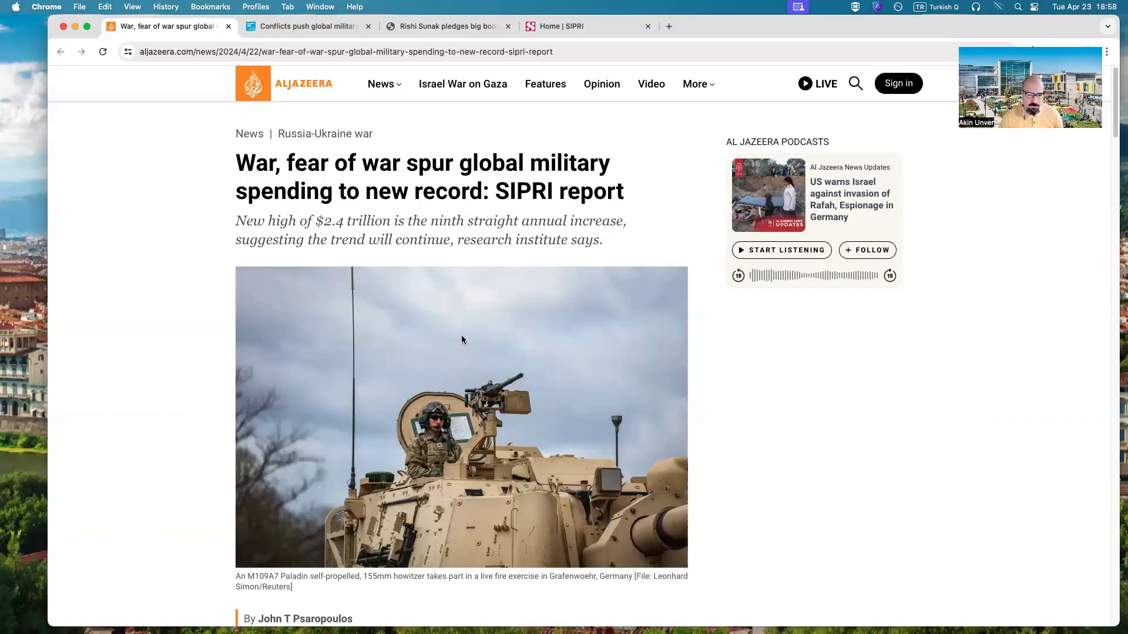
- Highlight the publication date, 22 Apr 2024, below the byline of the Al Jazeera article
{"action": "scroll", "coordinate": [462, 339], "scroll_direction": "down", "scroll_amount": 3}
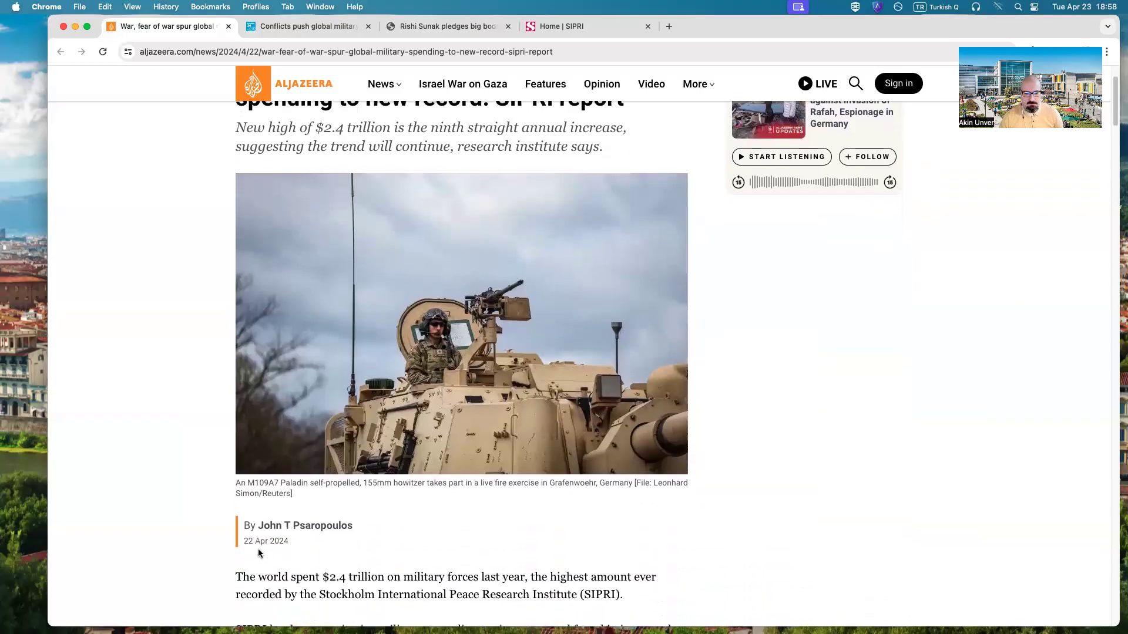
{"action": "left_click_drag", "start_coordinate": [297, 541], "coordinate": [241, 541]}
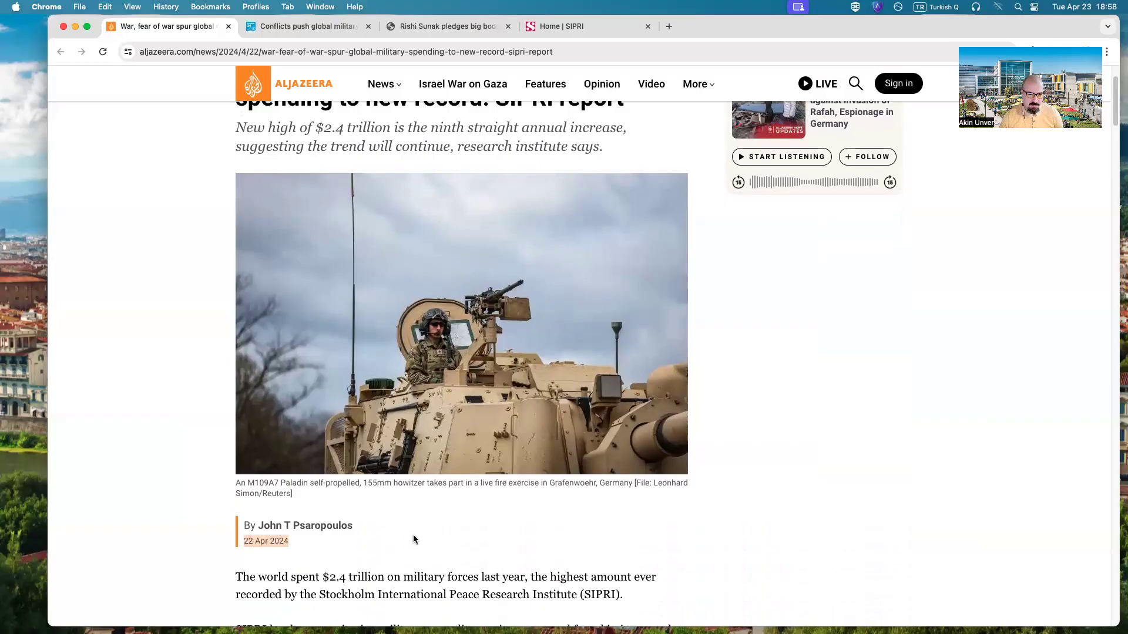
{"action": "scroll", "coordinate": [445, 538], "scroll_direction": "up", "scroll_amount": 1}
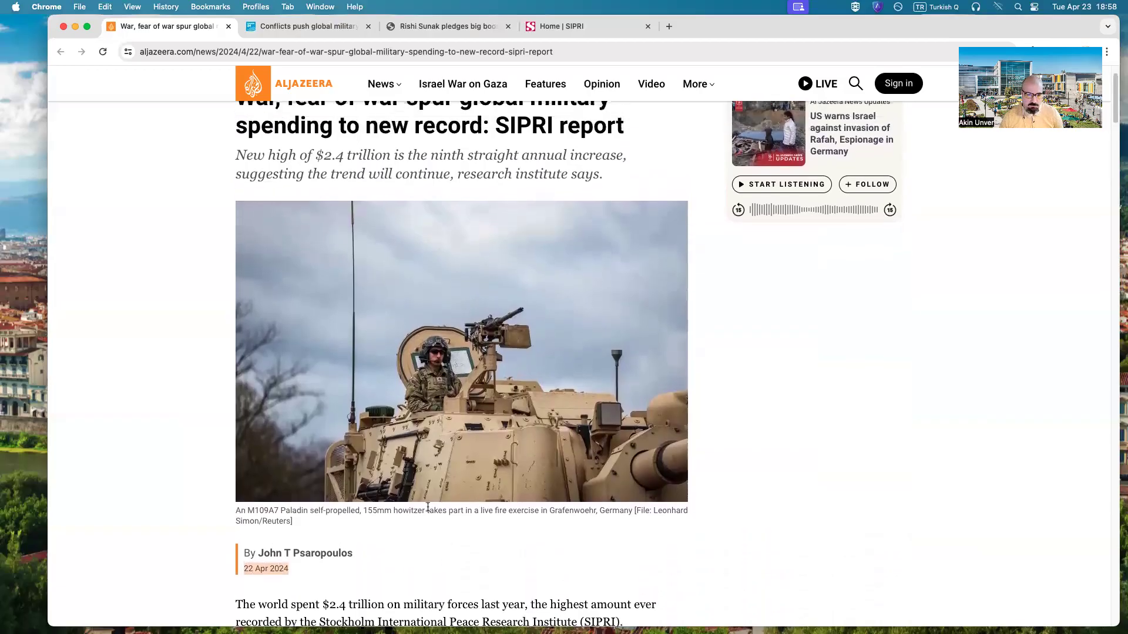
{"action": "scroll", "coordinate": [428, 506], "scroll_direction": "up", "scroll_amount": 2}
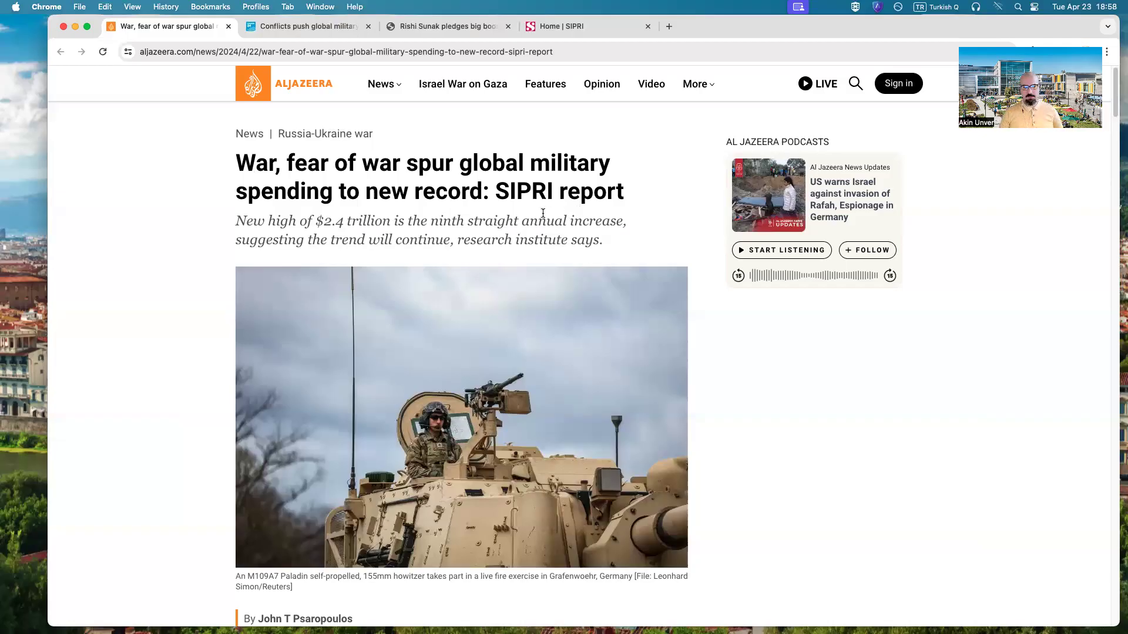
- Highlight "Stockholm International Peace Research Institute (SIPRI)" in the article's opening paragraph
{"action": "scroll", "coordinate": [485, 404], "scroll_direction": "down", "scroll_amount": 7}
{"action": "left_click_drag", "start_coordinate": [320, 466], "coordinate": [670, 464]}
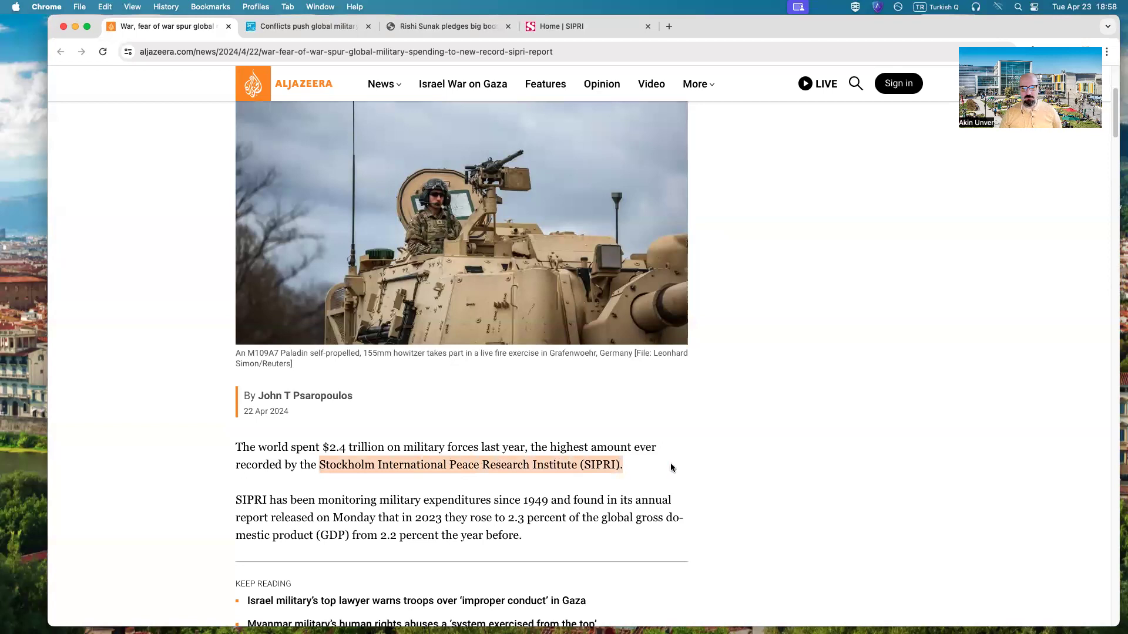
{"action": "scroll", "coordinate": [668, 467], "scroll_direction": "up", "scroll_amount": 4}
{"action": "scroll", "coordinate": [658, 473], "scroll_direction": "down", "scroll_amount": 2}
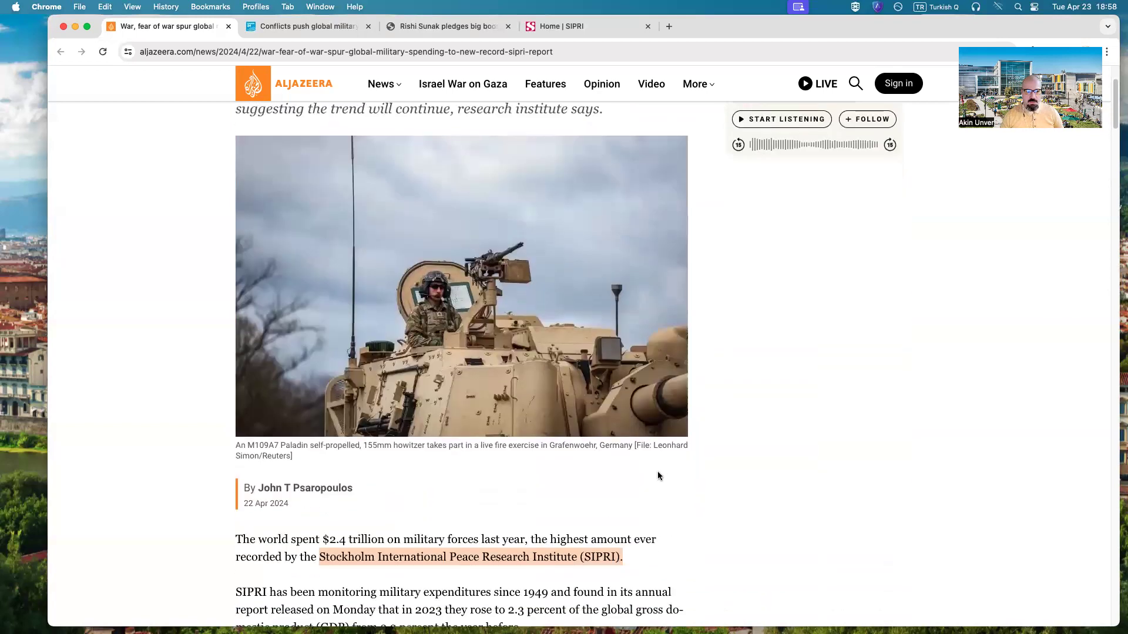
{"action": "scroll", "coordinate": [577, 520], "scroll_direction": "down", "scroll_amount": 5}
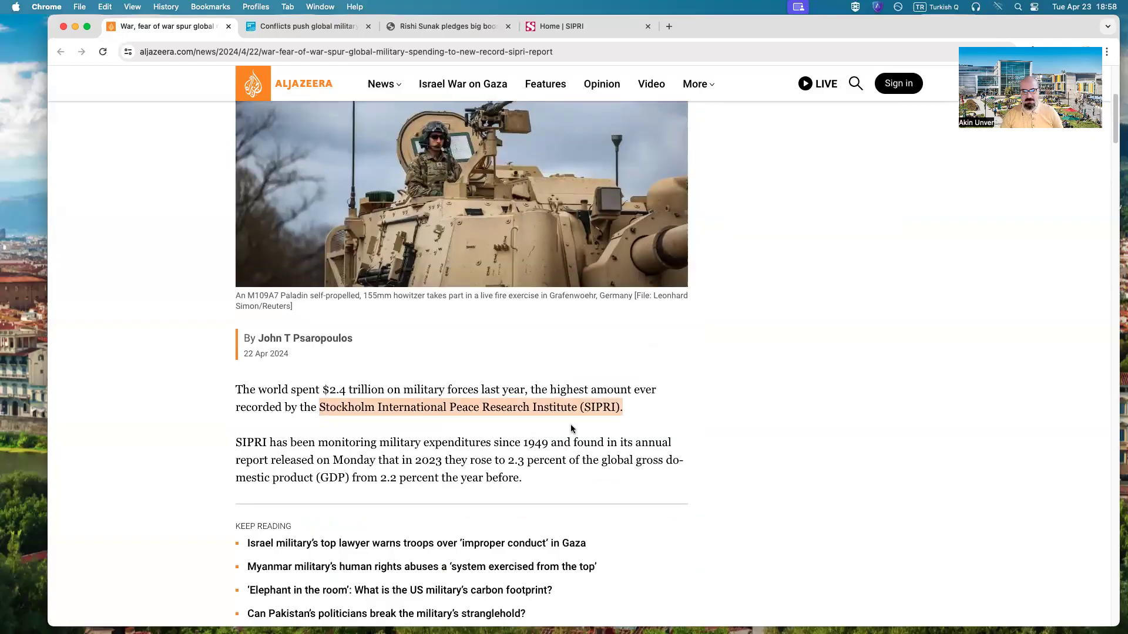
- Highlight "spending to new record" in the headline and the phrase about the ninth straight annual increase in the subheading
{"action": "scroll", "coordinate": [799, 452], "scroll_direction": "up", "scroll_amount": 1}
{"action": "scroll", "coordinate": [793, 452], "scroll_direction": "up", "scroll_amount": 5}
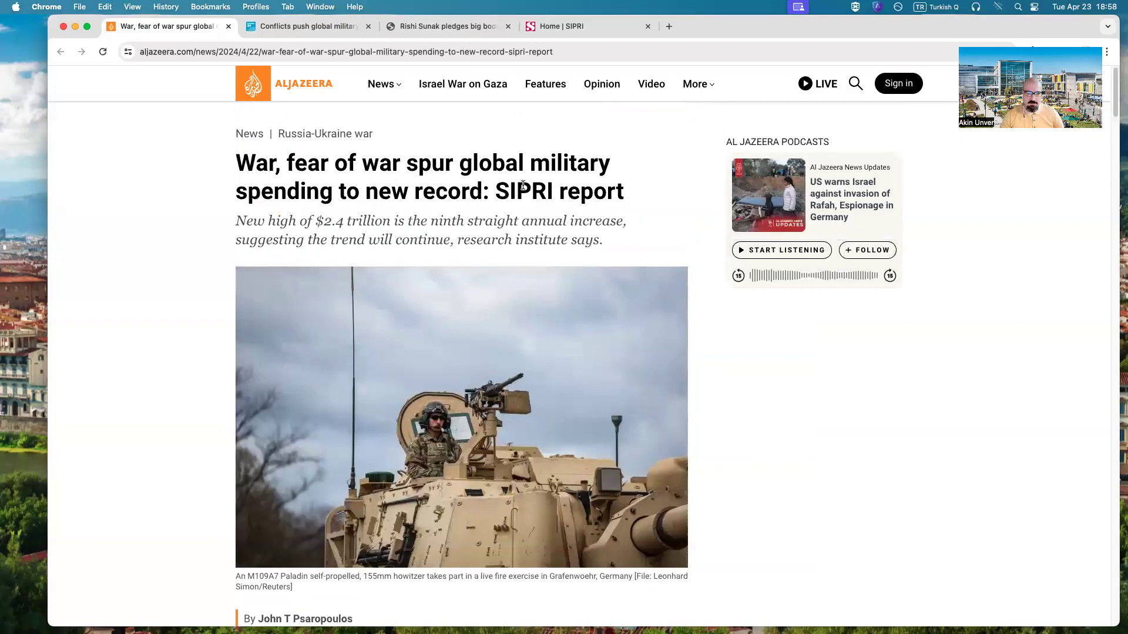
{"action": "left_click_drag", "start_coordinate": [234, 131], "coordinate": [235, 197]}
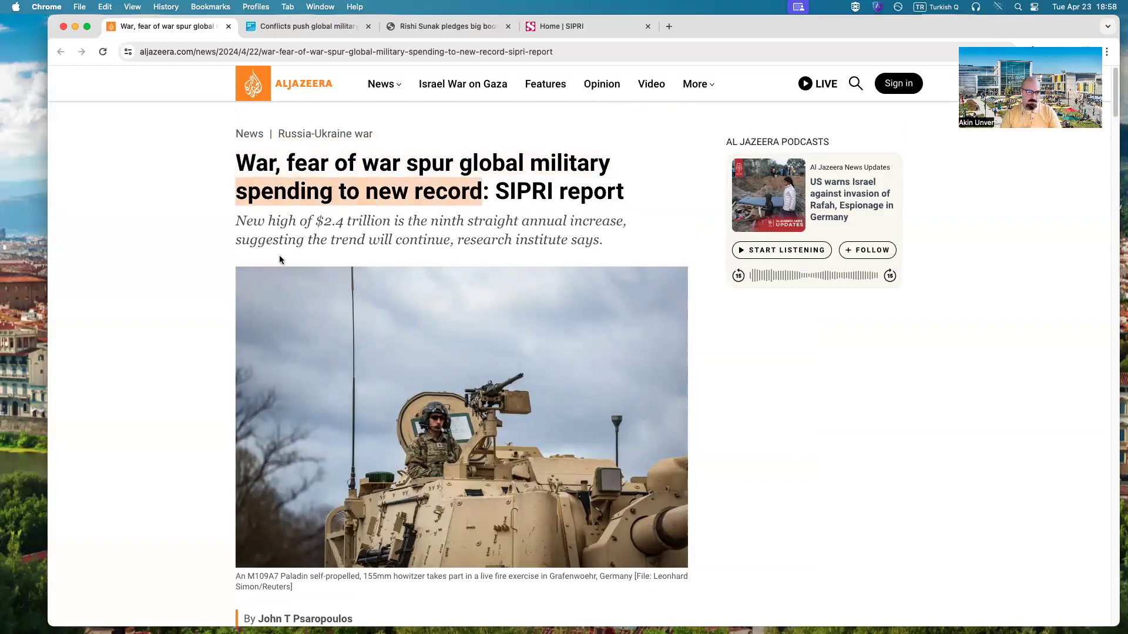
{"action": "left_click_drag", "start_coordinate": [394, 221], "coordinate": [608, 220]}
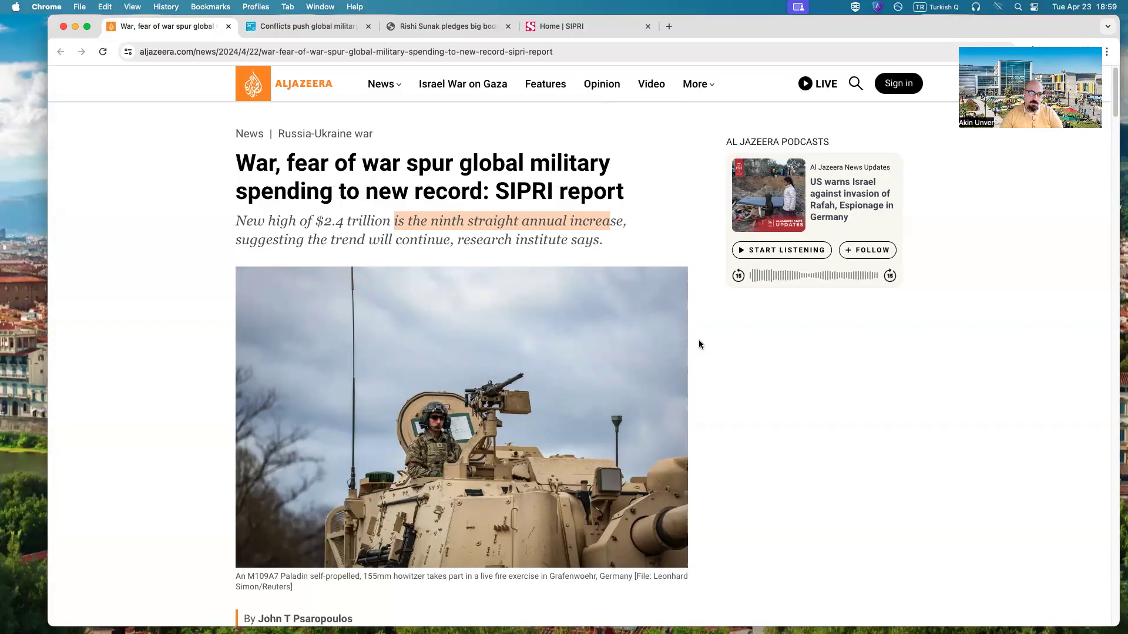
- Switch to the France 24 article, dismiss its cookie notices and highlight the summary text about the steepest increase in over a decade
{"action": "left_click", "coordinate": [293, 35]}
{"action": "left_click", "coordinate": [555, 479]}
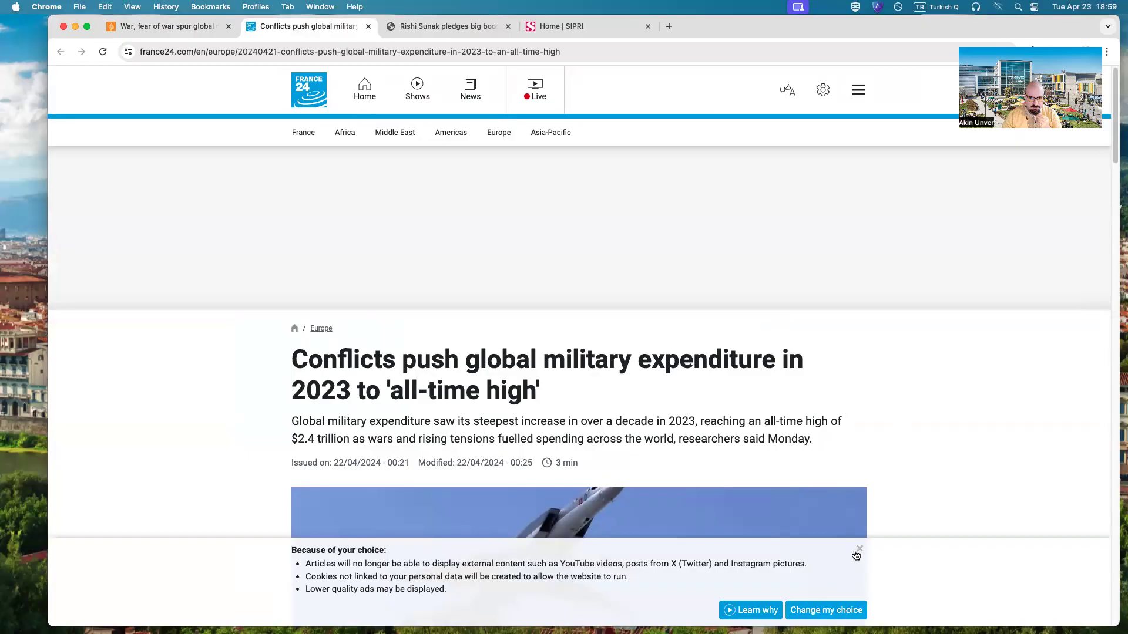
{"action": "left_click", "coordinate": [857, 551]}
{"action": "scroll", "coordinate": [865, 343], "scroll_direction": "down", "scroll_amount": 5}
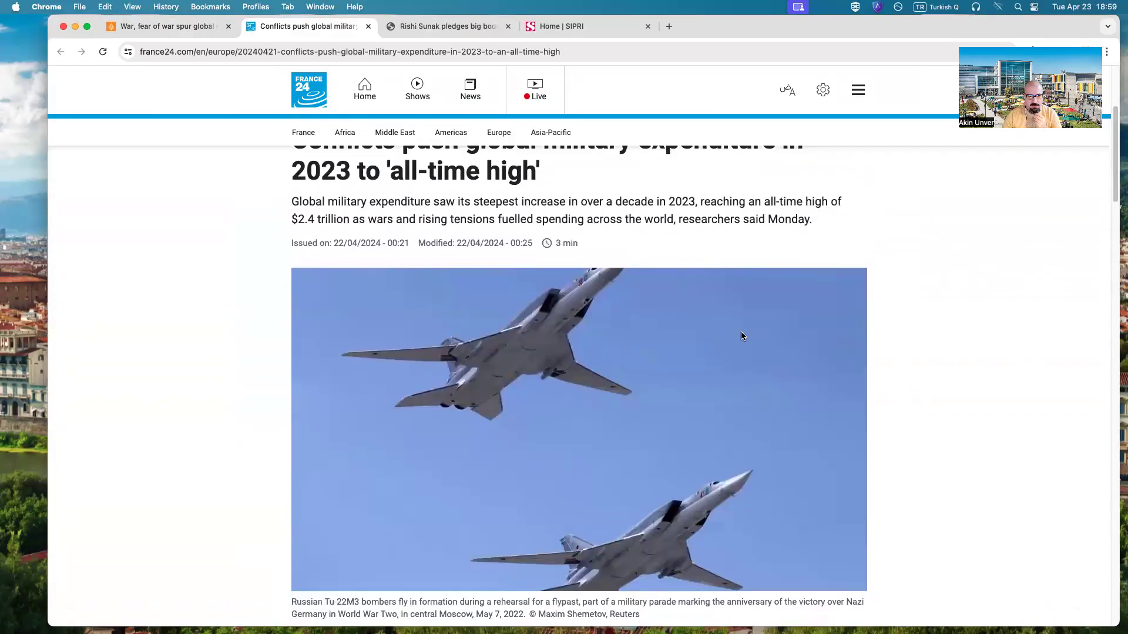
{"action": "scroll", "coordinate": [742, 334], "scroll_direction": "up", "scroll_amount": 1}
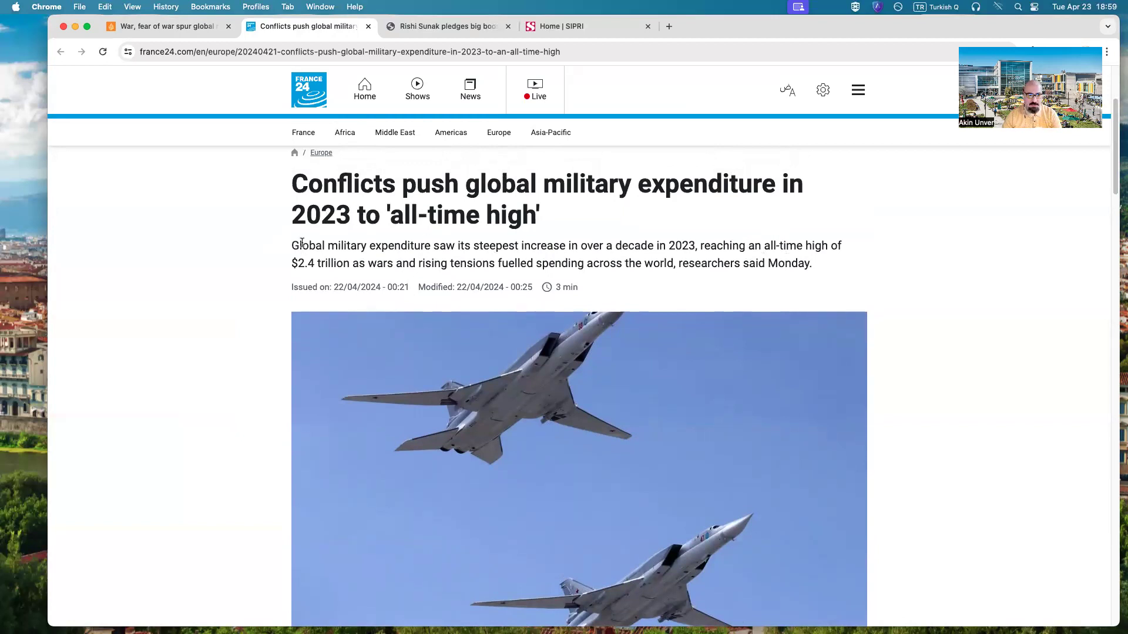
{"action": "left_click_drag", "start_coordinate": [292, 246], "coordinate": [679, 244]}
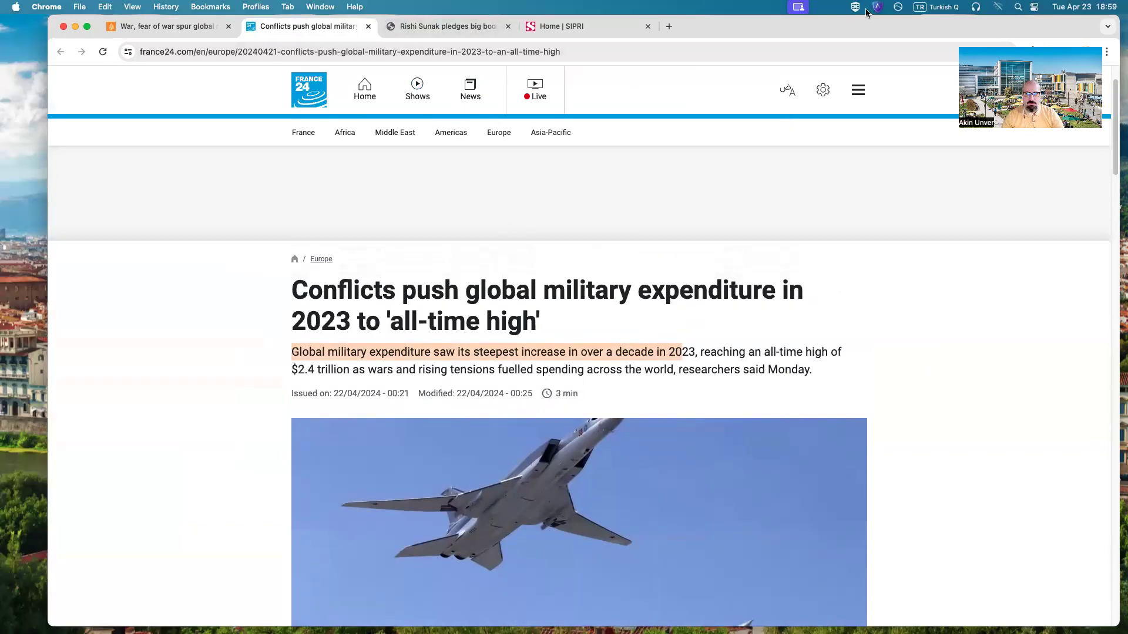
- Show the Financial Times article on UK defence spending and reposition the browser window just below the menu bar
{"action": "left_click_drag", "start_coordinate": [857, 29], "coordinate": [850, 50]}
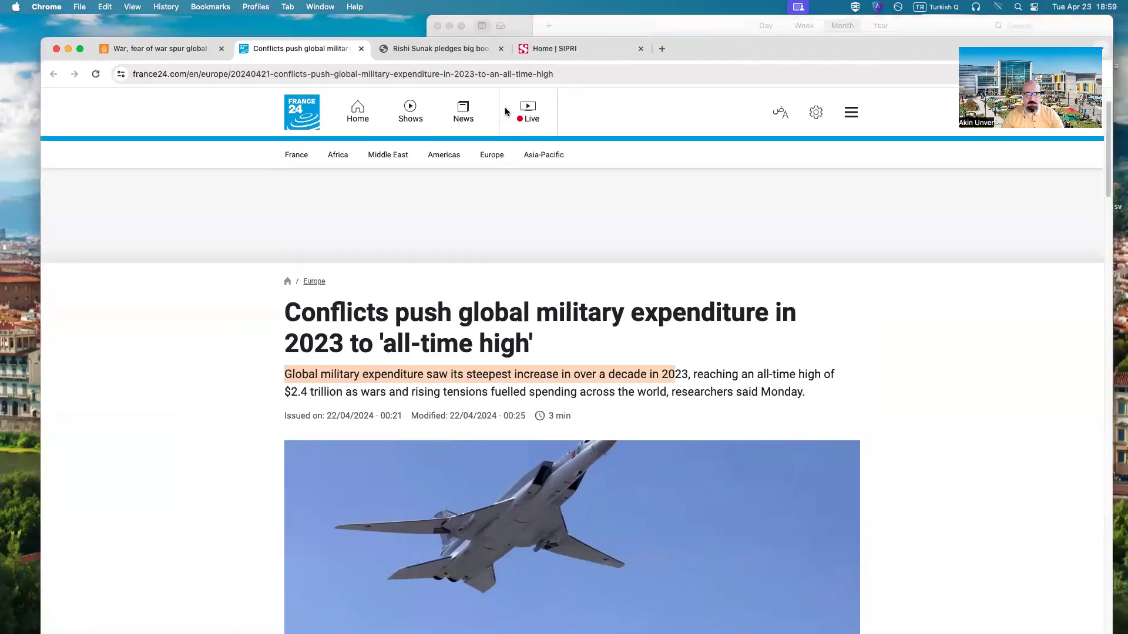
{"action": "left_click_drag", "start_coordinate": [752, 41], "coordinate": [787, 68]}
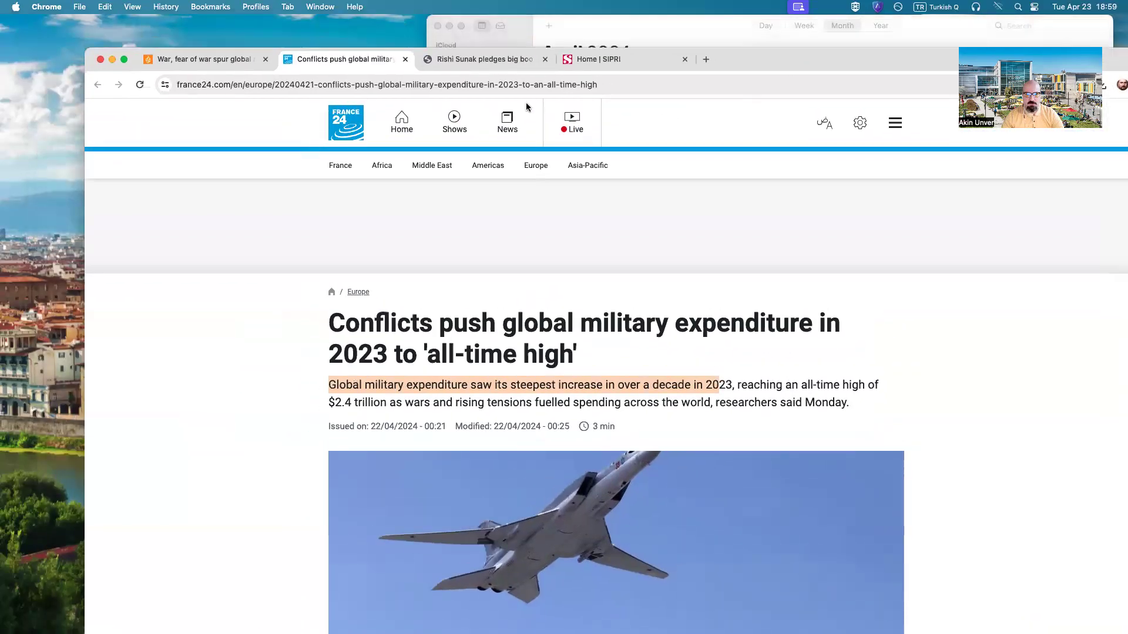
{"action": "left_click", "coordinate": [495, 60]}
{"action": "left_click", "coordinate": [727, 526]}
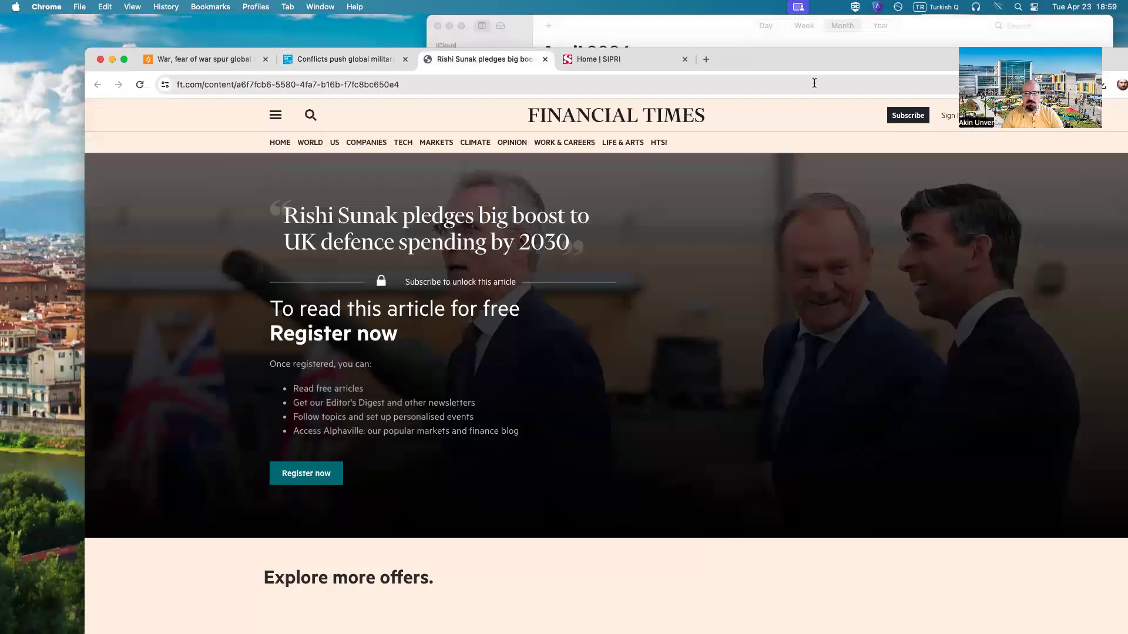
{"action": "left_click_drag", "start_coordinate": [816, 66], "coordinate": [788, 34]}
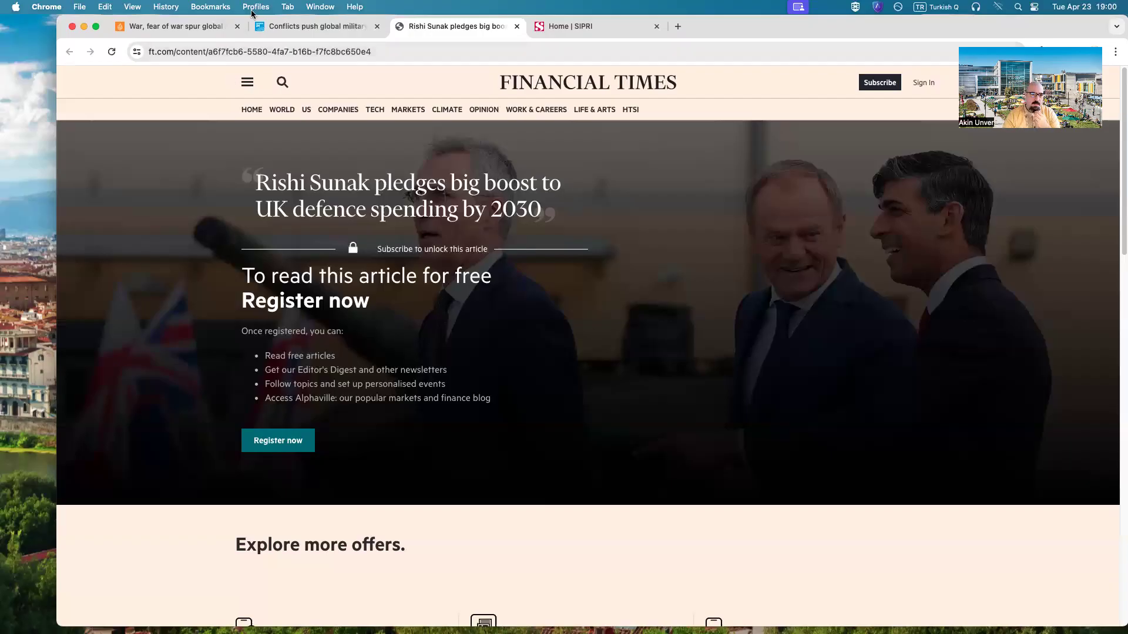
- Return to the France 24 article and highlight "Stockholm International Peace Research Institute (SIPRI)" in its first paragraph
{"action": "left_click", "coordinate": [272, 31]}
{"action": "scroll", "coordinate": [634, 338], "scroll_direction": "down", "scroll_amount": 10}
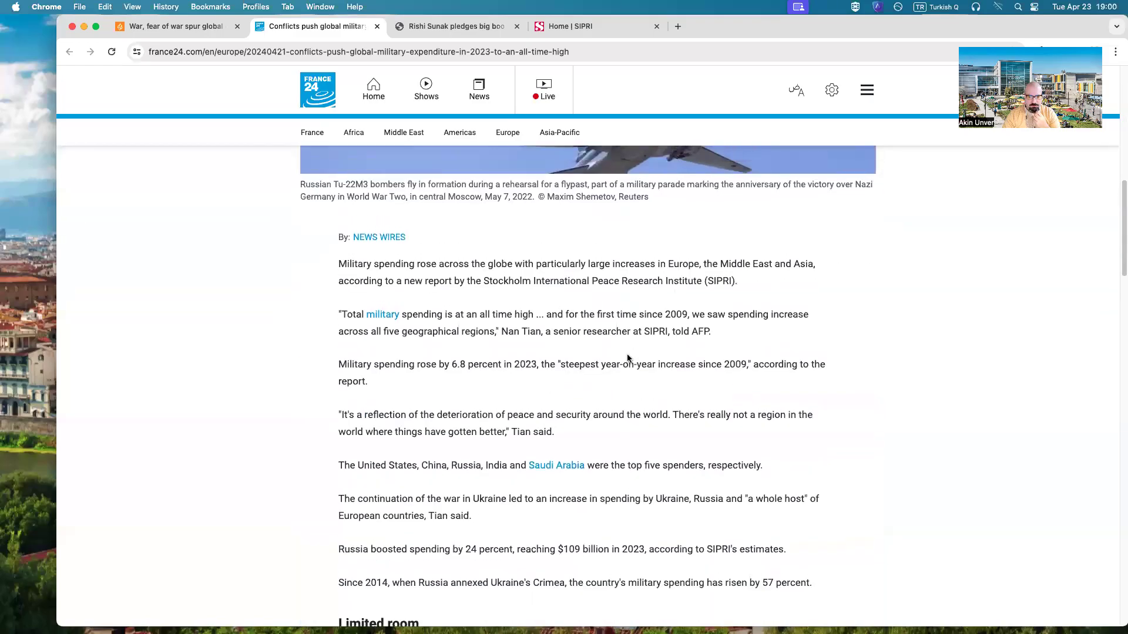
{"action": "left_click_drag", "start_coordinate": [758, 292], "coordinate": [483, 294]}
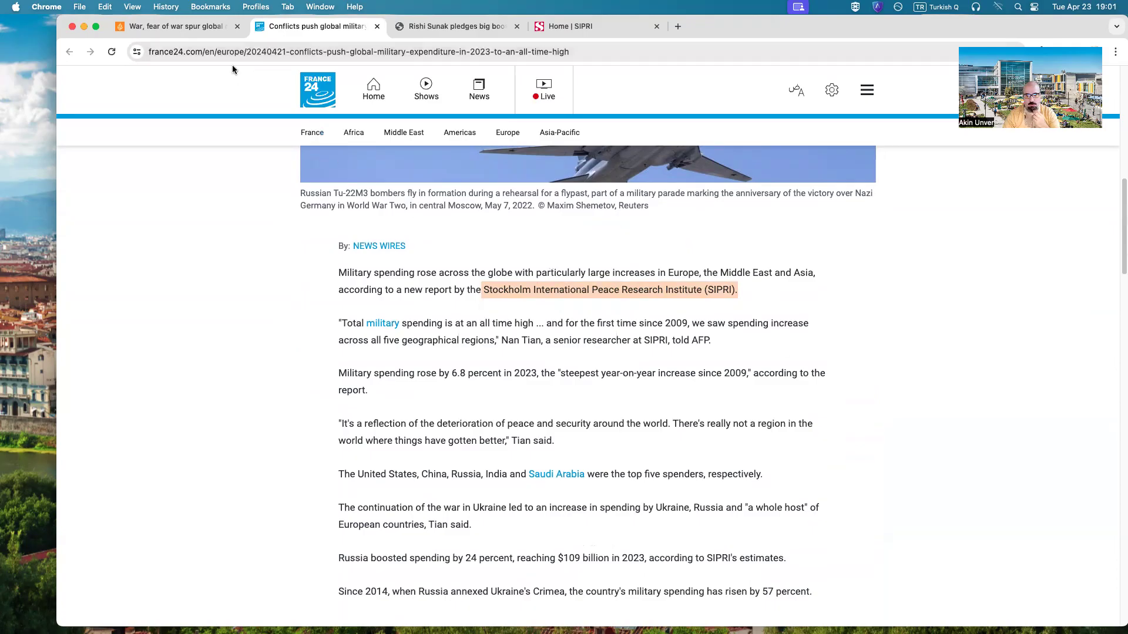
- Close the Al Jazeera, France 24 and Financial Times pages, keeping only the SIPRI homepage open
{"action": "left_click", "coordinate": [238, 27]}
{"action": "left_click", "coordinate": [238, 27]}
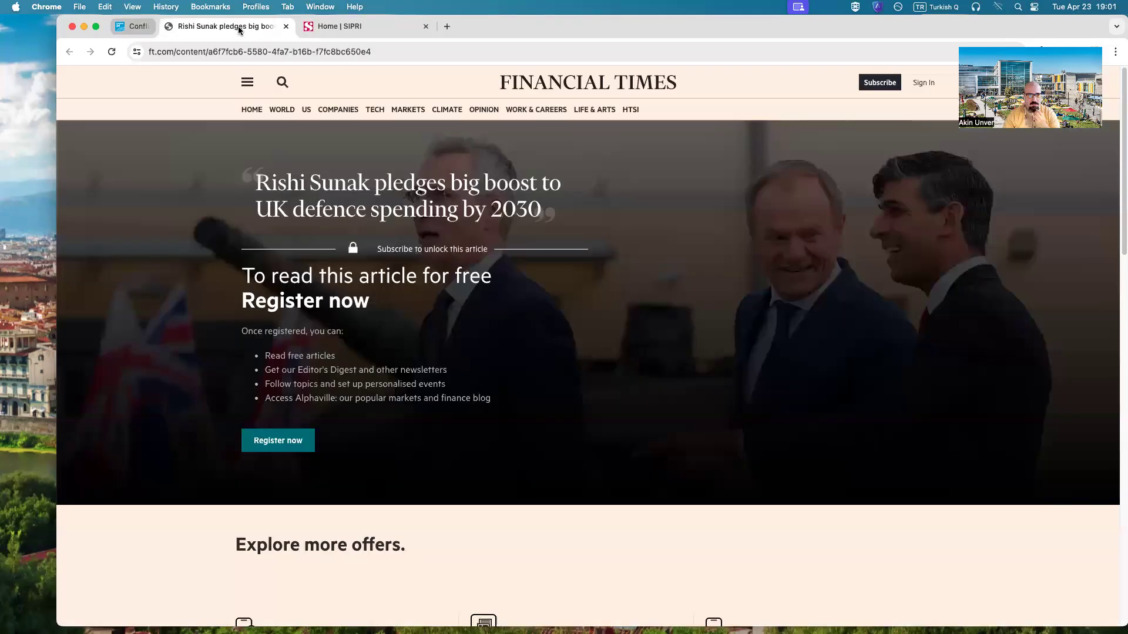
{"action": "left_click", "coordinate": [238, 27]}
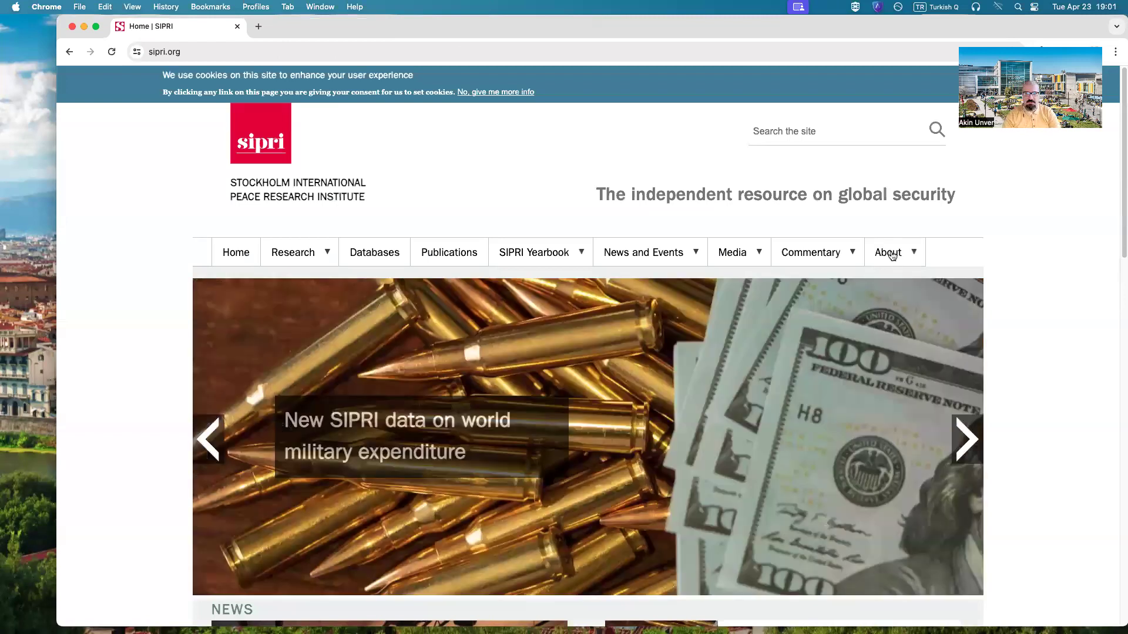
- Look over the SIPRI homepage's About options and its news, commentary and featured sections
{"action": "mouse_move", "coordinate": [892, 256]}
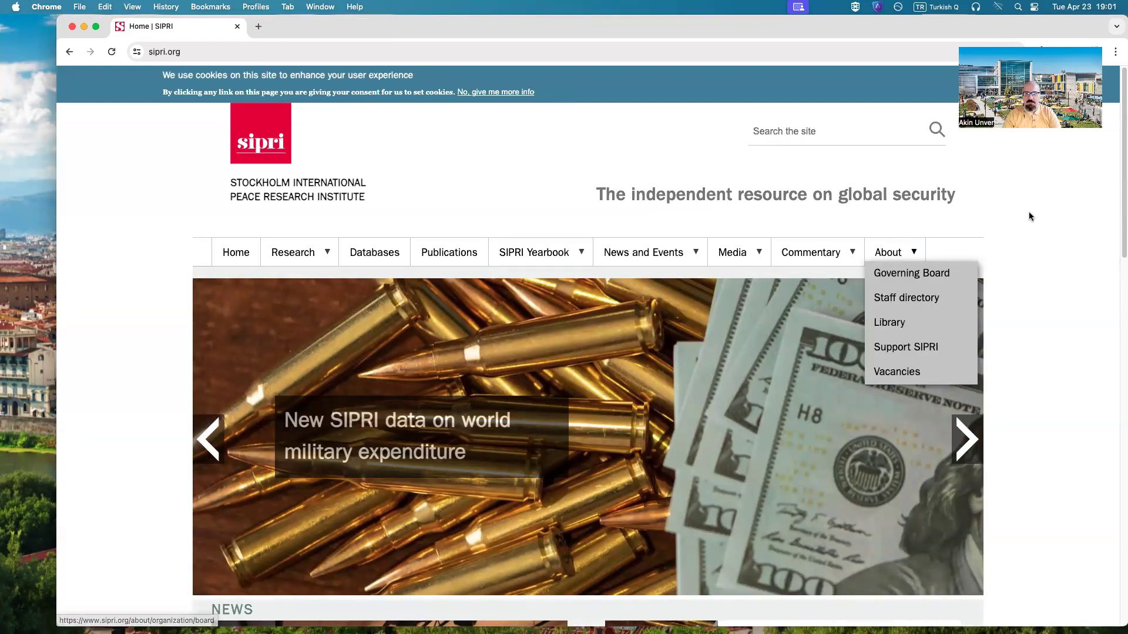
{"action": "scroll", "coordinate": [1038, 209], "scroll_direction": "down", "scroll_amount": 5}
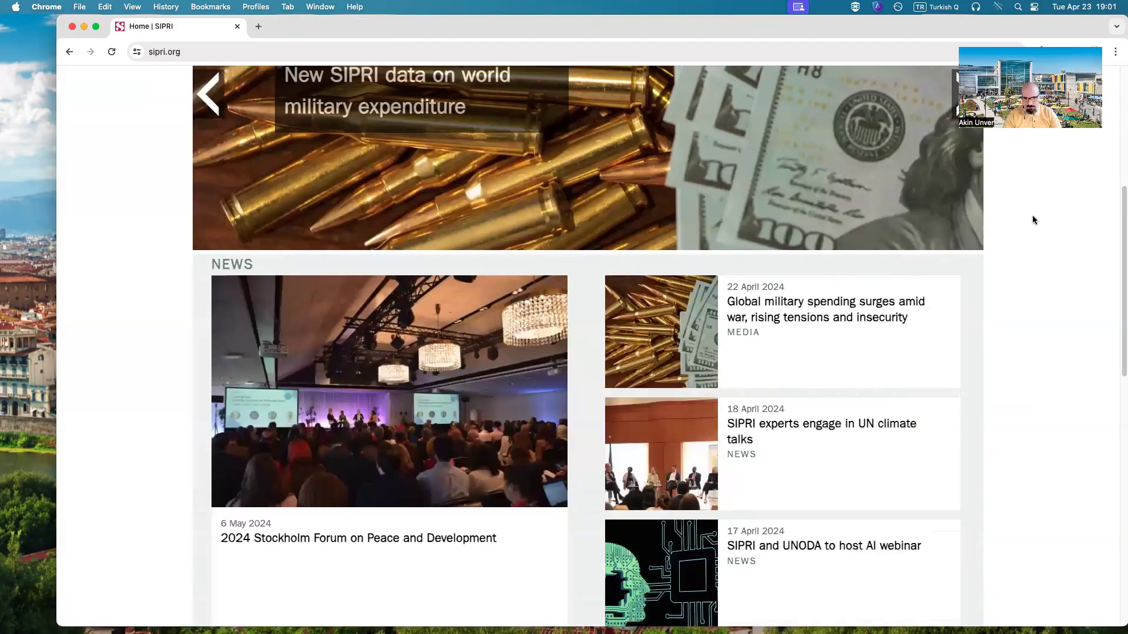
{"action": "scroll", "coordinate": [1032, 215], "scroll_direction": "down", "scroll_amount": 4}
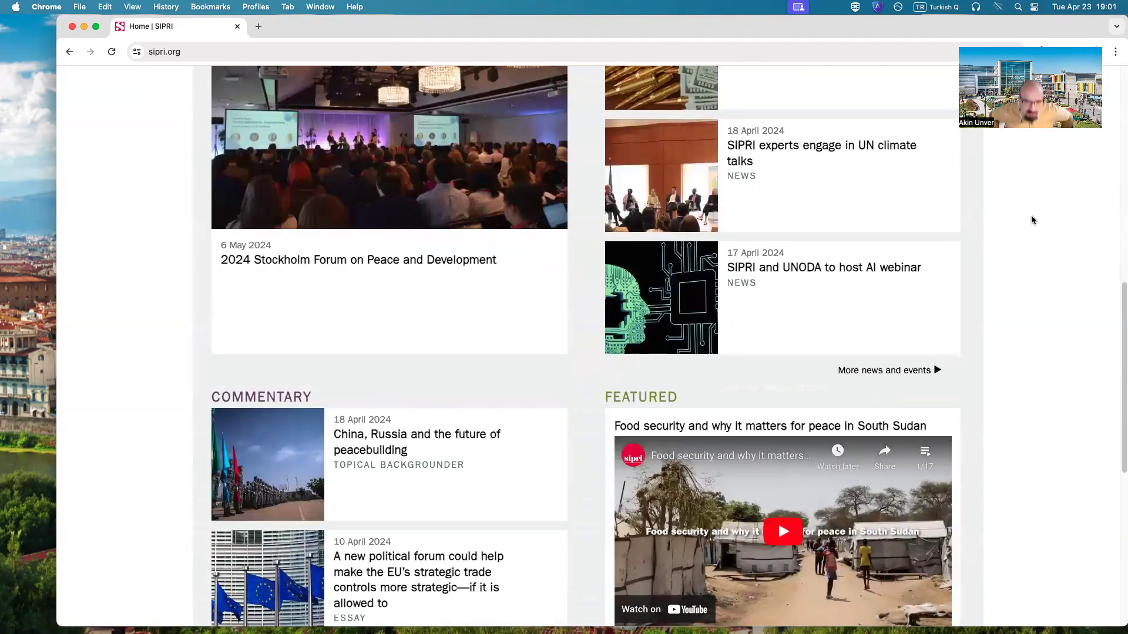
{"action": "scroll", "coordinate": [779, 421], "scroll_direction": "up", "scroll_amount": 10}
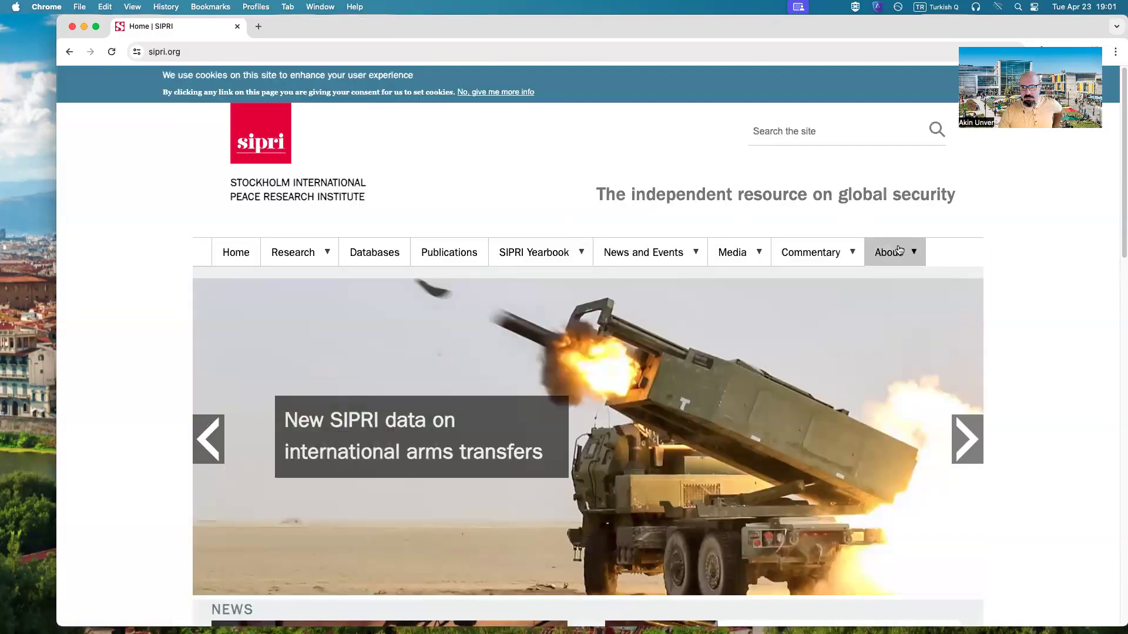
- Review the members on SIPRI's Governing Board page down to the footer and return to the SIPRI homepage
{"action": "left_click", "coordinate": [901, 273]}
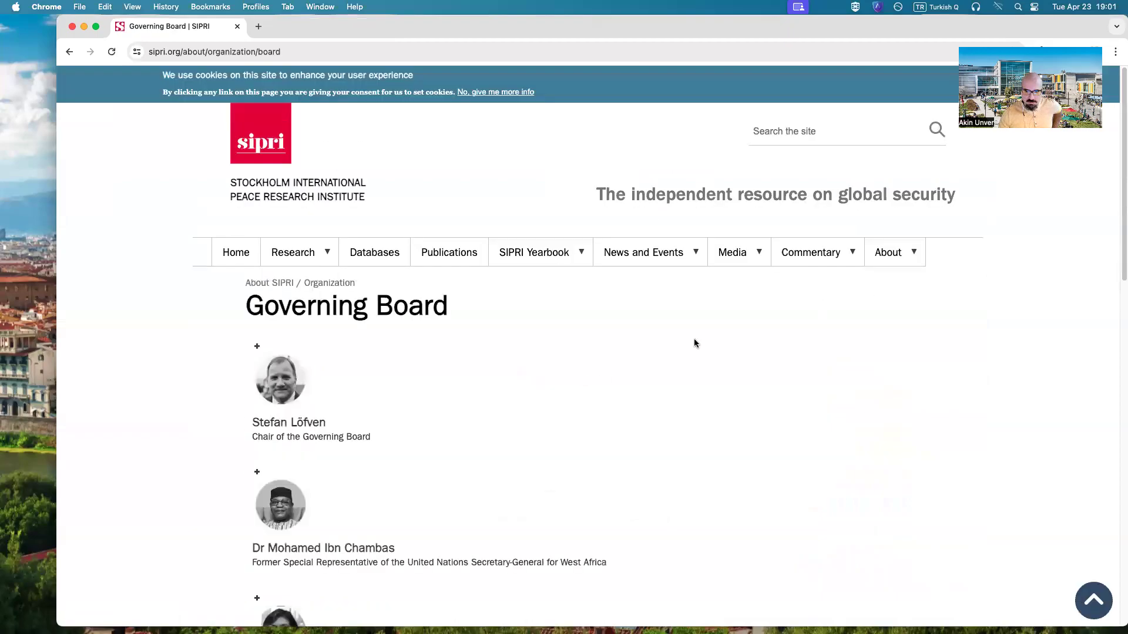
{"action": "mouse_move", "coordinate": [904, 258]}
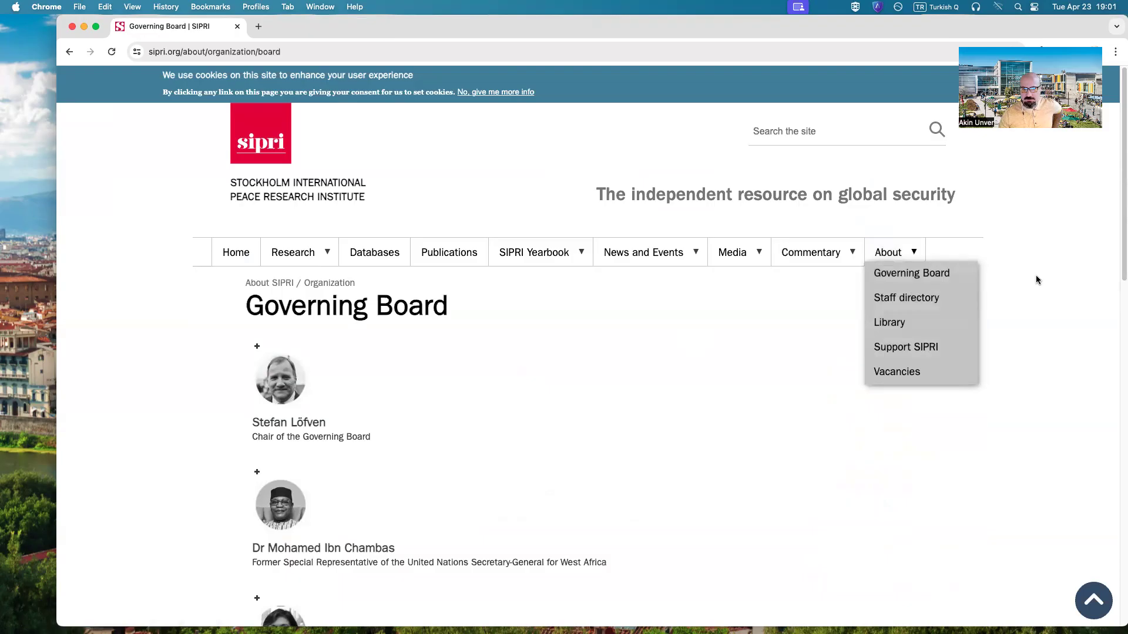
{"action": "scroll", "coordinate": [1037, 264], "scroll_direction": "down", "scroll_amount": 5}
{"action": "scroll", "coordinate": [1036, 255], "scroll_direction": "down", "scroll_amount": 10}
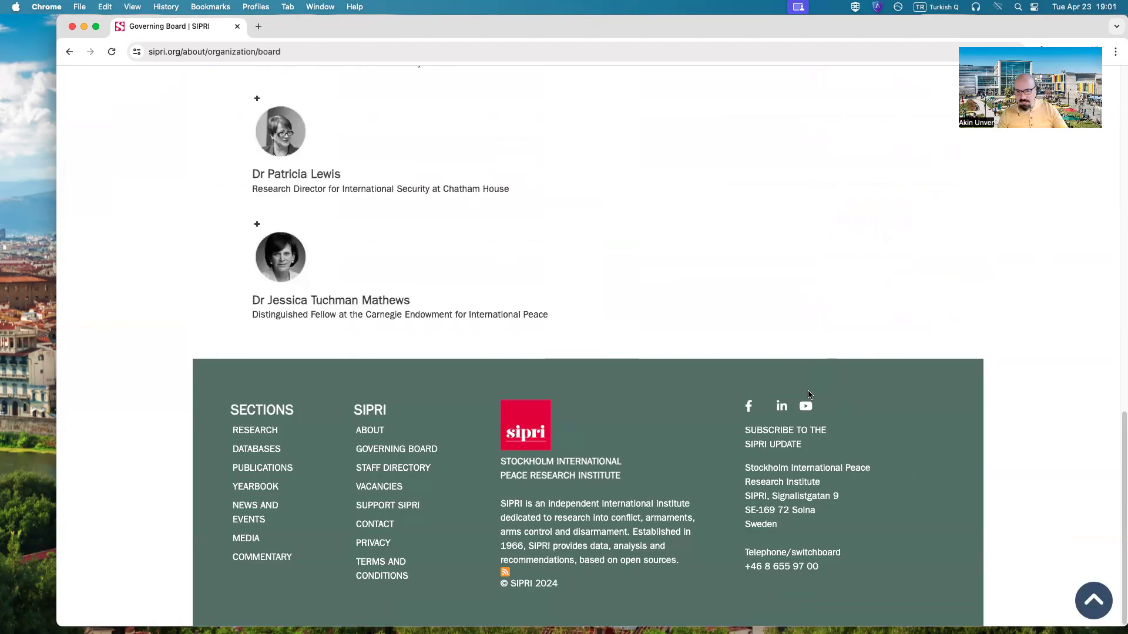
{"action": "scroll", "coordinate": [800, 432], "scroll_direction": "up", "scroll_amount": 1}
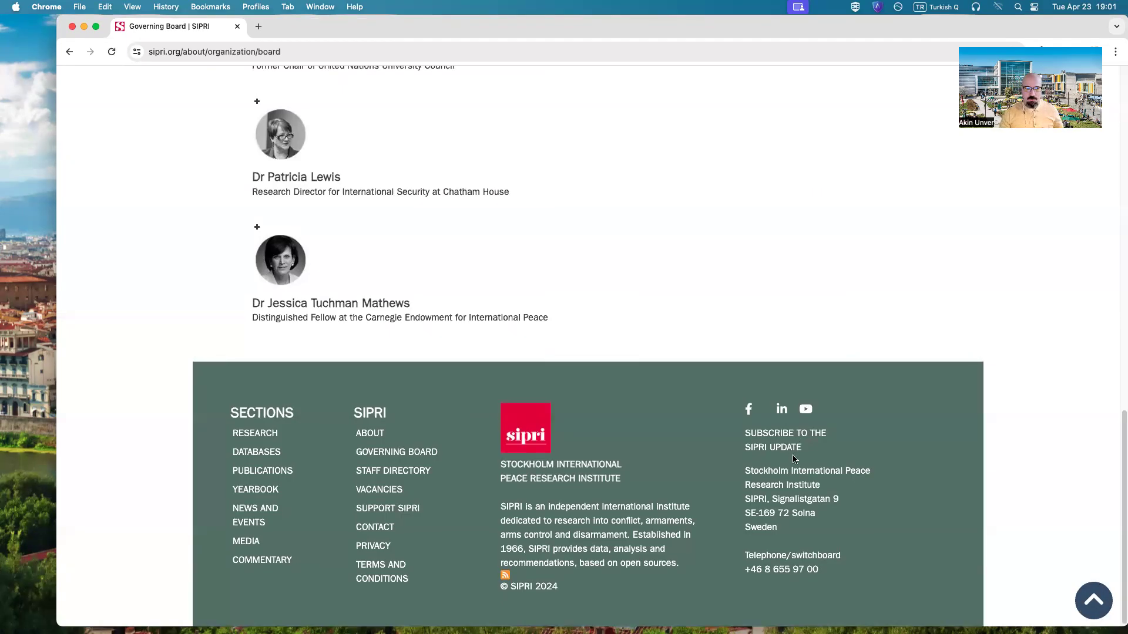
{"action": "scroll", "coordinate": [796, 441], "scroll_direction": "up", "scroll_amount": 15}
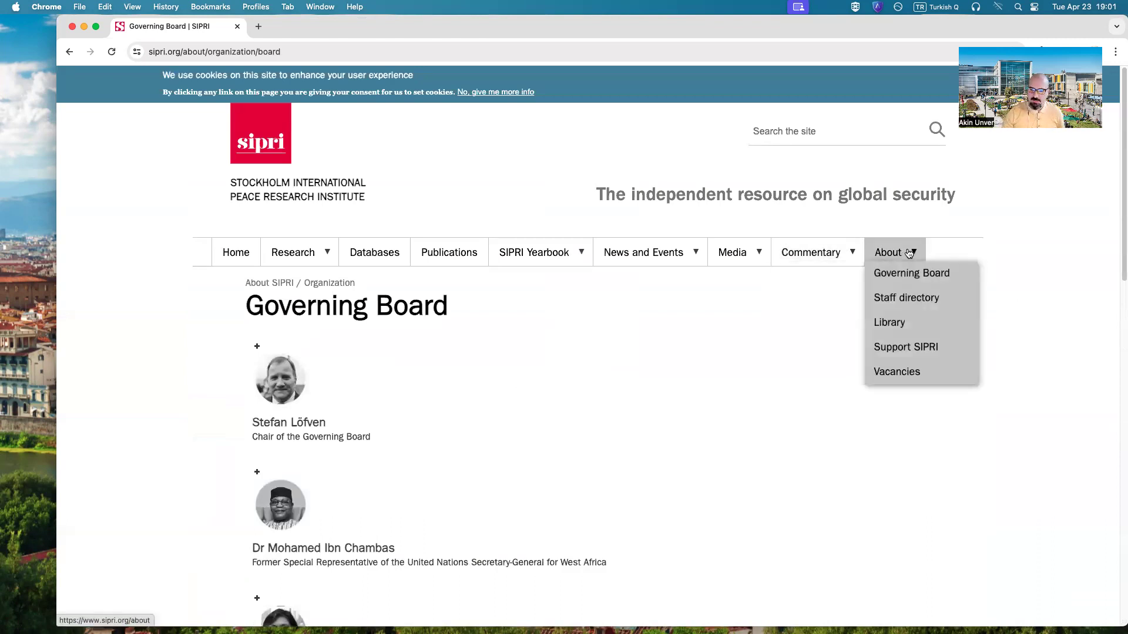
{"action": "left_click", "coordinate": [235, 252]}
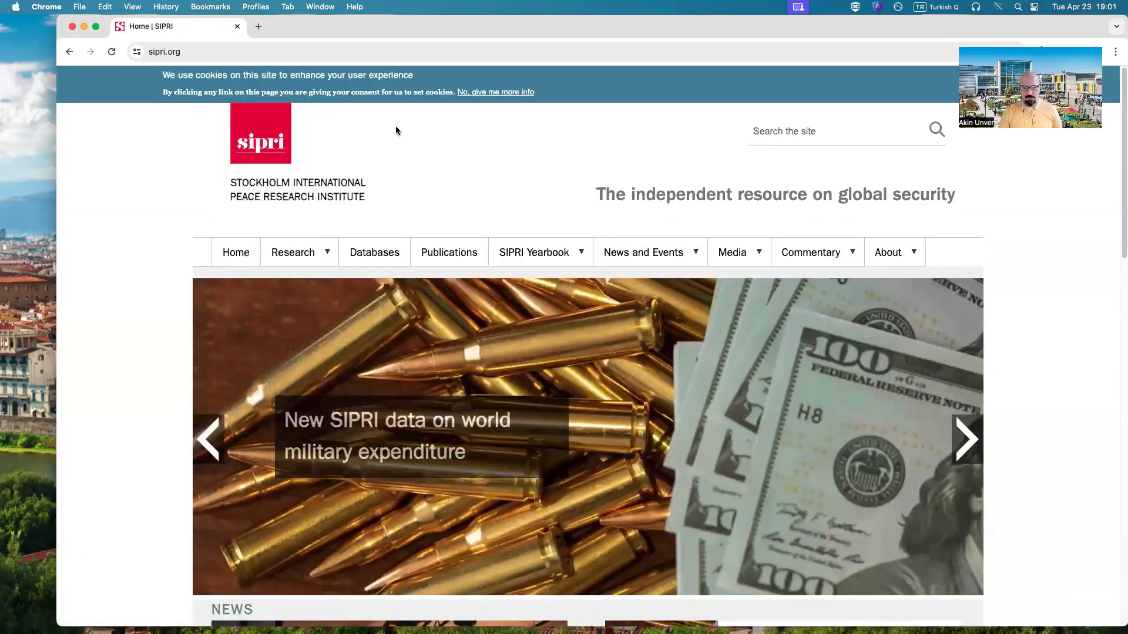
- Search Google for "sipri" in a new tab and highlight the founding year 1966 in the institute's description
{"action": "key", "text": "super+t"}
{"action": "type", "text": "s"}
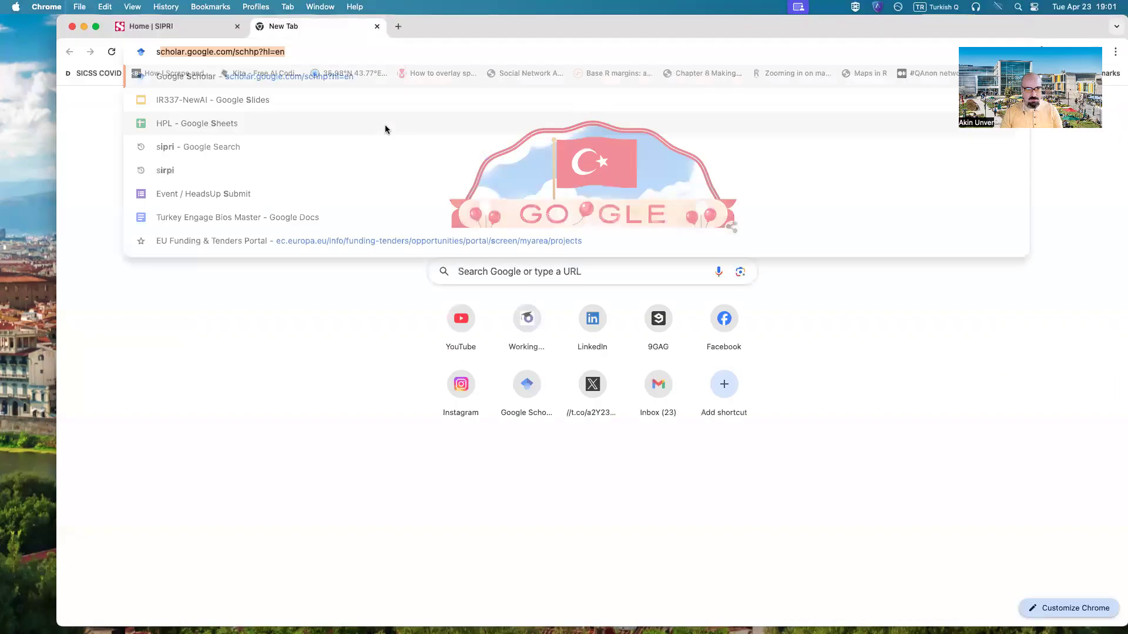
{"action": "type", "text": "ipri"}
{"action": "key", "text": "Return"}
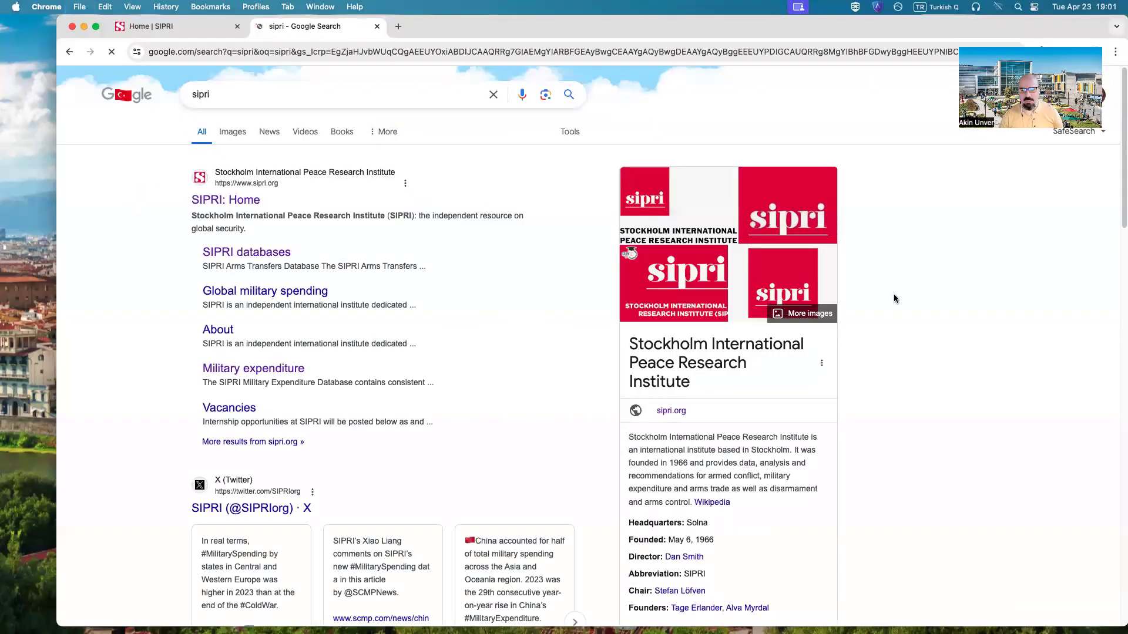
{"action": "double_click", "coordinate": [672, 463]}
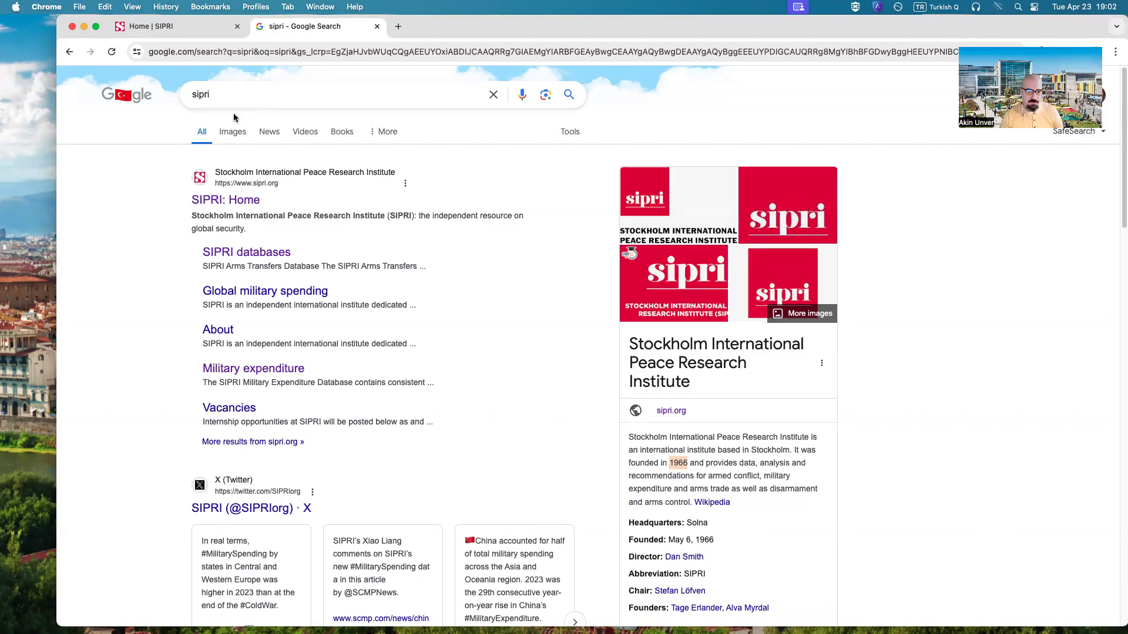
- View SIPRI's X profile from the search results and close it to return to the SIPRI homepage
{"action": "left_click", "coordinate": [213, 511]}
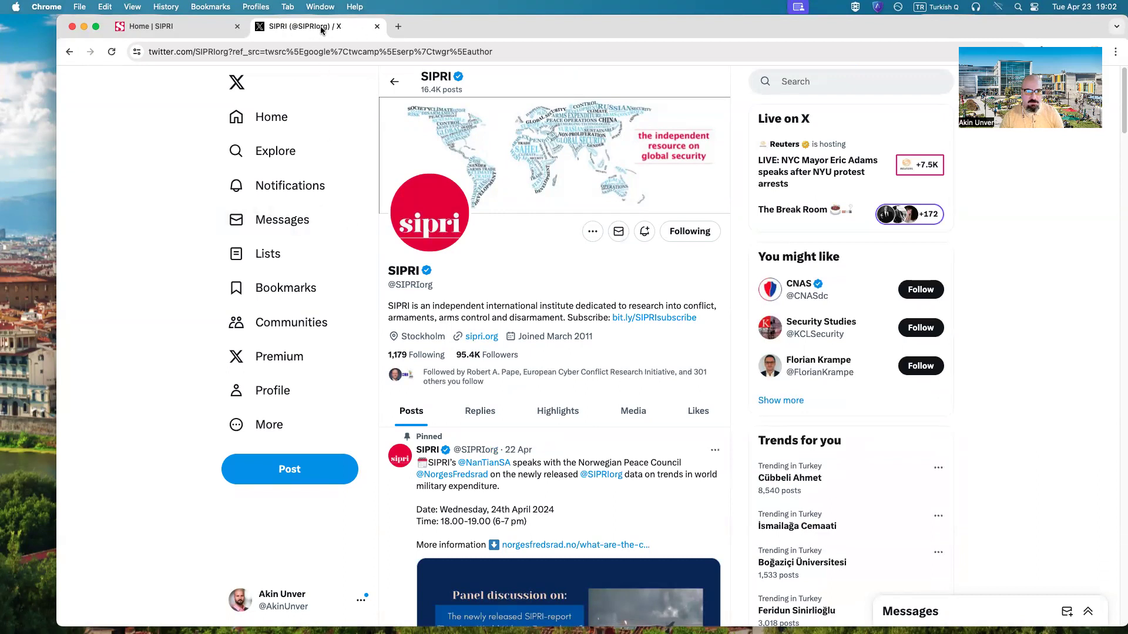
{"action": "left_click", "coordinate": [377, 27]}
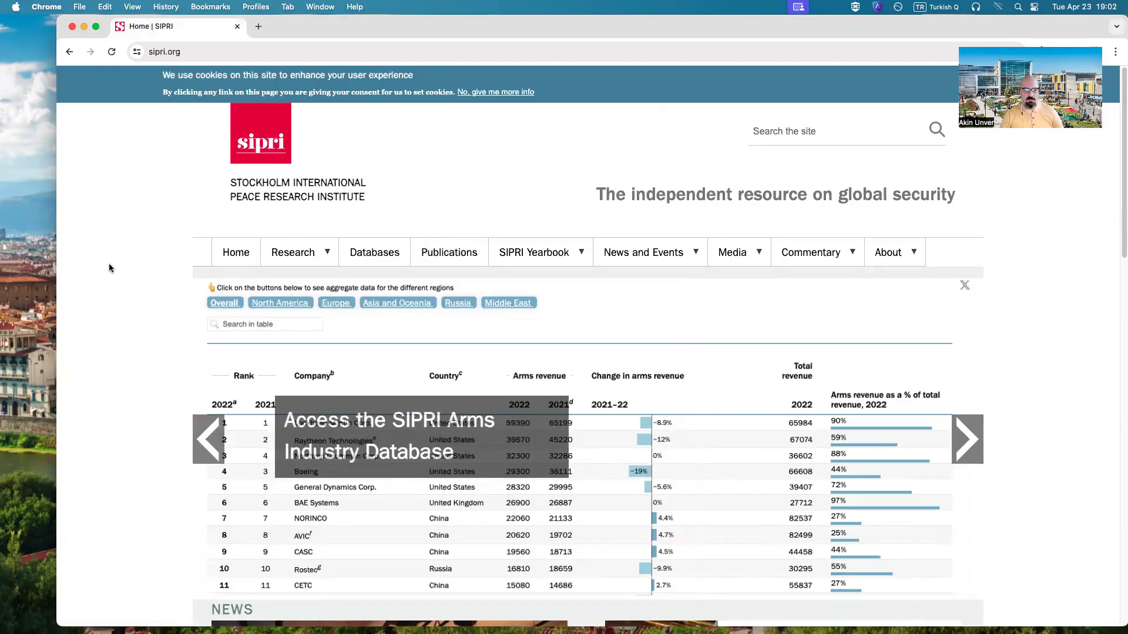
{"action": "scroll", "coordinate": [118, 269], "scroll_direction": "down", "scroll_amount": 1}
{"action": "scroll", "coordinate": [119, 269], "scroll_direction": "up", "scroll_amount": 1}
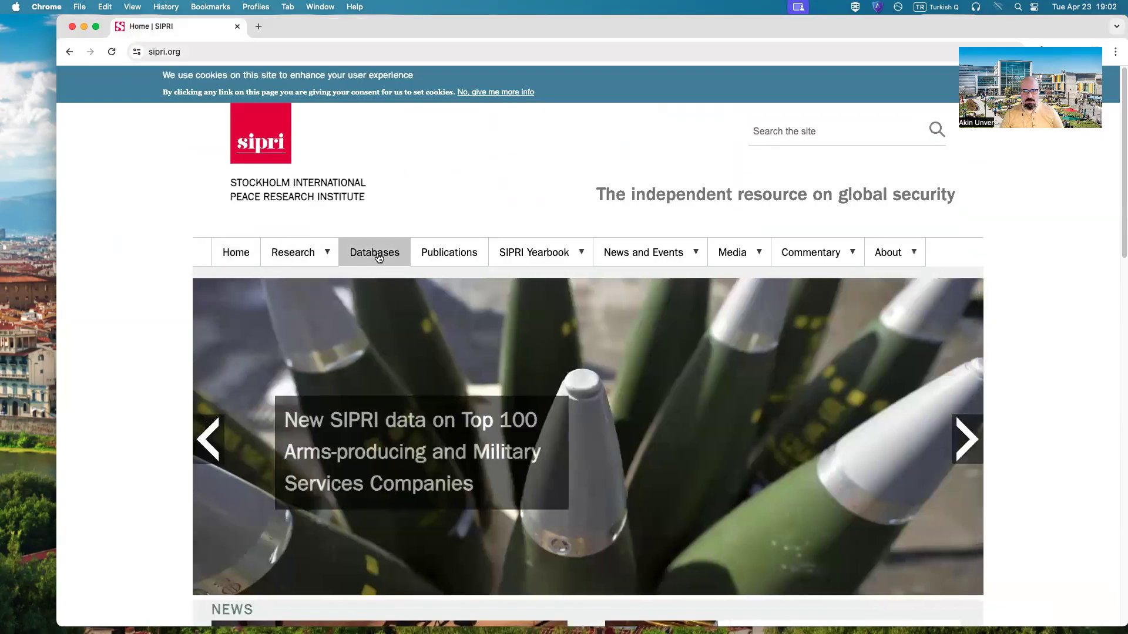
- Go to SIPRI's databases page and open the SIPRI Arms Transfers Database in a new tab
{"action": "left_click", "coordinate": [378, 254]}
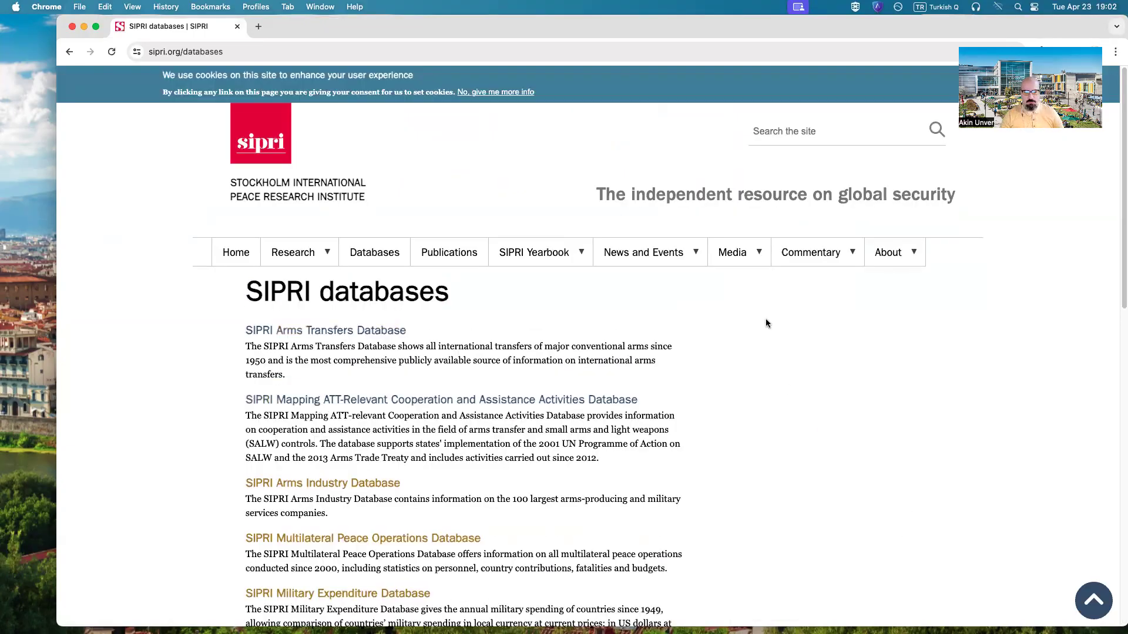
{"action": "right_click", "coordinate": [376, 326]}
{"action": "left_click", "coordinate": [387, 329]}
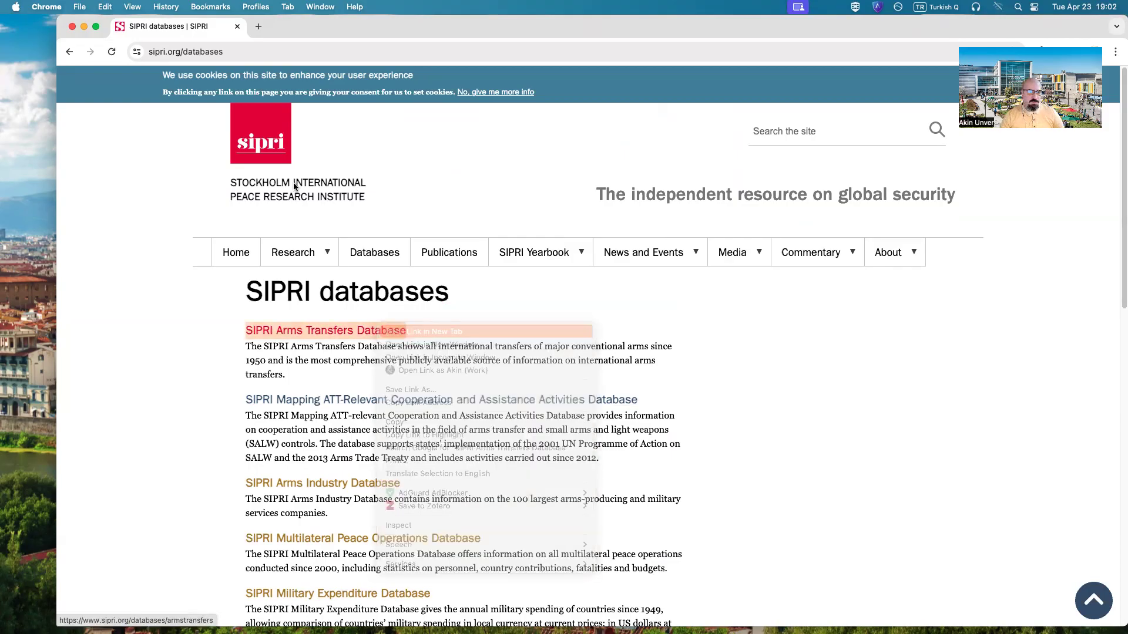
{"action": "left_click", "coordinate": [309, 26]}
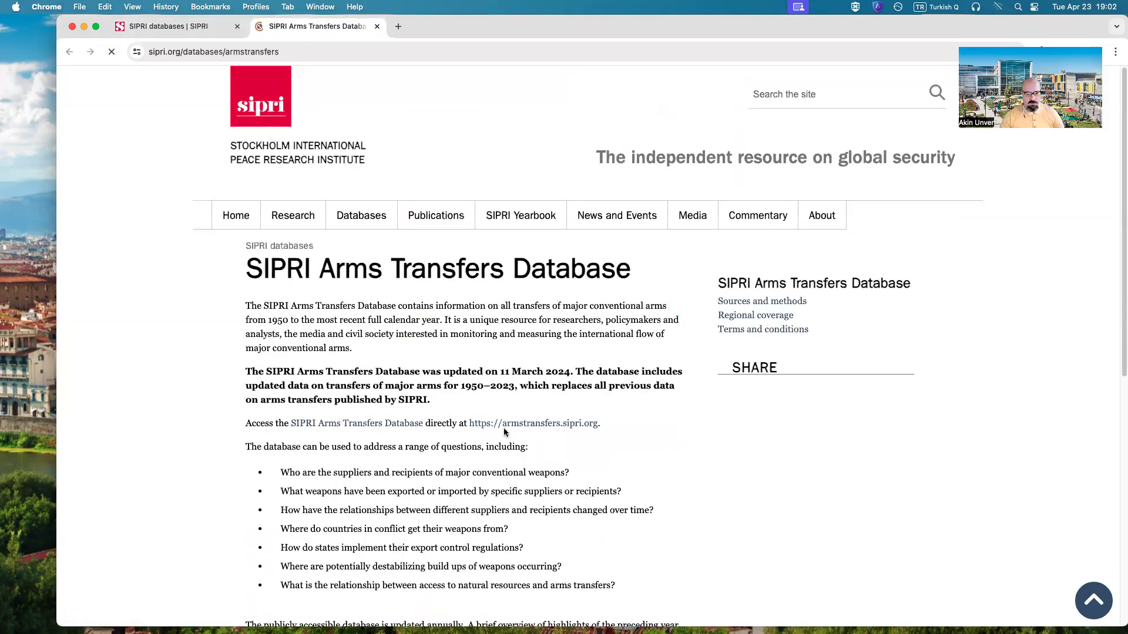
- Review the Arms Transfers Database page, highlighting the questions on suppliers and recipients and on weapons exported or imported
{"action": "scroll", "coordinate": [300, 404], "scroll_direction": "down", "scroll_amount": 2}
{"action": "left_click_drag", "start_coordinate": [280, 391], "coordinate": [587, 397]}
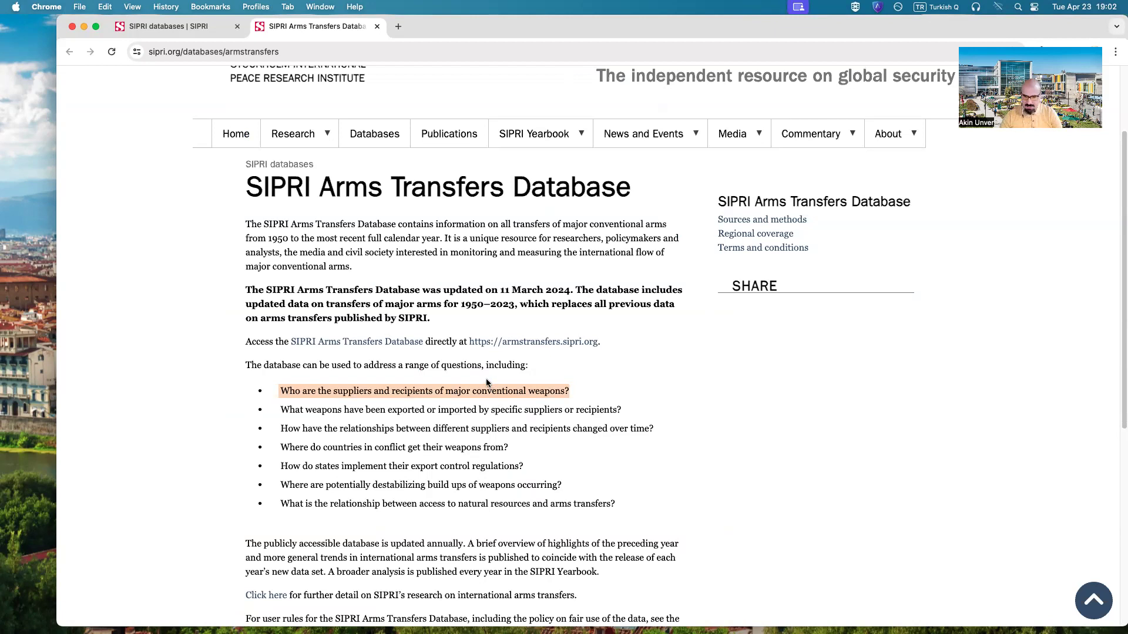
{"action": "left_click_drag", "start_coordinate": [284, 414], "coordinate": [621, 408]}
{"action": "scroll", "coordinate": [563, 458], "scroll_direction": "down", "scroll_amount": 3}
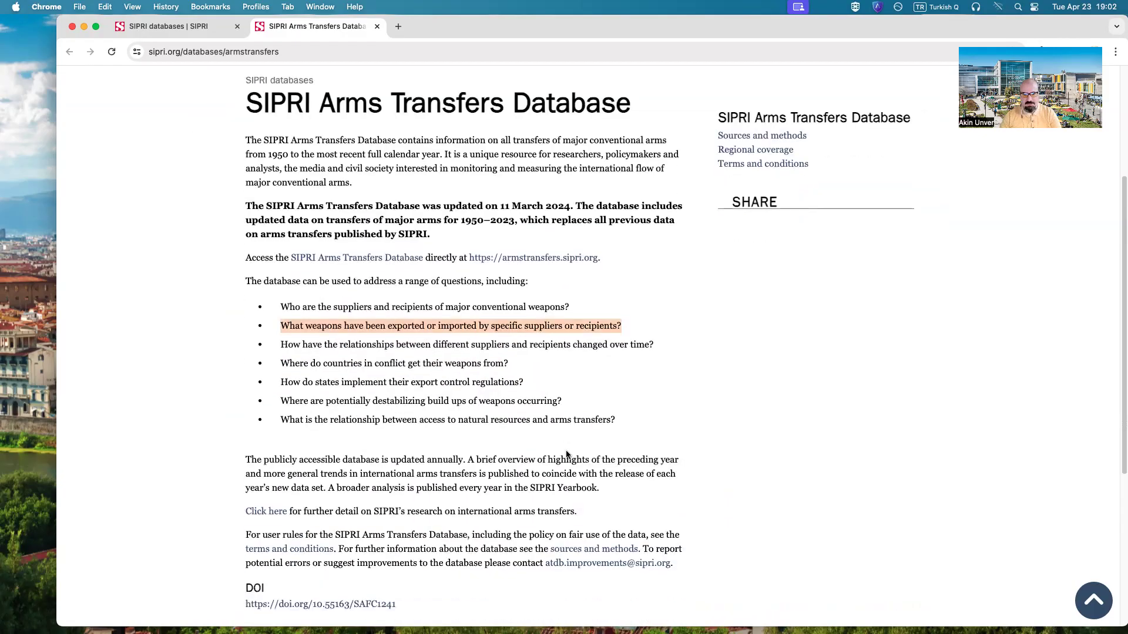
{"action": "scroll", "coordinate": [527, 435], "scroll_direction": "down", "scroll_amount": 4}
{"action": "scroll", "coordinate": [524, 435], "scroll_direction": "up", "scroll_amount": 3}
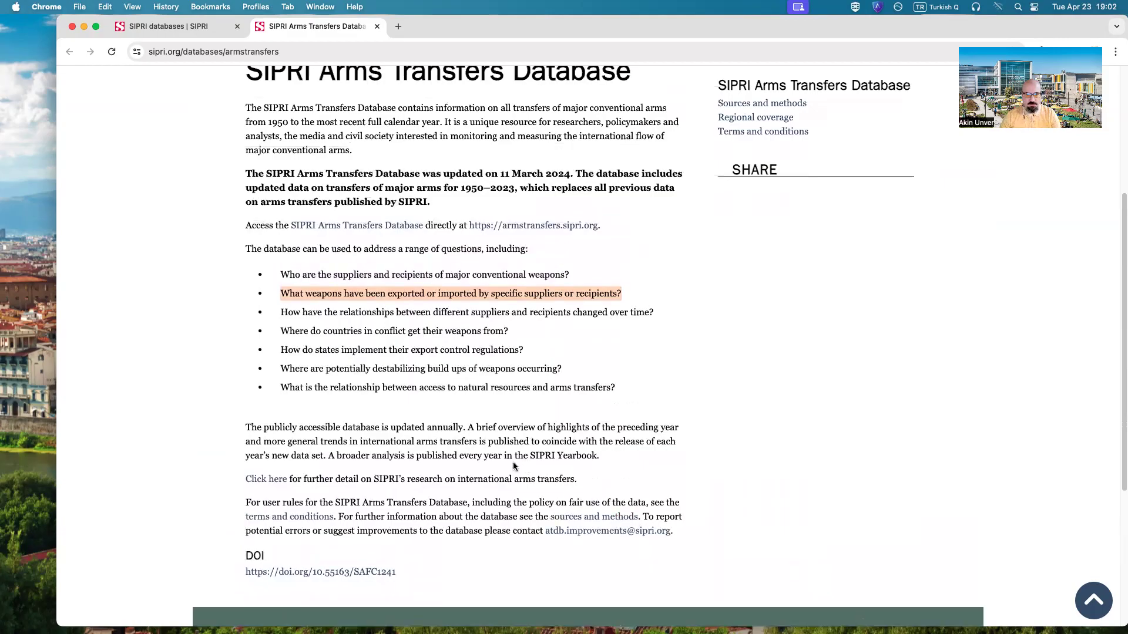
{"action": "scroll", "coordinate": [517, 412], "scroll_direction": "up", "scroll_amount": 1}
- Open armstransfers.sipri.org, read through the descriptions of its data interfaces and close the page
{"action": "left_click", "coordinate": [525, 265]}
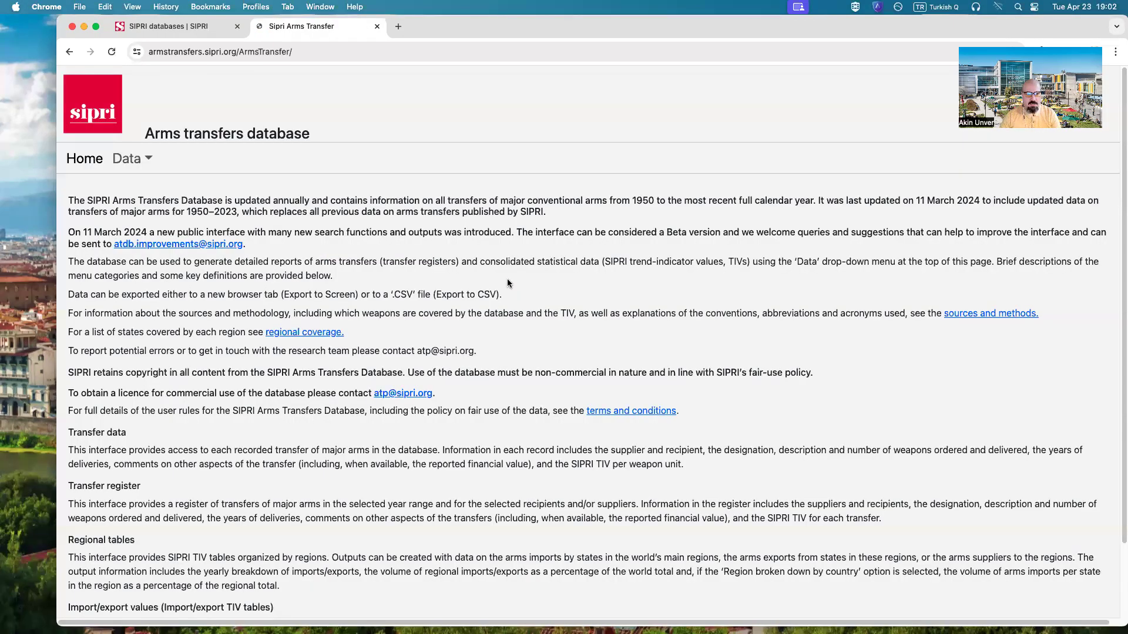
{"action": "scroll", "coordinate": [305, 318], "scroll_direction": "down", "scroll_amount": 2}
{"action": "scroll", "coordinate": [306, 317], "scroll_direction": "down", "scroll_amount": 1}
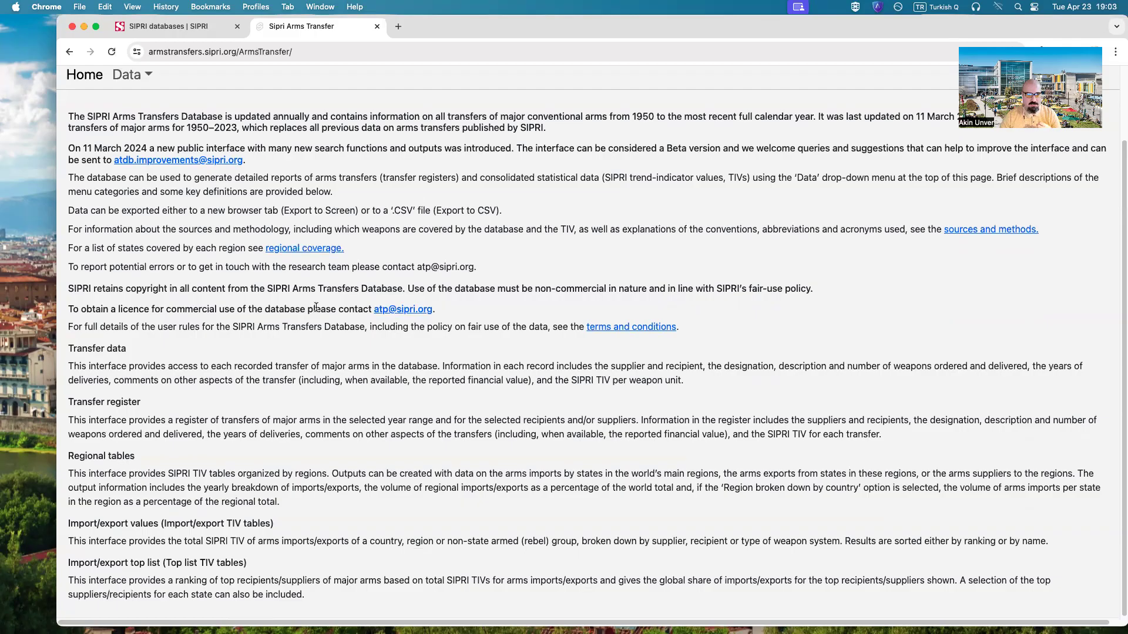
{"action": "scroll", "coordinate": [319, 94], "scroll_direction": "up", "scroll_amount": 3}
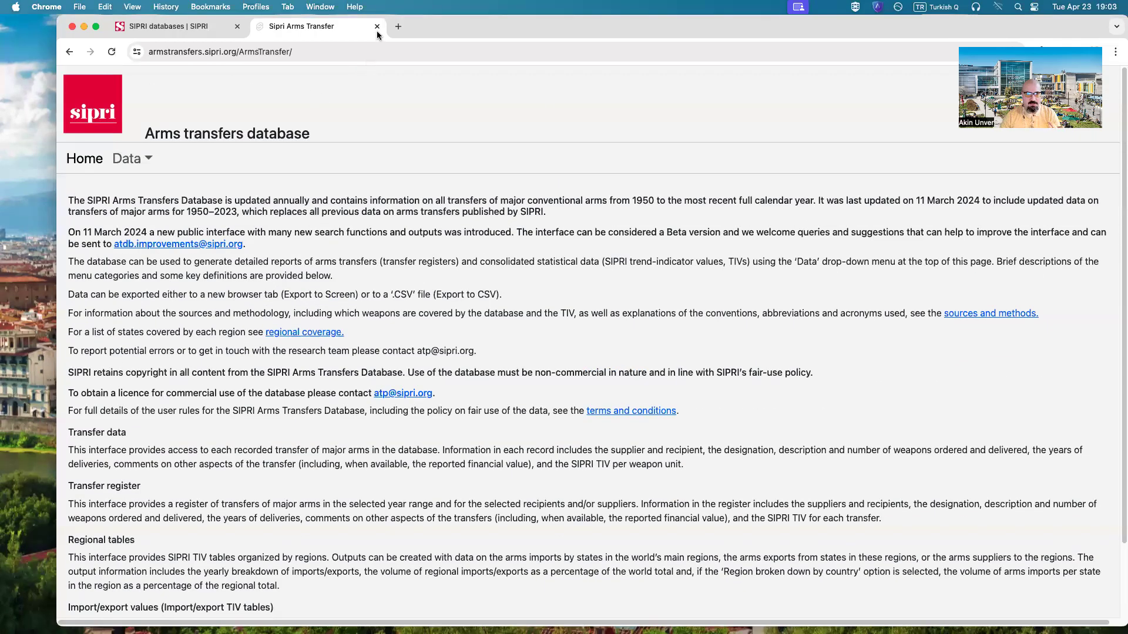
{"action": "left_click", "coordinate": [377, 27]}
- Open the SIPRI Arms Industry Database in a new tab and highlight the description of the companies it covers
{"action": "mouse_move", "coordinate": [511, 259]}
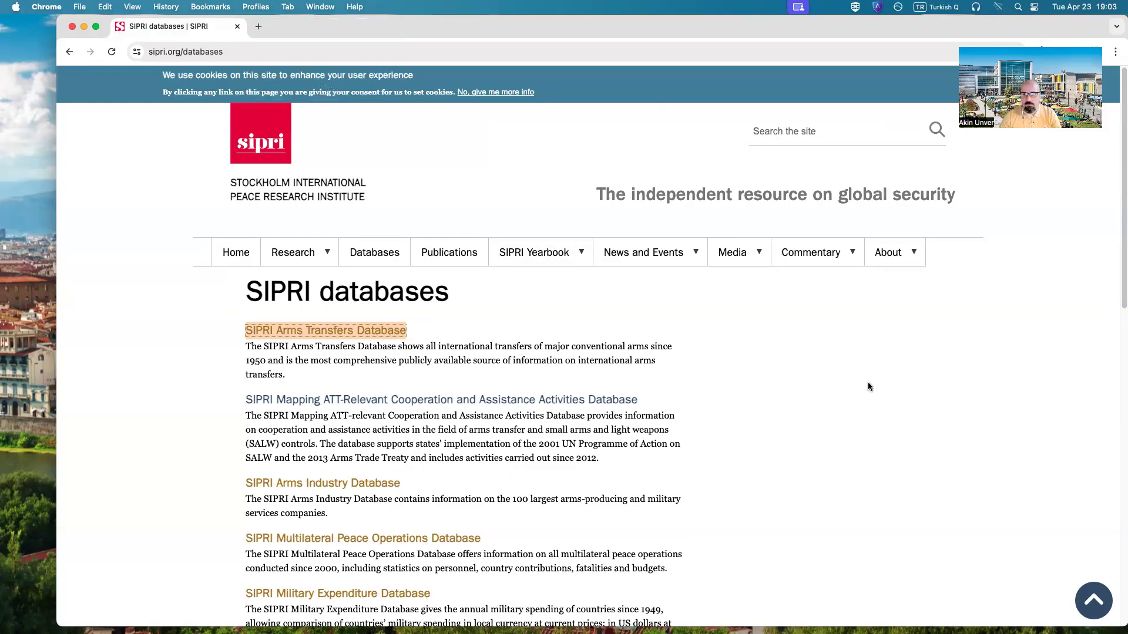
{"action": "scroll", "coordinate": [690, 446], "scroll_direction": "down", "scroll_amount": 5}
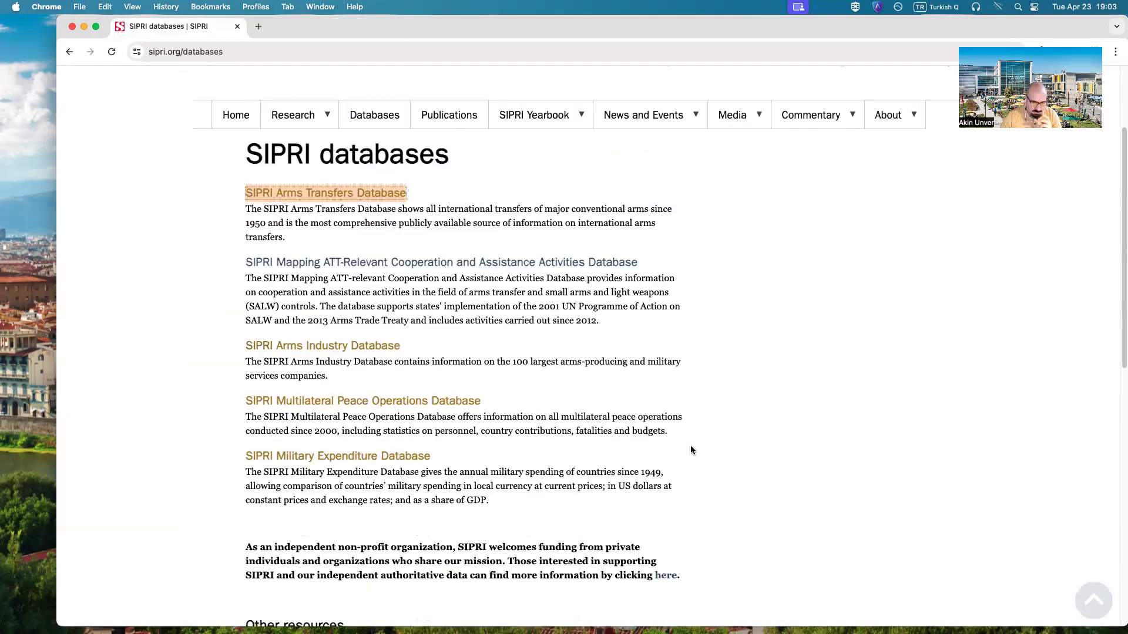
{"action": "right_click", "coordinate": [312, 351]}
{"action": "left_click", "coordinate": [314, 350]}
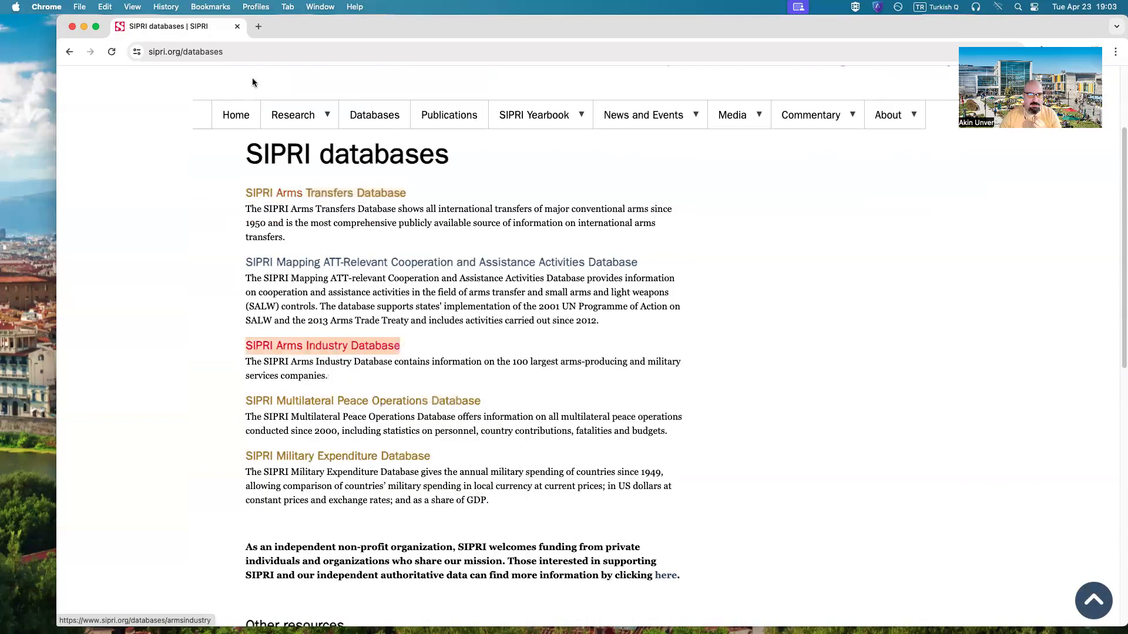
{"action": "left_click", "coordinate": [292, 34]}
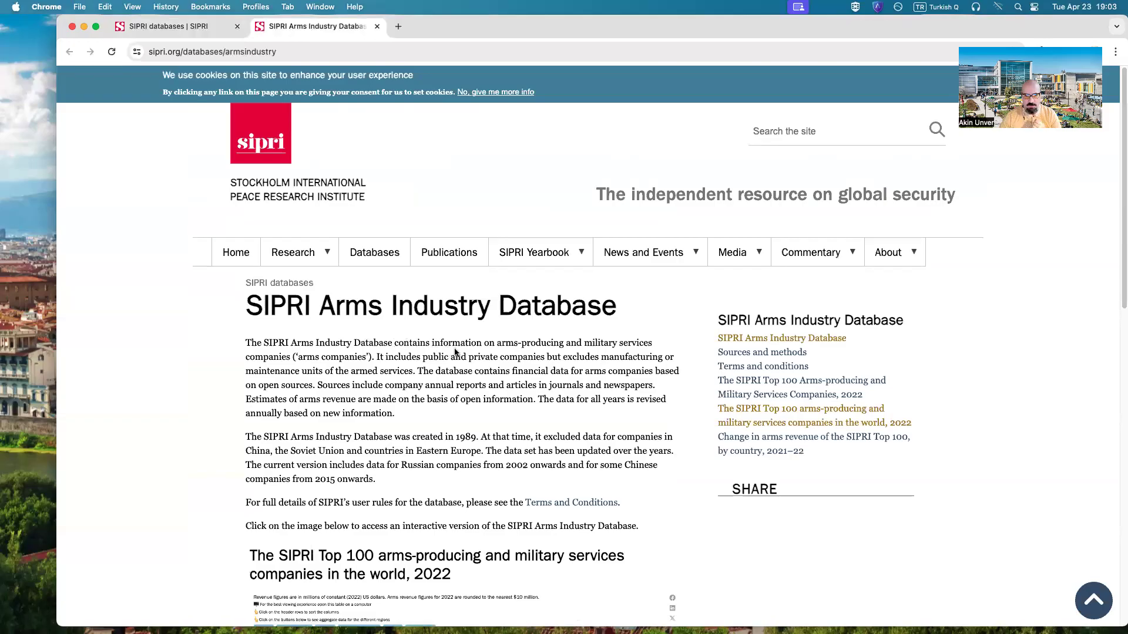
{"action": "left_click_drag", "start_coordinate": [527, 342], "coordinate": [481, 357]}
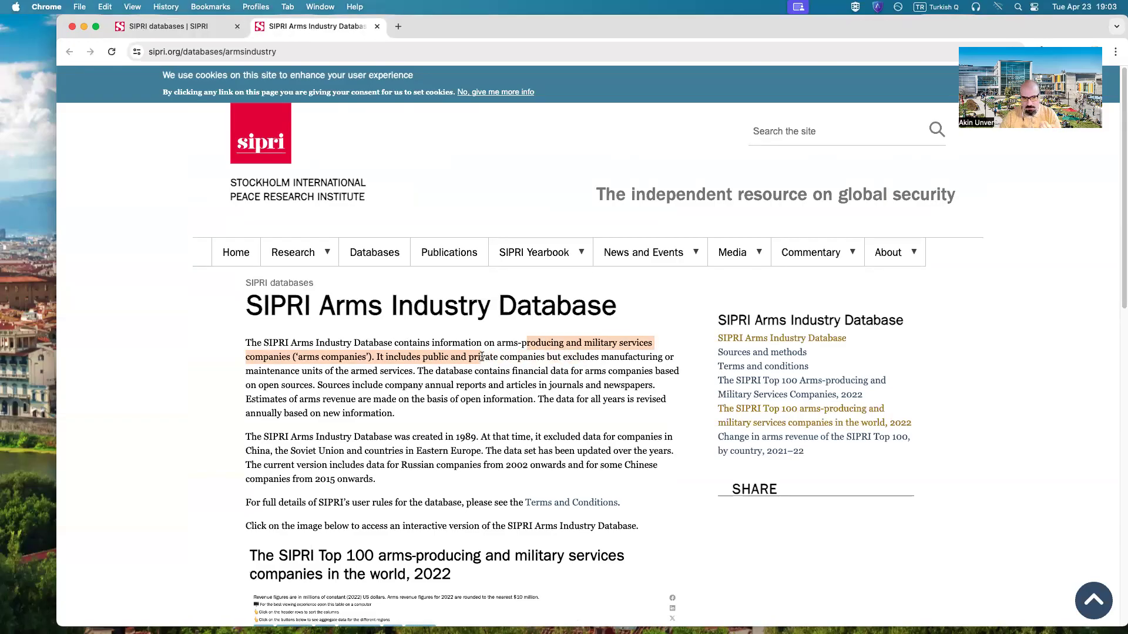
{"action": "left_click", "coordinate": [483, 357]}
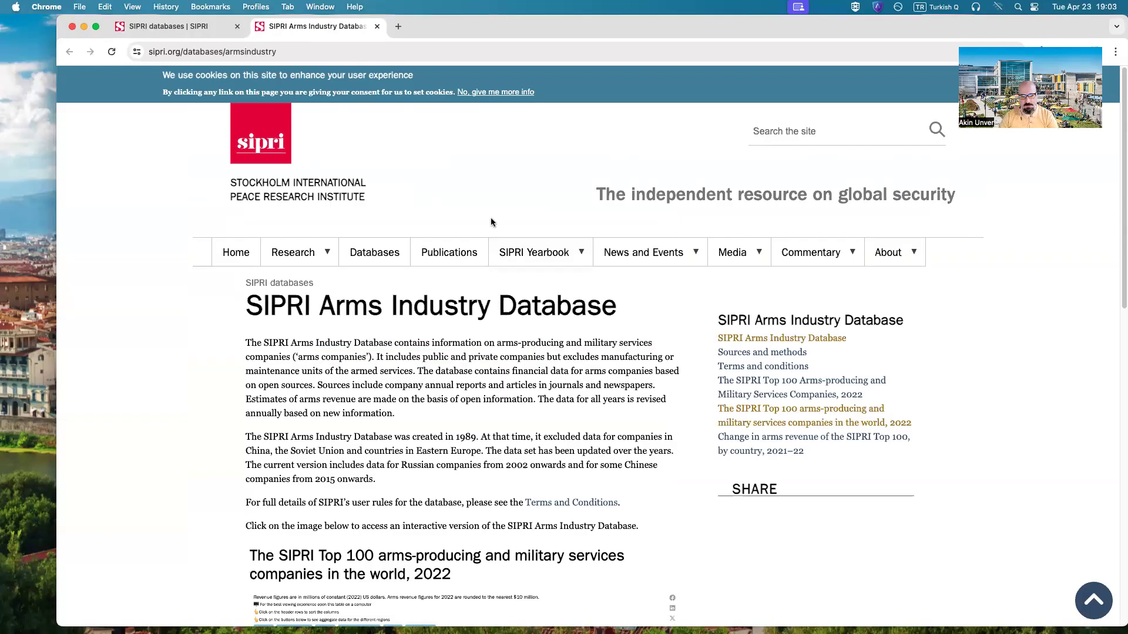
- Open the interactive table of the SIPRI Top 100 arms-producing companies for 2022 and highlight ASELSAN in the ranking
{"action": "scroll", "coordinate": [482, 353], "scroll_direction": "down", "scroll_amount": 5}
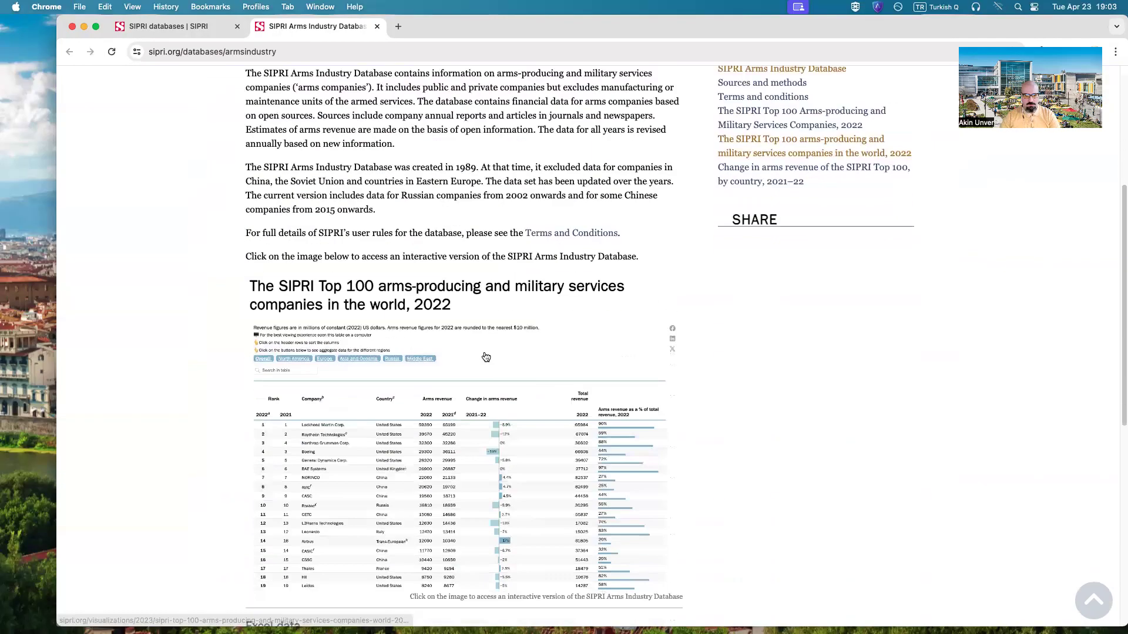
{"action": "left_click", "coordinate": [494, 436]}
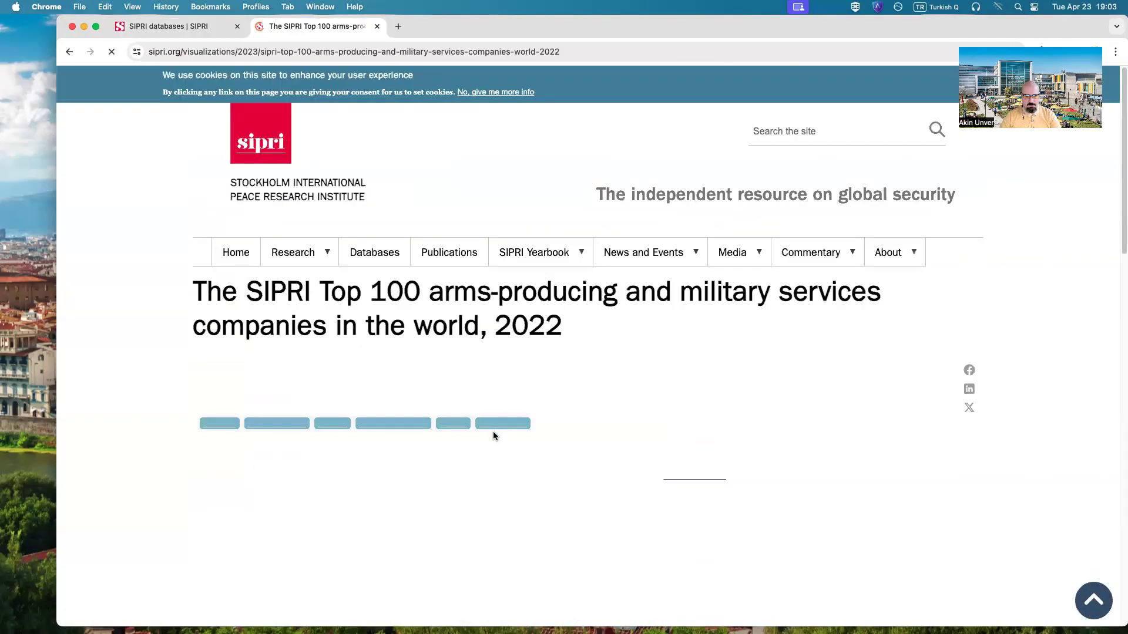
{"action": "scroll", "coordinate": [529, 388], "scroll_direction": "down", "scroll_amount": 5}
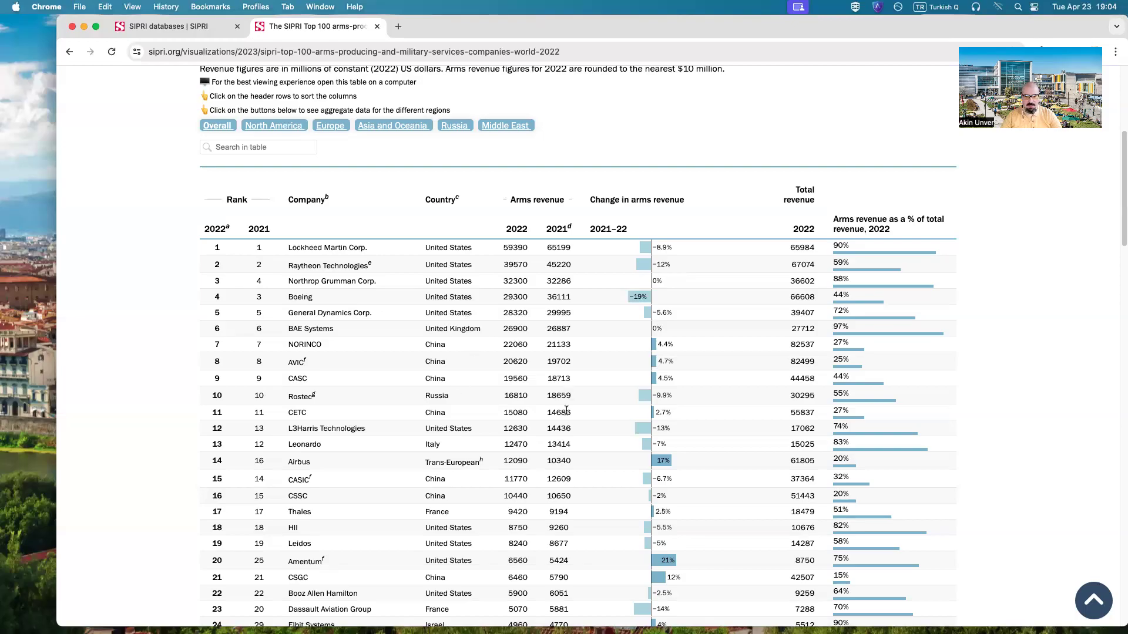
{"action": "scroll", "coordinate": [477, 382], "scroll_direction": "down", "scroll_amount": 4}
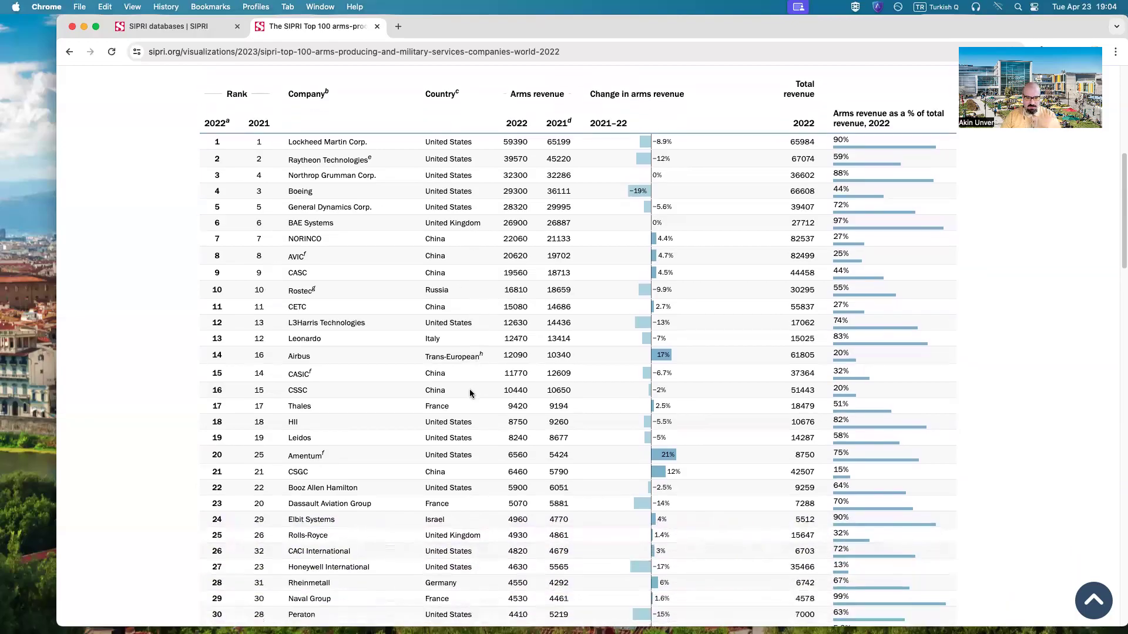
{"action": "scroll", "coordinate": [470, 393], "scroll_direction": "down", "scroll_amount": 10}
{"action": "scroll", "coordinate": [467, 415], "scroll_direction": "down", "scroll_amount": 7}
{"action": "scroll", "coordinate": [464, 409], "scroll_direction": "down", "scroll_amount": 3}
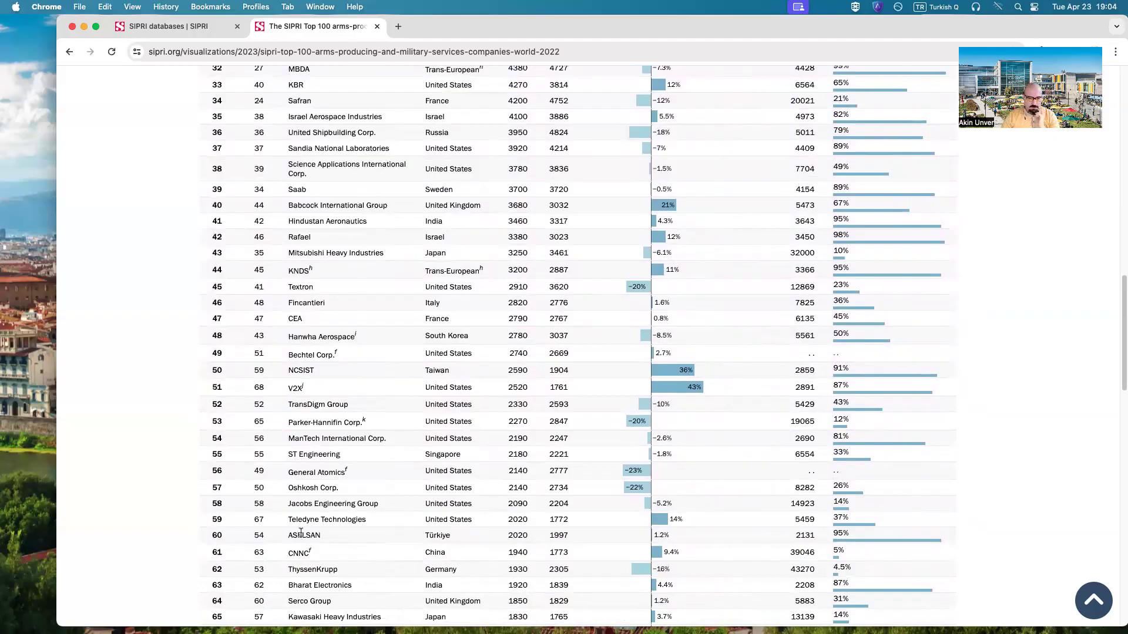
{"action": "double_click", "coordinate": [299, 533]}
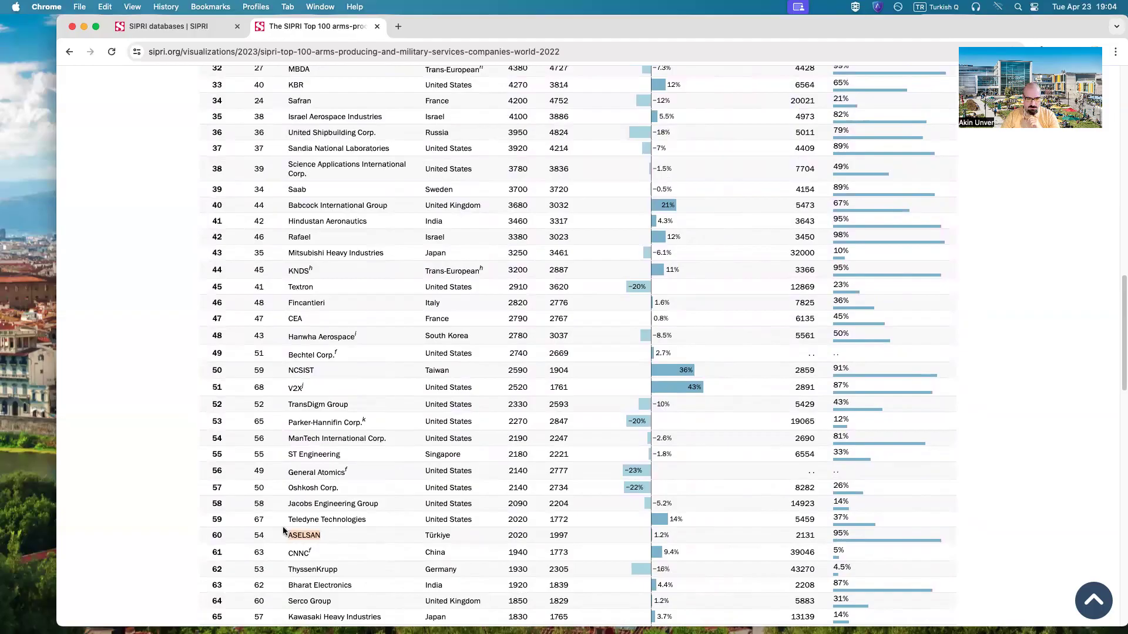
- Find Baykar in the Top 100 table and highlight its name and its 2021–22 change in arms revenue
{"action": "scroll", "coordinate": [270, 530], "scroll_direction": "up", "scroll_amount": 15}
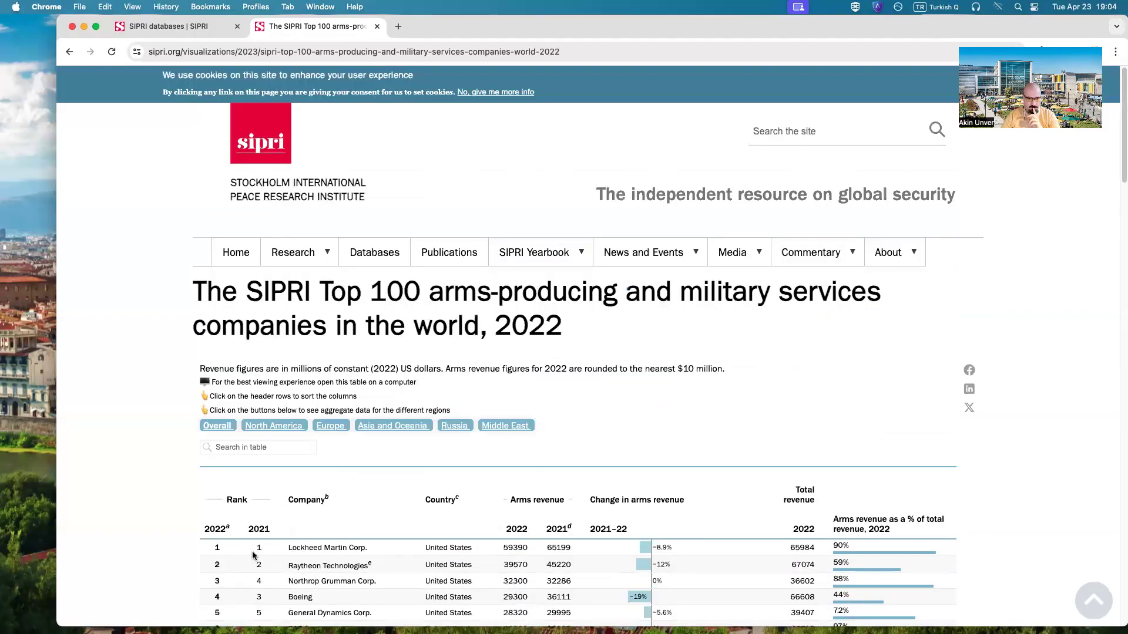
{"action": "scroll", "coordinate": [254, 551], "scroll_direction": "down", "scroll_amount": 13}
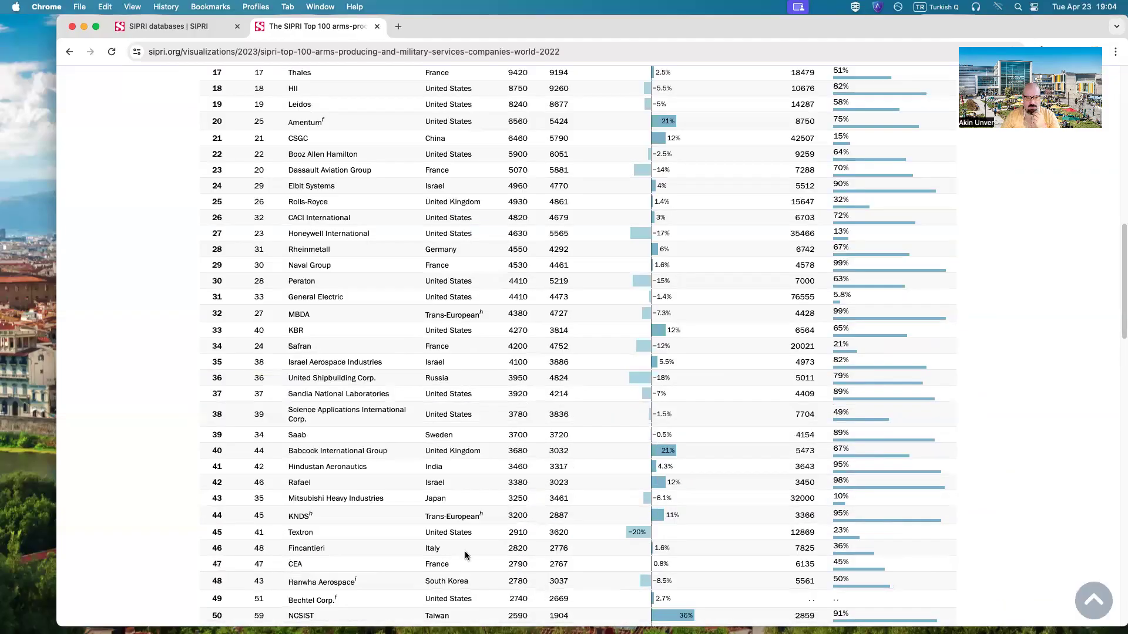
{"action": "scroll", "coordinate": [505, 552], "scroll_direction": "down", "scroll_amount": 2}
{"action": "scroll", "coordinate": [446, 546], "scroll_direction": "down", "scroll_amount": 1}
{"action": "scroll", "coordinate": [445, 547], "scroll_direction": "down", "scroll_amount": 5}
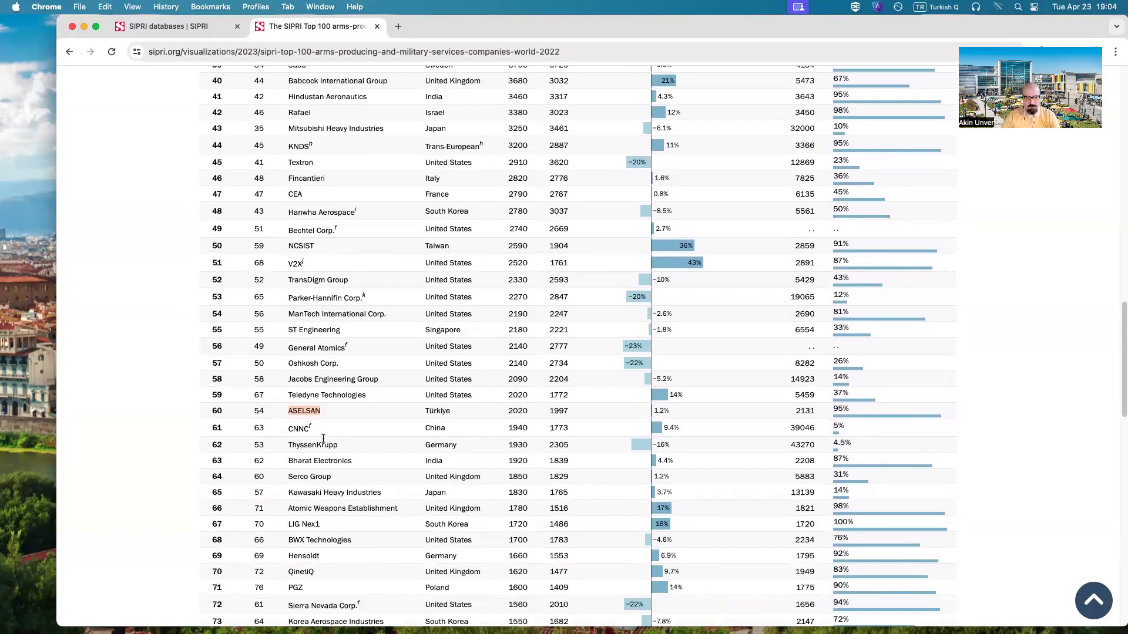
{"action": "scroll", "coordinate": [521, 431], "scroll_direction": "down", "scroll_amount": 5}
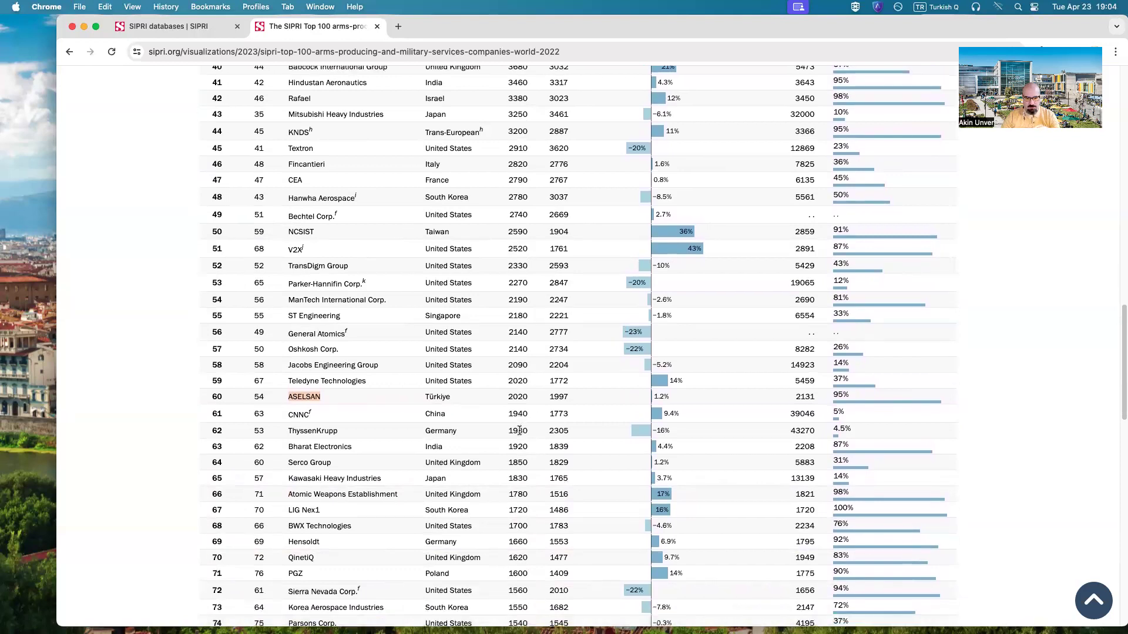
{"action": "double_click", "coordinate": [301, 527]}
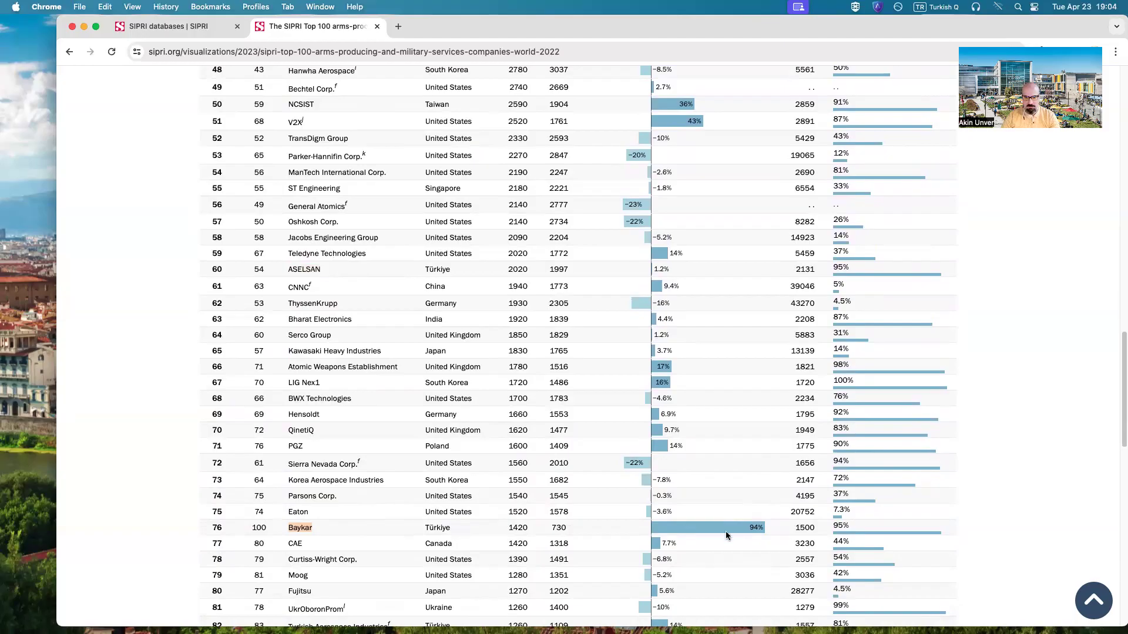
{"action": "scroll", "coordinate": [726, 534], "scroll_direction": "up", "scroll_amount": 1}
{"action": "left_click", "coordinate": [746, 545]}
{"action": "left_click_drag", "start_coordinate": [746, 545], "coordinate": [760, 545]}
- Examine the change in arms revenue across the whole Top 100 table, comparing Baykar with the other ranked companies
{"action": "scroll", "coordinate": [777, 546], "scroll_direction": "up", "scroll_amount": 15}
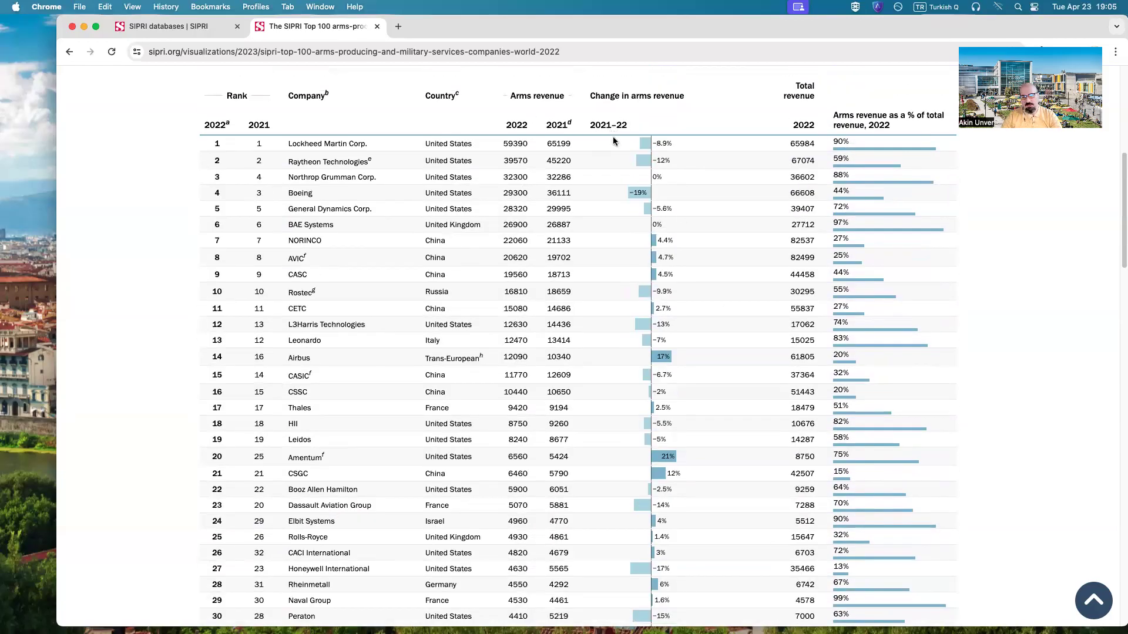
{"action": "scroll", "coordinate": [613, 141], "scroll_direction": "down", "scroll_amount": 15}
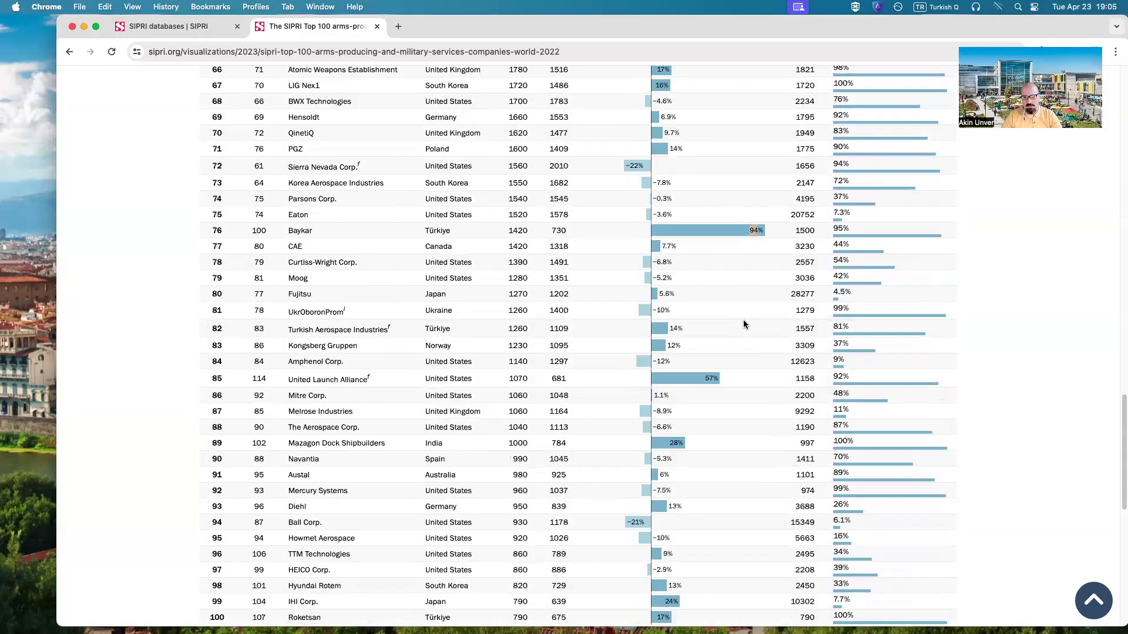
{"action": "scroll", "coordinate": [747, 330], "scroll_direction": "down", "scroll_amount": 10}
{"action": "scroll", "coordinate": [755, 341], "scroll_direction": "up", "scroll_amount": 9}
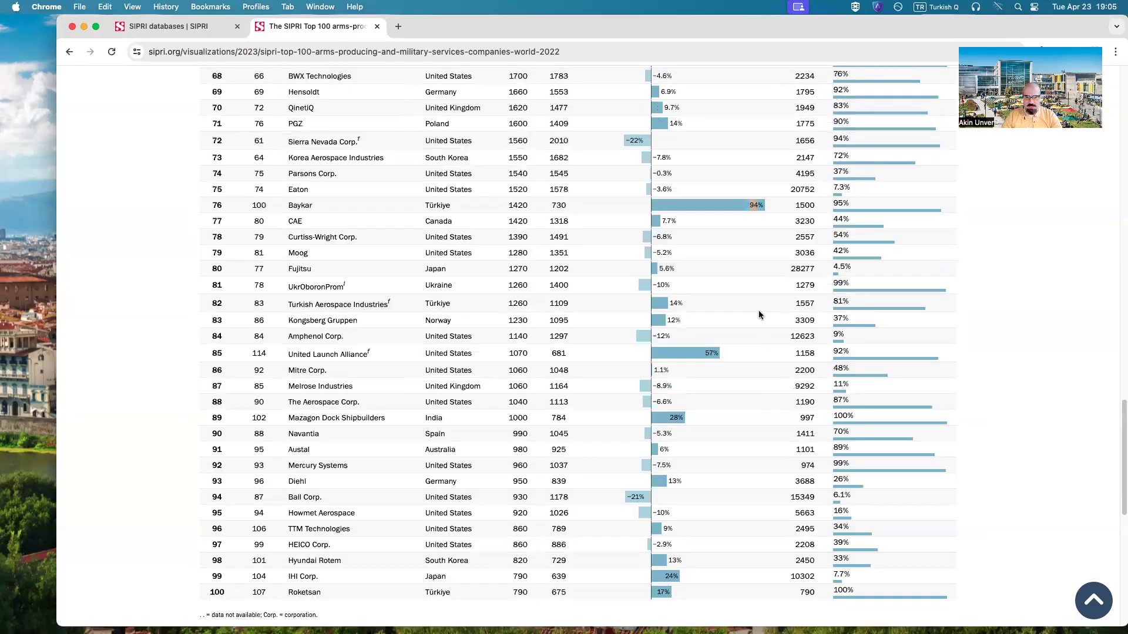
{"action": "scroll", "coordinate": [748, 304], "scroll_direction": "up", "scroll_amount": 3}
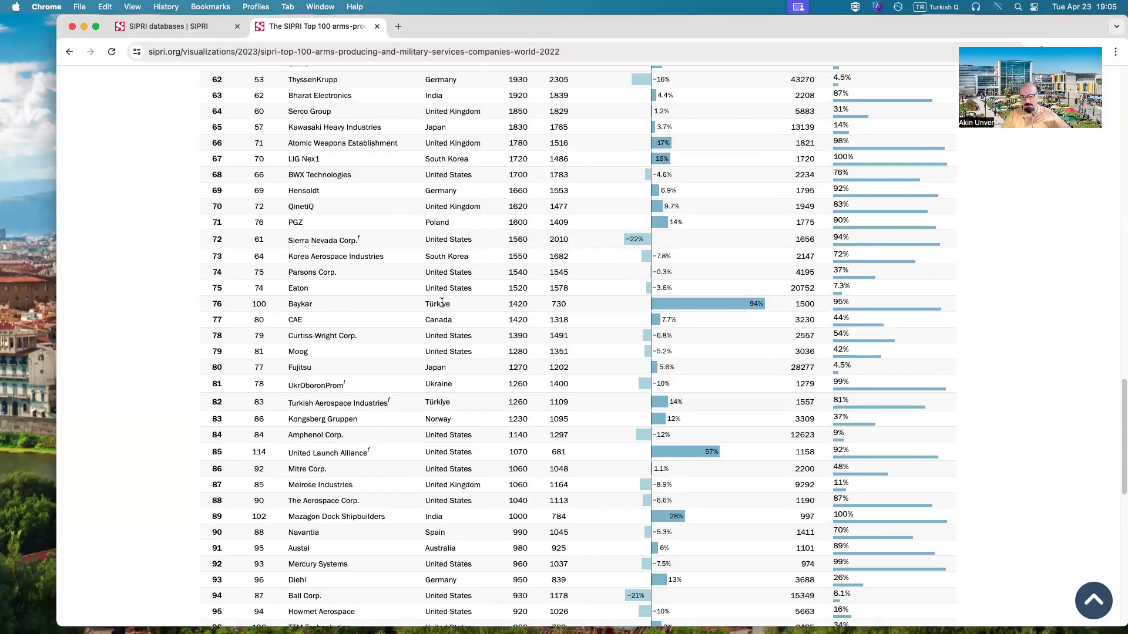
{"action": "scroll", "coordinate": [646, 276], "scroll_direction": "up", "scroll_amount": 9}
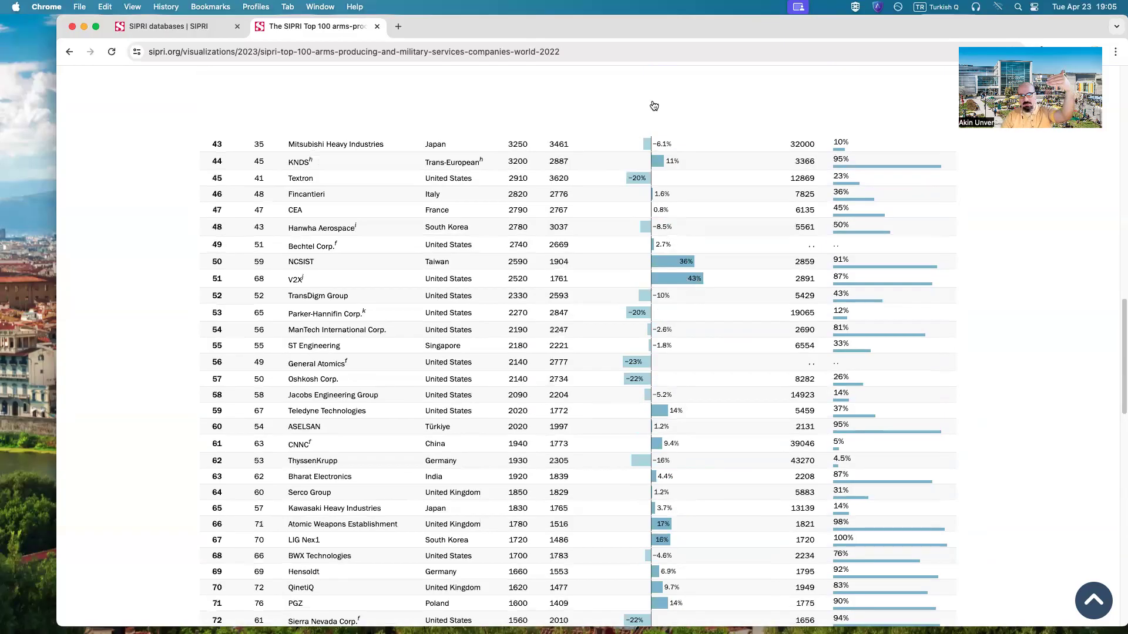
{"action": "scroll", "coordinate": [663, 94], "scroll_direction": "up", "scroll_amount": 20}
{"action": "scroll", "coordinate": [723, 267], "scroll_direction": "down", "scroll_amount": 15}
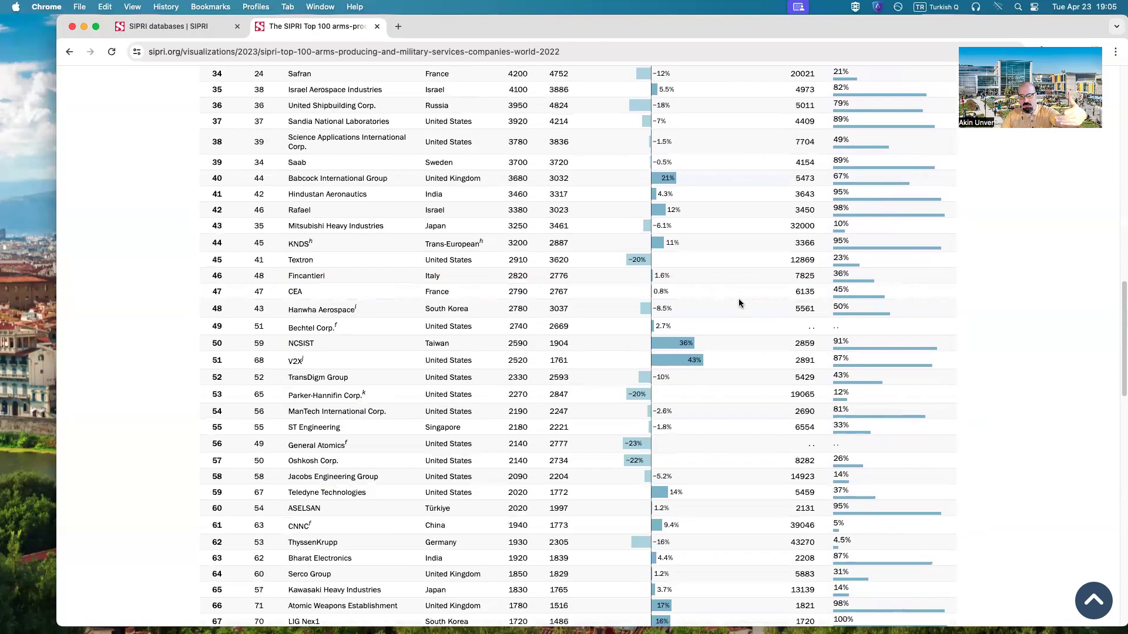
- Examine the rest of the Top 100 table for further Turkish companies, down to Turkish Aerospace Industries and Roketsan, and read through to its notes
{"action": "scroll", "coordinate": [751, 446], "scroll_direction": "down", "scroll_amount": 8}
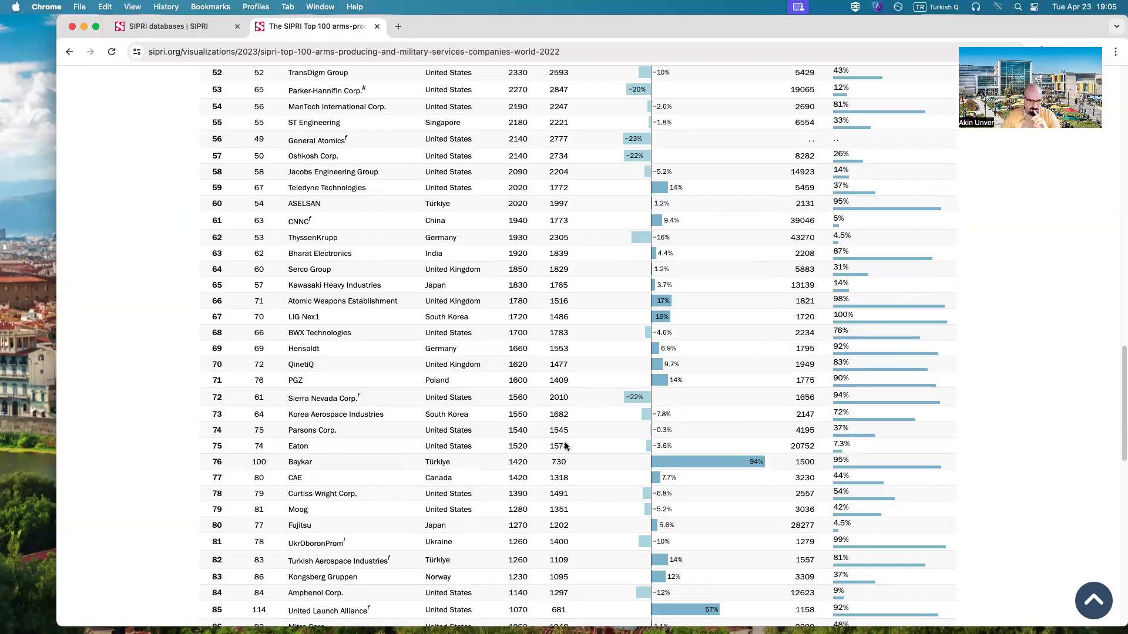
{"action": "scroll", "coordinate": [507, 462], "scroll_direction": "down", "scroll_amount": 3}
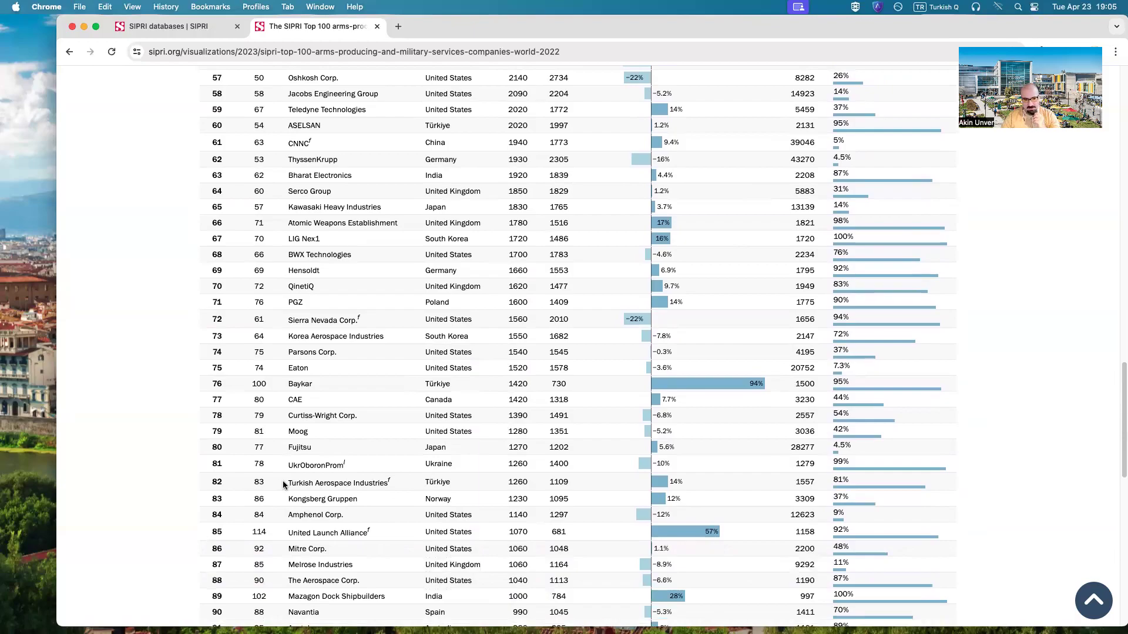
{"action": "scroll", "coordinate": [387, 478], "scroll_direction": "down", "scroll_amount": 5}
{"action": "scroll", "coordinate": [457, 475], "scroll_direction": "down", "scroll_amount": 1}
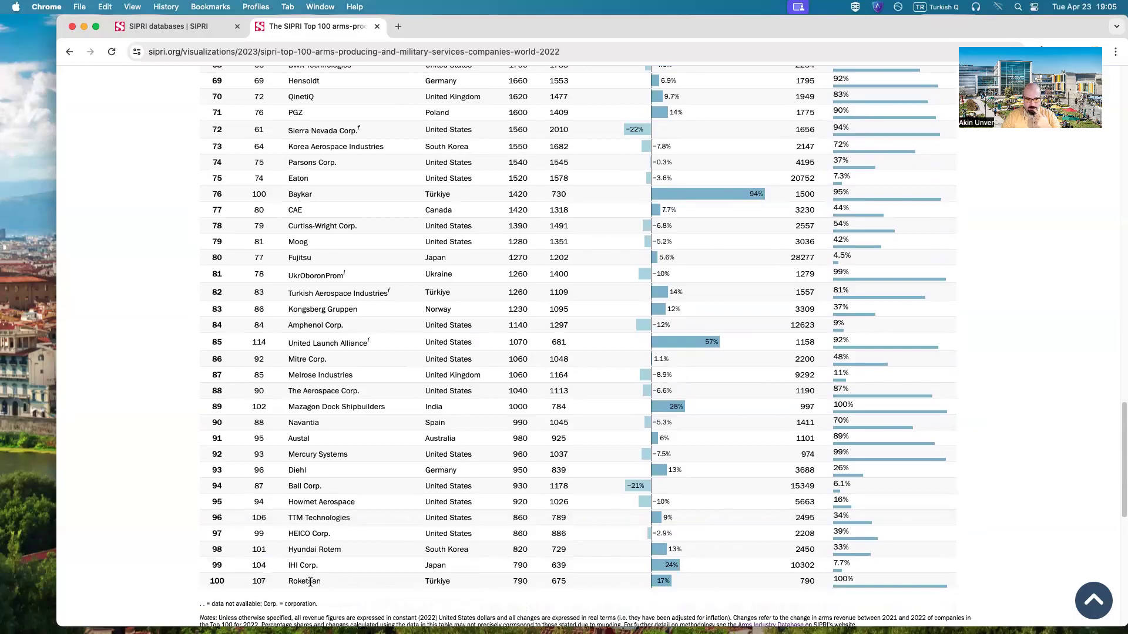
{"action": "scroll", "coordinate": [433, 544], "scroll_direction": "up", "scroll_amount": 7}
{"action": "scroll", "coordinate": [433, 544], "scroll_direction": "up", "scroll_amount": 10}
{"action": "scroll", "coordinate": [368, 372], "scroll_direction": "up", "scroll_amount": 5}
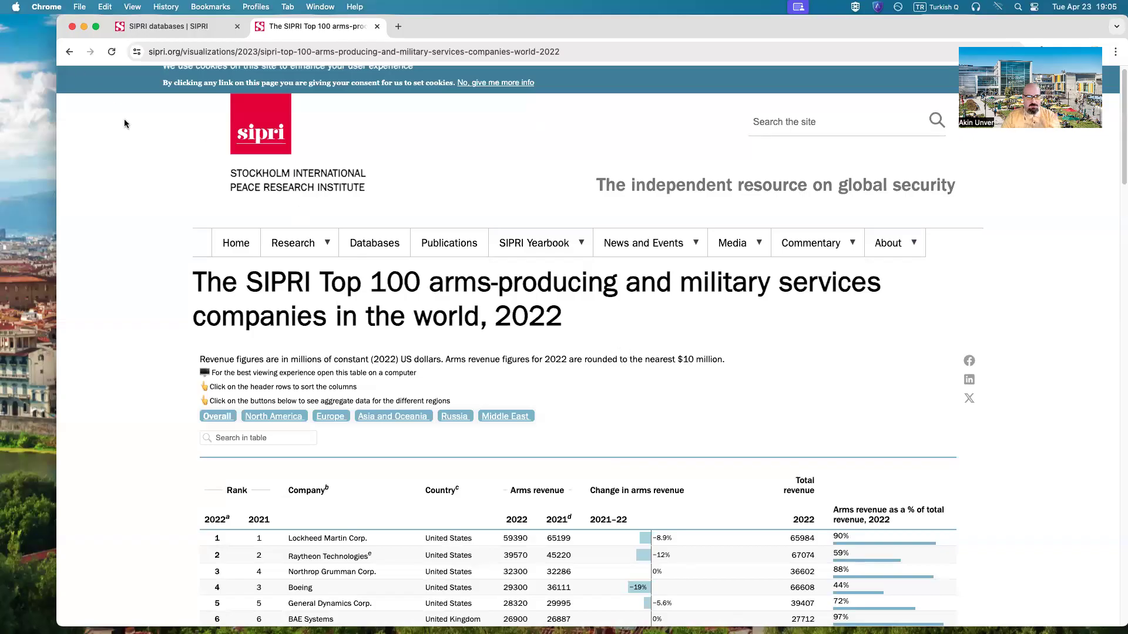
{"action": "scroll", "coordinate": [124, 118], "scroll_direction": "down", "scroll_amount": 20}
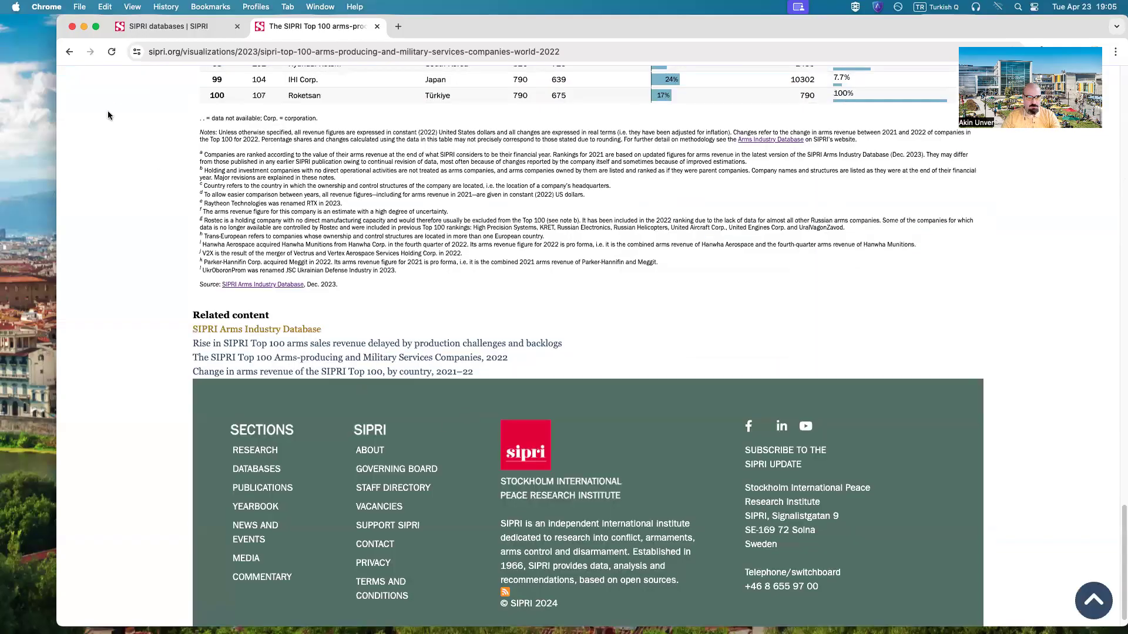
- Return to the SIPRI Arms Industry Database page, download the Excel data for the SIPRI Top 100 for 2002–22 and open it in Excel
{"action": "left_click", "coordinate": [69, 54]}
{"action": "scroll", "coordinate": [650, 350], "scroll_direction": "down", "scroll_amount": 5}
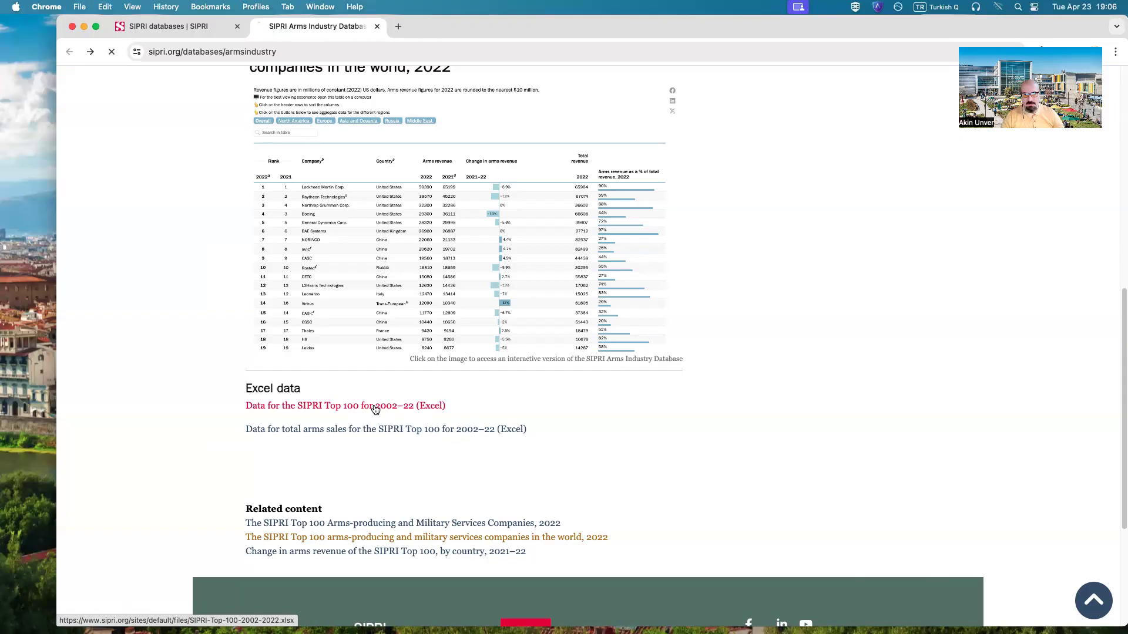
{"action": "left_click", "coordinate": [375, 409]}
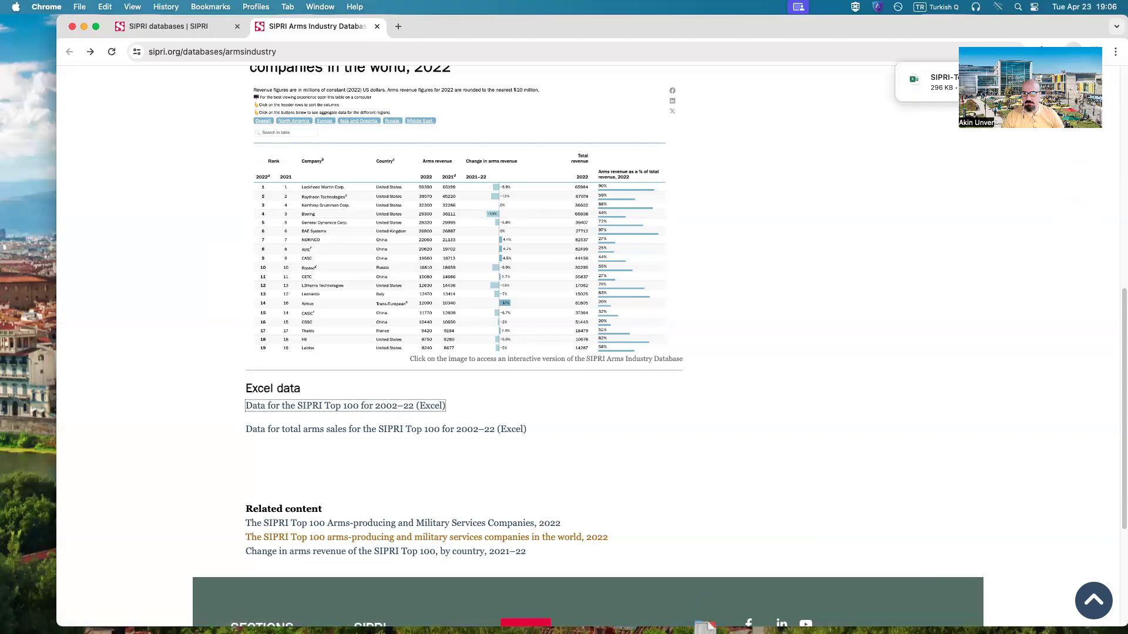
{"action": "left_click", "coordinate": [954, 84]}
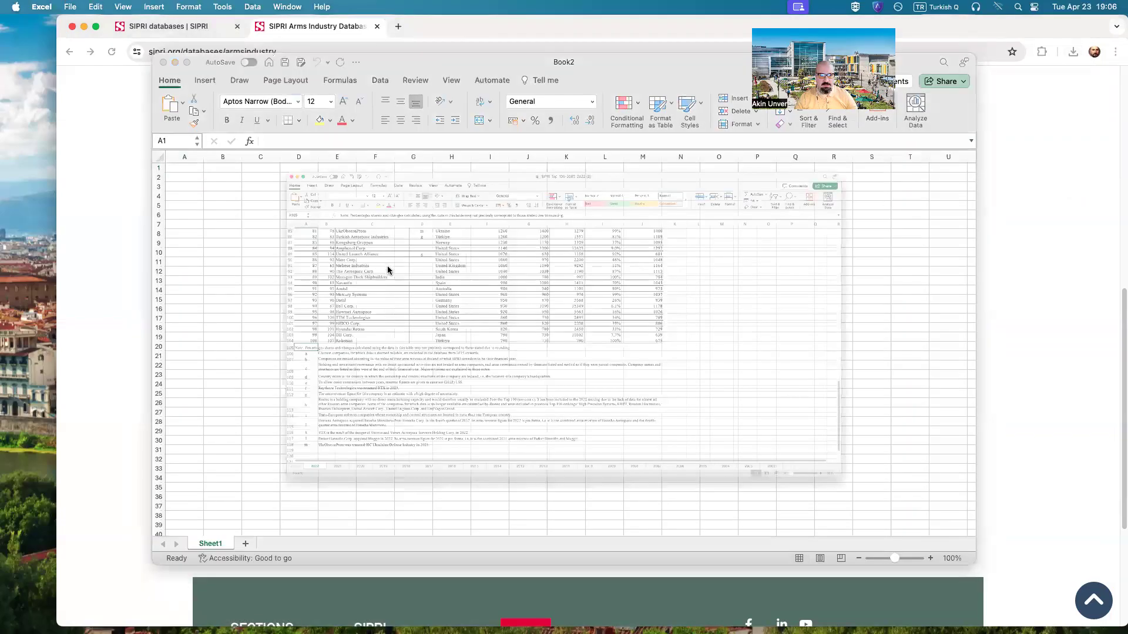
- Go to the start of the 2022 sheet and select the top five companies, from Lockheed Martin Corp. to General Dynamics Corp
{"action": "scroll", "coordinate": [257, 517], "scroll_direction": "up", "scroll_amount": 10}
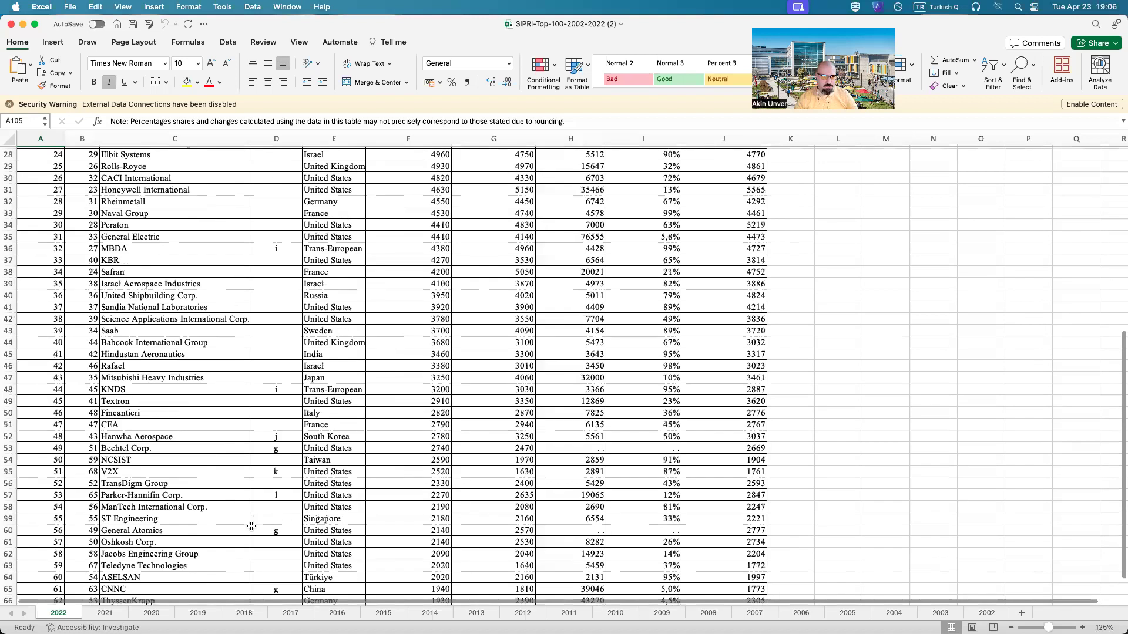
{"action": "scroll", "coordinate": [796, 372], "scroll_direction": "up", "scroll_amount": 9}
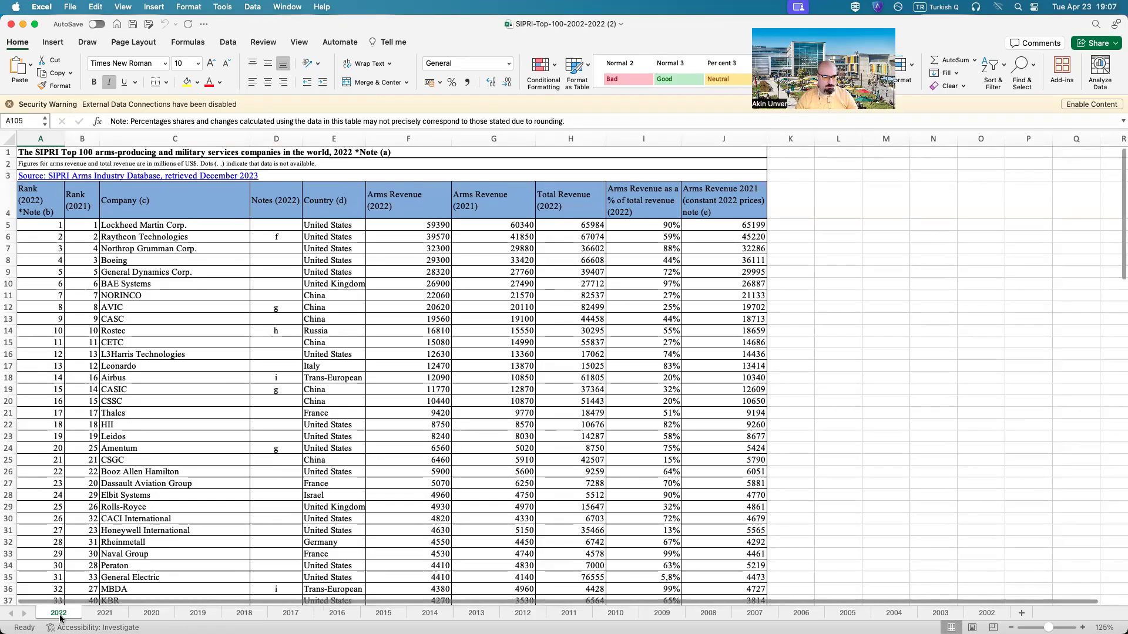
{"action": "scroll", "coordinate": [247, 382], "scroll_direction": "up", "scroll_amount": 1}
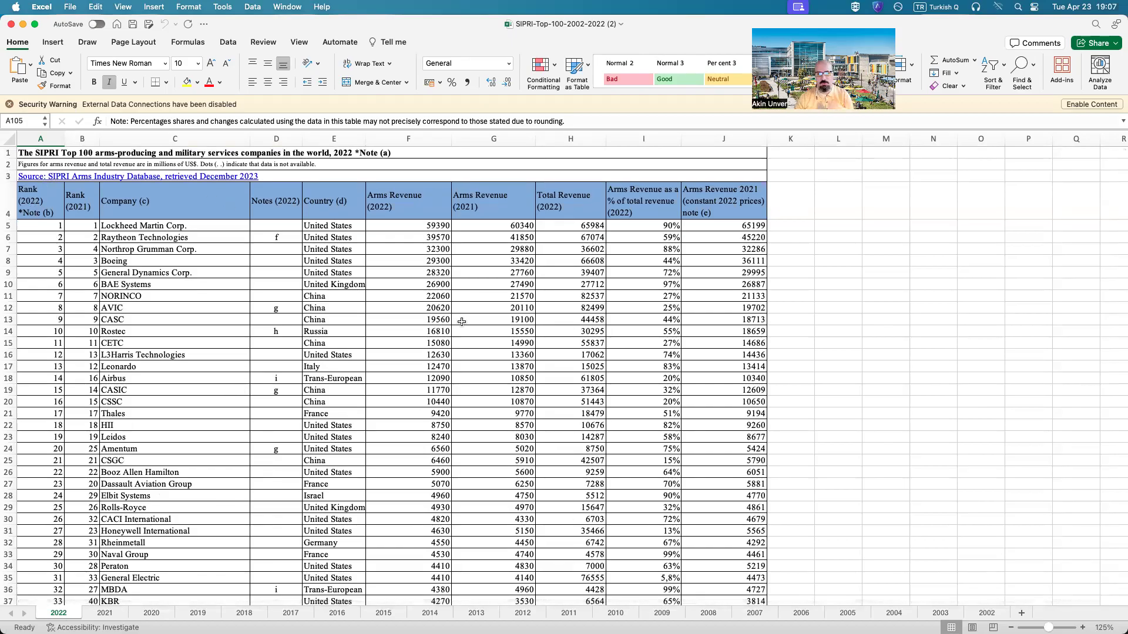
{"action": "left_click", "coordinate": [153, 225]}
{"action": "left_click_drag", "start_coordinate": [153, 225], "coordinate": [145, 274]}
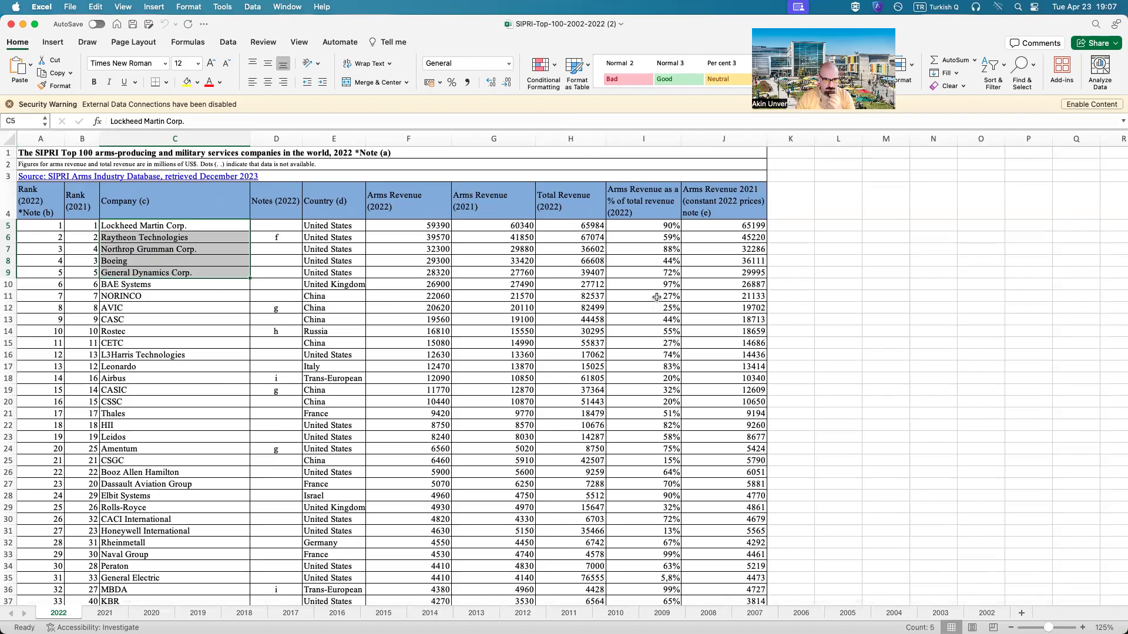
- Format the whole Top 100 range A4:J104 on the 2022 sheet as a table with headers, using a blue medium style
{"action": "scroll", "coordinate": [657, 313], "scroll_direction": "down", "scroll_amount": 10}
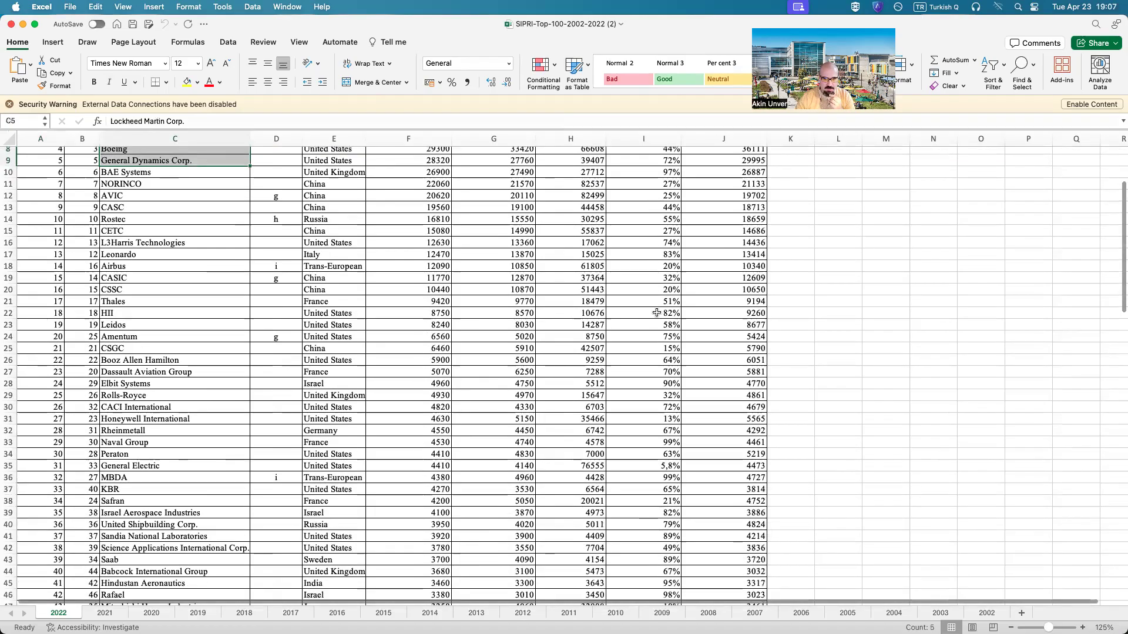
{"action": "scroll", "coordinate": [657, 313], "scroll_direction": "down", "scroll_amount": 17}
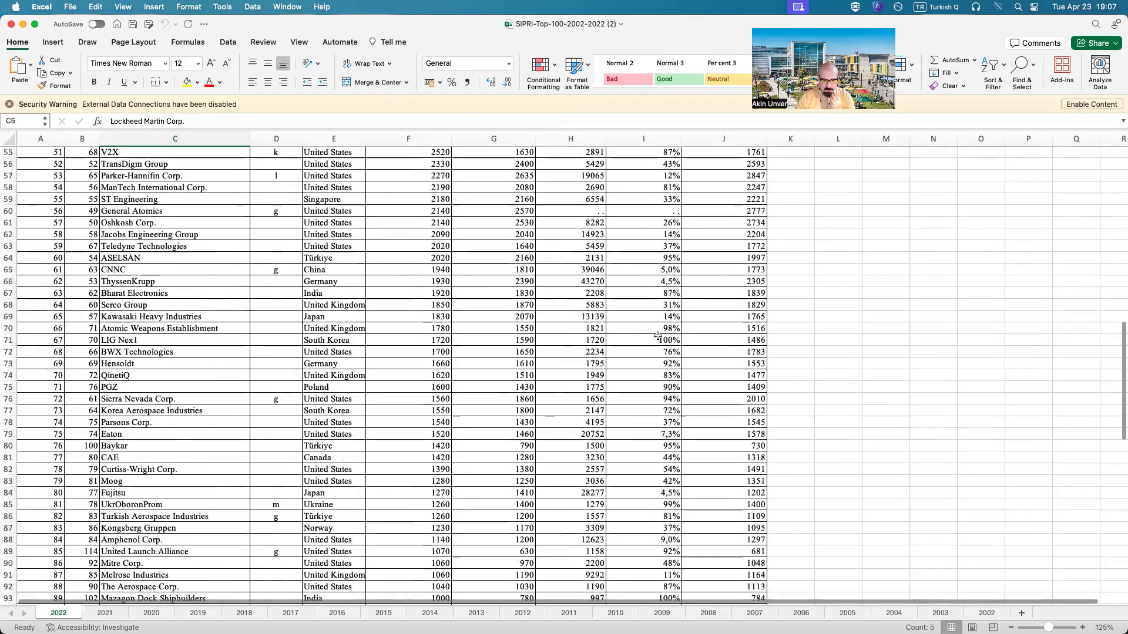
{"action": "left_click", "coordinate": [737, 377]}
{"action": "left_click_drag", "start_coordinate": [738, 377], "coordinate": [94, 6]}
{"action": "left_click_drag", "start_coordinate": [73, 116], "coordinate": [46, 210]}
{"action": "scroll", "coordinate": [840, 403], "scroll_direction": "down", "scroll_amount": 20}
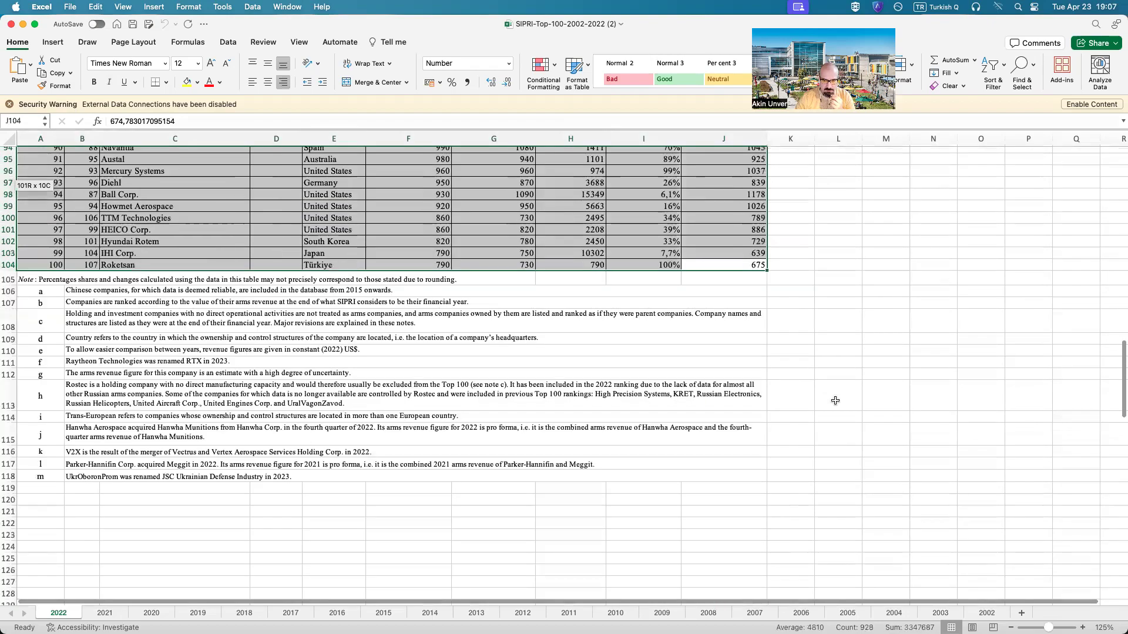
{"action": "scroll", "coordinate": [832, 410], "scroll_direction": "up", "scroll_amount": 15}
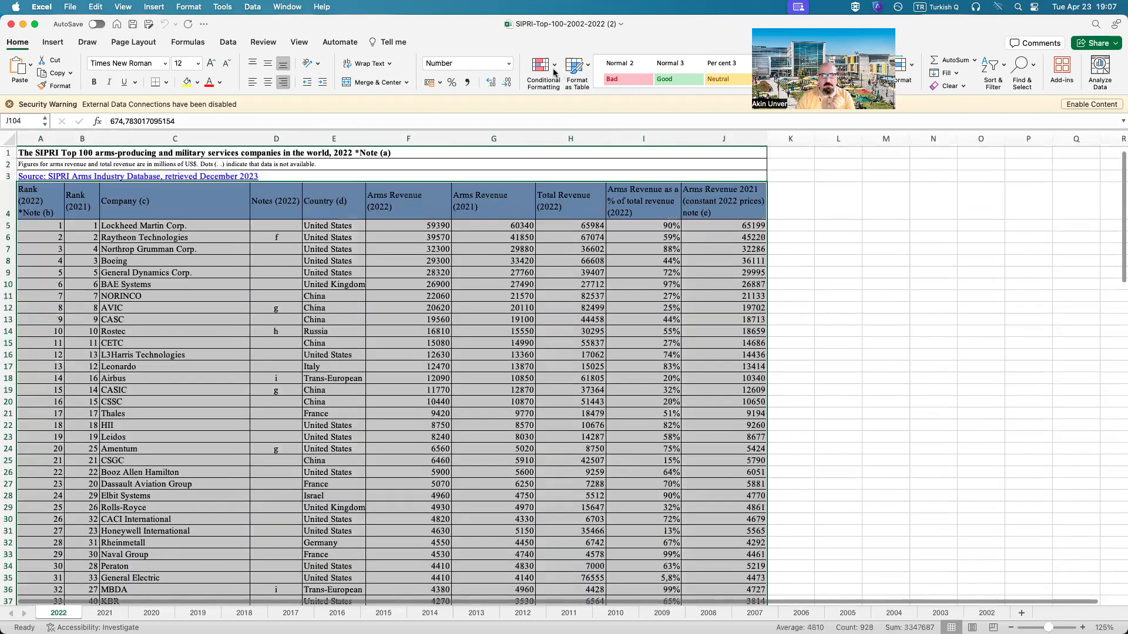
{"action": "left_click", "coordinate": [574, 68]}
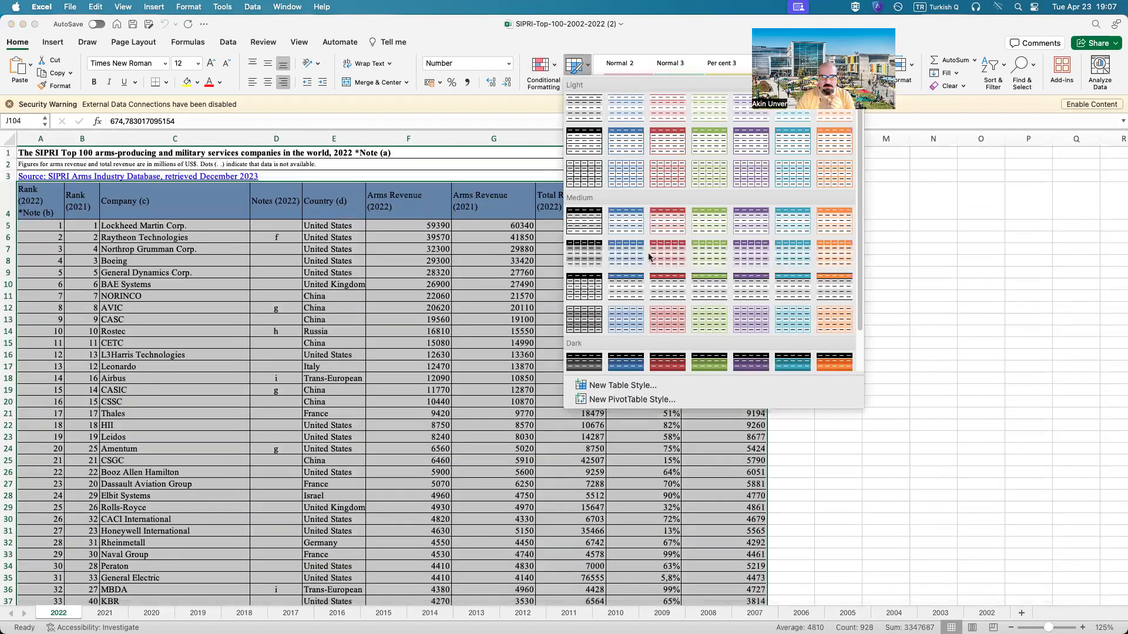
{"action": "left_click", "coordinate": [623, 285]}
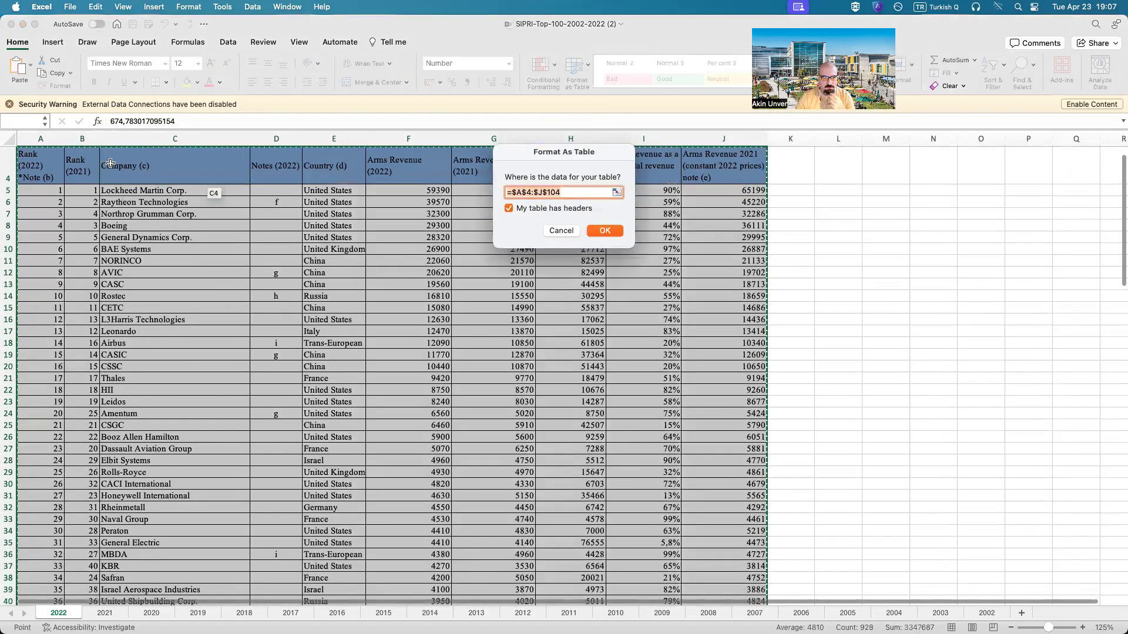
{"action": "left_click", "coordinate": [601, 231]}
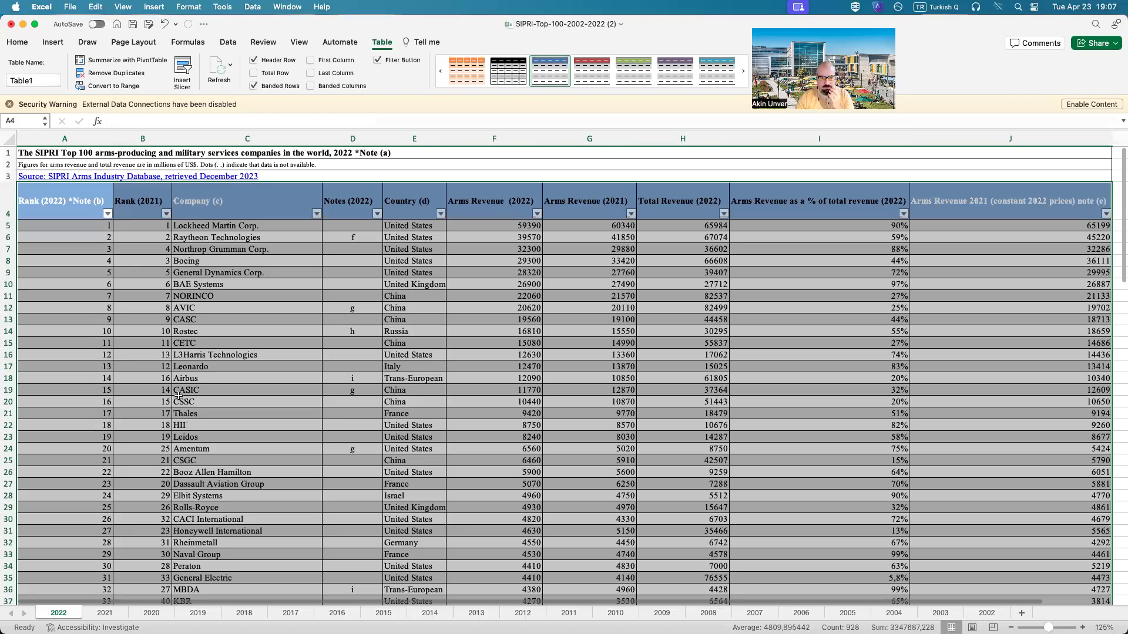
- Sort the table in descending order by Arms Revenue as a % of total revenue (2022)
{"action": "left_click_drag", "start_coordinate": [60, 604], "coordinate": [148, 603]}
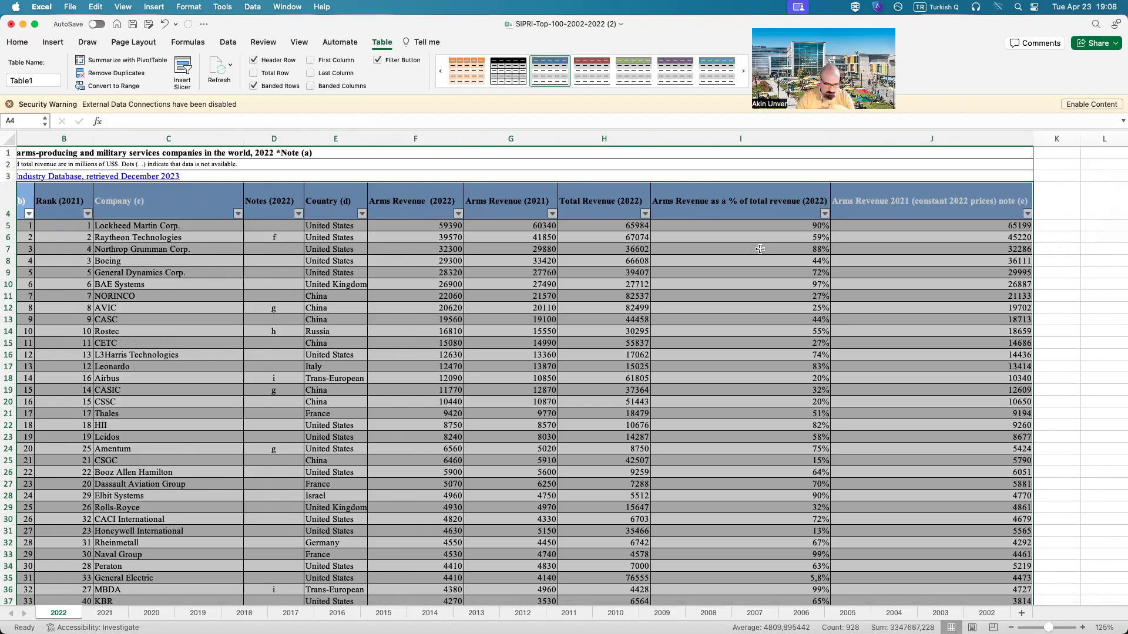
{"action": "left_click", "coordinate": [825, 215]}
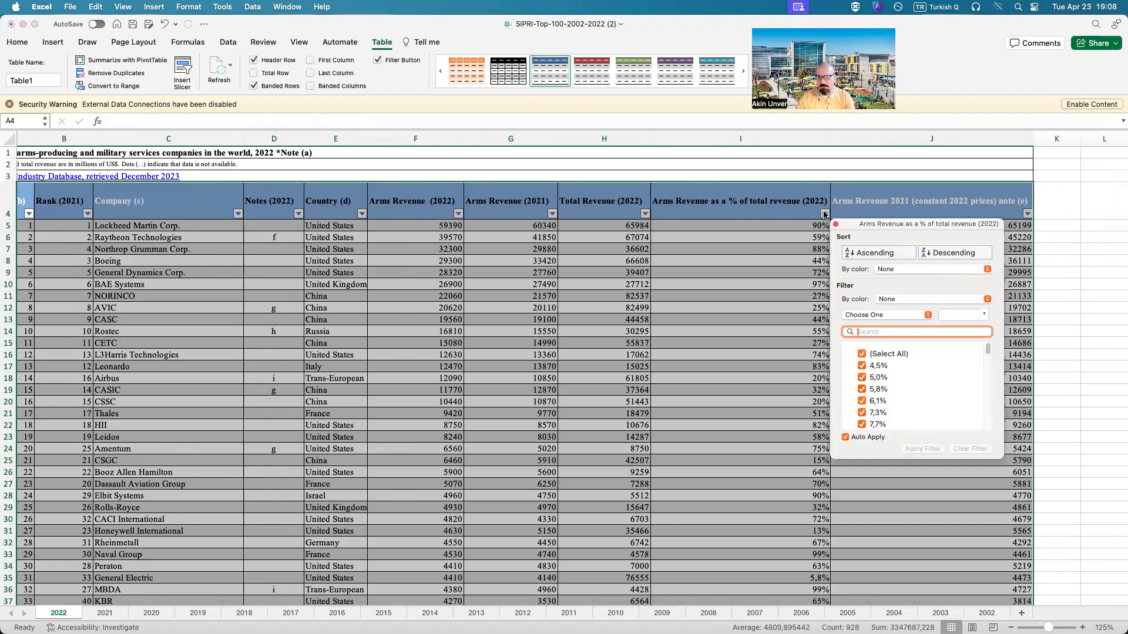
{"action": "left_click", "coordinate": [965, 254]}
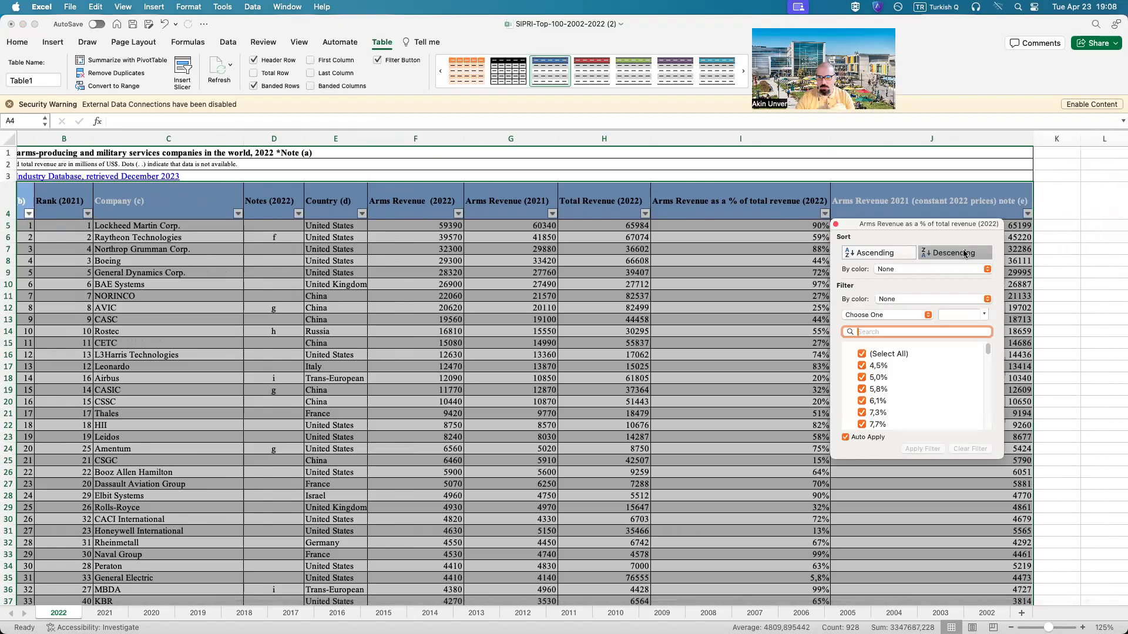
{"action": "left_click", "coordinate": [835, 225]}
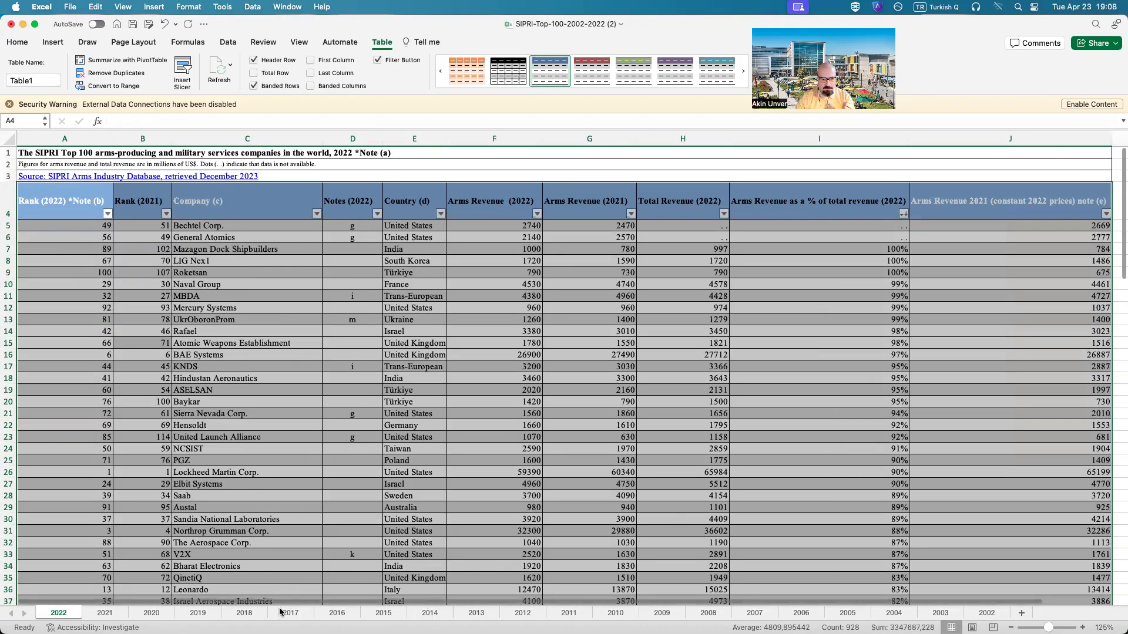
- Select the sorted rows from Mazagon Dock Shipbuilders to Elbit Systems, covering company through arms revenue share (C7:I27)
{"action": "left_click_drag", "start_coordinate": [289, 601], "coordinate": [339, 606]}
{"action": "left_click", "coordinate": [162, 249]}
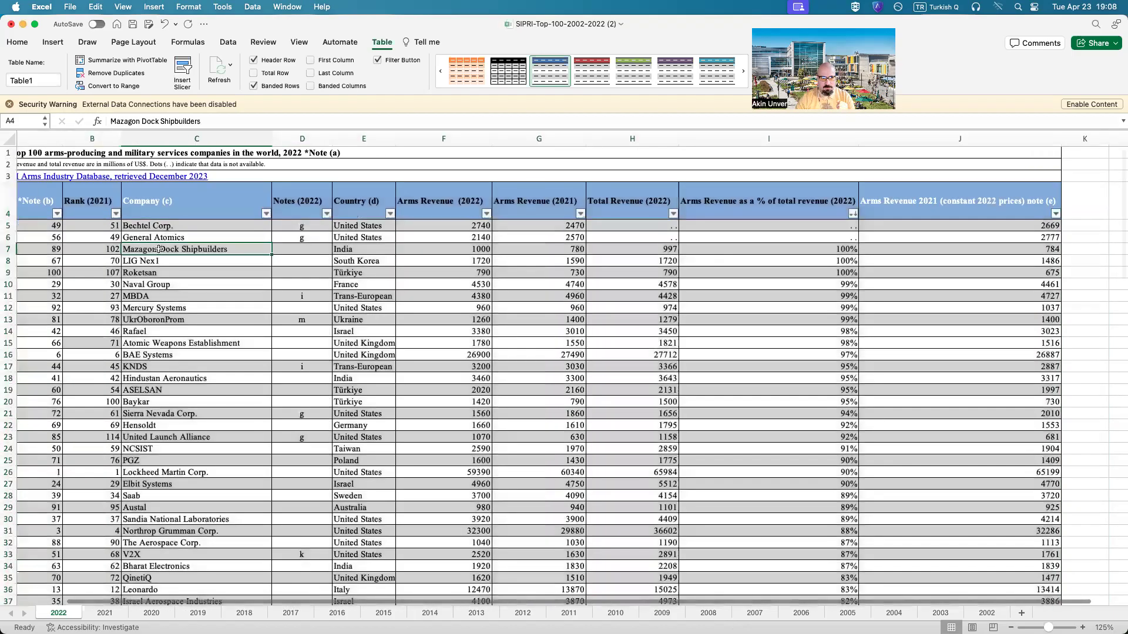
{"action": "left_click_drag", "start_coordinate": [280, 253], "coordinate": [712, 487]}
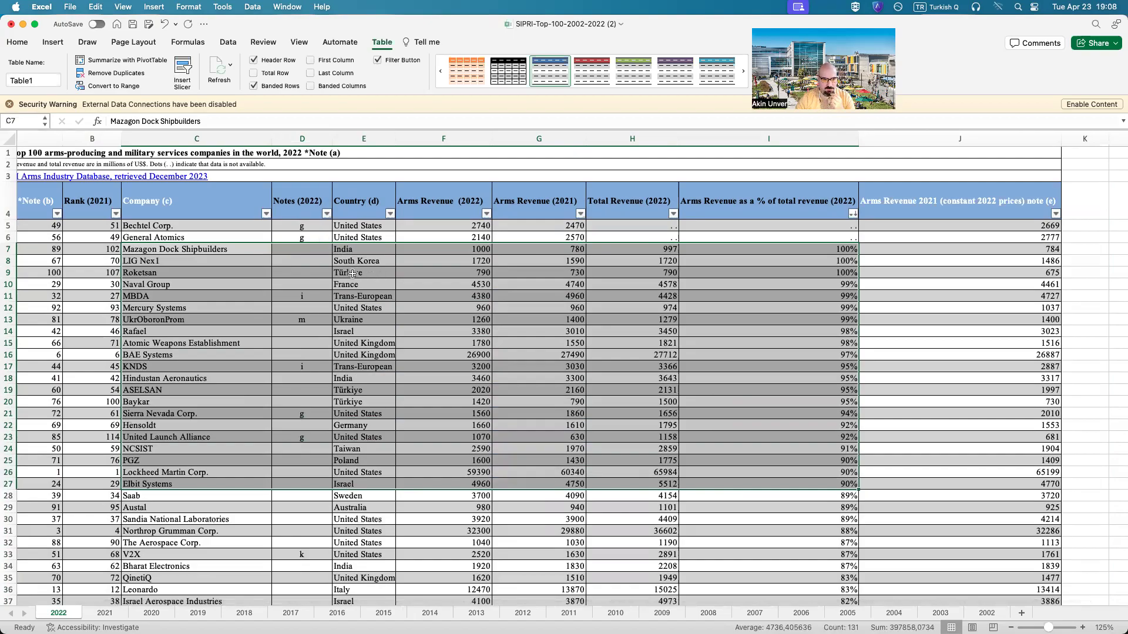
- Check the countries of the most arms-dependent companies, marking the Türkiye, India, South Korea and France entries, and look further down the sorted table
{"action": "left_click", "coordinate": [353, 400]}
{"action": "left_click", "coordinate": [356, 390]}
{"action": "left_click", "coordinate": [343, 271]}
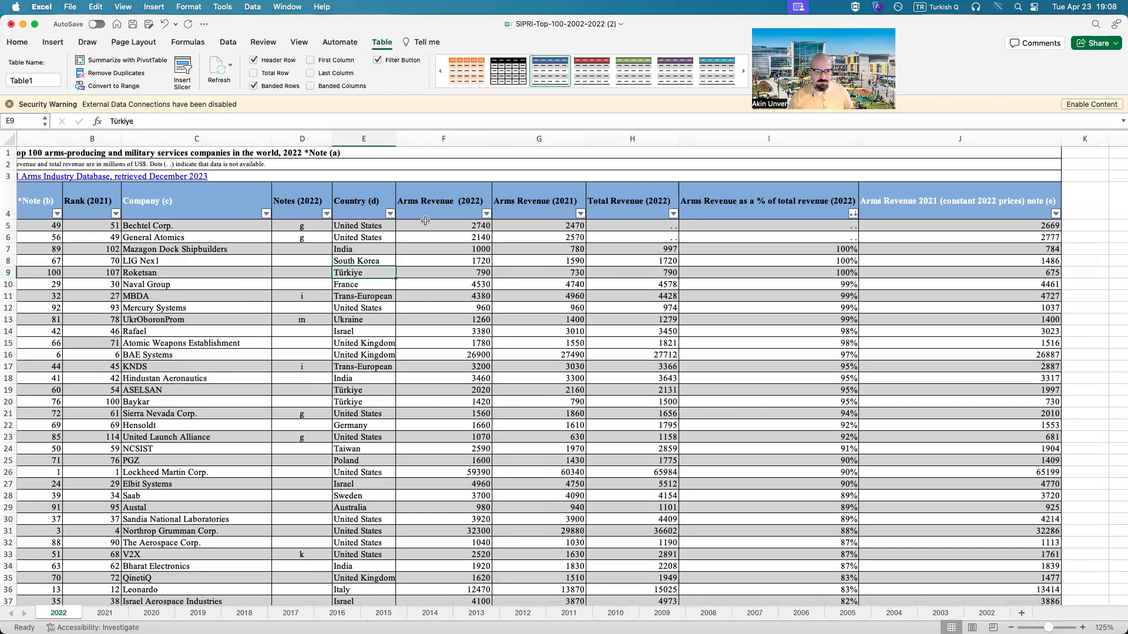
{"action": "left_click", "coordinate": [351, 251]}
{"action": "left_click", "coordinate": [355, 261]}
{"action": "left_click", "coordinate": [347, 288]}
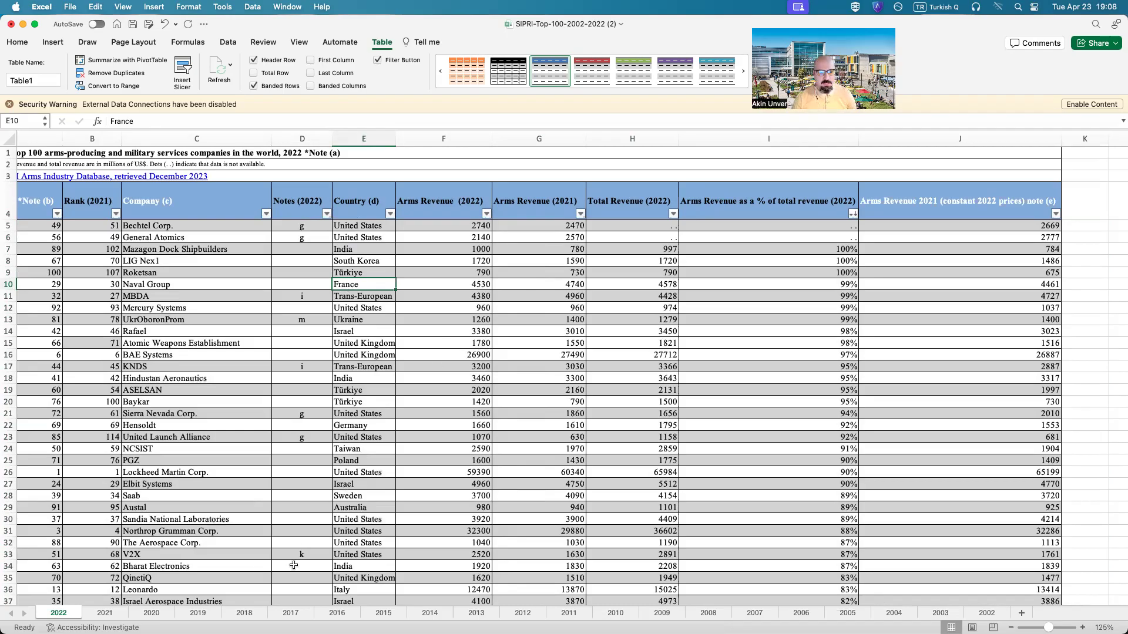
{"action": "scroll", "coordinate": [487, 468], "scroll_direction": "down", "scroll_amount": 5}
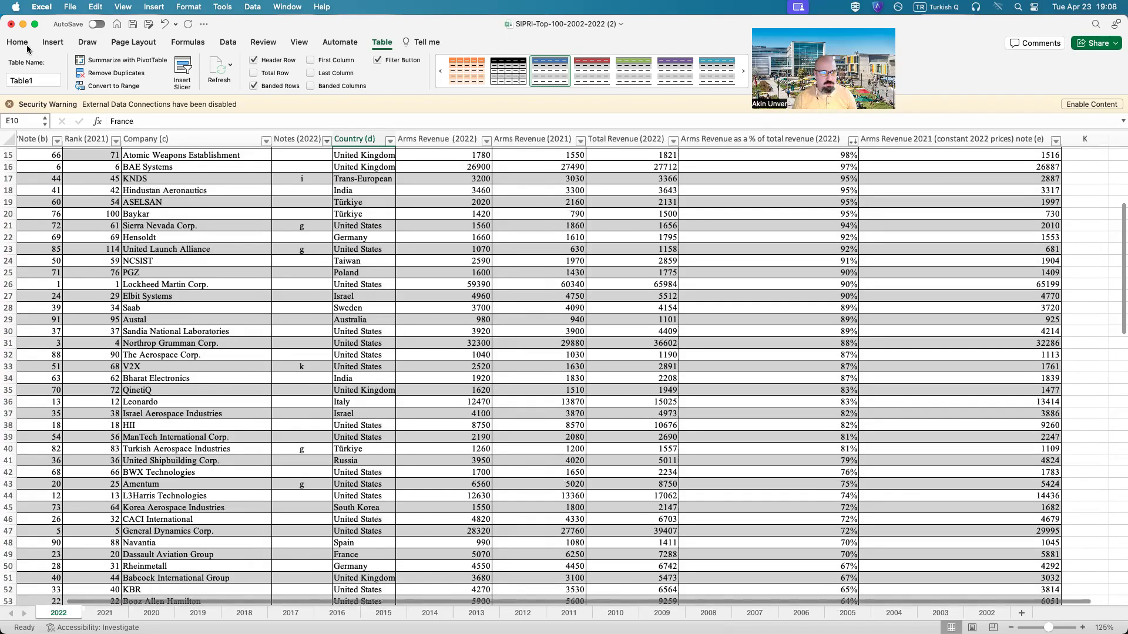
- Close the Top 100 workbook without saving, and download and open the Excel data for total arms sales for 2002–22 from the SIPRI page
{"action": "key", "text": "super+w"}
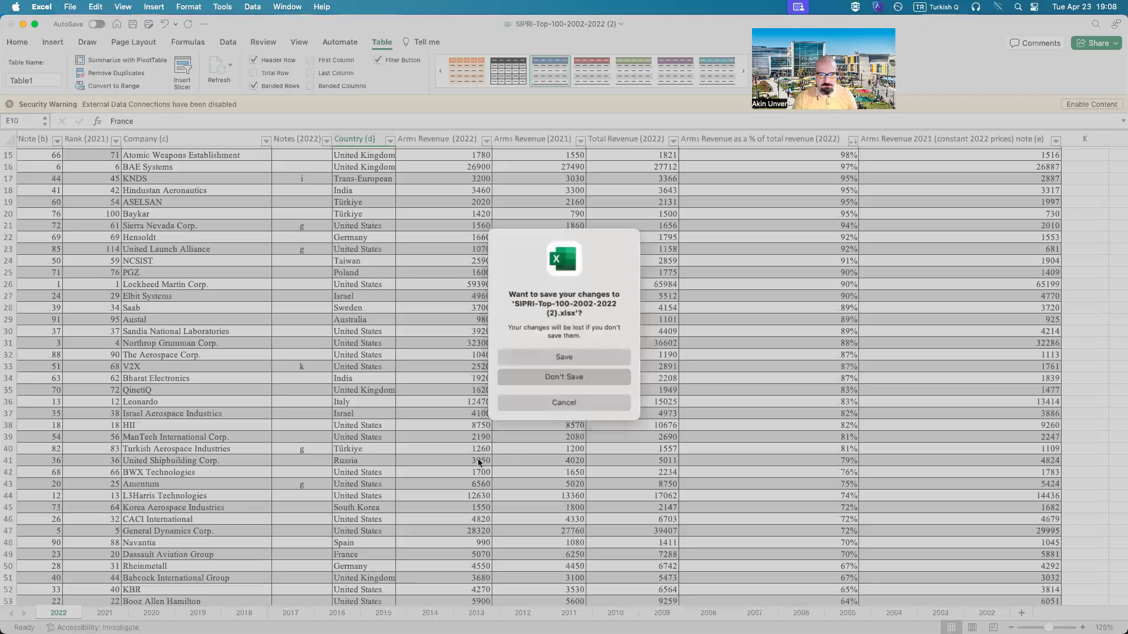
{"action": "key", "text": "super+Tab"}
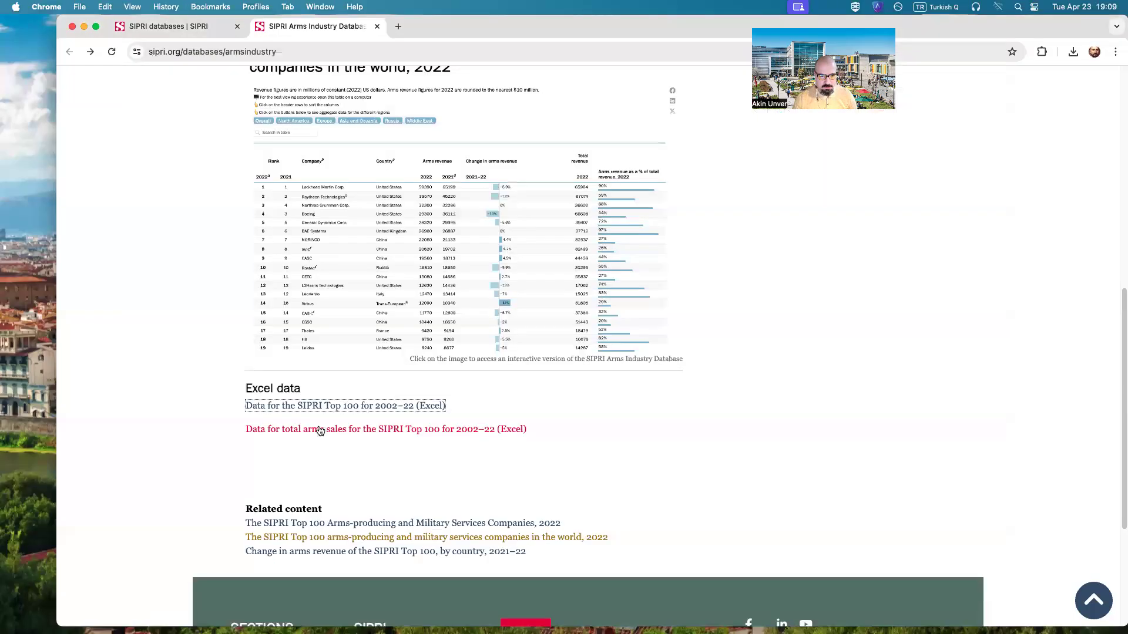
{"action": "left_click", "coordinate": [432, 435]}
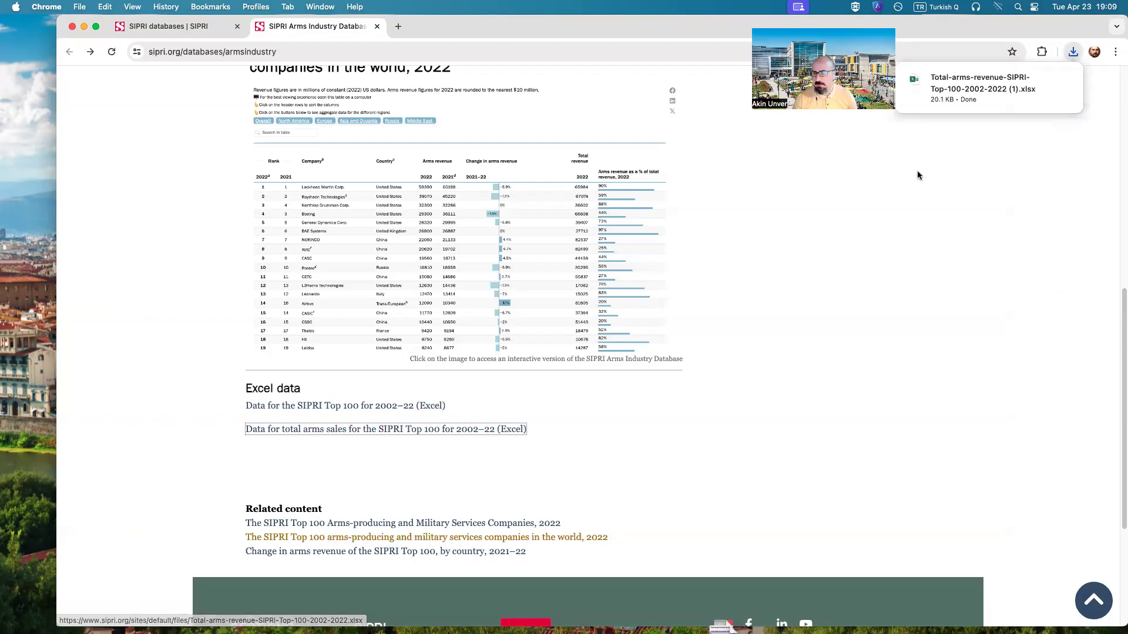
{"action": "left_click", "coordinate": [967, 75]}
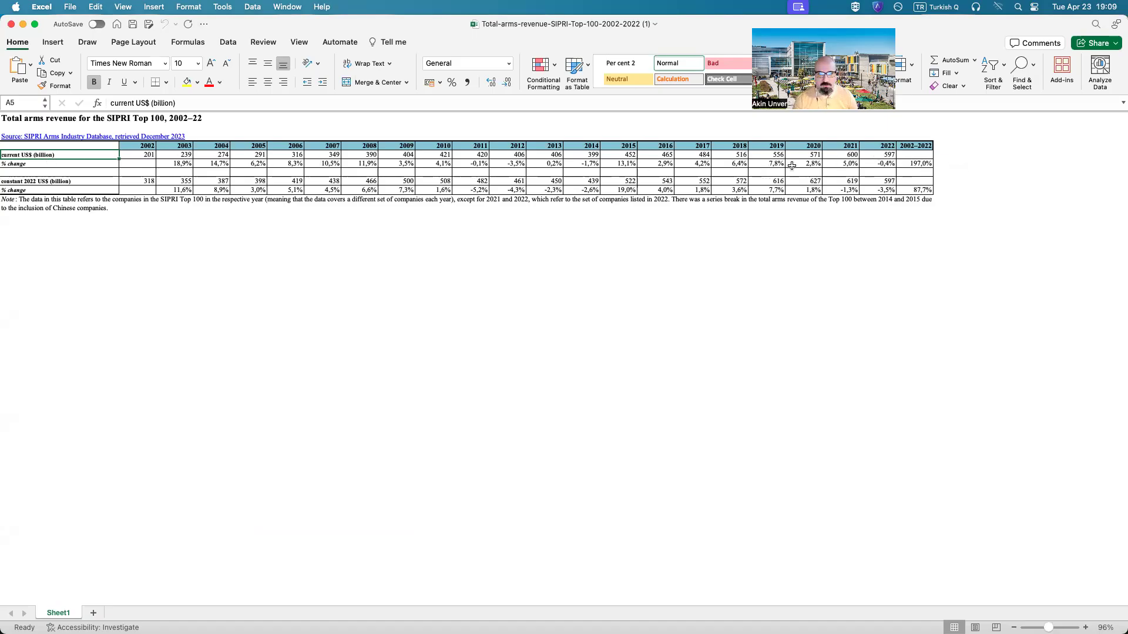
{"action": "left_click", "coordinate": [11, 24]}
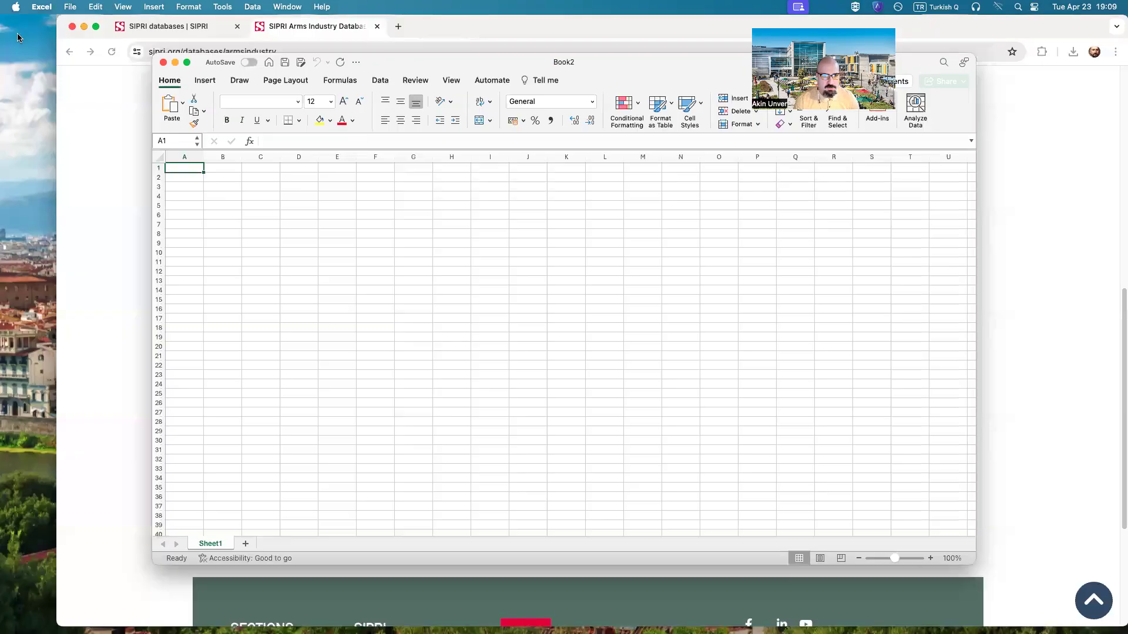
{"action": "left_click", "coordinate": [105, 120]}
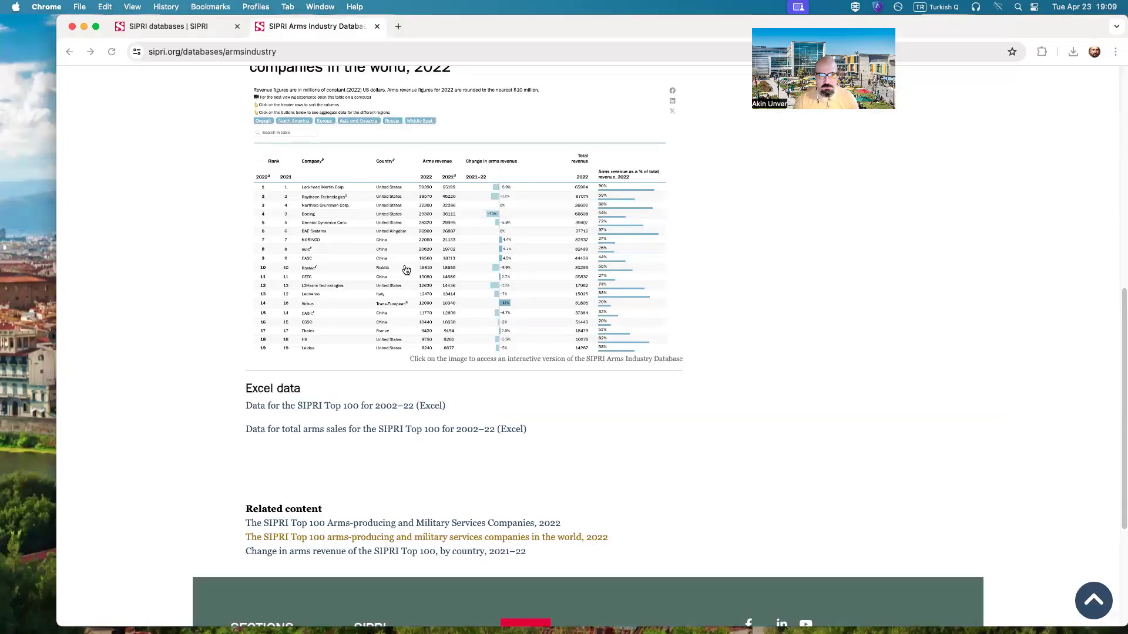
{"action": "left_click", "coordinate": [1073, 52]}
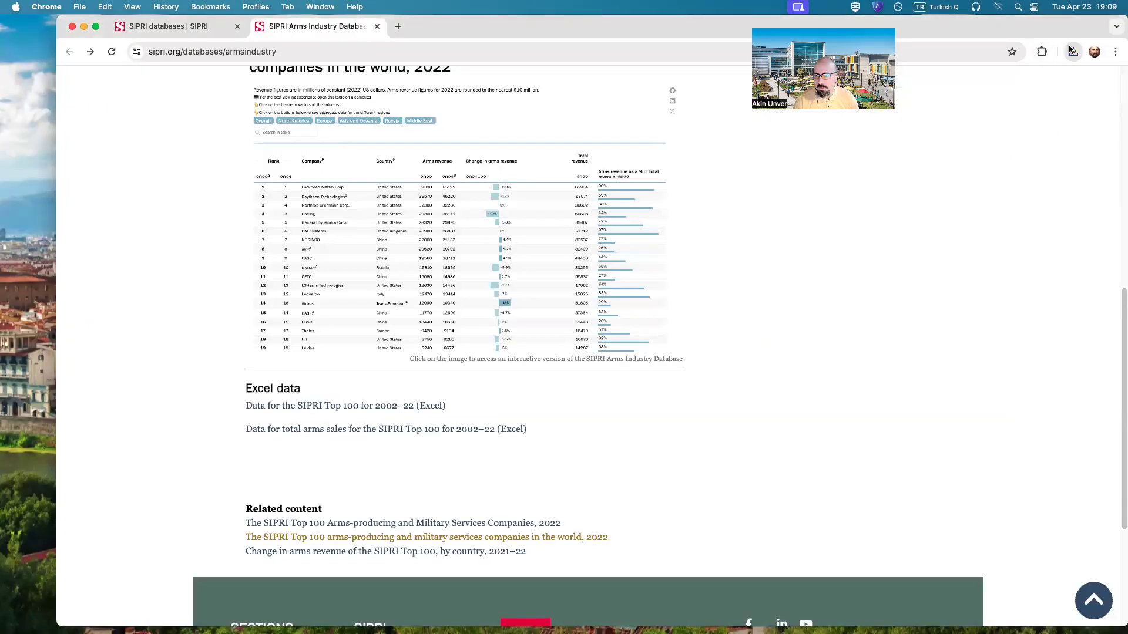
{"action": "left_click", "coordinate": [917, 142]}
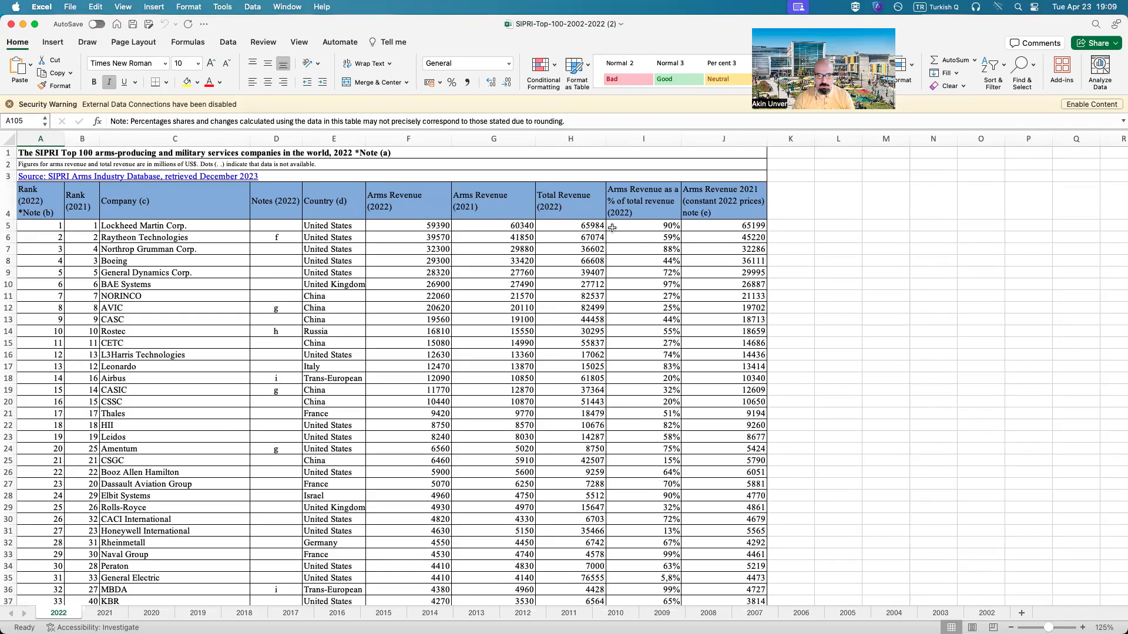
- Point out the company names and the Total Revenue (2022) values from Lockheed Martin Corp. to NORINCO (H5:H11)
{"action": "left_click", "coordinate": [588, 225]}
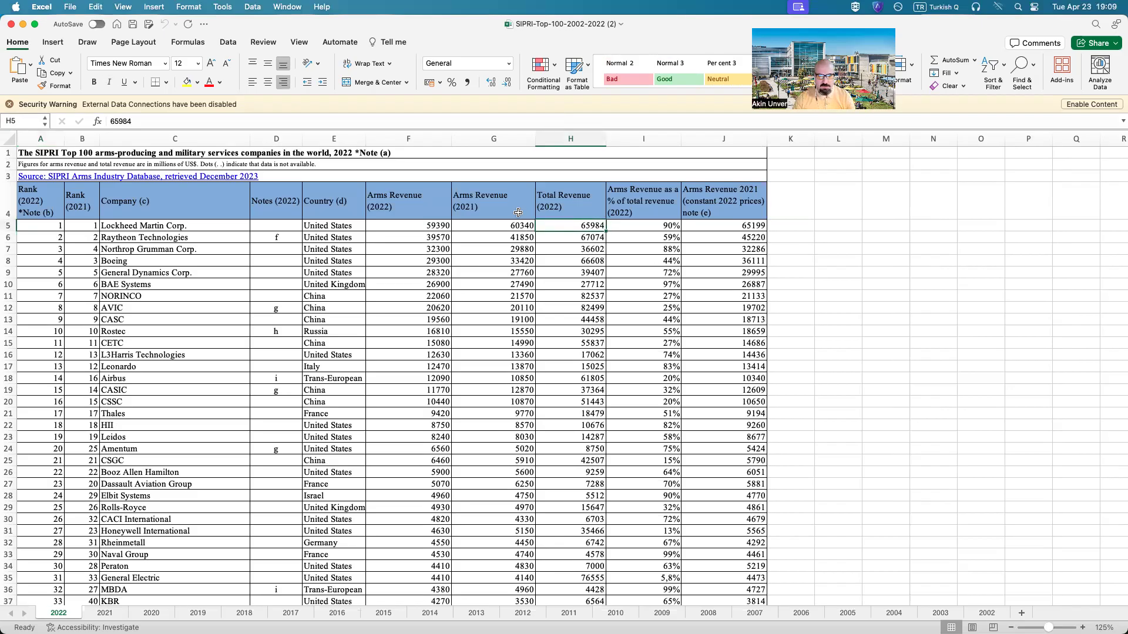
{"action": "left_click_drag", "start_coordinate": [176, 228], "coordinate": [177, 543]}
{"action": "left_click_drag", "start_coordinate": [586, 222], "coordinate": [567, 296]}
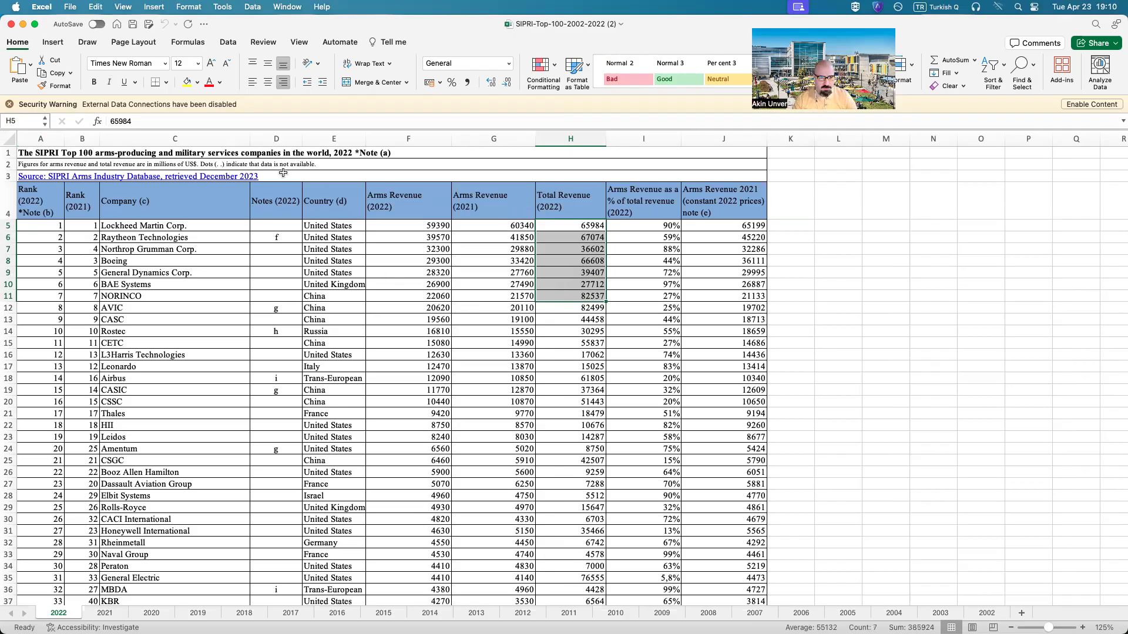
- Delete the Notes (2022), Country, Arms Revenue (2022) and Arms Revenue (2021) columns from the 2022 sheet
{"action": "left_click", "coordinate": [268, 140]}
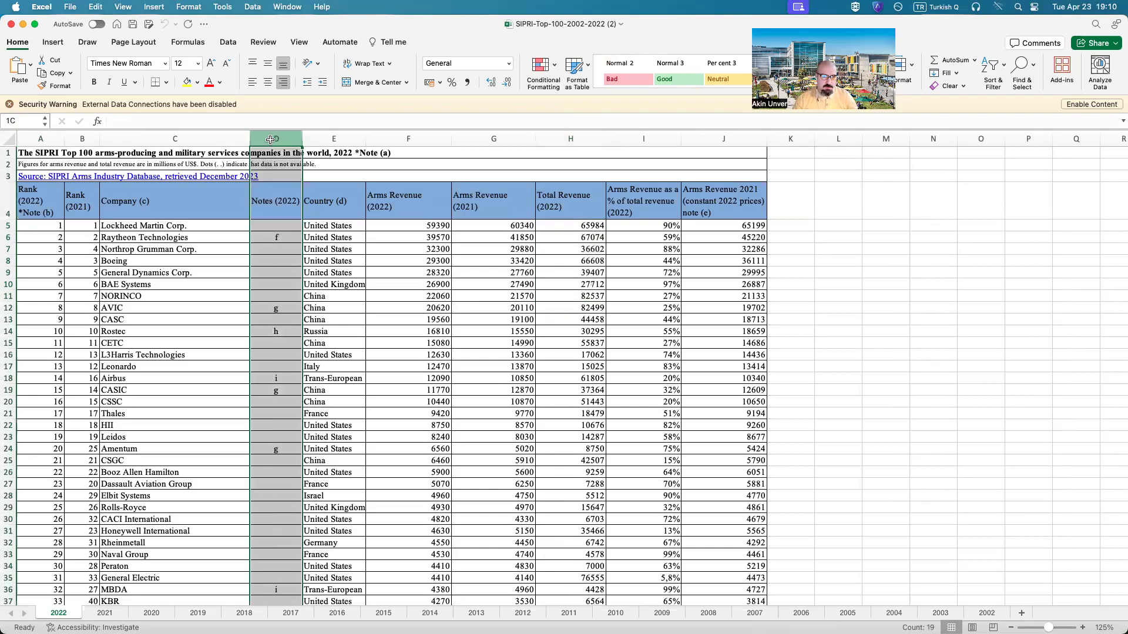
{"action": "left_click_drag", "start_coordinate": [295, 139], "coordinate": [481, 139]}
{"action": "right_click", "coordinate": [482, 139]}
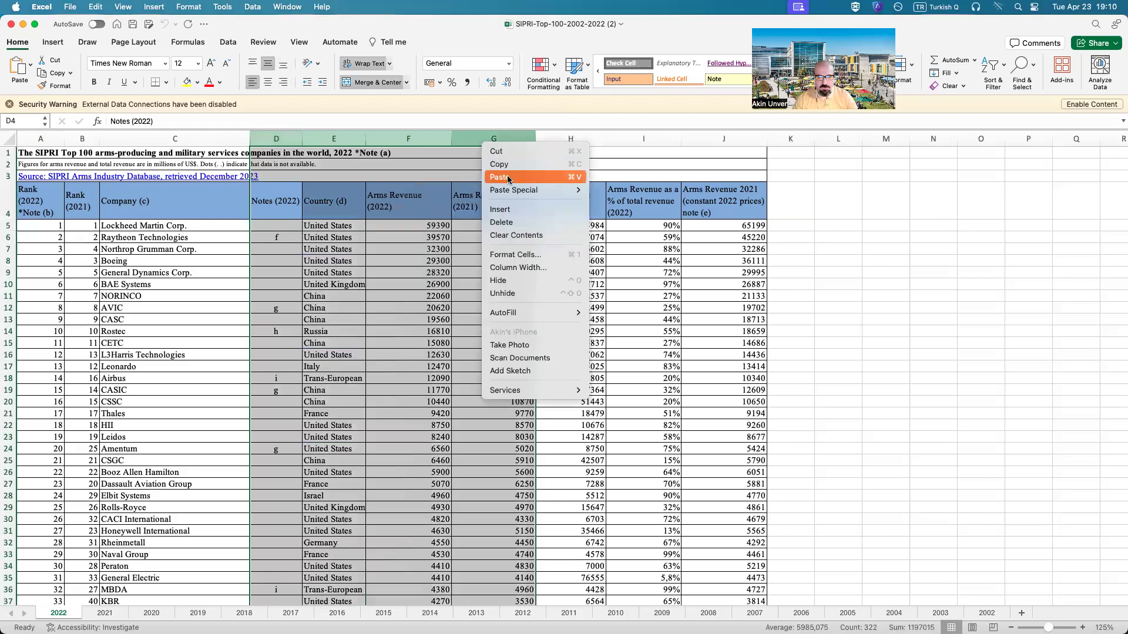
{"action": "left_click", "coordinate": [513, 226]}
{"action": "left_click", "coordinate": [659, 261]}
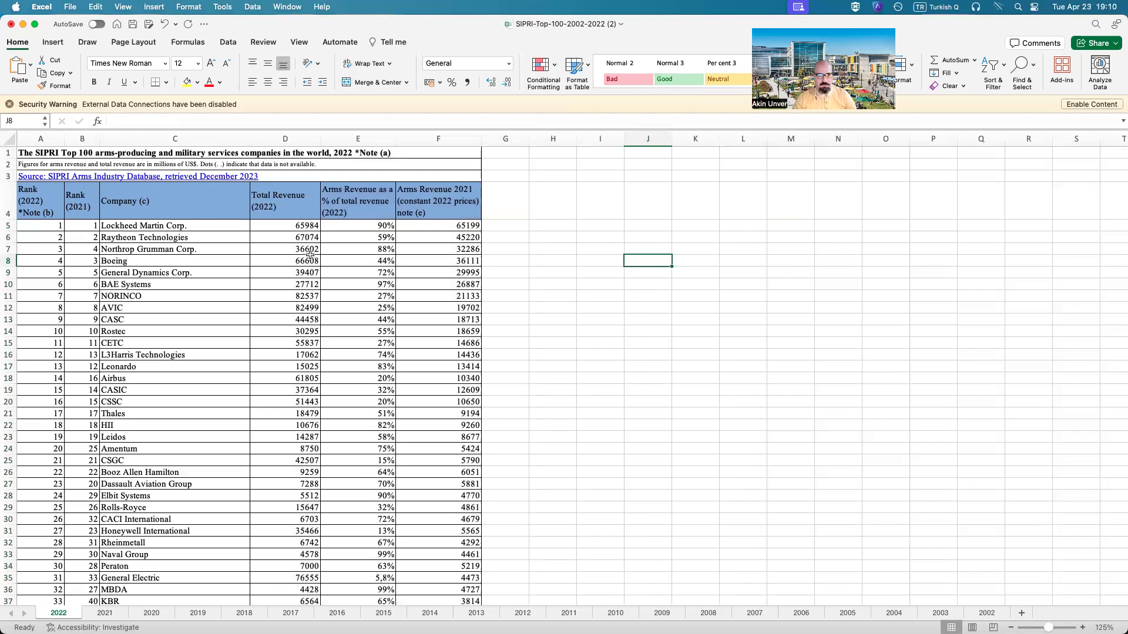
- Delete the arms revenue percentage column and the Arms Revenue 2021 (constant 2022 prices) column
{"action": "left_click", "coordinate": [363, 142]}
{"action": "left_click_drag", "start_coordinate": [362, 142], "coordinate": [434, 142]}
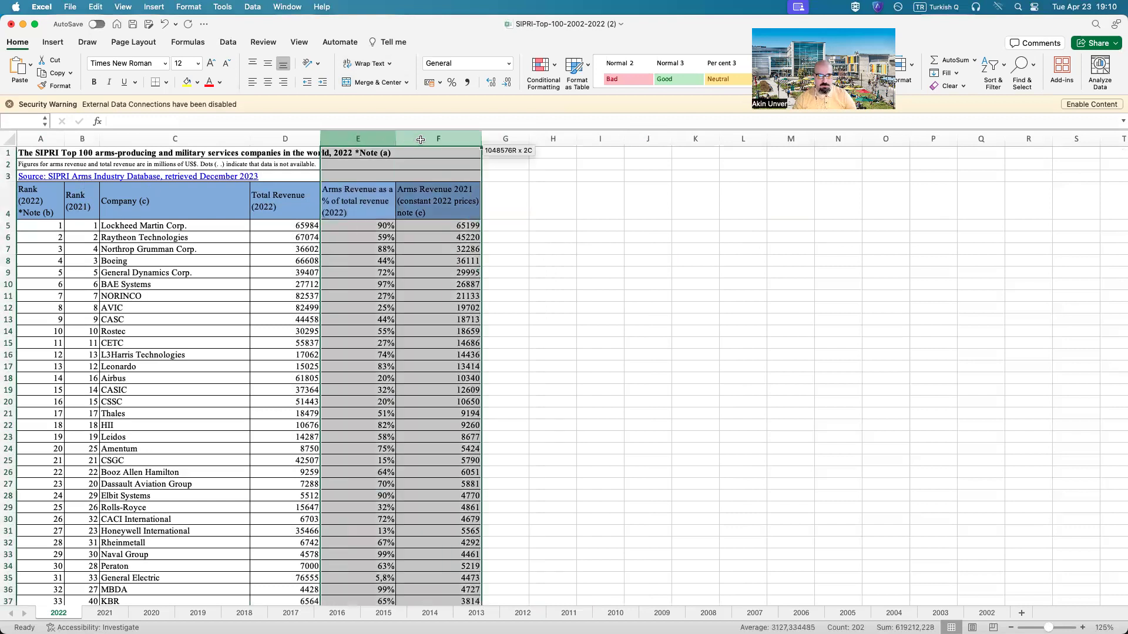
{"action": "right_click", "coordinate": [434, 143]}
{"action": "left_click", "coordinate": [470, 223]}
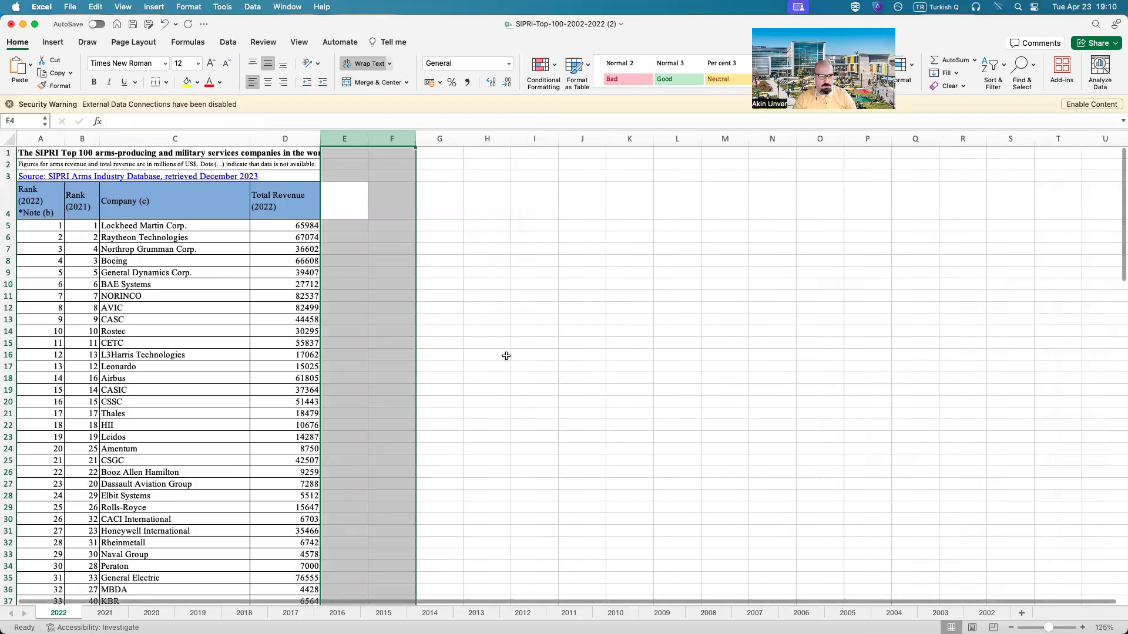
{"action": "left_click", "coordinate": [505, 354]}
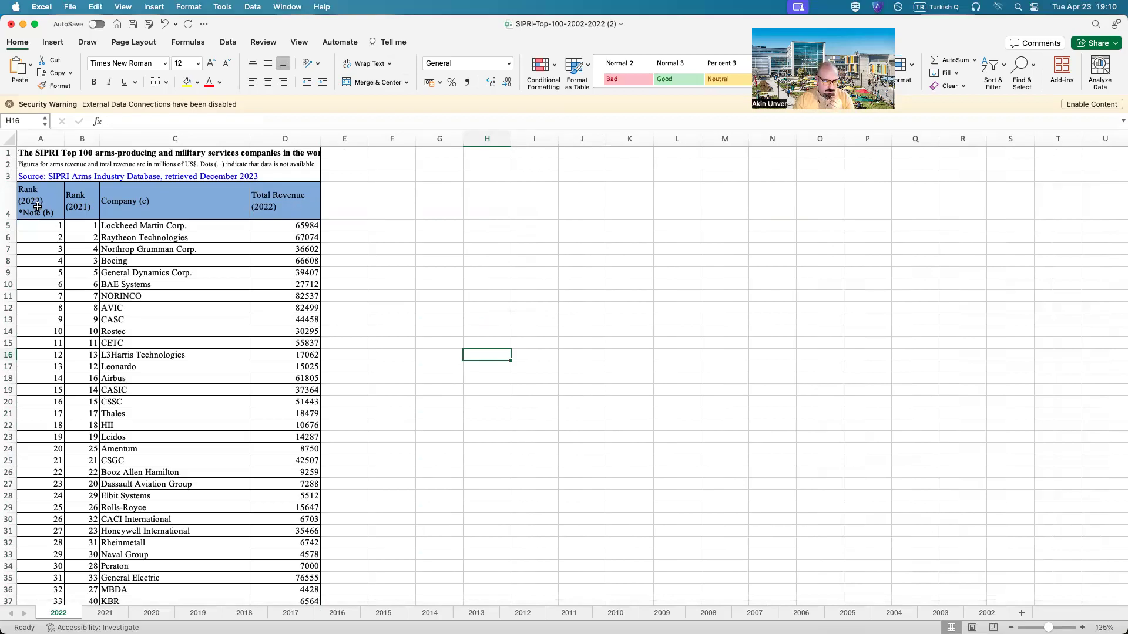
- Format the range A4:D104 as a table with headers, using an orange Medium table style
{"action": "left_click_drag", "start_coordinate": [40, 204], "coordinate": [293, 424]}
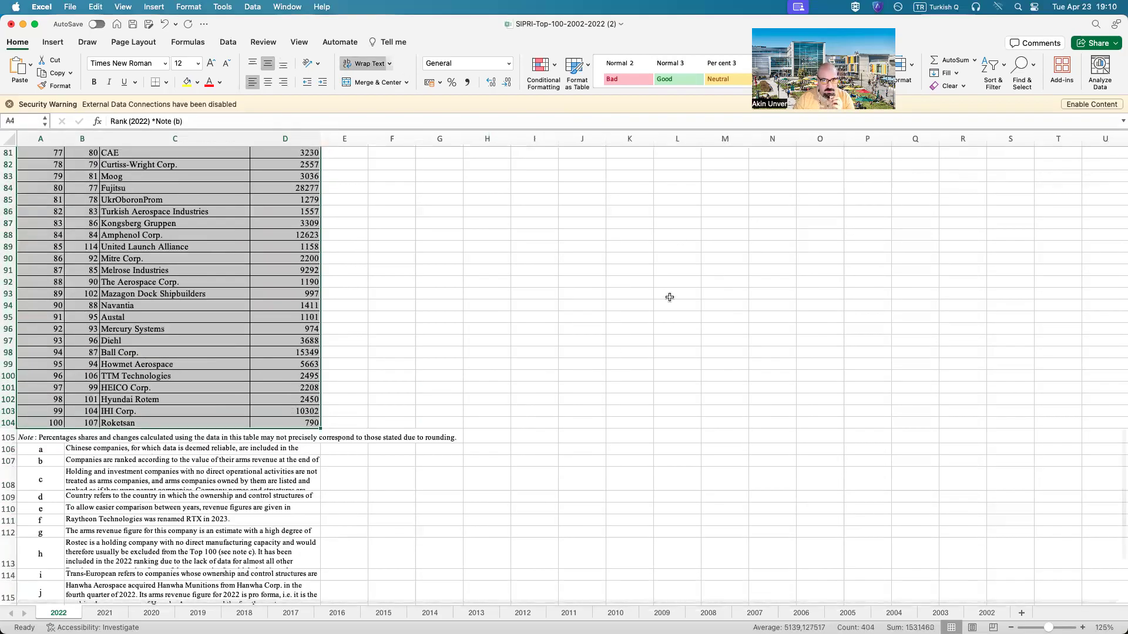
{"action": "left_click", "coordinate": [577, 66]}
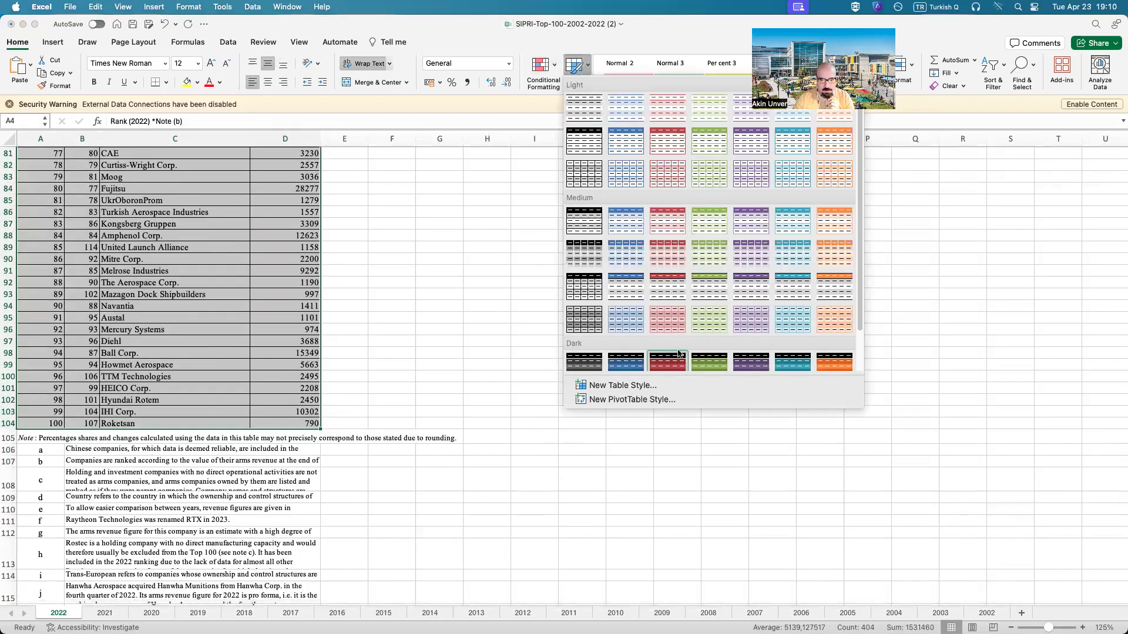
{"action": "left_click", "coordinate": [820, 321]}
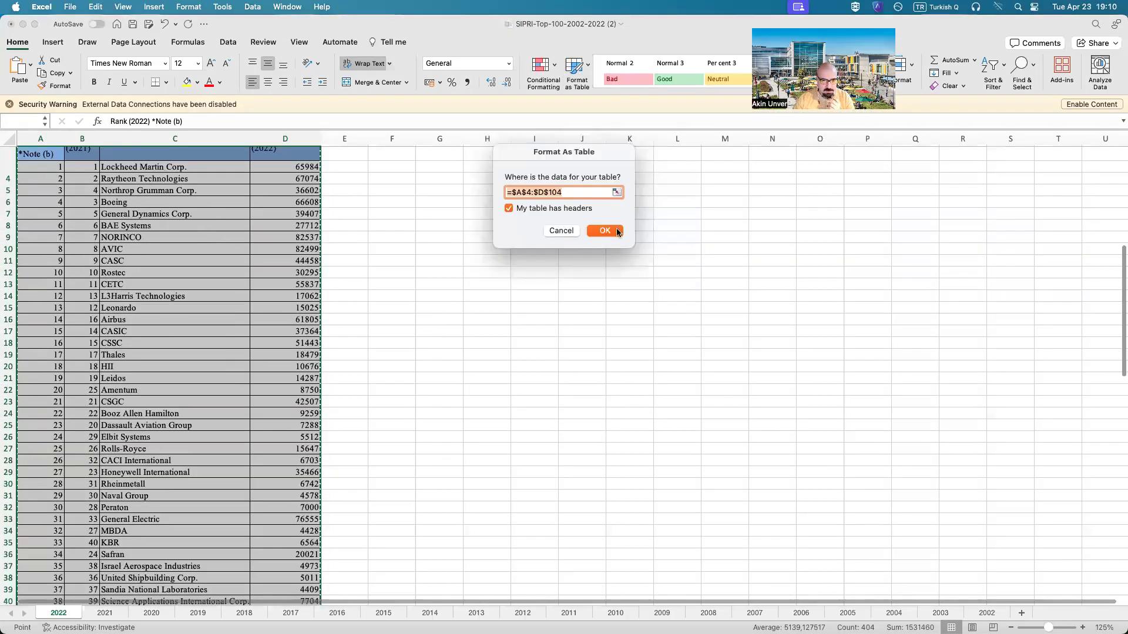
{"action": "left_click", "coordinate": [602, 231]}
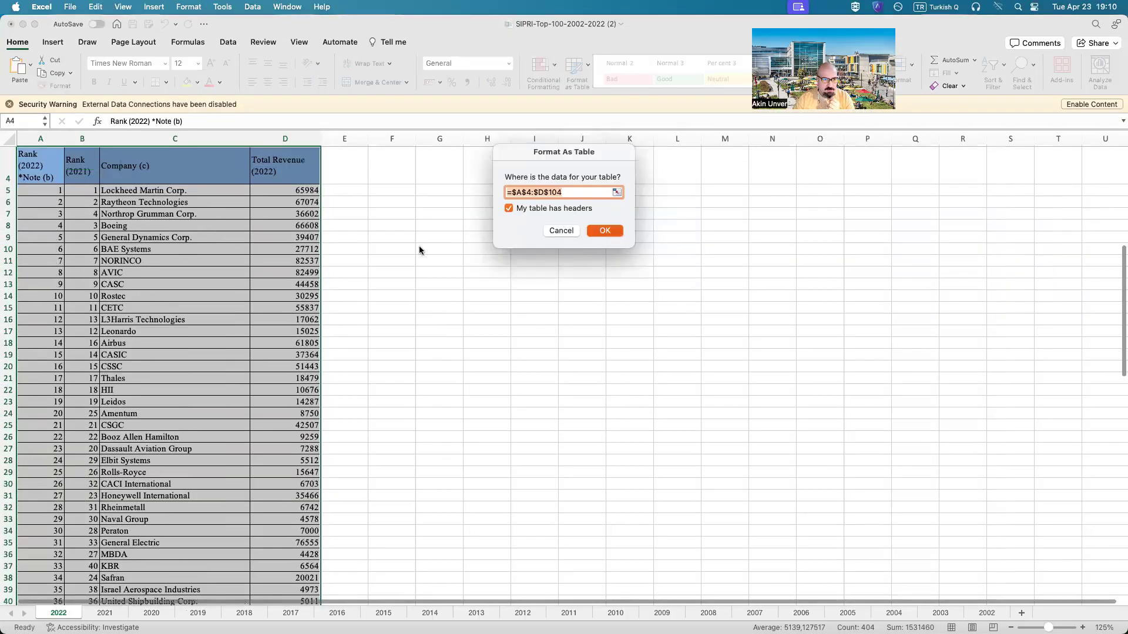
{"action": "left_click", "coordinate": [523, 238]}
- Sort the table in descending order by Total Revenue (2022) and look through the sorted companies
{"action": "left_click", "coordinate": [409, 179]}
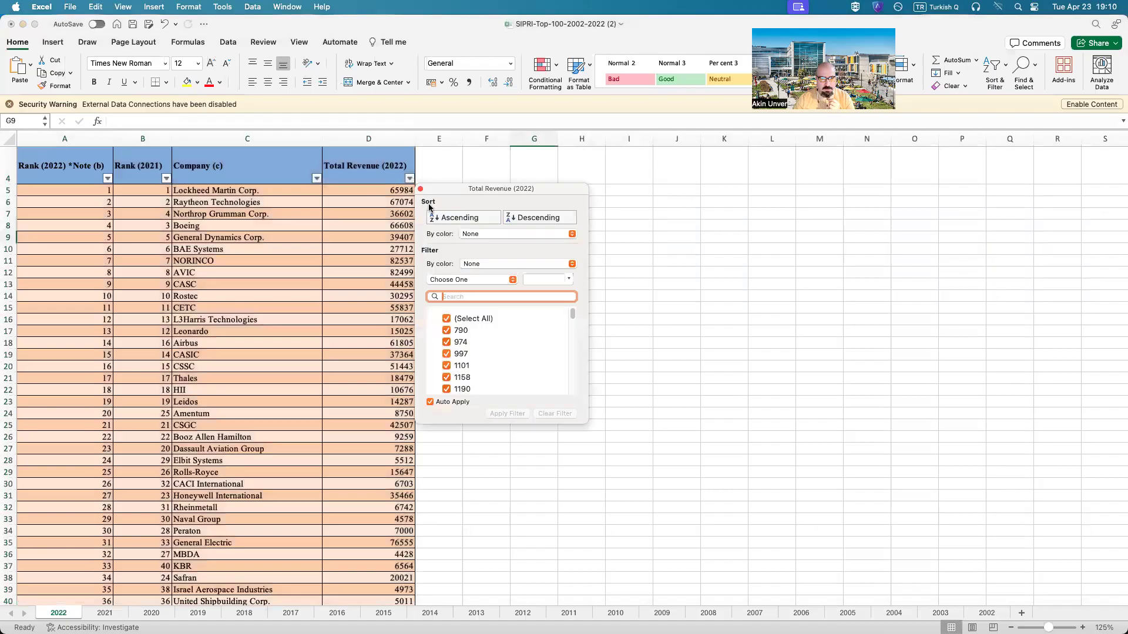
{"action": "left_click", "coordinate": [549, 216]}
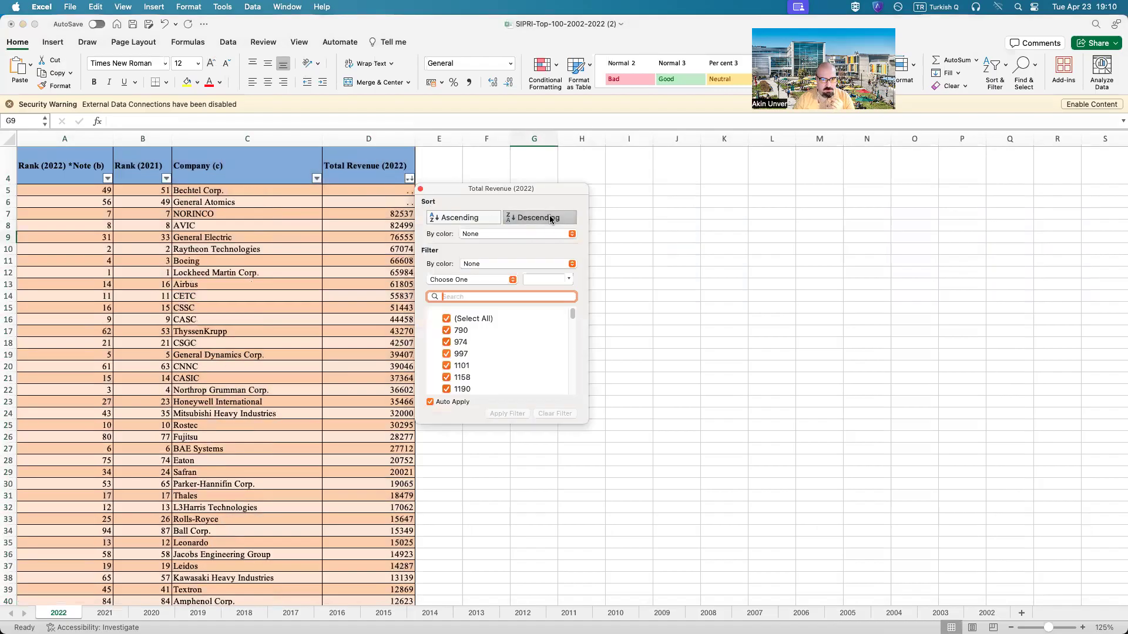
{"action": "left_click", "coordinate": [421, 190]}
{"action": "scroll", "coordinate": [414, 375], "scroll_direction": "down", "scroll_amount": 1}
{"action": "scroll", "coordinate": [413, 375], "scroll_direction": "down", "scroll_amount": 20}
{"action": "scroll", "coordinate": [413, 390], "scroll_direction": "up", "scroll_amount": 20}
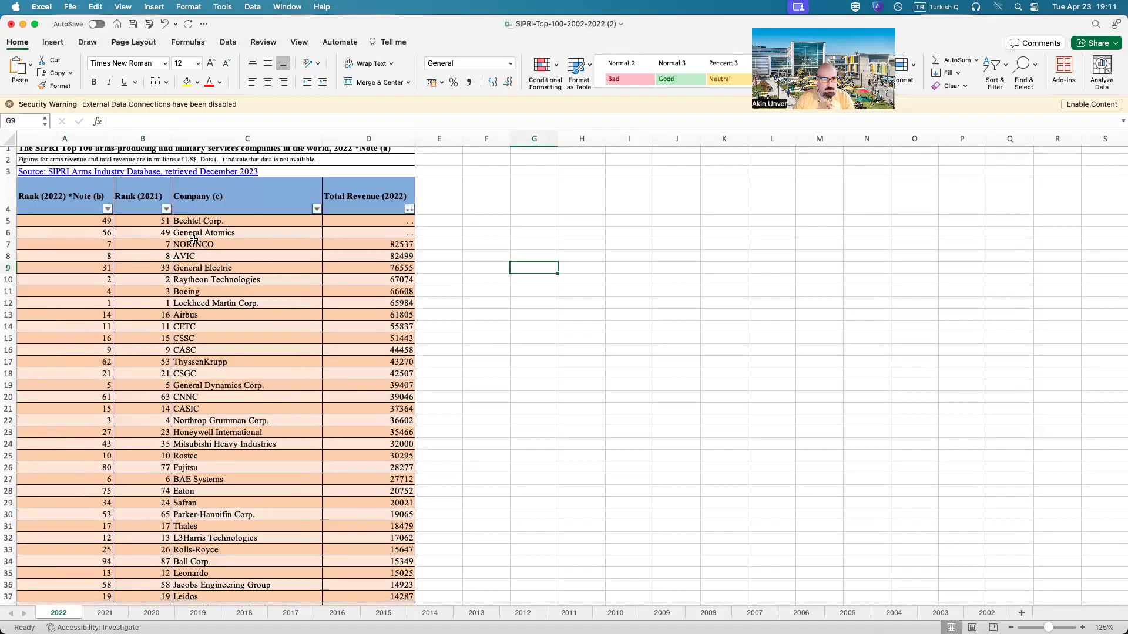
- Delete the table rows for Bechtel Corp. and General Atomics, which have no total revenue data
{"action": "left_click_drag", "start_coordinate": [397, 234], "coordinate": [77, 222]}
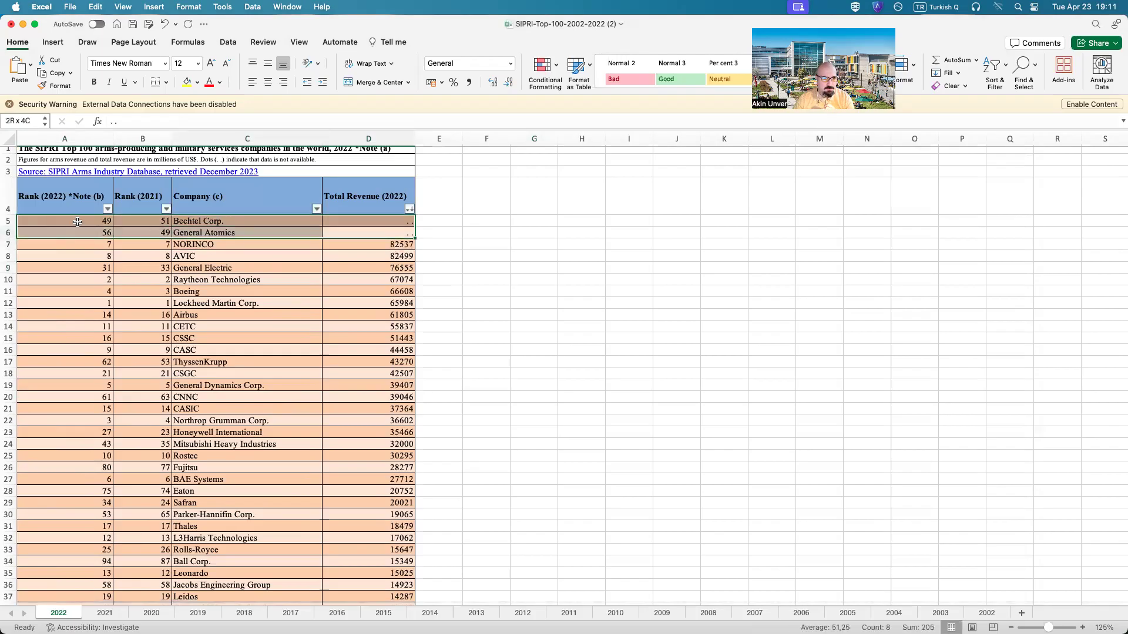
{"action": "right_click", "coordinate": [75, 222]}
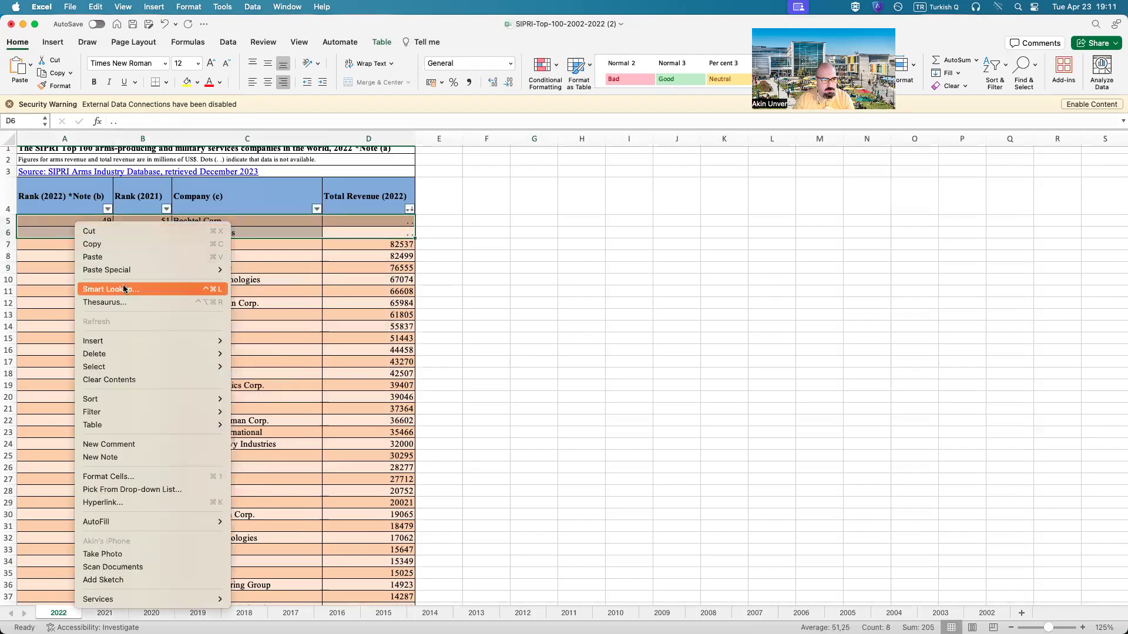
{"action": "mouse_move", "coordinate": [115, 357]}
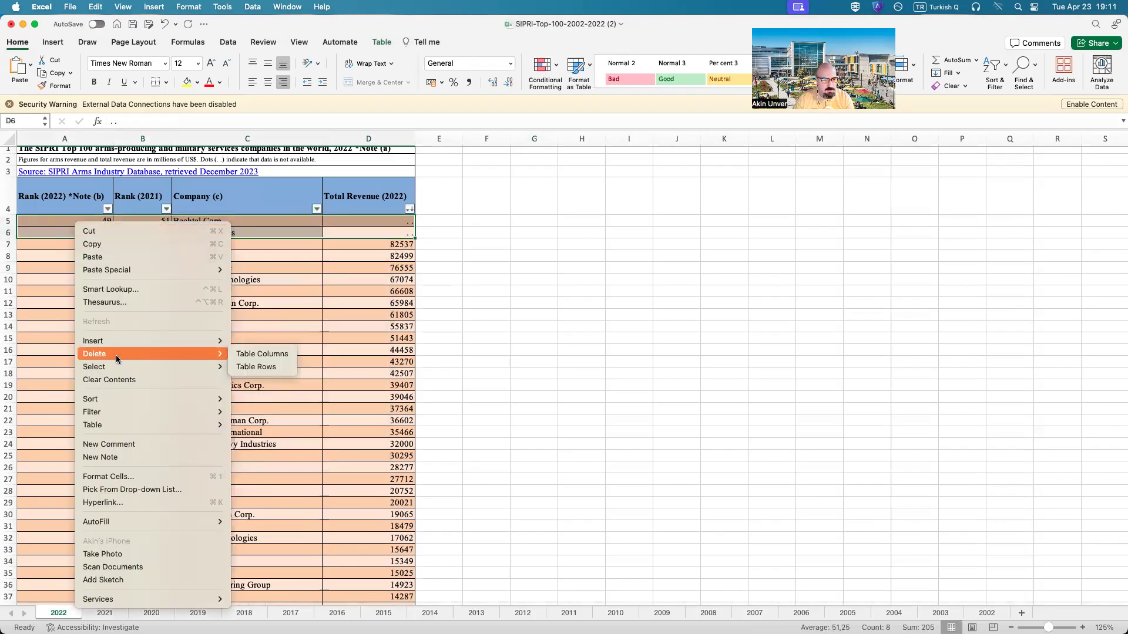
{"action": "left_click", "coordinate": [251, 365]}
{"action": "left_click", "coordinate": [564, 280]}
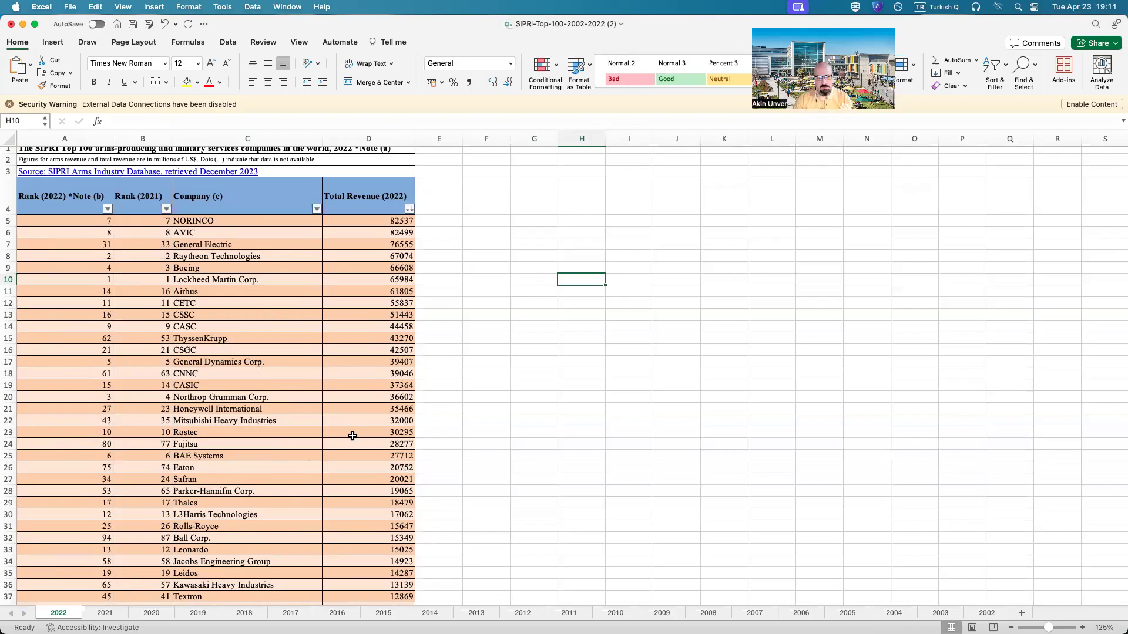
- Review the companies around Mitsubishi Heavy Industries and delete the Rank (2021) column from the table
{"action": "left_click", "coordinate": [207, 423]}
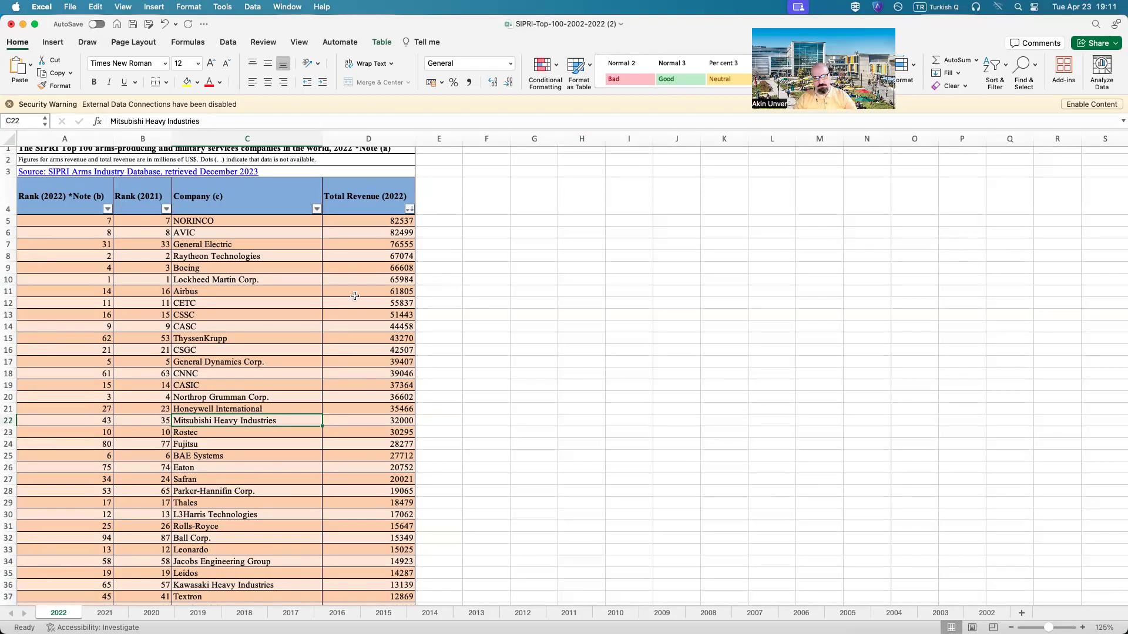
{"action": "scroll", "coordinate": [365, 313], "scroll_direction": "down", "scroll_amount": 2}
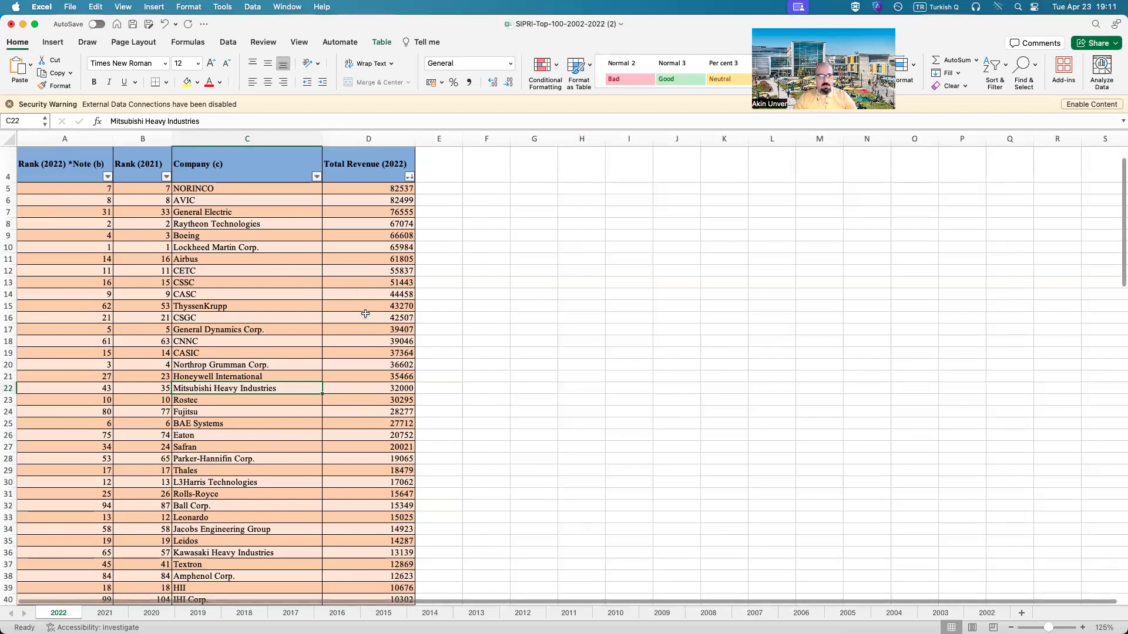
{"action": "scroll", "coordinate": [196, 429], "scroll_direction": "up", "scroll_amount": 2}
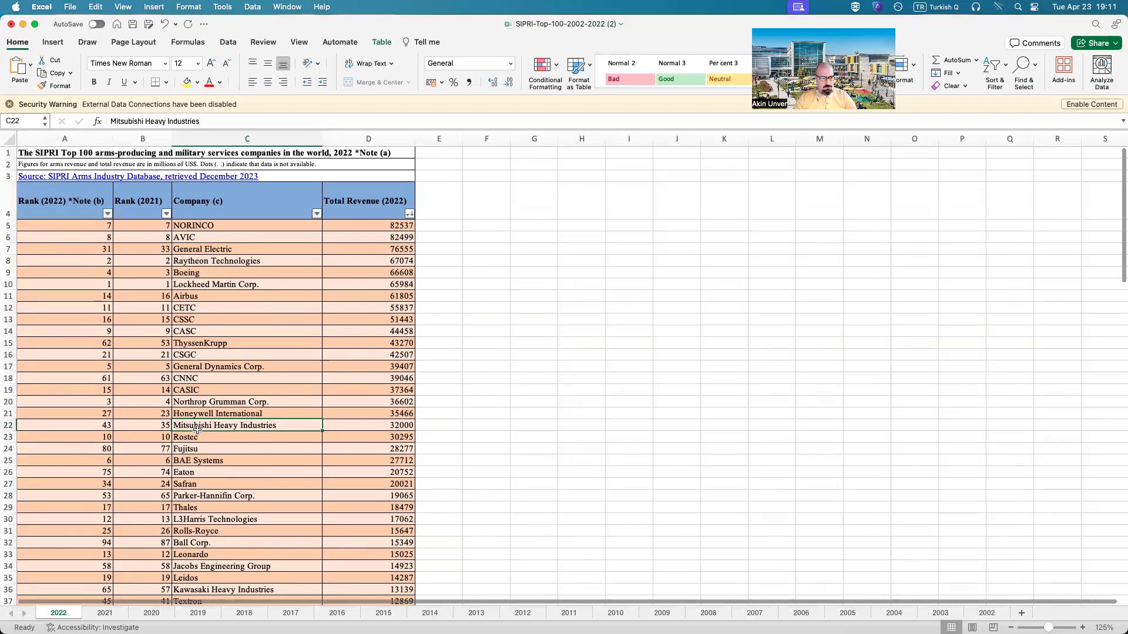
{"action": "left_click", "coordinate": [145, 139]}
{"action": "right_click", "coordinate": [147, 153]}
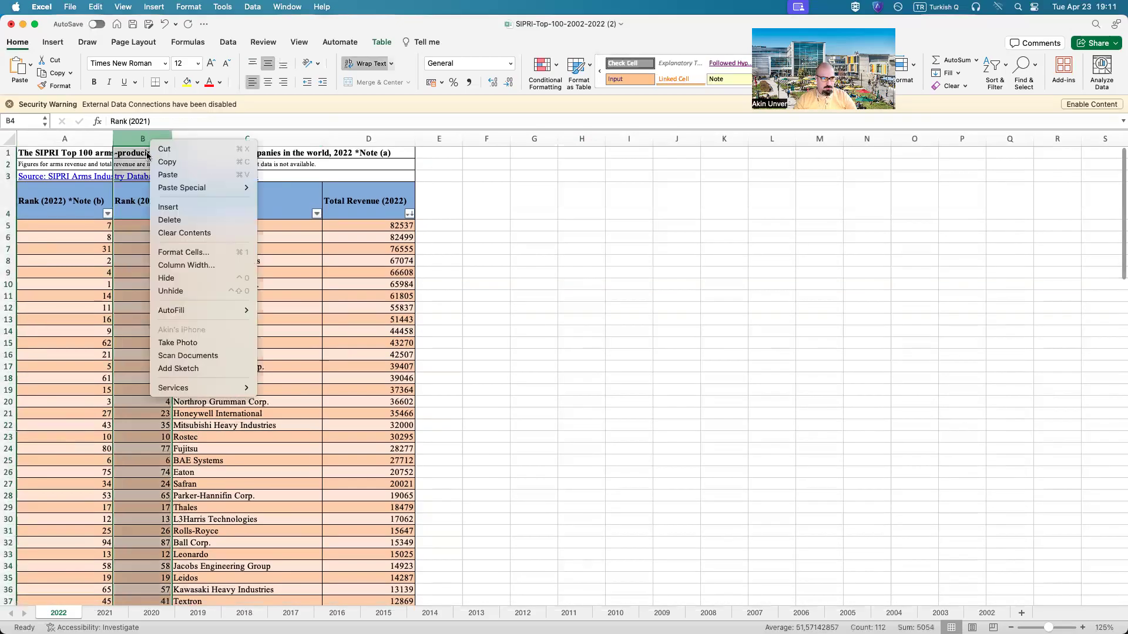
{"action": "left_click", "coordinate": [185, 221]}
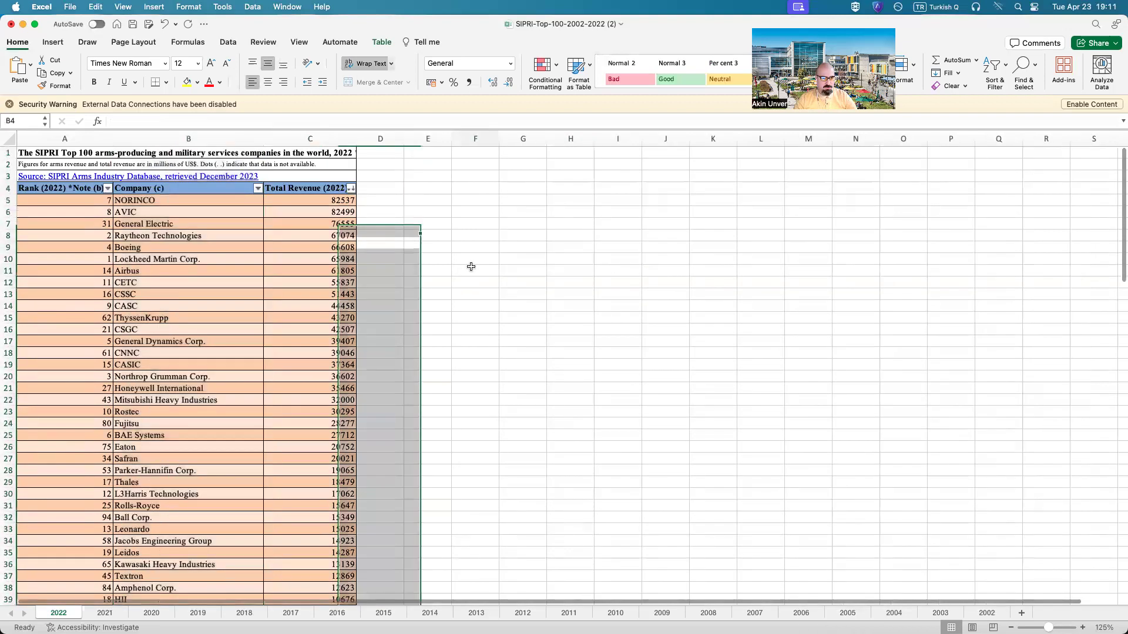
{"action": "left_click", "coordinate": [471, 267]}
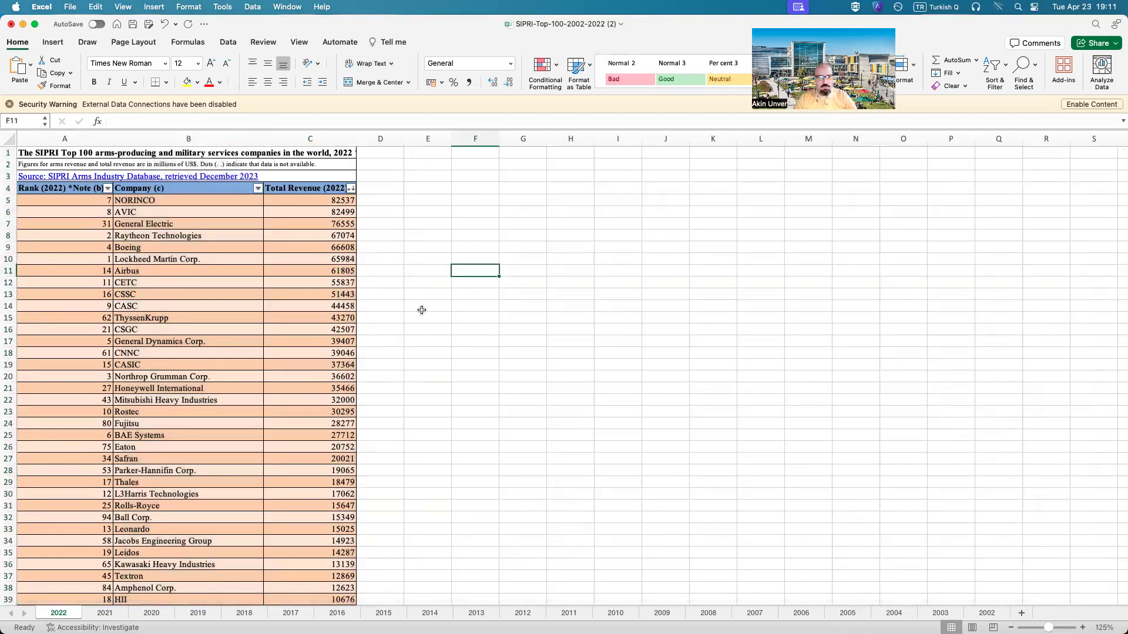
- Insert a treemap chart of companies by Total Revenue (2022) from NORINCO to L3Harris Technologies (B5:C30), and enlarge it beside the table
{"action": "scroll", "coordinate": [387, 411], "scroll_direction": "down", "scroll_amount": 5}
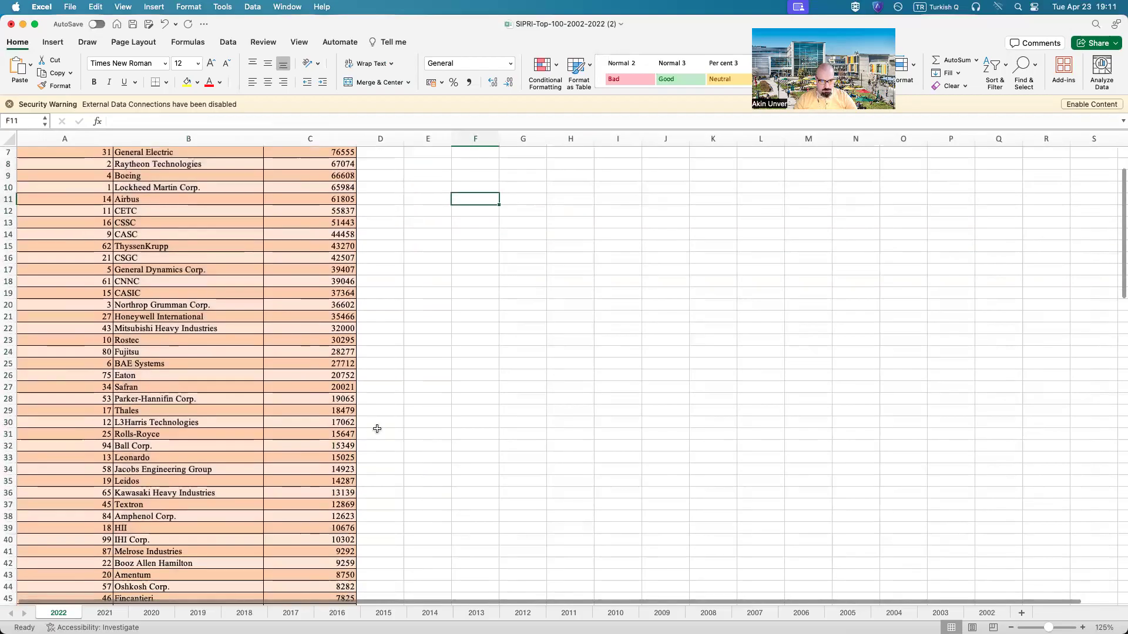
{"action": "scroll", "coordinate": [237, 492], "scroll_direction": "up", "scroll_amount": 5}
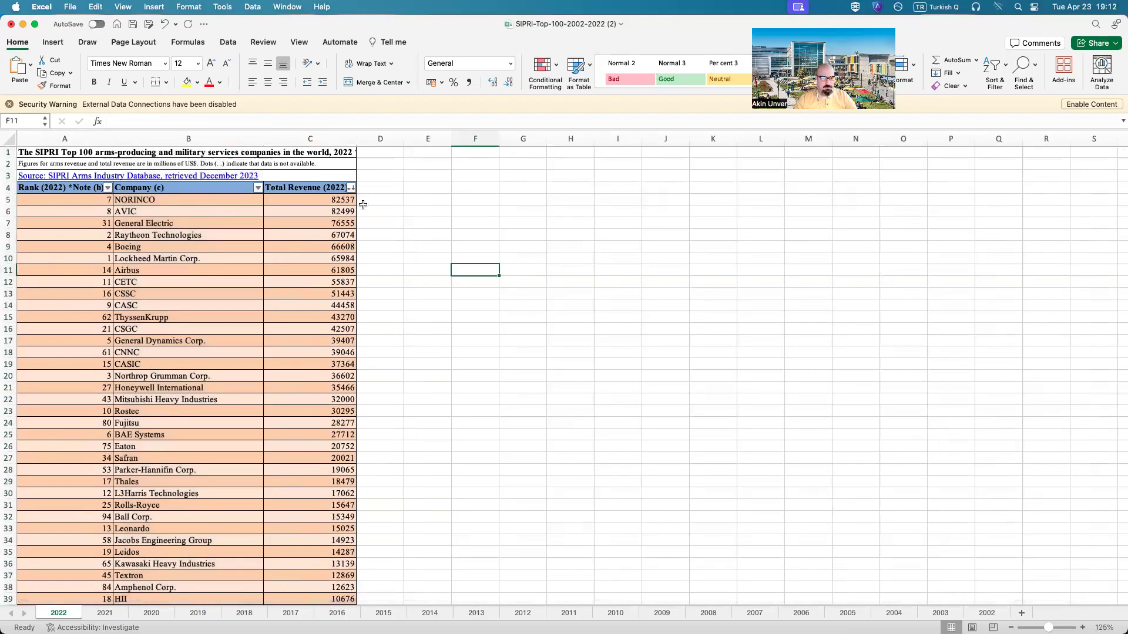
{"action": "left_click_drag", "start_coordinate": [346, 199], "coordinate": [194, 495]}
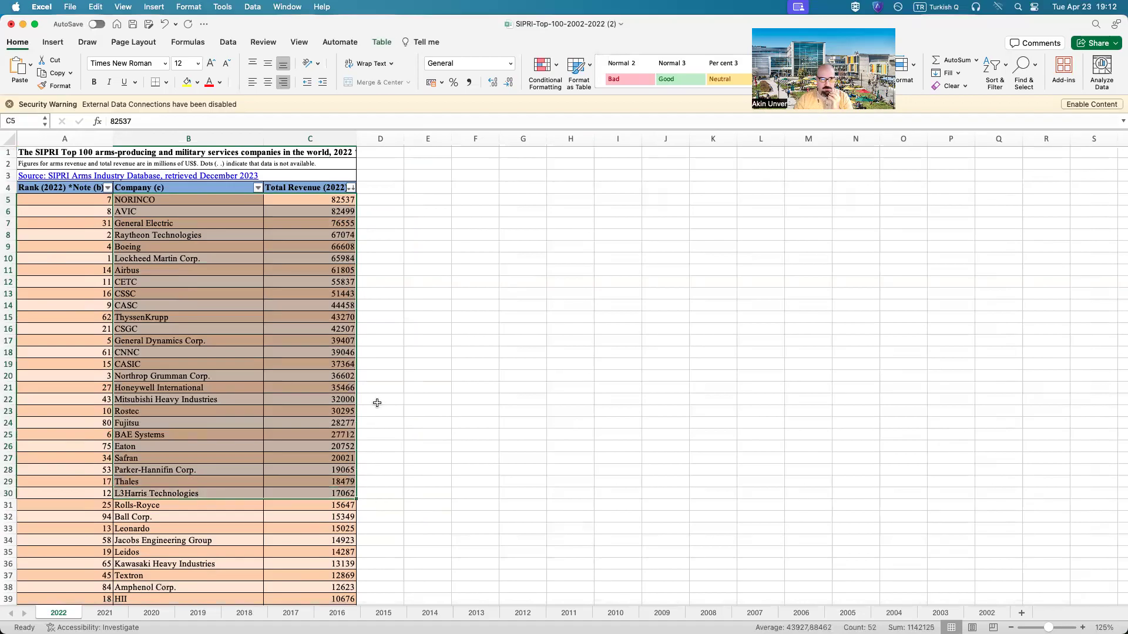
{"action": "left_click", "coordinate": [53, 41]}
{"action": "left_click", "coordinate": [384, 72]}
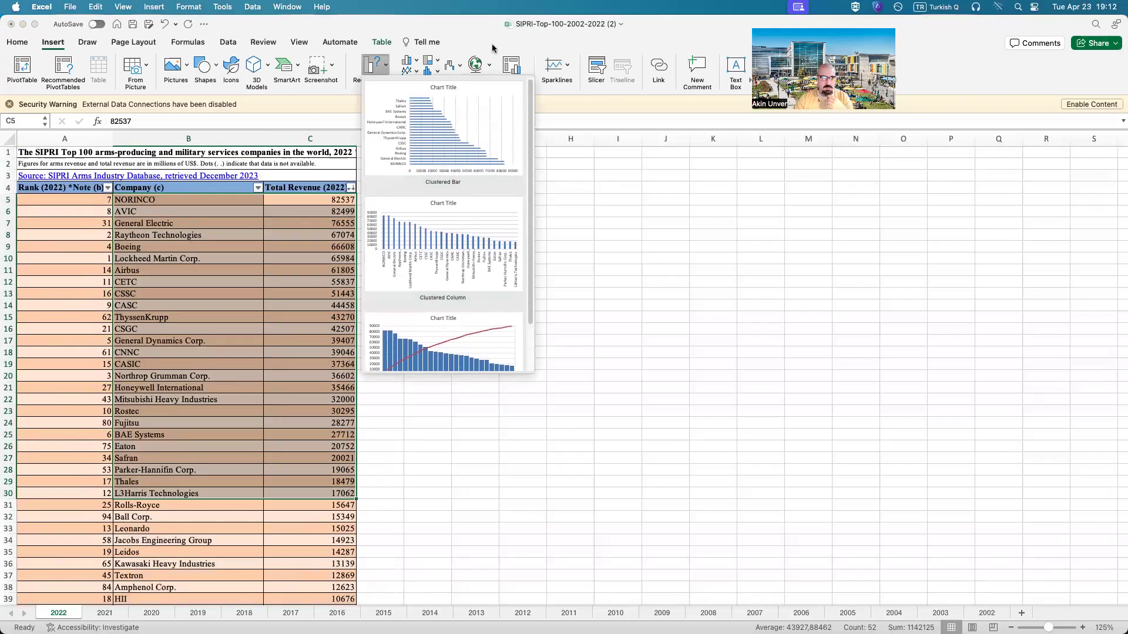
{"action": "left_click", "coordinate": [433, 61]}
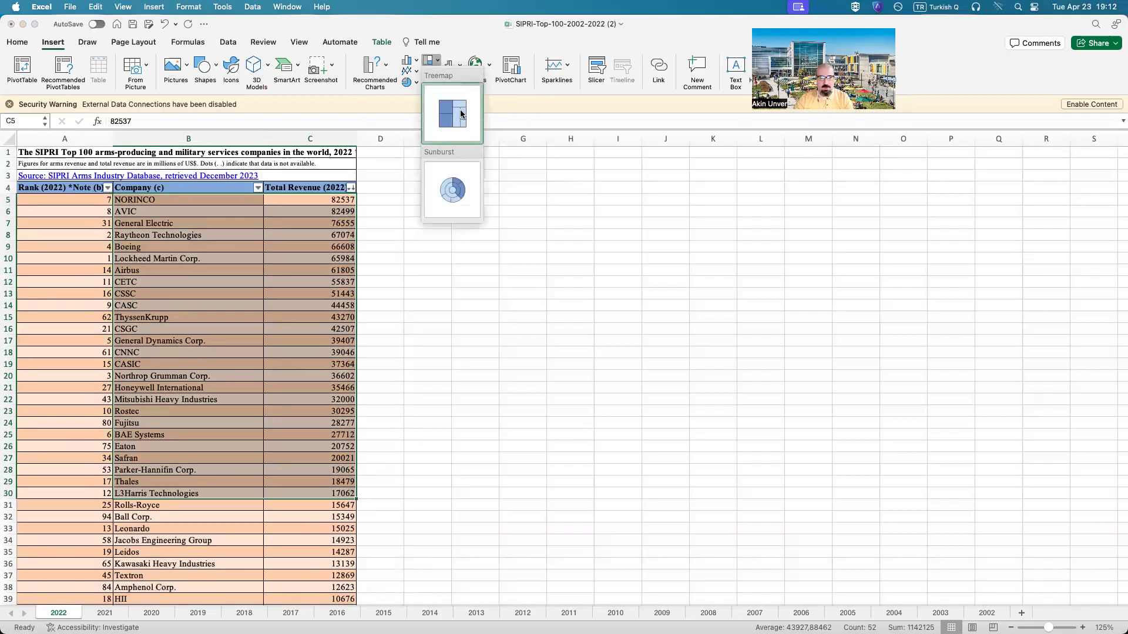
{"action": "left_click", "coordinate": [446, 102]}
{"action": "left_click_drag", "start_coordinate": [703, 296], "coordinate": [785, 230]}
{"action": "left_click_drag", "start_coordinate": [439, 456], "coordinate": [387, 481]}
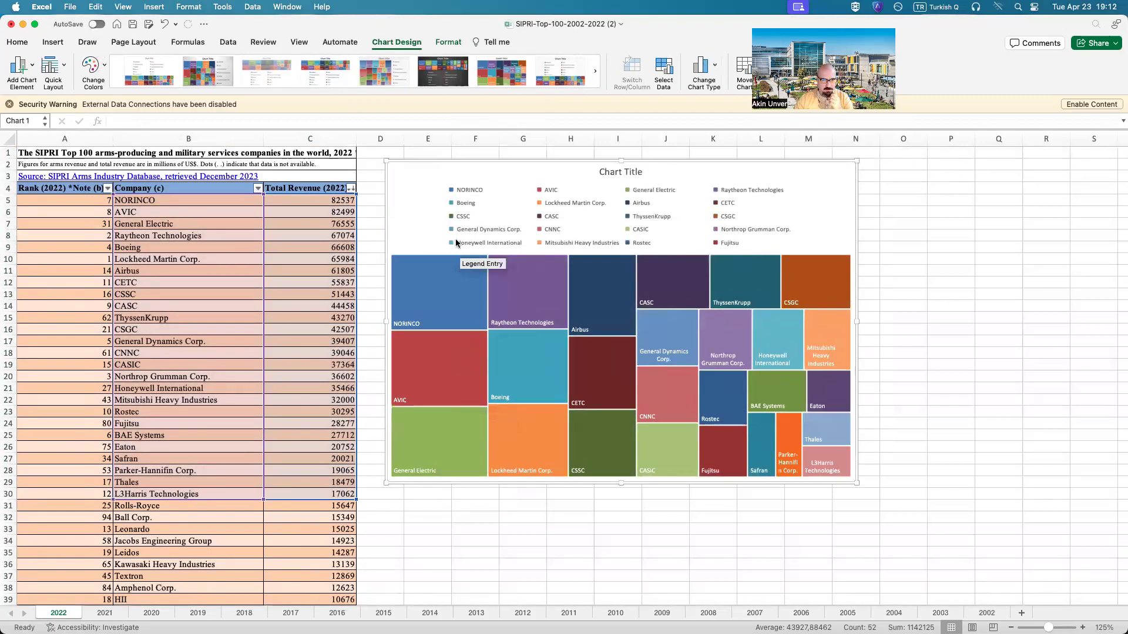
- Restyle the treemap with the chart style that has a bold capitalised title, white background and no legend
{"action": "left_click", "coordinate": [210, 72]}
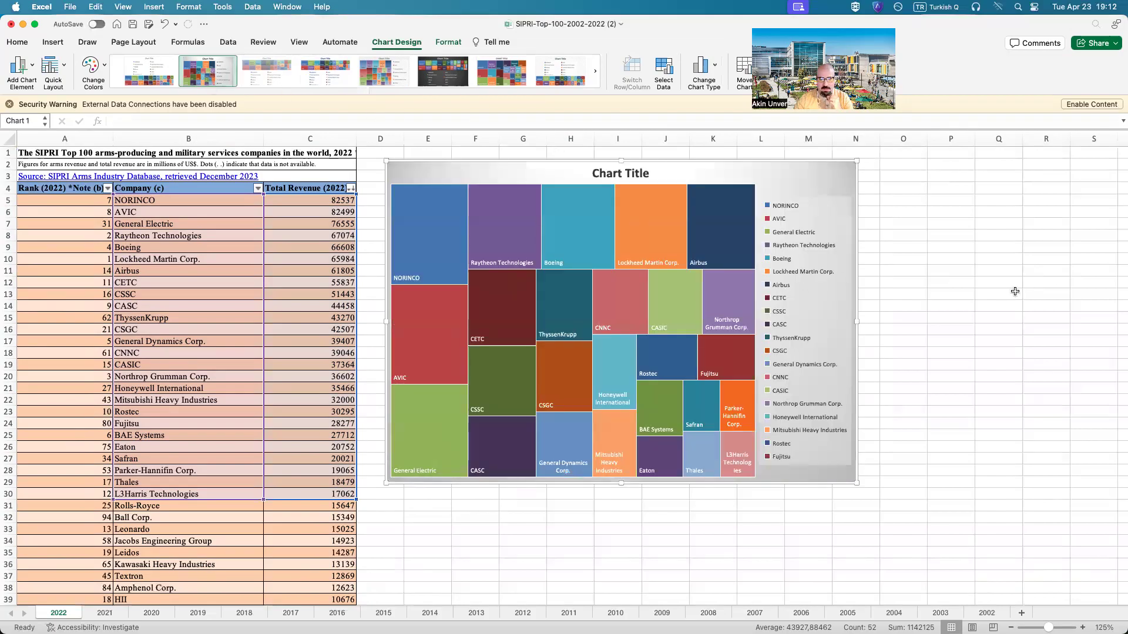
{"action": "left_click", "coordinate": [515, 72]}
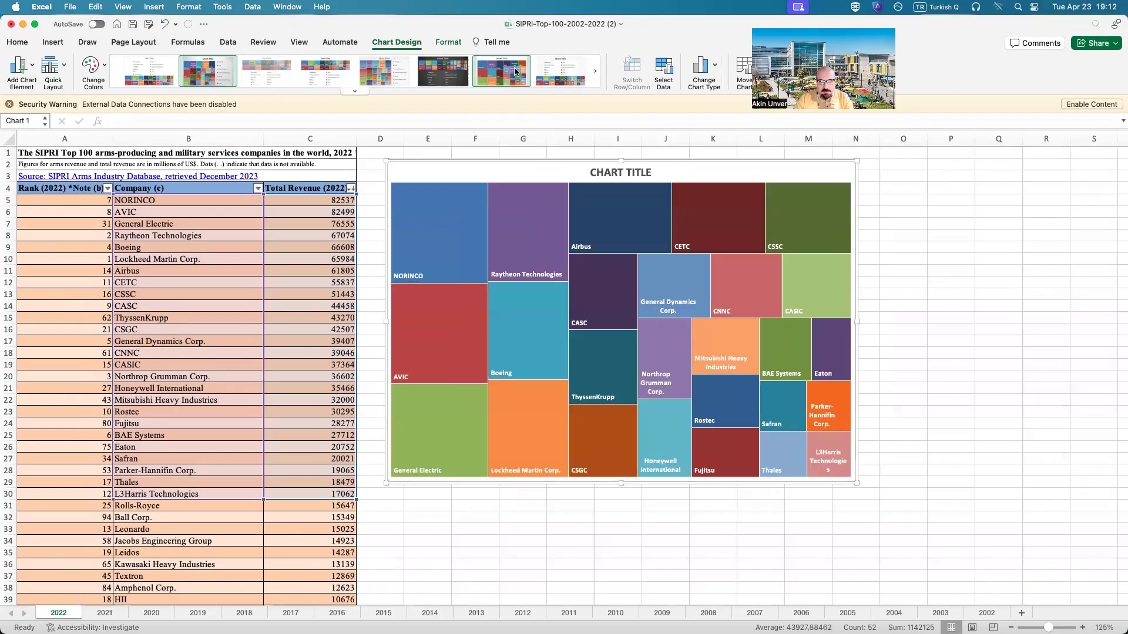
{"action": "left_click", "coordinate": [982, 330]}
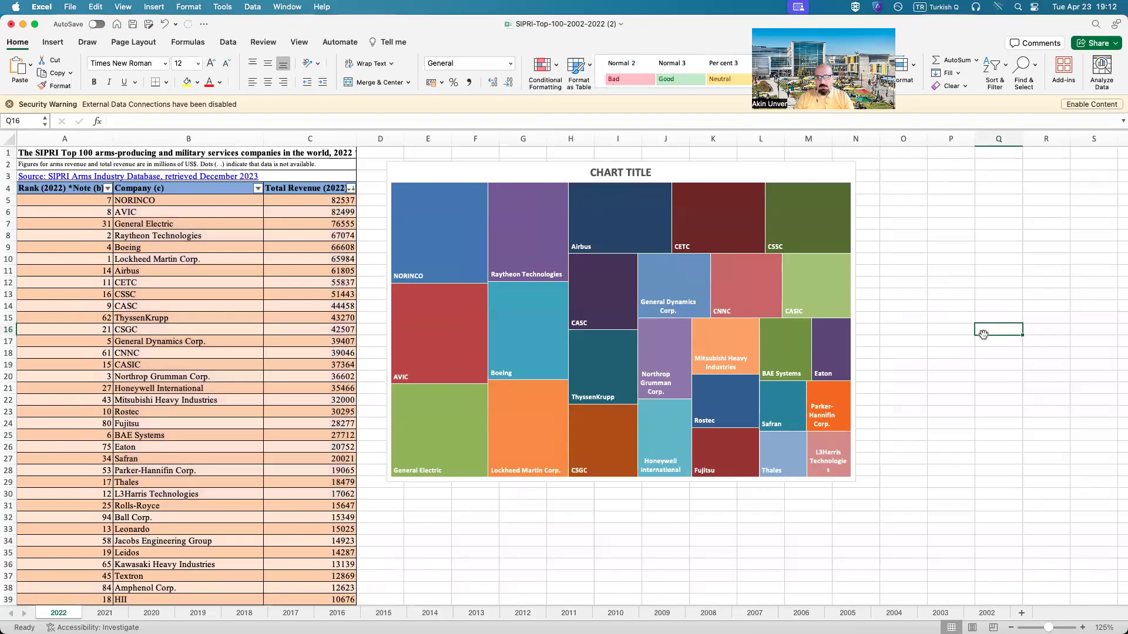
- Title the treemap "HIERARCHY GRAPH OF TOP 25 COMPANIES THAT OPERATE IN DEFENSE SECTOR"
{"action": "double_click", "coordinate": [621, 169]}
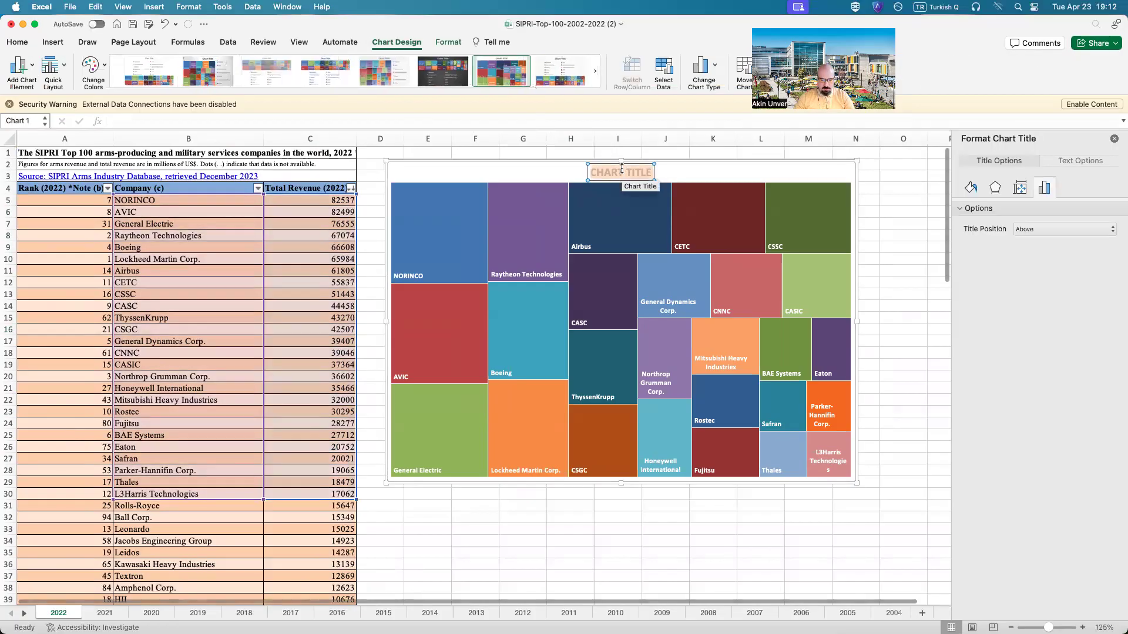
{"action": "type", "text": "HIER"}
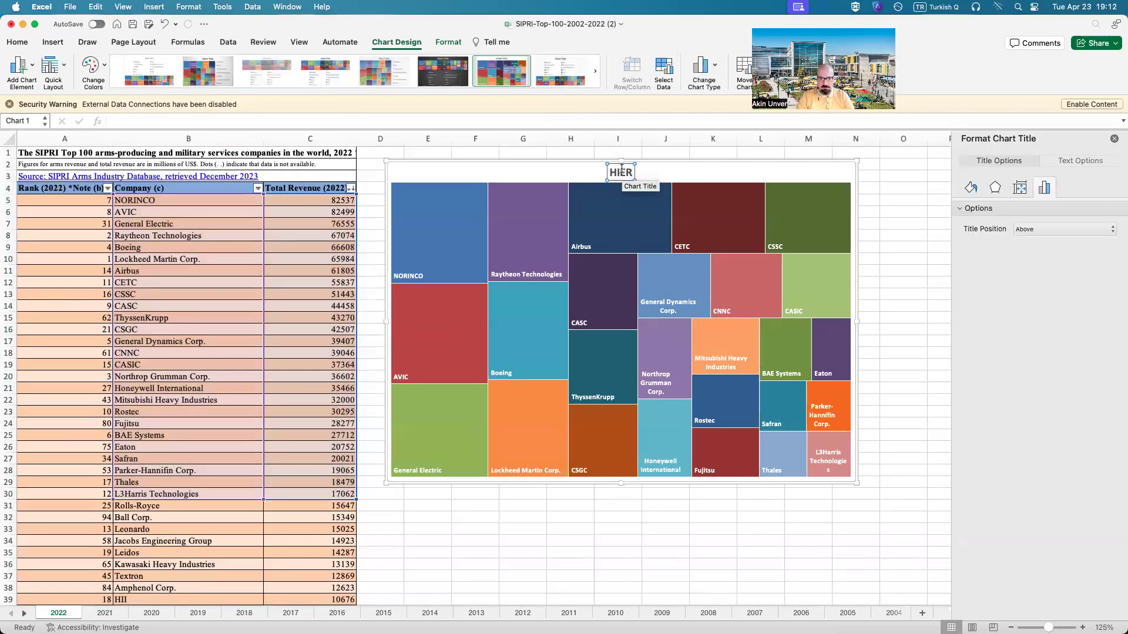
{"action": "type", "text": "ARCHY GRAPH"}
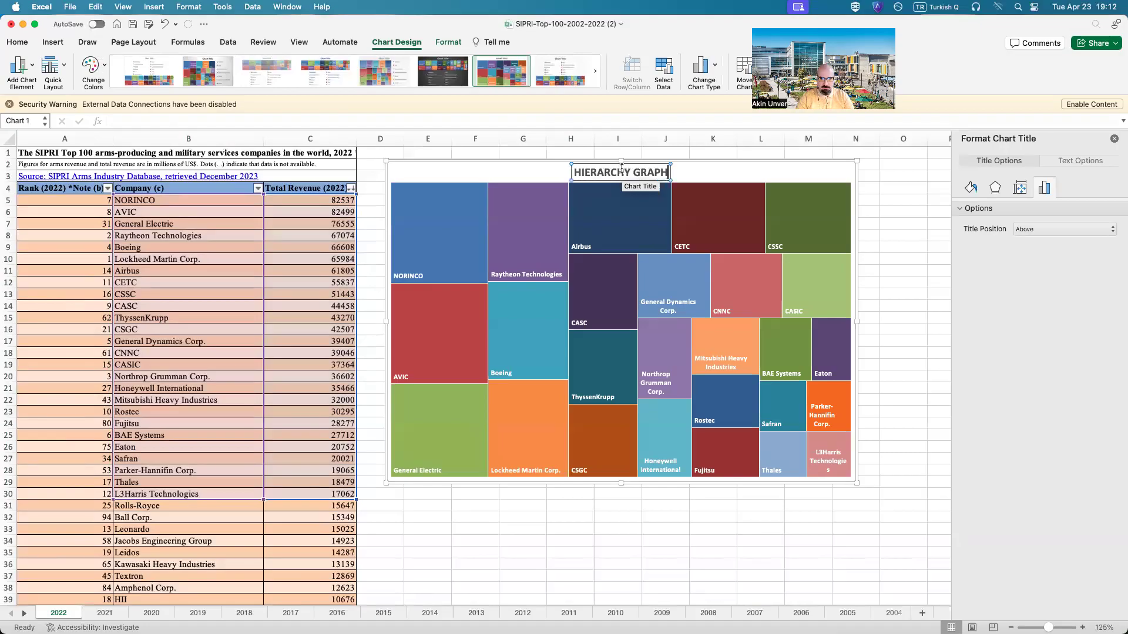
{"action": "type", "text": " OF TOP 245"}
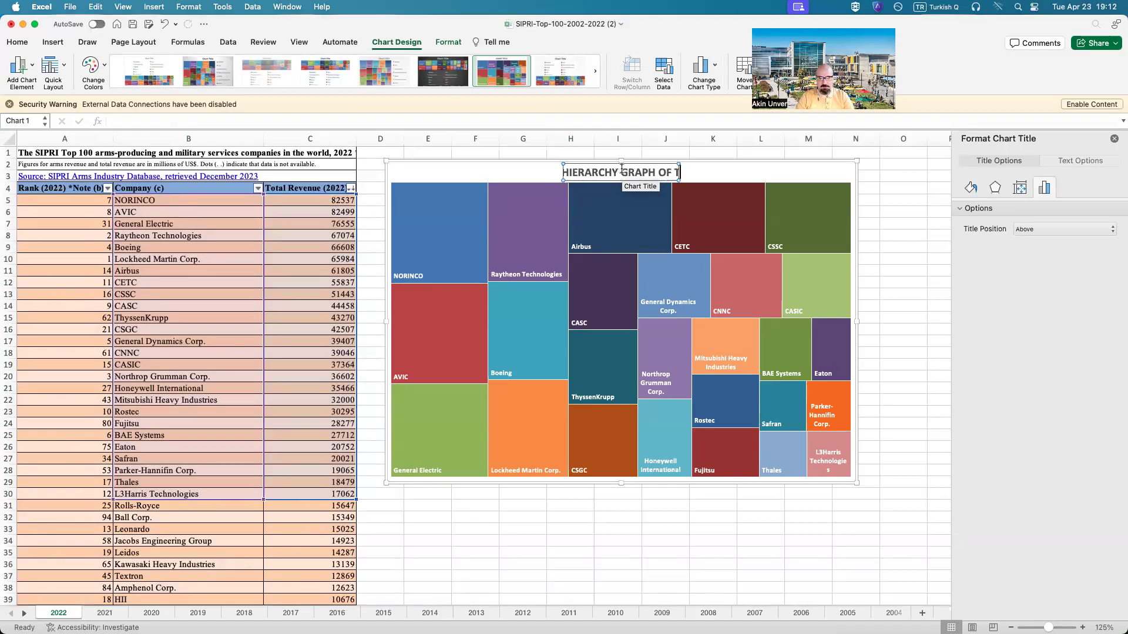
{"action": "key", "text": "BackSpace"}
{"action": "key", "text": "BackSpace"}
{"action": "type", "text": "5"}
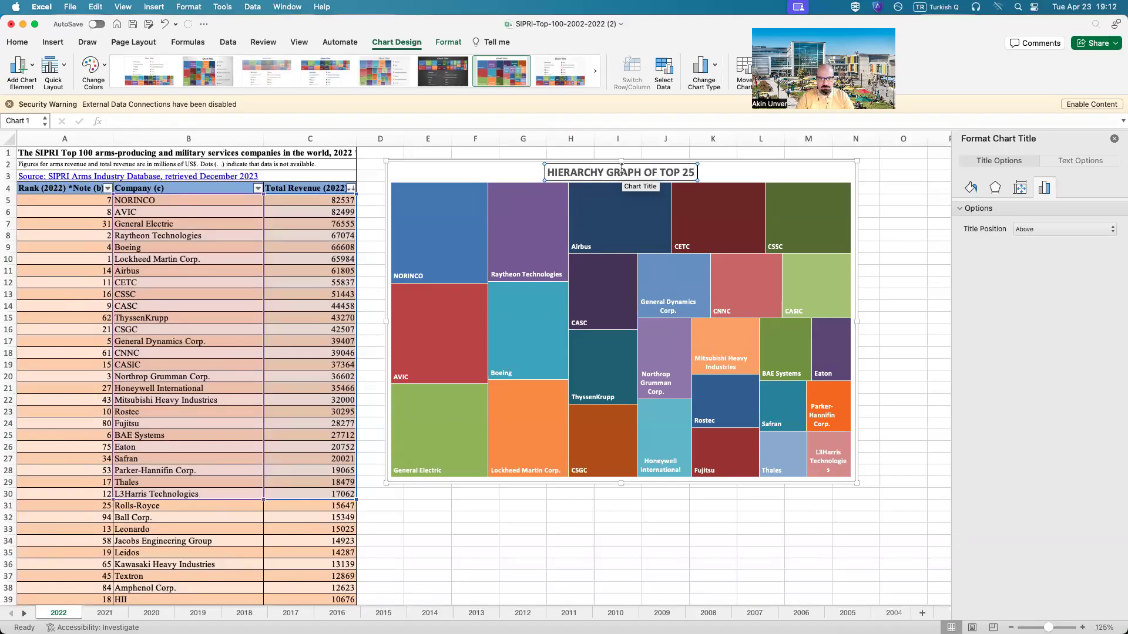
{"action": "type", "text": " COMPAN"}
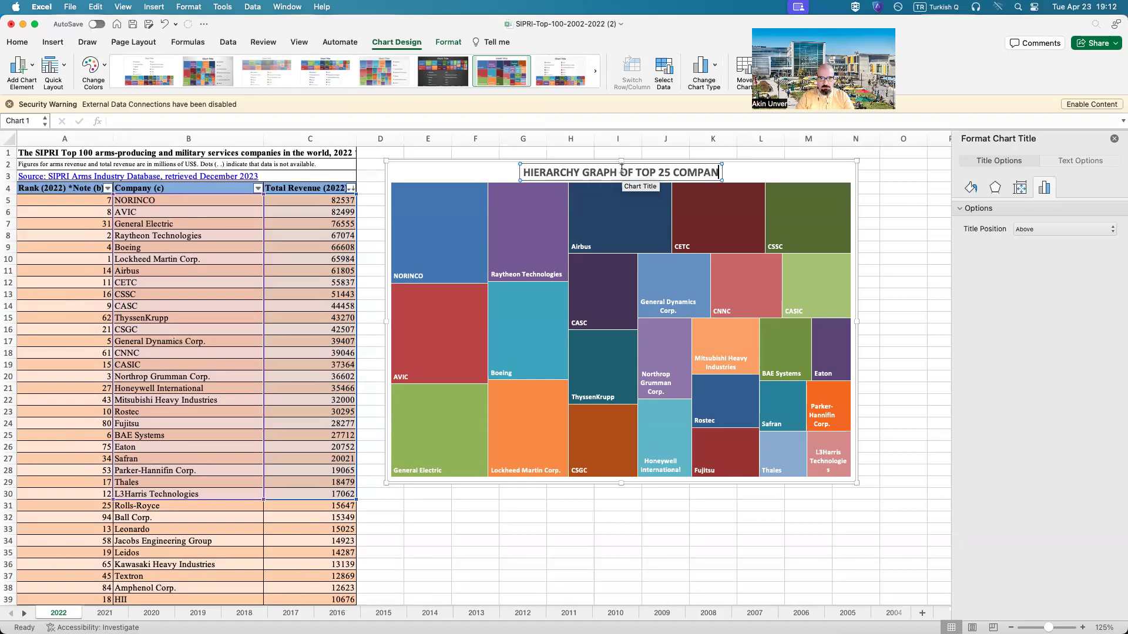
{"action": "type", "text": "IES THAT"}
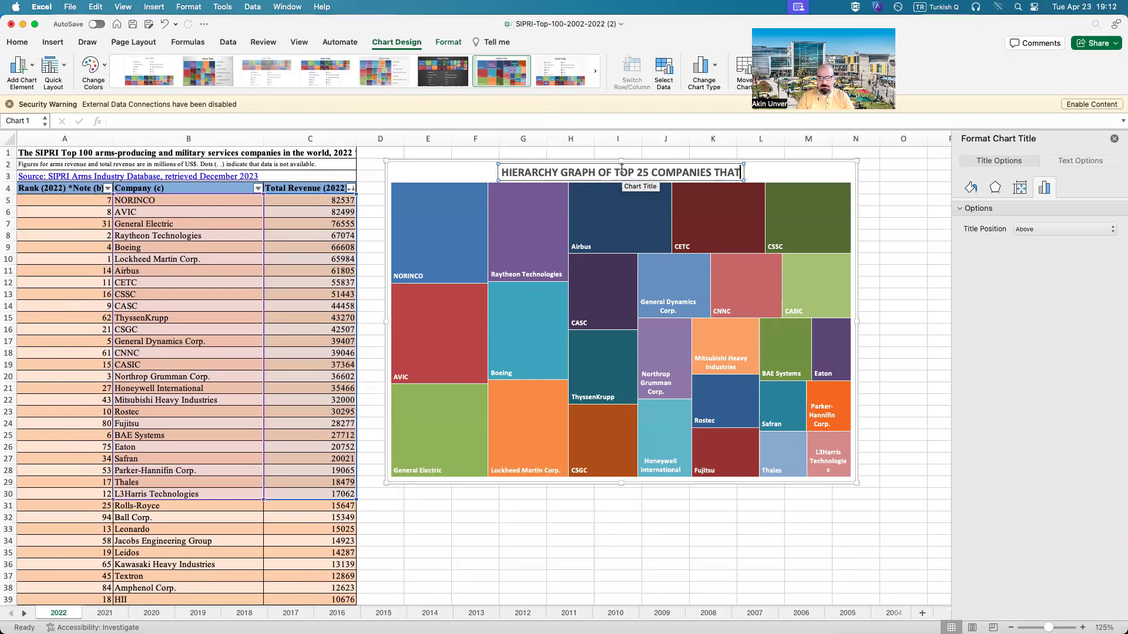
{"action": "type", "text": " OP"}
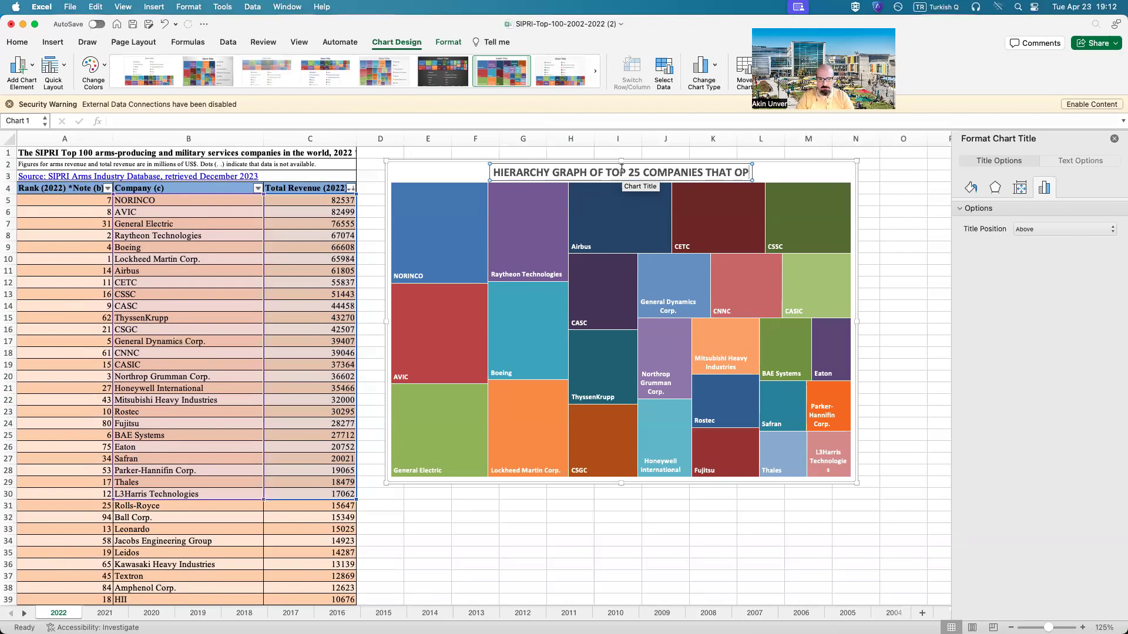
{"action": "type", "text": "ERATE"}
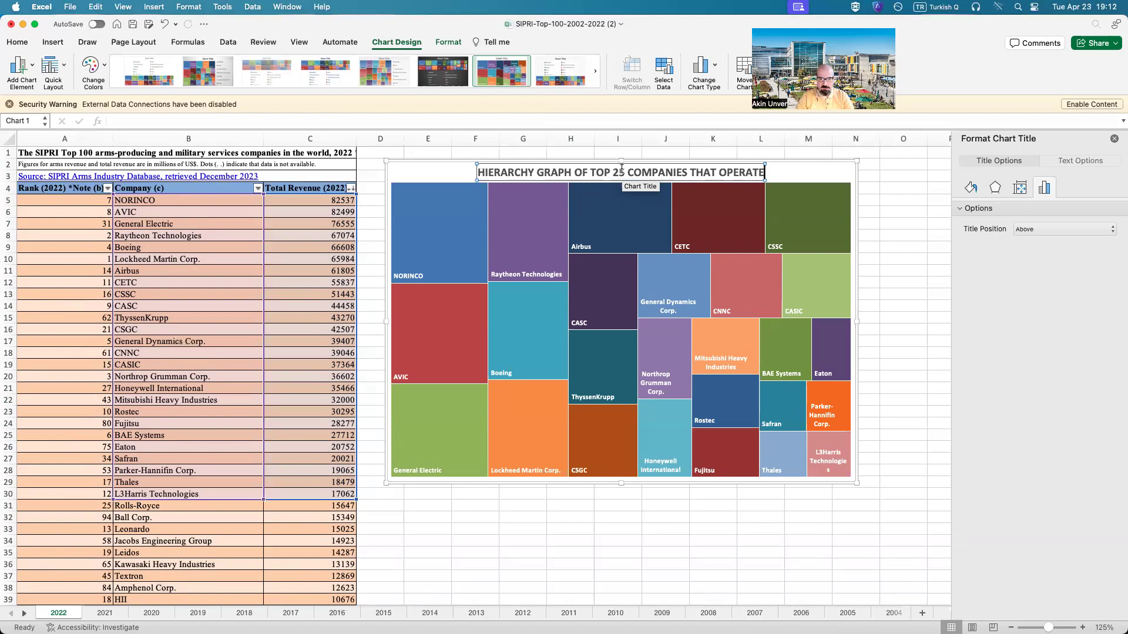
{"action": "type", "text": " IN DEFENSE SECTOR"}
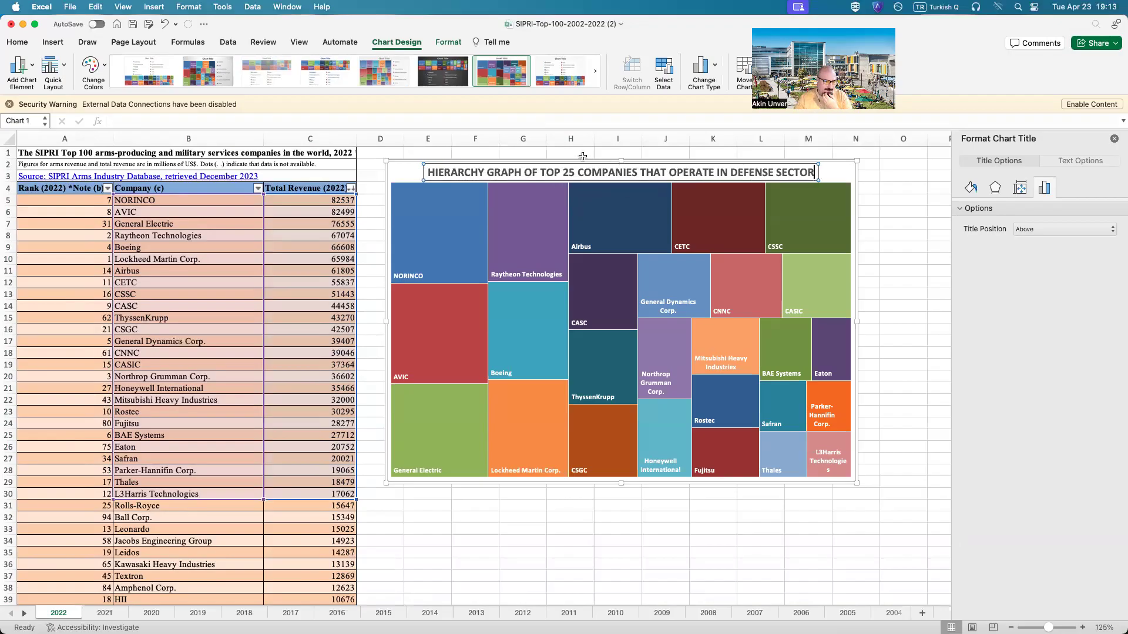
{"action": "left_click", "coordinate": [665, 587]}
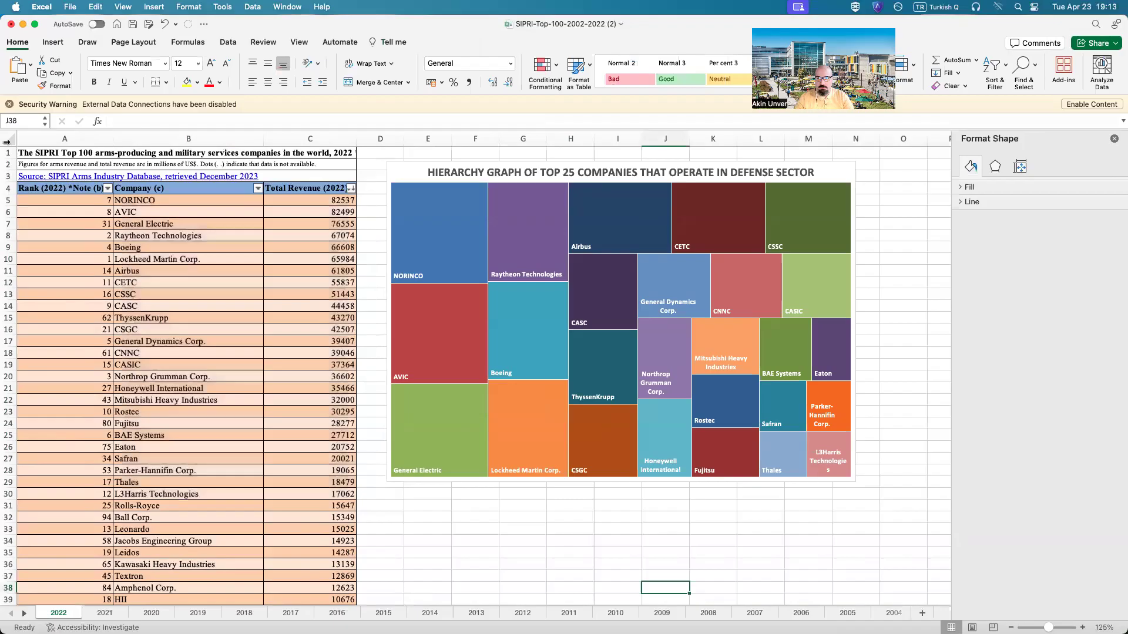
- Switch to Chrome, search Google for norinco in a new tab and highlight the summary of what the corporation manufactures
{"action": "left_click_drag", "start_coordinate": [1, 206], "coordinate": [25, 214]}
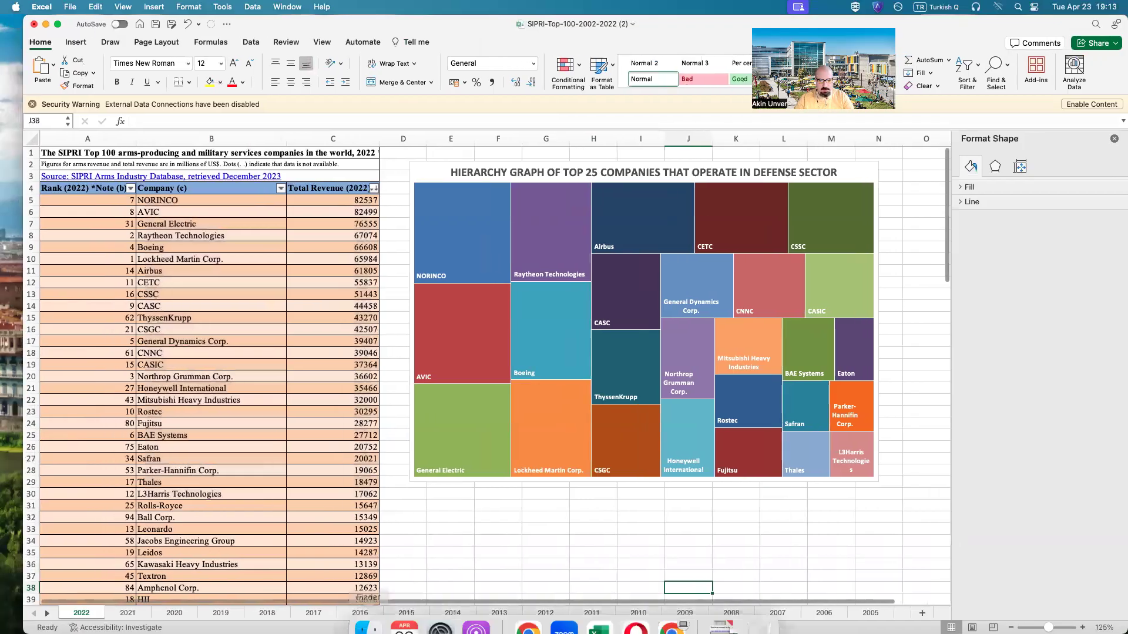
{"action": "left_click", "coordinate": [532, 617]}
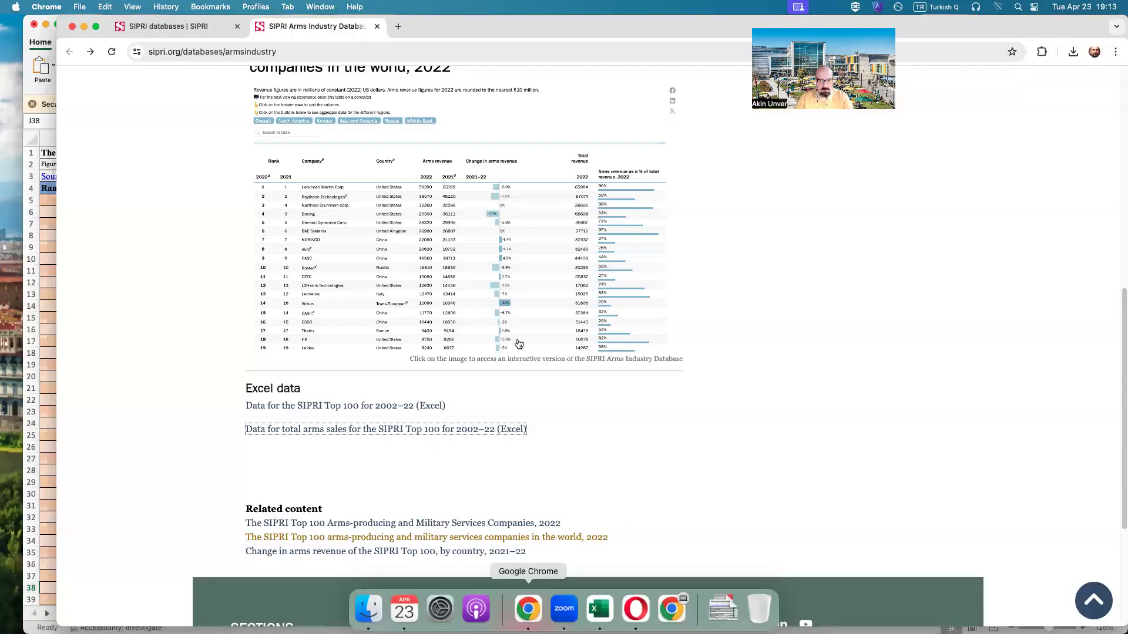
{"action": "key", "text": "super+t"}
{"action": "type", "text": "norinco"}
{"action": "key", "text": "Return"}
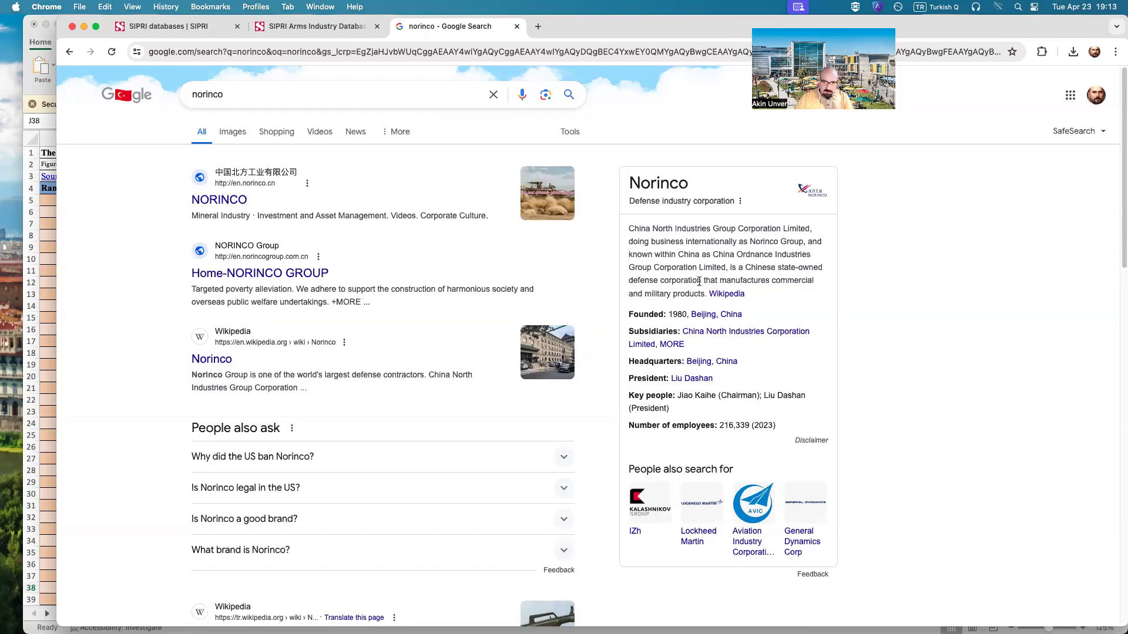
{"action": "left_click_drag", "start_coordinate": [744, 268], "coordinate": [705, 298]}
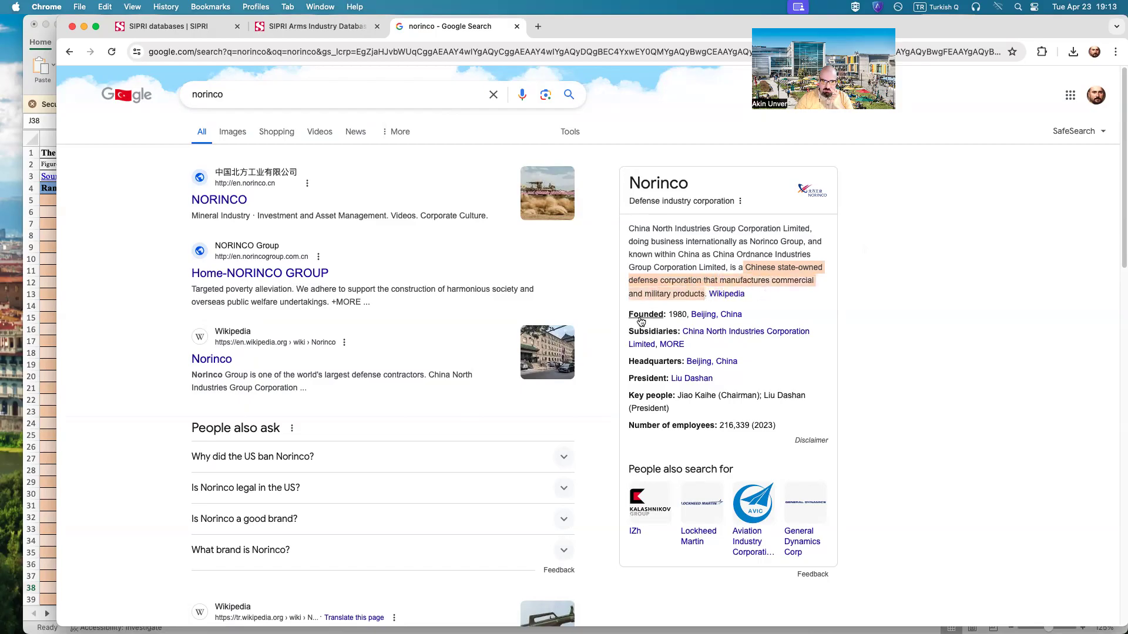
- Shift the Excel window aside to reach Chrome, search Google for AVIC and open Wikipedia's Aviation Industry Corporation of China article
{"action": "left_click", "coordinate": [44, 269]}
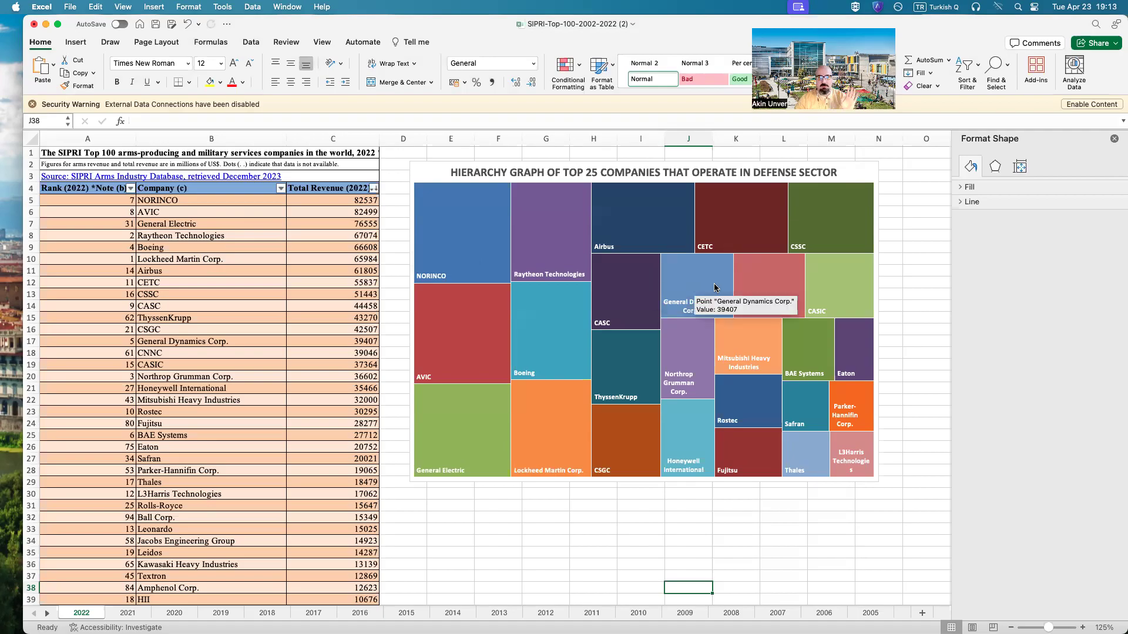
{"action": "left_click_drag", "start_coordinate": [981, 26], "coordinate": [946, 20]}
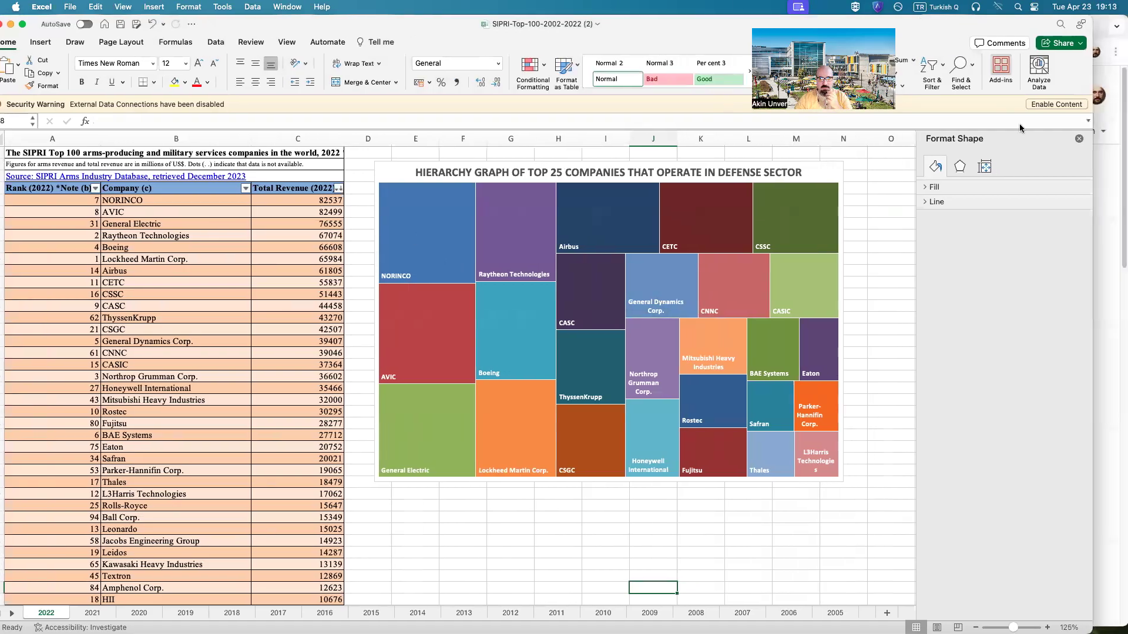
{"action": "left_click", "coordinate": [1112, 261]}
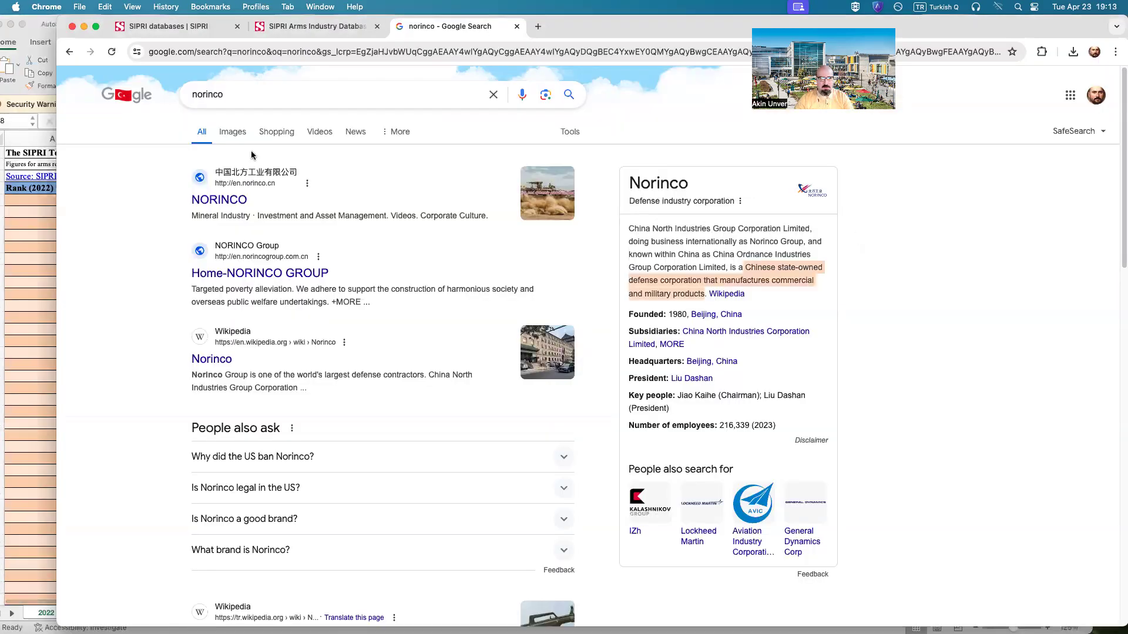
{"action": "double_click", "coordinate": [265, 93]}
{"action": "type", "text": "AVIC"}
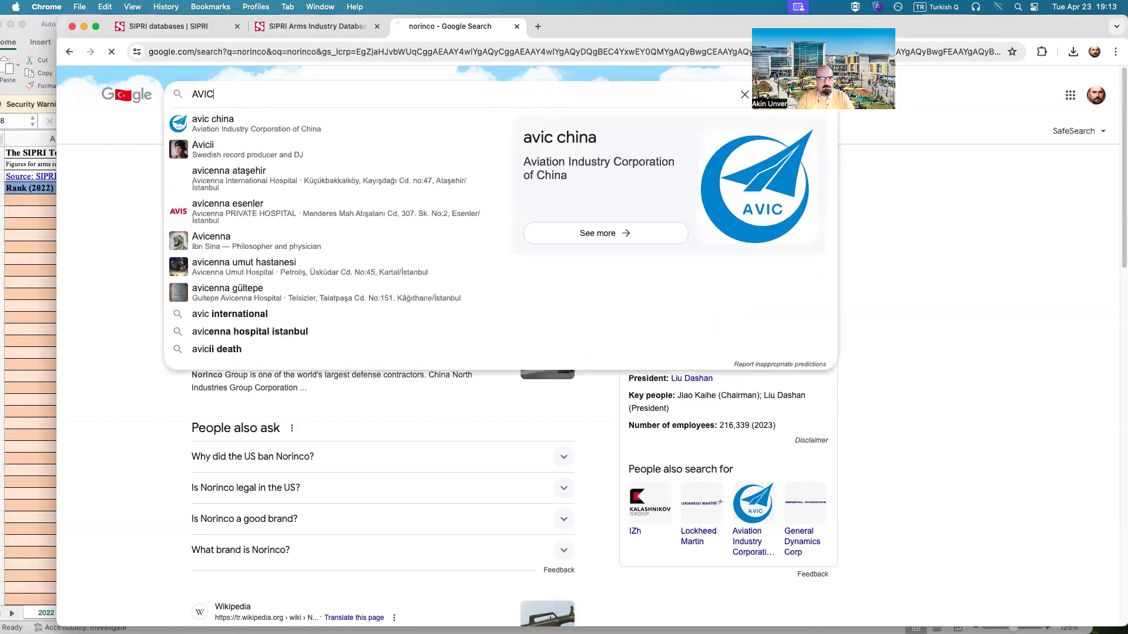
{"action": "key", "text": "Return"}
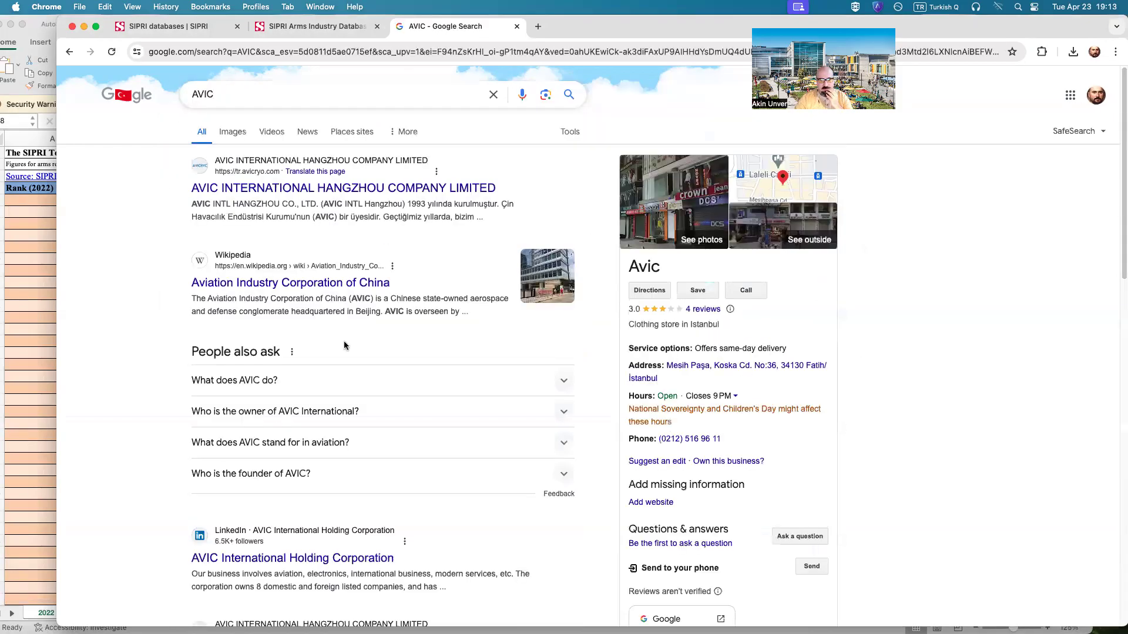
{"action": "left_click", "coordinate": [359, 284]}
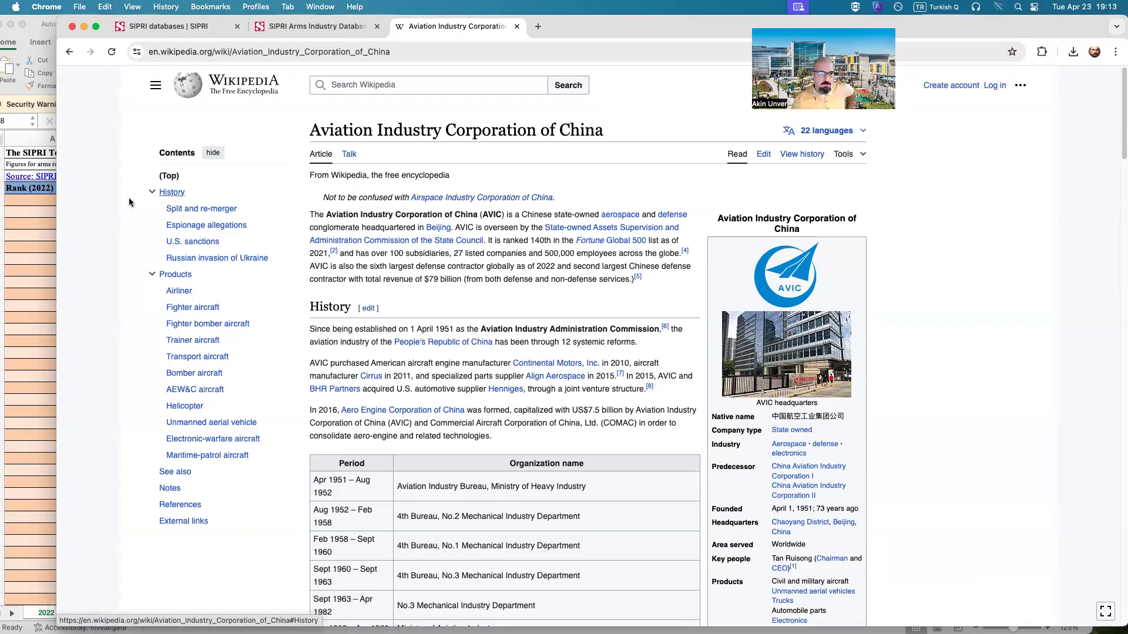
- Return to Excel and compare General Electric, Raytheon Technologies and Lockheed Martin Corp. with NORINCO and AVIC in the table and treemap
{"action": "left_click", "coordinate": [46, 322]}
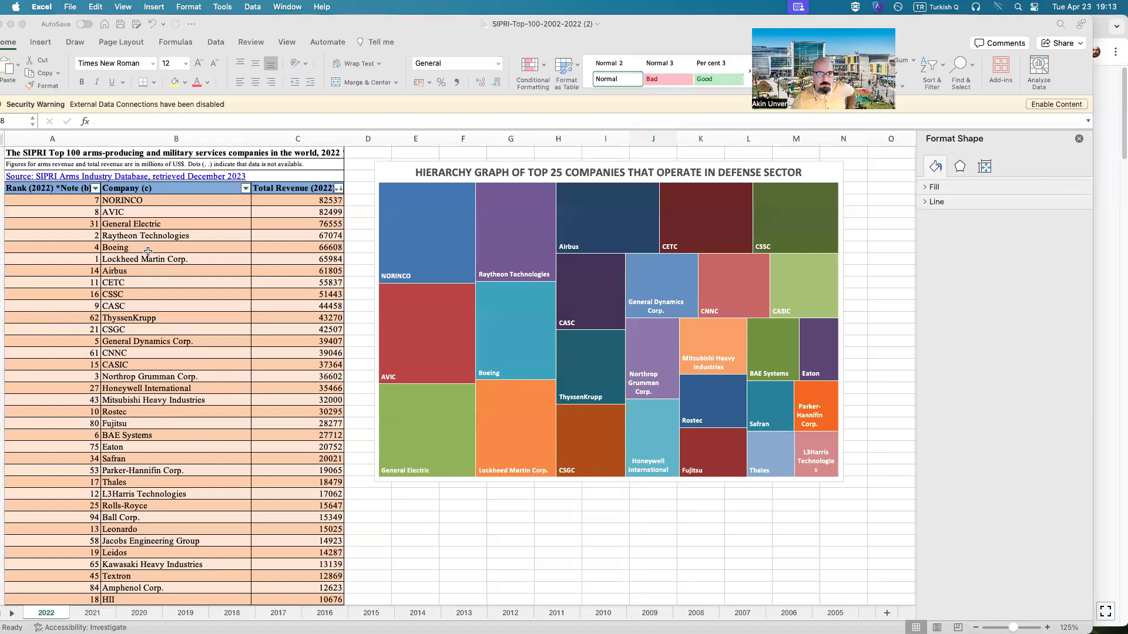
{"action": "left_click", "coordinate": [147, 223]}
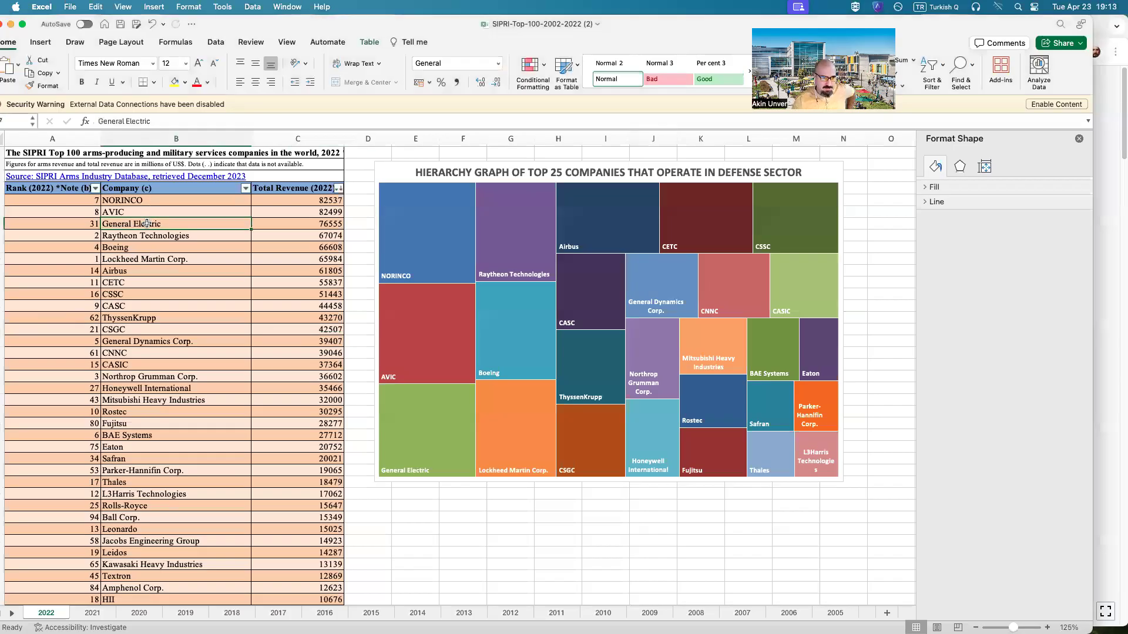
{"action": "left_click", "coordinate": [154, 236]}
{"action": "left_click", "coordinate": [155, 260]}
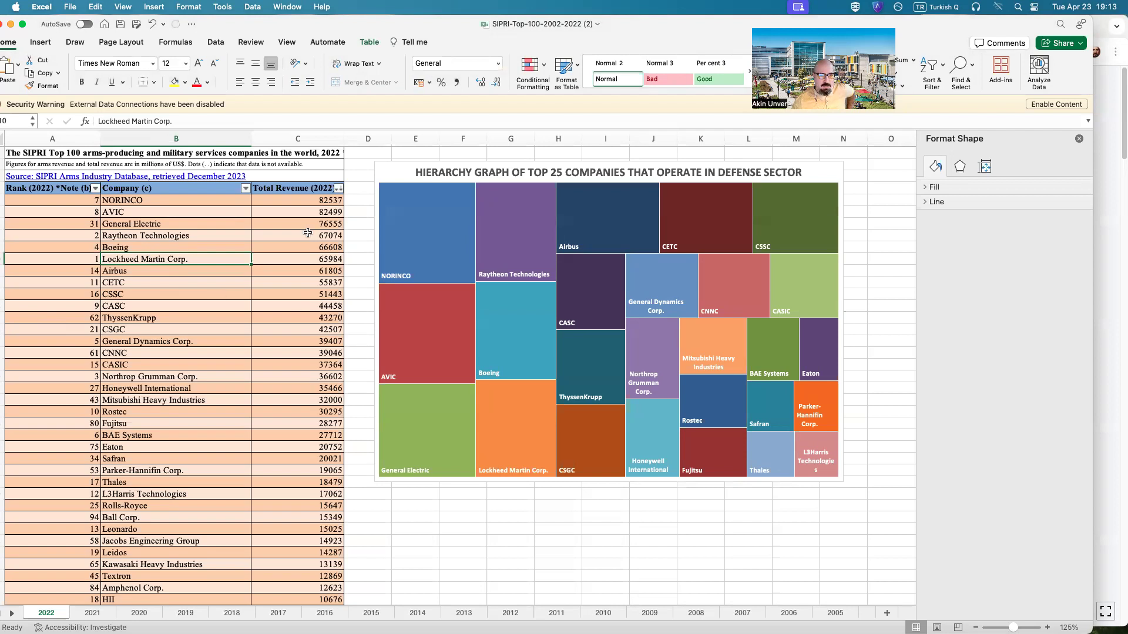
{"action": "left_click_drag", "start_coordinate": [165, 200], "coordinate": [170, 213]}
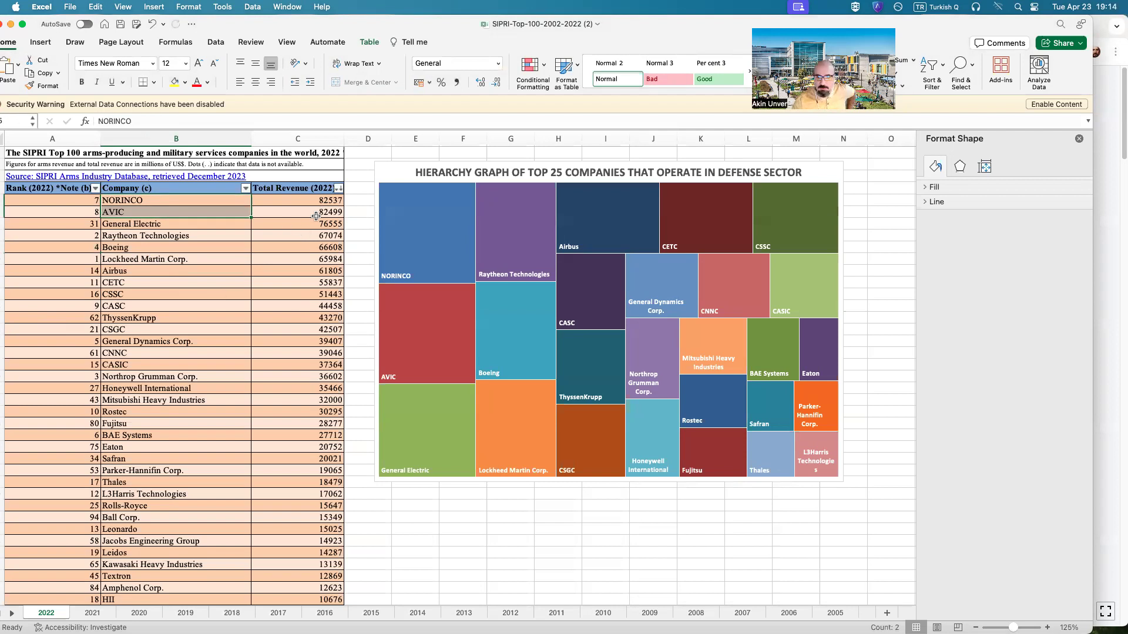
{"action": "mouse_move", "coordinate": [509, 314]}
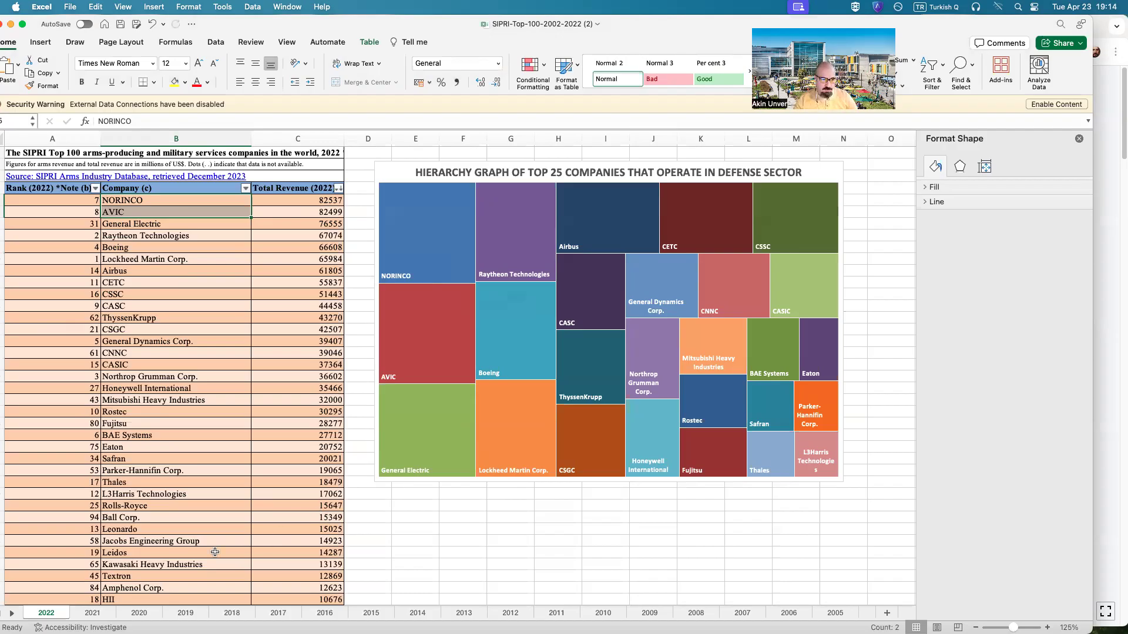
- Look through the 2021 sheet's company rankings and return to the 2022 sheet with the treemap
{"action": "left_click", "coordinate": [92, 613]}
{"action": "scroll", "coordinate": [391, 535], "scroll_direction": "up", "scroll_amount": 5}
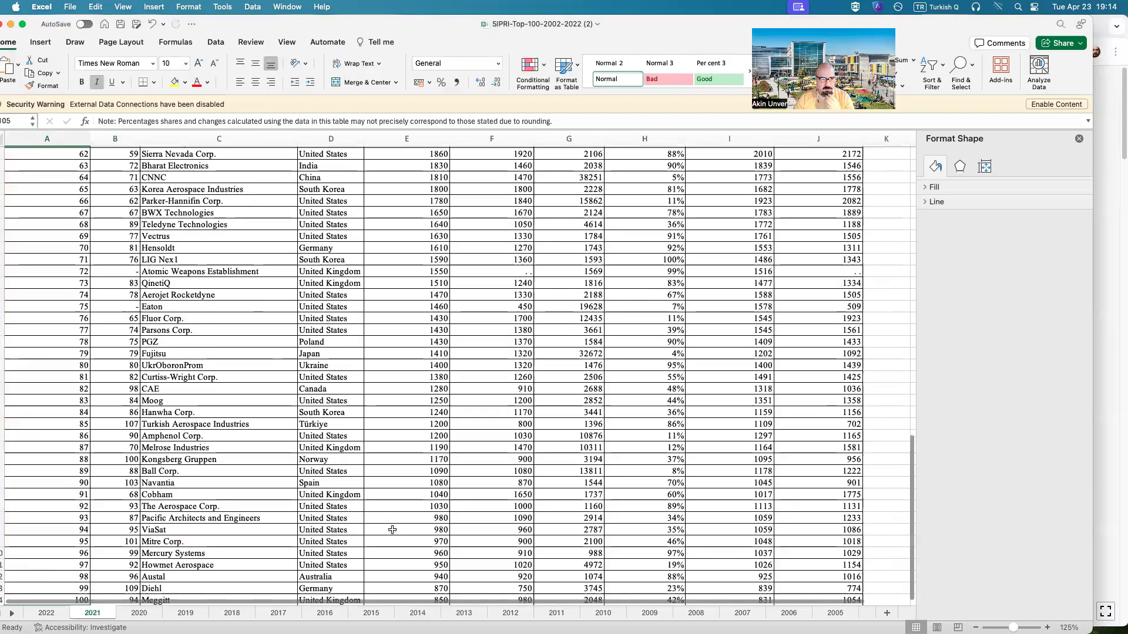
{"action": "scroll", "coordinate": [393, 531], "scroll_direction": "up", "scroll_amount": 10}
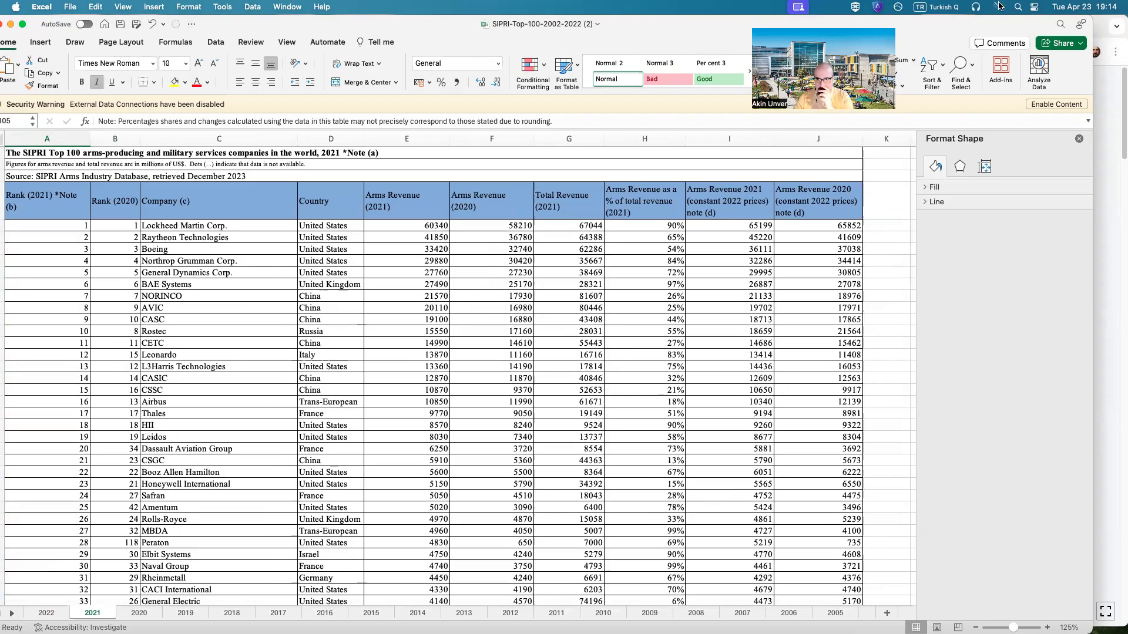
{"action": "left_click", "coordinate": [1121, 120]}
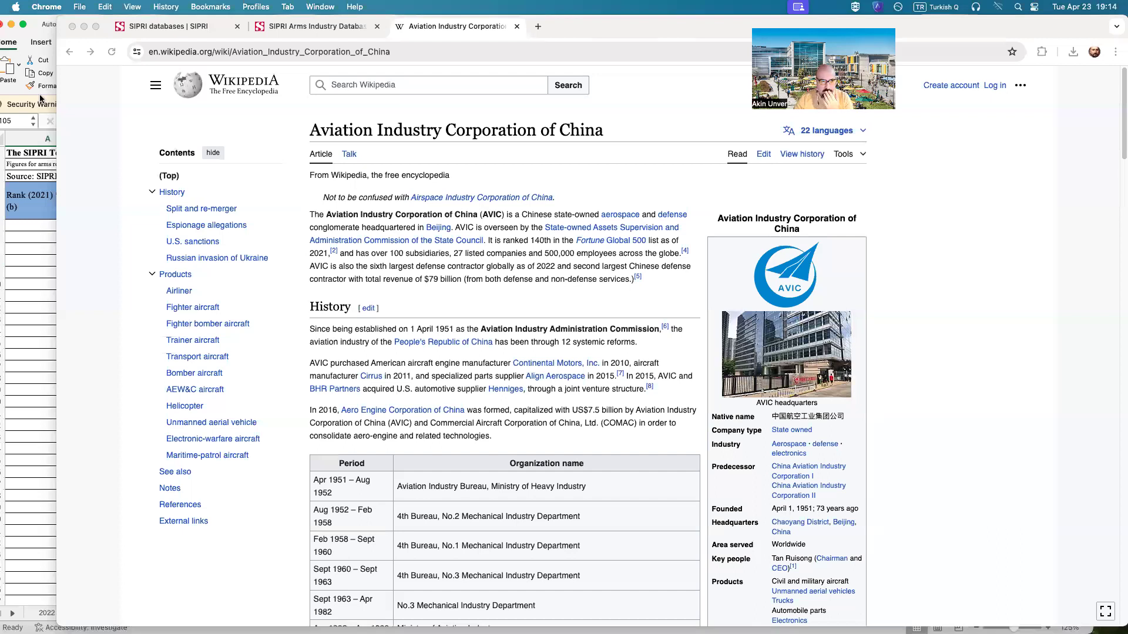
{"action": "left_click", "coordinate": [27, 340]}
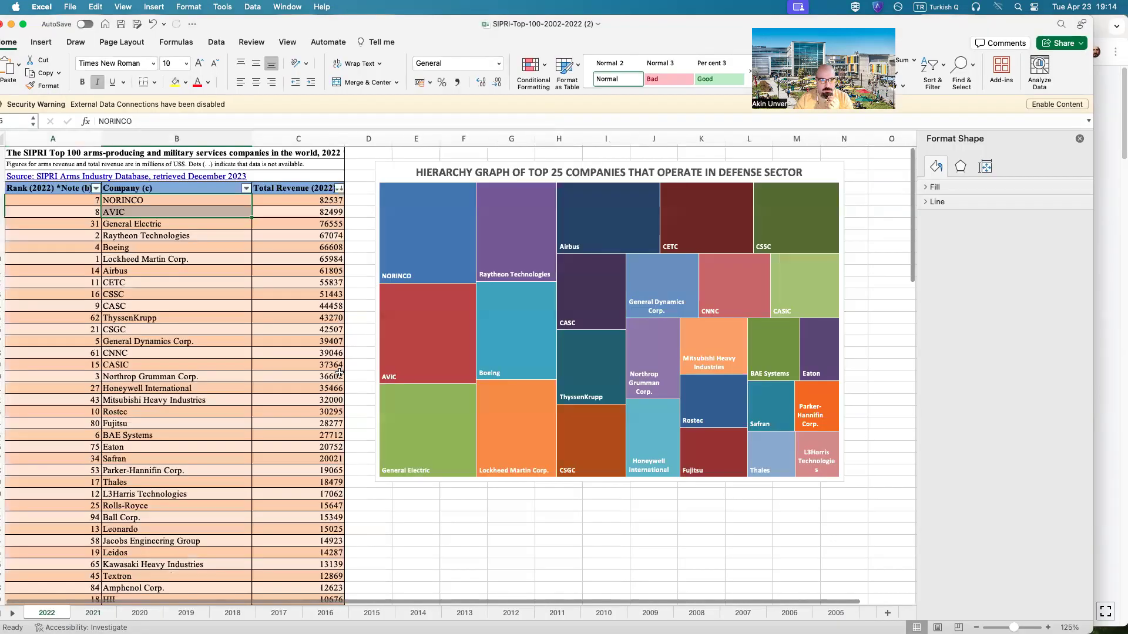
{"action": "left_click", "coordinate": [1103, 206]}
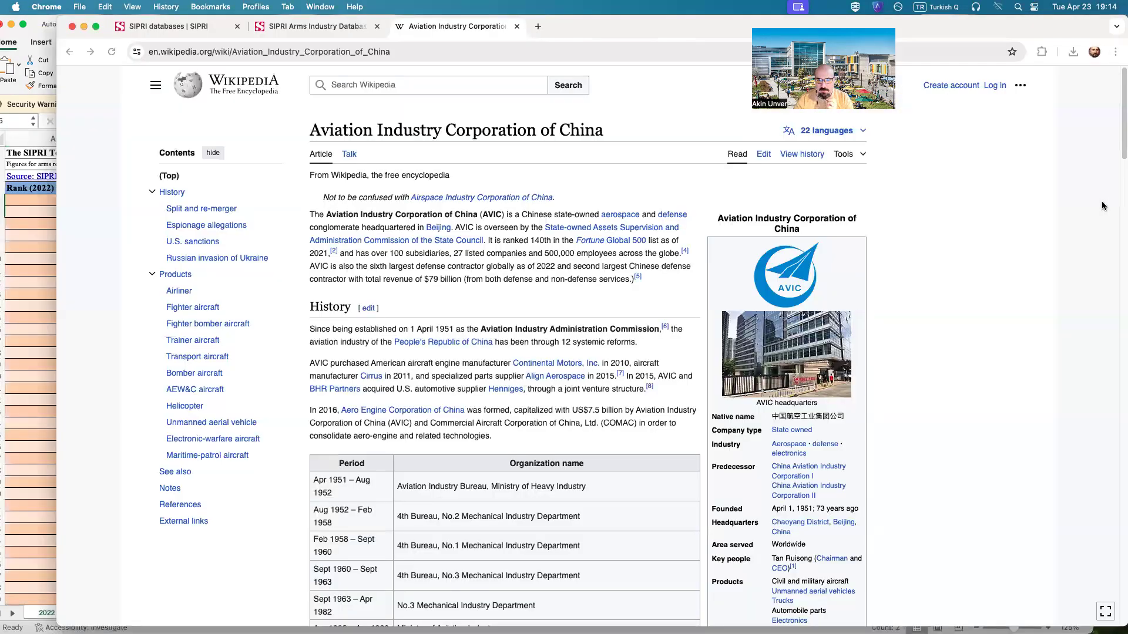
{"action": "left_click", "coordinate": [7, 281]}
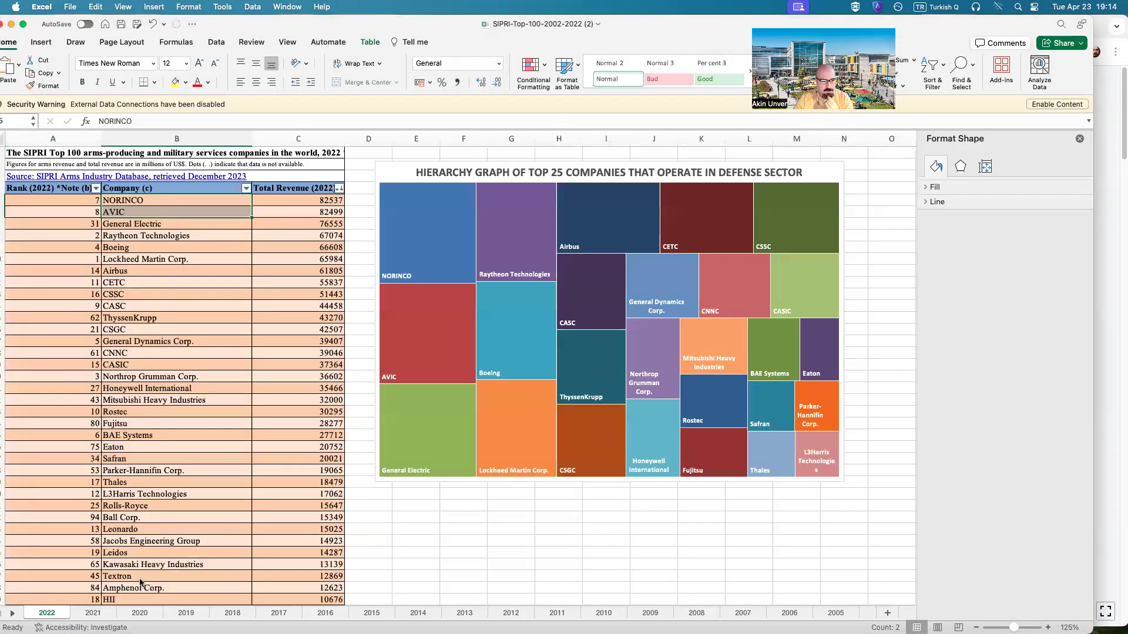
- Compare the 2021 sheet's company rankings with the 2022 sheet, bring the whole window into view, and return to the 2021 sheet
{"action": "left_click", "coordinate": [92, 613]}
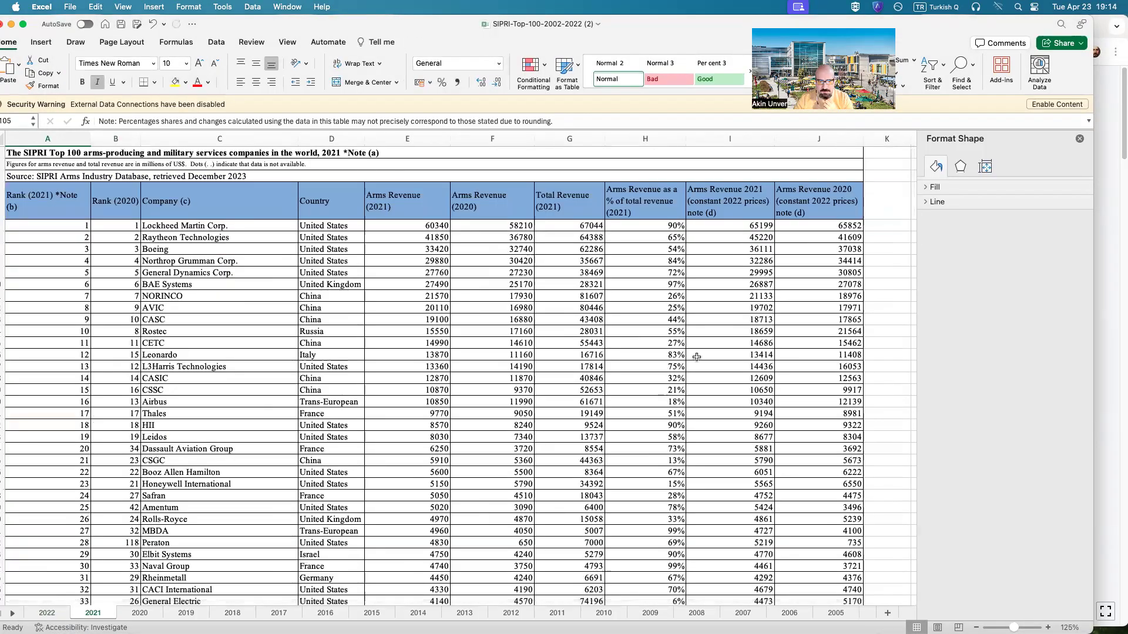
{"action": "left_click_drag", "start_coordinate": [629, 24], "coordinate": [654, 8]}
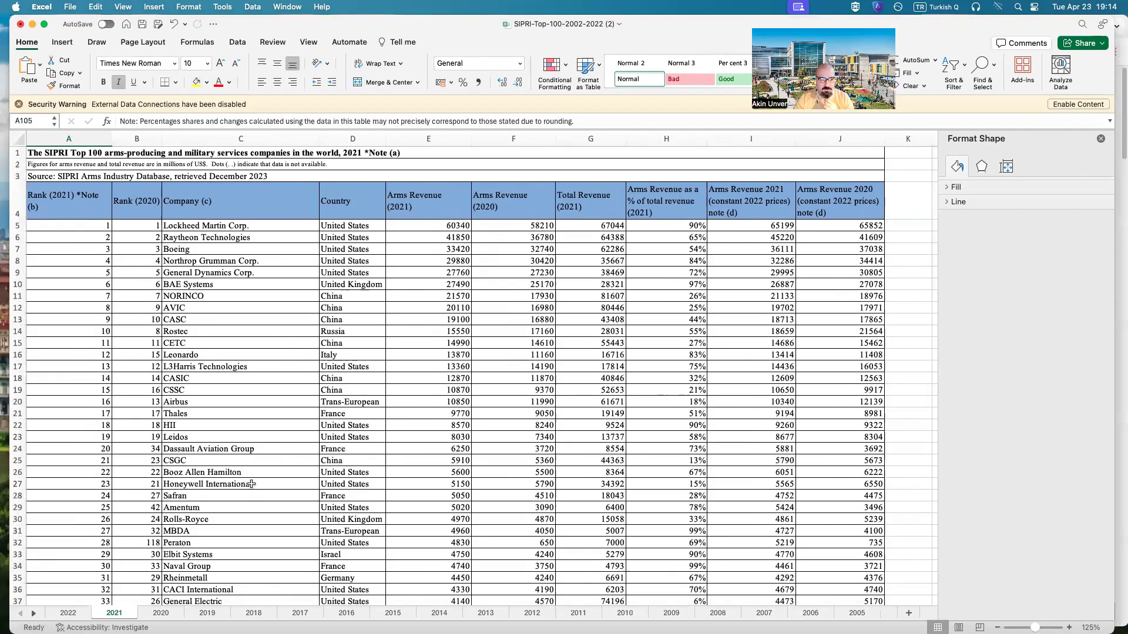
{"action": "left_click", "coordinate": [67, 615]}
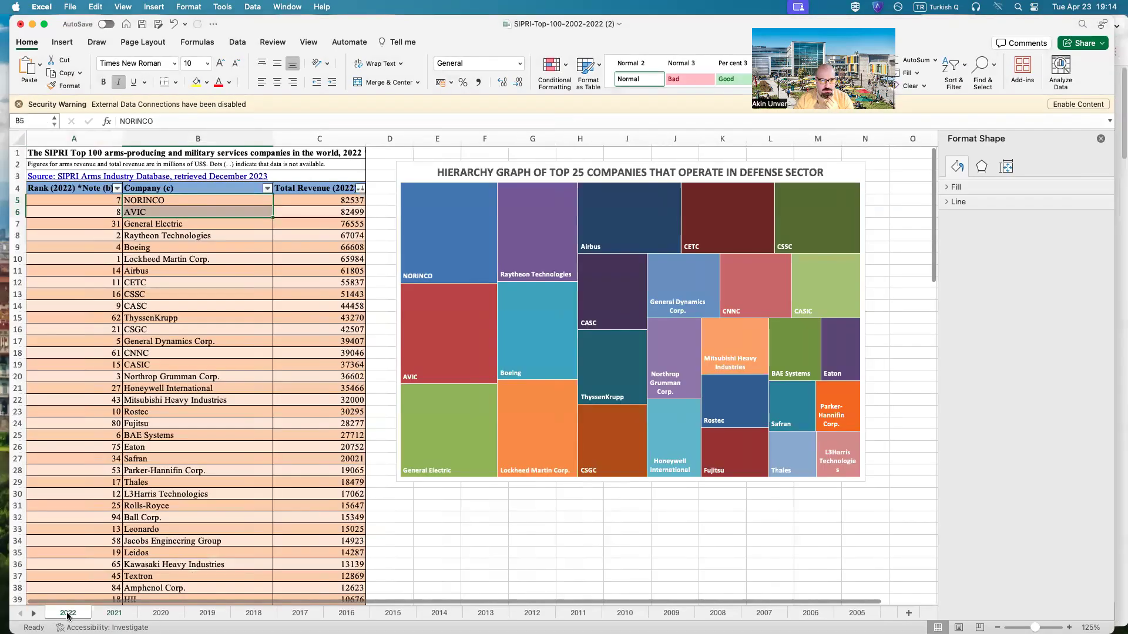
{"action": "left_click", "coordinate": [114, 614]}
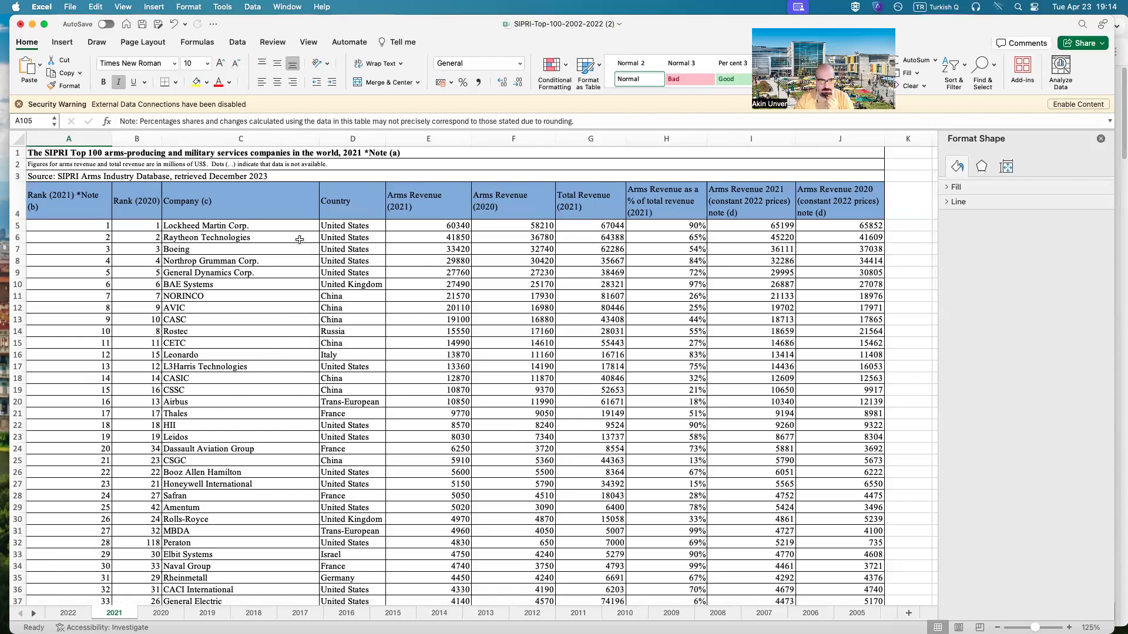
- Delete the 2021 sheet's Rank (2021) column and the five columns from Arms Revenue (2020) through Arms Revenue 2020 (constant 2022 prices)
{"action": "left_click", "coordinate": [69, 138]}
{"action": "right_click", "coordinate": [71, 139]}
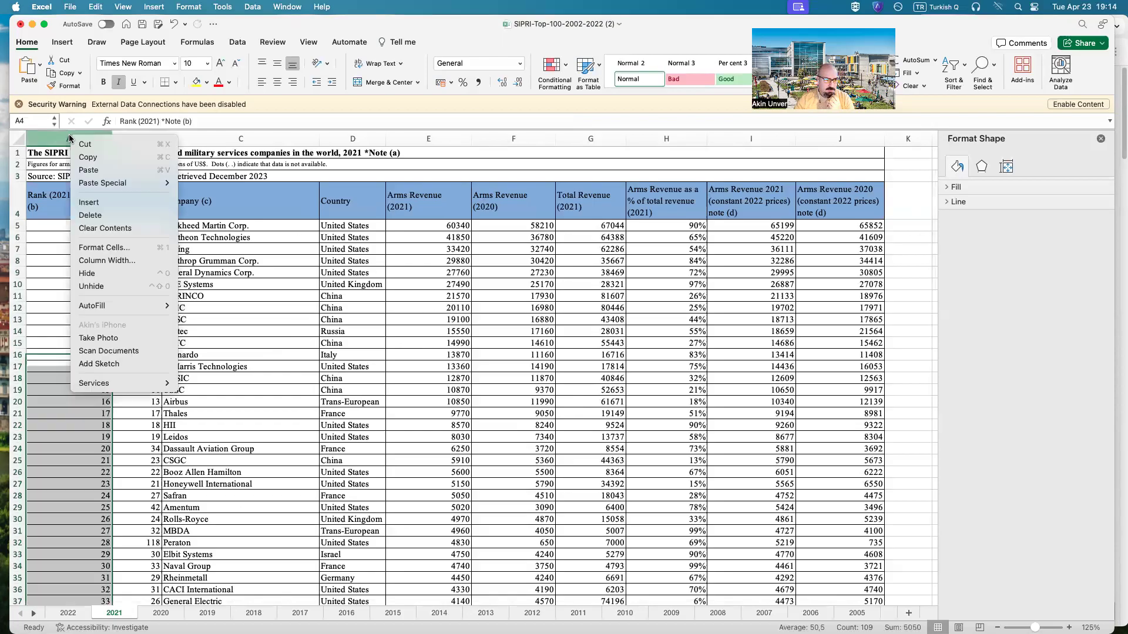
{"action": "left_click", "coordinate": [94, 216]}
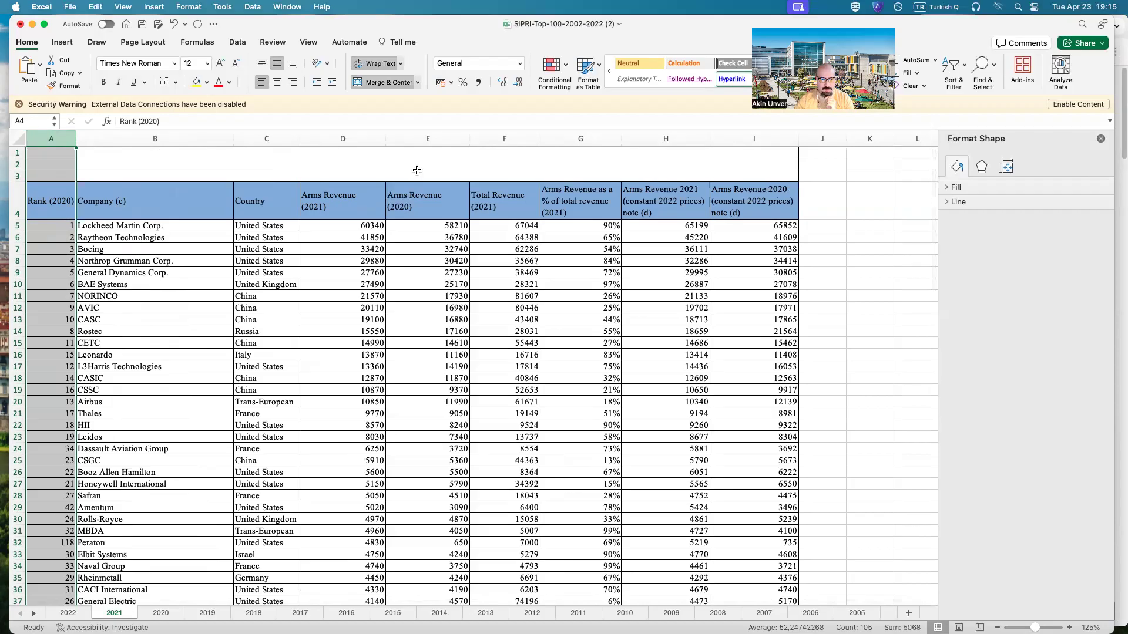
{"action": "left_click_drag", "start_coordinate": [416, 139], "coordinate": [745, 135]}
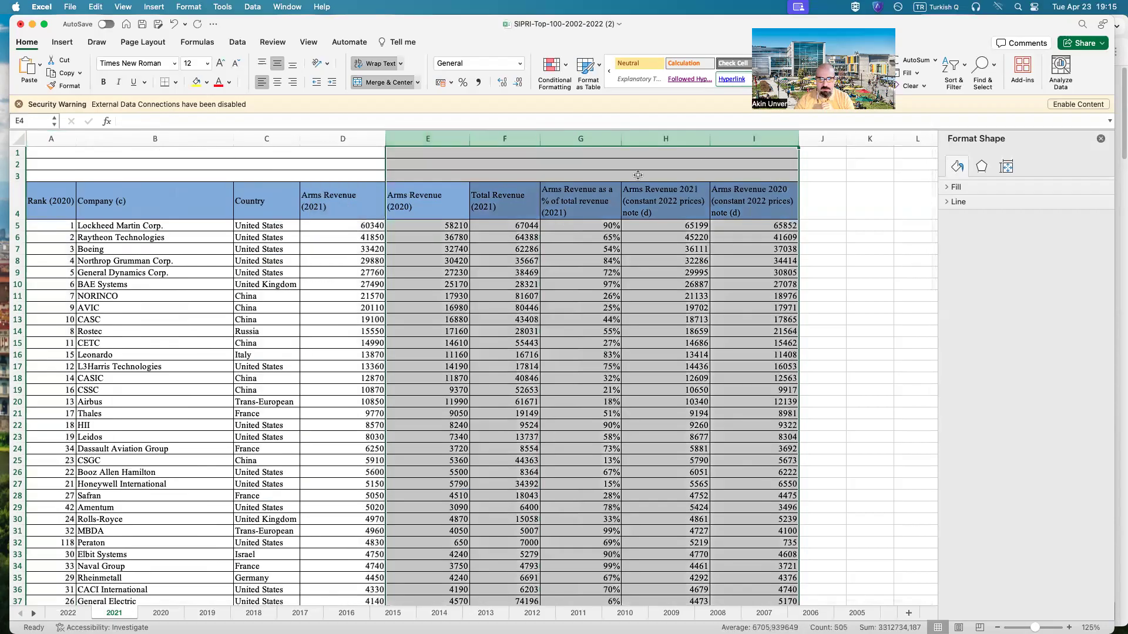
{"action": "right_click", "coordinate": [586, 135]}
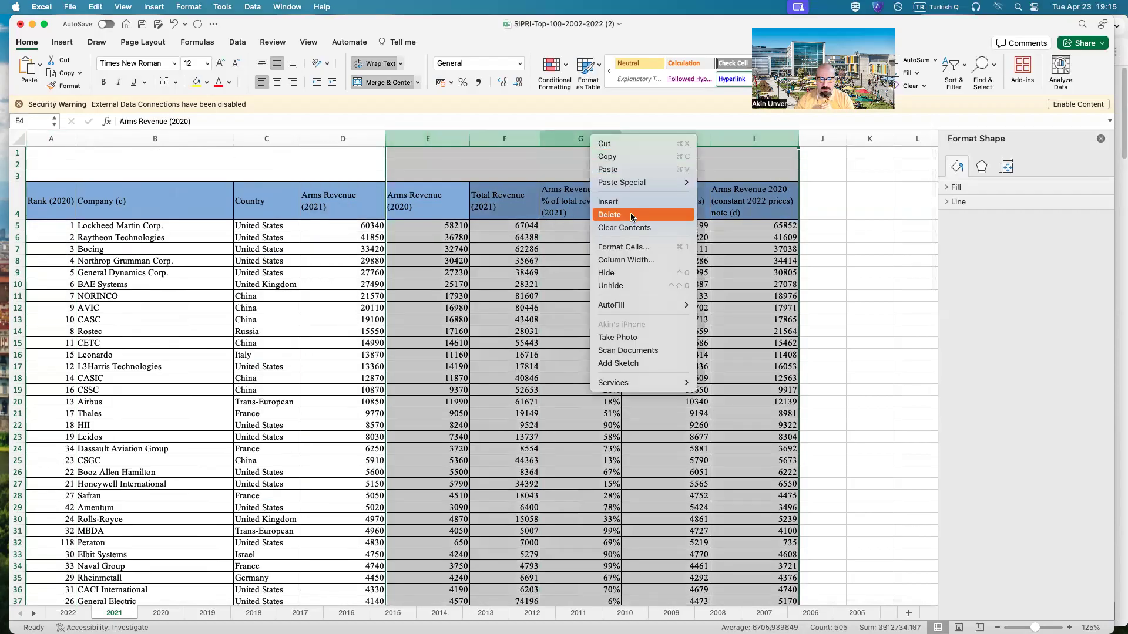
{"action": "left_click", "coordinate": [611, 214]}
{"action": "left_click", "coordinate": [428, 284]}
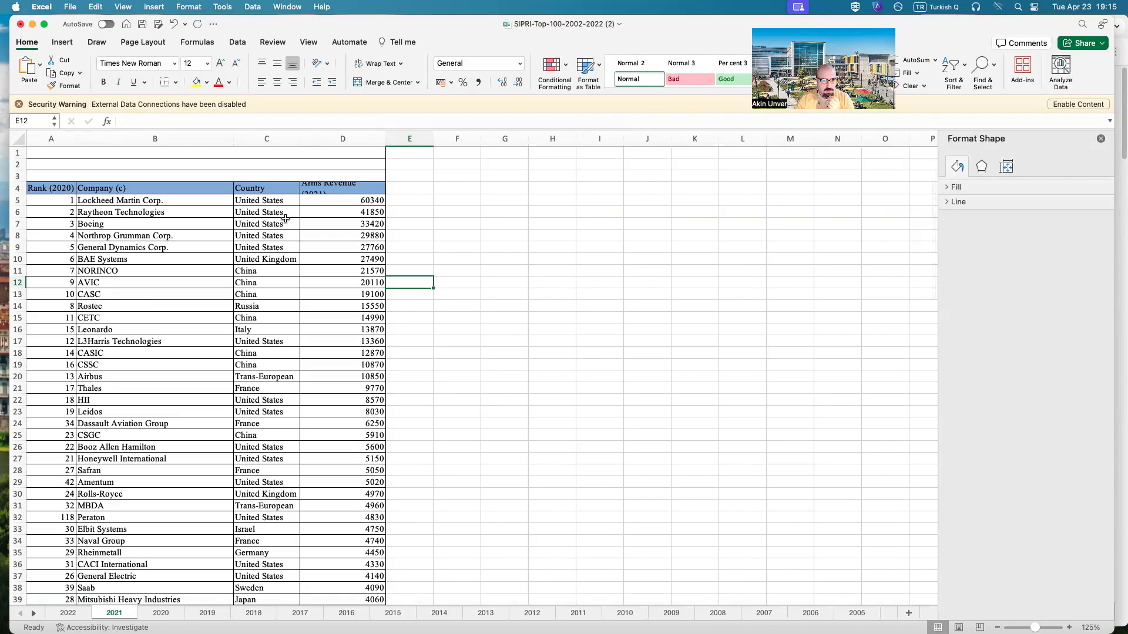
- Try to cut the Country column out of the 2021 table
{"action": "left_click", "coordinate": [360, 201]}
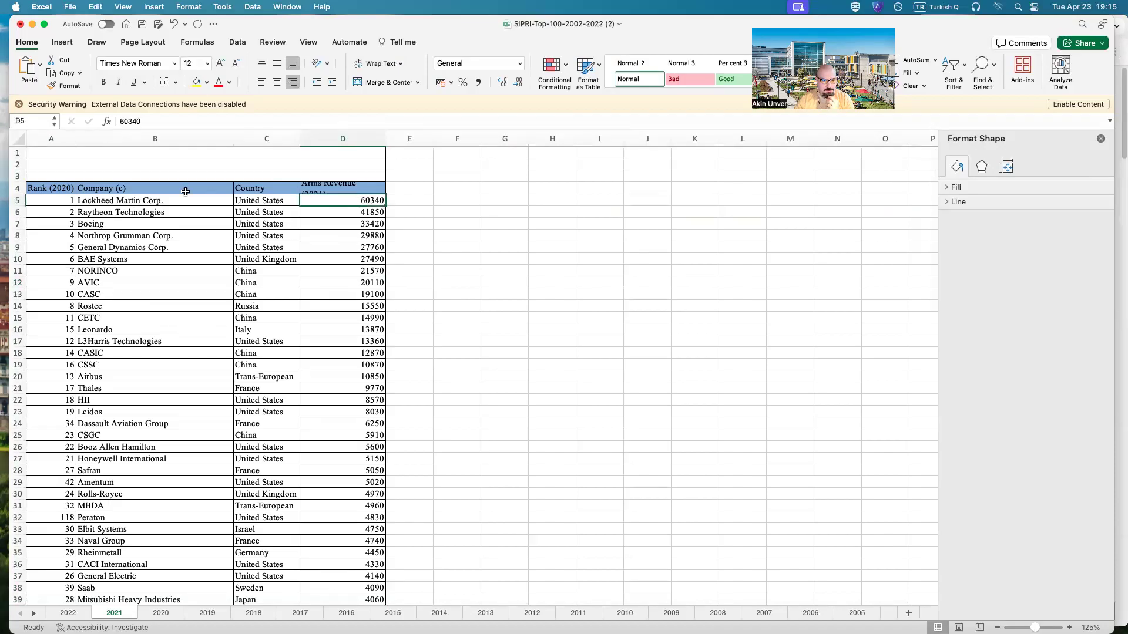
{"action": "left_click", "coordinate": [276, 141]}
{"action": "right_click", "coordinate": [277, 143]}
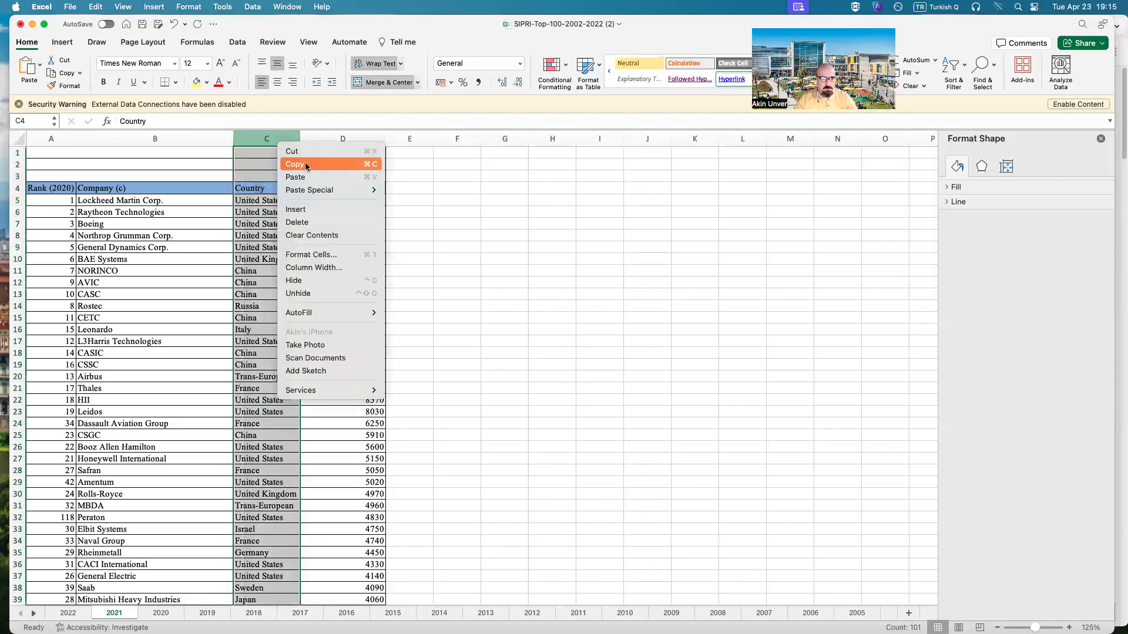
{"action": "left_click", "coordinate": [308, 151]}
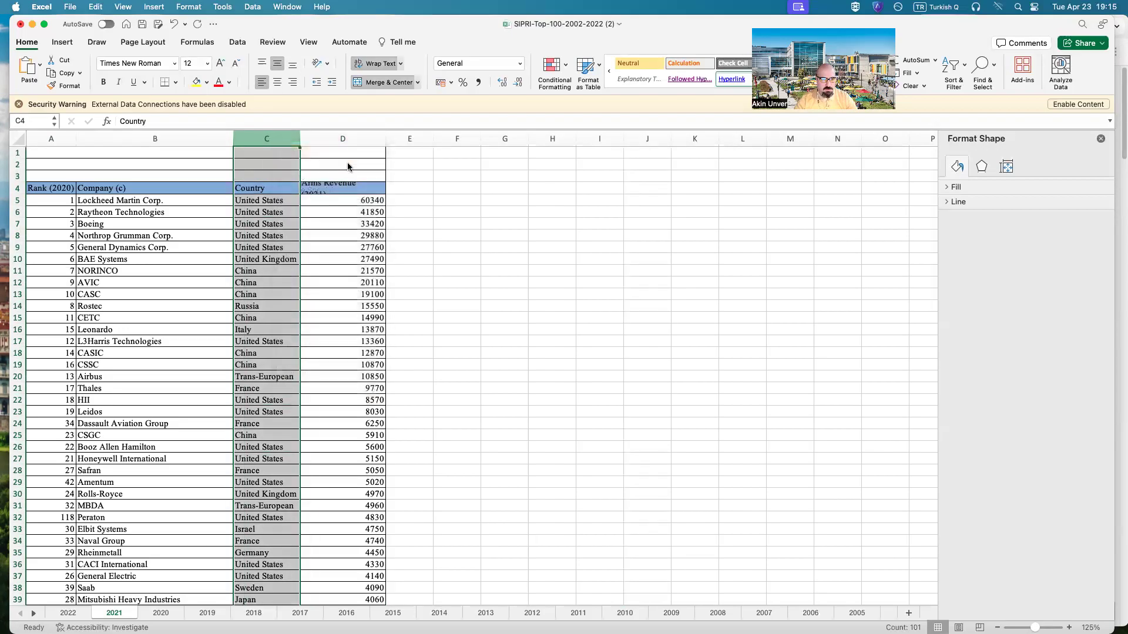
{"action": "left_click", "coordinate": [584, 246]}
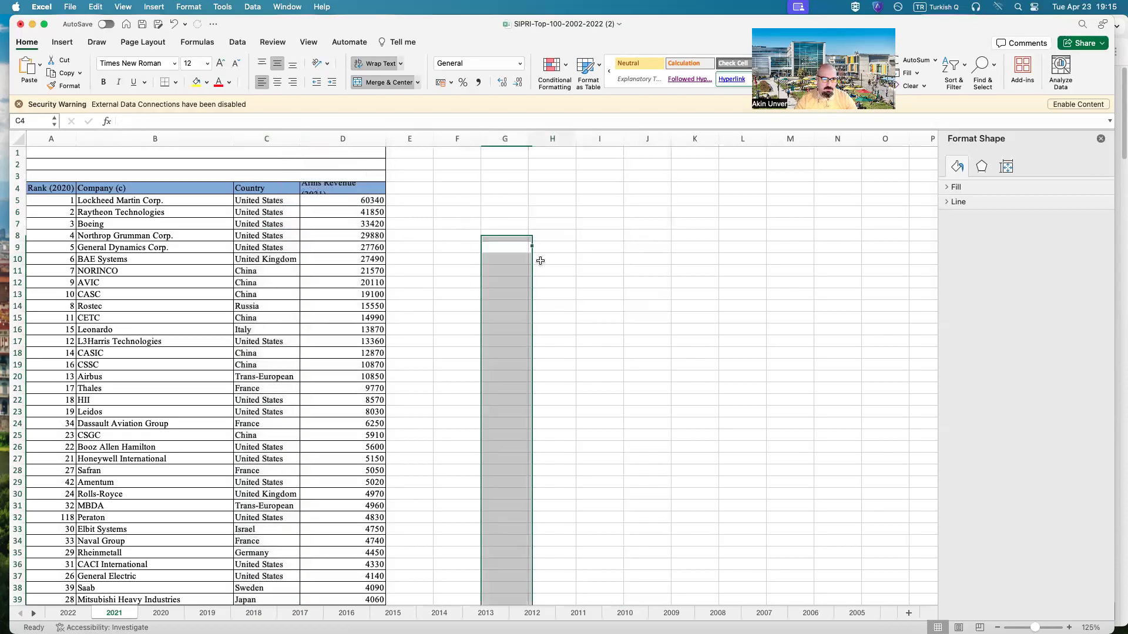
{"action": "left_click", "coordinate": [552, 258]}
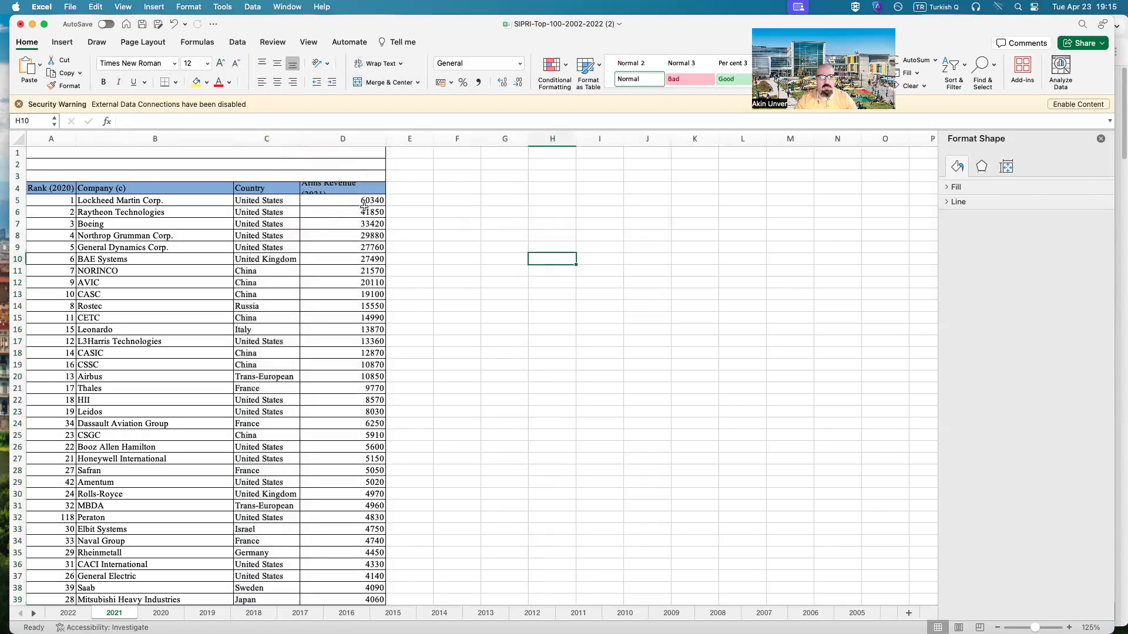
- Preview the recommended charts for rows 5 to 30 of the 2021 table across columns A to D
{"action": "left_click", "coordinate": [326, 186]}
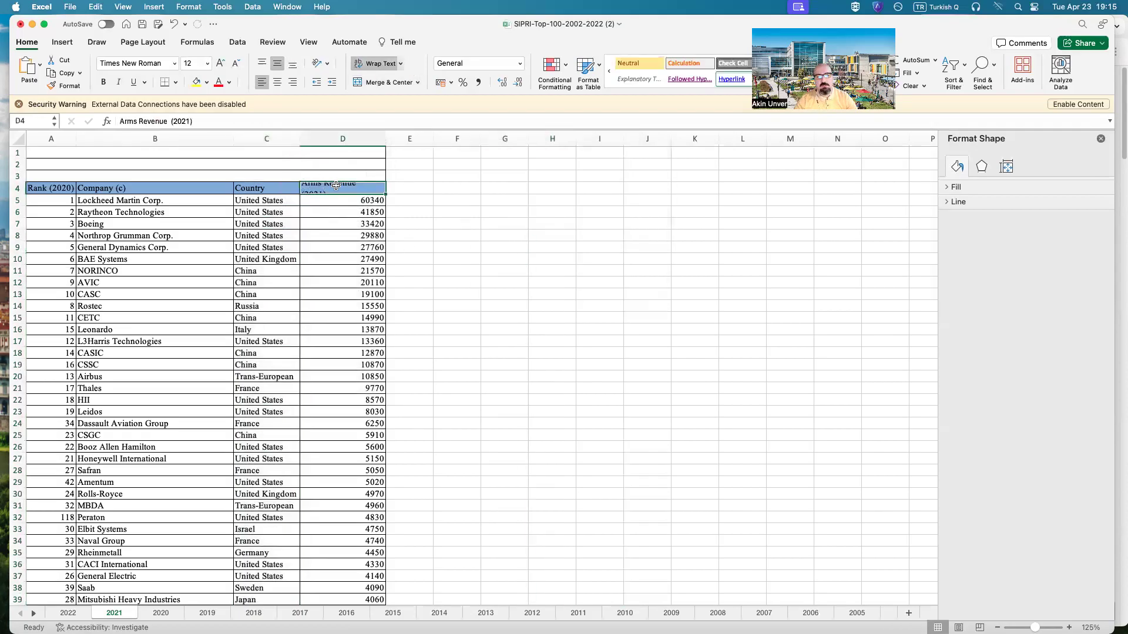
{"action": "left_click", "coordinate": [368, 200]}
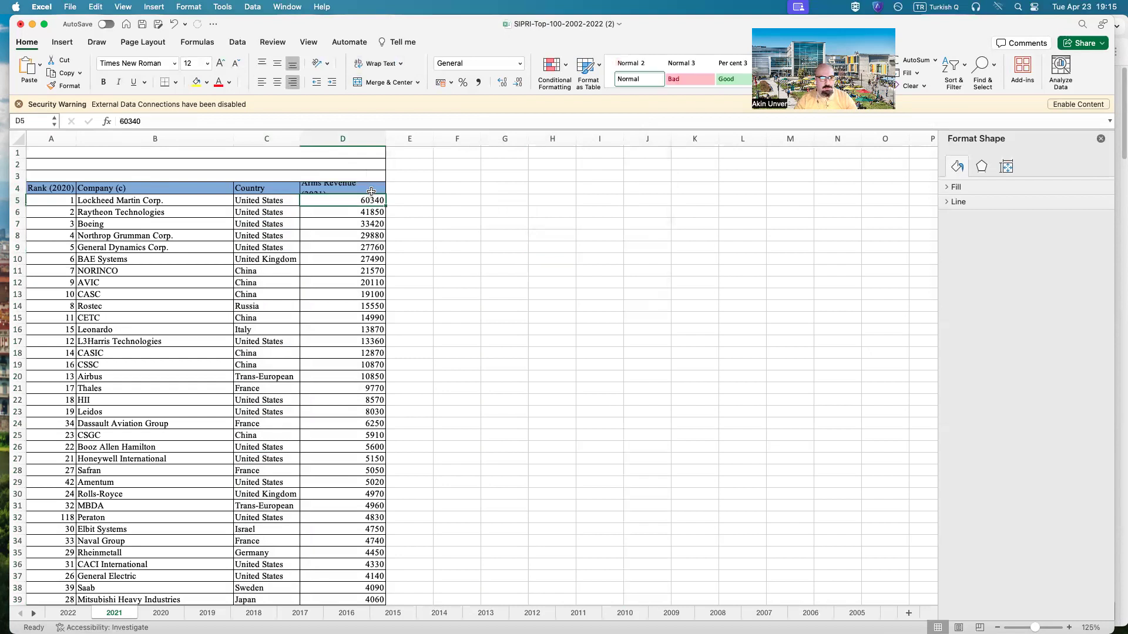
{"action": "left_click_drag", "start_coordinate": [316, 201], "coordinate": [45, 490]}
{"action": "left_click", "coordinate": [62, 41]}
{"action": "left_click", "coordinate": [393, 61]}
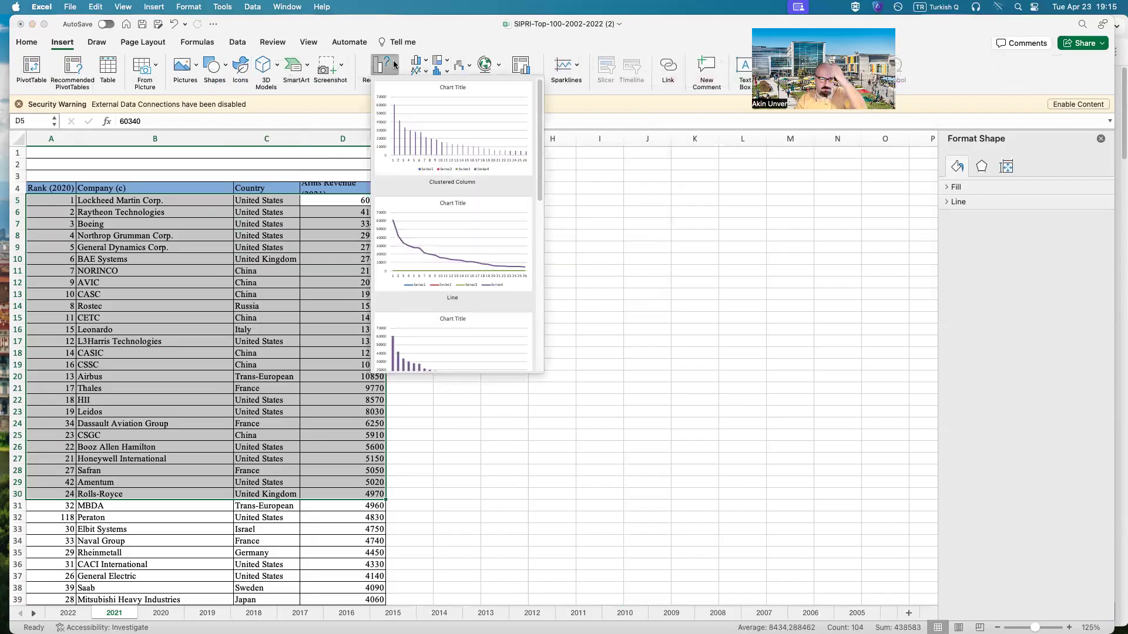
{"action": "scroll", "coordinate": [501, 259], "scroll_direction": "down", "scroll_amount": 2}
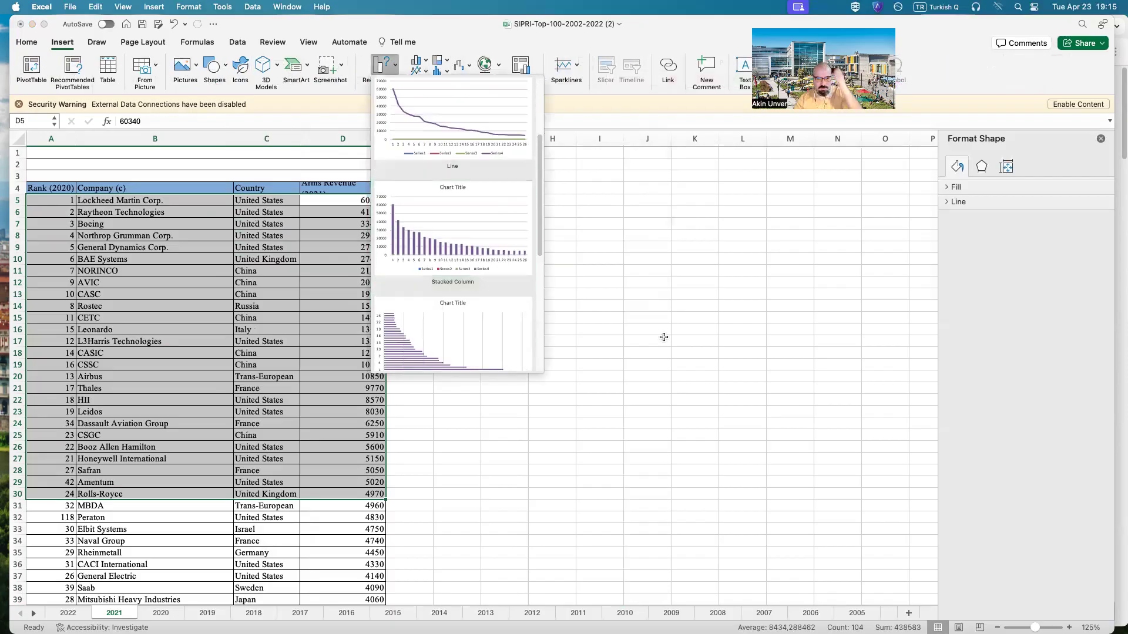
{"action": "scroll", "coordinate": [470, 306], "scroll_direction": "down", "scroll_amount": 2}
{"action": "left_click", "coordinate": [504, 299]}
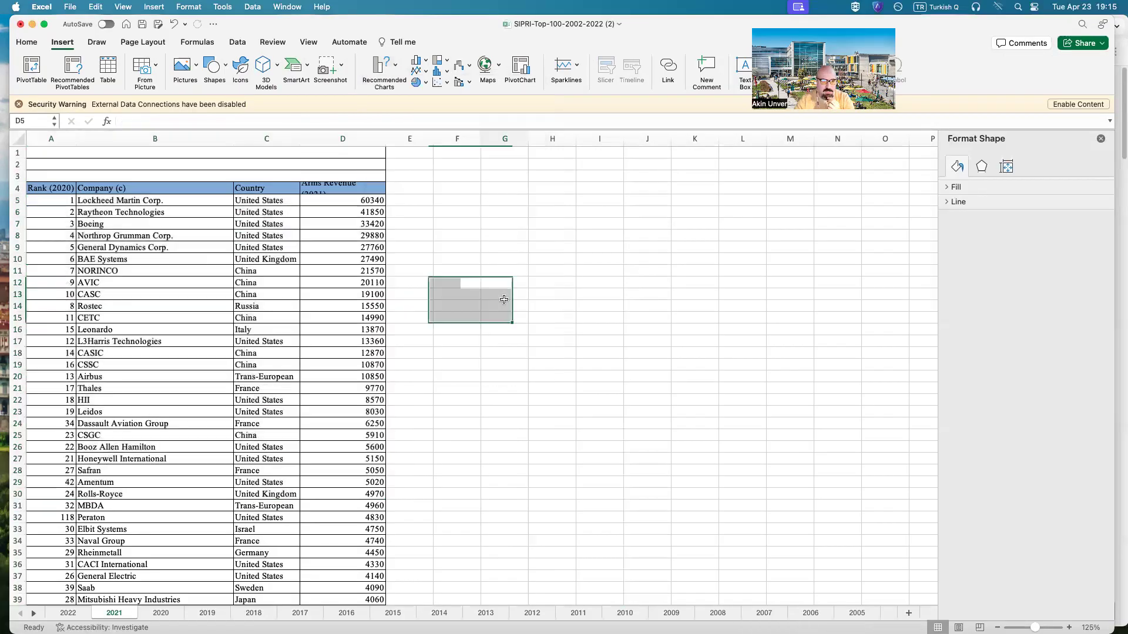
- Copy the Company column of the 2021 table into column F
{"action": "left_click", "coordinate": [155, 139]}
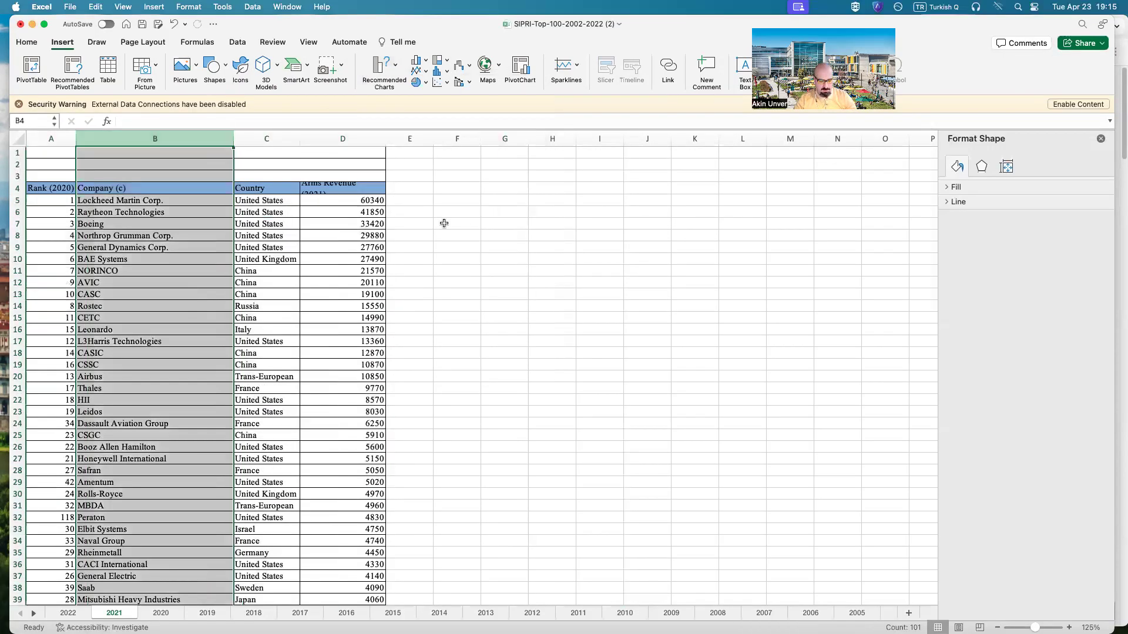
{"action": "key", "text": "super+c"}
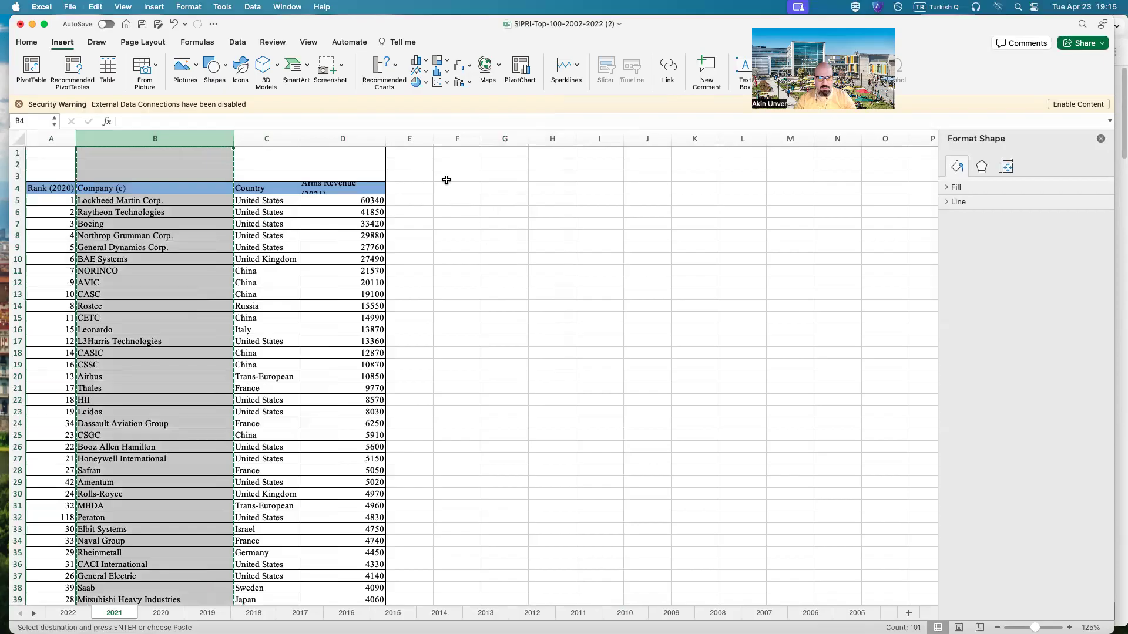
{"action": "left_click", "coordinate": [457, 151]}
{"action": "key", "text": "super+v"}
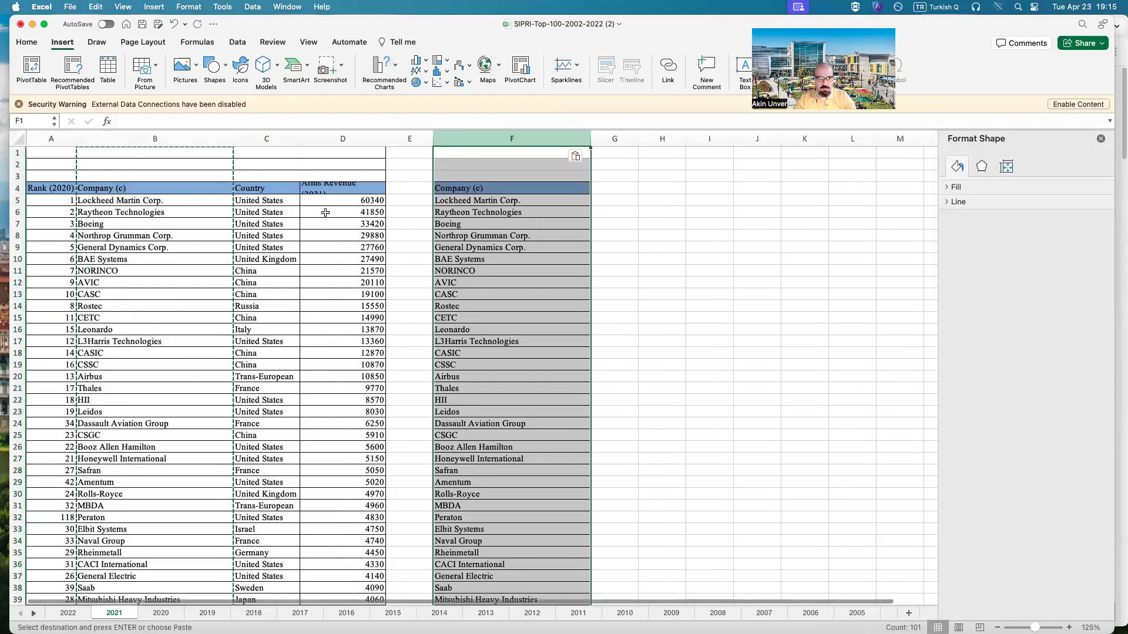
- Copy the Arms Revenue (2021) column into column G beside the copied company names
{"action": "left_click", "coordinate": [363, 188]}
{"action": "left_click", "coordinate": [361, 140]}
{"action": "key", "text": "super+c"}
{"action": "left_click", "coordinate": [614, 141]}
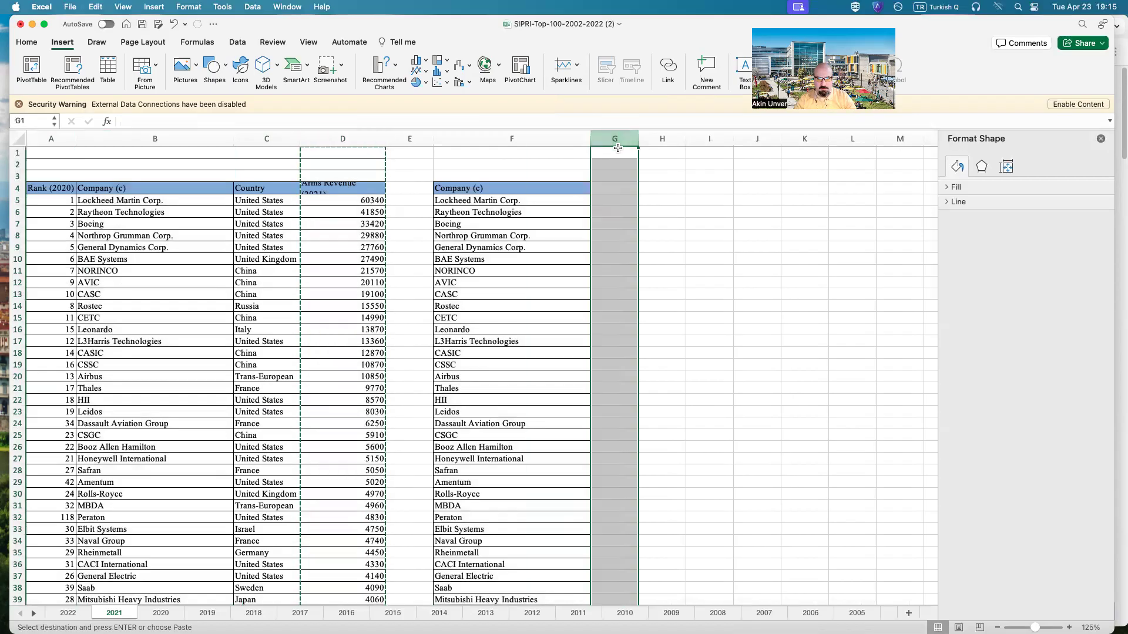
{"action": "key", "text": "super+v"}
{"action": "left_click", "coordinate": [733, 265]}
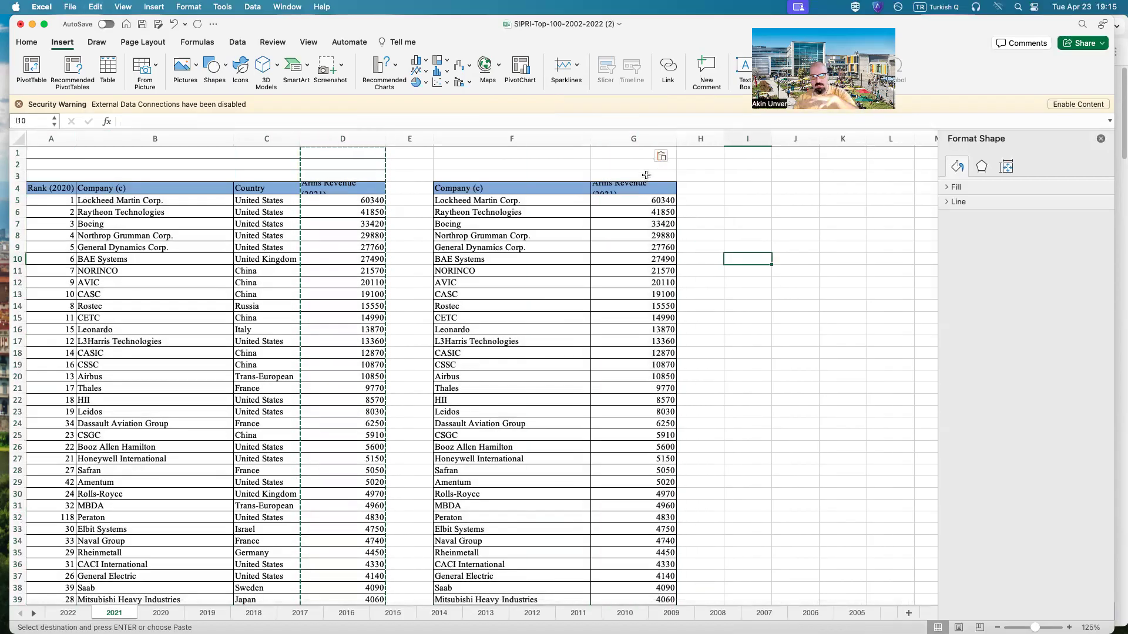
{"action": "left_click", "coordinate": [615, 179]}
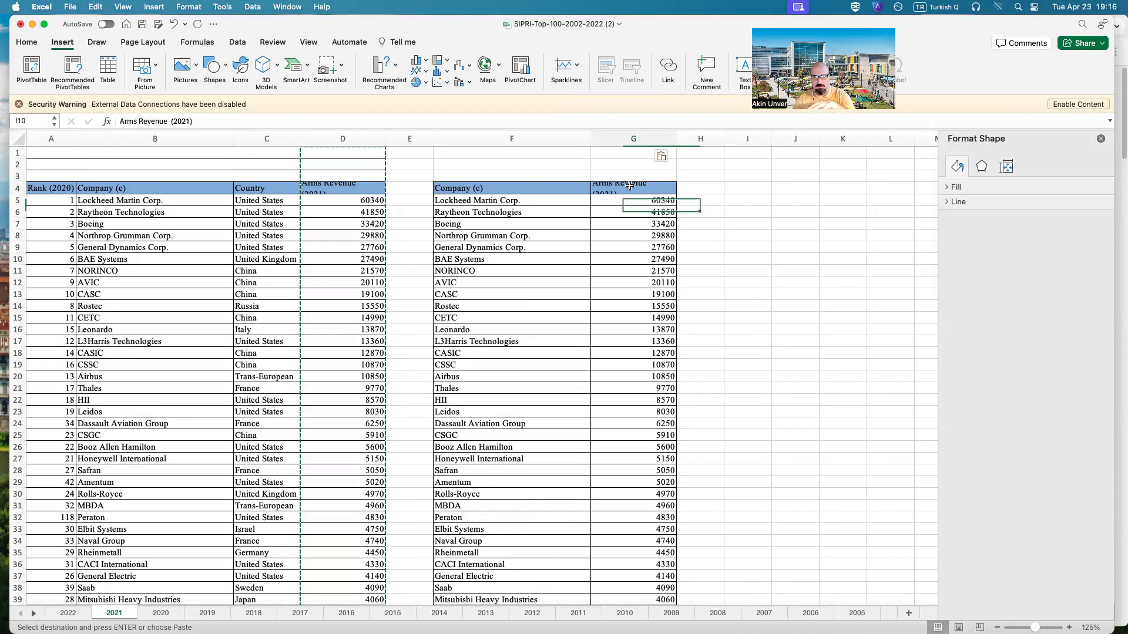
{"action": "left_click", "coordinate": [793, 259]}
- Insert a recommended clustered column chart from the copied companies and arms revenues in F5:G30
{"action": "left_click_drag", "start_coordinate": [504, 200], "coordinate": [656, 497]}
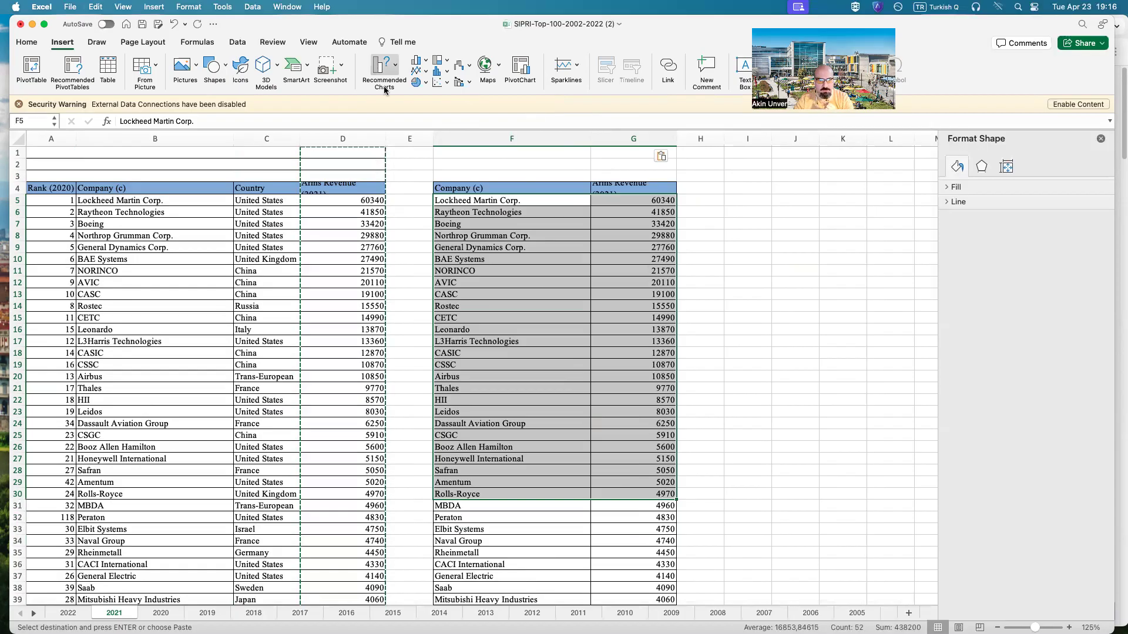
{"action": "left_click", "coordinate": [442, 61]}
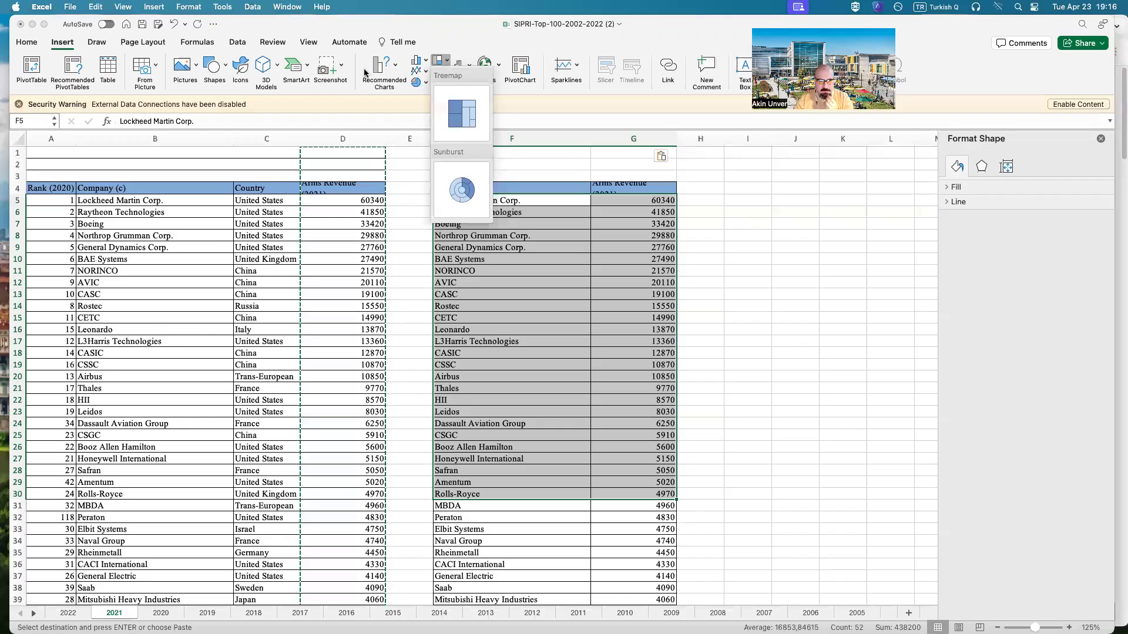
{"action": "left_click", "coordinate": [392, 65]}
{"action": "scroll", "coordinate": [432, 209], "scroll_direction": "down", "scroll_amount": 2}
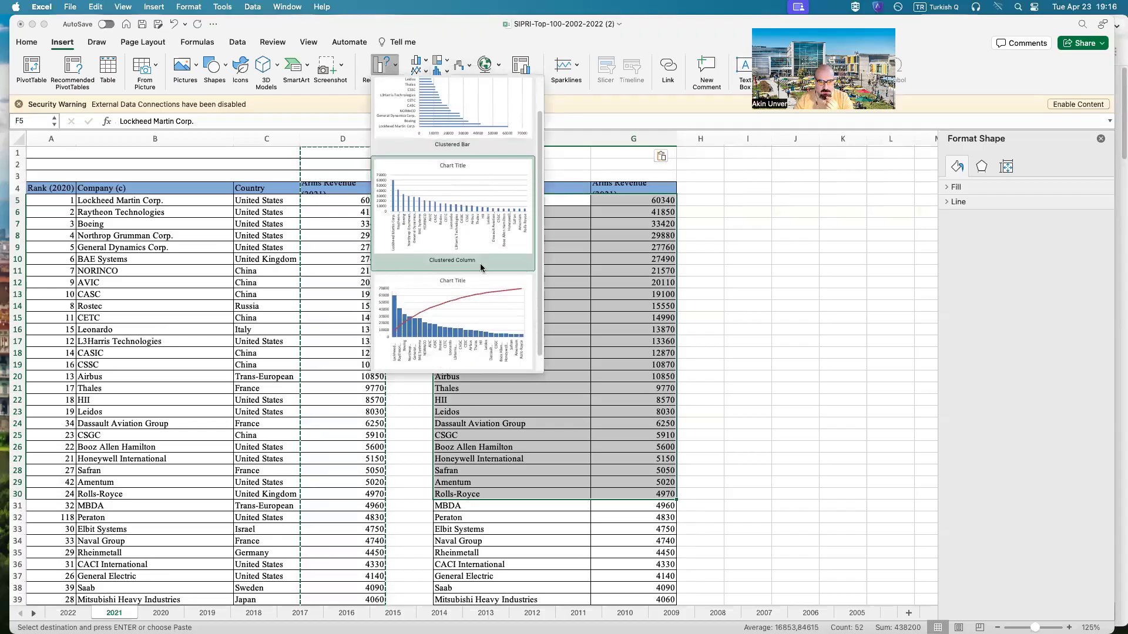
{"action": "left_click", "coordinate": [431, 210]}
- Enlarge the column chart and place it beside the copied columns, starting at column H, so it no longer covers the data
{"action": "left_click_drag", "start_coordinate": [615, 295], "coordinate": [864, 205]}
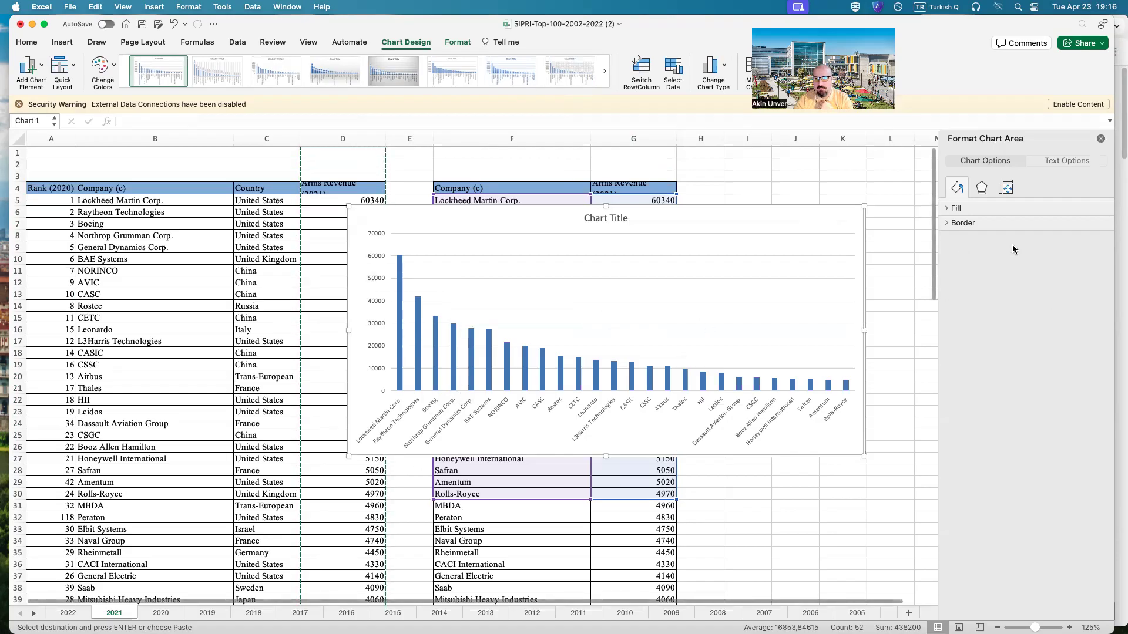
{"action": "left_click", "coordinate": [1101, 139]}
{"action": "left_click_drag", "start_coordinate": [790, 210], "coordinate": [1022, 181]}
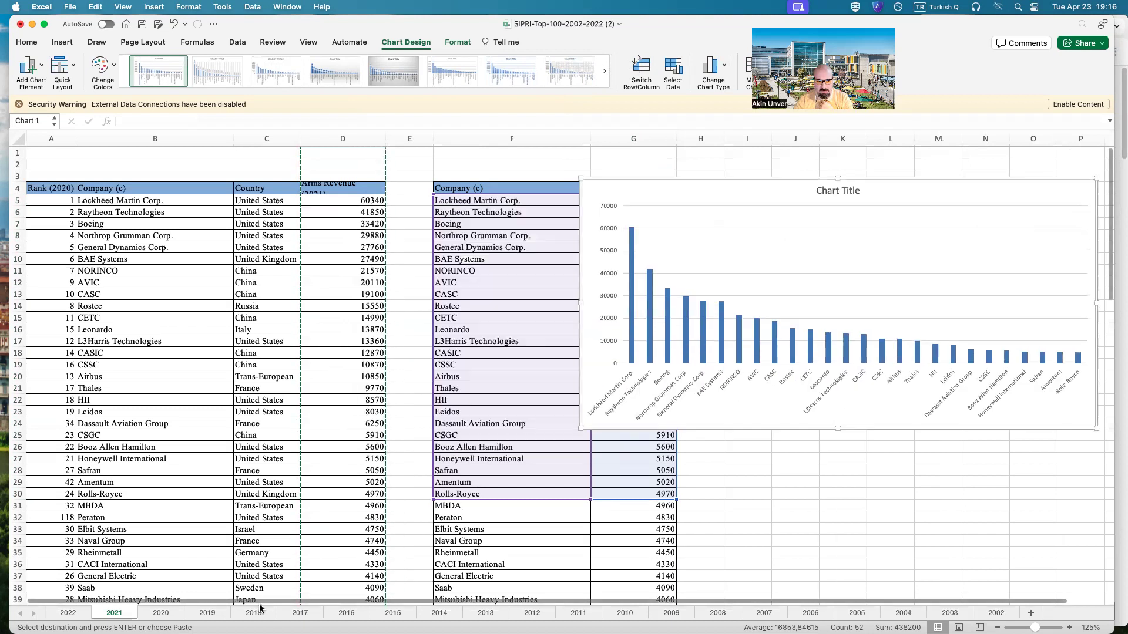
{"action": "scroll", "coordinate": [294, 599], "scroll_direction": "right", "scroll_amount": 1}
{"action": "left_click_drag", "start_coordinate": [546, 178], "coordinate": [649, 155]}
- Set the column chart's title to "Largest Defense Companies by Arms Revenues 2021" and close the title formatting options
{"action": "double_click", "coordinate": [863, 169]}
{"action": "triple_click", "coordinate": [863, 168]}
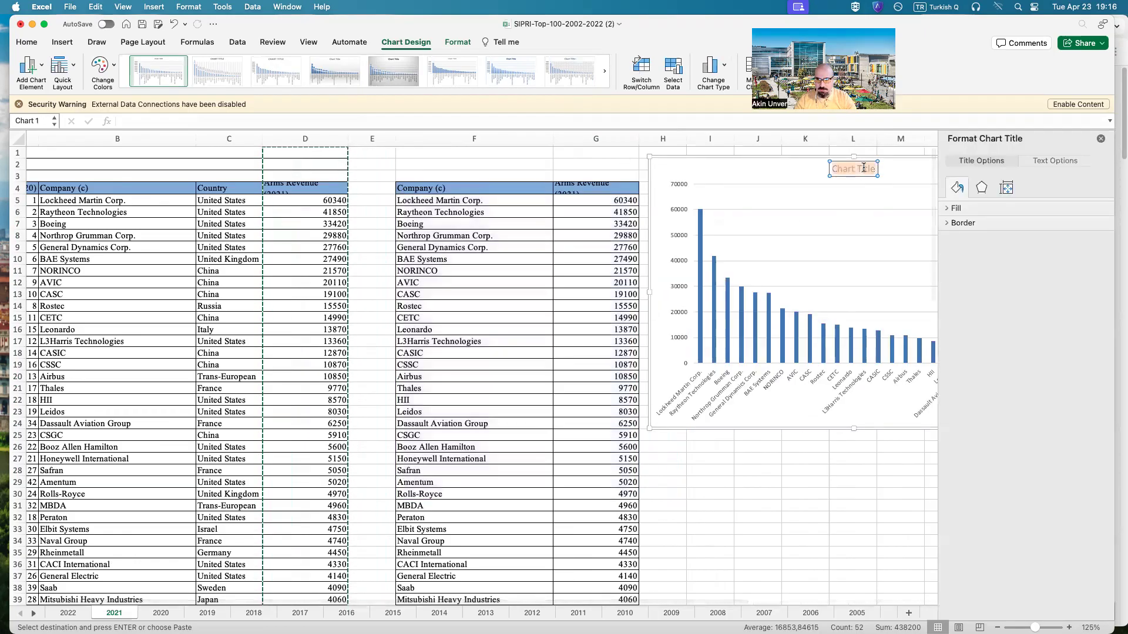
{"action": "type", "text": "Largest"}
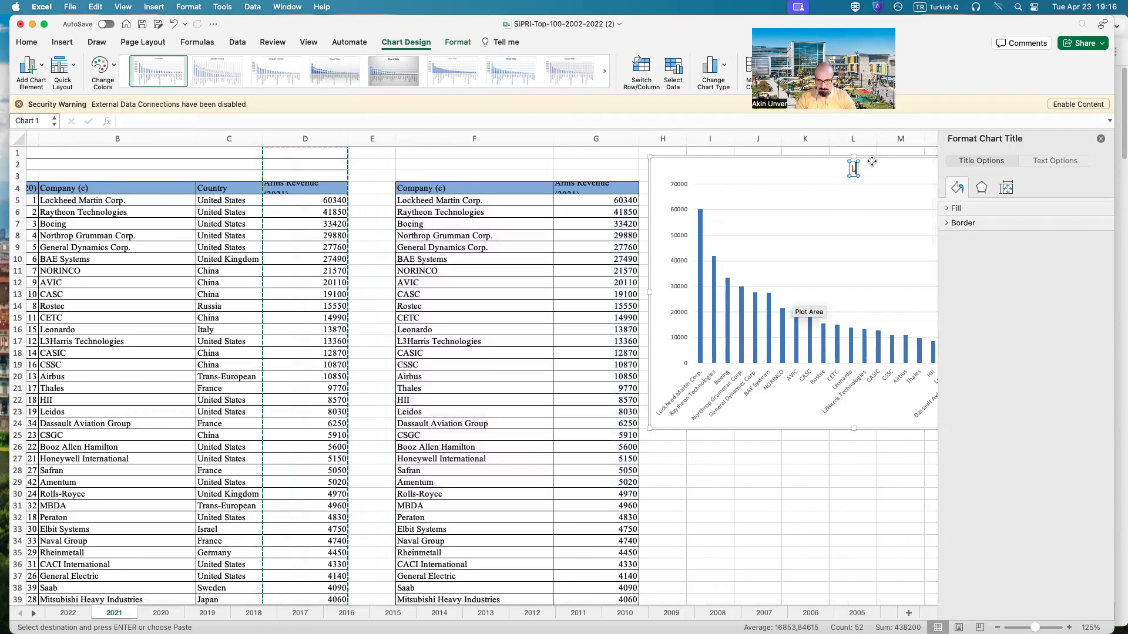
{"action": "type", "text": " Defense Companies by A"}
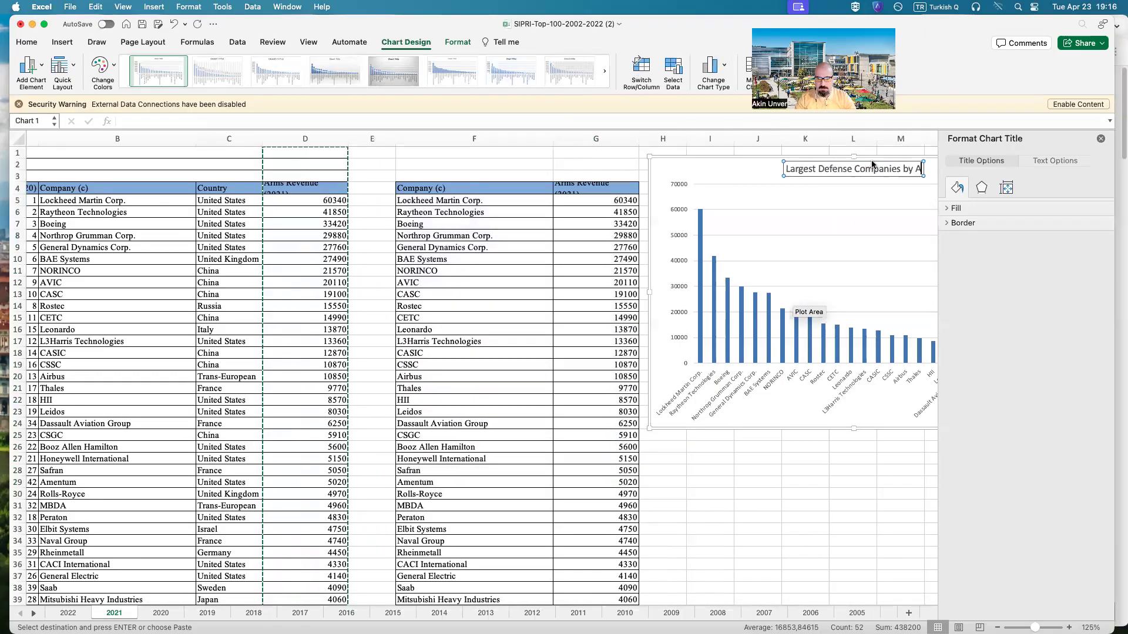
{"action": "type", "text": "rms Revenues"}
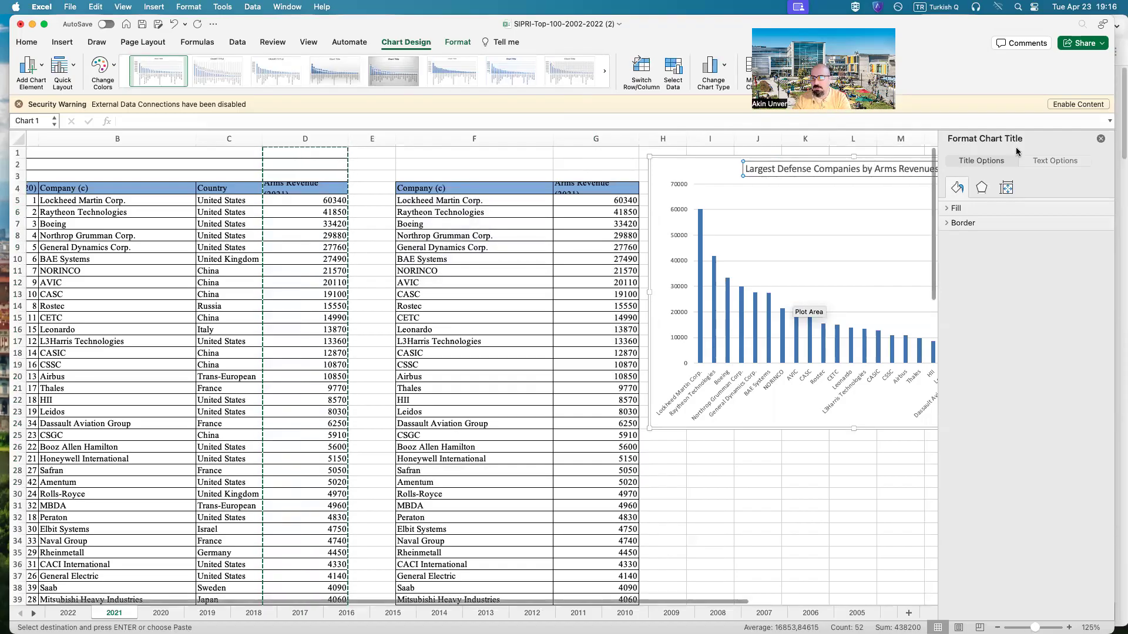
{"action": "left_click", "coordinate": [1101, 138]}
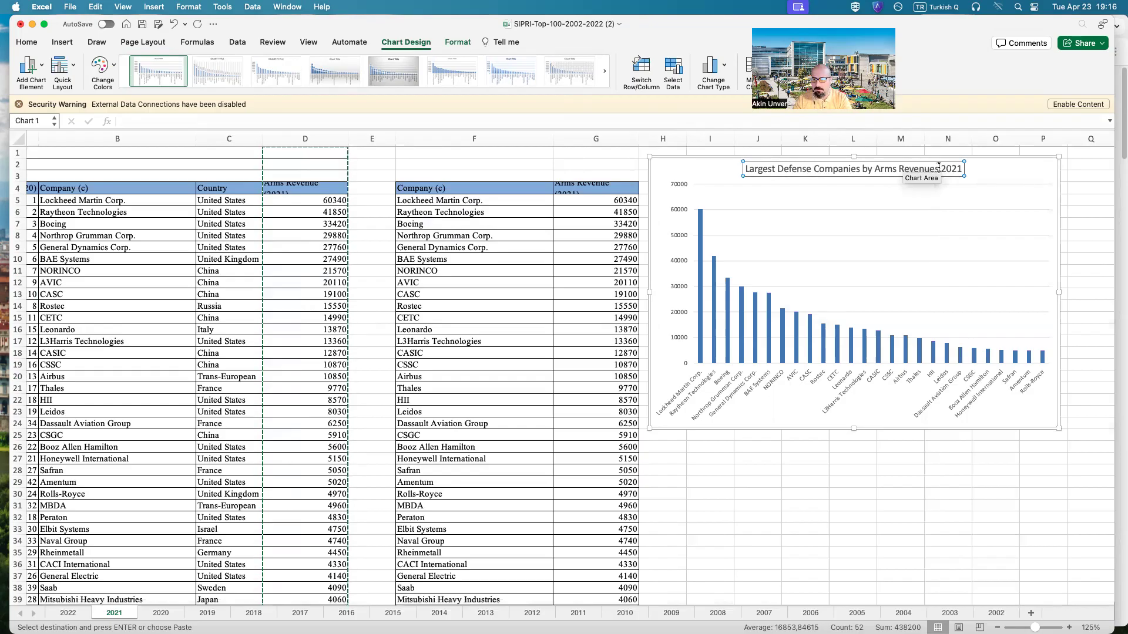
- Correct the column chart's title to "Largest Defense Companies by Arms Revenue 2021" and deselect the chart
{"action": "key", "text": "BackSpace"}
{"action": "left_click", "coordinate": [769, 505]}
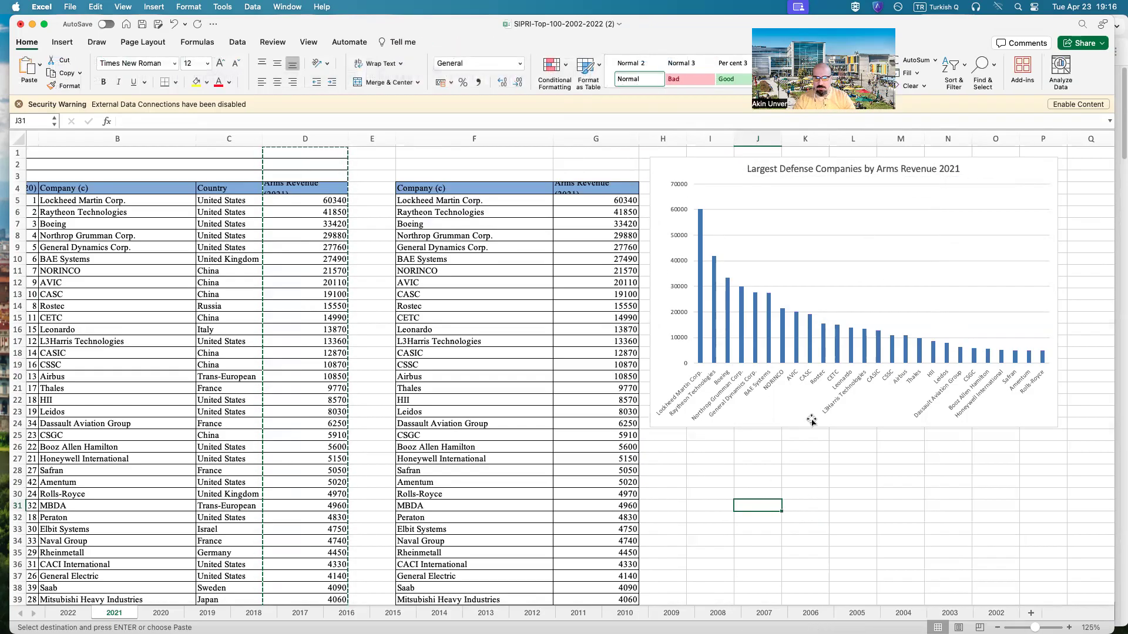
{"action": "left_click", "coordinate": [851, 495]}
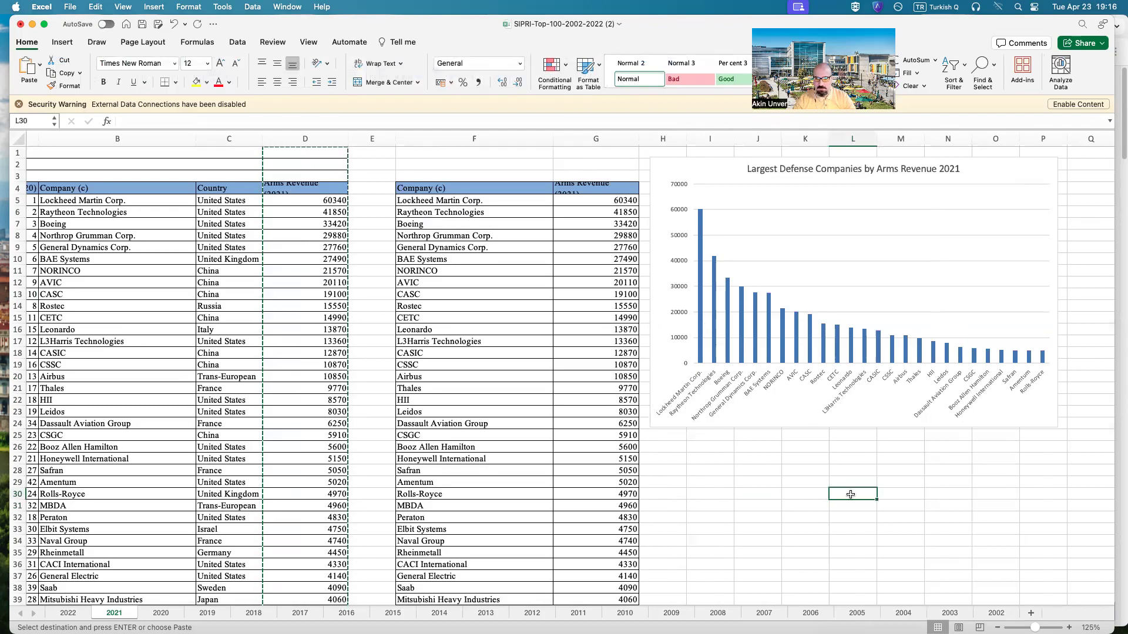
- Look through the copied companies and arms revenues down to row 104 and return to the start of the list
{"action": "scroll", "coordinate": [778, 517], "scroll_direction": "down", "scroll_amount": 15}
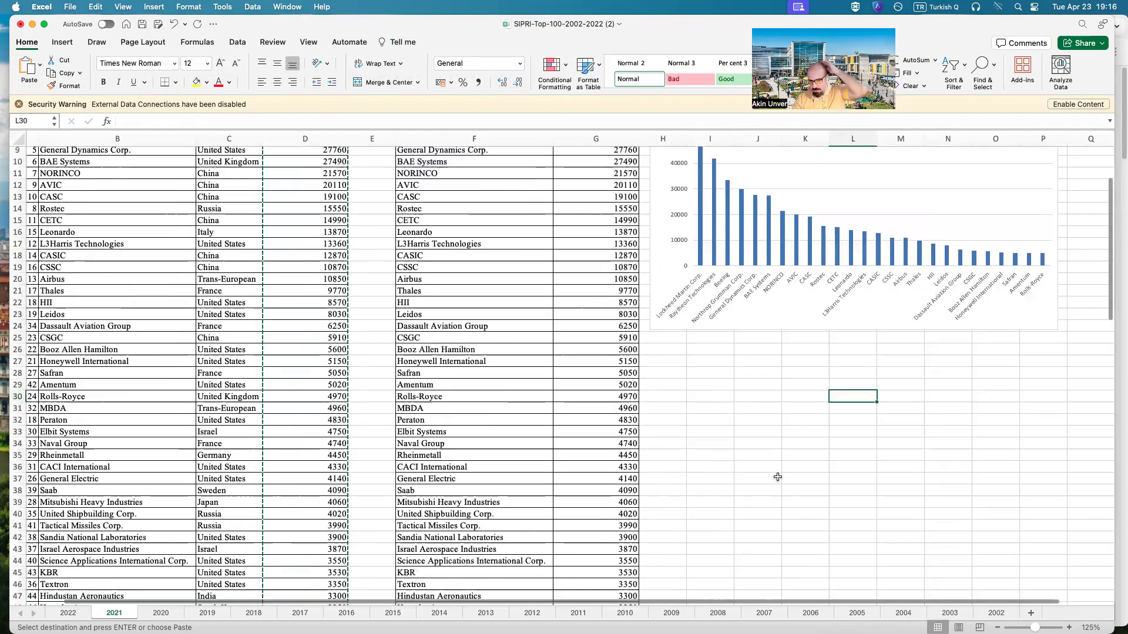
{"action": "scroll", "coordinate": [694, 491], "scroll_direction": "down", "scroll_amount": 11}
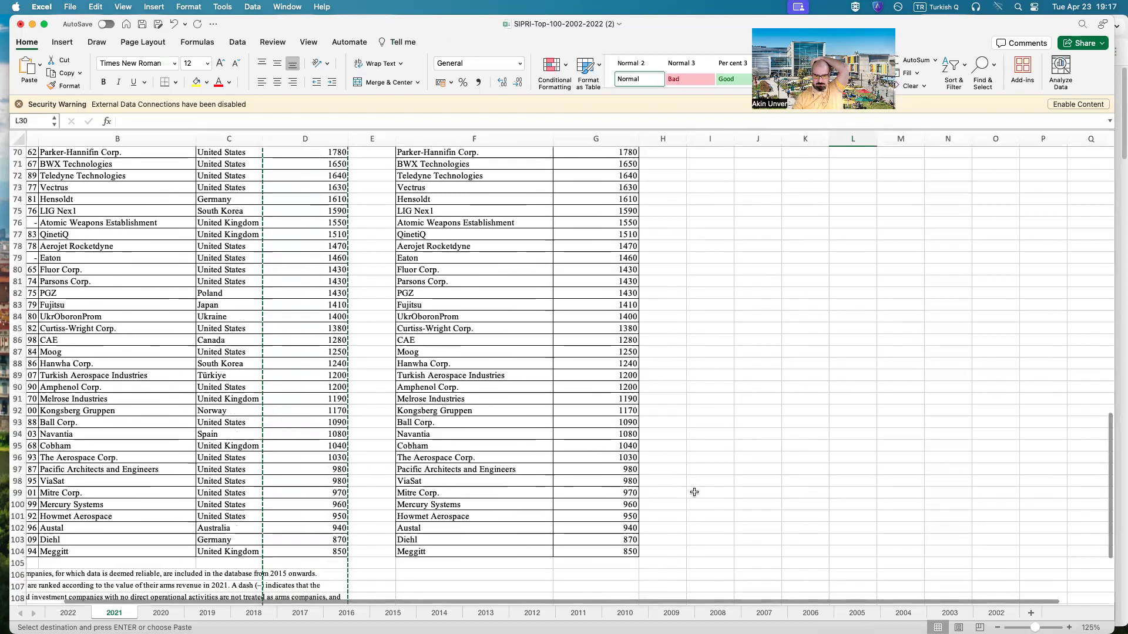
{"action": "scroll", "coordinate": [82, 414], "scroll_direction": "up", "scroll_amount": 11}
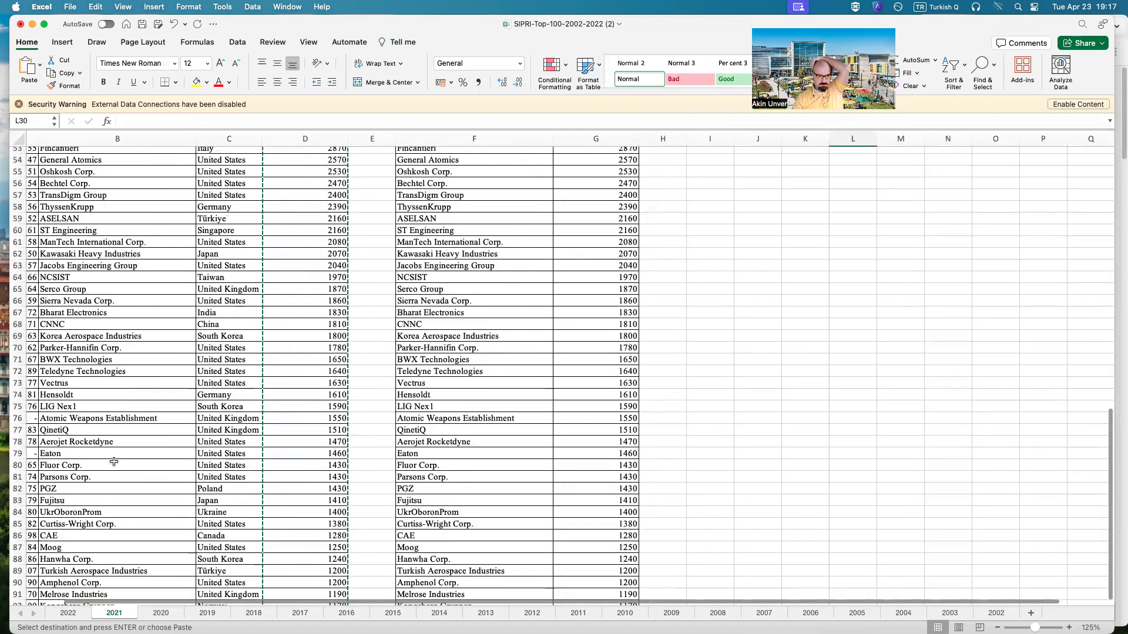
{"action": "scroll", "coordinate": [993, 380], "scroll_direction": "up", "scroll_amount": 15}
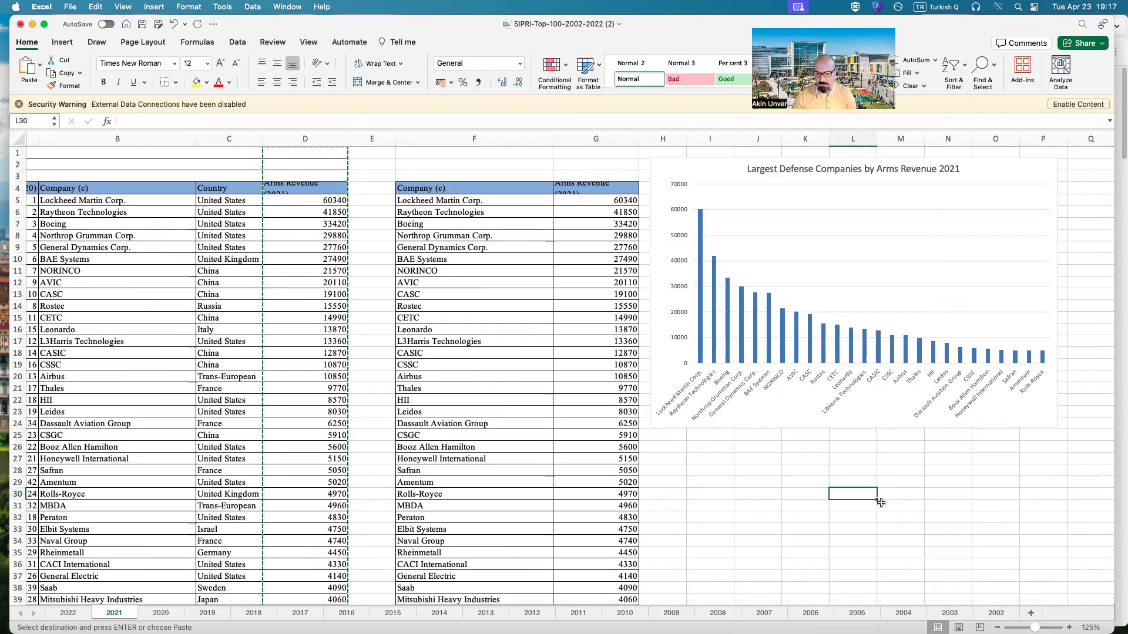
{"action": "scroll", "coordinate": [916, 548], "scroll_direction": "down", "scroll_amount": 4}
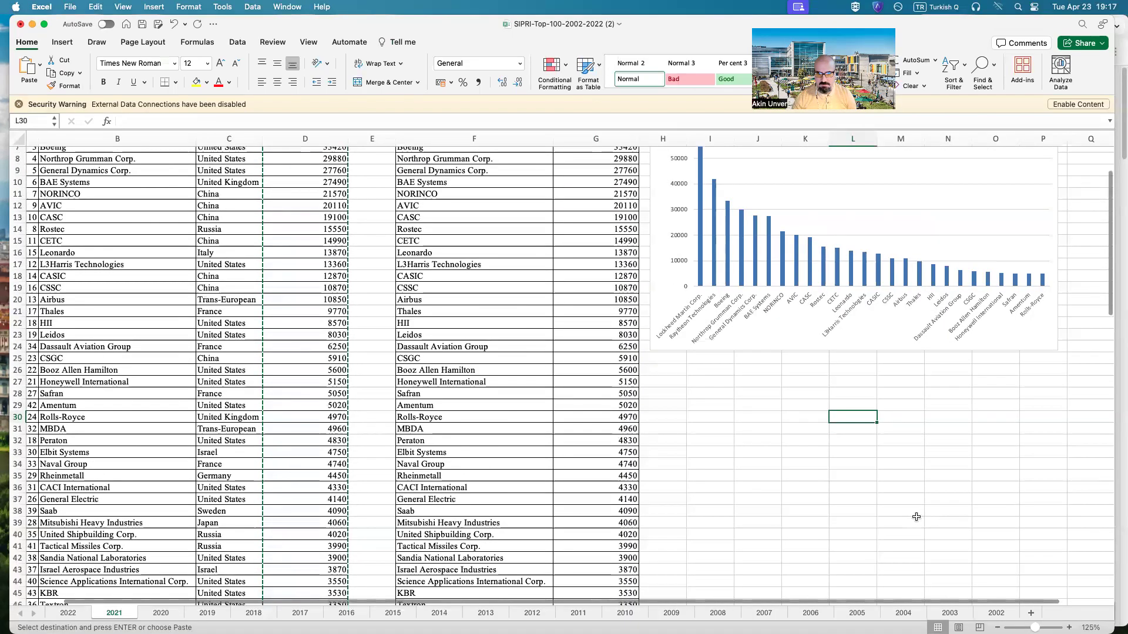
{"action": "scroll", "coordinate": [917, 517], "scroll_direction": "up", "scroll_amount": 4}
{"action": "left_click", "coordinate": [676, 453]}
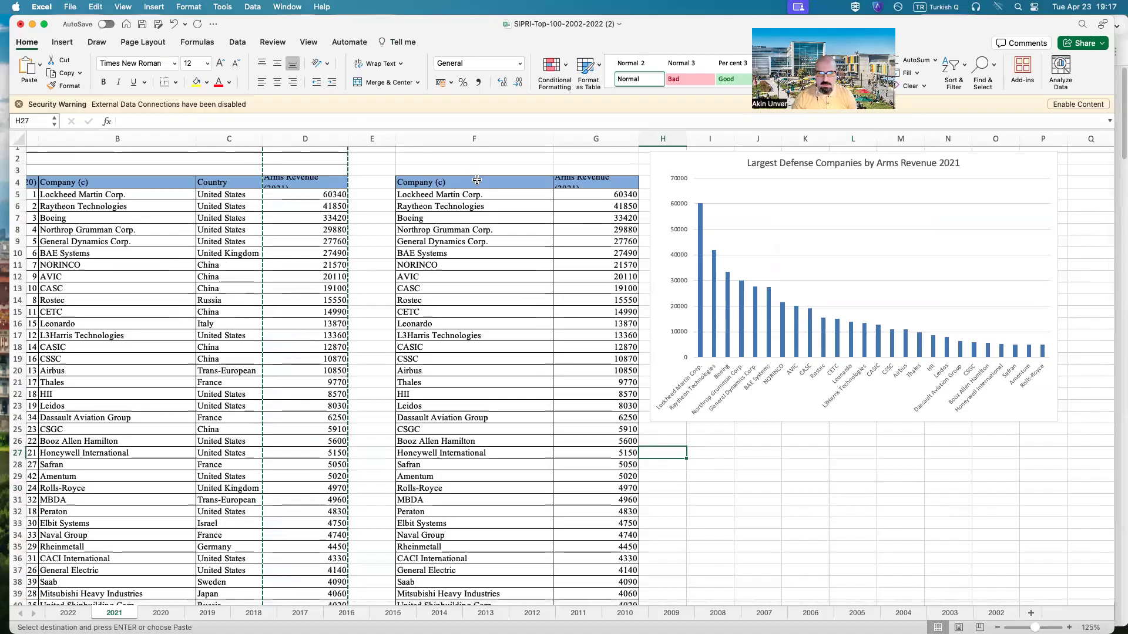
- Insert a histogram from all the copied companies and arms revenues in F5:G104
{"action": "left_click_drag", "start_coordinate": [464, 195], "coordinate": [635, 596]}
{"action": "left_click_drag", "start_coordinate": [588, 463], "coordinate": [604, 585]}
{"action": "left_click", "coordinate": [65, 43]}
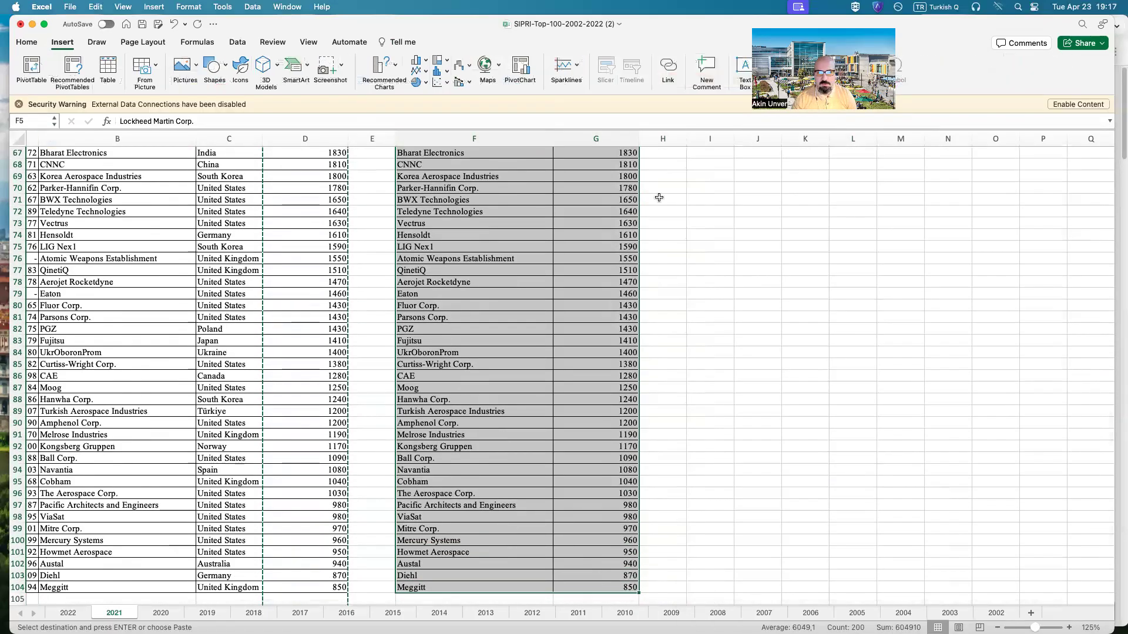
{"action": "left_click", "coordinate": [437, 71]}
{"action": "left_click", "coordinate": [448, 115]}
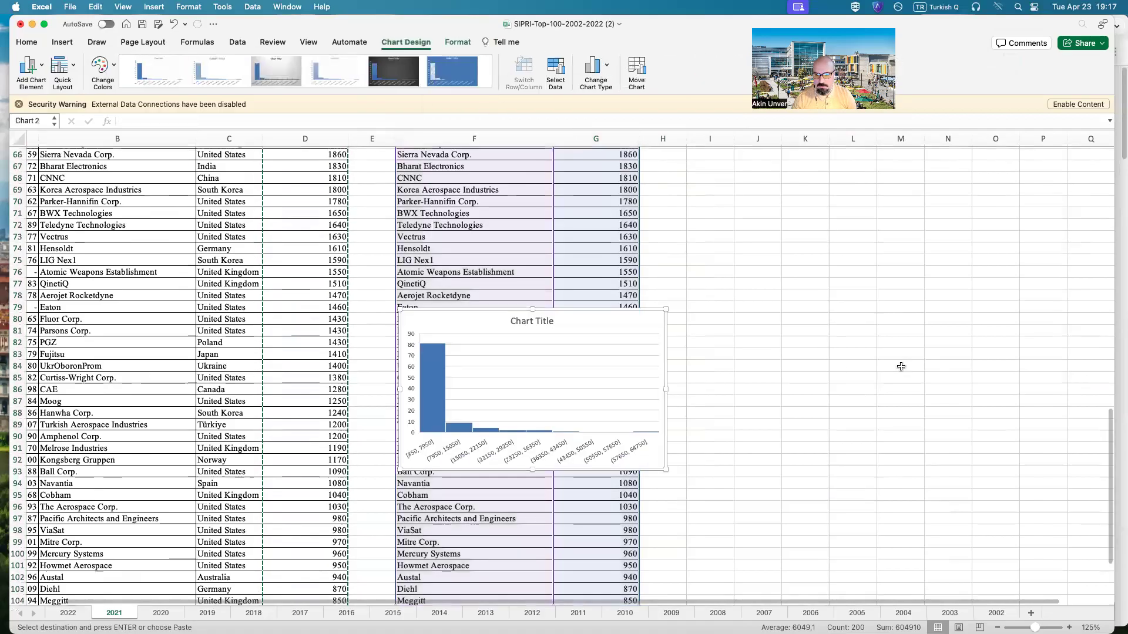
- Place the histogram directly below the column chart and enlarge it to match that chart's width
{"action": "scroll", "coordinate": [584, 518], "scroll_direction": "up", "scroll_amount": 1}
{"action": "left_click_drag", "start_coordinate": [587, 505], "coordinate": [871, 195]}
{"action": "scroll", "coordinate": [876, 257], "scroll_direction": "up", "scroll_amount": 7}
{"action": "scroll", "coordinate": [906, 417], "scroll_direction": "up", "scroll_amount": 3}
{"action": "left_click_drag", "start_coordinate": [853, 461], "coordinate": [723, 271]}
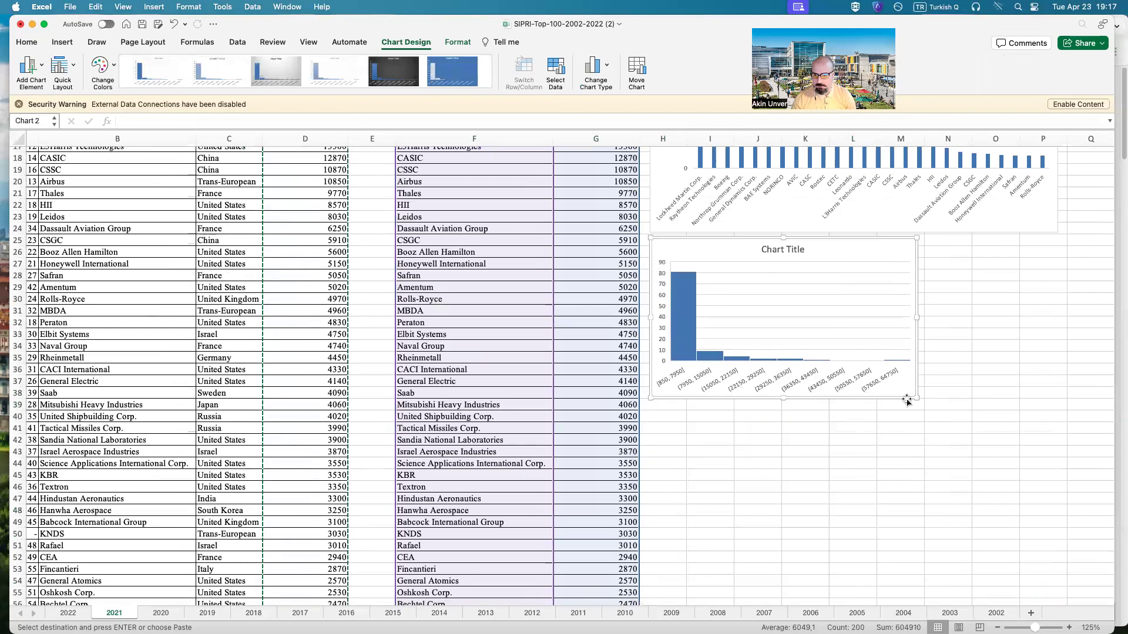
{"action": "left_click_drag", "start_coordinate": [914, 397], "coordinate": [1058, 534]}
- Set the histogram's title to "Histogram of Largest Defense Companies by Arms Revenue 2021" and close the title formatting options
{"action": "double_click", "coordinate": [857, 249]}
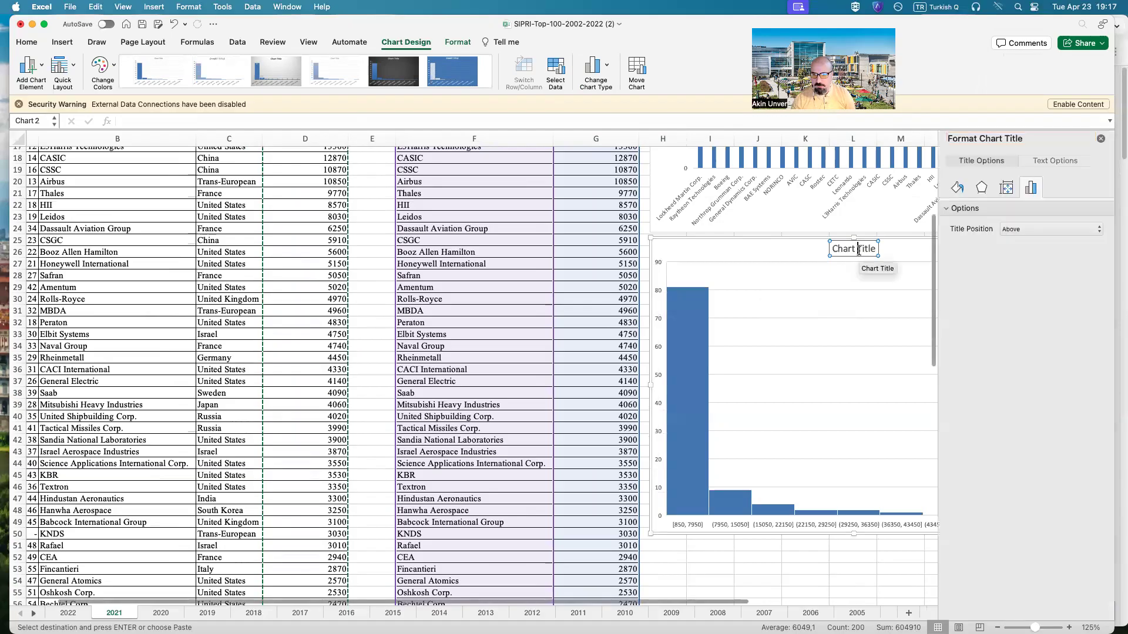
{"action": "triple_click", "coordinate": [859, 251]}
{"action": "type", "text": "Histo"}
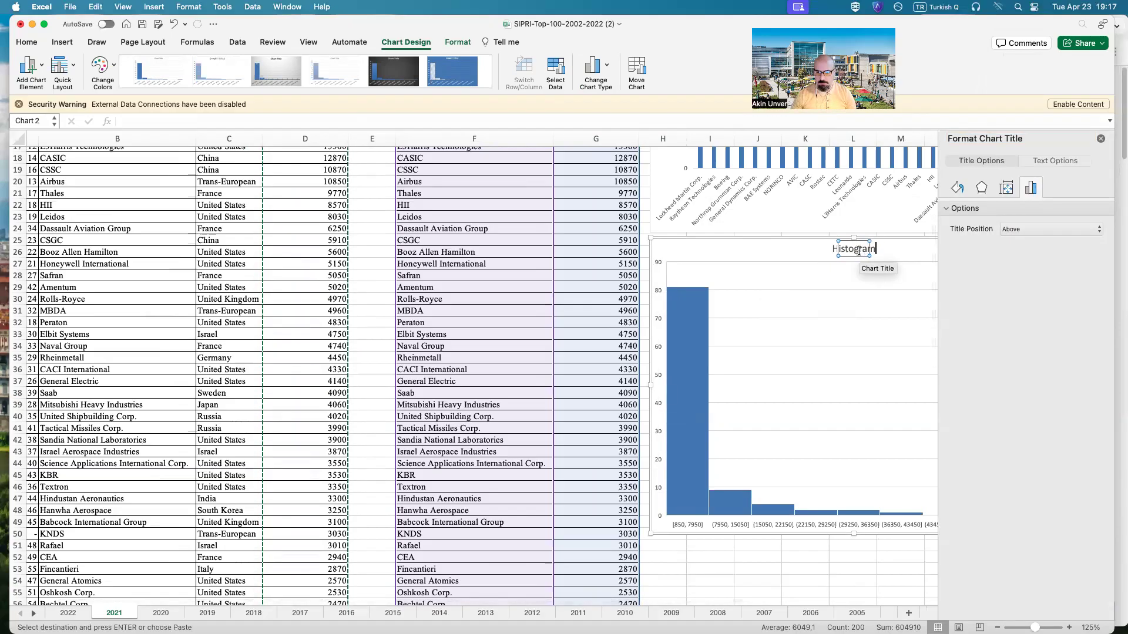
{"action": "type", "text": "gram"}
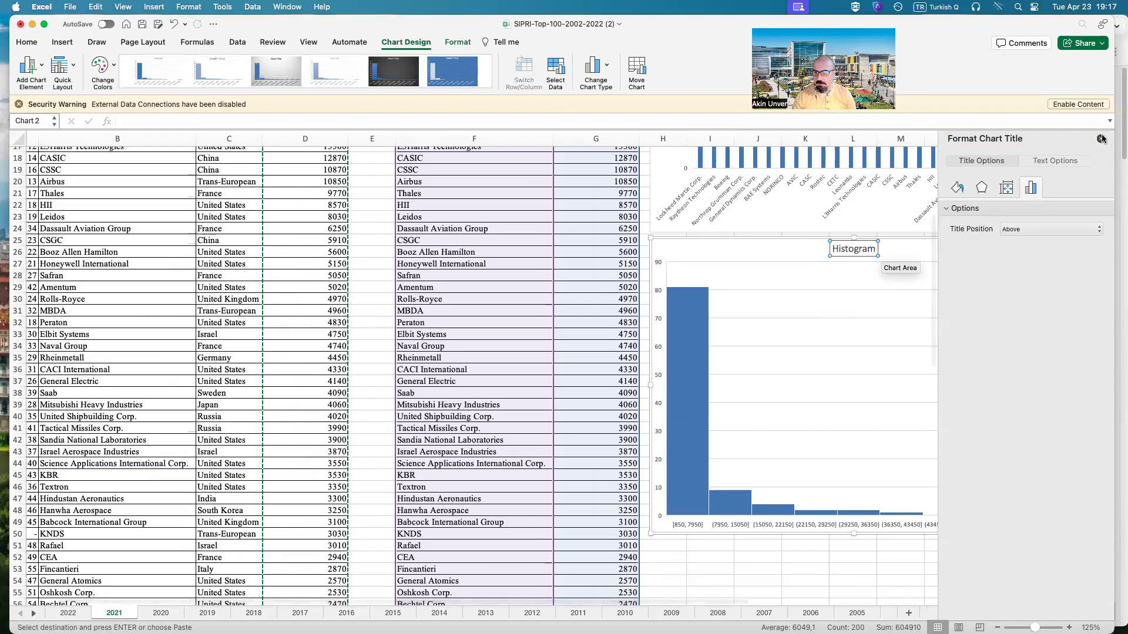
{"action": "left_click", "coordinate": [1100, 139]}
{"action": "type", "text": "cf Largest De"}
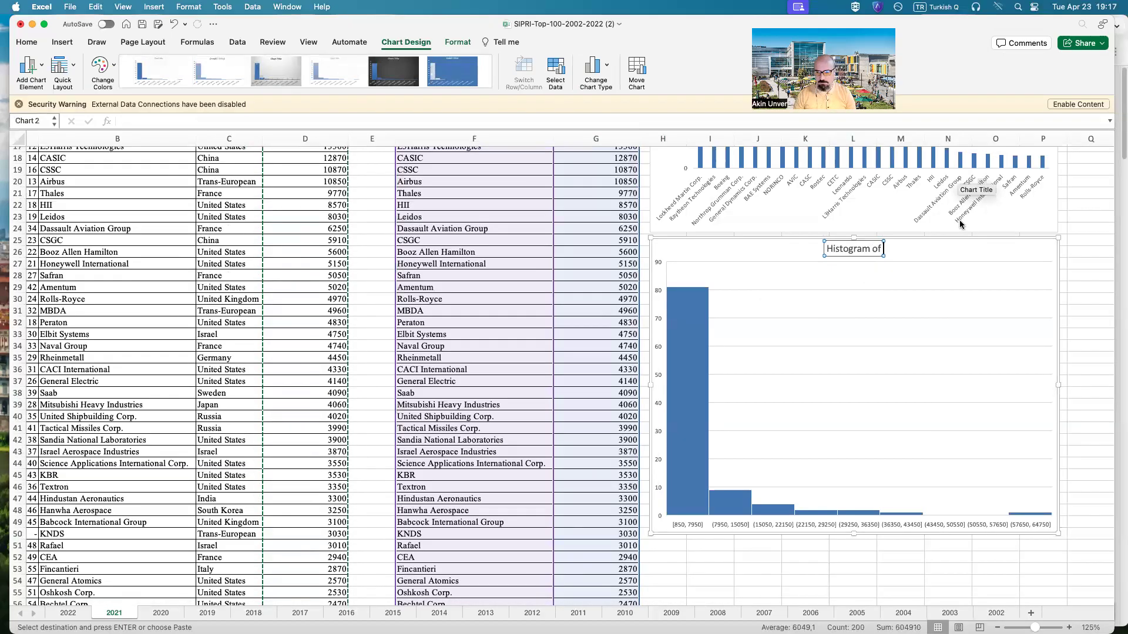
{"action": "type", "text": "fense COm"}
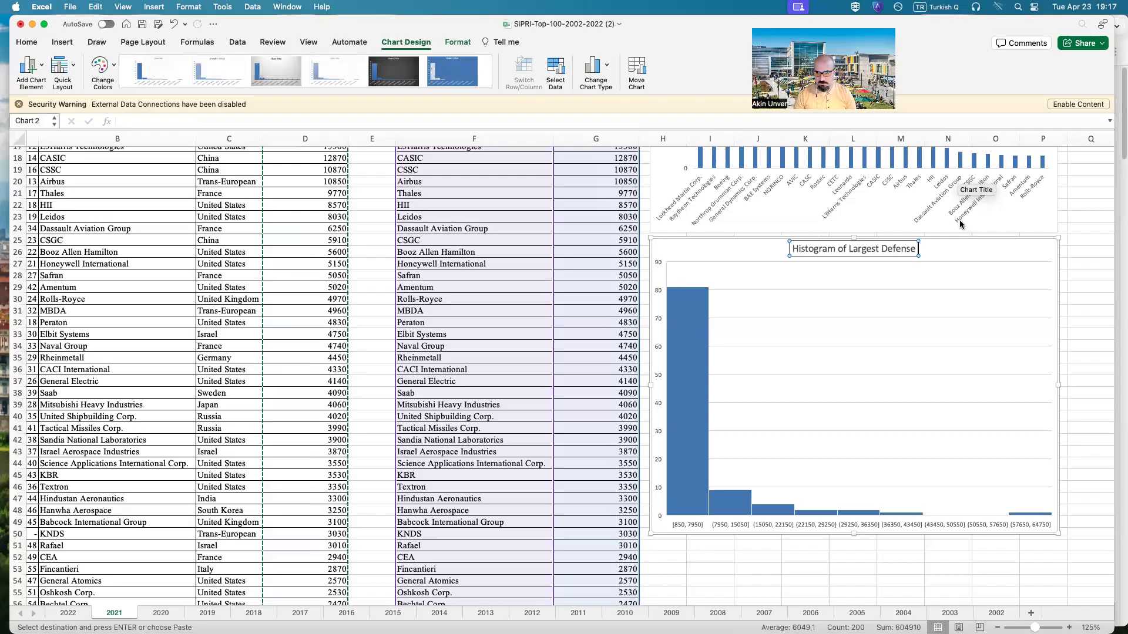
{"action": "key", "text": "BackSpace"}
{"action": "key", "text": "BackSpace"}
{"action": "type", "text": "ompanies by"}
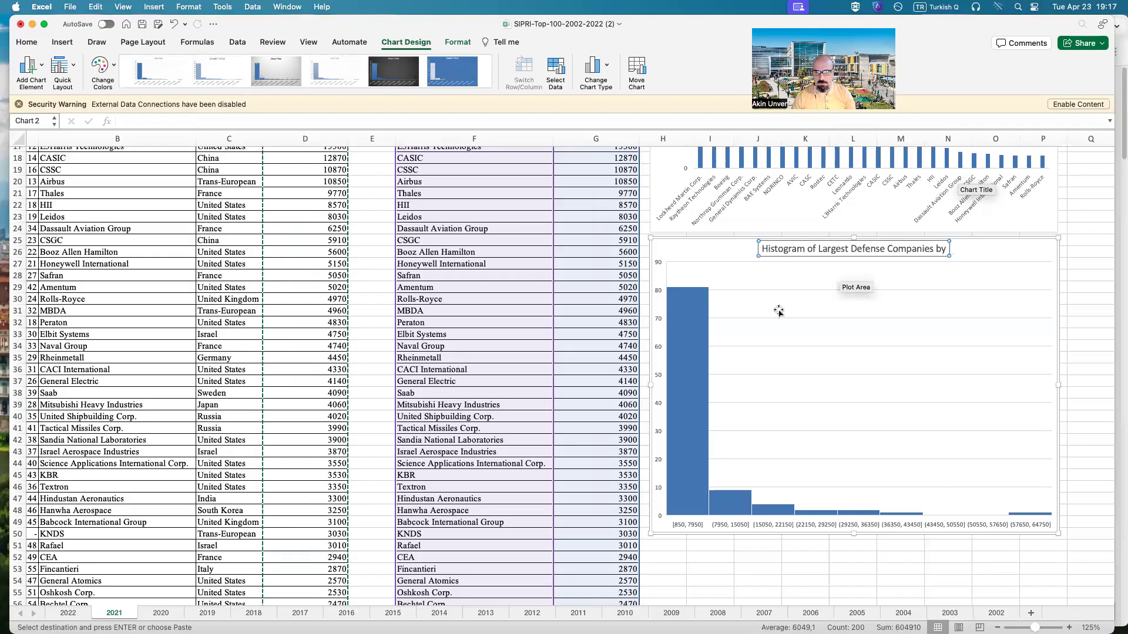
{"action": "scroll", "coordinate": [644, 176], "scroll_direction": "up", "scroll_amount": 6}
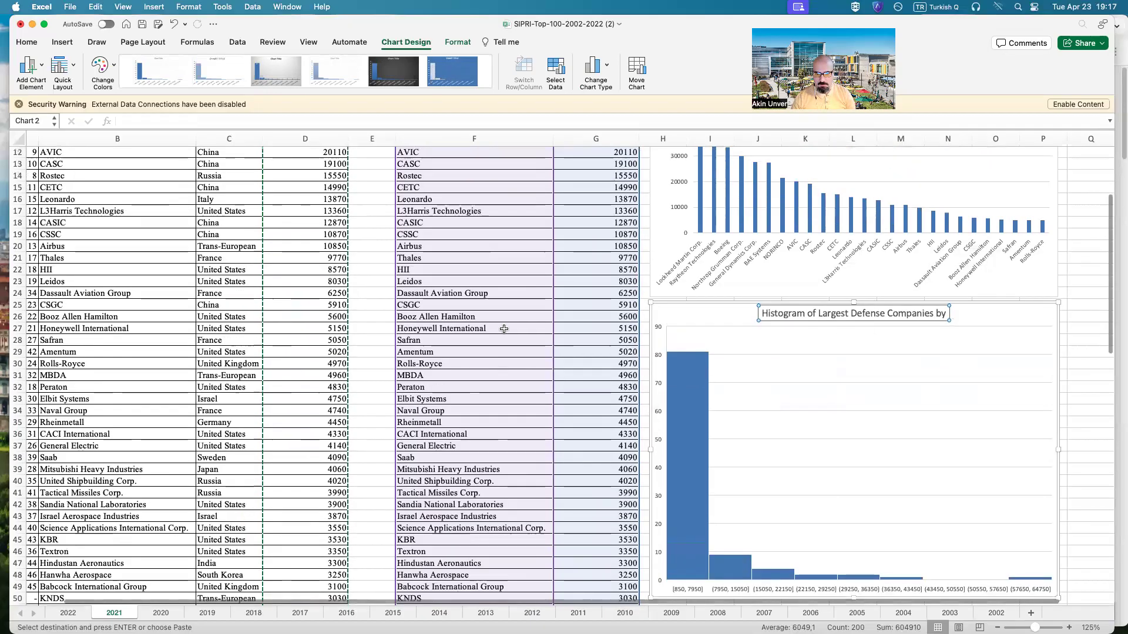
{"action": "scroll", "coordinate": [644, 176], "scroll_direction": "down", "scroll_amount": 1}
{"action": "type", "text": "Arms Revenue "}
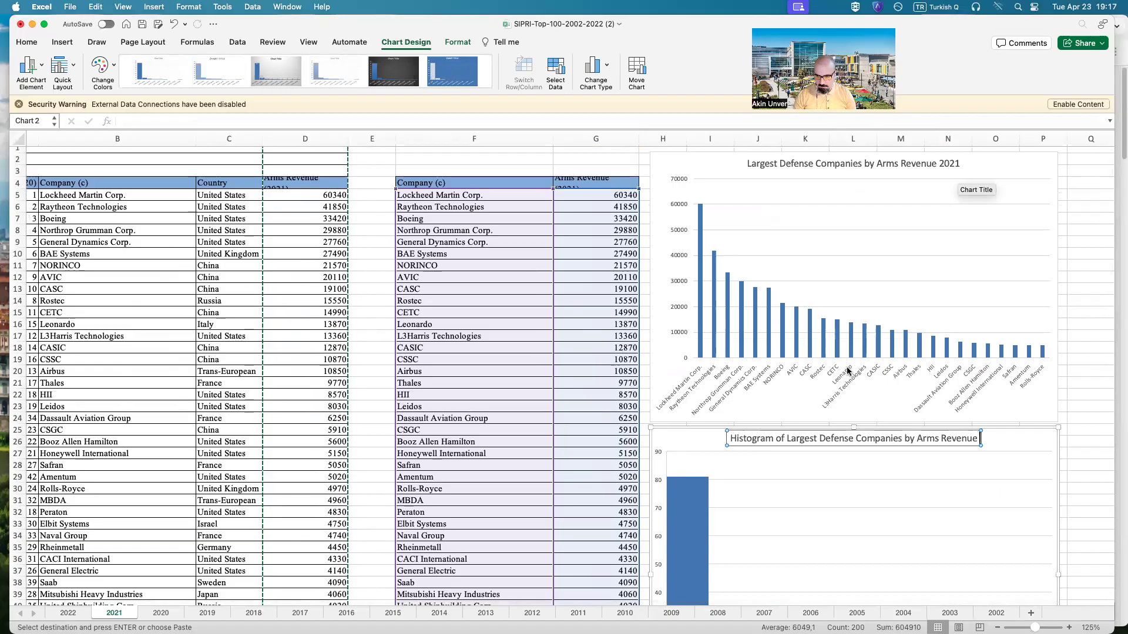
{"action": "type", "text": "2021"}
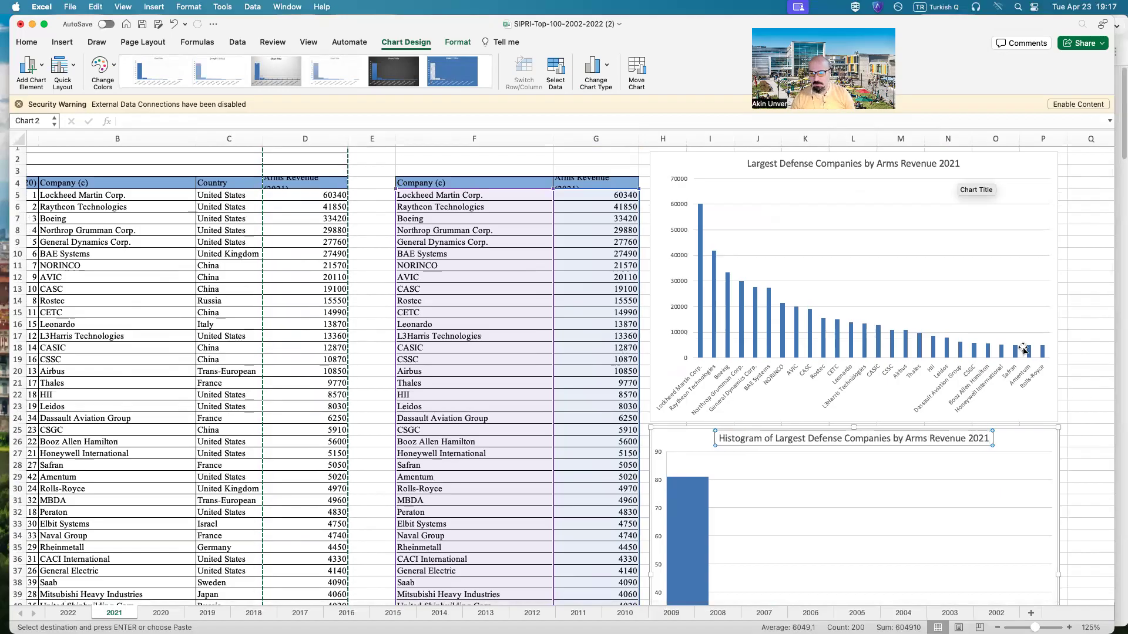
{"action": "left_click", "coordinate": [1092, 384]}
- Examine the histogram's highest and lowest revenue bins and compare them with the column chart above
{"action": "scroll", "coordinate": [1092, 384], "scroll_direction": "down", "scroll_amount": 5}
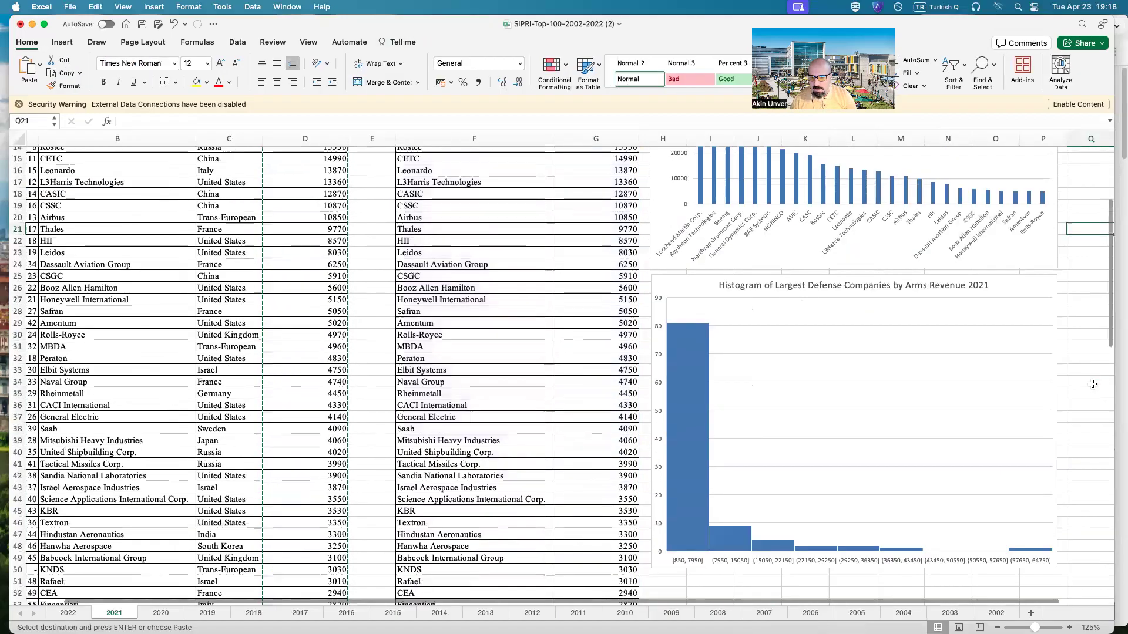
{"action": "scroll", "coordinate": [1092, 384], "scroll_direction": "down", "scroll_amount": 3}
{"action": "mouse_move", "coordinate": [1039, 517]}
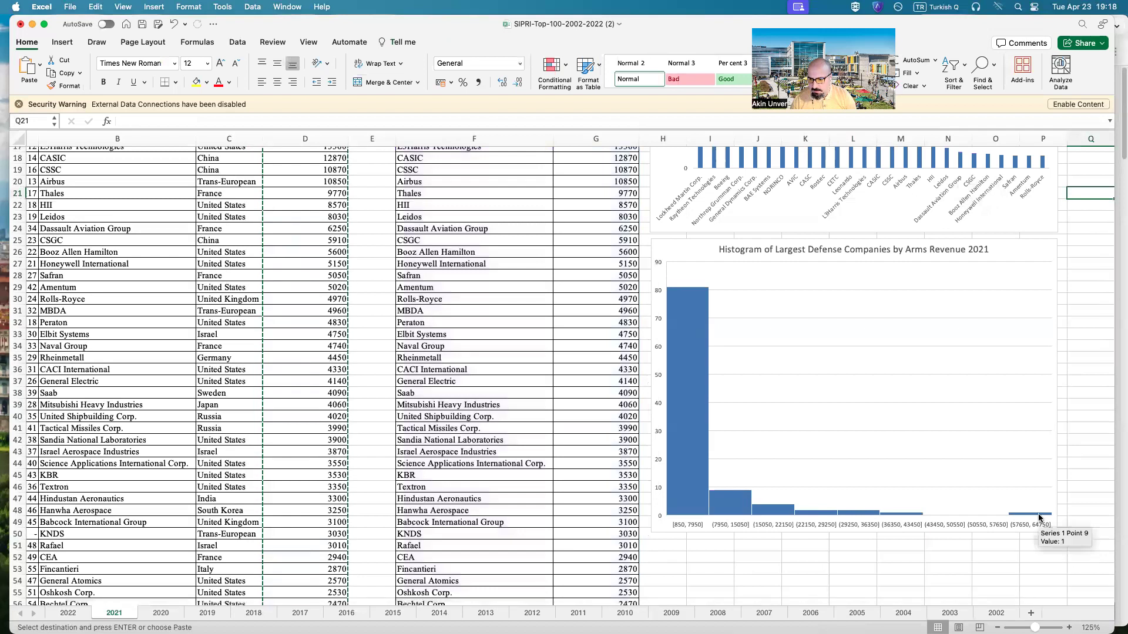
{"action": "mouse_move", "coordinate": [698, 440]}
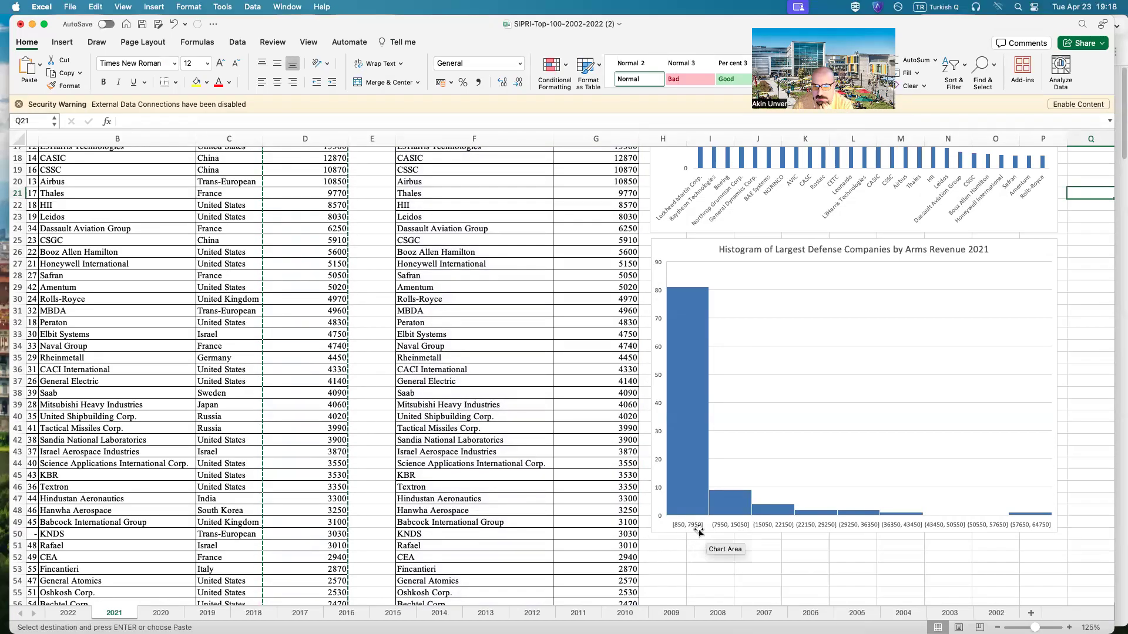
{"action": "scroll", "coordinate": [700, 532], "scroll_direction": "up", "scroll_amount": 5}
{"action": "scroll", "coordinate": [881, 499], "scroll_direction": "down", "scroll_amount": 3}
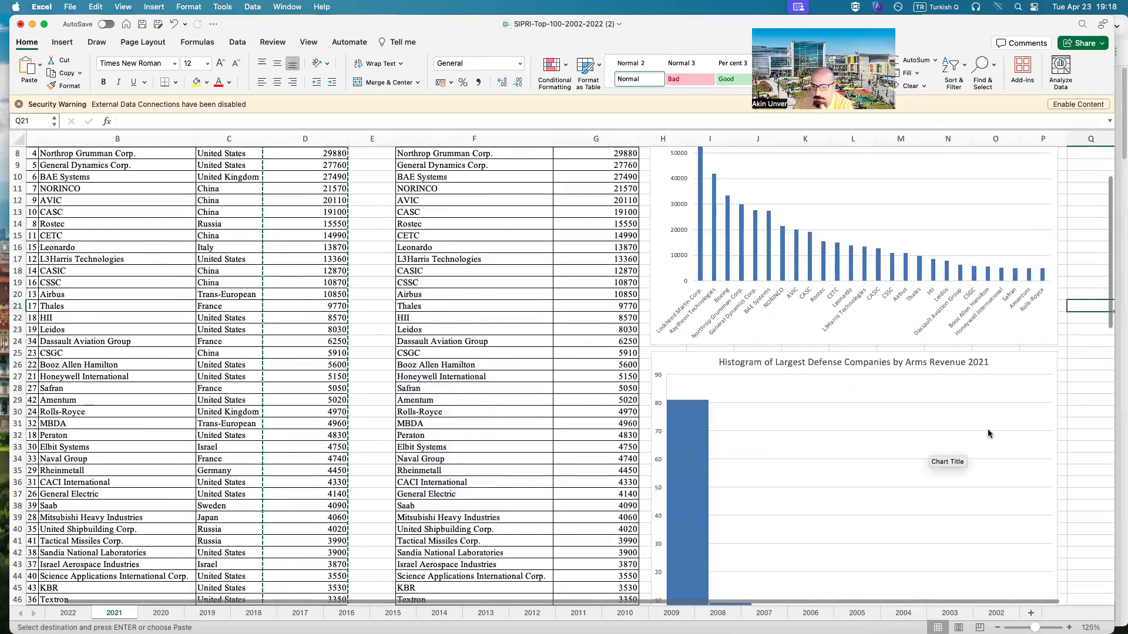
{"action": "scroll", "coordinate": [999, 441], "scroll_direction": "down", "scroll_amount": 4}
{"action": "mouse_move", "coordinate": [1031, 493]}
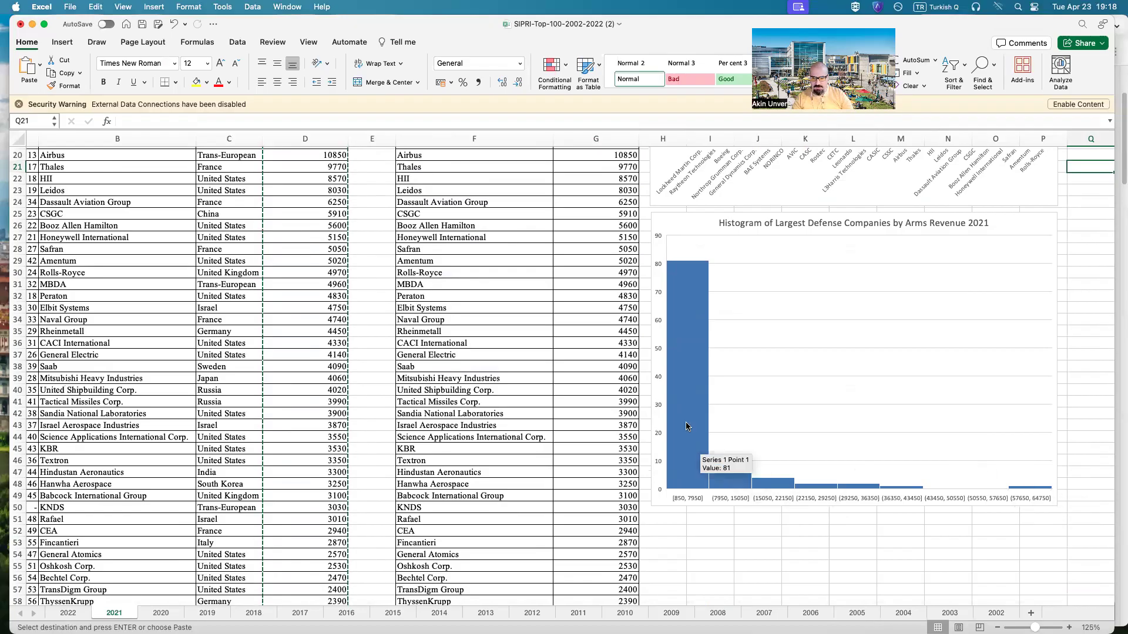
- Open the histogram's data series formatting and change the bin setting from Auto to Number of bins
{"action": "scroll", "coordinate": [657, 564], "scroll_direction": "right", "scroll_amount": 2}
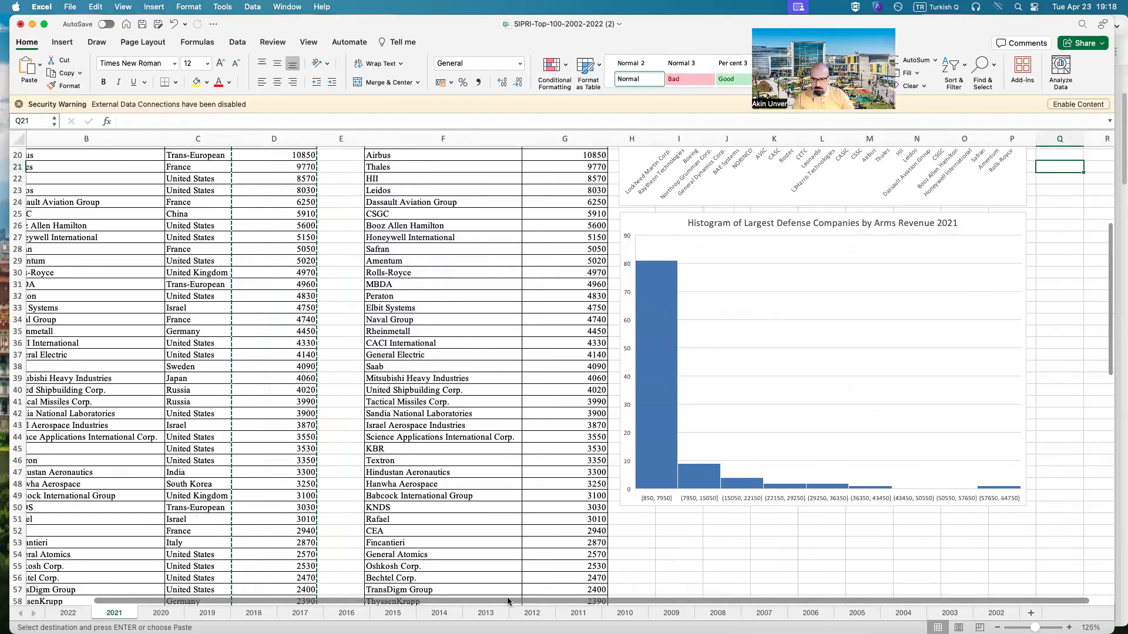
{"action": "right_click", "coordinate": [651, 348]}
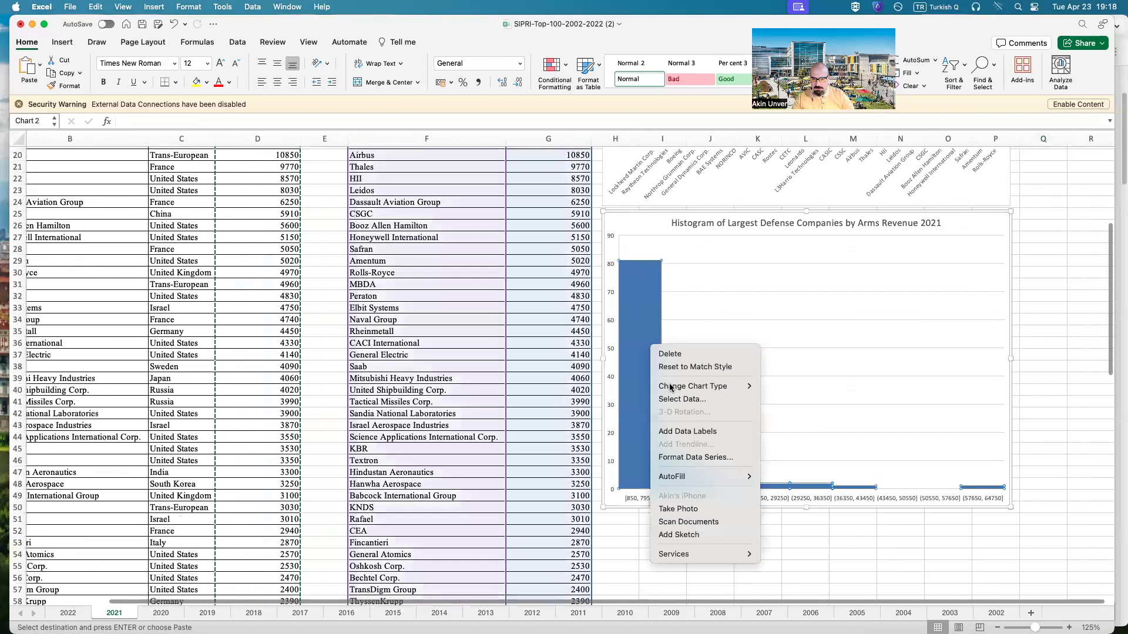
{"action": "left_click", "coordinate": [683, 457]}
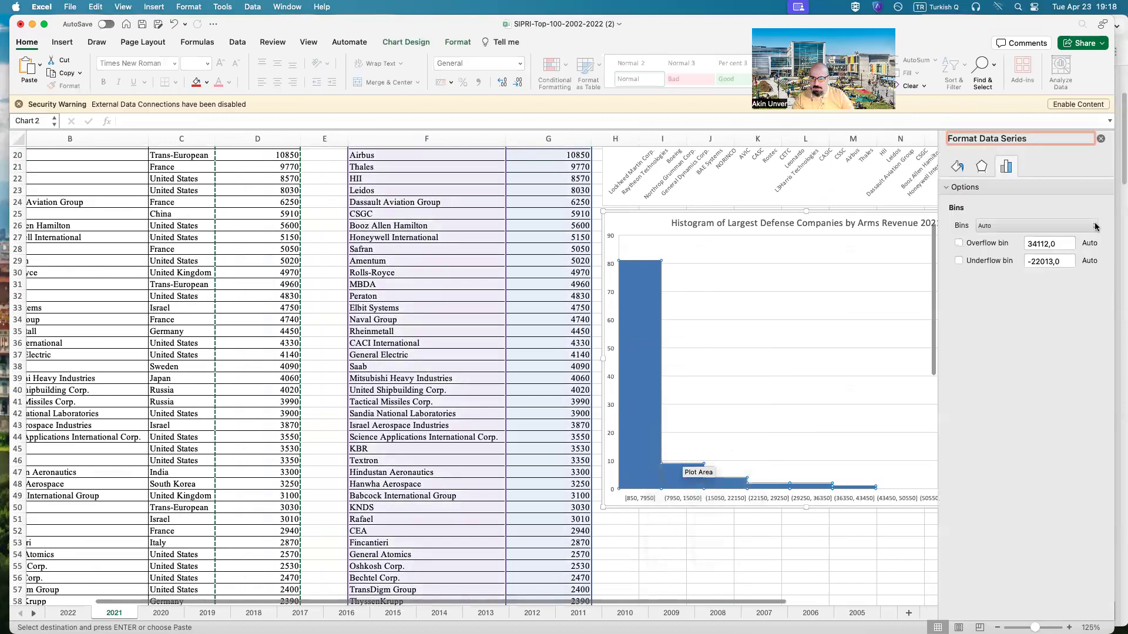
{"action": "left_click", "coordinate": [1095, 227]}
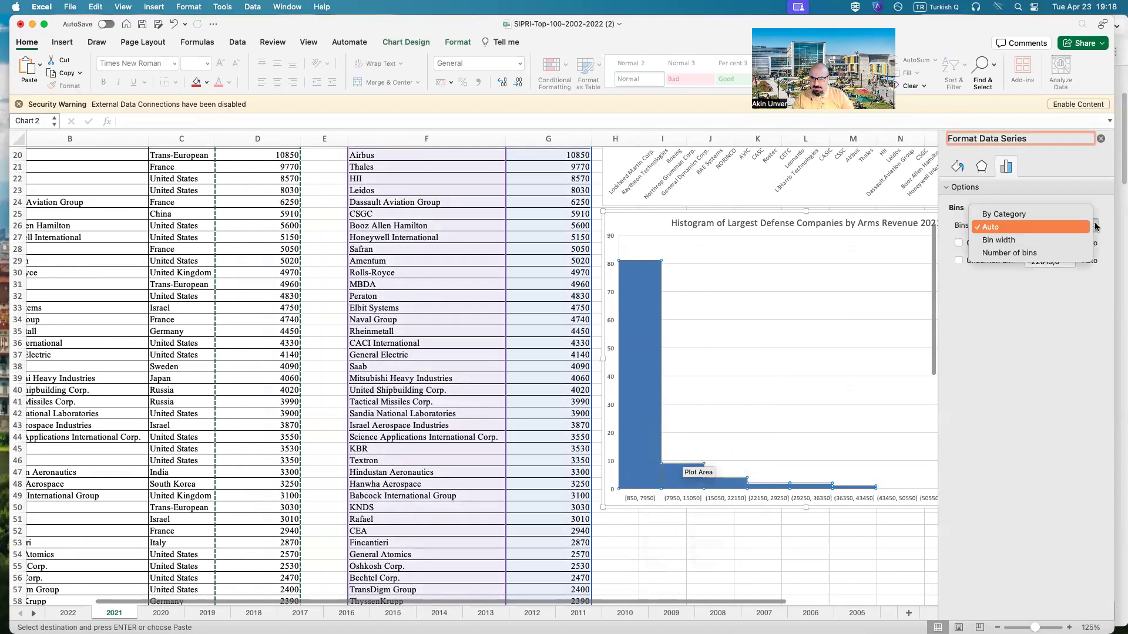
{"action": "left_click", "coordinate": [1052, 251]}
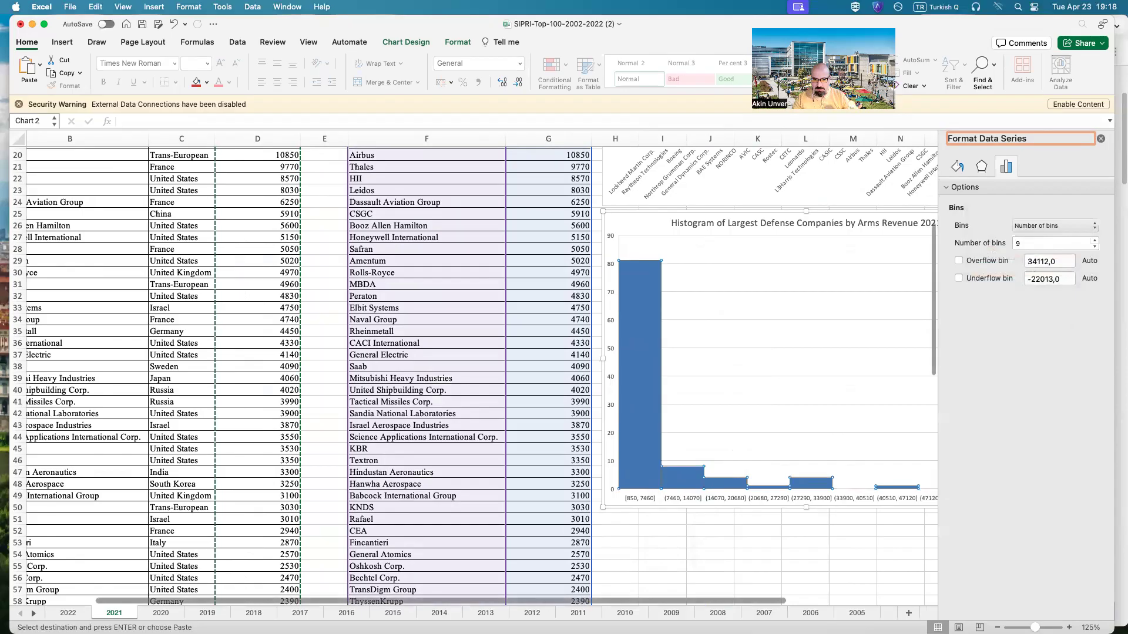
{"action": "left_click_drag", "start_coordinate": [583, 602], "coordinate": [746, 600]}
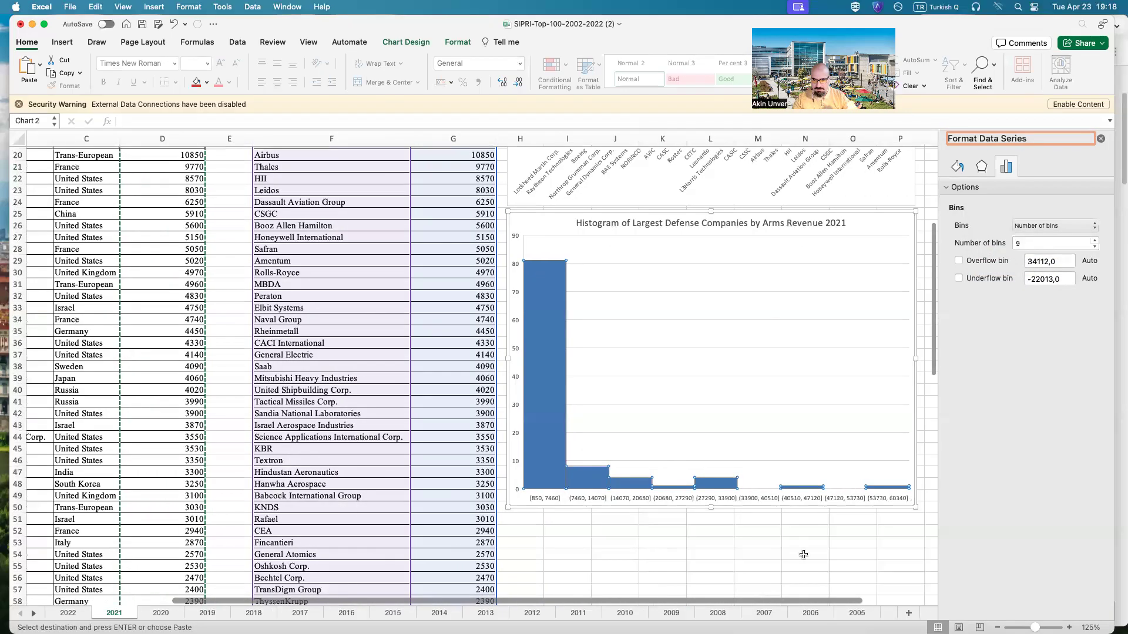
- Raise the histogram's number of bins to 24 and select its plot area to inspect the finer distribution
{"action": "left_click", "coordinate": [1095, 241]}
{"action": "left_click", "coordinate": [1095, 241]}
{"action": "left_click", "coordinate": [1095, 241]}
{"action": "left_click", "coordinate": [1095, 241]}
{"action": "left_click", "coordinate": [1095, 241]}
{"action": "left_click", "coordinate": [1096, 241]}
{"action": "left_click", "coordinate": [1096, 241]}
{"action": "left_click", "coordinate": [1096, 241]}
{"action": "left_click", "coordinate": [1096, 241]}
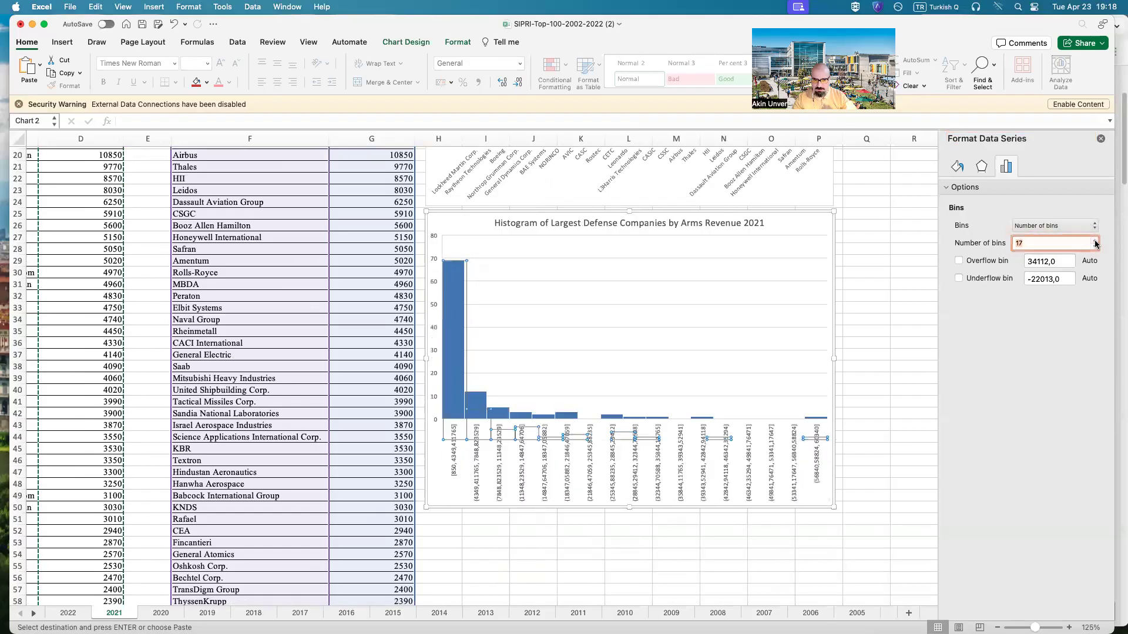
{"action": "left_click", "coordinate": [1096, 241]}
{"action": "left_click", "coordinate": [1095, 240]}
{"action": "left_click", "coordinate": [1095, 240]}
{"action": "left_click", "coordinate": [1096, 241]}
{"action": "left_click", "coordinate": [1096, 241]}
{"action": "left_click", "coordinate": [1095, 241]}
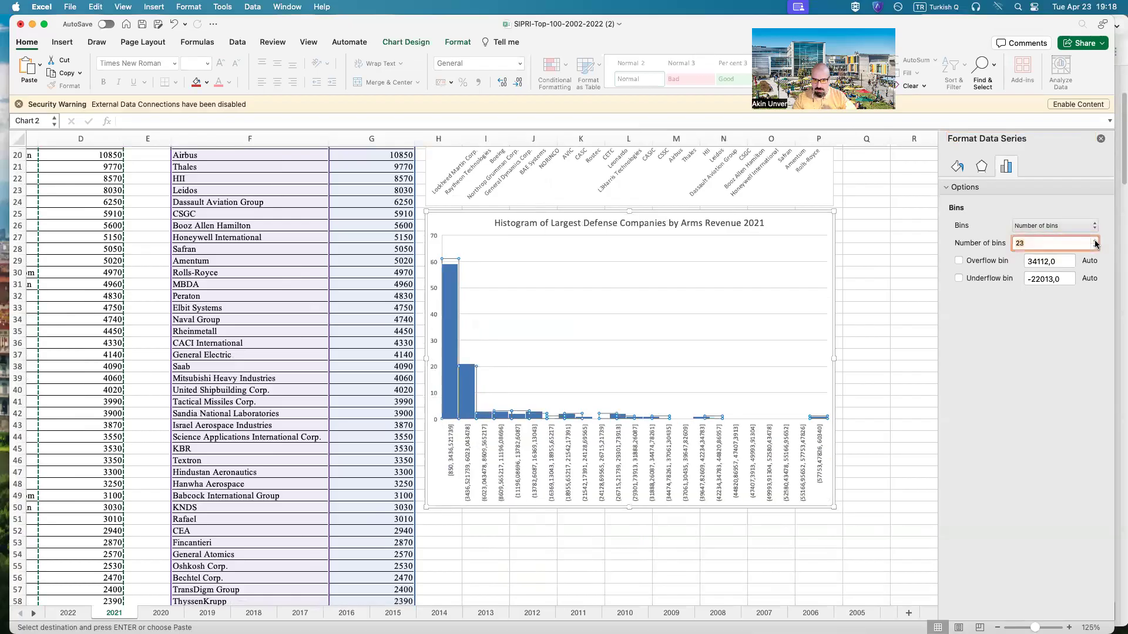
{"action": "left_click", "coordinate": [796, 259]}
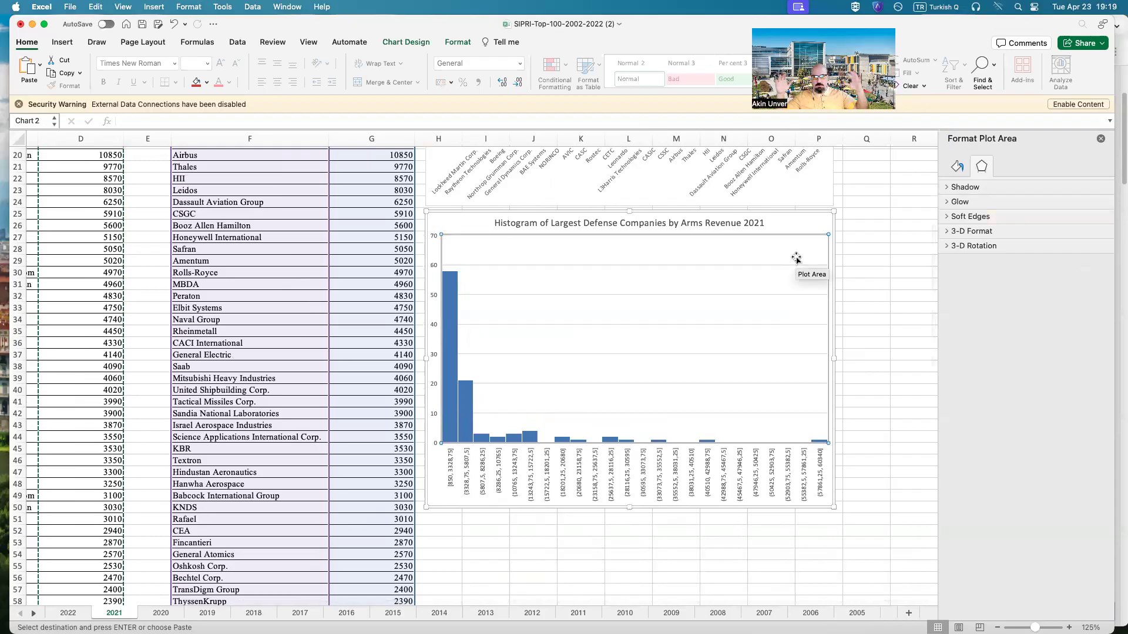
{"action": "mouse_move", "coordinate": [445, 342]}
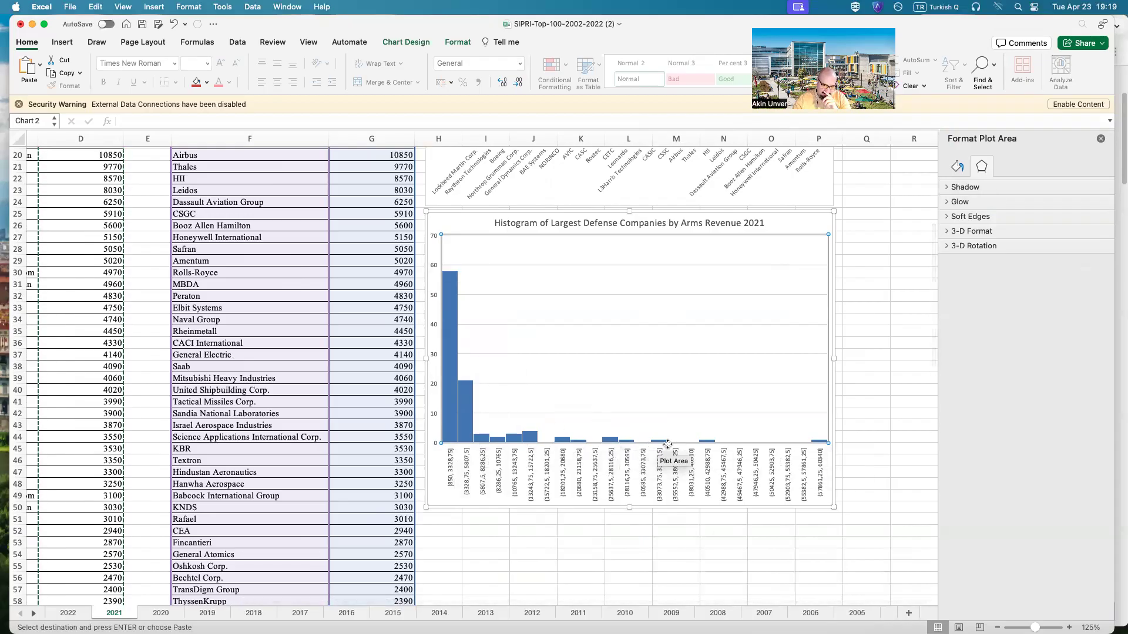
- Examine the histogram's highest revenue bins and select the empty cell I53 below the chart
{"action": "left_click_drag", "start_coordinate": [770, 454], "coordinate": [826, 456]}
{"action": "left_click_drag", "start_coordinate": [865, 223], "coordinate": [811, 223]}
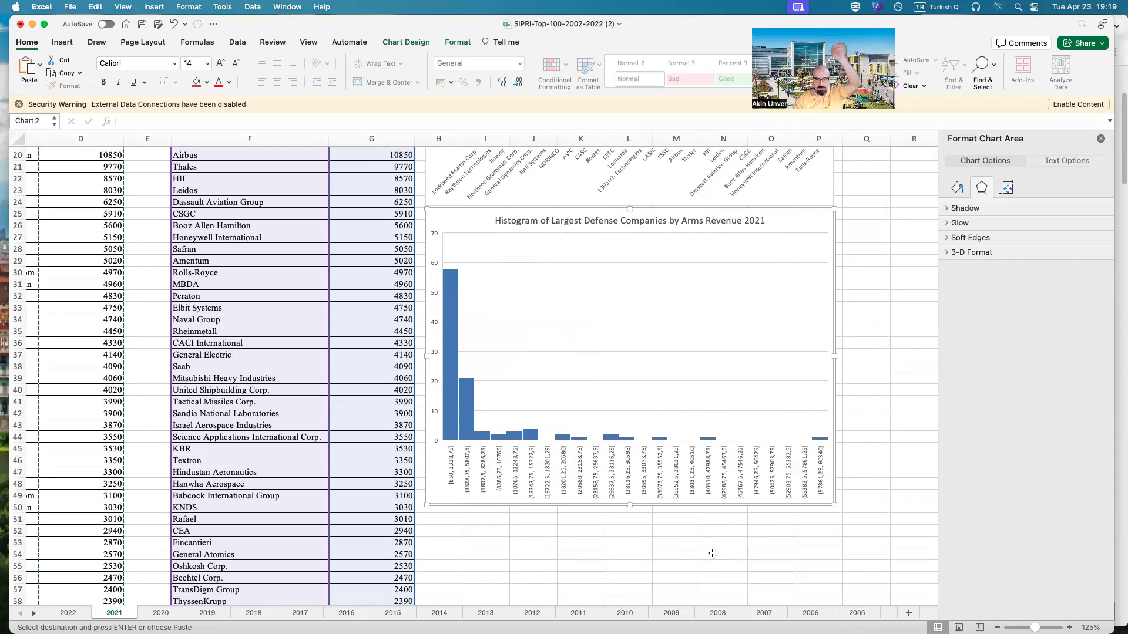
{"action": "left_click", "coordinate": [684, 550]}
{"action": "left_click", "coordinate": [472, 537]}
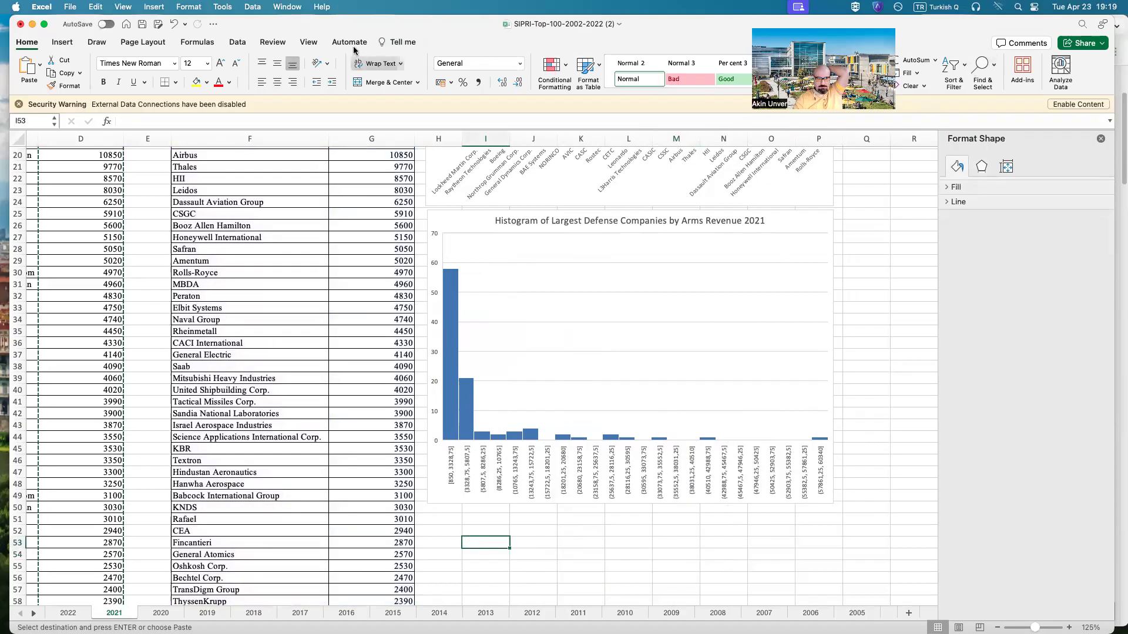
- Open the Descriptive Statistics tool from the data analysis tools
{"action": "left_click", "coordinate": [240, 42]}
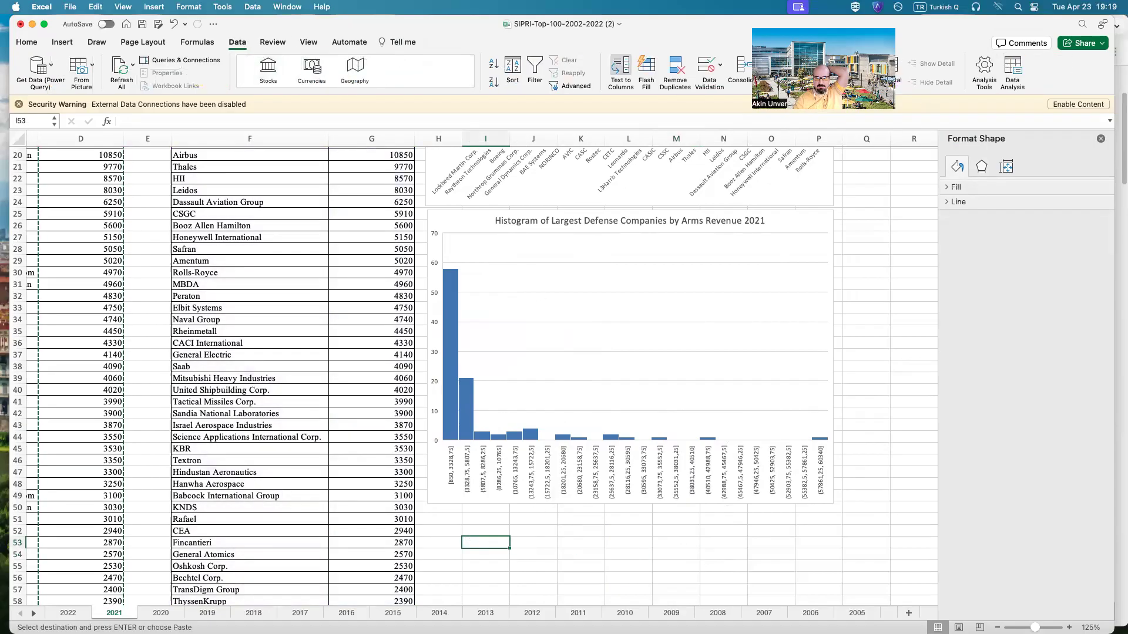
{"action": "left_click", "coordinate": [1017, 73]}
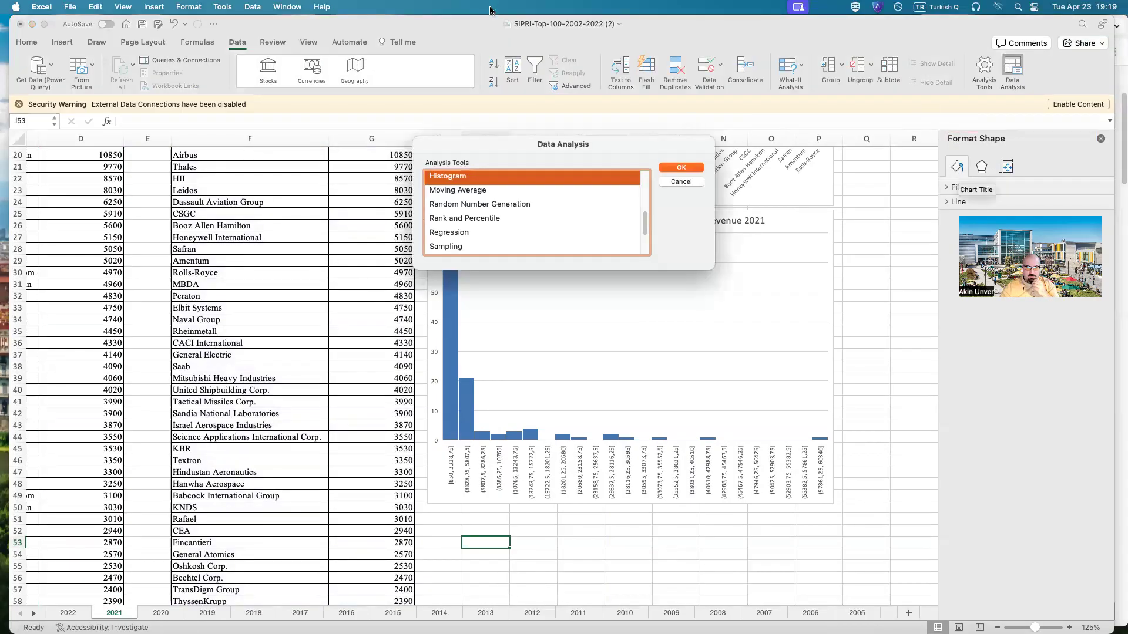
{"action": "left_click", "coordinate": [709, 31]}
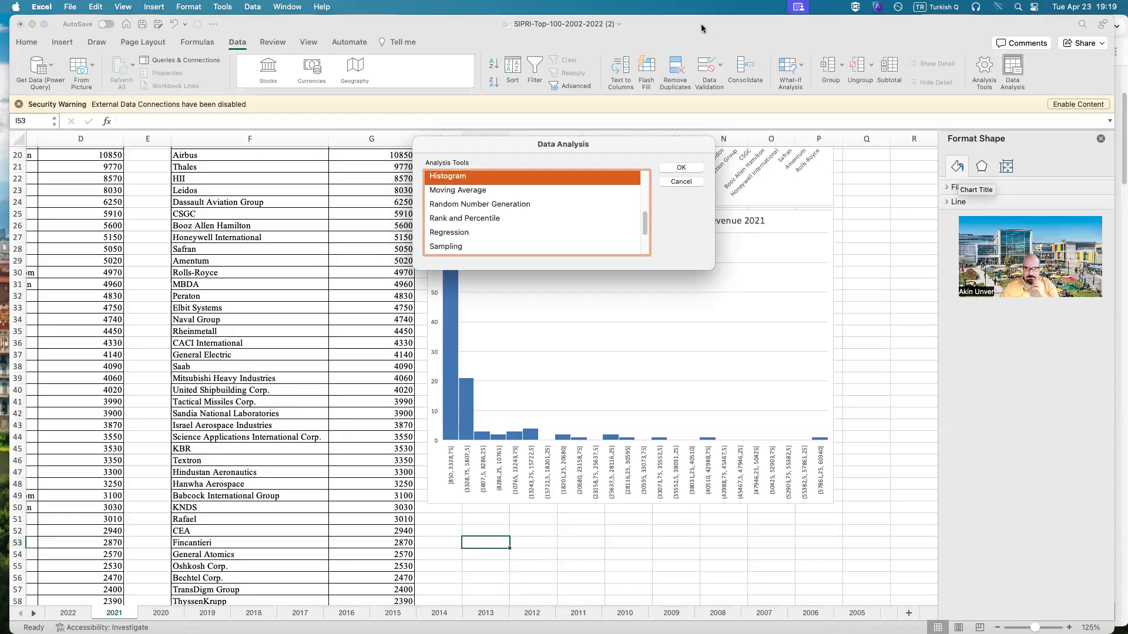
{"action": "left_click", "coordinate": [504, 191]}
{"action": "scroll", "coordinate": [482, 221], "scroll_direction": "up", "scroll_amount": 5}
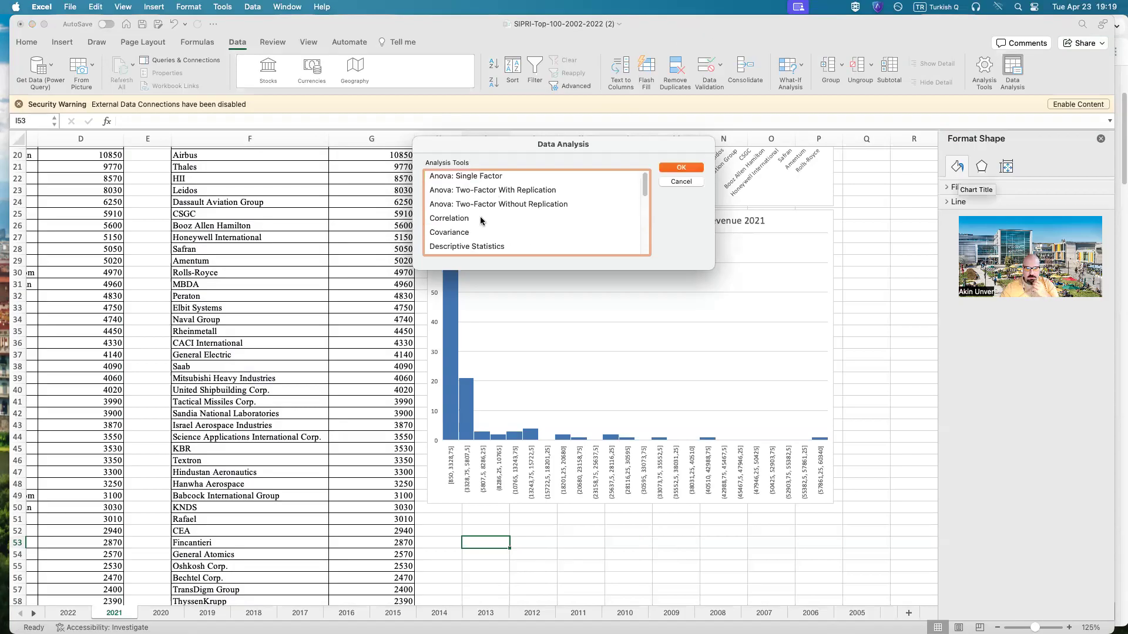
{"action": "left_click", "coordinate": [472, 245]}
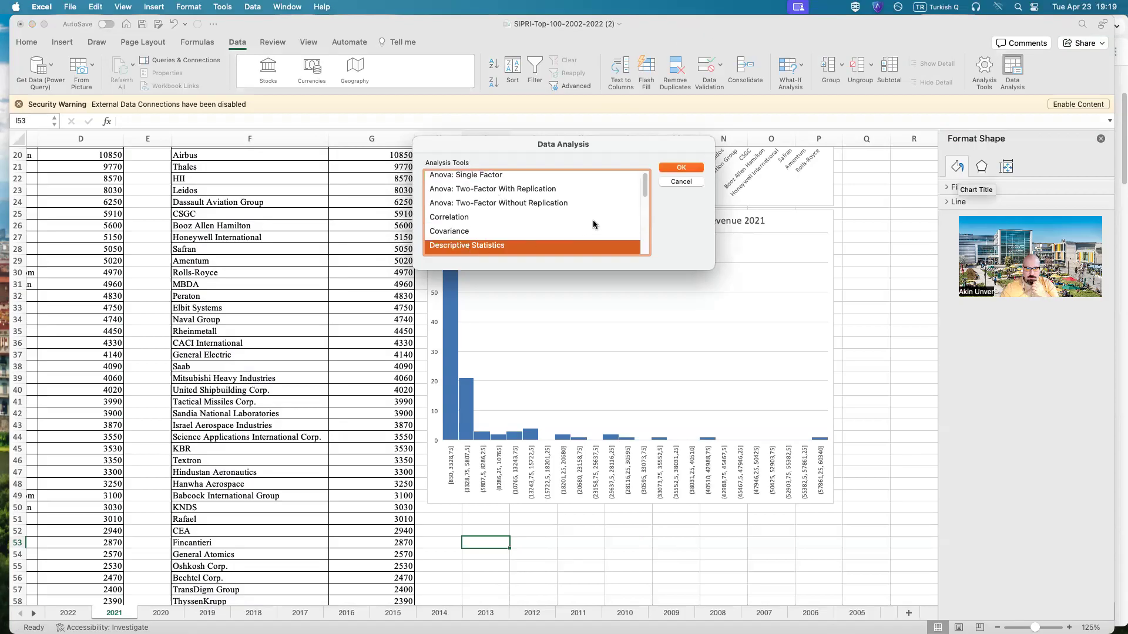
{"action": "left_click", "coordinate": [668, 167]}
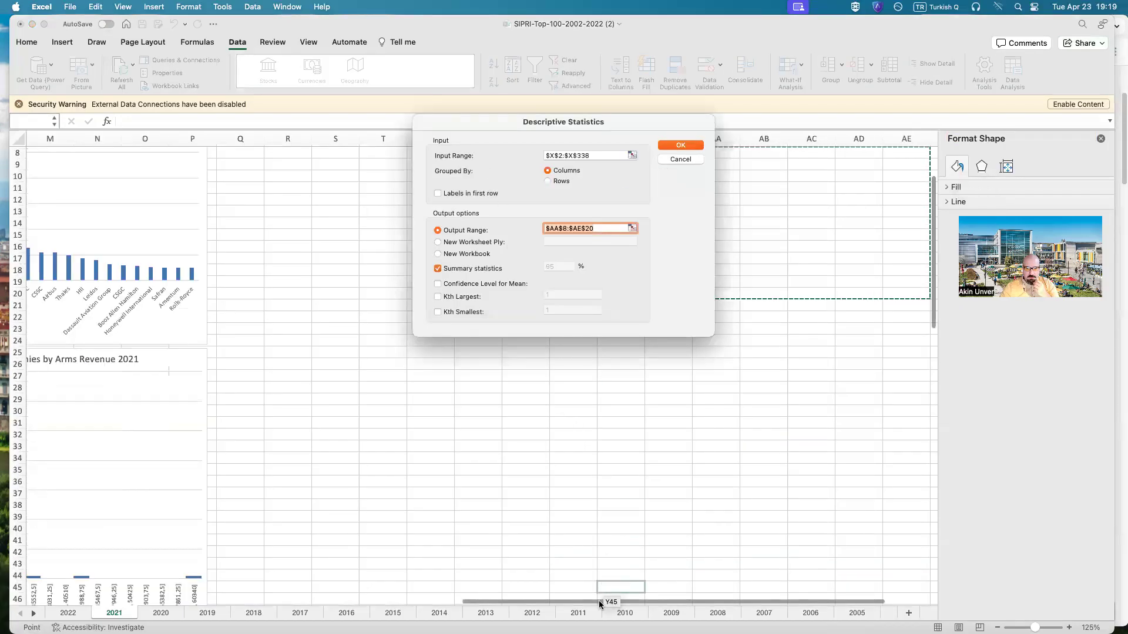
- Set the Descriptive Statistics input range to the 2021 arms revenue values in $G$5:$G$104
{"action": "left_click_drag", "start_coordinate": [599, 602], "coordinate": [328, 560]}
{"action": "left_click", "coordinate": [631, 155]}
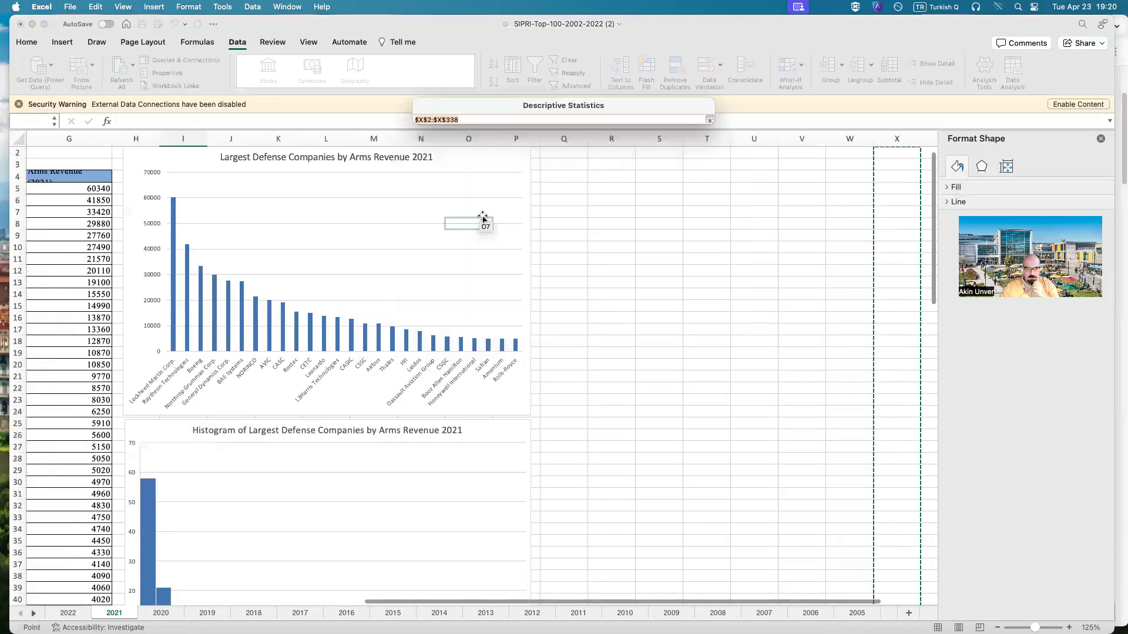
{"action": "left_click_drag", "start_coordinate": [477, 605], "coordinate": [341, 602]}
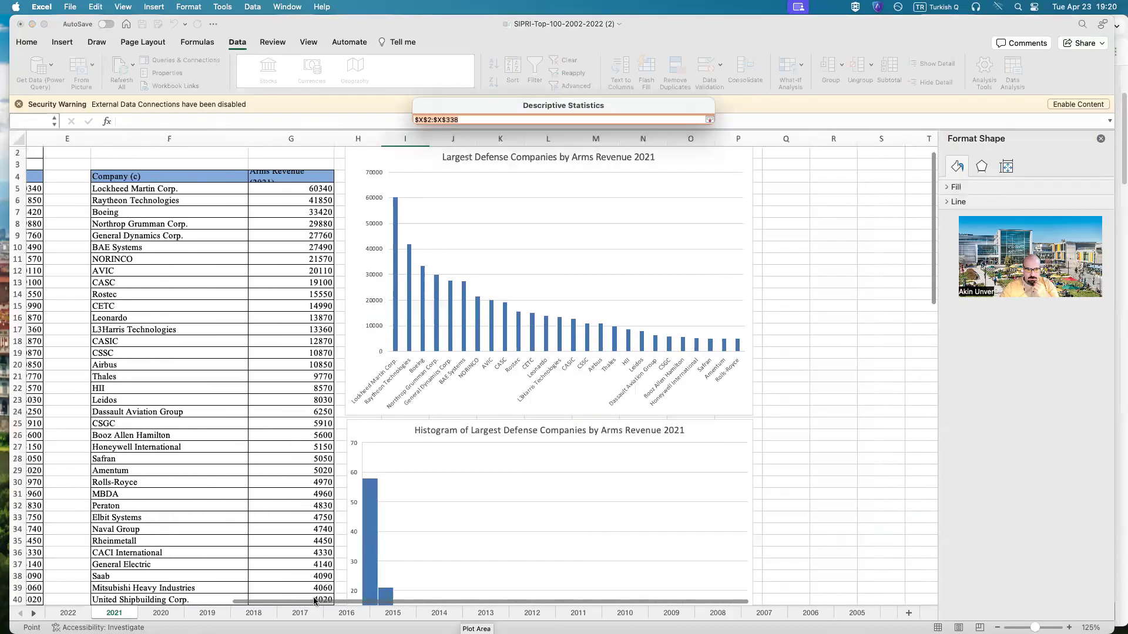
{"action": "scroll", "coordinate": [364, 418], "scroll_direction": "left", "scroll_amount": 2}
{"action": "scroll", "coordinate": [377, 243], "scroll_direction": "up", "scroll_amount": 1}
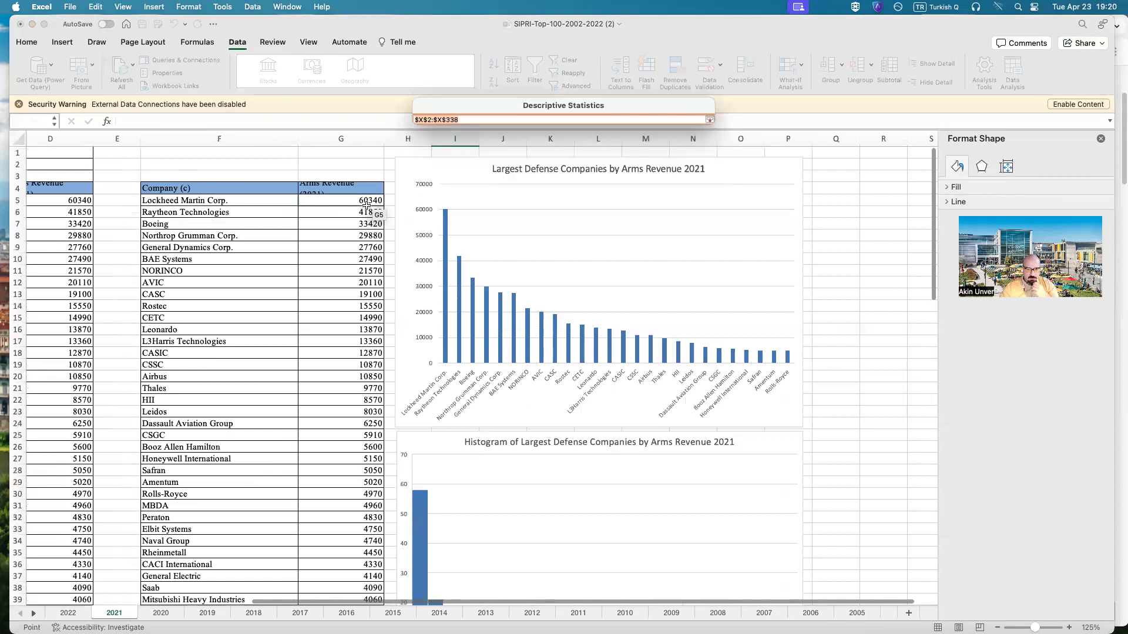
{"action": "left_click_drag", "start_coordinate": [364, 201], "coordinate": [367, 376]}
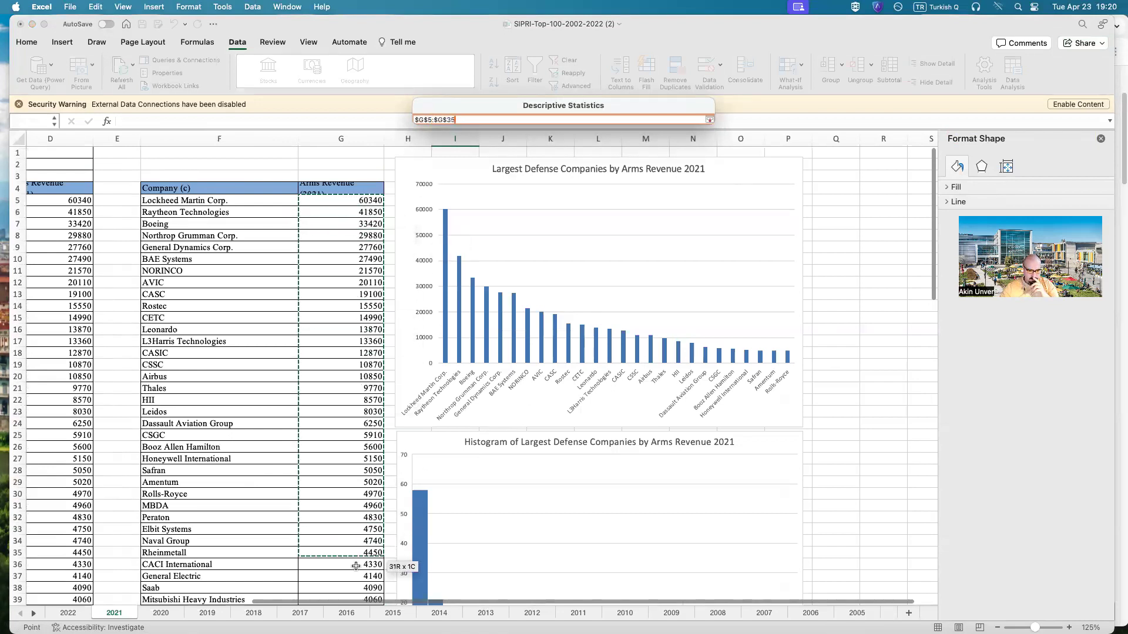
{"action": "mouse_move", "coordinate": [358, 601]}
{"action": "left_mouse_down"}
{"action": "mouse_move", "coordinate": [358, 621]}
{"action": "mouse_move", "coordinate": [350, 586]}
{"action": "left_mouse_up"}
{"action": "scroll", "coordinate": [529, 337], "scroll_direction": "up", "scroll_amount": 10}
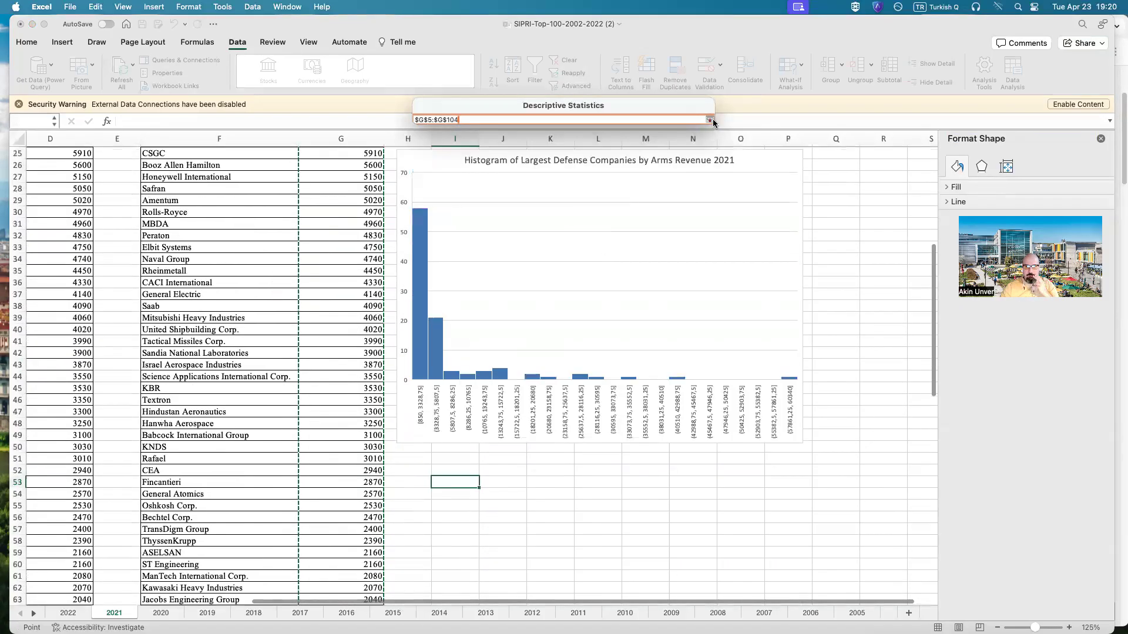
{"action": "left_click", "coordinate": [711, 120]}
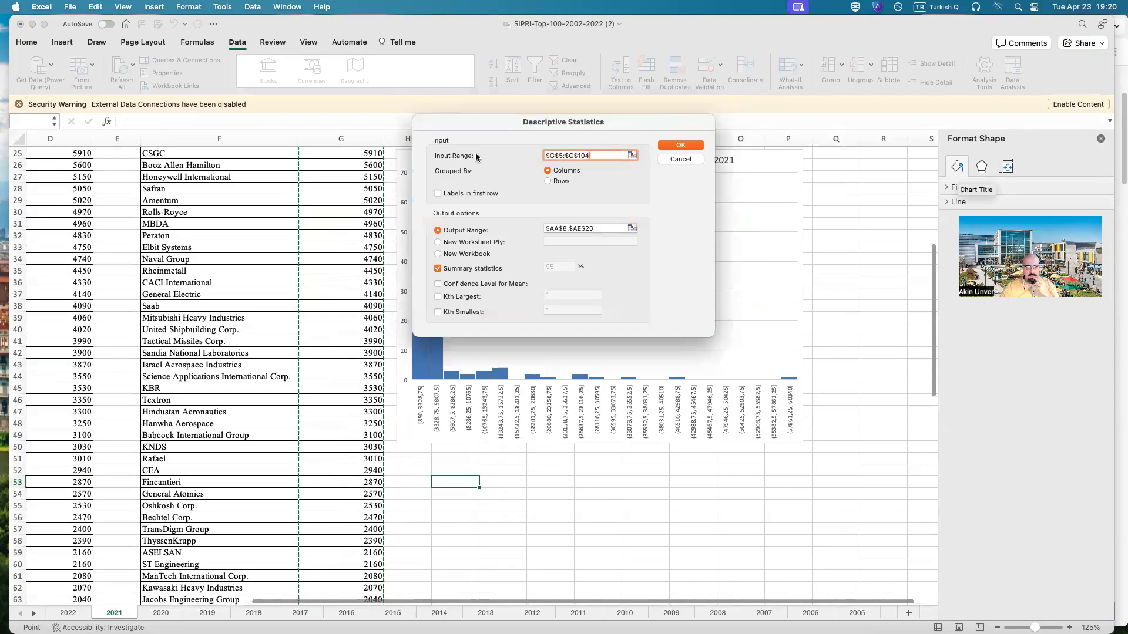
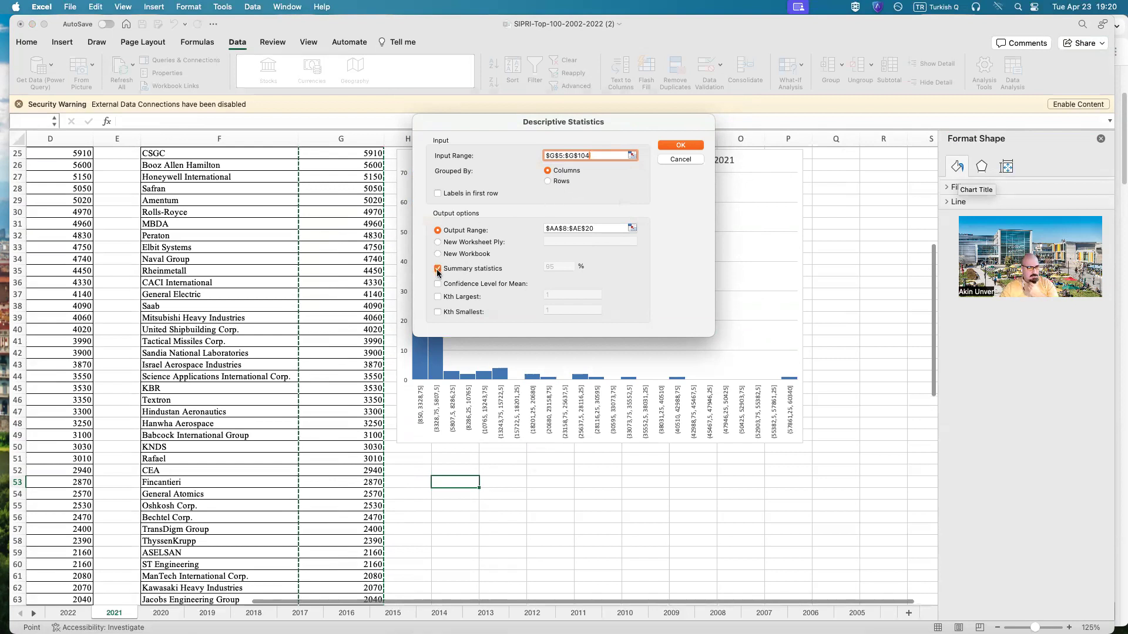
- Set the Descriptive Statistics output range to the empty cells $I$52:$M$72 below the histogram
{"action": "left_click", "coordinate": [633, 228]}
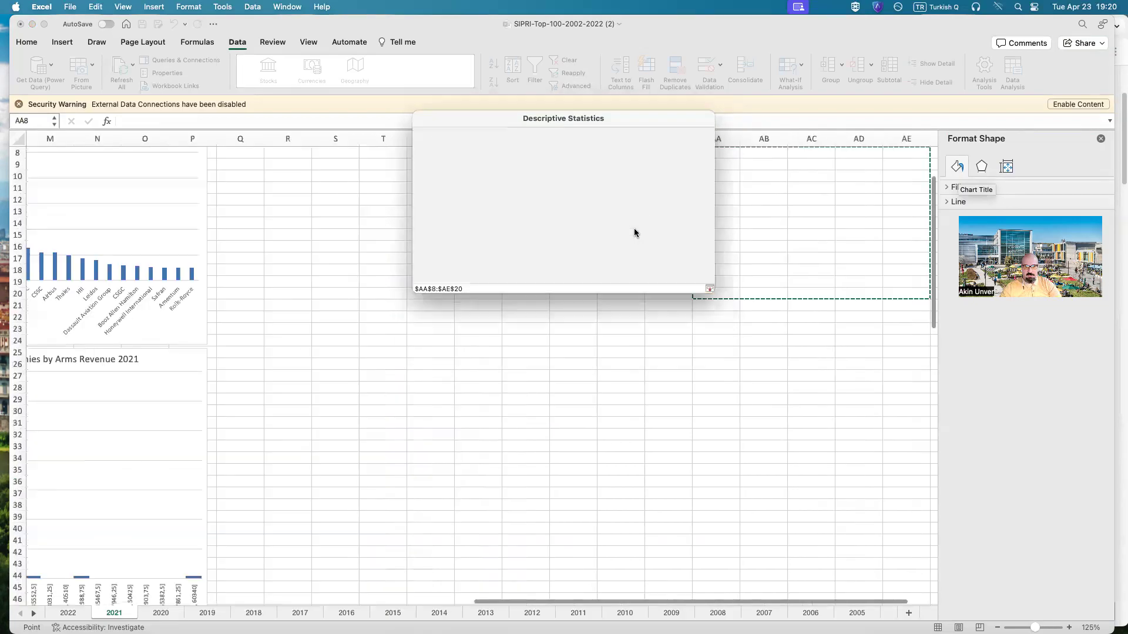
{"action": "scroll", "coordinate": [671, 596], "scroll_direction": "left", "scroll_amount": 8}
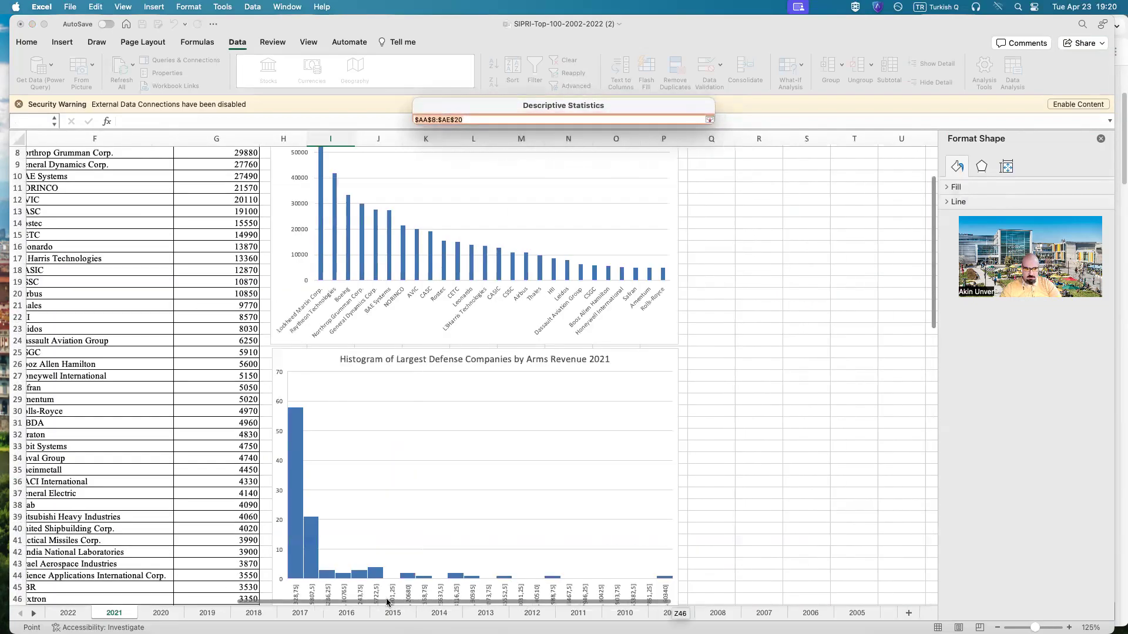
{"action": "scroll", "coordinate": [423, 341], "scroll_direction": "down", "scroll_amount": 9}
{"action": "left_click_drag", "start_coordinate": [411, 350], "coordinate": [627, 584]}
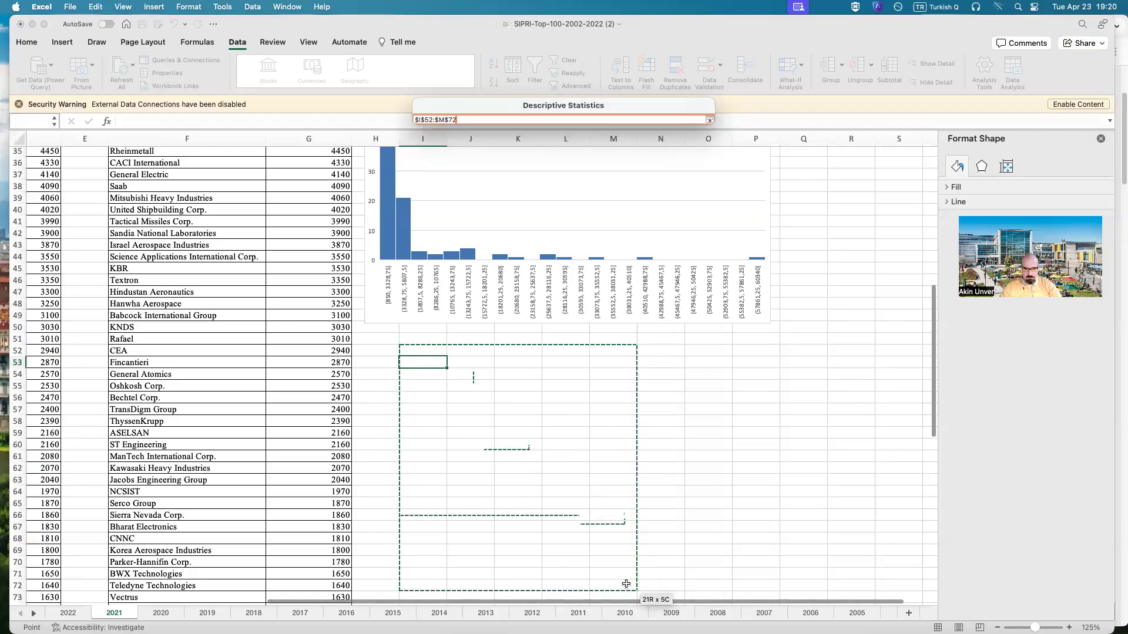
{"action": "left_click", "coordinate": [710, 120]}
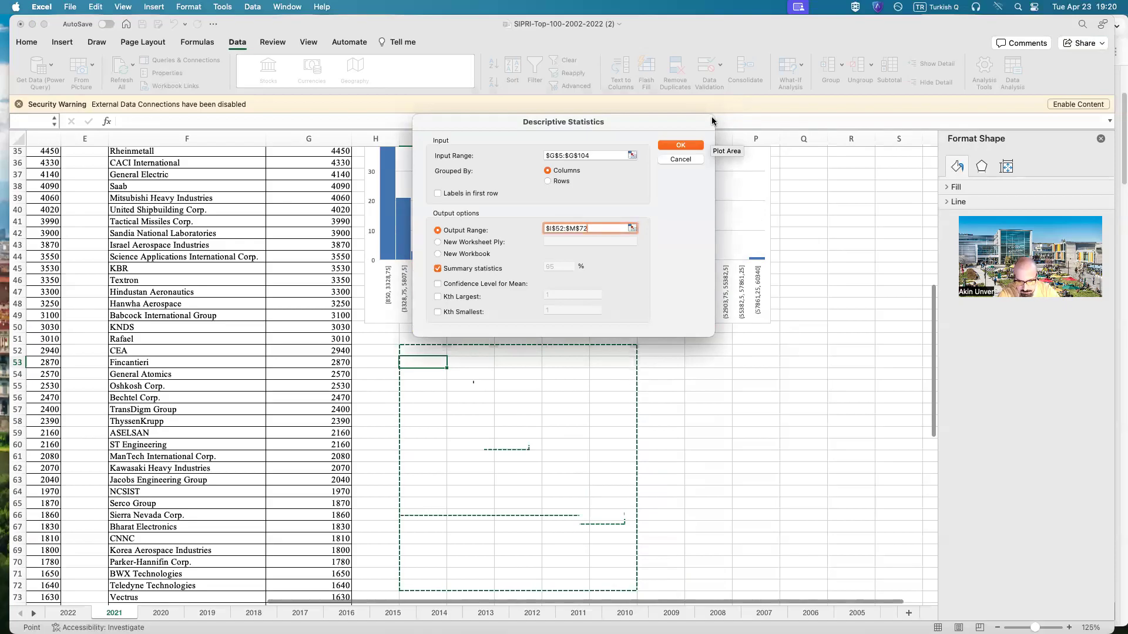
- Generate the summary statistics table and widen column I to 14,50 so its labels fit
{"action": "left_click", "coordinate": [668, 144]}
{"action": "scroll", "coordinate": [448, 279], "scroll_direction": "down", "scroll_amount": 3}
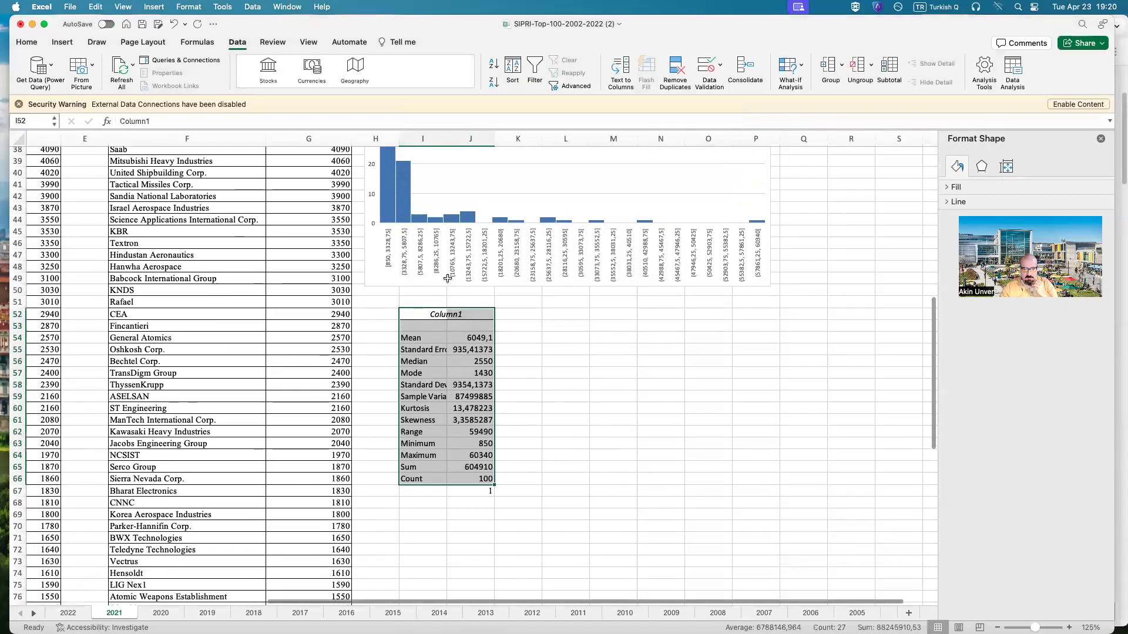
{"action": "left_click_drag", "start_coordinate": [446, 139], "coordinate": [467, 142]}
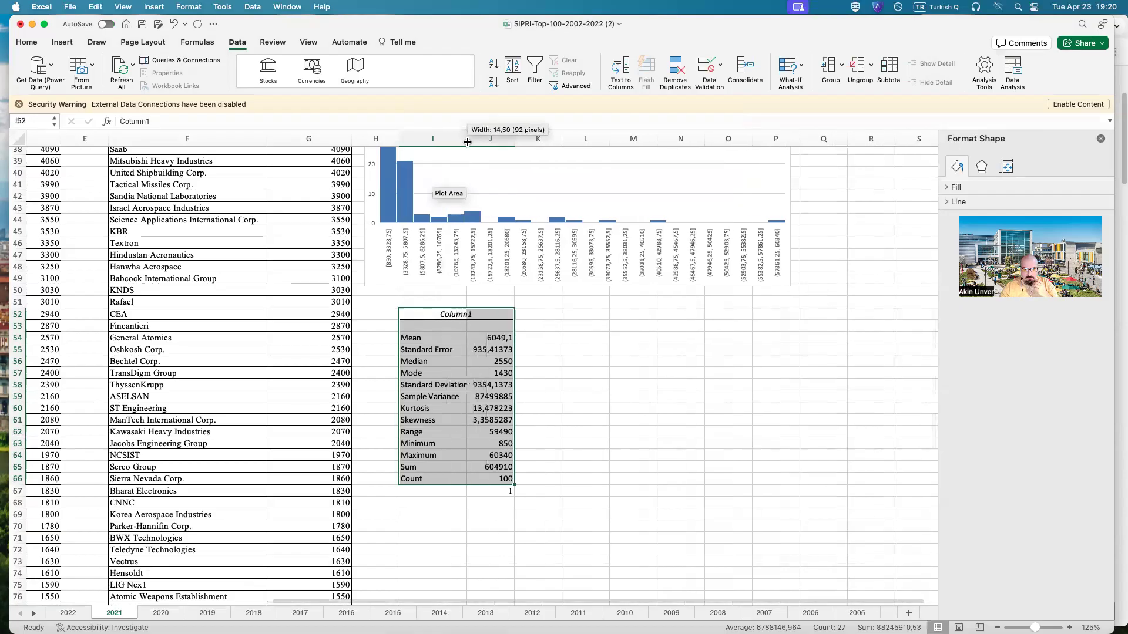
{"action": "left_click", "coordinate": [585, 432]}
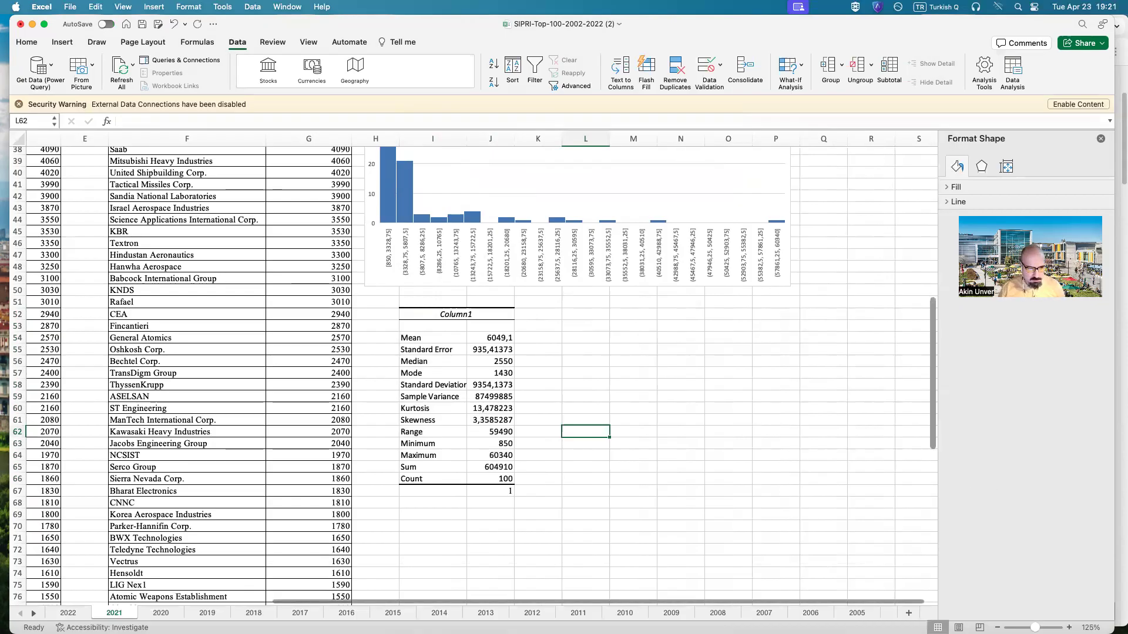
- View the 2020 sheet, switch to Chrome and open the interactive 2022 Top 100 table from the SIPRI Arms Industry Database page
{"action": "left_click", "coordinate": [161, 614]}
{"action": "scroll", "coordinate": [125, 198], "scroll_direction": "up", "scroll_amount": 2}
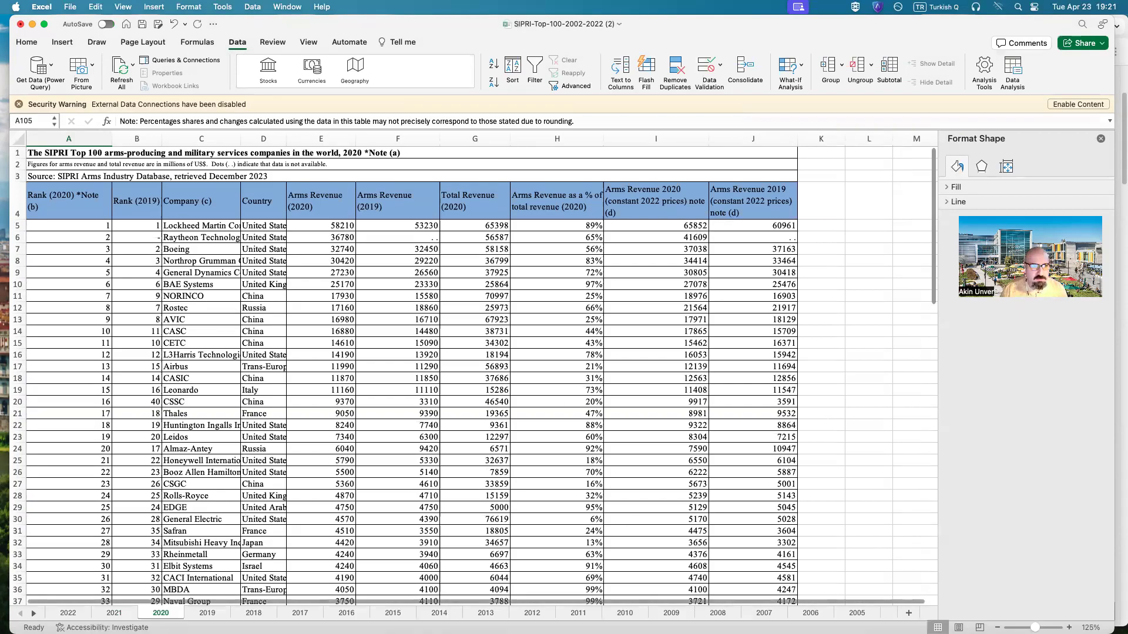
{"action": "left_click", "coordinate": [527, 612]}
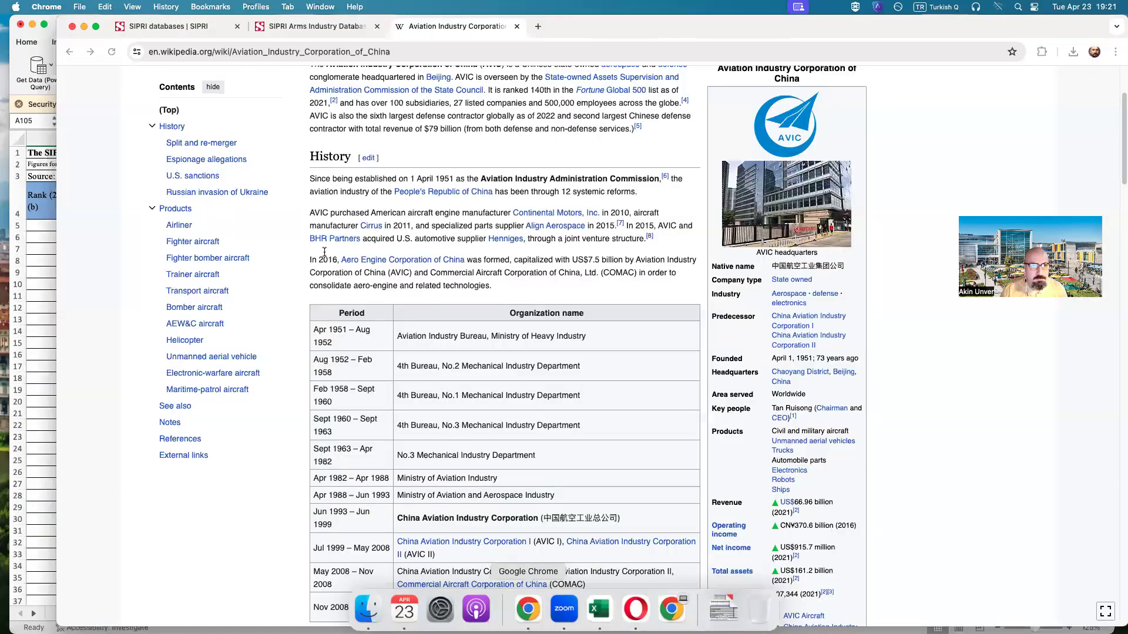
{"action": "left_click", "coordinate": [327, 31]}
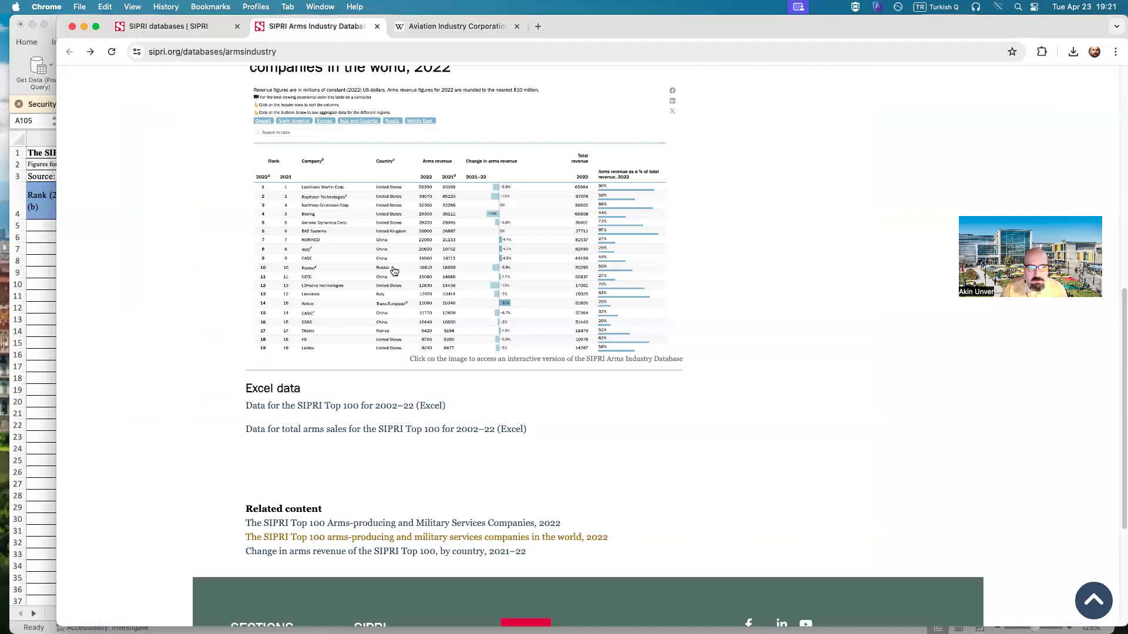
{"action": "left_click", "coordinate": [392, 267]}
- Examine the table's footnotes and introduction for the revenue units, highlighting the note on constant (2022) US dollars and the sentence on rounding
{"action": "scroll", "coordinate": [704, 403], "scroll_direction": "down", "scroll_amount": 10}
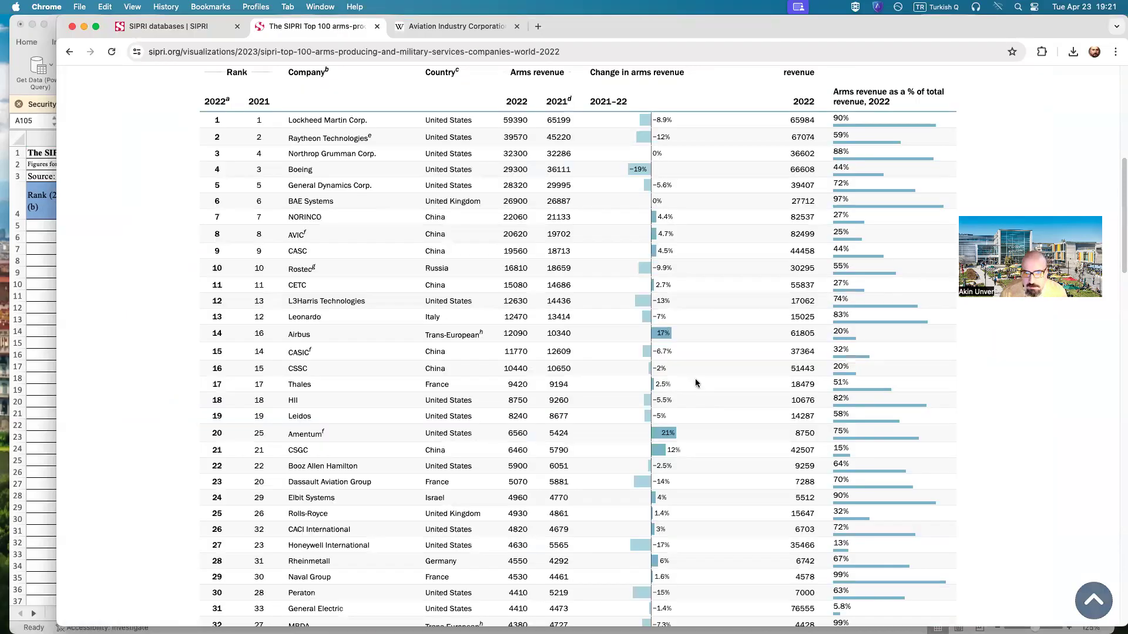
{"action": "scroll", "coordinate": [696, 383], "scroll_direction": "up", "scroll_amount": 5}
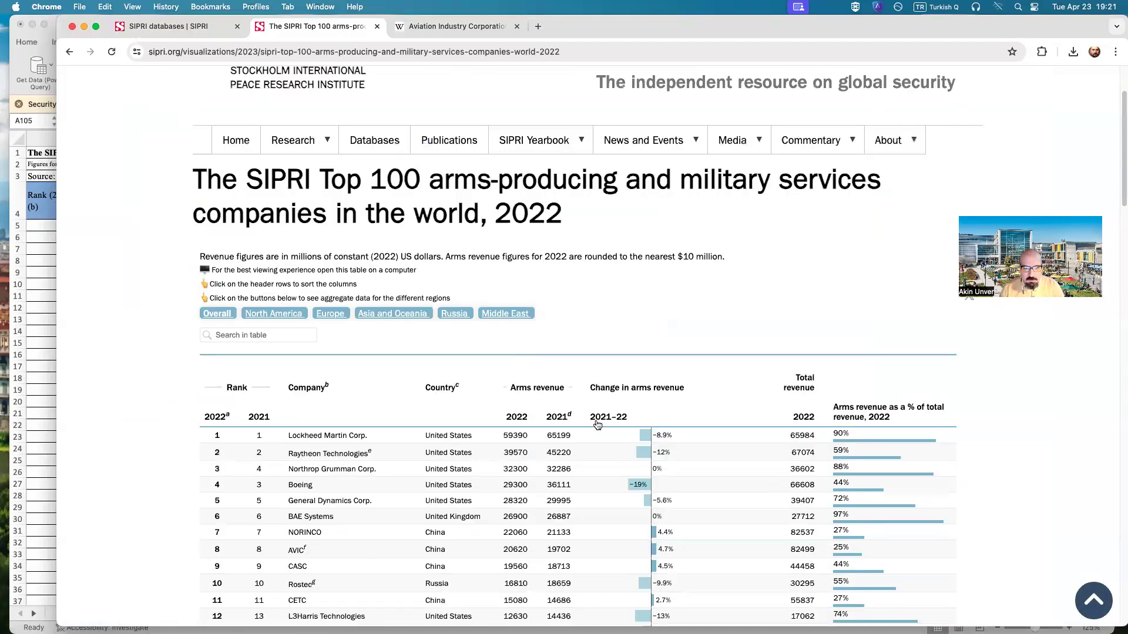
{"action": "scroll", "coordinate": [569, 416], "scroll_direction": "down", "scroll_amount": 20}
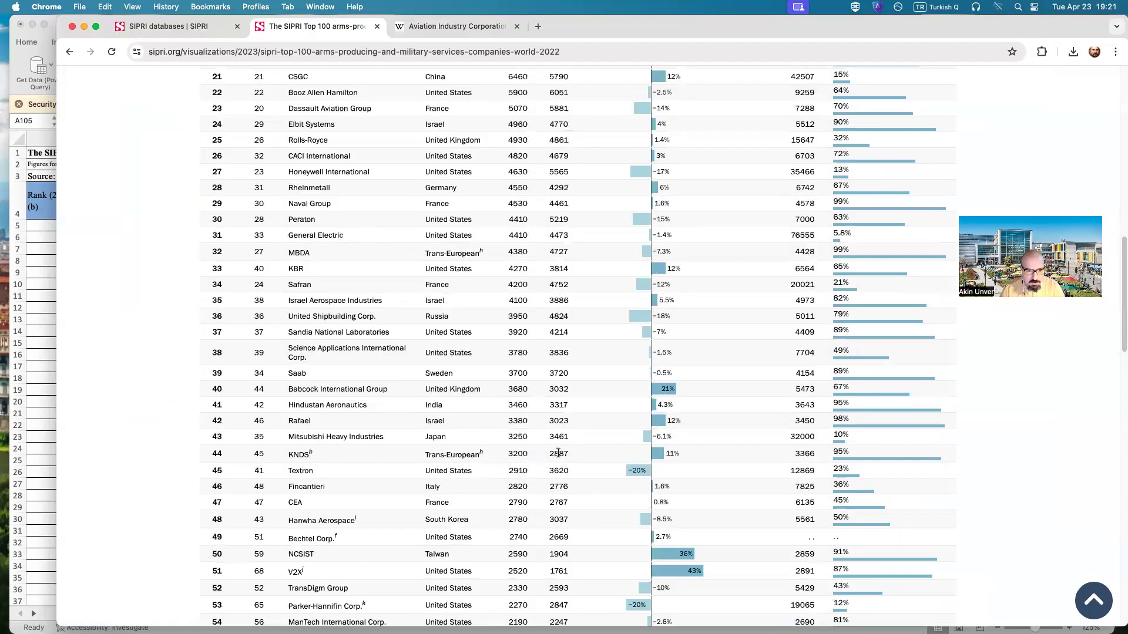
{"action": "scroll", "coordinate": [191, 353], "scroll_direction": "up", "scroll_amount": 3}
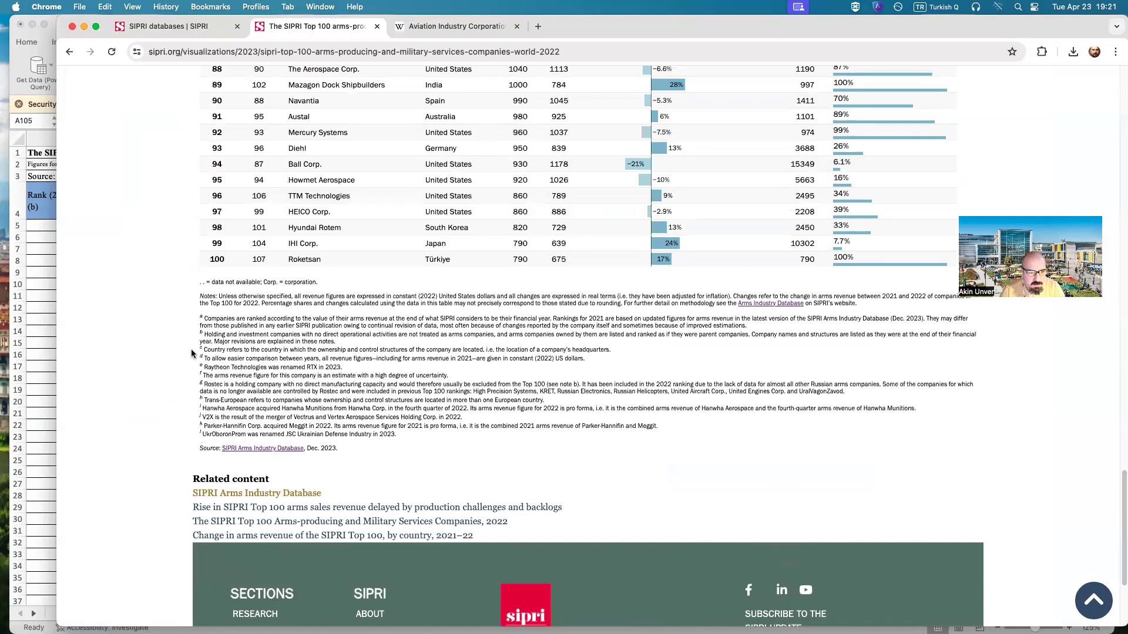
{"action": "left_click_drag", "start_coordinate": [205, 366], "coordinate": [598, 367]}
{"action": "left_click", "coordinate": [602, 366]}
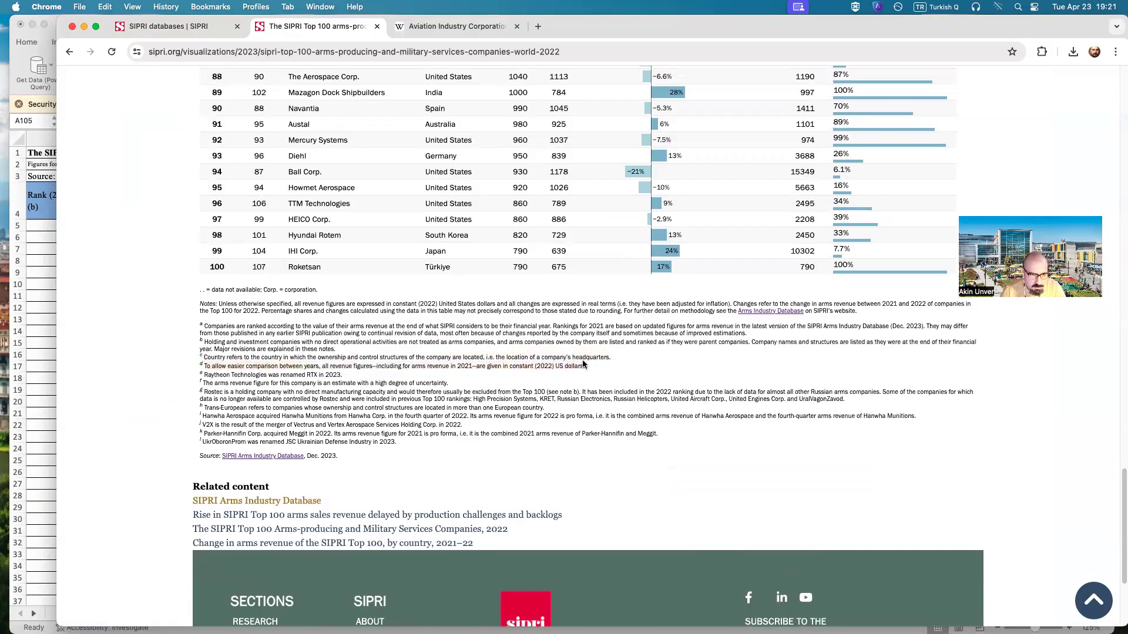
{"action": "scroll", "coordinate": [519, 407], "scroll_direction": "up", "scroll_amount": 20}
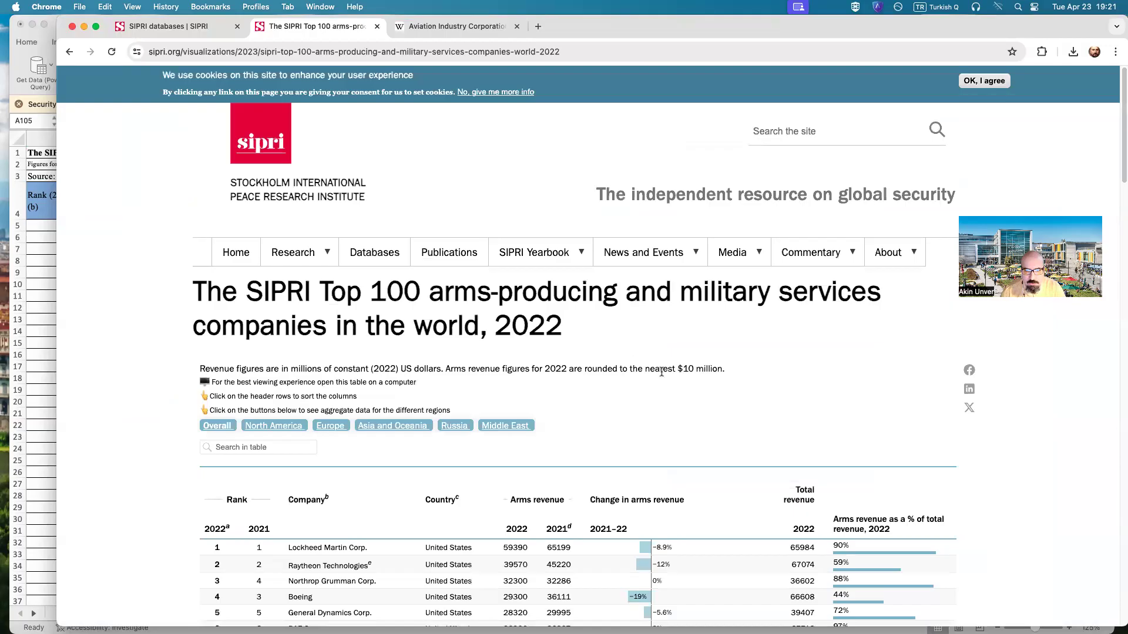
{"action": "left_click_drag", "start_coordinate": [444, 368], "coordinate": [725, 374]}
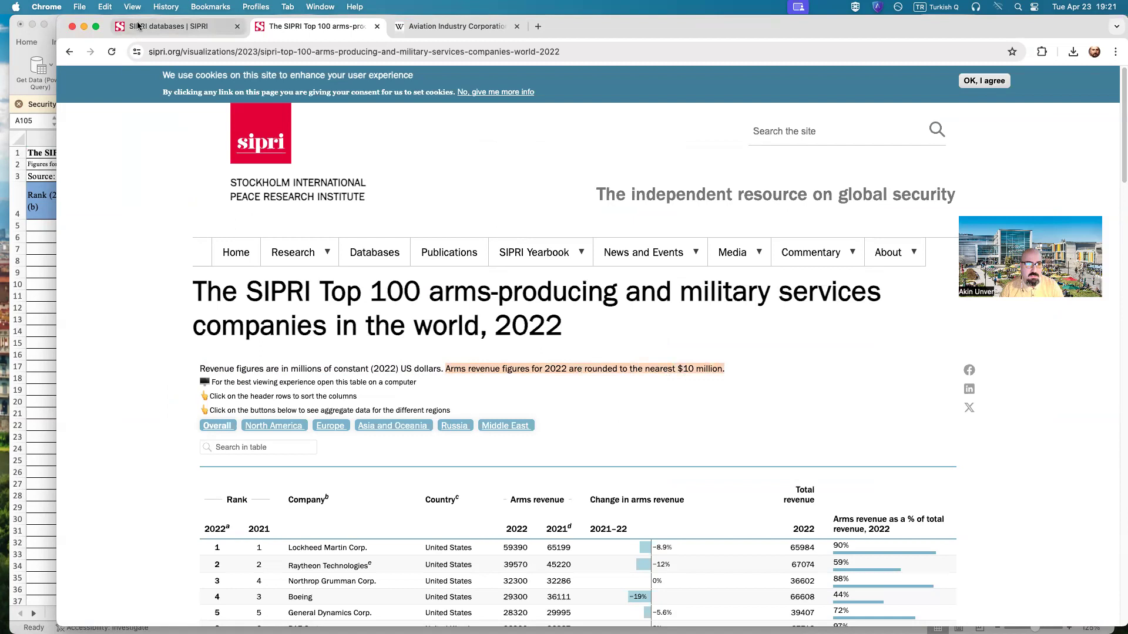
- Switch to Excel, open the 2021 sheet and begin a note in K54 beside the mean: "Arithmetic average of the dataset is at"
{"action": "left_click", "coordinate": [40, 351]}
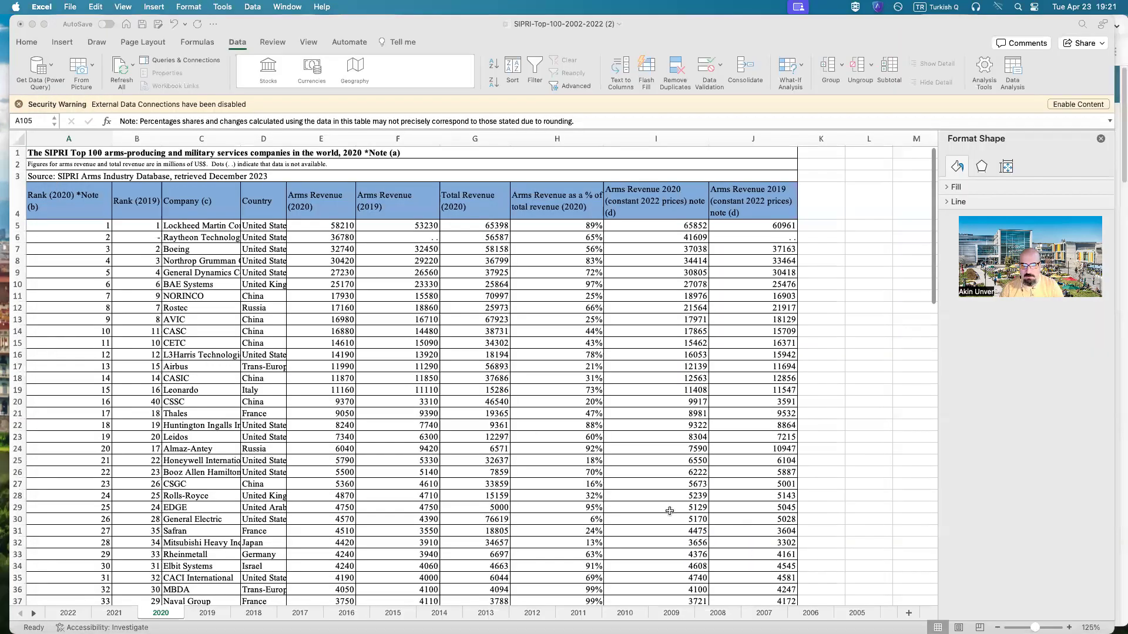
{"action": "left_click", "coordinate": [115, 612]}
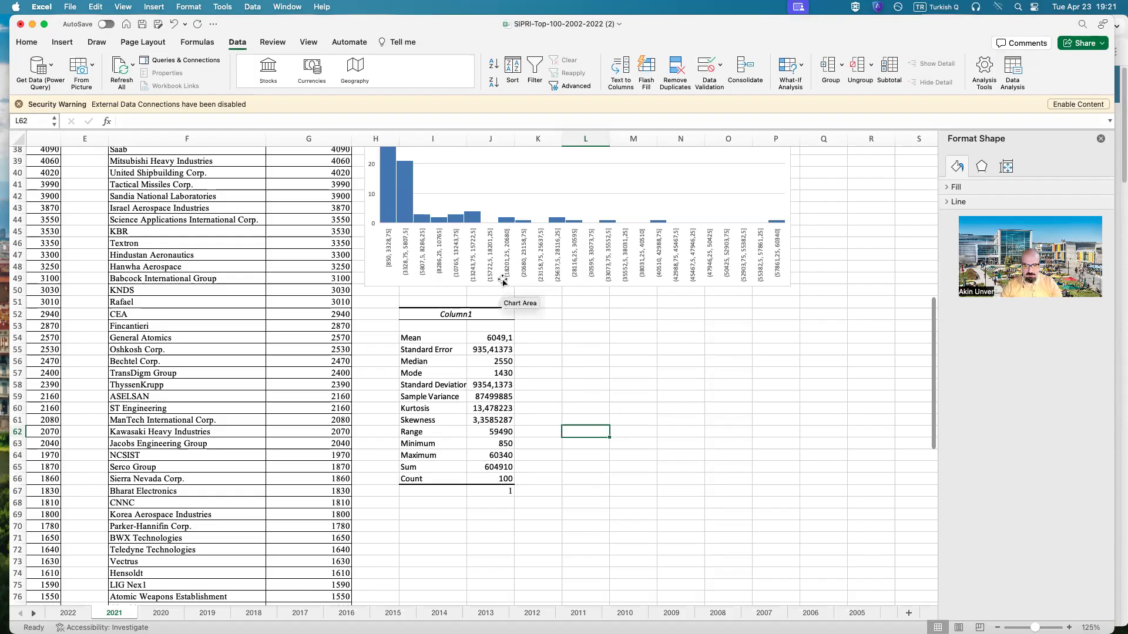
{"action": "left_click", "coordinate": [543, 338]}
{"action": "type", "text": "A"}
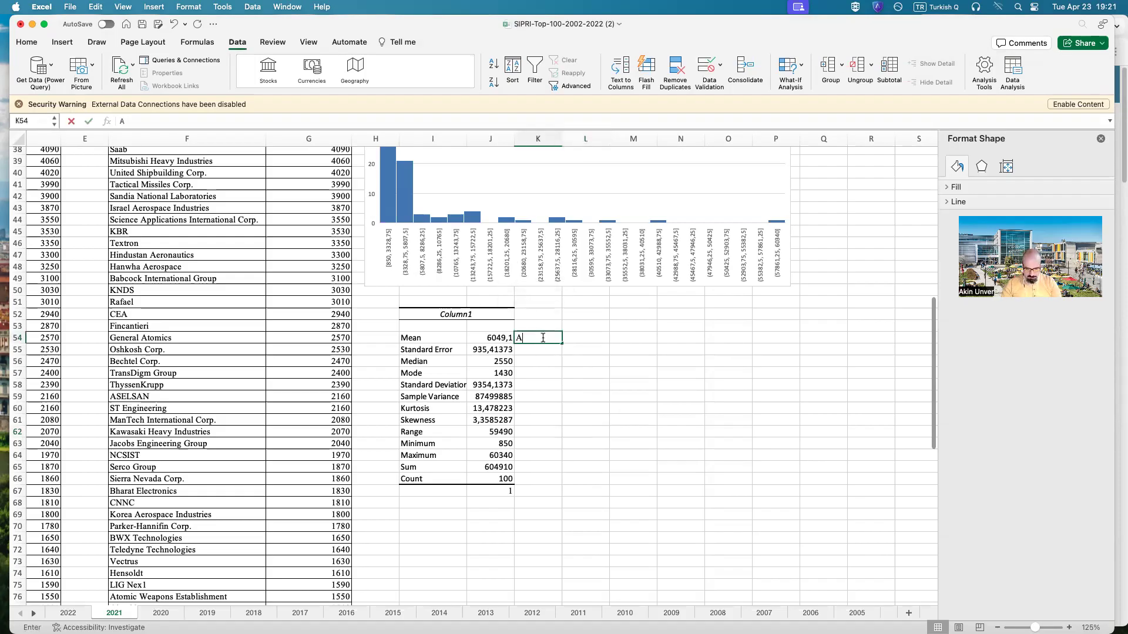
{"action": "type", "text": "rhi"}
{"action": "key", "text": "BackSpace"}
{"action": "key", "text": "Return"}
{"action": "type", "text": "t"}
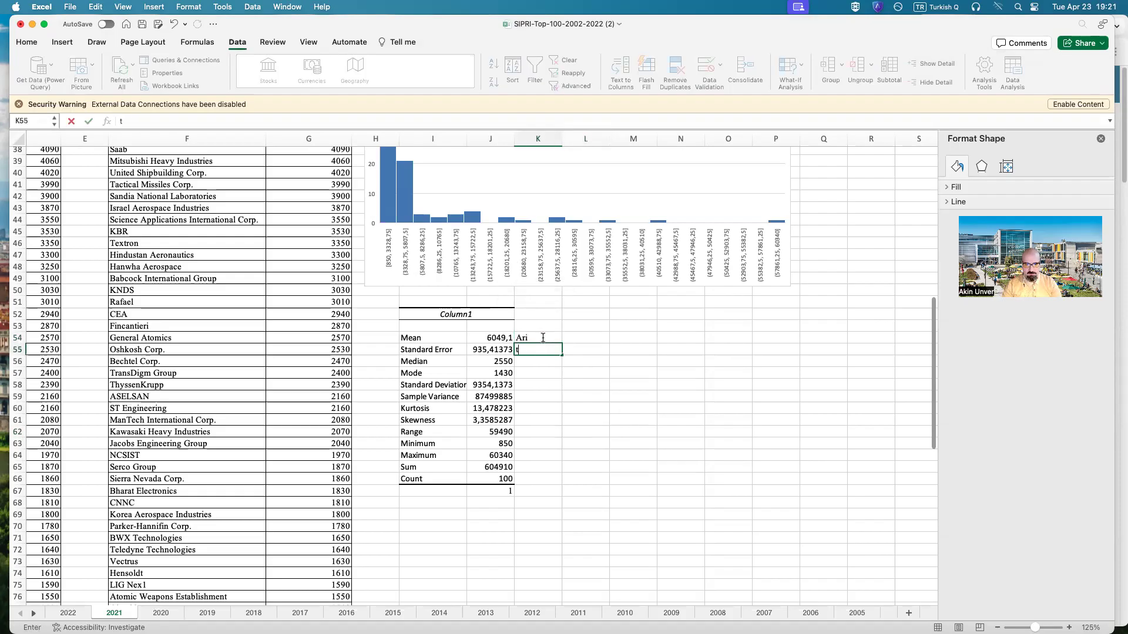
{"action": "key", "text": "BackSpace"}
{"action": "double_click", "coordinate": [537, 337]}
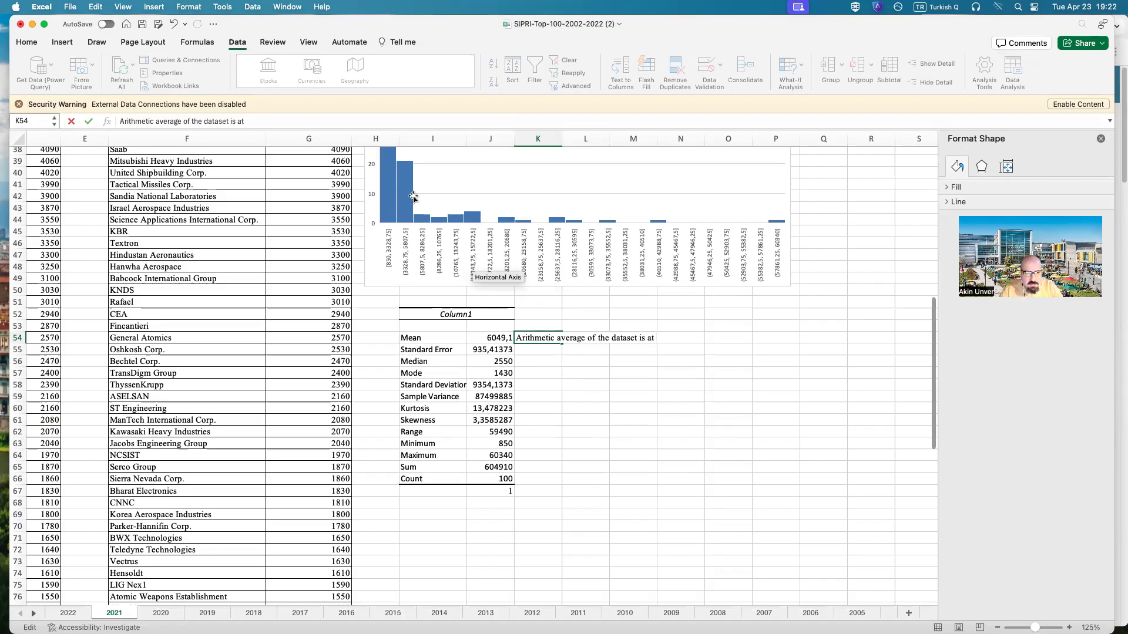
- Review the 2021 revenue figures, switch to Chrome to compare the 2022 table, and search Google for "lockheed martin arms revenue 2022"
{"action": "scroll", "coordinate": [346, 344], "scroll_direction": "up", "scroll_amount": 6}
{"action": "scroll", "coordinate": [347, 344], "scroll_direction": "up", "scroll_amount": 5}
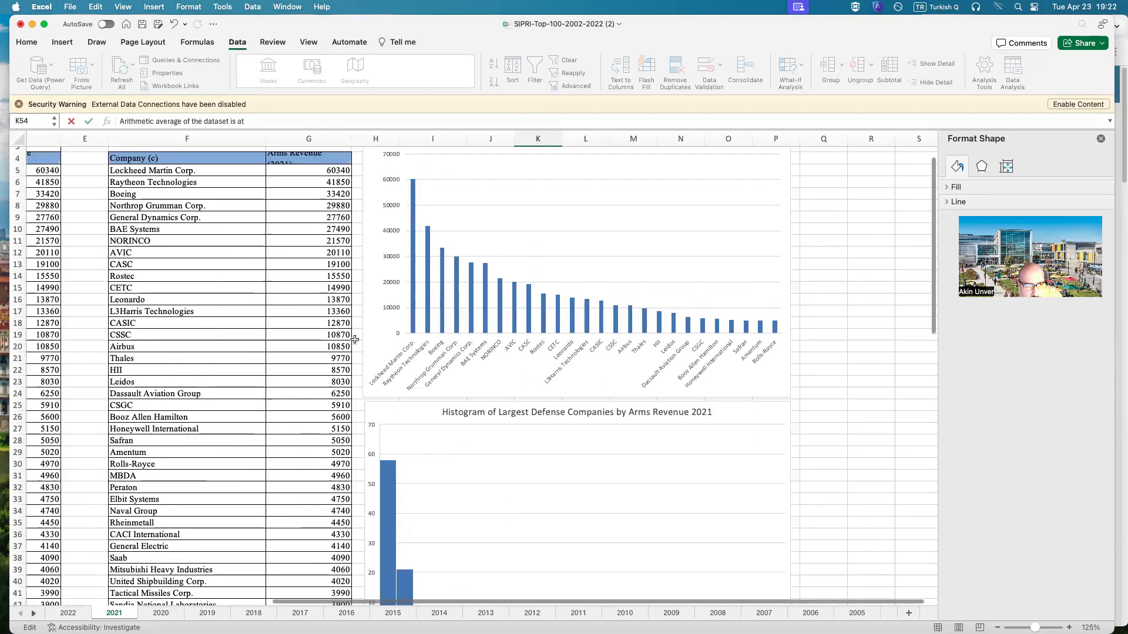
{"action": "scroll", "coordinate": [356, 333], "scroll_direction": "down", "scroll_amount": 1}
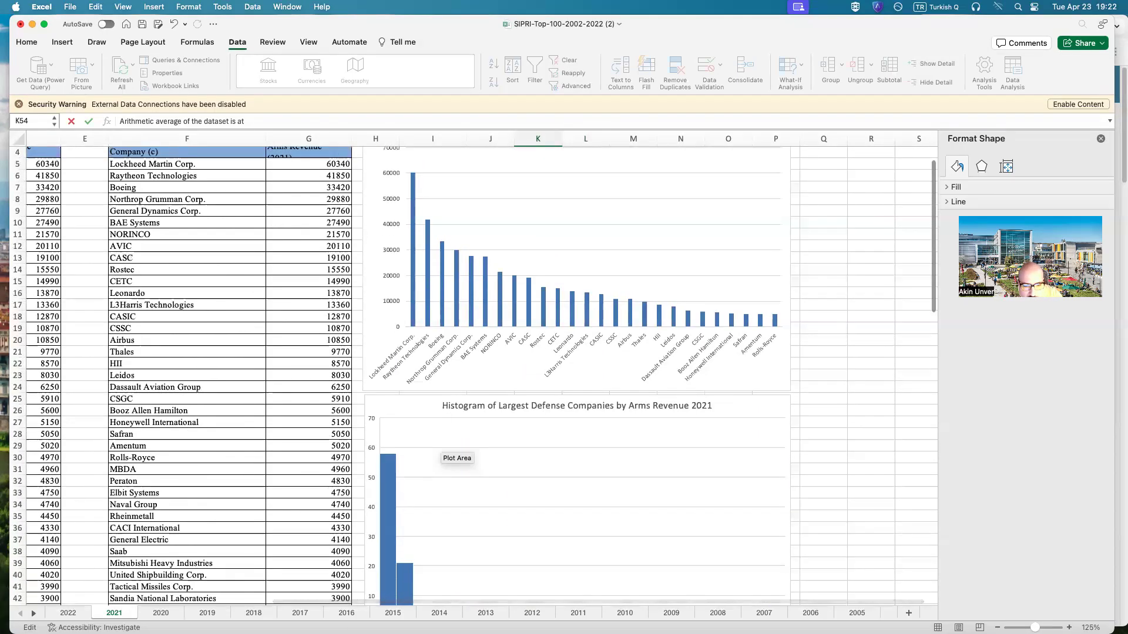
{"action": "left_click", "coordinate": [536, 617]}
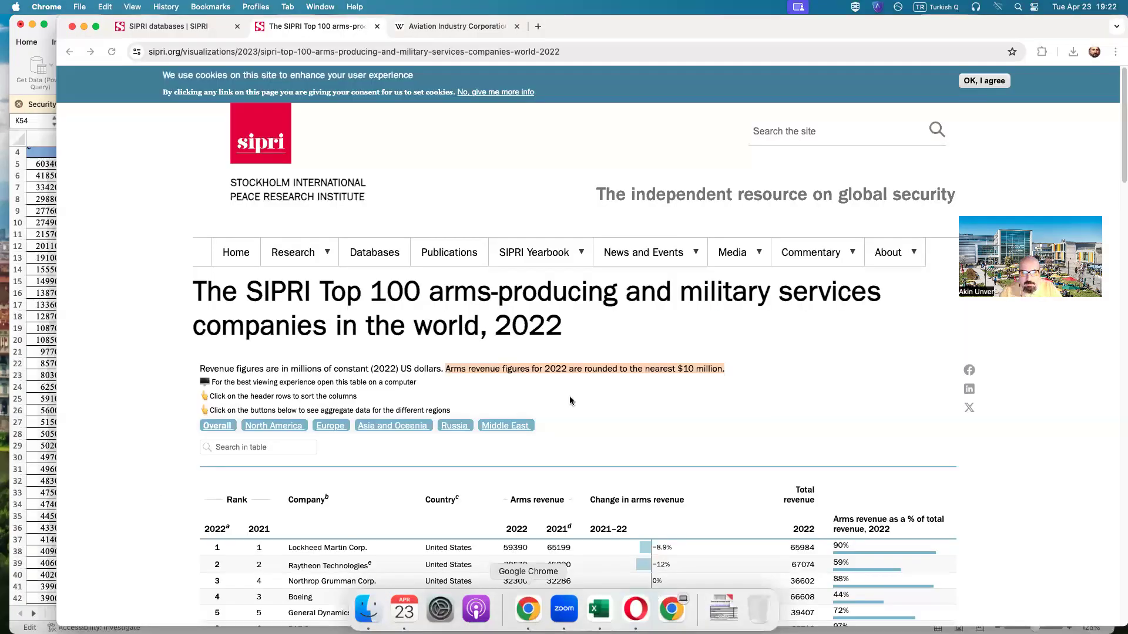
{"action": "scroll", "coordinate": [591, 399], "scroll_direction": "down", "scroll_amount": 5}
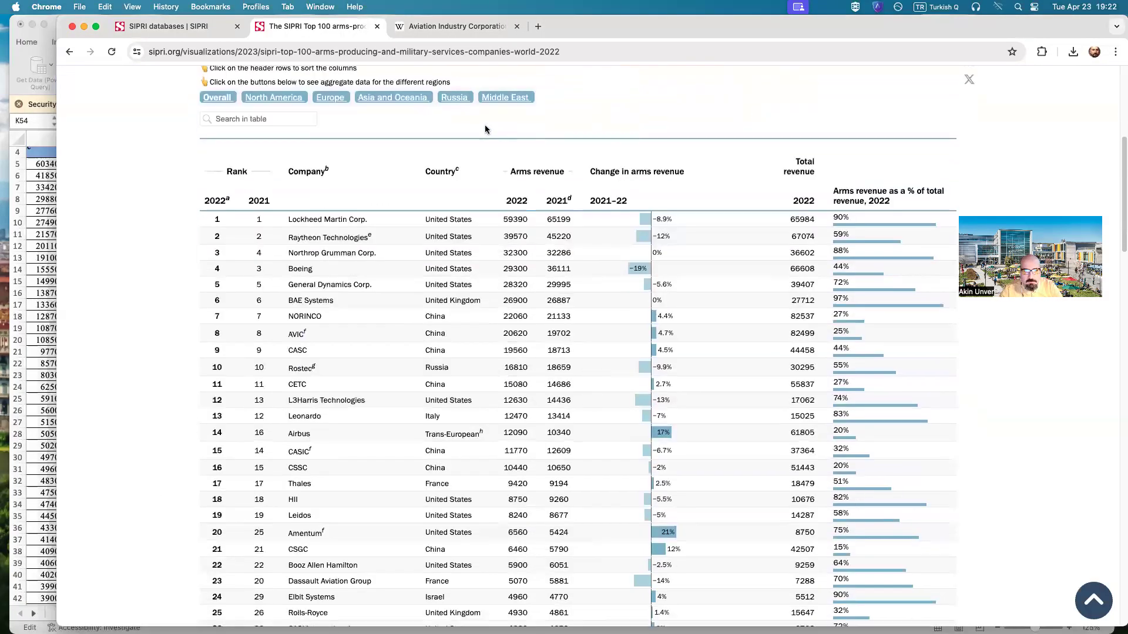
{"action": "left_click", "coordinate": [249, 52]}
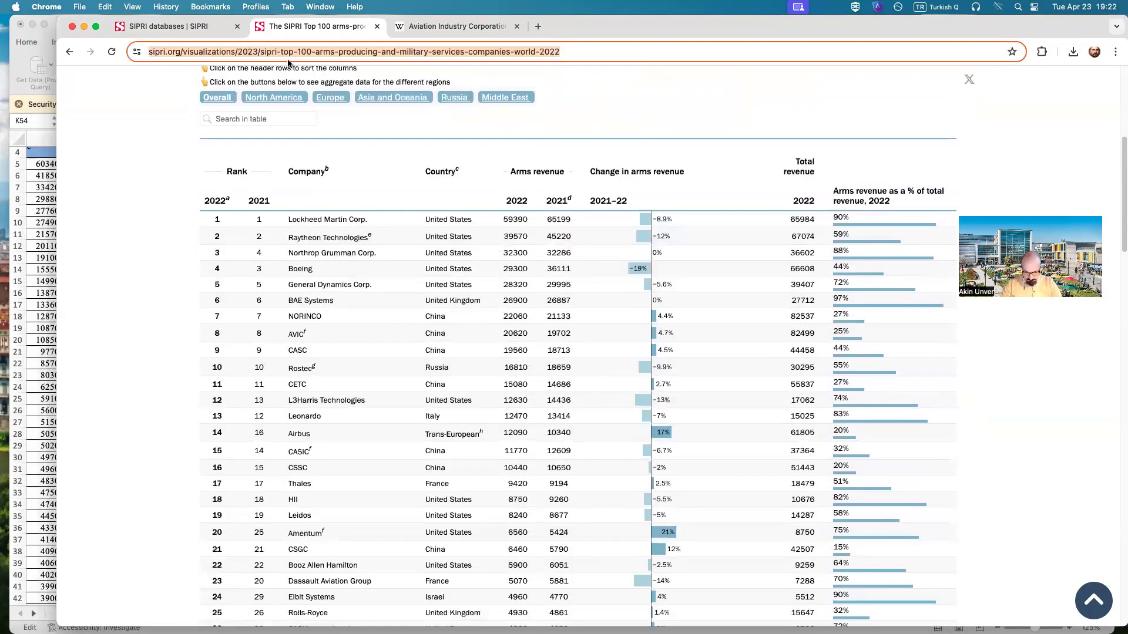
{"action": "type", "text": "lock"}
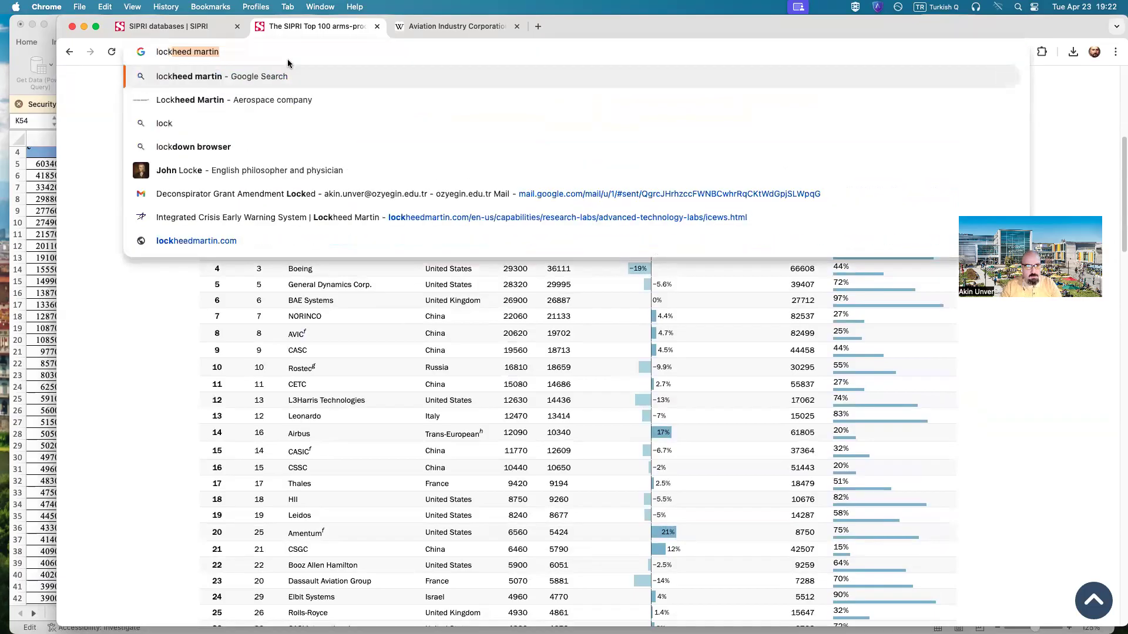
{"action": "type", "text": "heed martin arms revenu"}
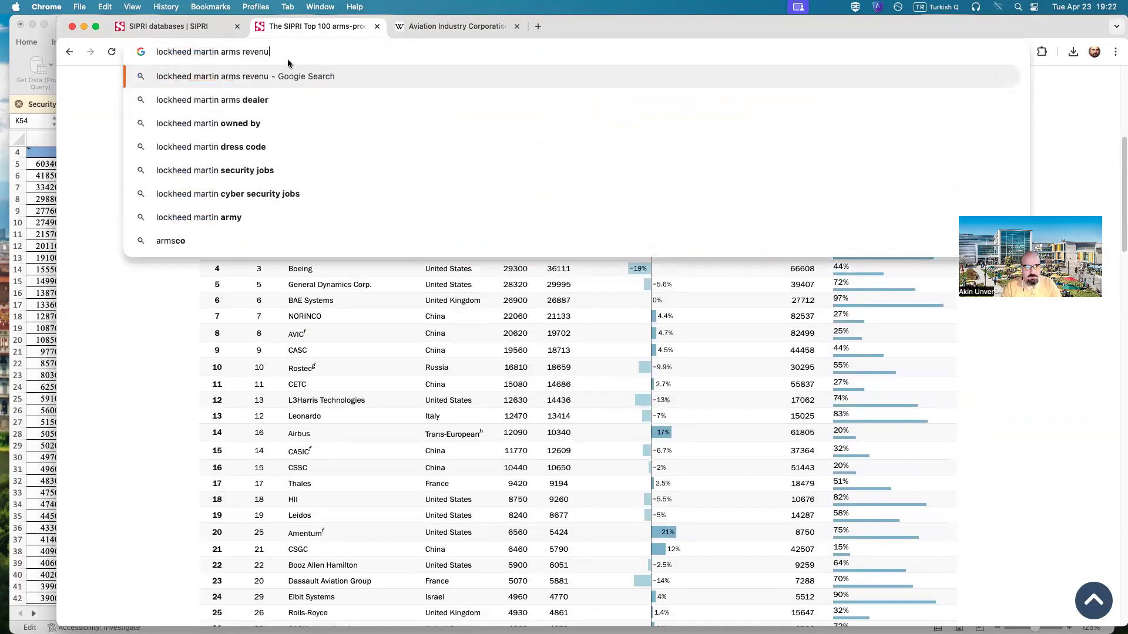
{"action": "type", "text": "e 2022"}
{"action": "key", "text": "Return"}
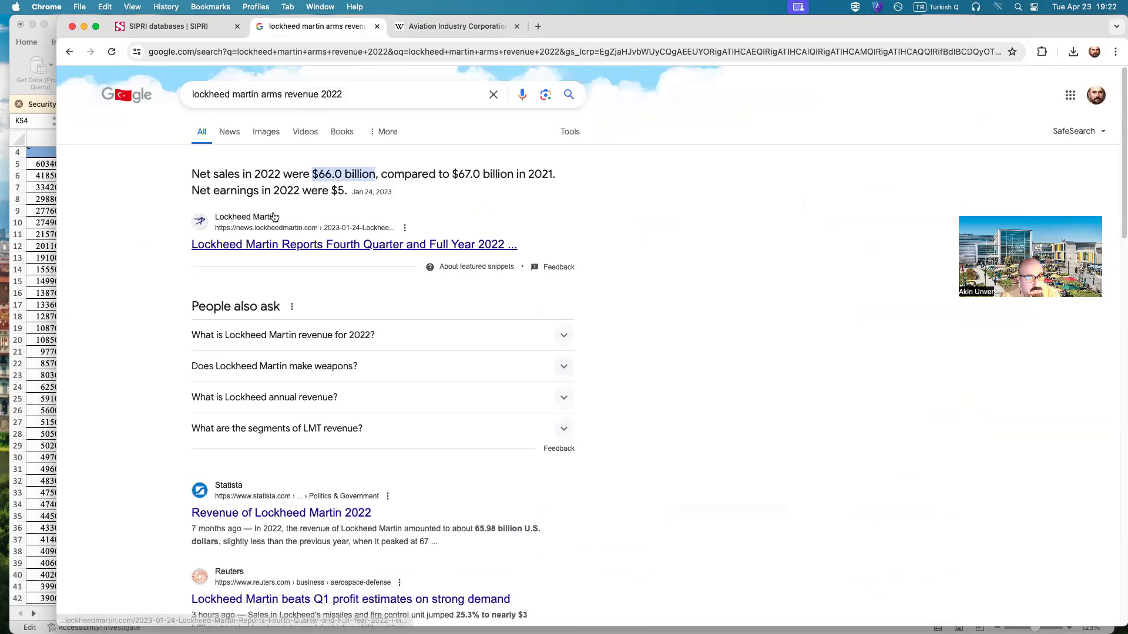
{"action": "left_click", "coordinate": [44, 213]}
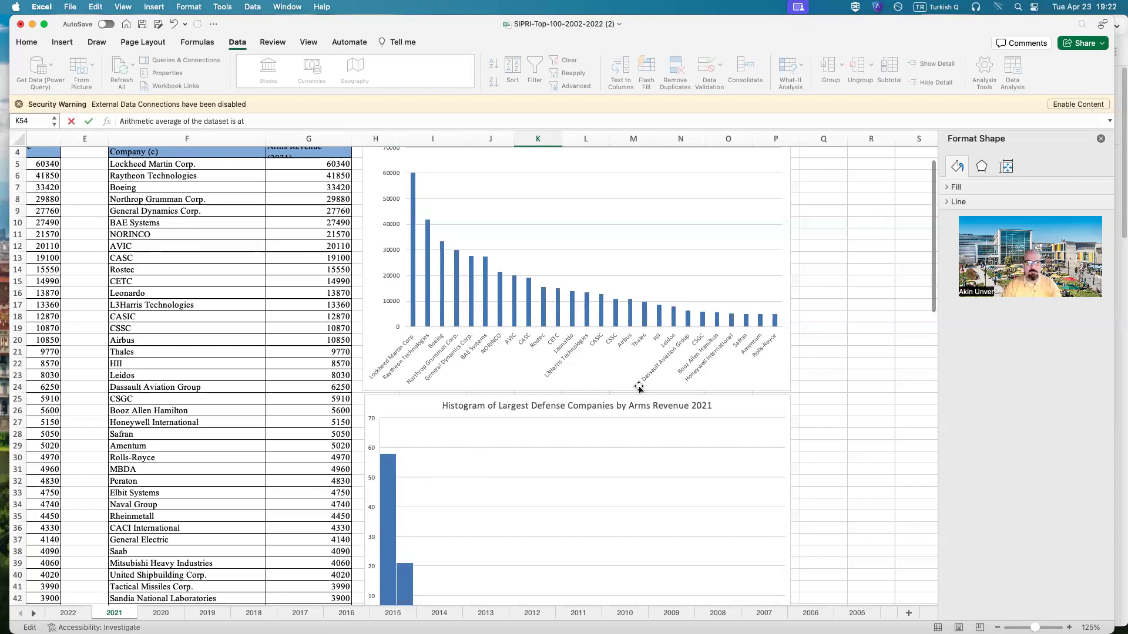
{"action": "scroll", "coordinate": [637, 385], "scroll_direction": "down", "scroll_amount": 10}
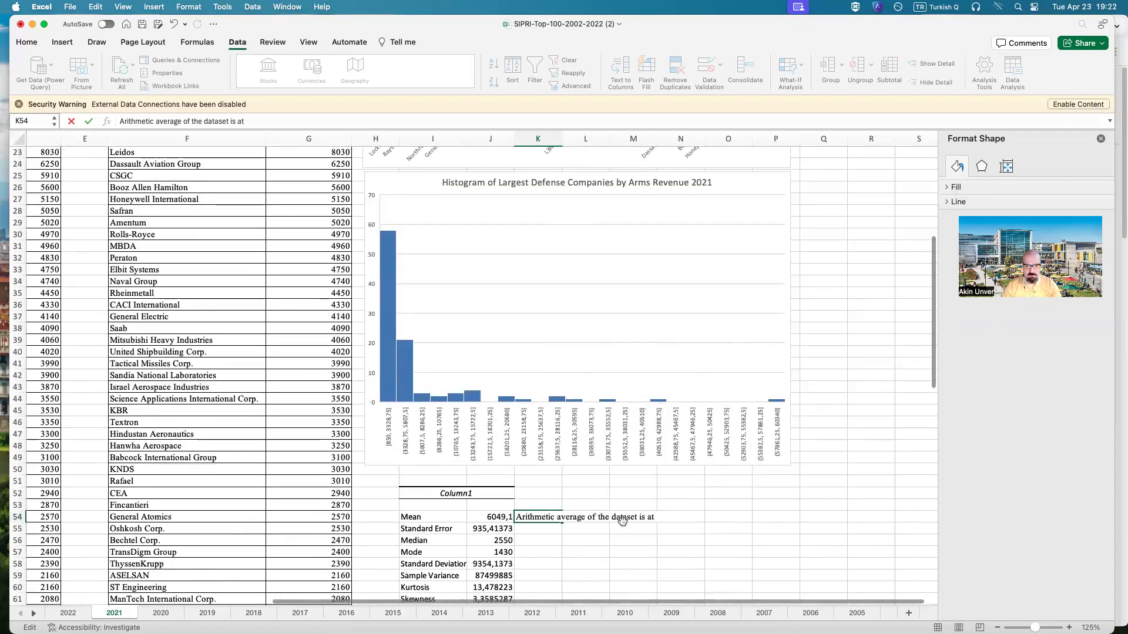
{"action": "double_click", "coordinate": [541, 518]}
{"action": "triple_click", "coordinate": [541, 517]}
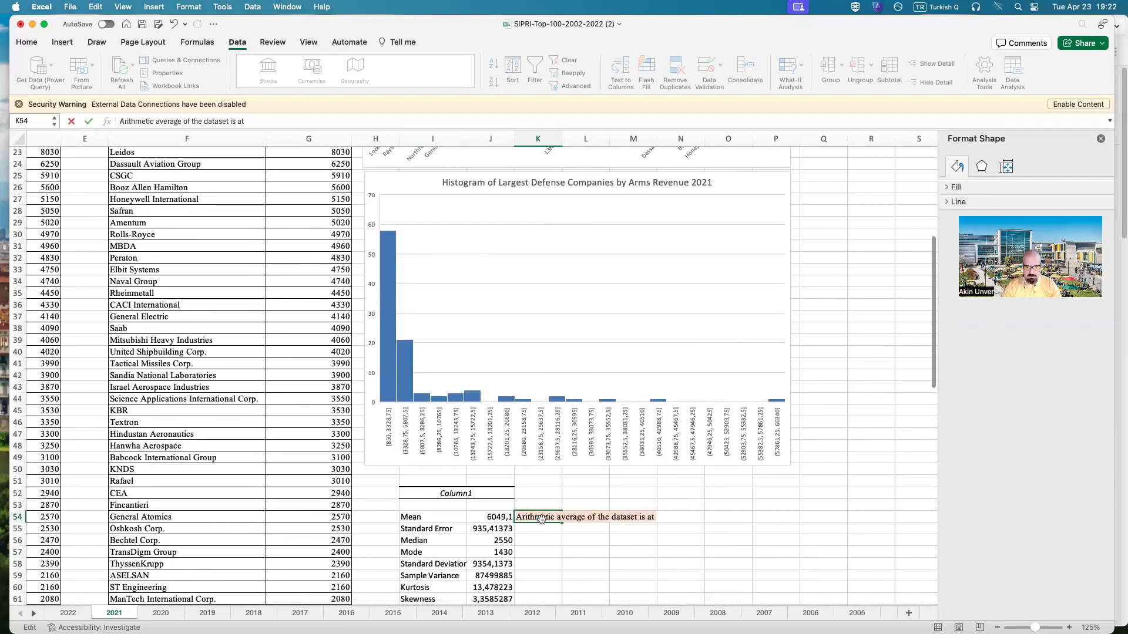
{"action": "key", "text": "Right"}
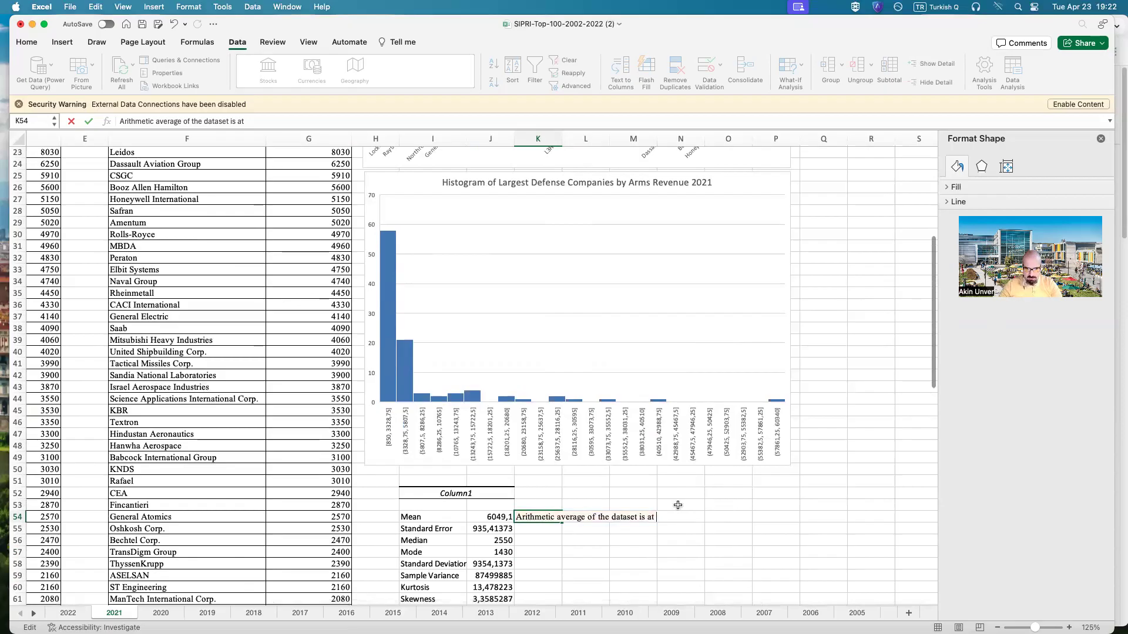
{"action": "type", "text": "60"}
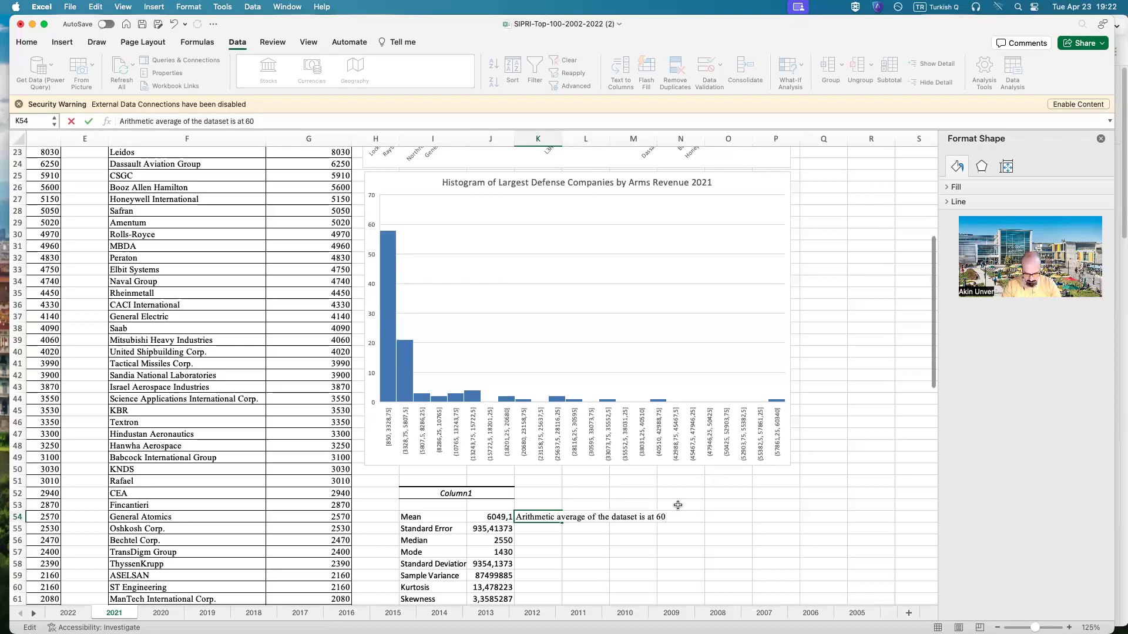
{"action": "type", "text": "49000000"}
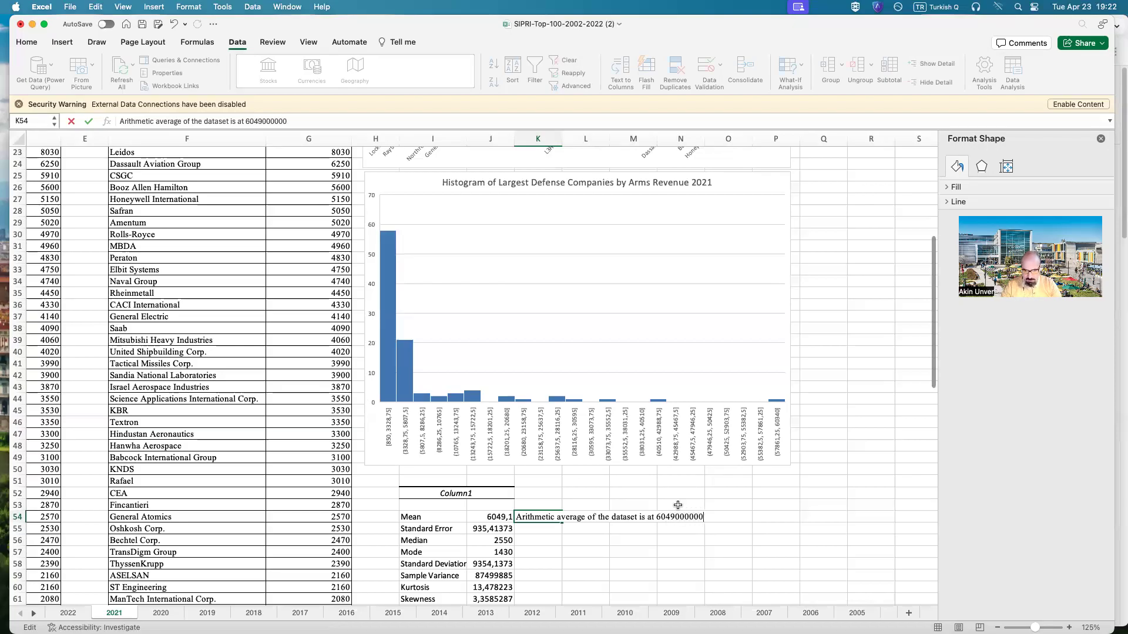
- Replace the full number in the K54 note with "6 billion USD -"
{"action": "left_click_drag", "start_coordinate": [704, 517], "coordinate": [688, 518]}
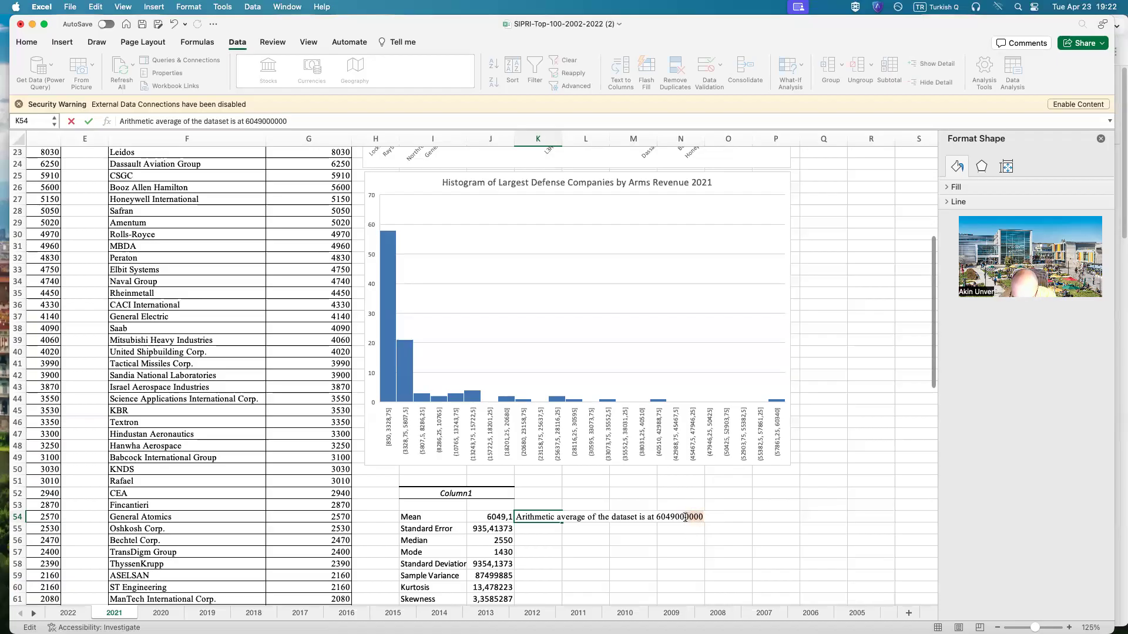
{"action": "left_click", "coordinate": [661, 518]}
{"action": "left_click_drag", "start_coordinate": [656, 518], "coordinate": [696, 512]}
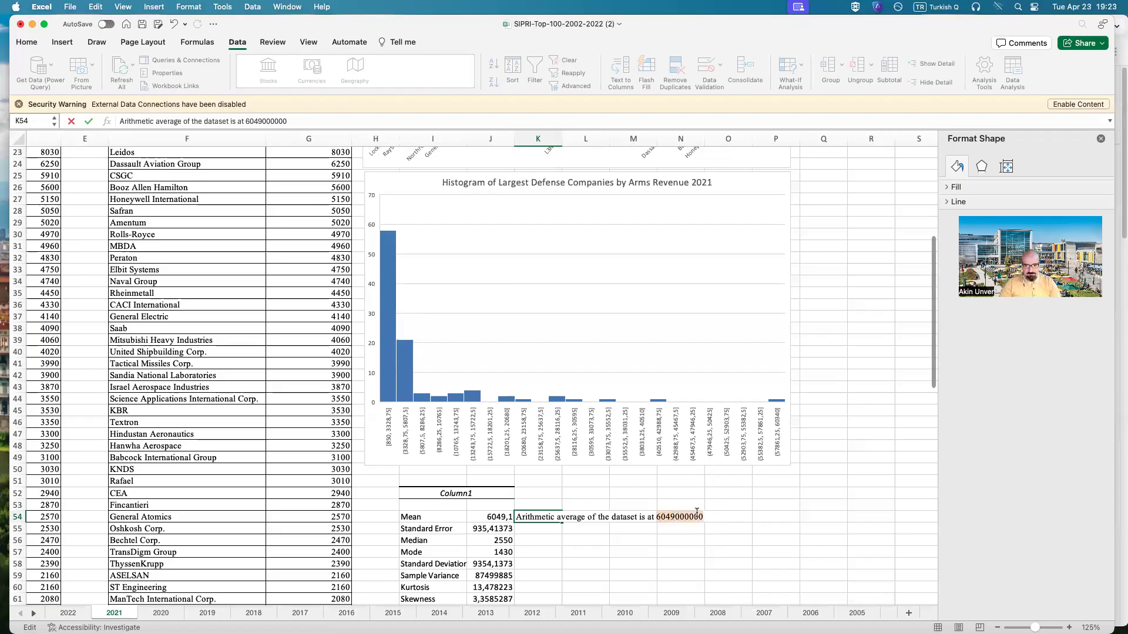
{"action": "type", "text": "6"}
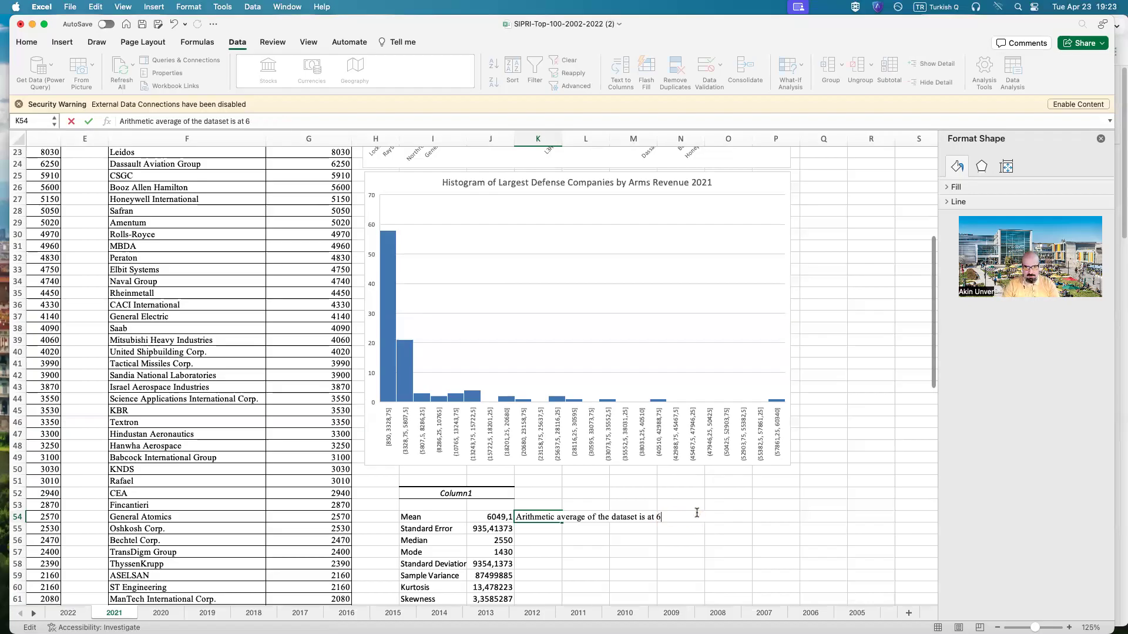
{"action": "type", "text": " billio"}
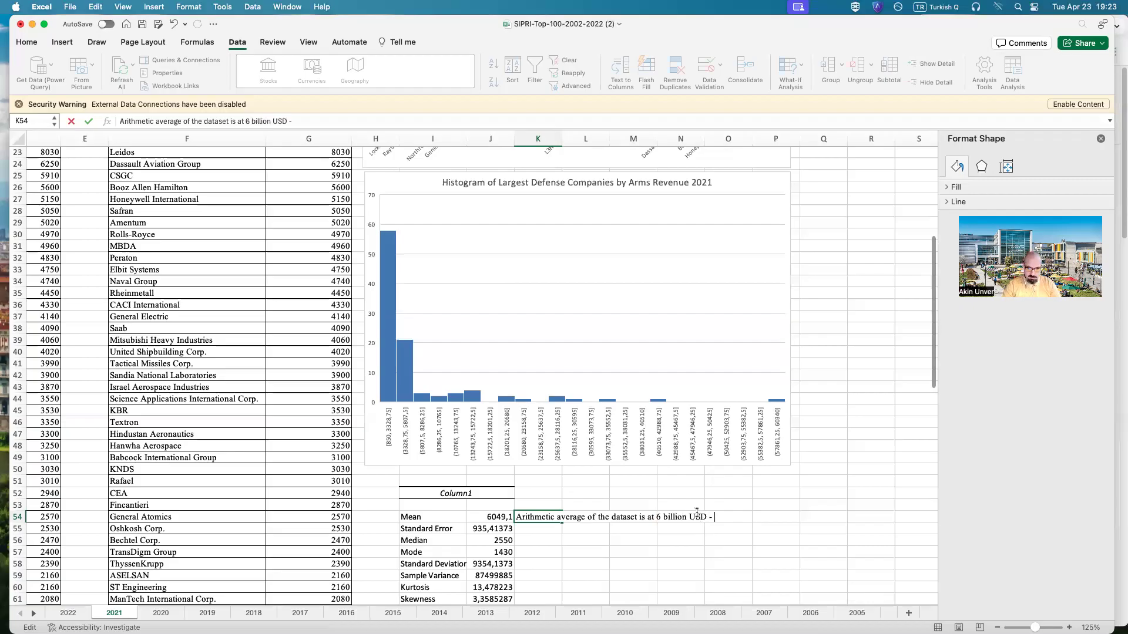
{"action": "type", "text": "n USD - wjh"}
{"action": "key", "text": "Return"}
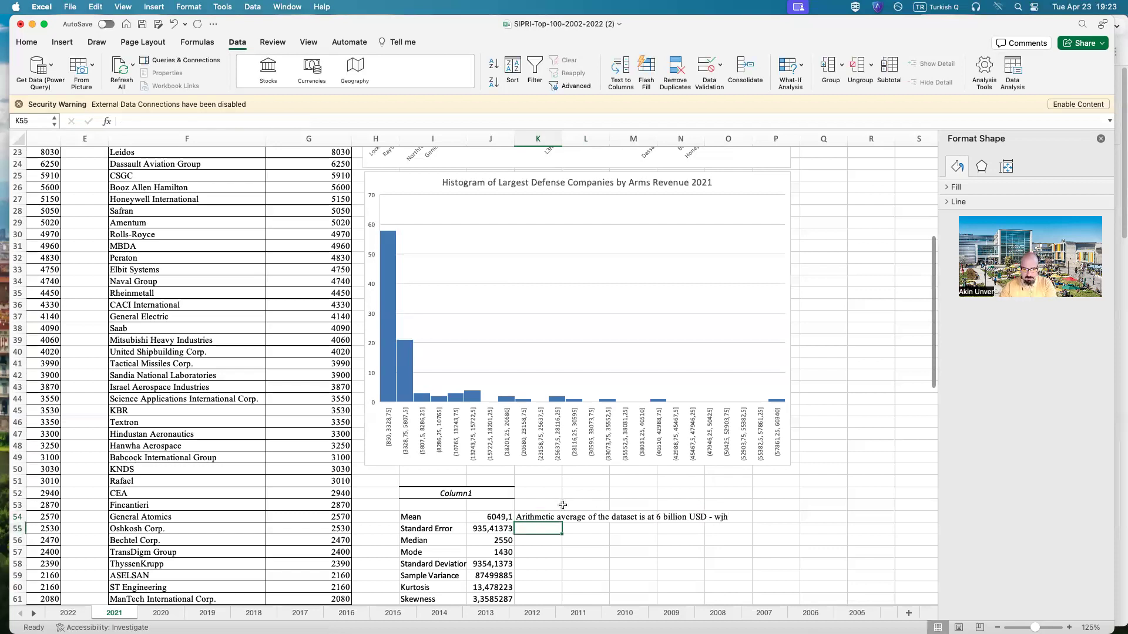
- Complete the K54 note after the dash with "which means that the average arms revenue of a Top100 defense company is 6bn USD"
{"action": "double_click", "coordinate": [555, 516]}
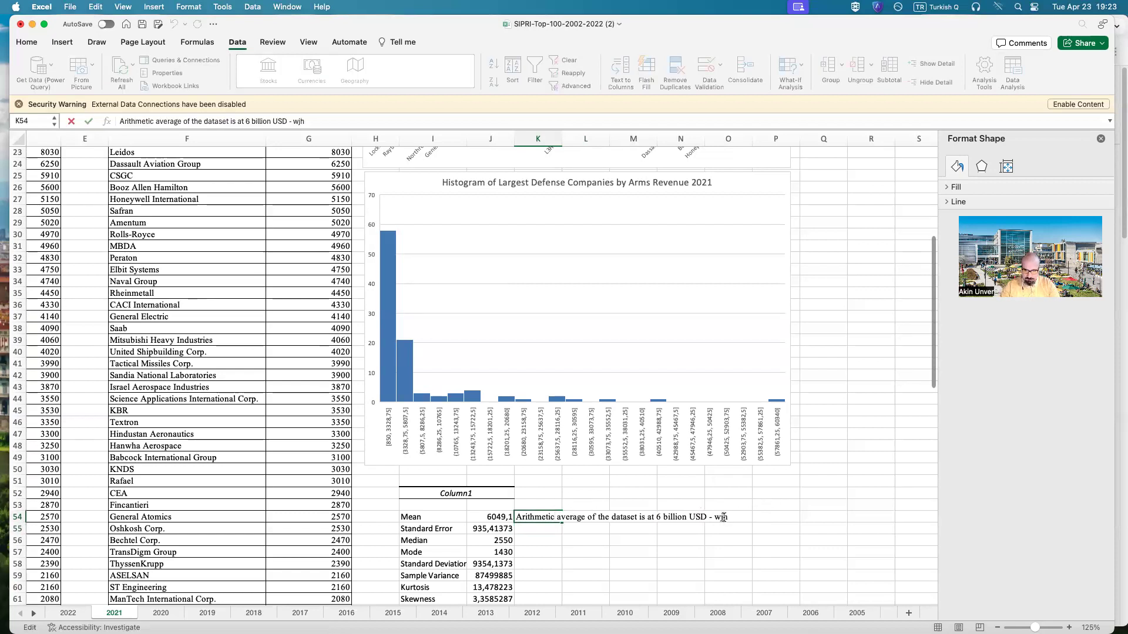
{"action": "key", "text": "BackSpace"}
{"action": "key", "text": "BackSpace"}
{"action": "type", "text": "hich"}
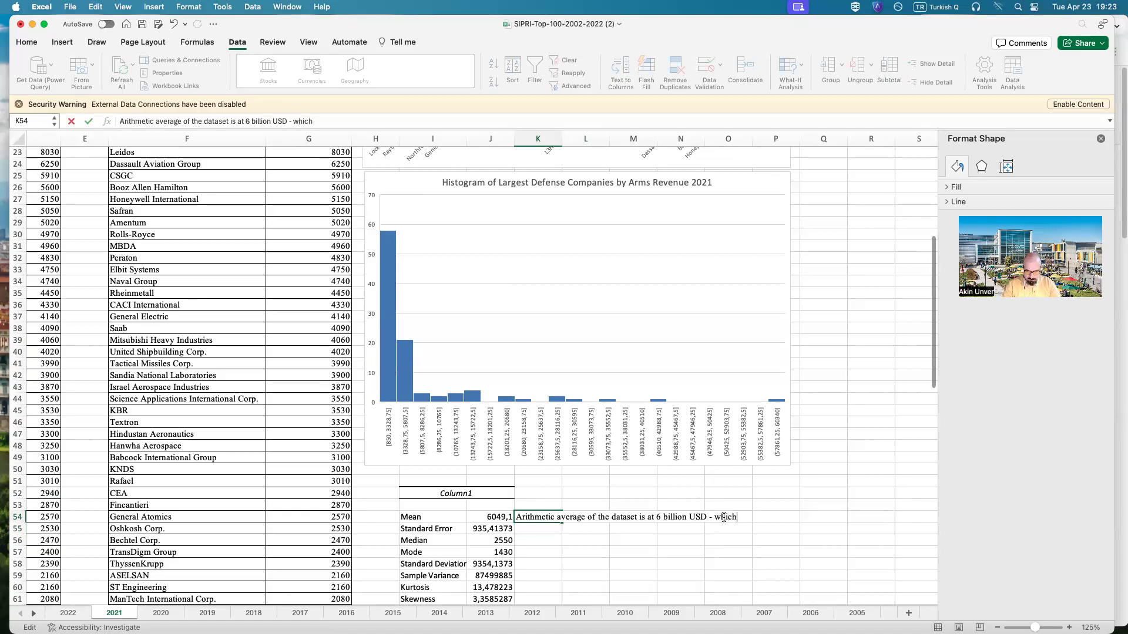
{"action": "type", "text": " means that the "}
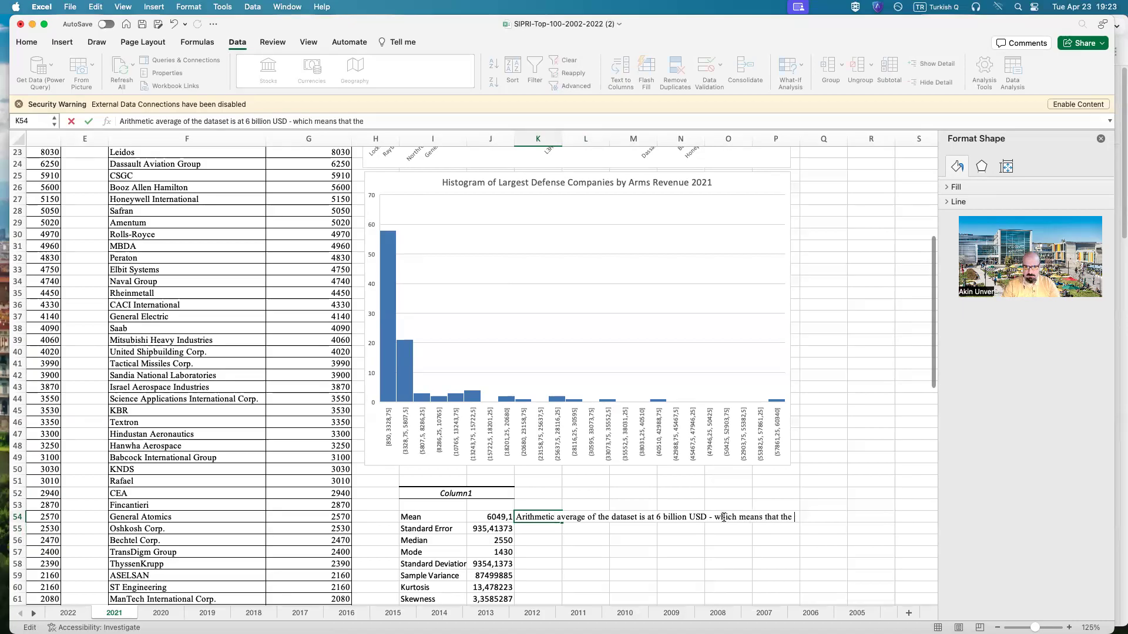
{"action": "type", "text": "average arms revenue of "}
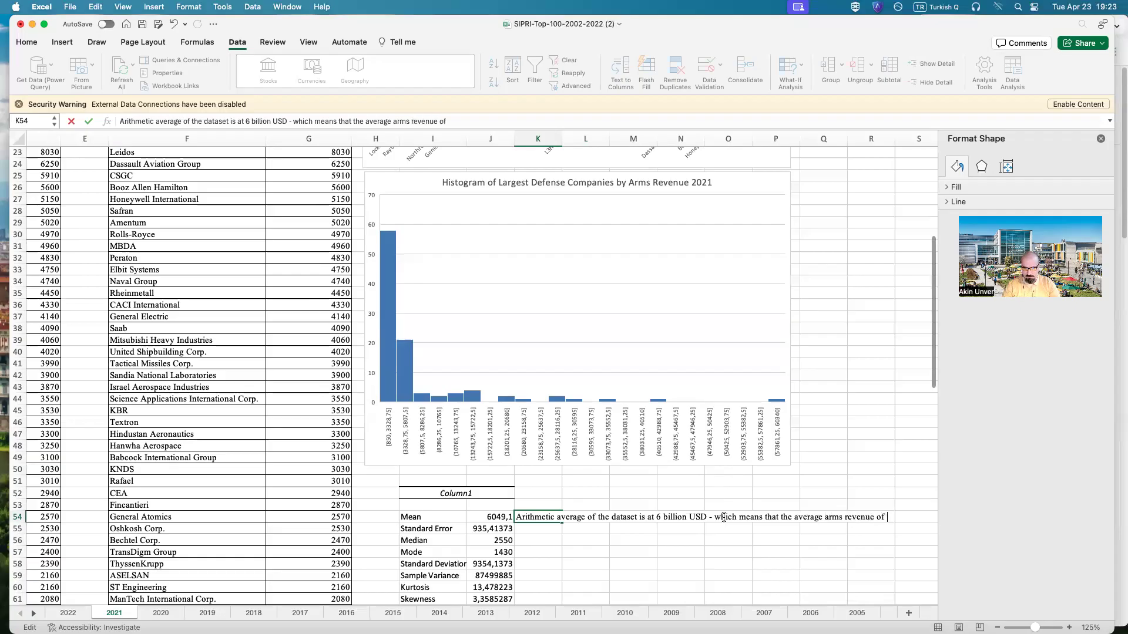
{"action": "type", "text": "a Top100 defense company is 6"}
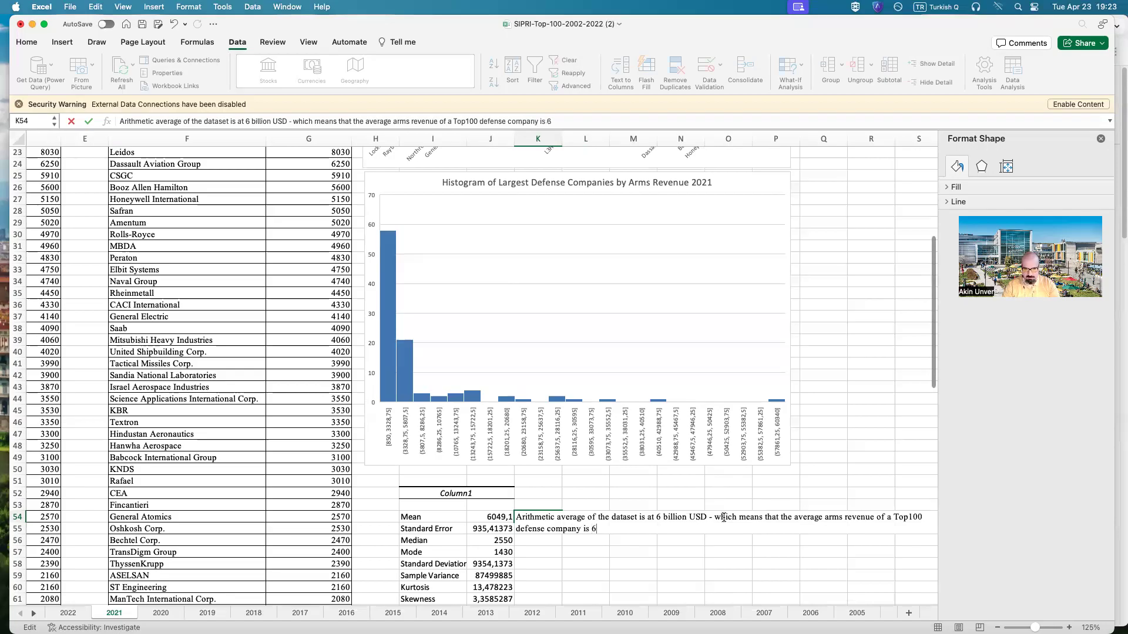
{"action": "type", "text": "bn USD"}
{"action": "key", "text": "Return"}
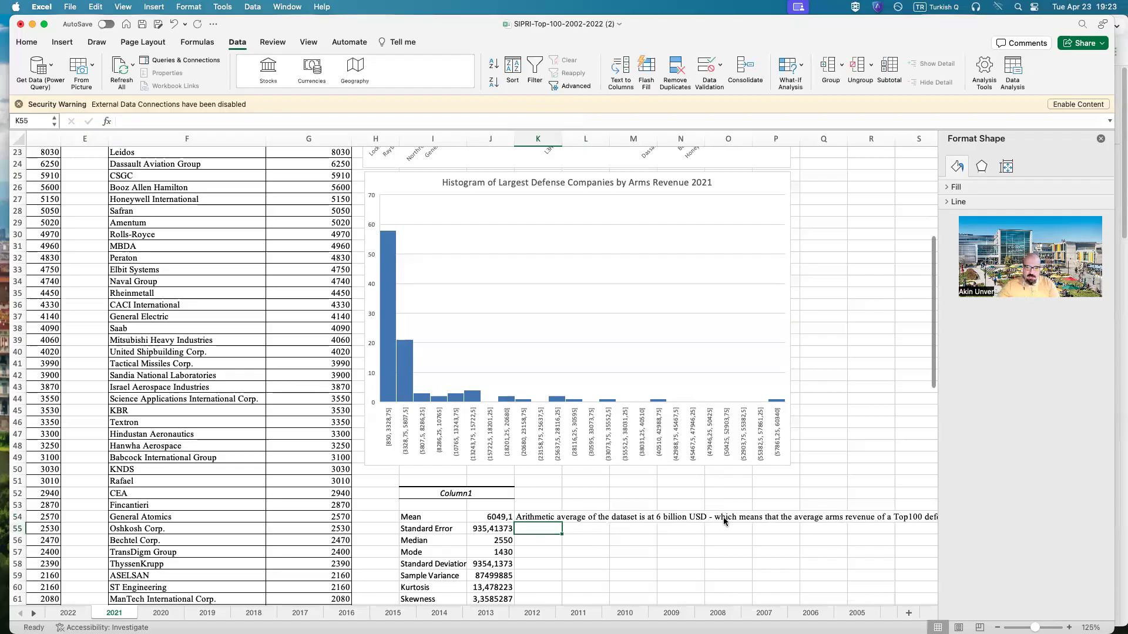
- Close the Format Shape pane and begin K55's note: "A standard error of this size gives us a sense that the sample has a very larg"
{"action": "left_click", "coordinate": [1102, 138]}
{"action": "scroll", "coordinate": [652, 473], "scroll_direction": "down", "scroll_amount": 3}
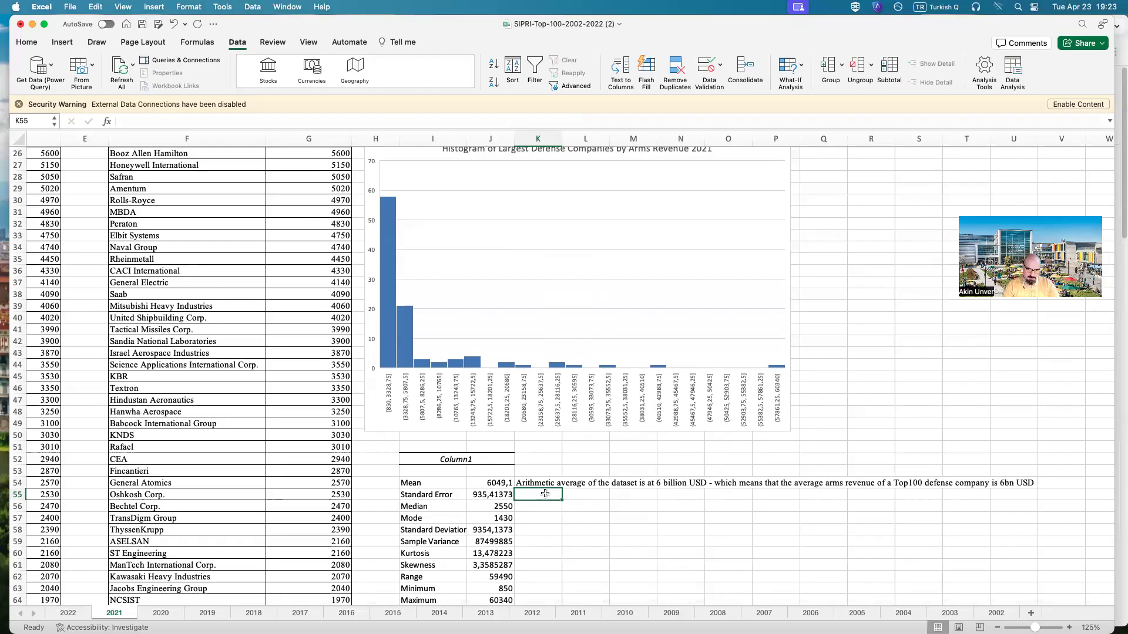
{"action": "left_click", "coordinate": [534, 517]}
{"action": "left_click", "coordinate": [542, 494]}
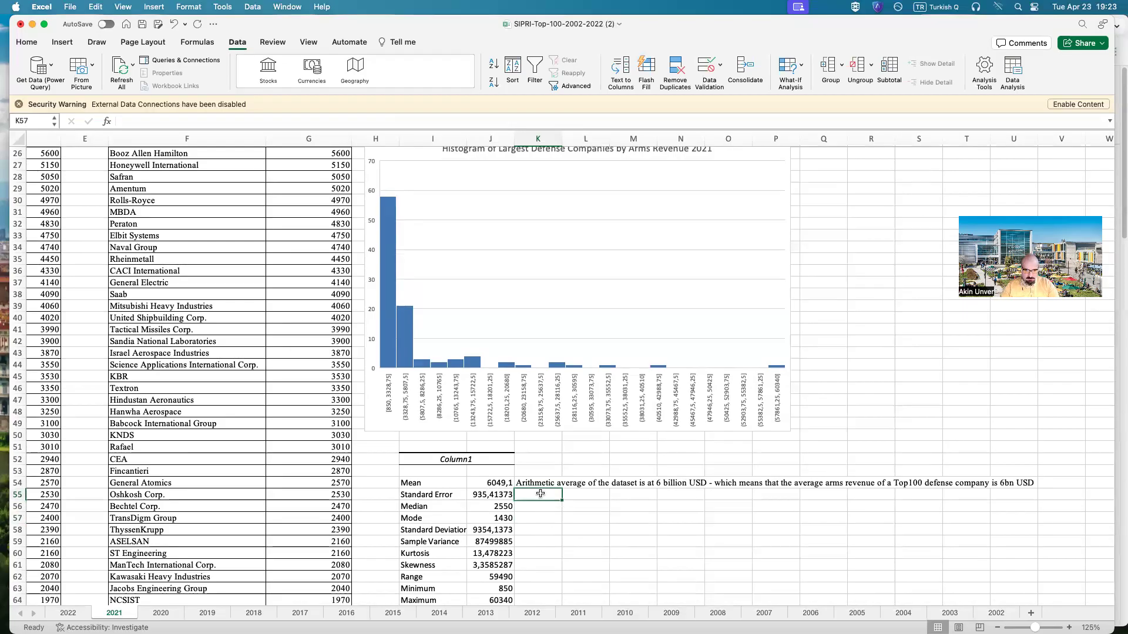
{"action": "type", "text": "A standard error of this size gives "}
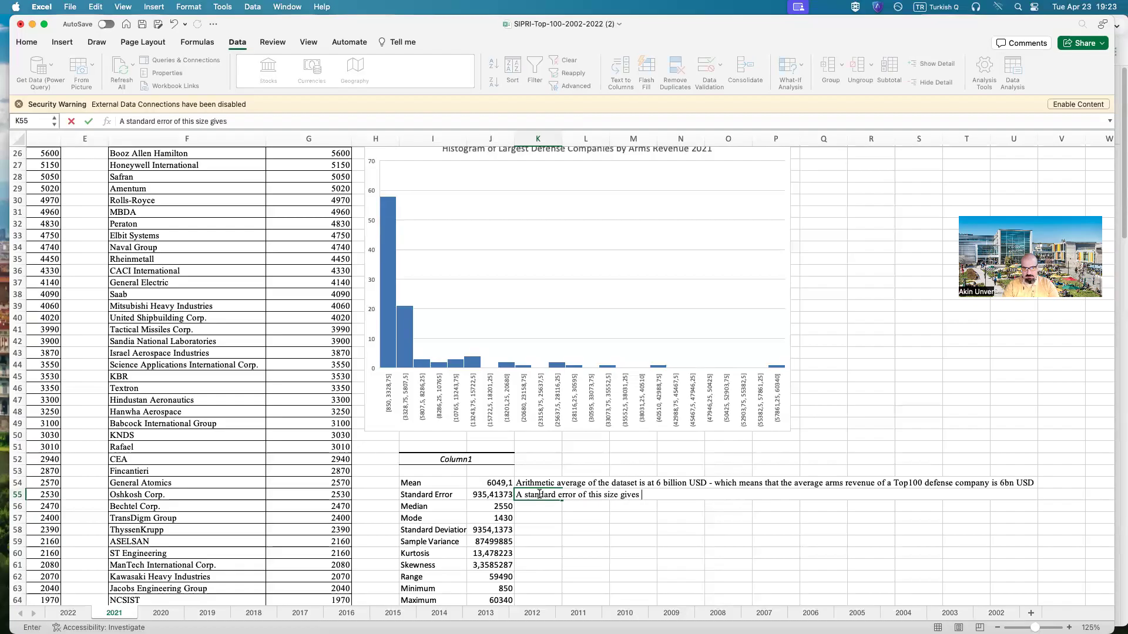
{"action": "type", "text": "us a sense that"}
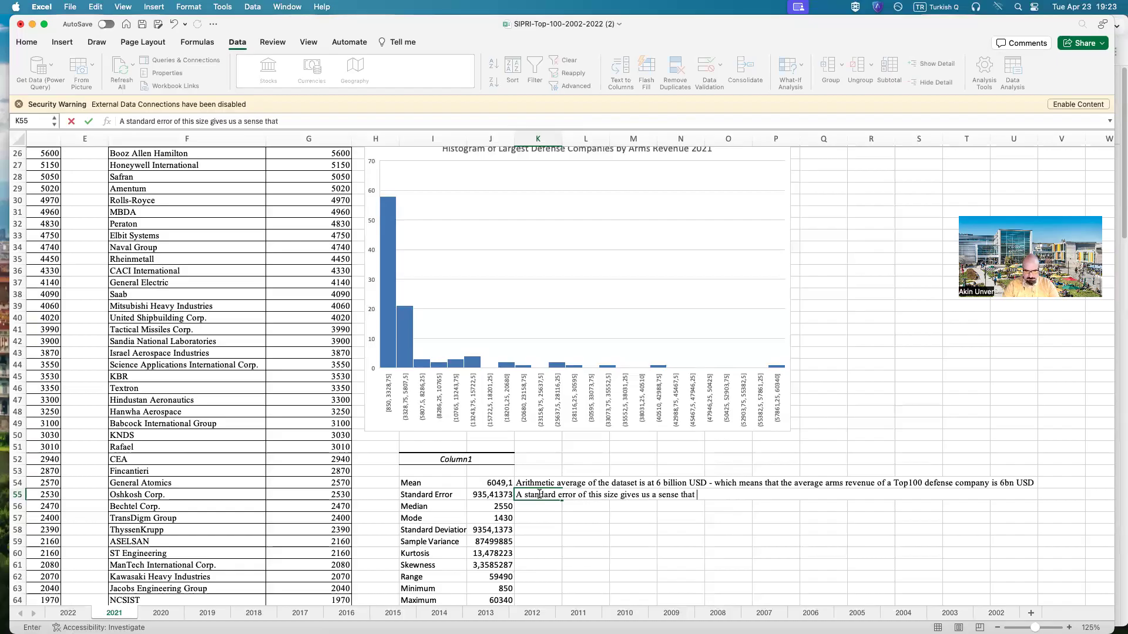
{"action": "type", "text": " the sameple "}
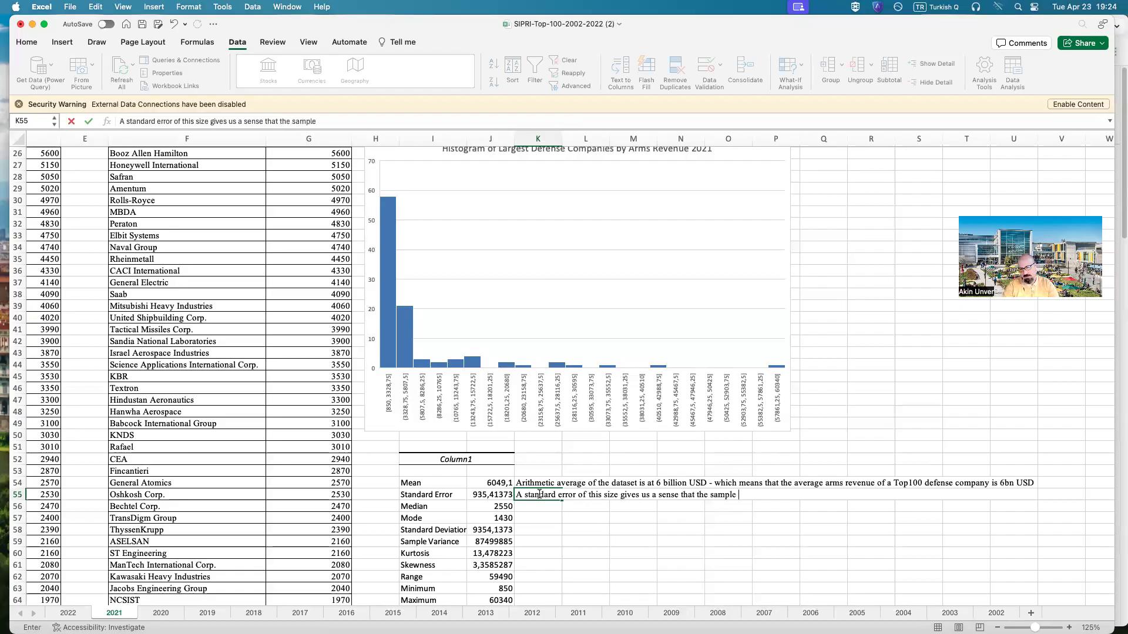
{"action": "type", "text": "has a very larg"}
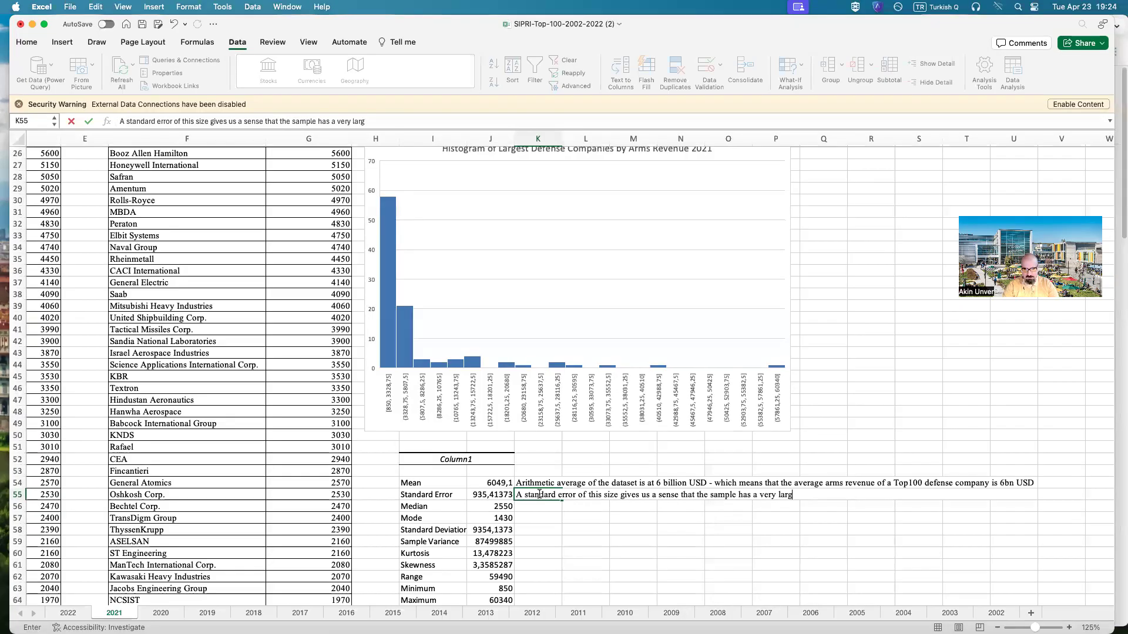
- Complete the Standard Error note in K55 so it ends with "a very large variance to be able to represent the broader population"
{"action": "type", "text": "e variance to be "}
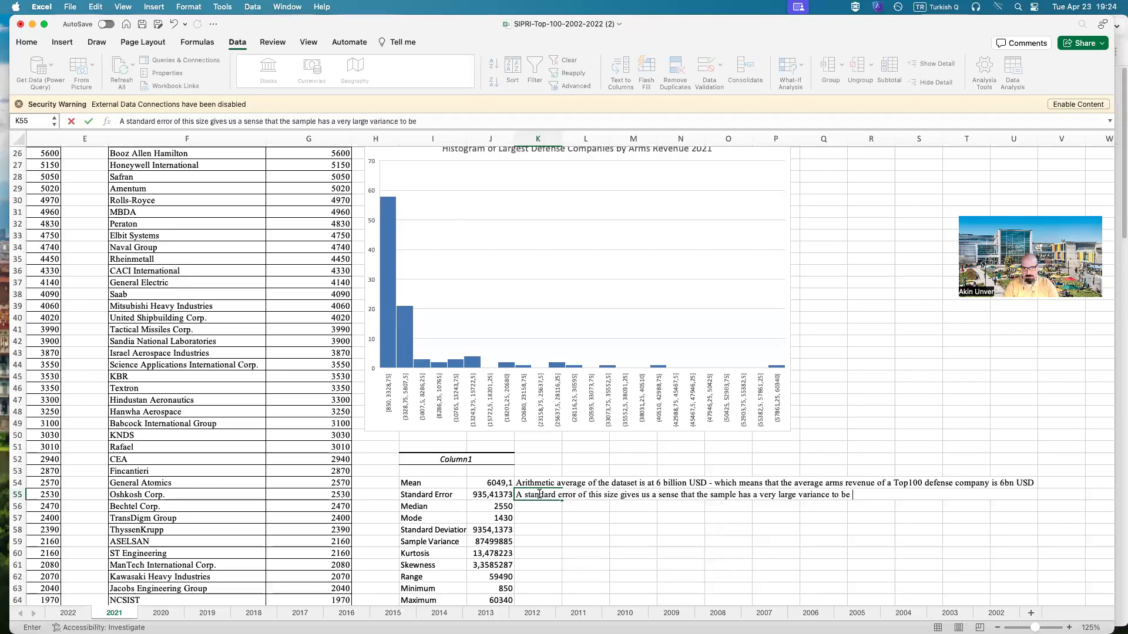
{"action": "type", "text": "able to represent the broader population"}
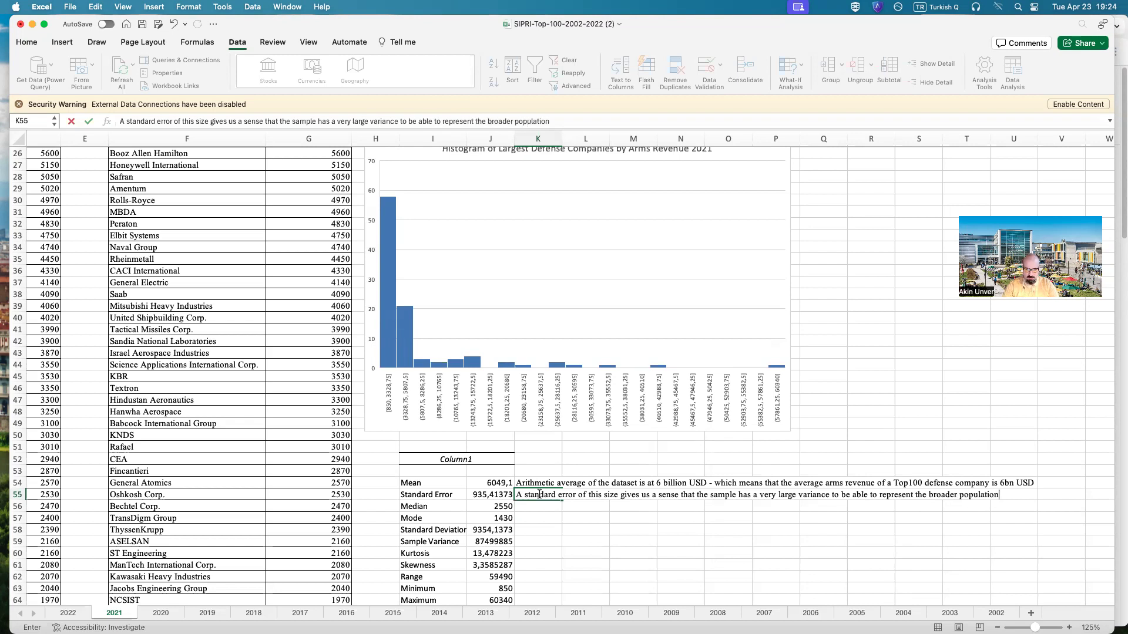
{"action": "key", "text": "Return"}
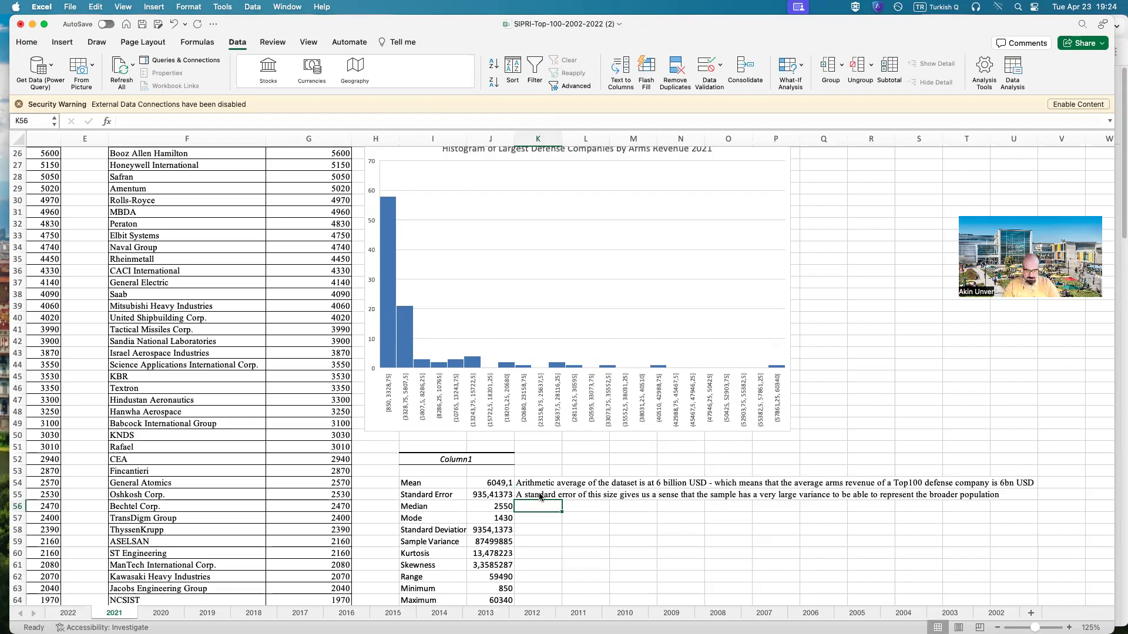
- Enter "The actual middle value in the dataset is 2.5 billion USD" in K56 beside Median
{"action": "type", "text": "The actua"}
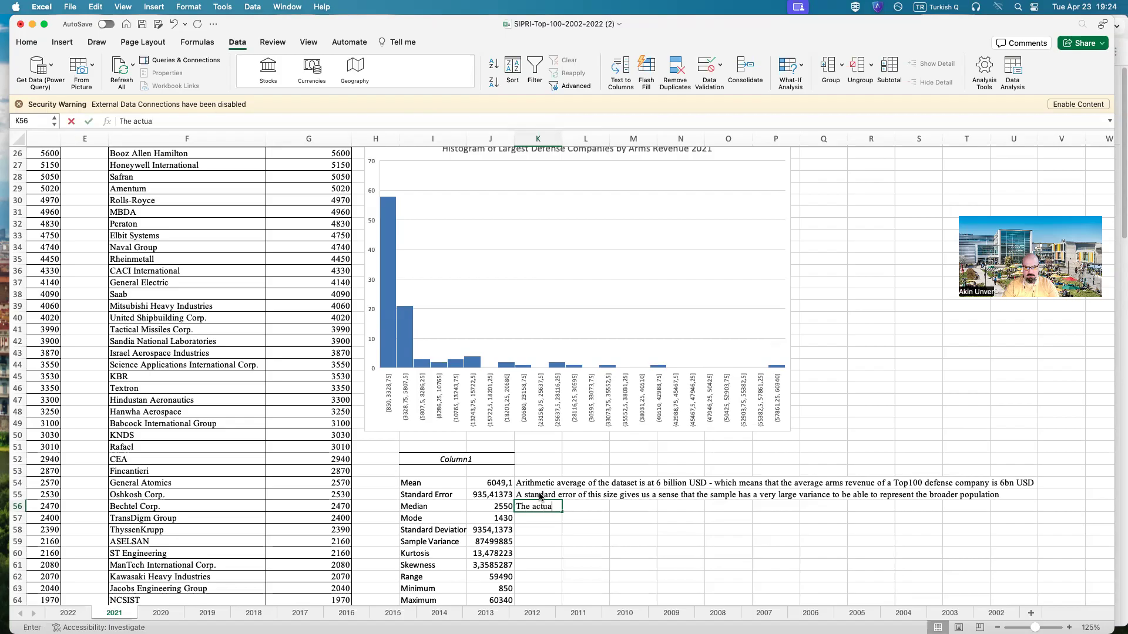
{"action": "type", "text": "l middle van"}
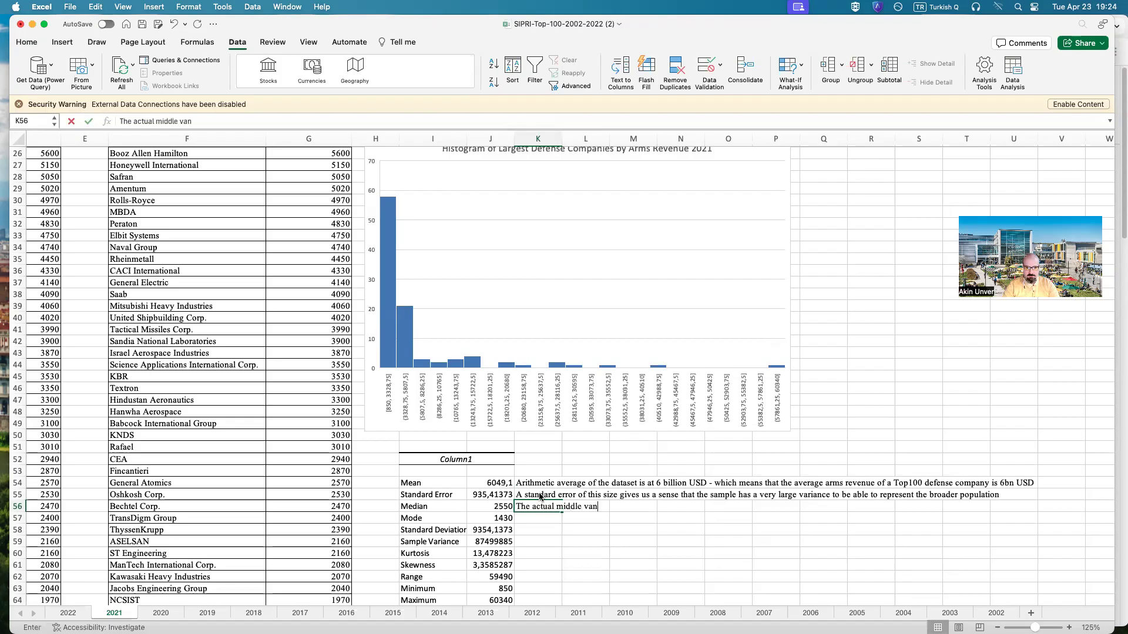
{"action": "key", "text": "BackSpace"}
{"action": "type", "text": "lue in the da"}
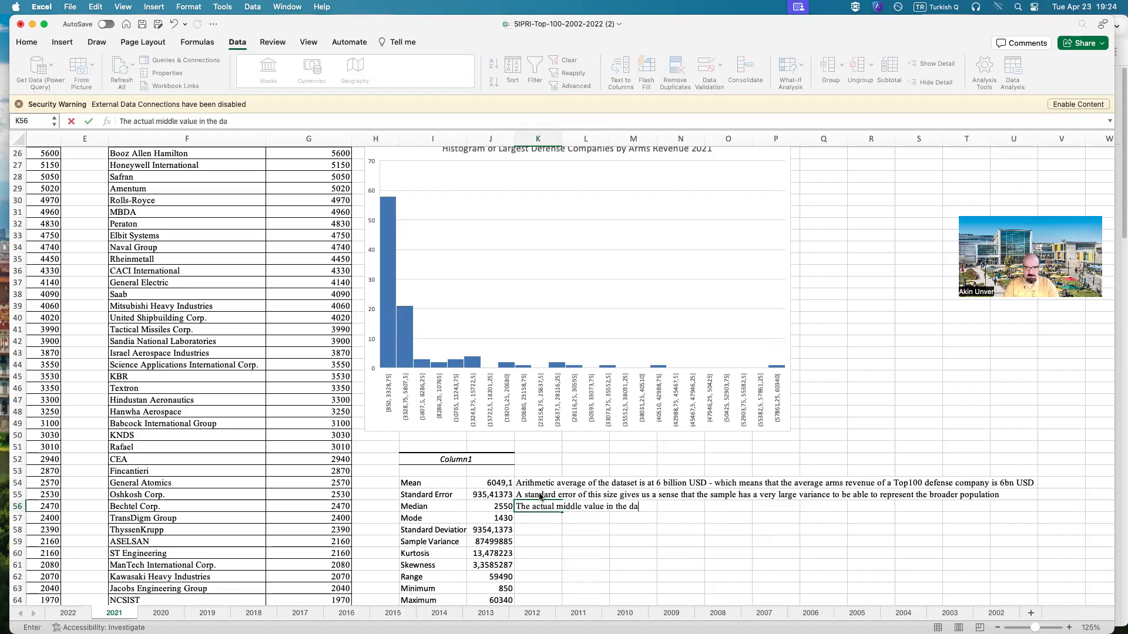
{"action": "type", "text": "taset is 2.5 billion USD"}
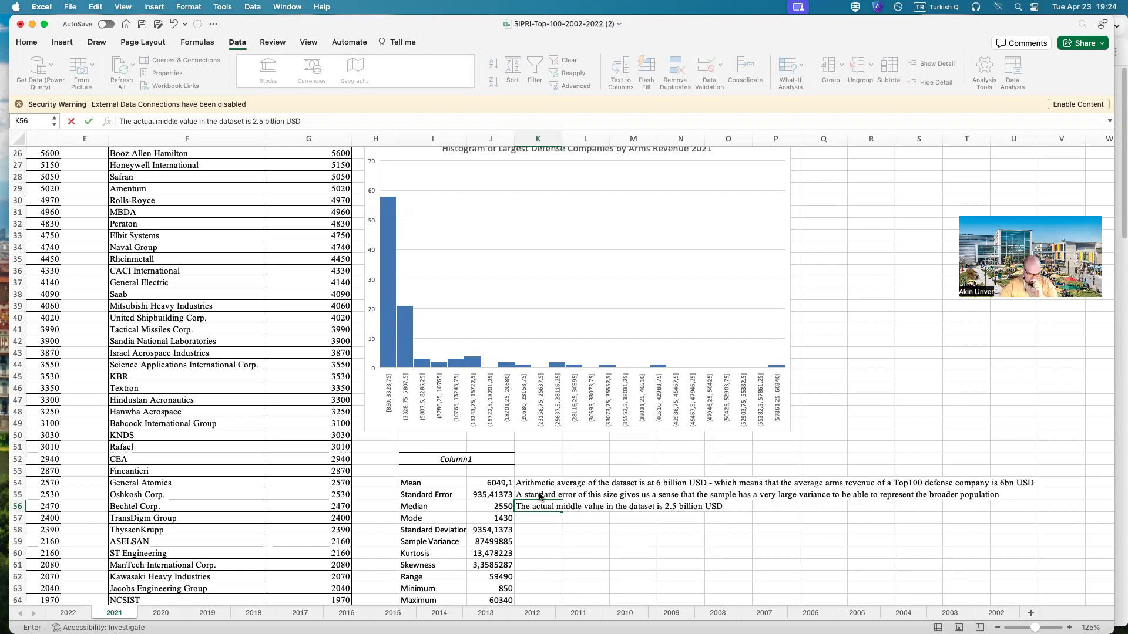
{"action": "key", "text": "Return"}
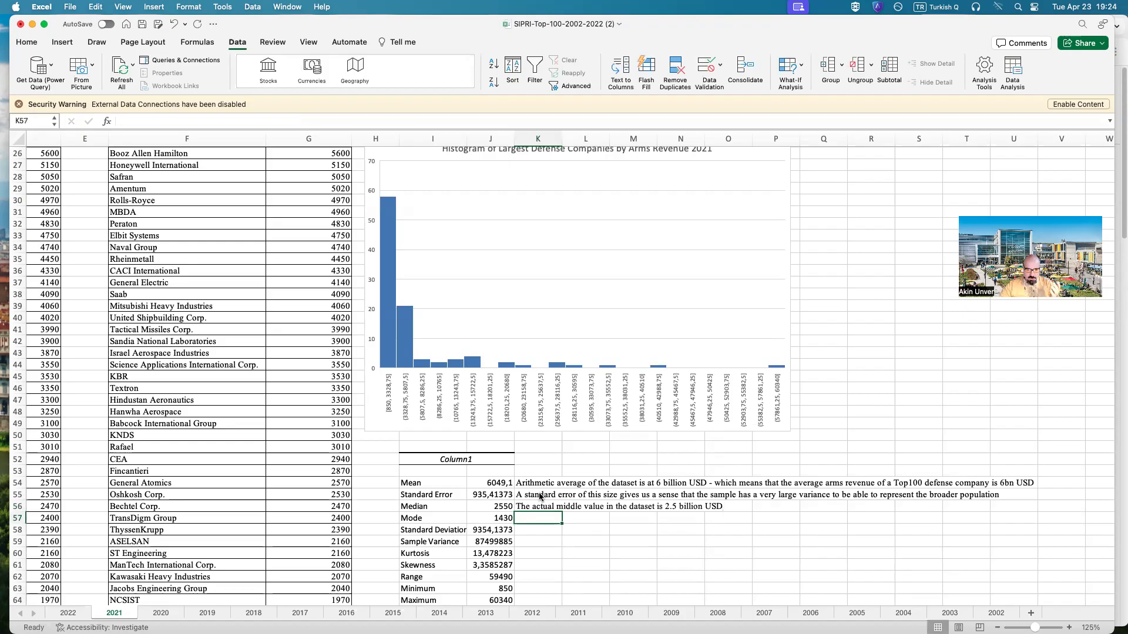
- Write "The most frequently occuring actual number in the dataset is 1.4 billion USD" in K57 beside Mode, checking it against the company figures
{"action": "type", "text": "The mo"}
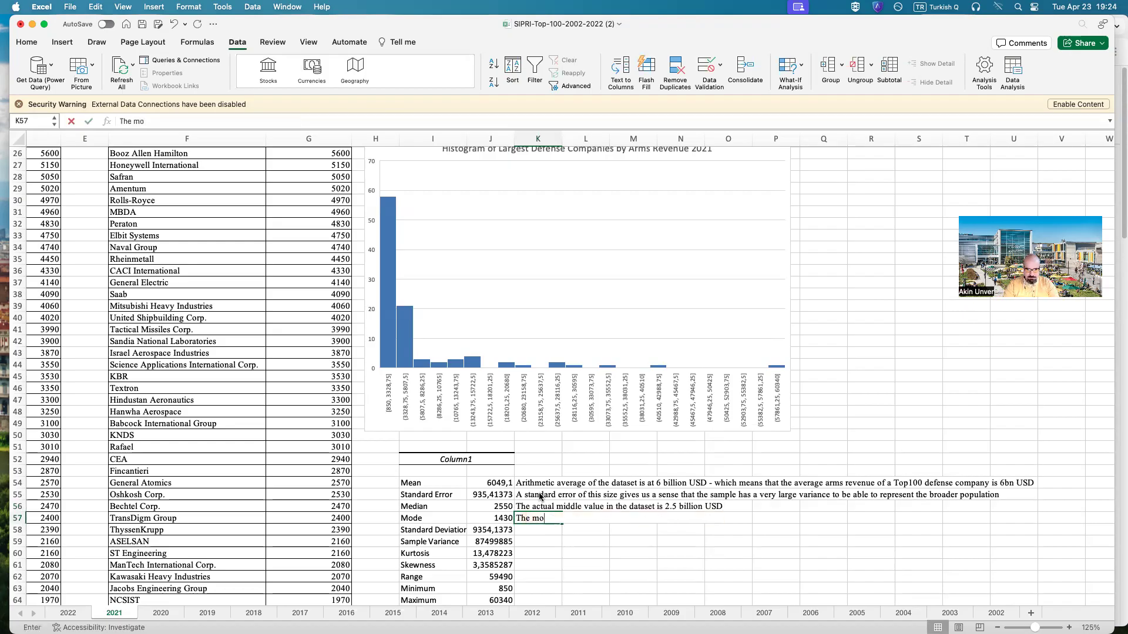
{"action": "type", "text": "st frequently occu"}
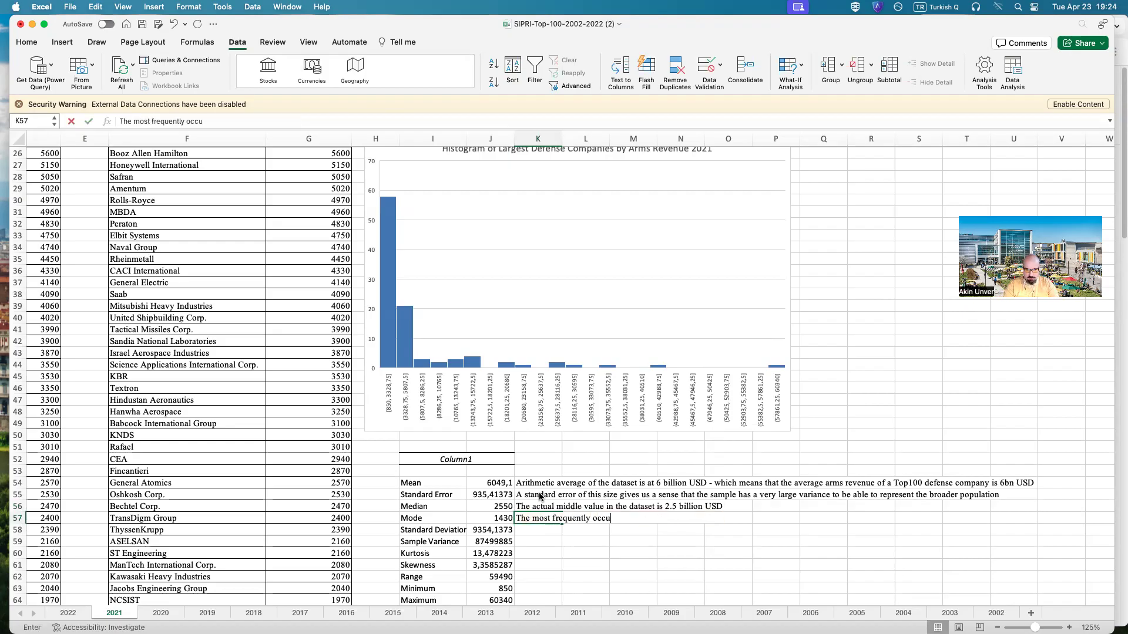
{"action": "type", "text": "ring actual number in the dataset is 1"}
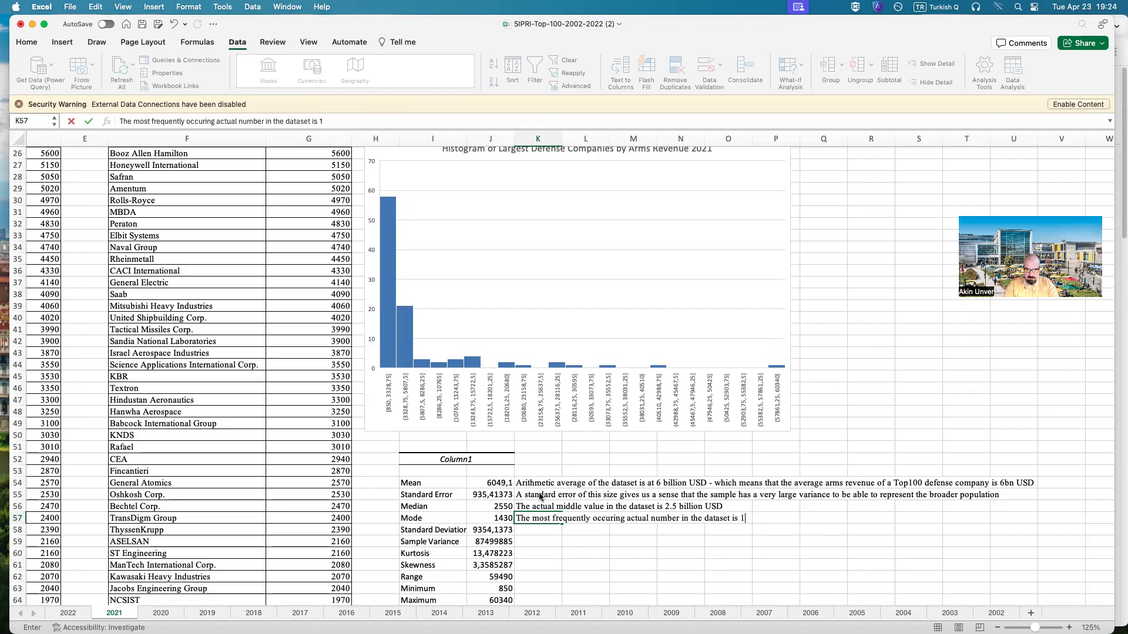
{"action": "type", "text": ".4 billion USD"}
{"action": "scroll", "coordinate": [282, 509], "scroll_direction": "down", "scroll_amount": 8}
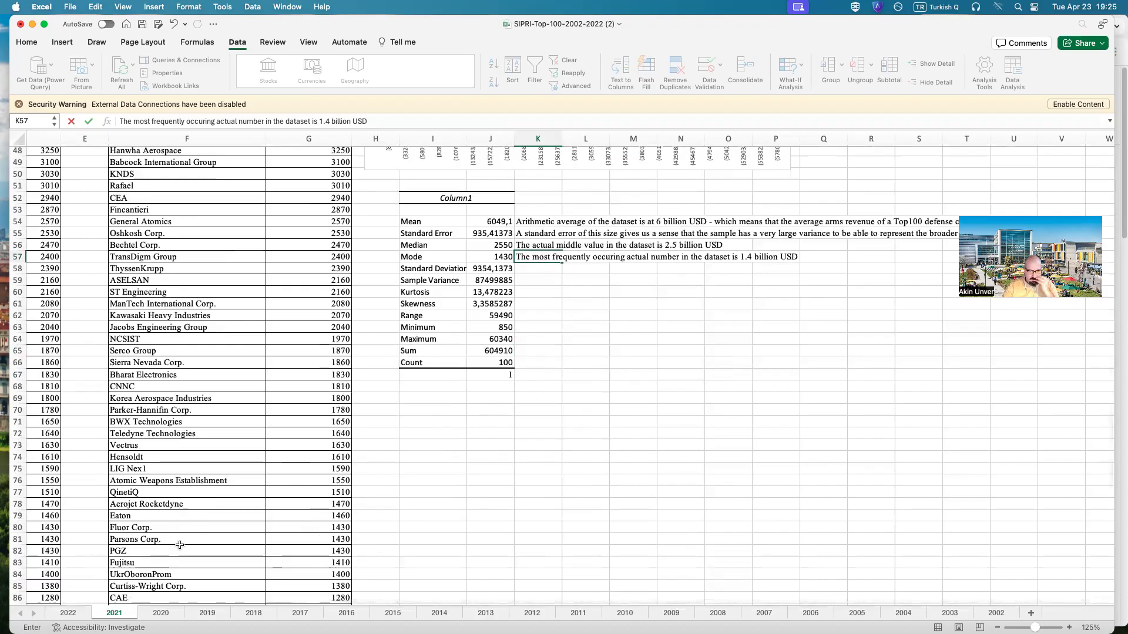
{"action": "scroll", "coordinate": [647, 513], "scroll_direction": "up", "scroll_amount": 1}
{"action": "scroll", "coordinate": [647, 514], "scroll_direction": "up", "scroll_amount": 5}
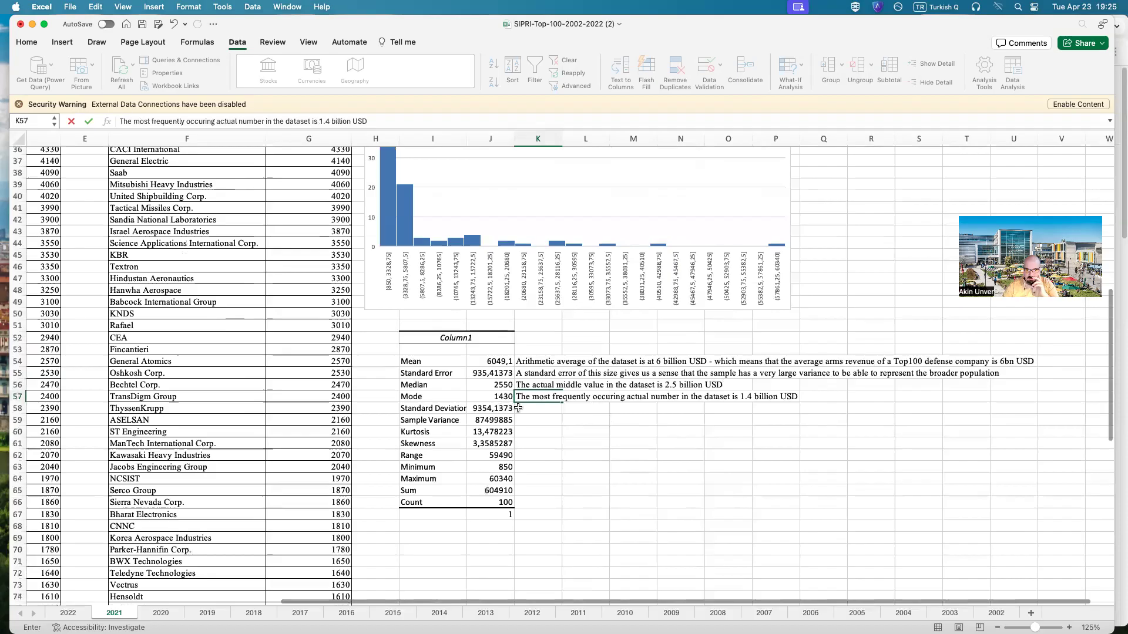
- Enter in K58 "A very large standard deviation suggests that the values are extremely diverging from the arithmetic mean."
{"action": "left_click", "coordinate": [559, 411]}
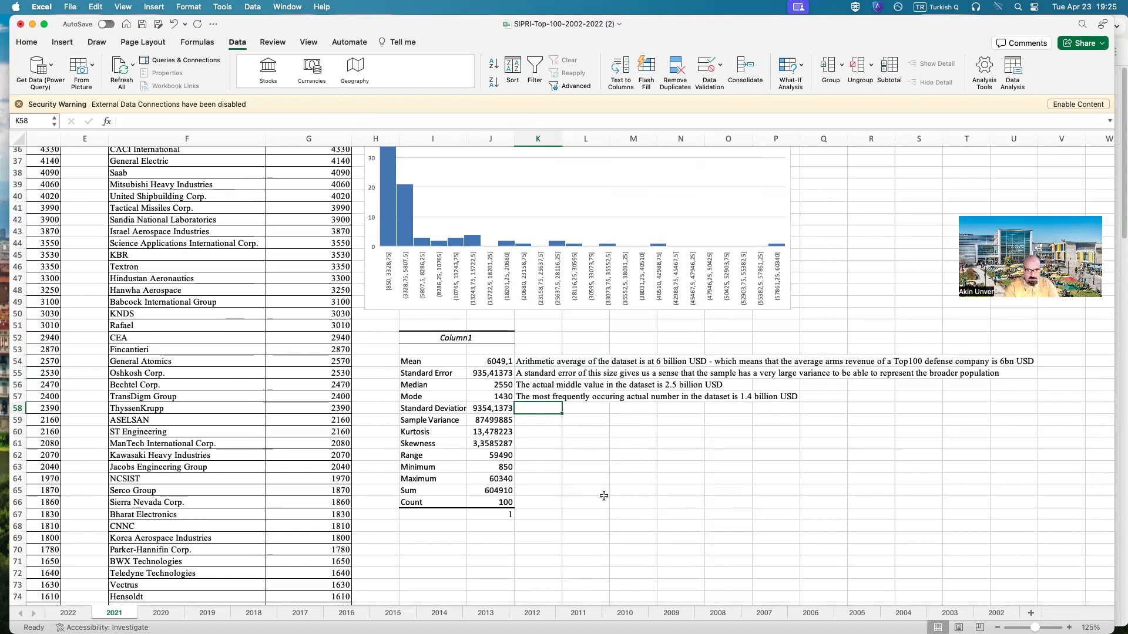
{"action": "type", "text": "A very large standard devi"}
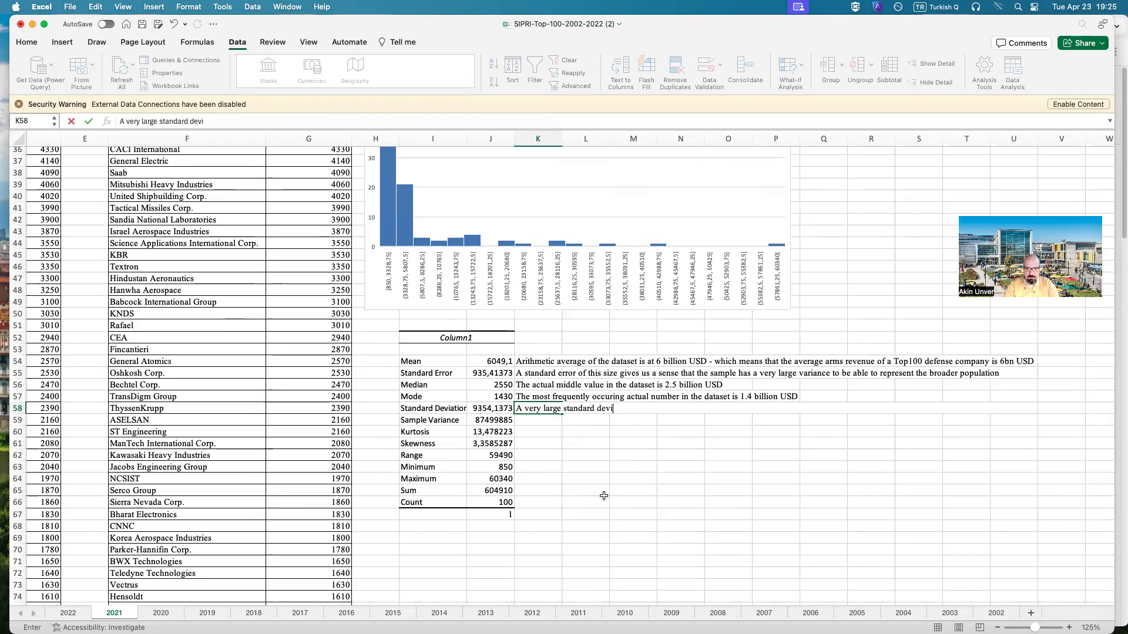
{"action": "type", "text": "ation suggests that"}
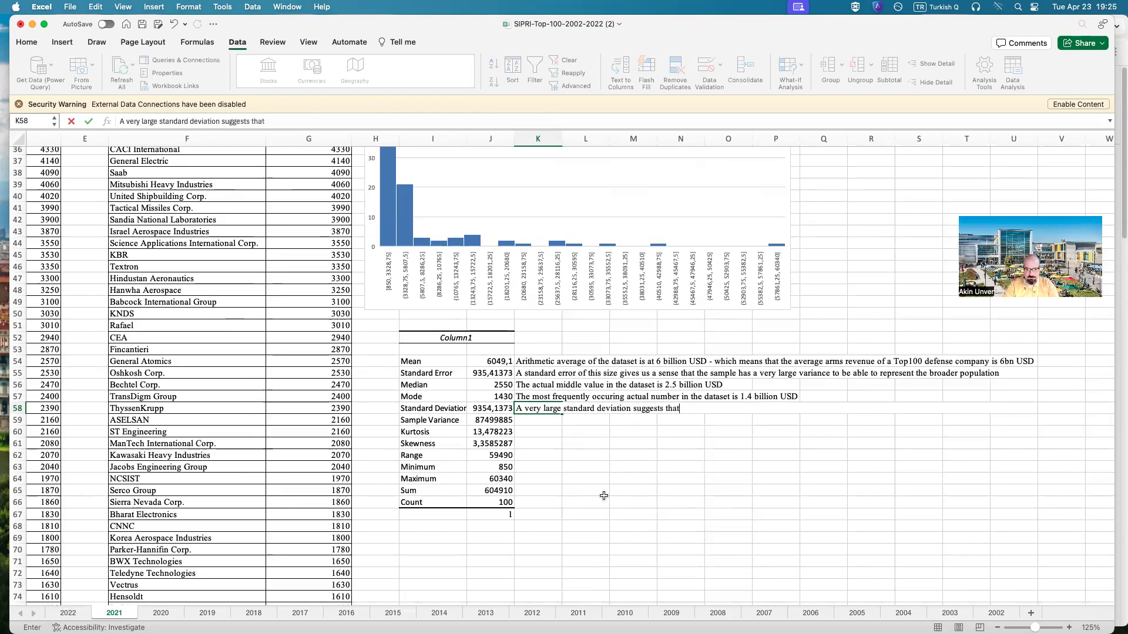
{"action": "type", "text": " the values are extremely diverging f"}
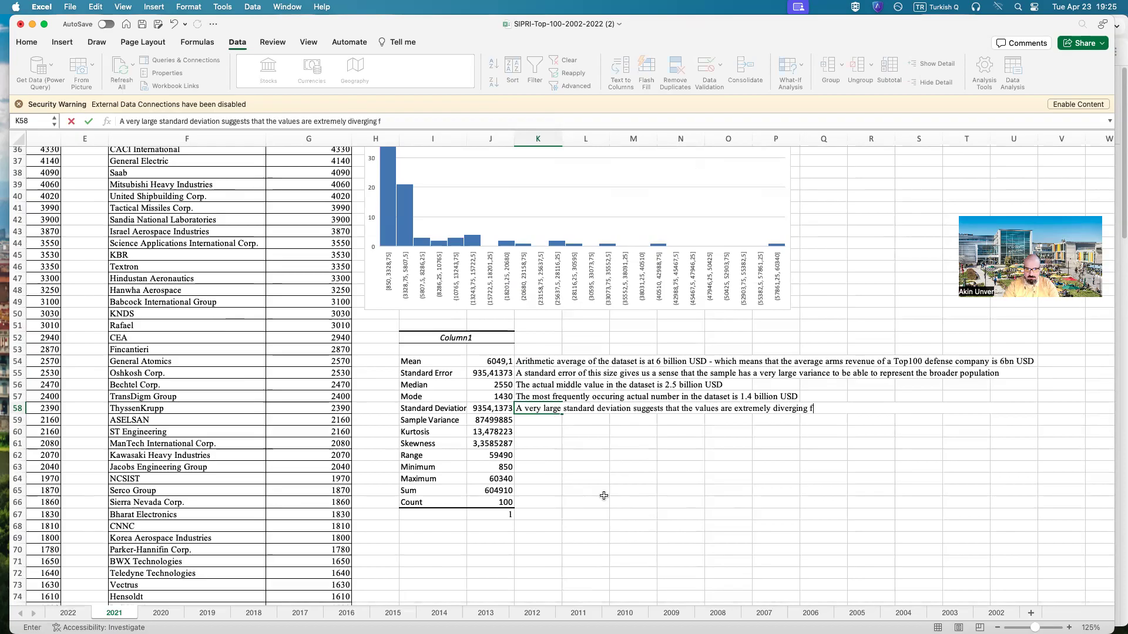
{"action": "type", "text": "rom the aritchme"}
{"action": "key", "text": "BackSpace"}
{"action": "key", "text": "BackSpace"}
{"action": "key", "text": "BackSpace"}
{"action": "key", "text": "BackSpace"}
{"action": "type", "text": "thmetic mean."}
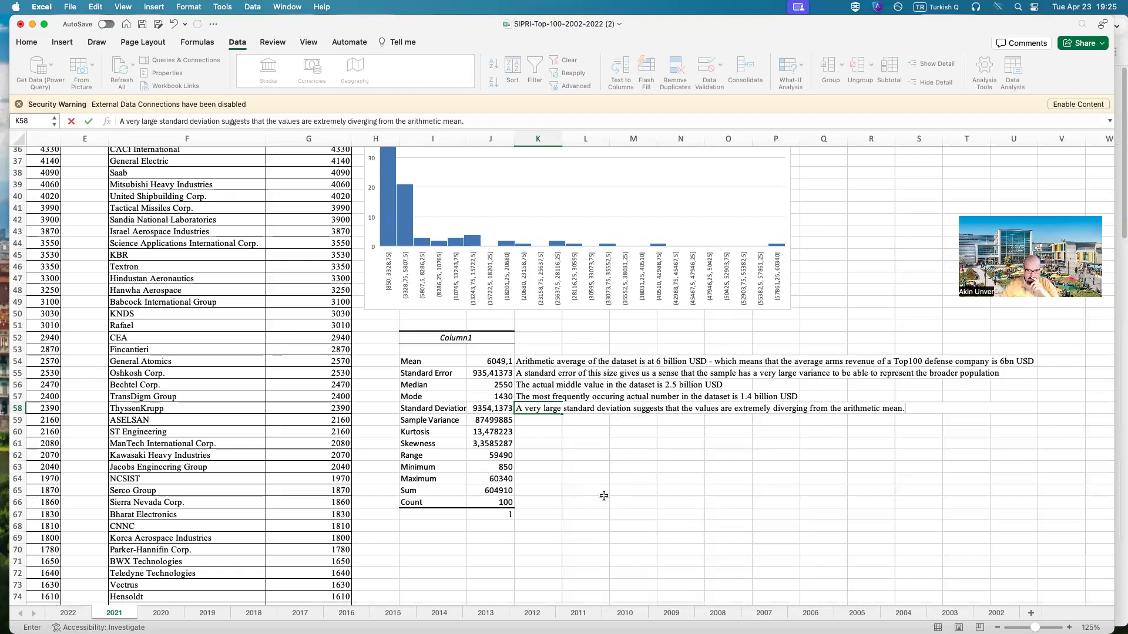
{"action": "key", "text": "Return"}
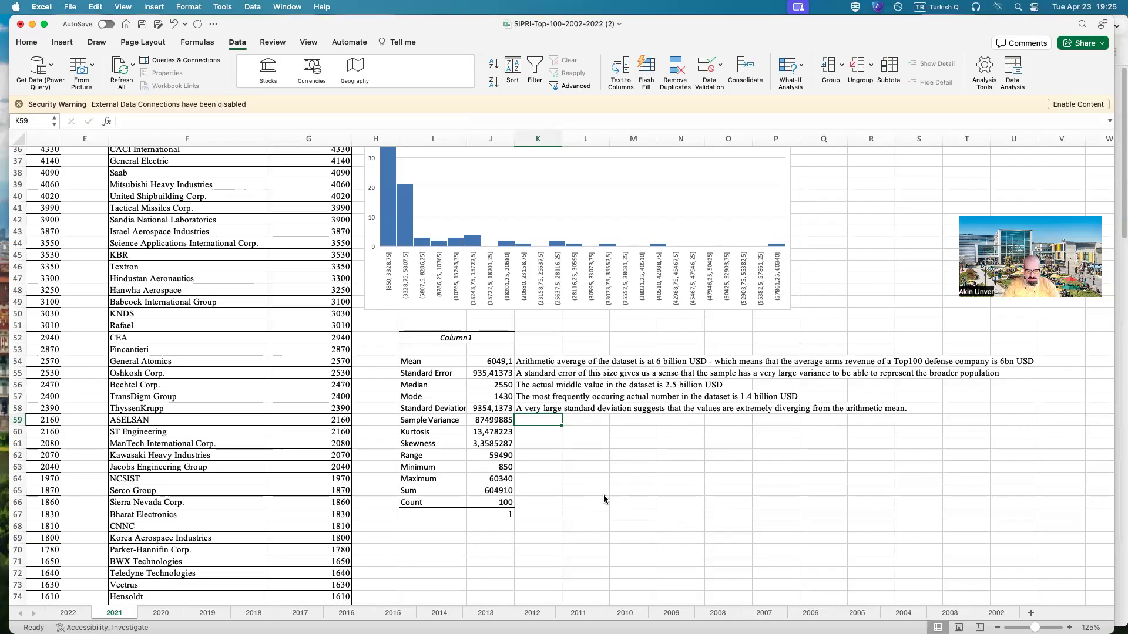
- Enter "The tendency of the data spread is towards the tails" in K59 beside Sample Variance
{"action": "type", "text": "The tendency of the data spread is "}
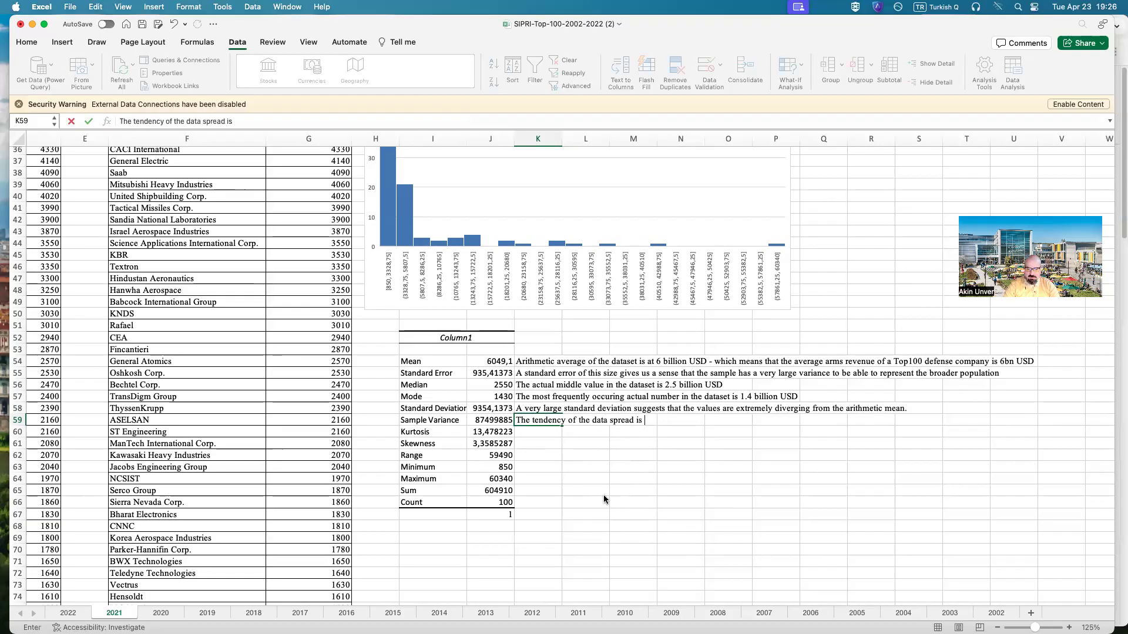
{"action": "type", "text": "towards the tails"}
{"action": "key", "text": "Return"}
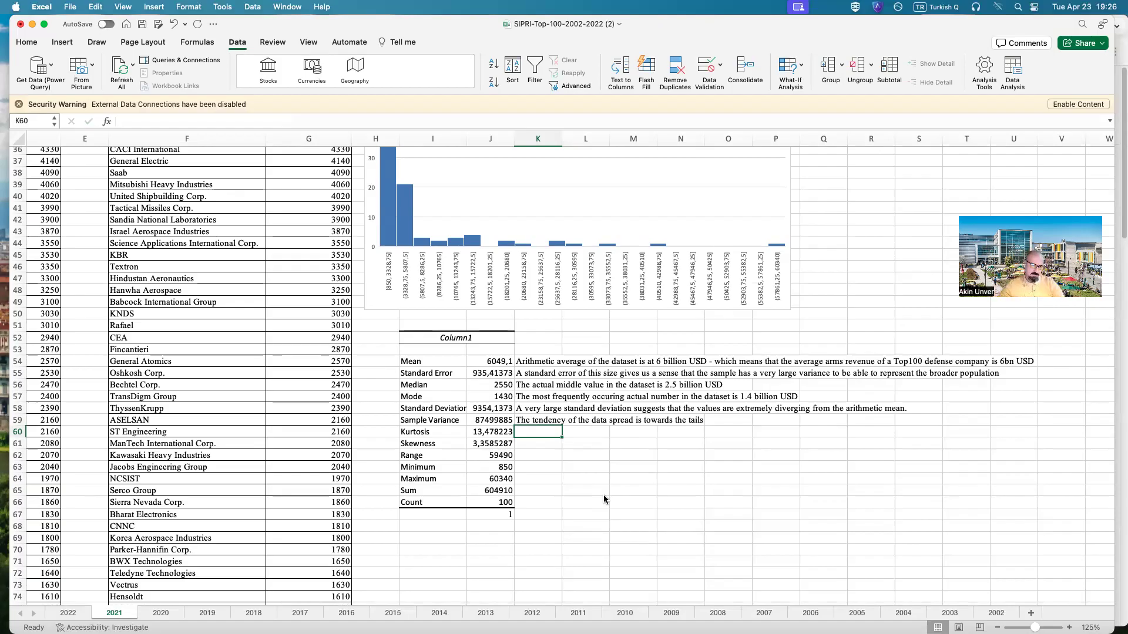
- Draft "This is an extremely deviant dataset with very big" in K60 beside Kurtosis, and cut the text back to "This"
{"action": "scroll", "coordinate": [588, 470], "scroll_direction": "up", "scroll_amount": 5}
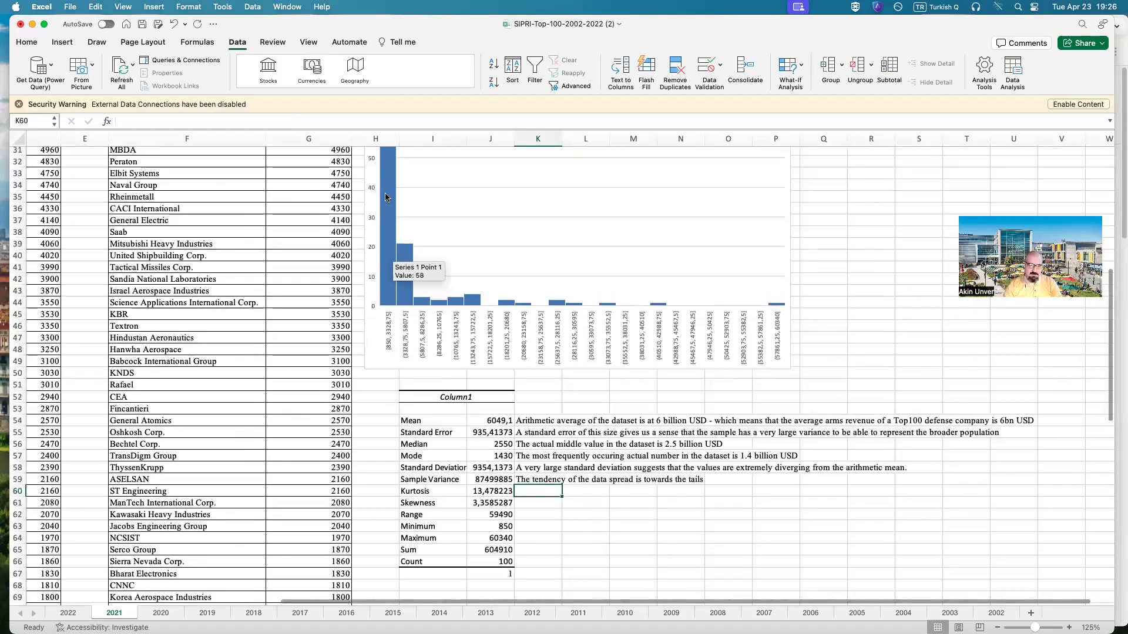
{"action": "scroll", "coordinate": [555, 419], "scroll_direction": "down", "scroll_amount": 5}
{"action": "scroll", "coordinate": [555, 419], "scroll_direction": "down", "scroll_amount": 2}
{"action": "scroll", "coordinate": [594, 428], "scroll_direction": "up", "scroll_amount": 7}
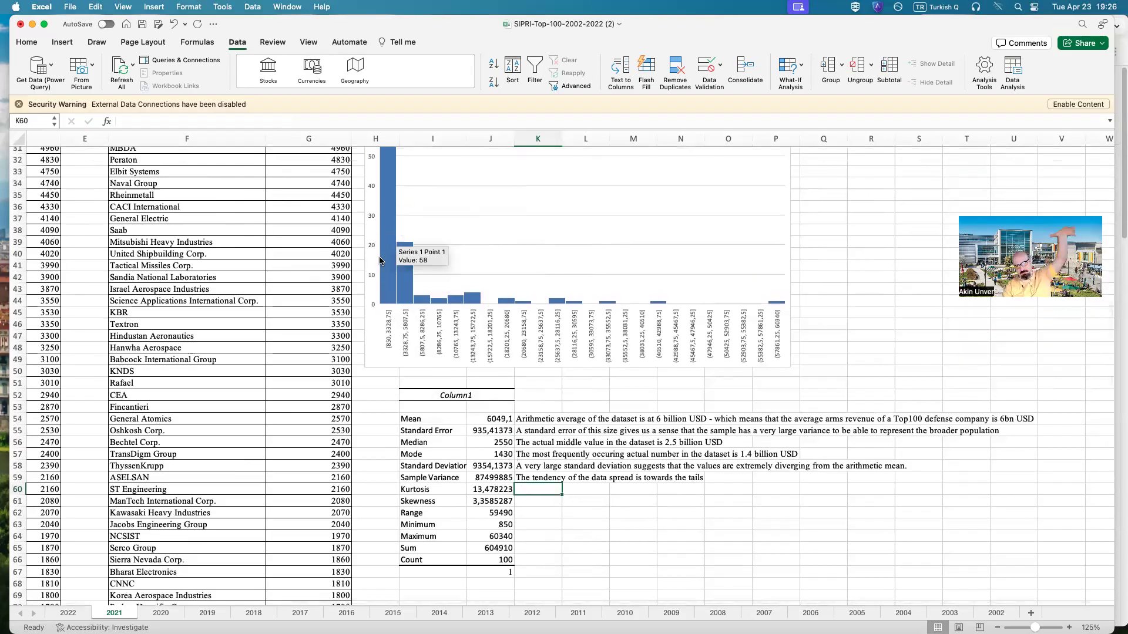
{"action": "mouse_move", "coordinate": [382, 210]}
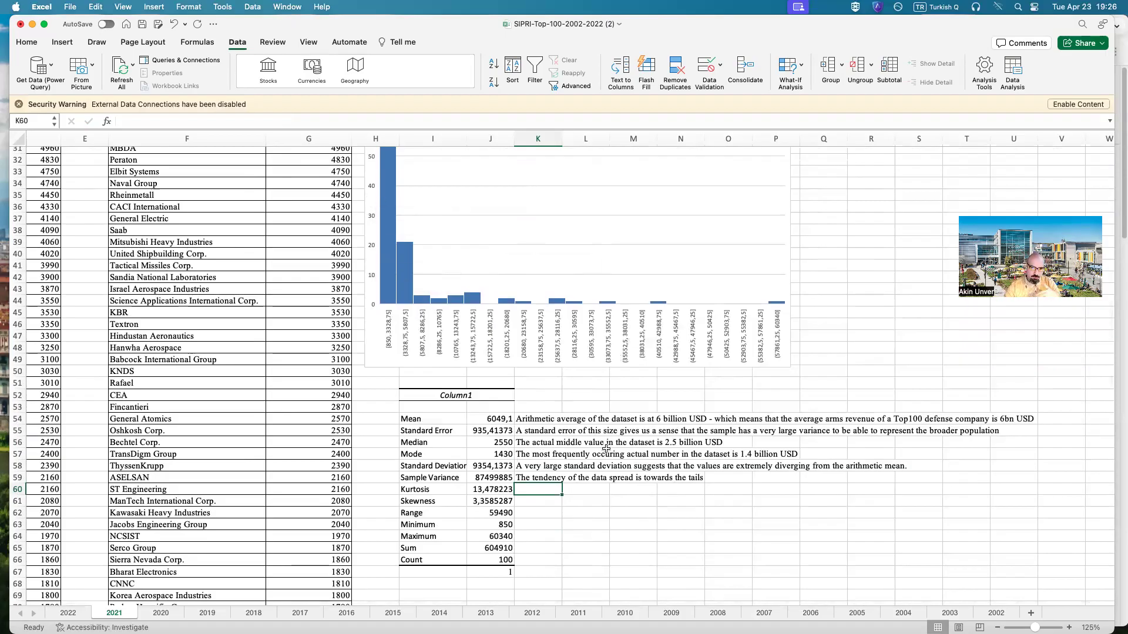
{"action": "type", "text": "T"}
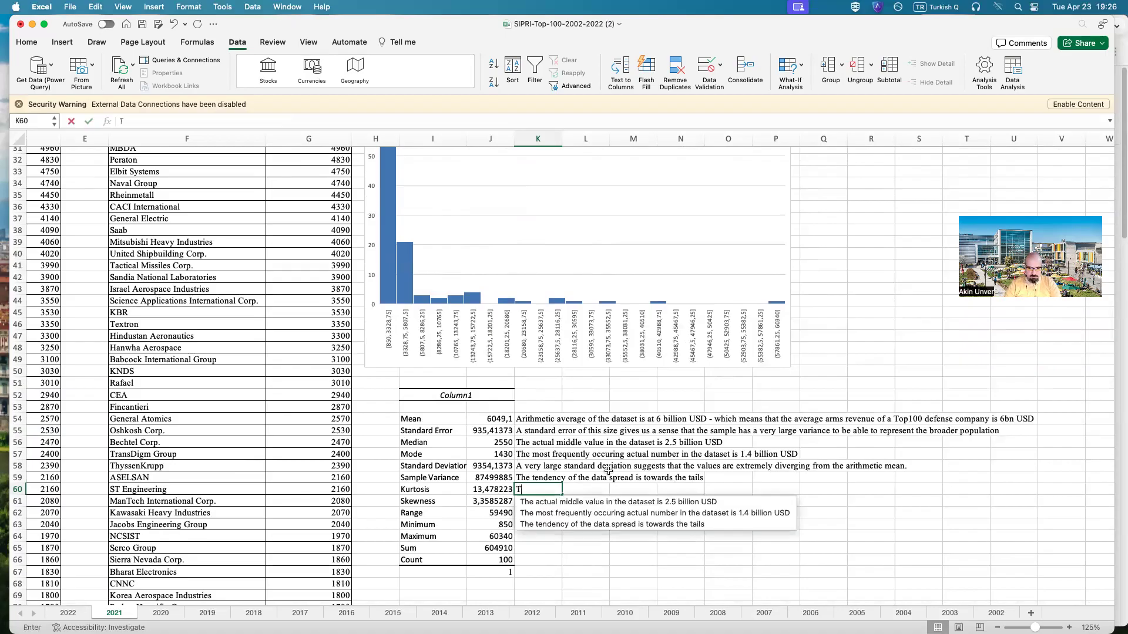
{"action": "type", "text": "his is a"}
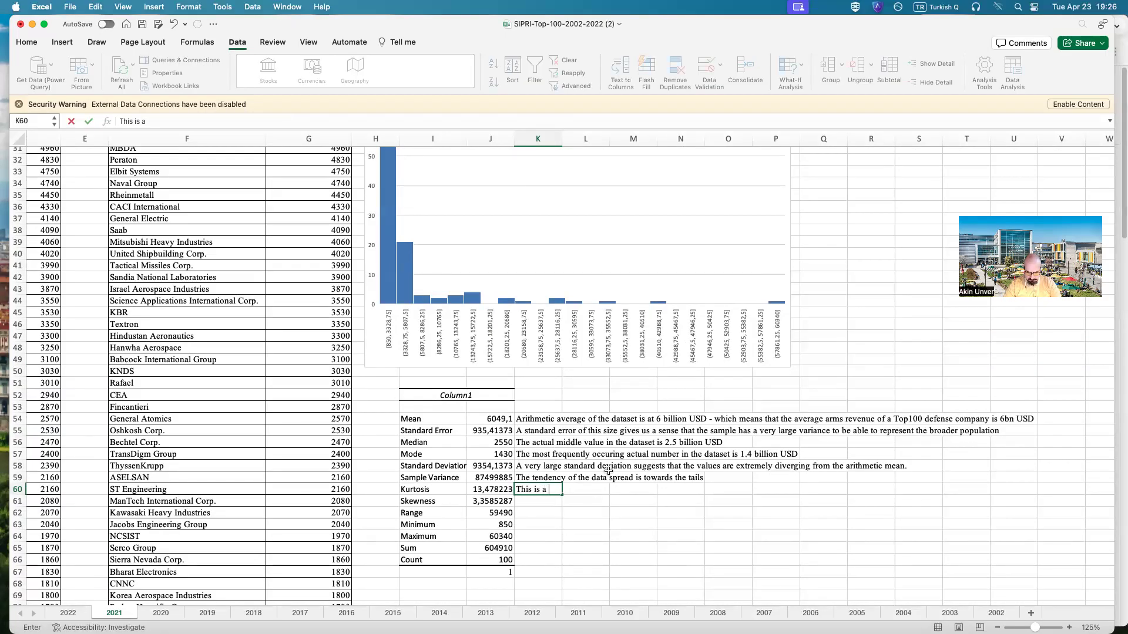
{"action": "type", "text": "n extremely deviant"}
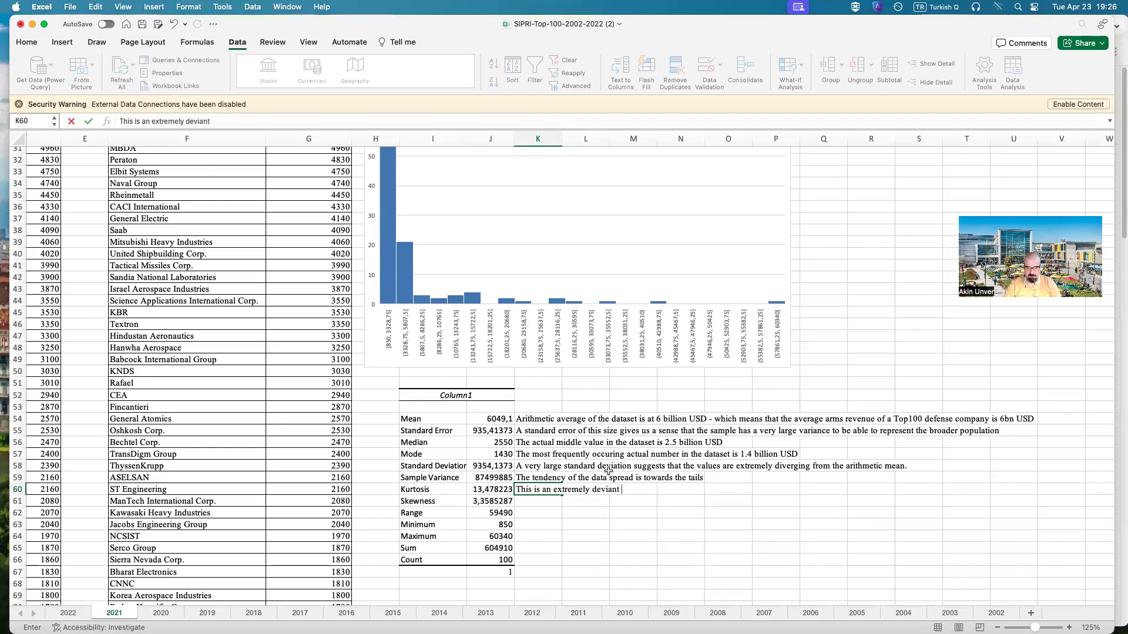
{"action": "type", "text": " dataset with very "}
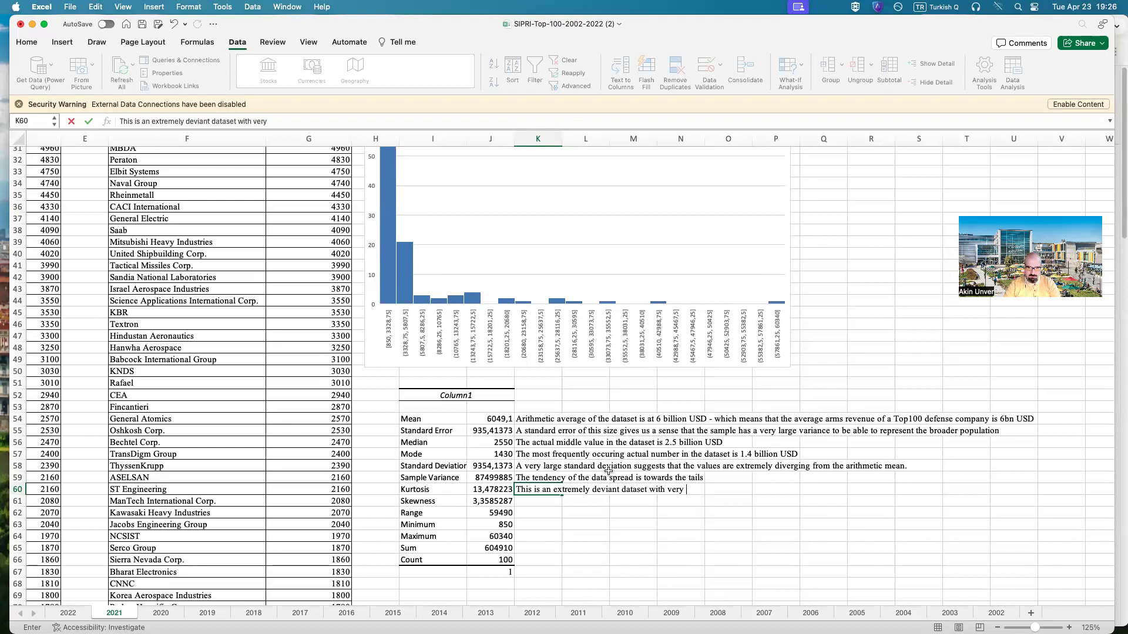
{"action": "type", "text": "big"}
{"action": "key", "text": "BackSpace"}
{"action": "key", "text": "BackSpace"}
{"action": "key", "text": "BackSpace"}
{"action": "key", "text": "BackSpace"}
{"action": "key", "text": "BackSpace"}
{"action": "key", "text": "BackSpace"}
{"action": "key", "text": "BackSpace"}
{"action": "key", "text": "BackSpace"}
{"action": "key", "text": "BackSpace"}
{"action": "key", "text": "BackSpace"}
{"action": "key", "text": "BackSpace"}
{"action": "key", "text": "BackSpace"}
{"action": "key", "text": "BackSpace"}
{"action": "key", "text": "BackSpace"}
{"action": "key", "text": "BackSpace"}
{"action": "key", "text": "BackSpace"}
{"action": "key", "text": "BackSpace"}
{"action": "key", "text": "BackSpace"}
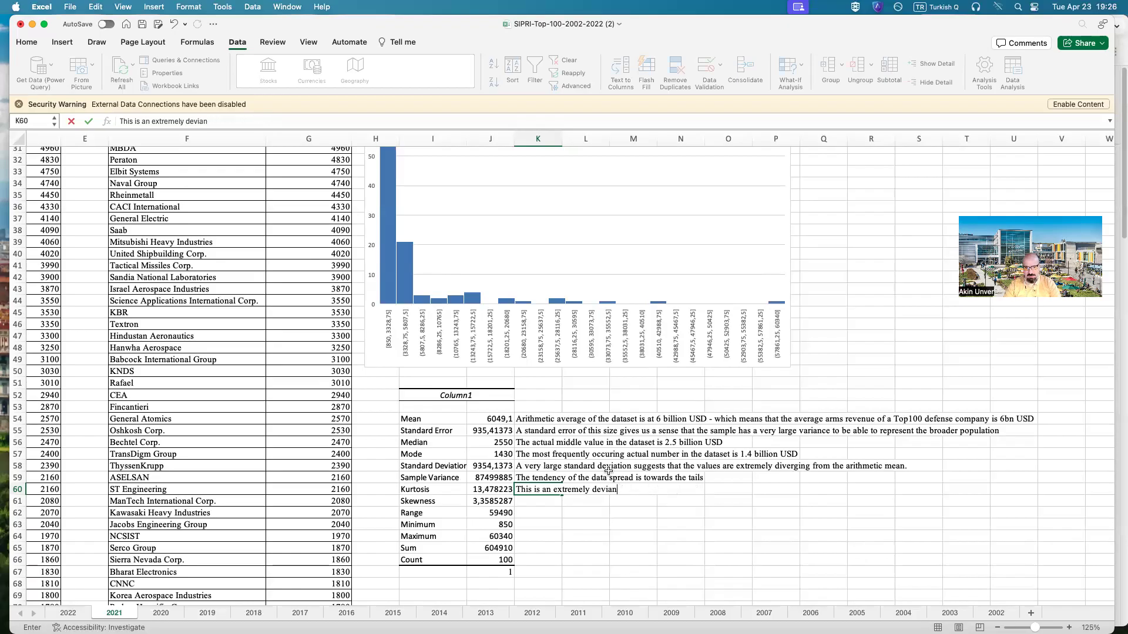
{"action": "key", "text": "BackSpace"}
{"action": "key", "text": "BackSpace"}
{"action": "key", "text": "BackSpace"}
{"action": "key", "text": "BackSpace"}
{"action": "key", "text": "BackSpace"}
{"action": "key", "text": "BackSpace"}
{"action": "key", "text": "BackSpace"}
{"action": "key", "text": "BackSpace"}
{"action": "key", "text": "BackSpace"}
{"action": "key", "text": "BackSpace"}
{"action": "key", "text": "BackSpace"}
{"action": "key", "text": "BackSpace"}
{"action": "key", "text": "BackSpace"}
{"action": "key", "text": "BackSpace"}
{"action": "key", "text": "BackSpace"}
{"action": "key", "text": "BackSpace"}
- Complete the Kurtosis note as "This high kurtosis means that the variance is due to infrequent extreme deviation - which means the curve is very 'pointy'."
{"action": "type", "text": "high kurtosis"}
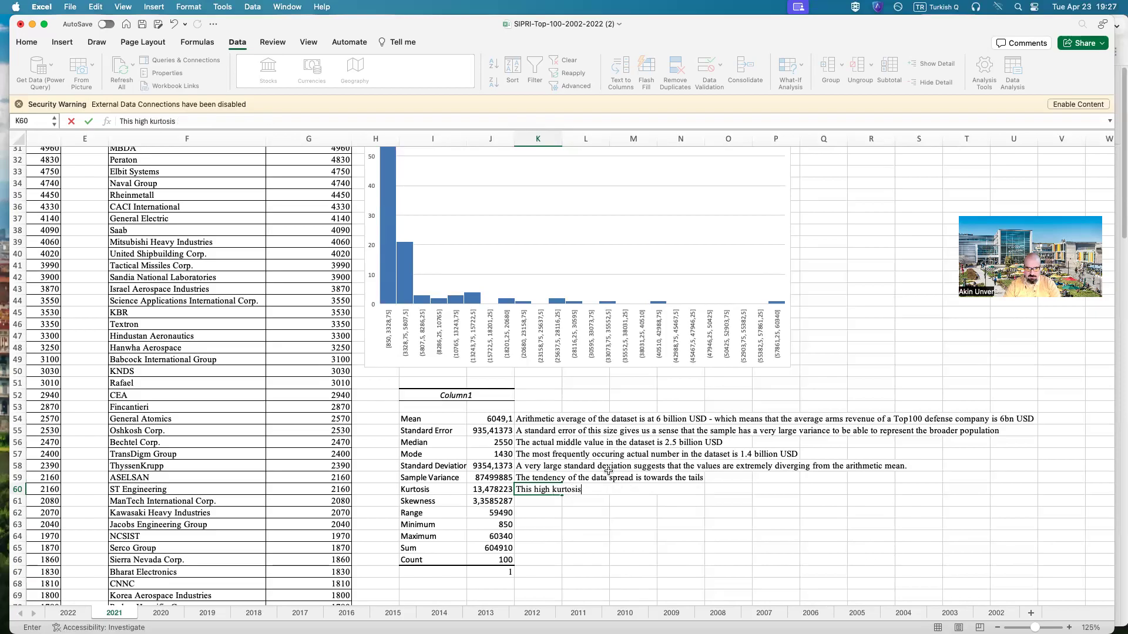
{"action": "type", "text": " means that the variance is due to infrequent extreme deer"}
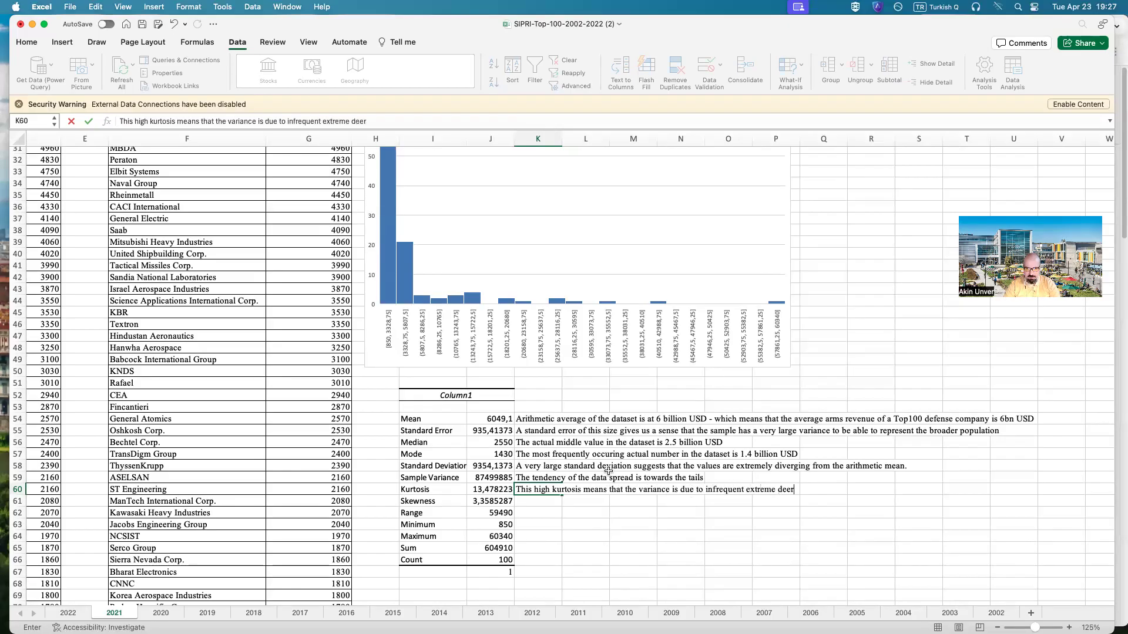
{"action": "key", "text": "BackSpace"}
{"action": "key", "text": "BackSpace"}
{"action": "type", "text": "viation - which means the curve"}
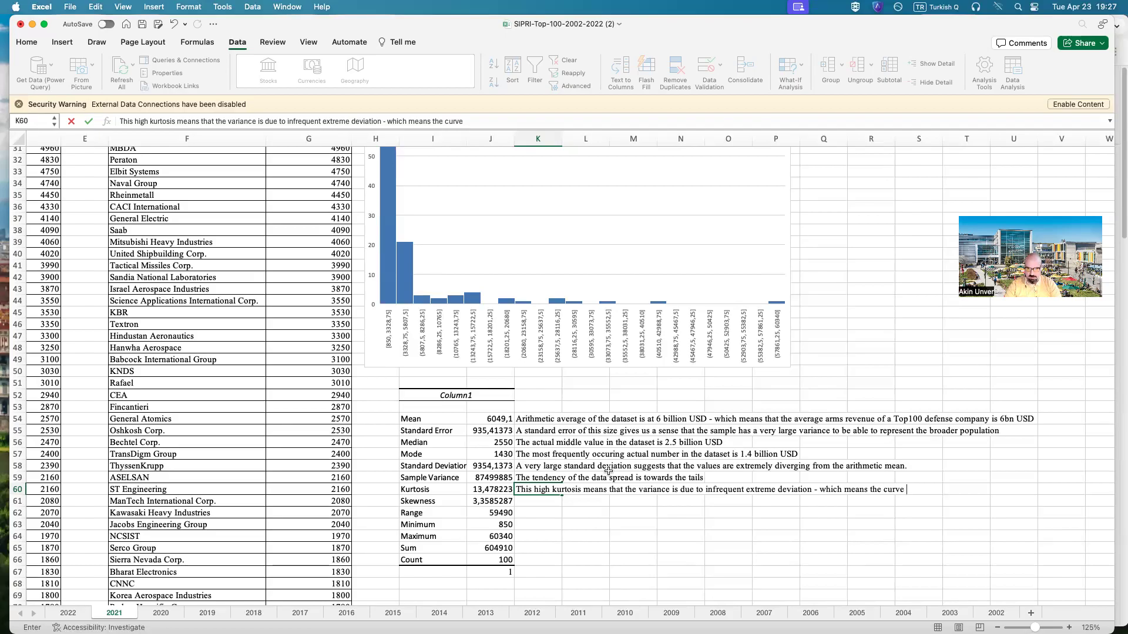
{"action": "type", "text": " is very 'p"}
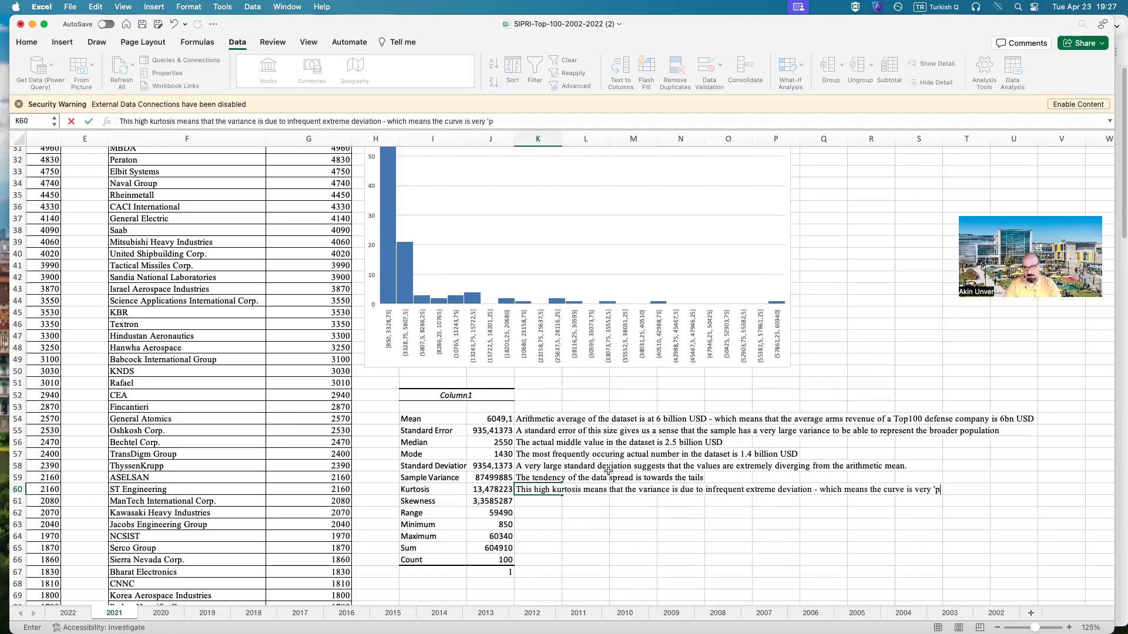
{"action": "type", "text": "ointy'."}
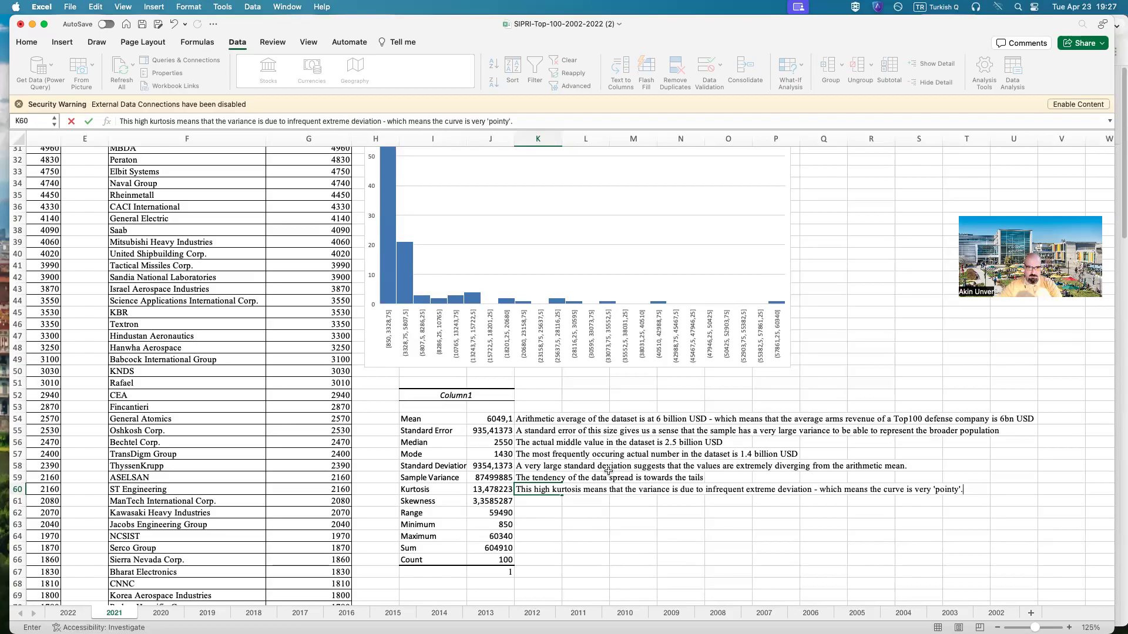
{"action": "left_click", "coordinate": [535, 498]}
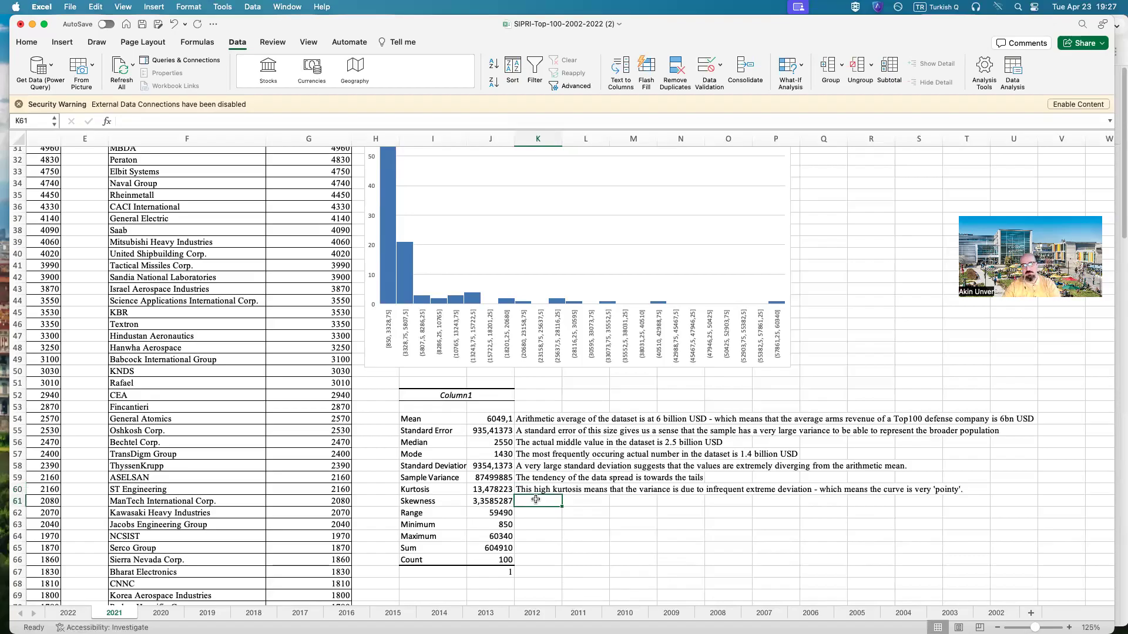
- Enter in K61 "Means that the tail of the curve is towards the right hand side, meaning towards higher values, and the cluster is among lower values."
{"action": "type", "text": "Mea"}
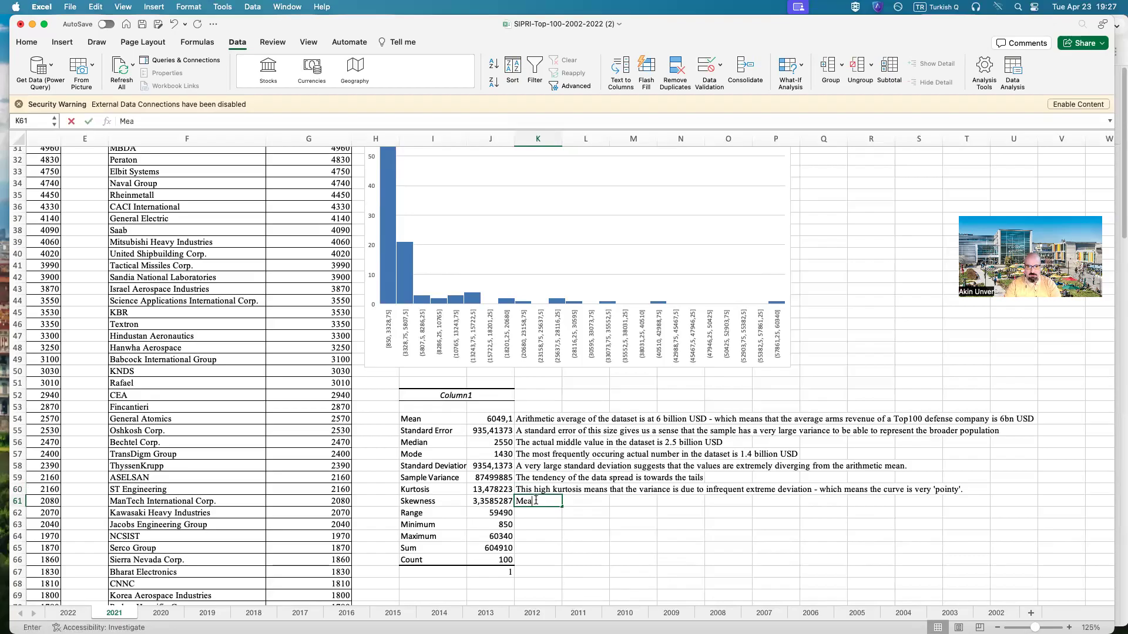
{"action": "type", "text": "ns that the tail o"}
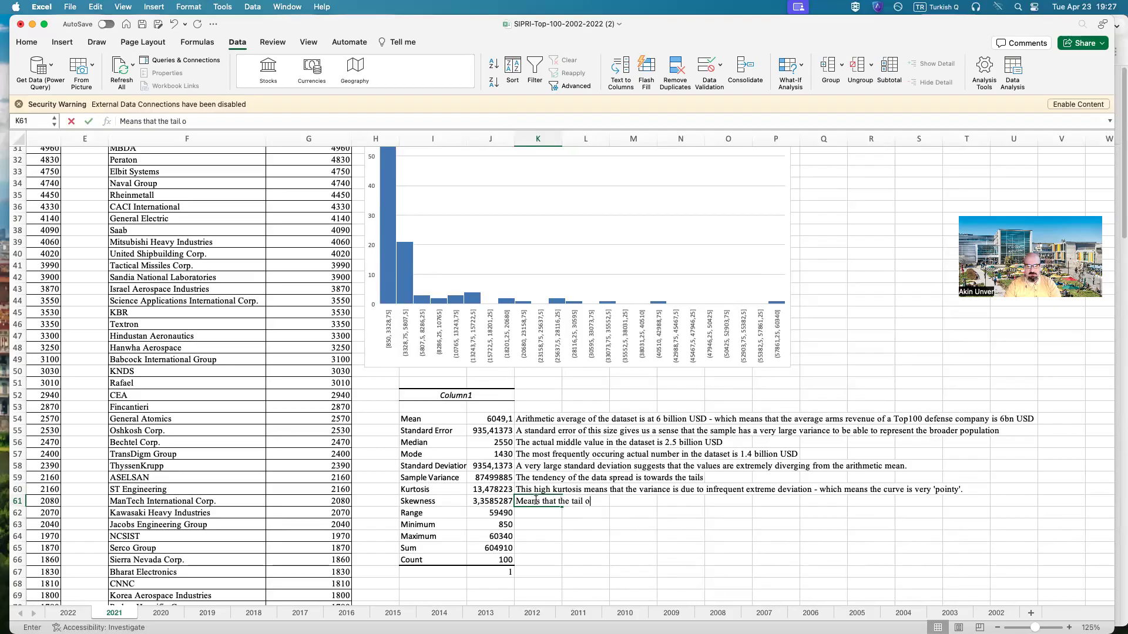
{"action": "type", "text": "f the curve is "}
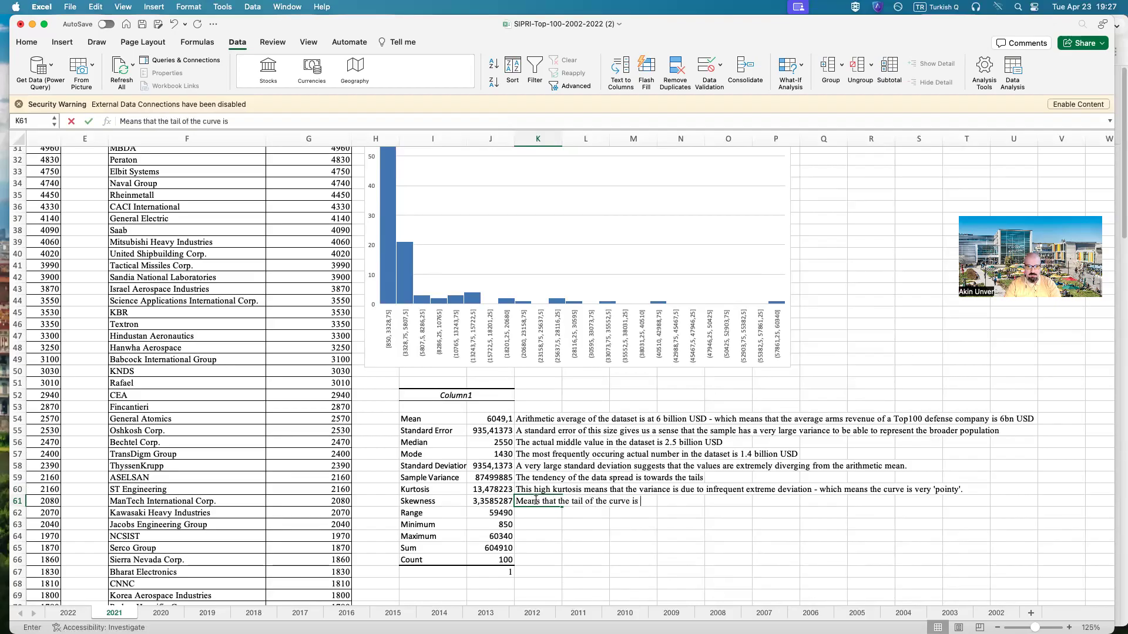
{"action": "type", "text": "towards the rig"}
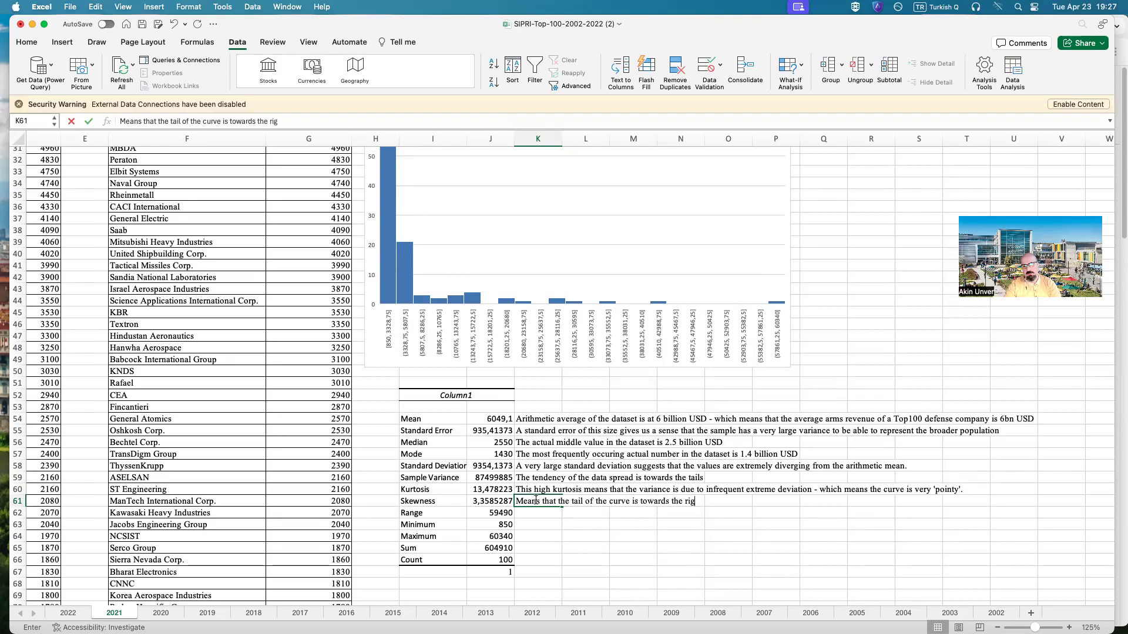
{"action": "type", "text": "ht "}
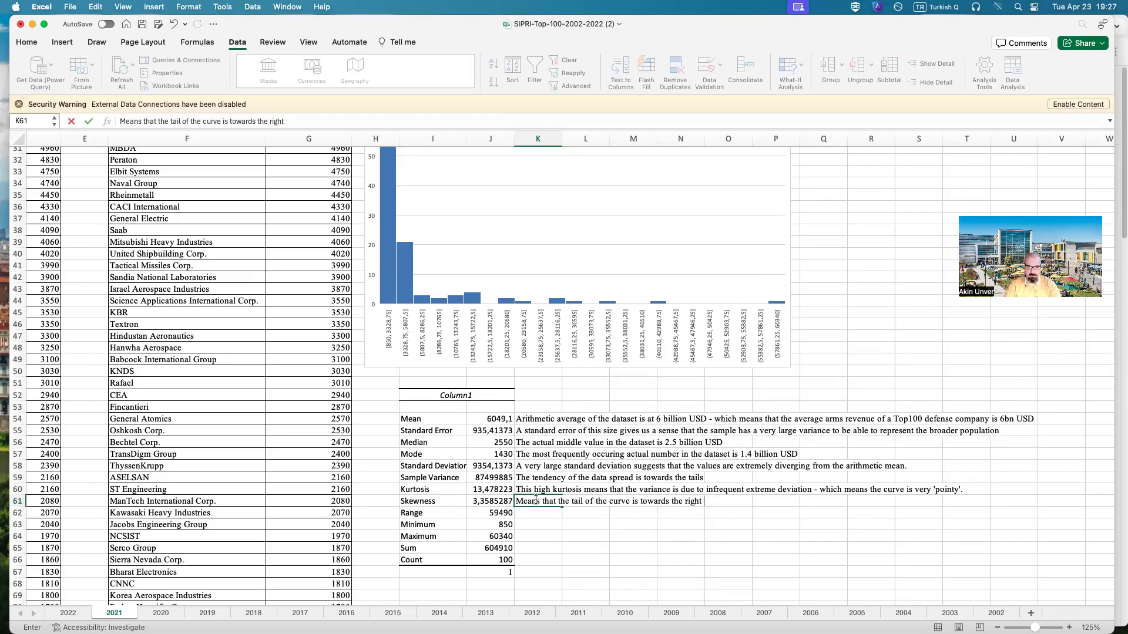
{"action": "type", "text": "hand side, meaning towards "}
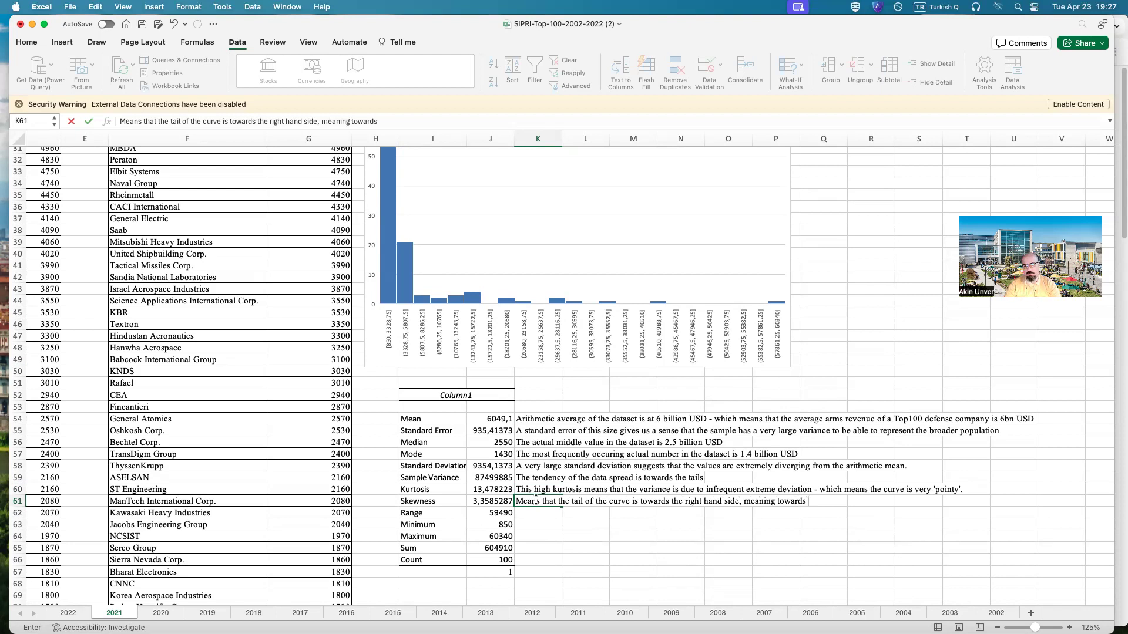
{"action": "type", "text": "higher va"}
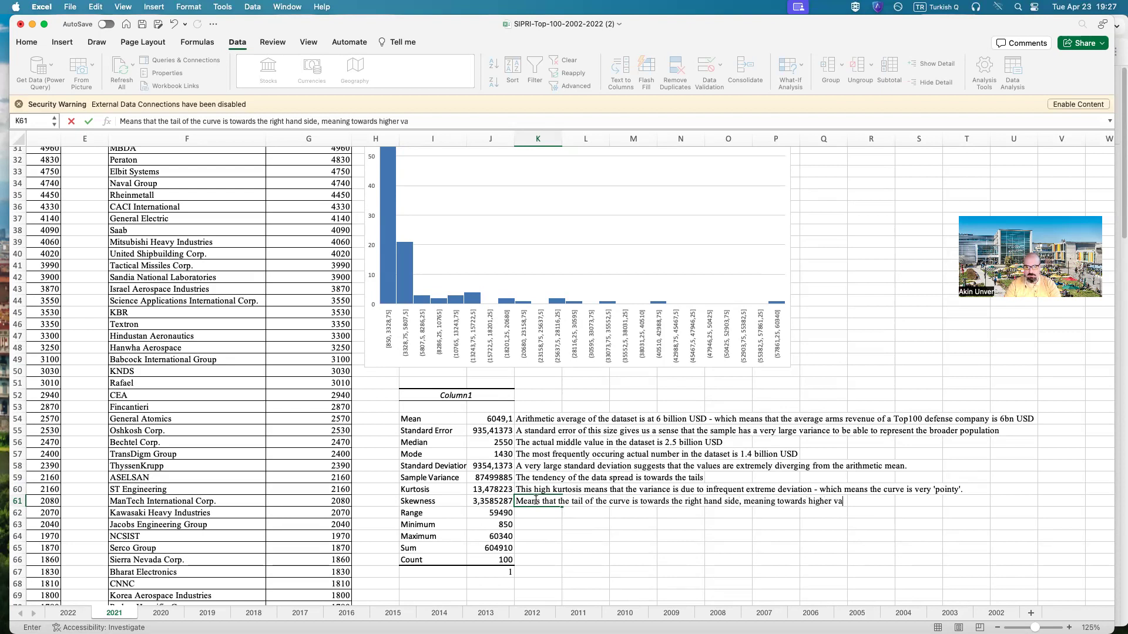
{"action": "type", "text": "lues, and th"}
{"action": "type", "text": "e cluster i"}
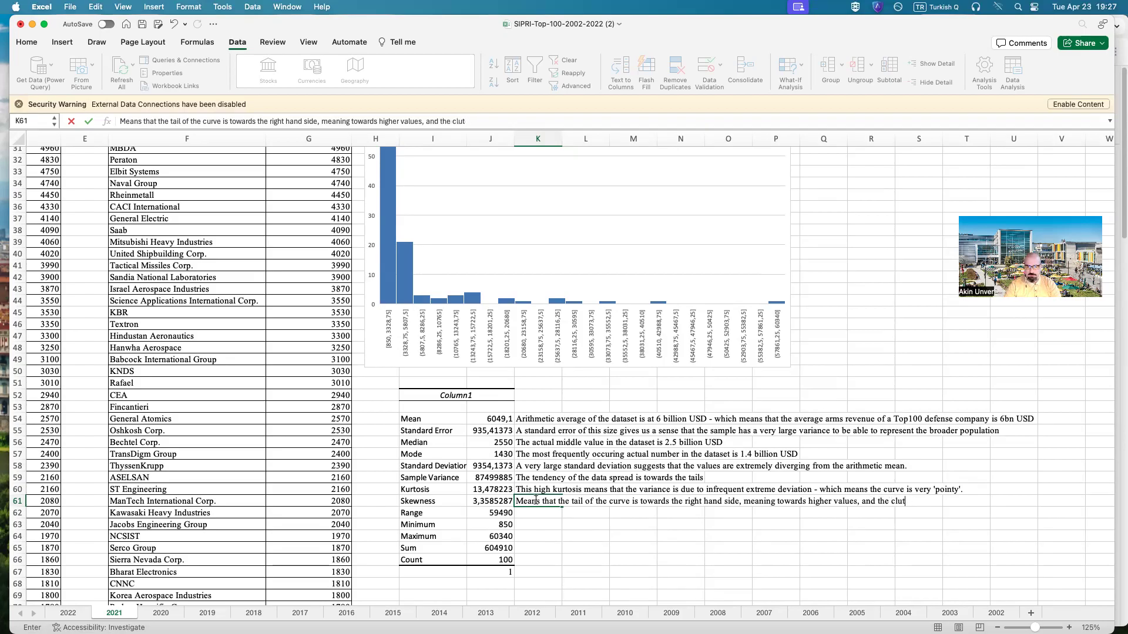
{"action": "type", "text": "s among lowe"}
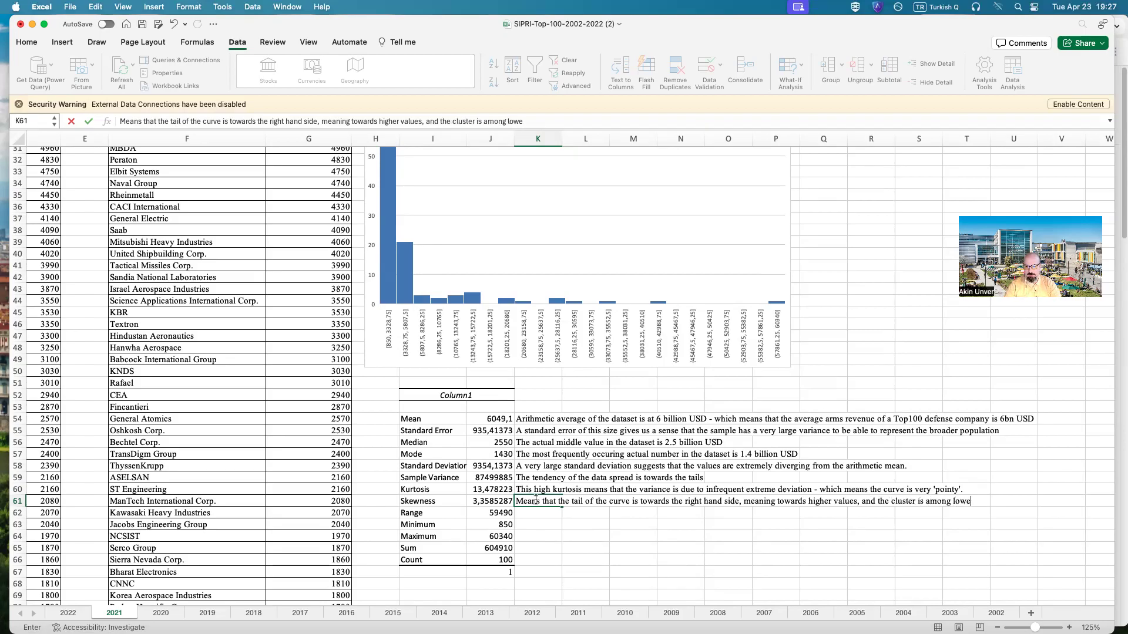
{"action": "type", "text": "r values."}
{"action": "key", "text": "Return"}
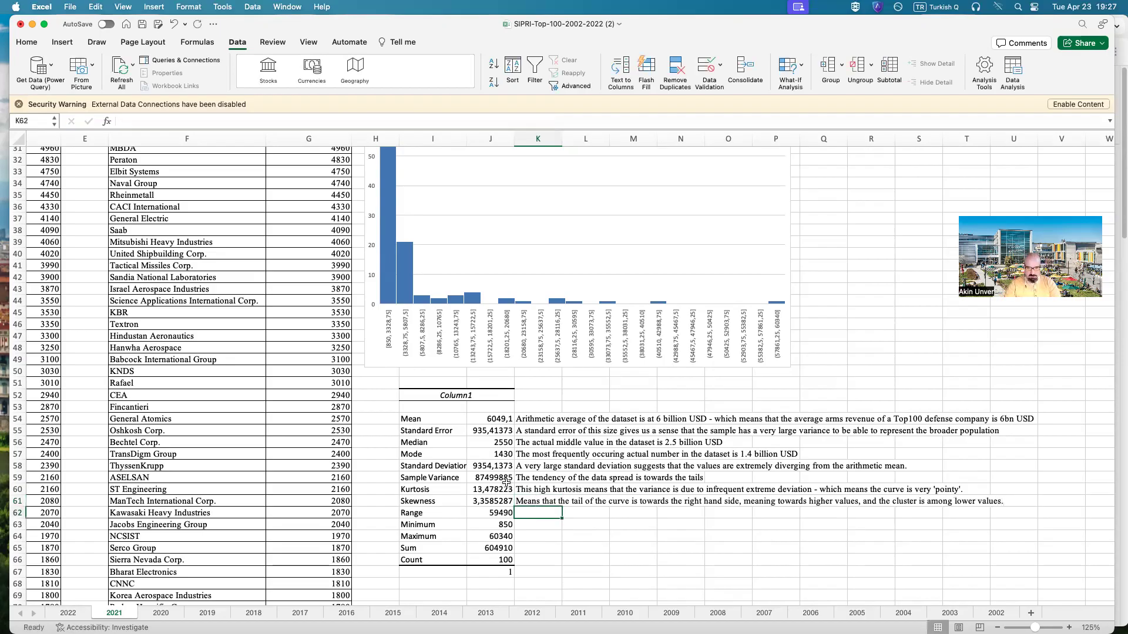
- Enter "The distance between Lockheed Martin and Meggitt" in K62 beside Range, checking the last company in the revenue table
{"action": "type", "text": "The distance"}
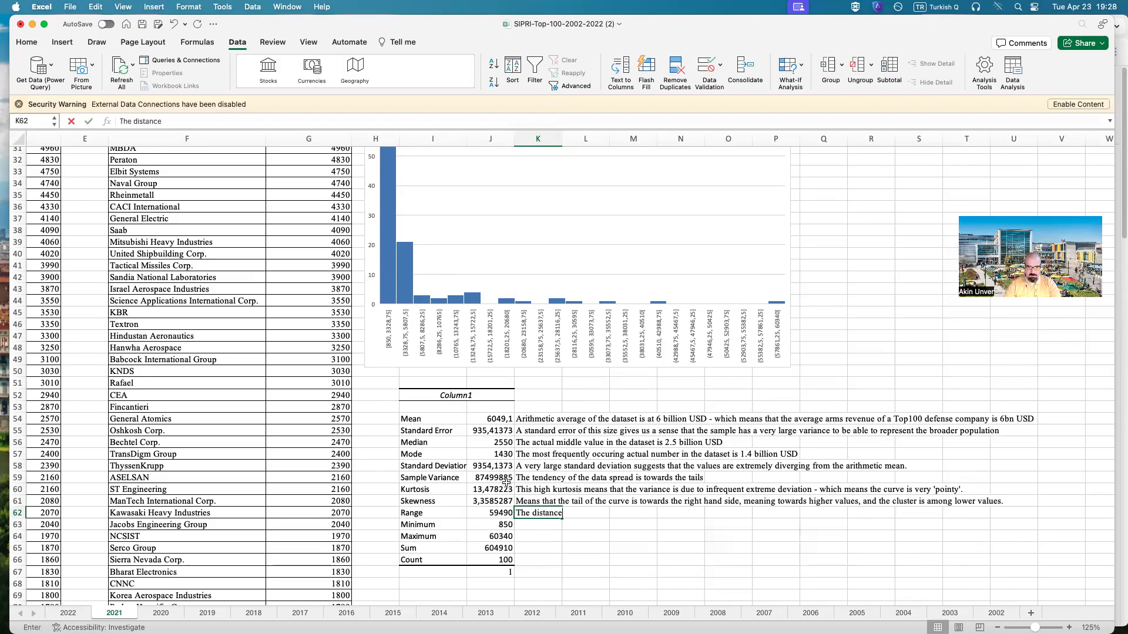
{"action": "type", "text": " between"}
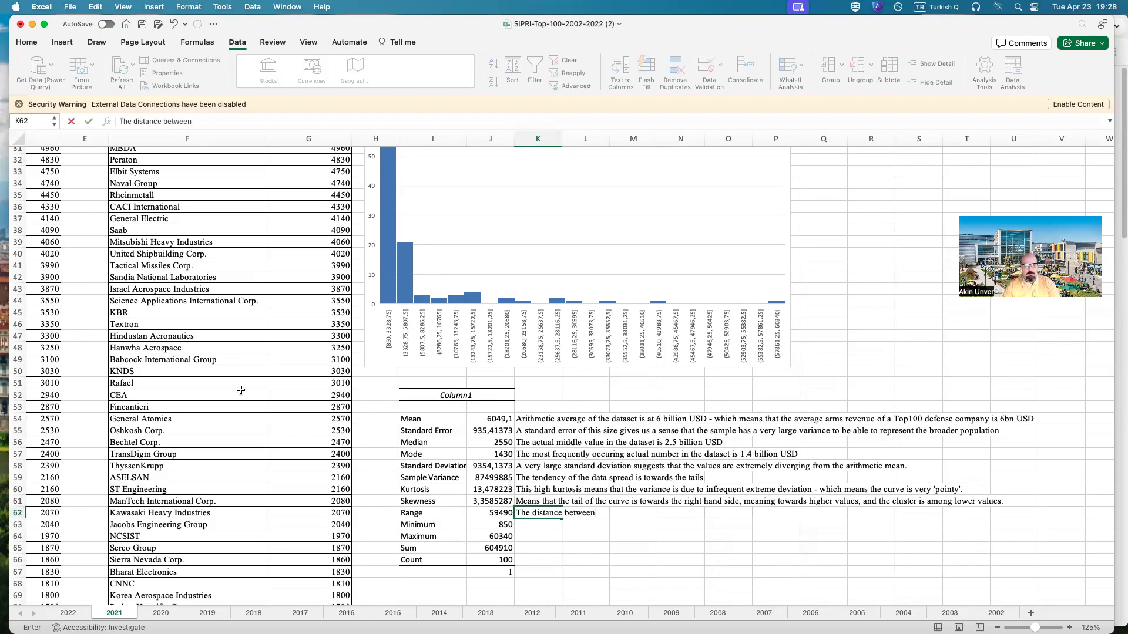
{"action": "scroll", "coordinate": [235, 376], "scroll_direction": "up", "scroll_amount": 9}
{"action": "scroll", "coordinate": [286, 452], "scroll_direction": "down", "scroll_amount": 20}
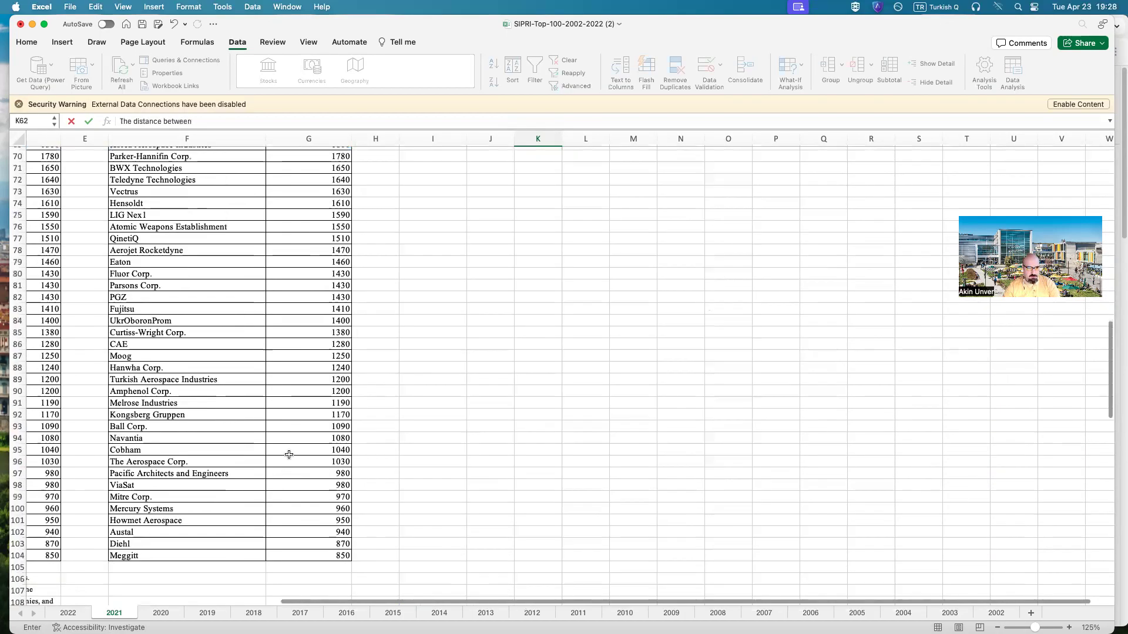
{"action": "scroll", "coordinate": [364, 476], "scroll_direction": "up", "scroll_amount": 15}
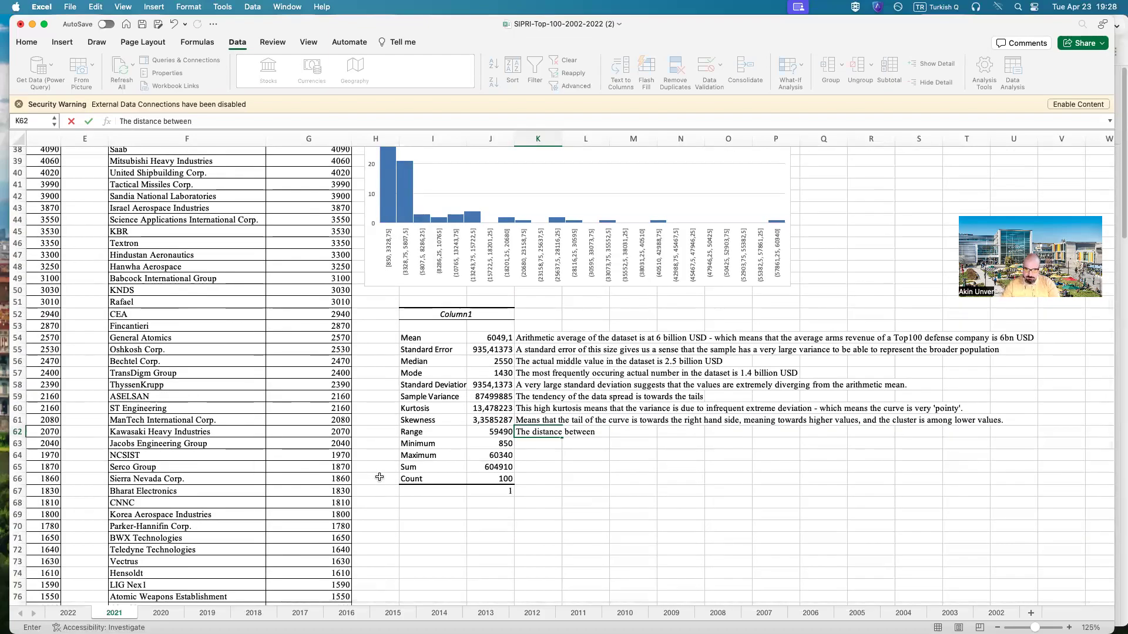
{"action": "left_click", "coordinate": [402, 121]}
{"action": "type", "text": "Lockhe"}
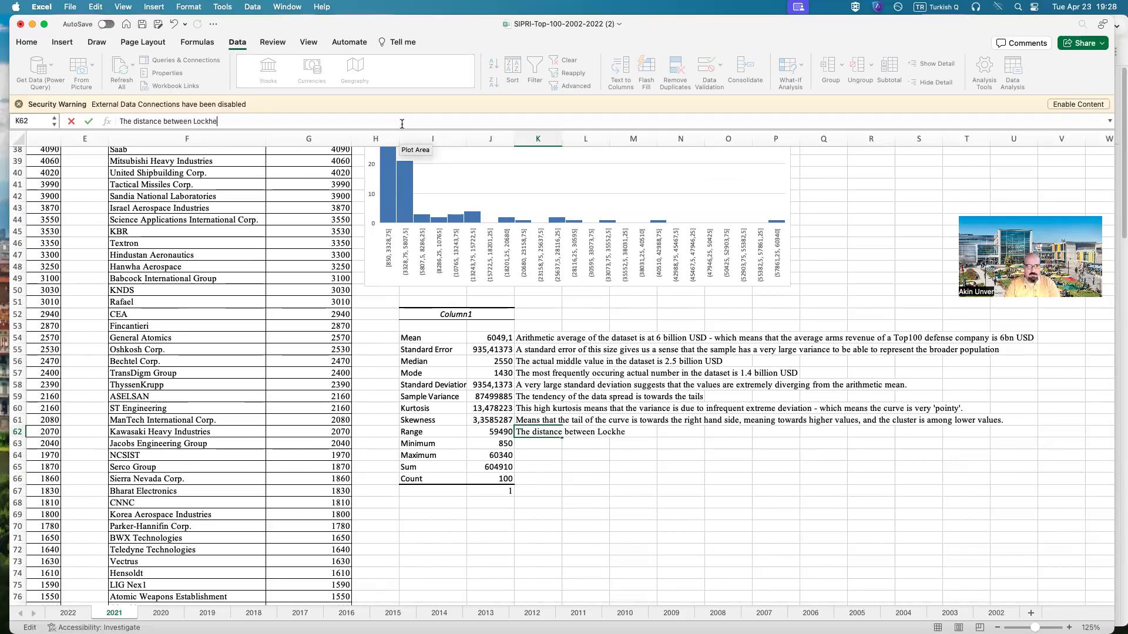
{"action": "type", "text": "ed Martin and Meggitt"}
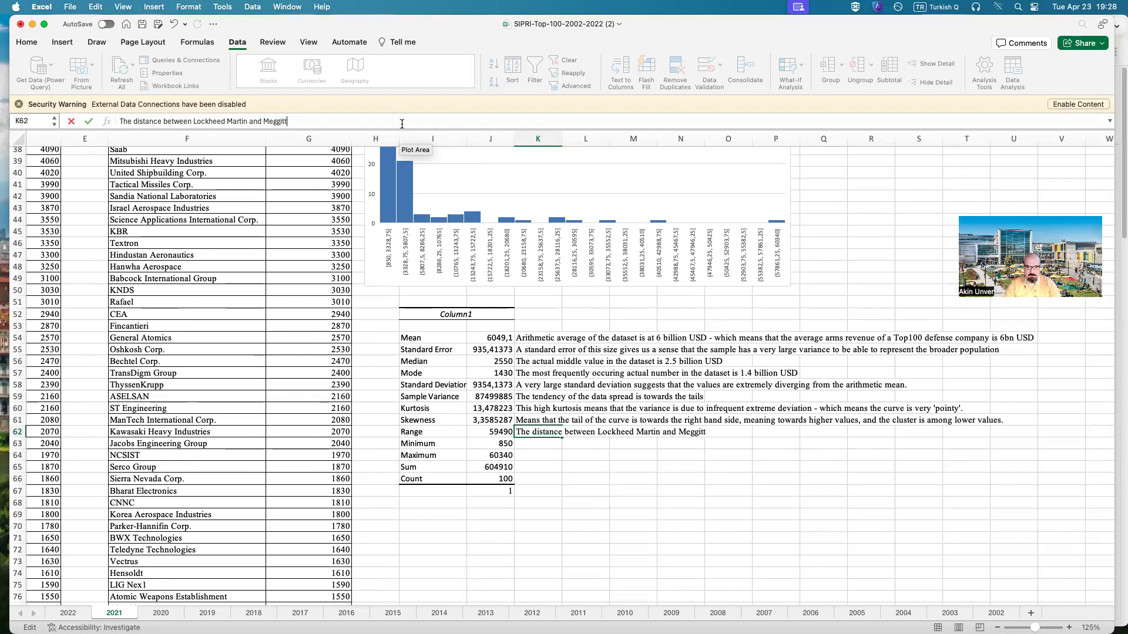
{"action": "key", "text": "Return"}
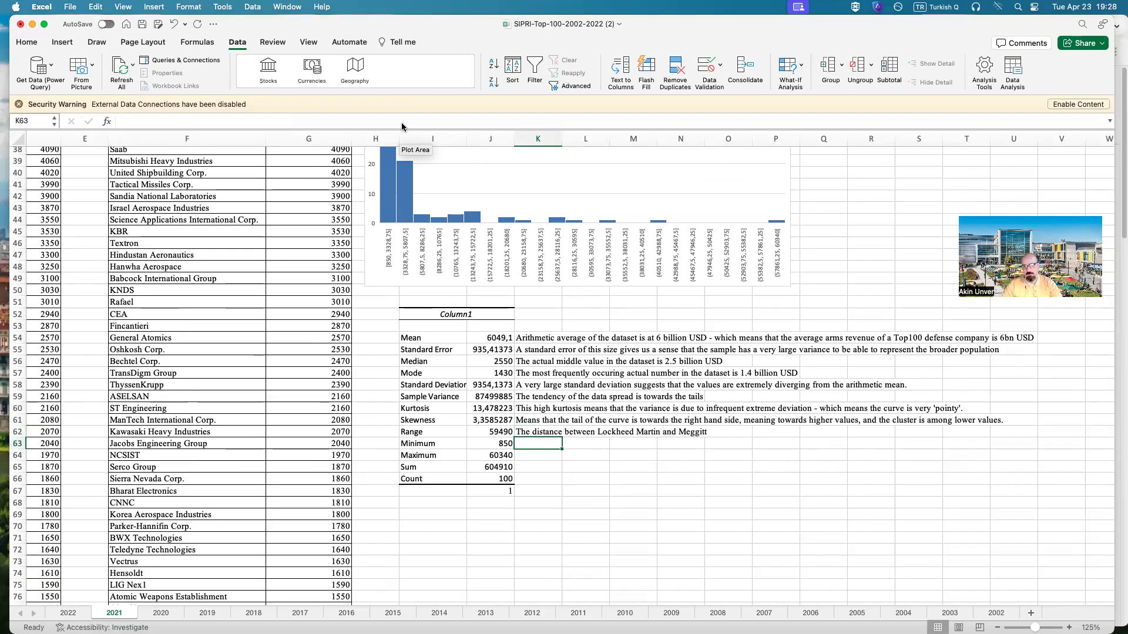
- Enter "The total arms revenue in 2021 was 604 bn USD for top 100" in K65 beside Sum
{"action": "key", "text": "Down"}
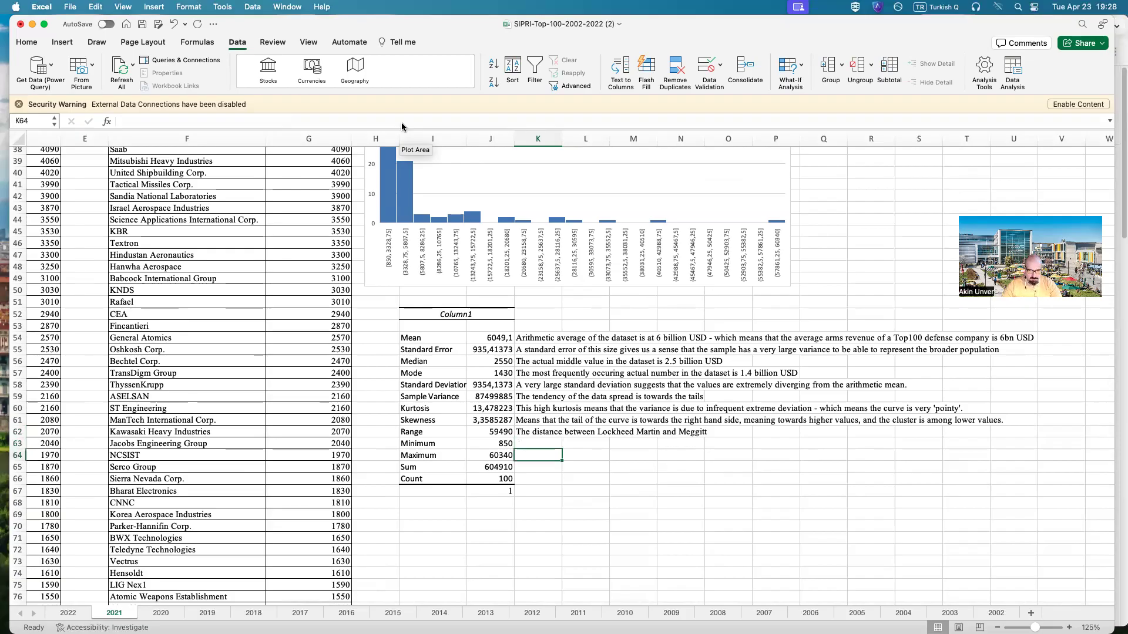
{"action": "key", "text": "Down"}
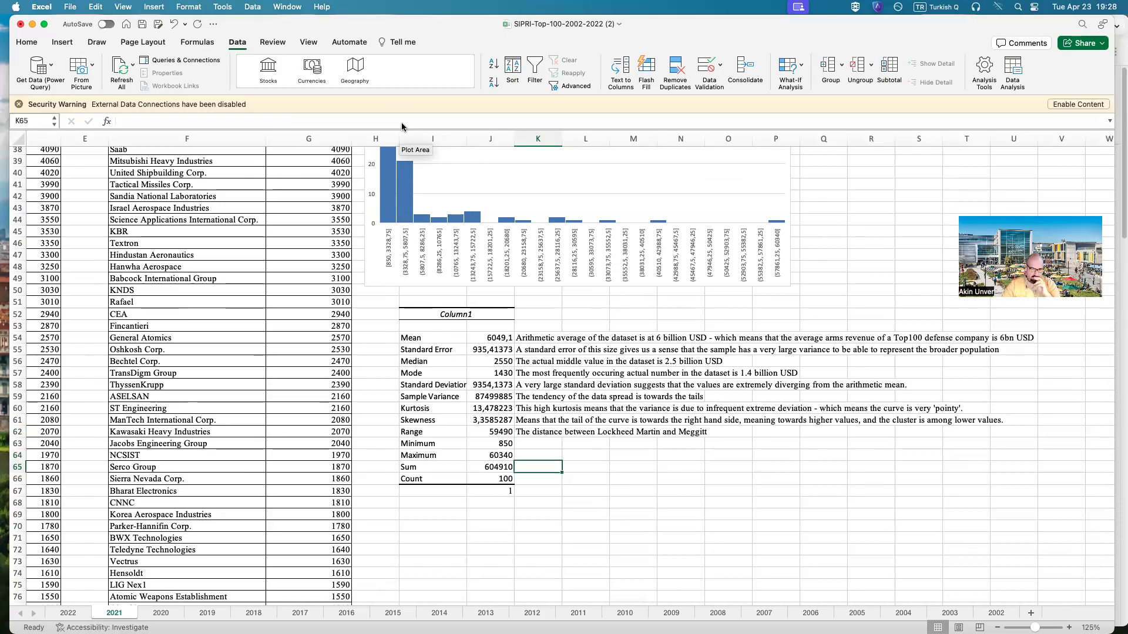
{"action": "key", "text": "Left"}
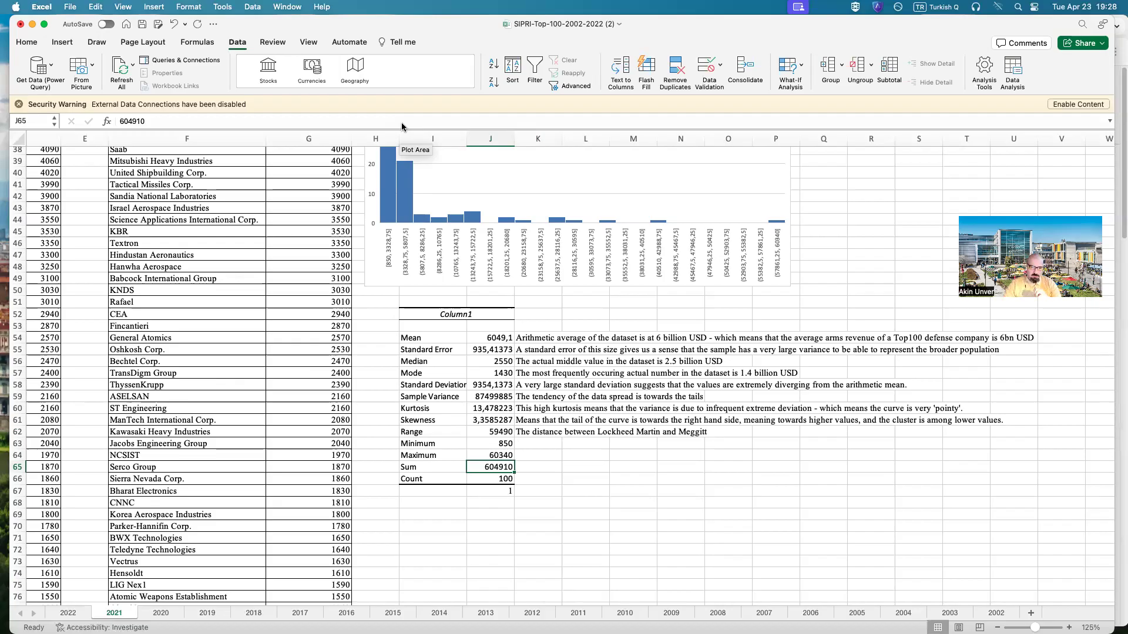
{"action": "key", "text": "Right"}
{"action": "type", "text": "The total "}
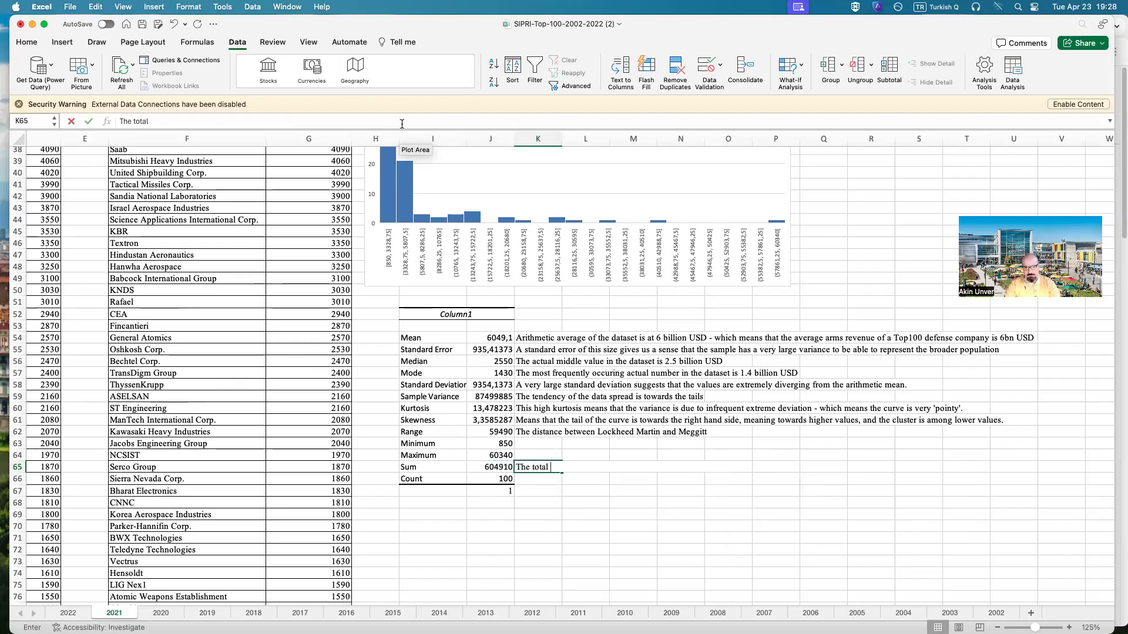
{"action": "type", "text": "arms"}
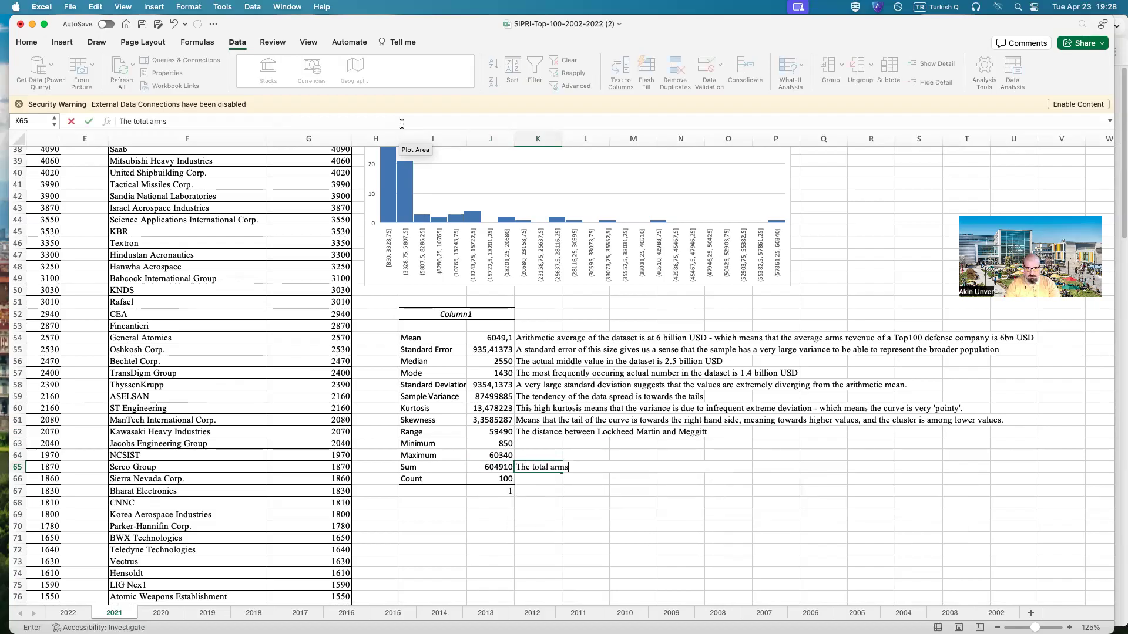
{"action": "type", "text": " revenue in 2"}
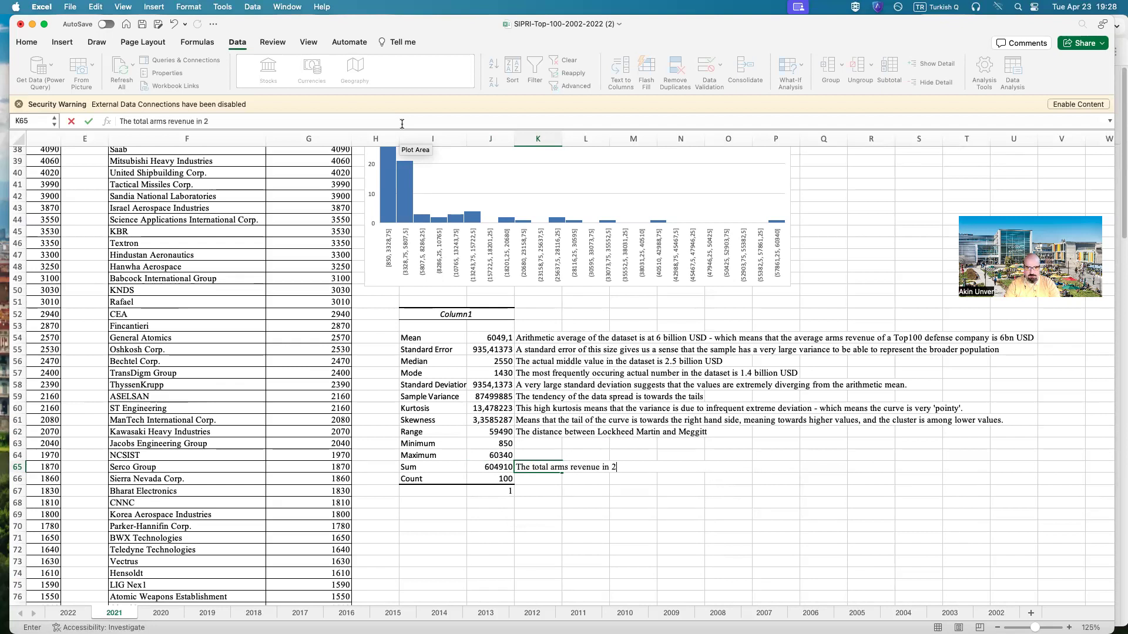
{"action": "type", "text": "021 was 604 bn USD for top 100"}
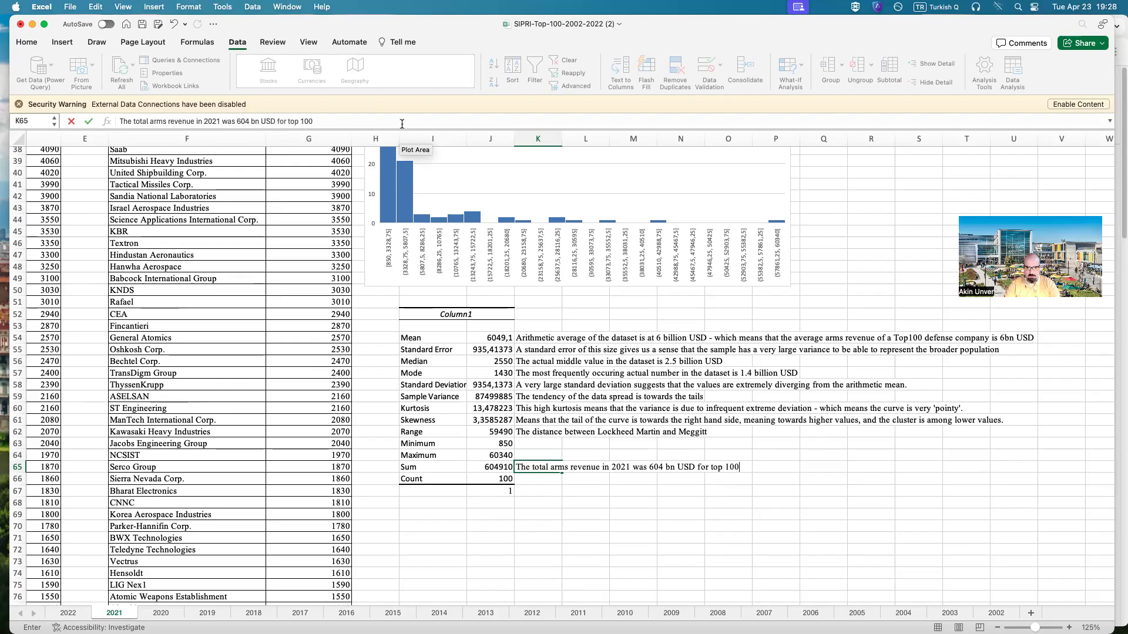
{"action": "key", "text": "Return"}
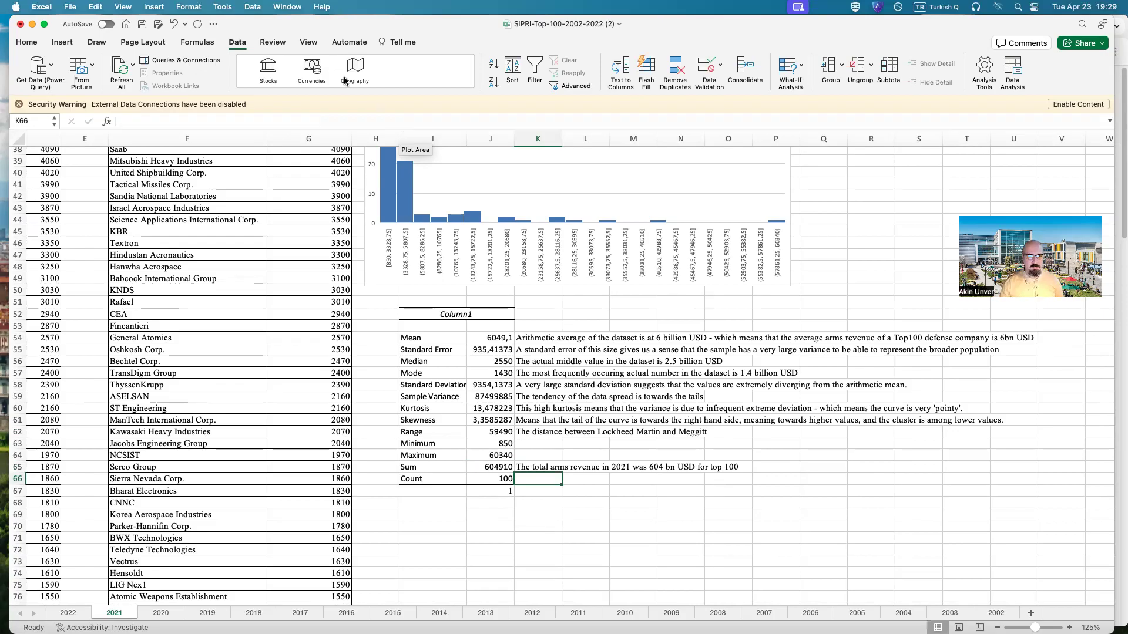
- Review the 2021 charts and company tables, and create a new blank workbook before returning to the 2021 sheet
{"action": "scroll", "coordinate": [606, 425], "scroll_direction": "up", "scroll_amount": 9}
{"action": "scroll", "coordinate": [606, 425], "scroll_direction": "up", "scroll_amount": 4}
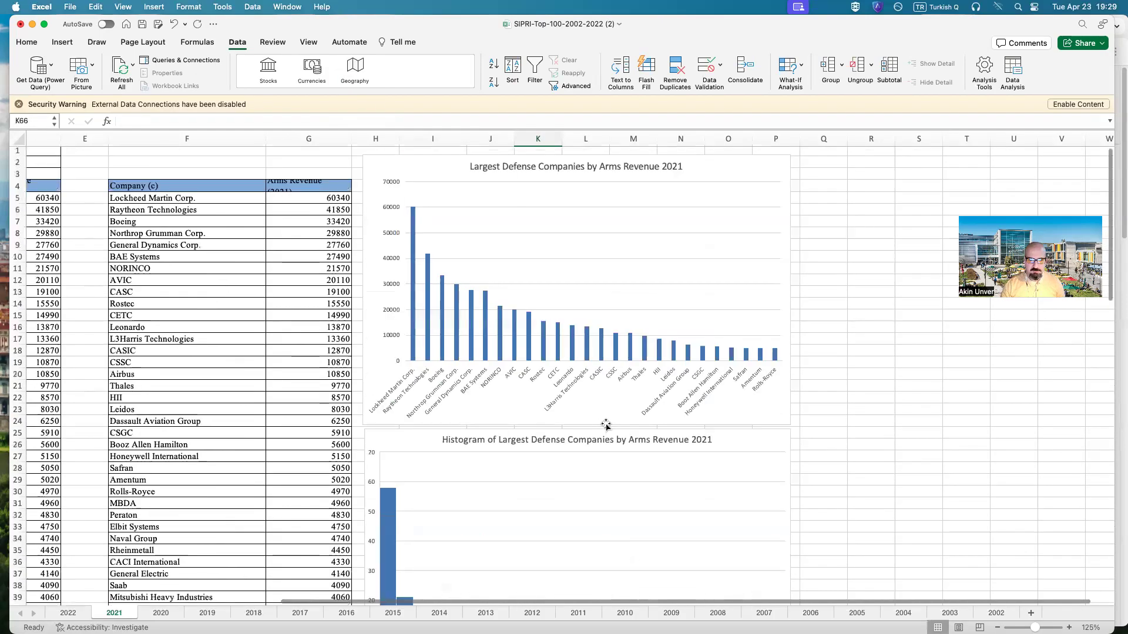
{"action": "scroll", "coordinate": [780, 411], "scroll_direction": "down", "scroll_amount": 6}
{"action": "scroll", "coordinate": [780, 411], "scroll_direction": "up", "scroll_amount": 6}
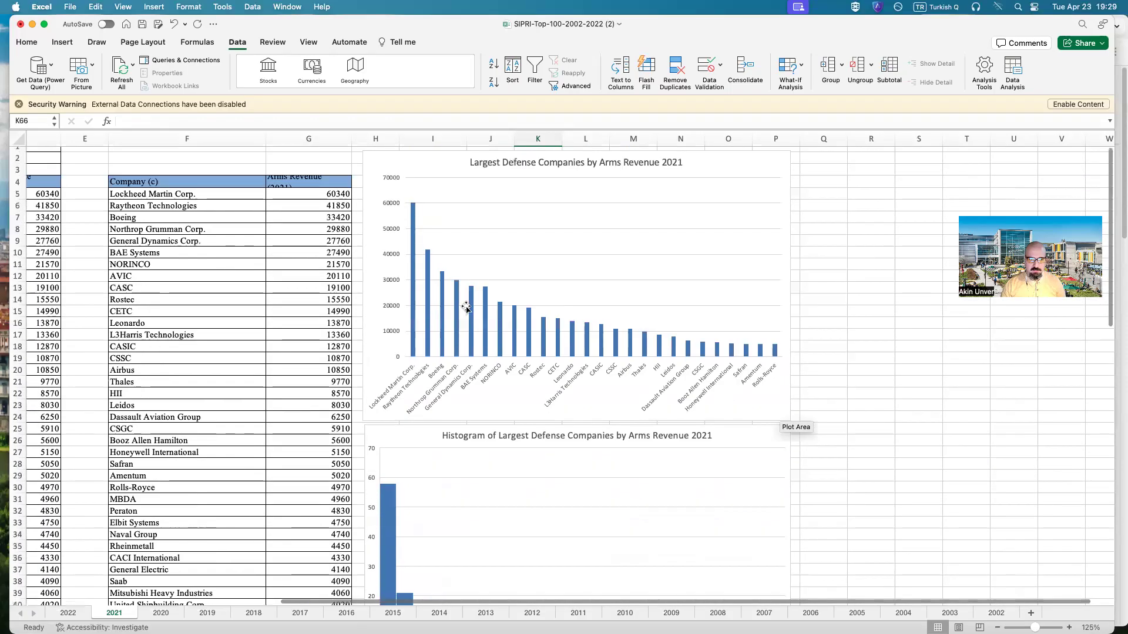
{"action": "left_click_drag", "start_coordinate": [448, 605], "coordinate": [235, 585]}
{"action": "scroll", "coordinate": [235, 586], "scroll_direction": "left", "scroll_amount": 2}
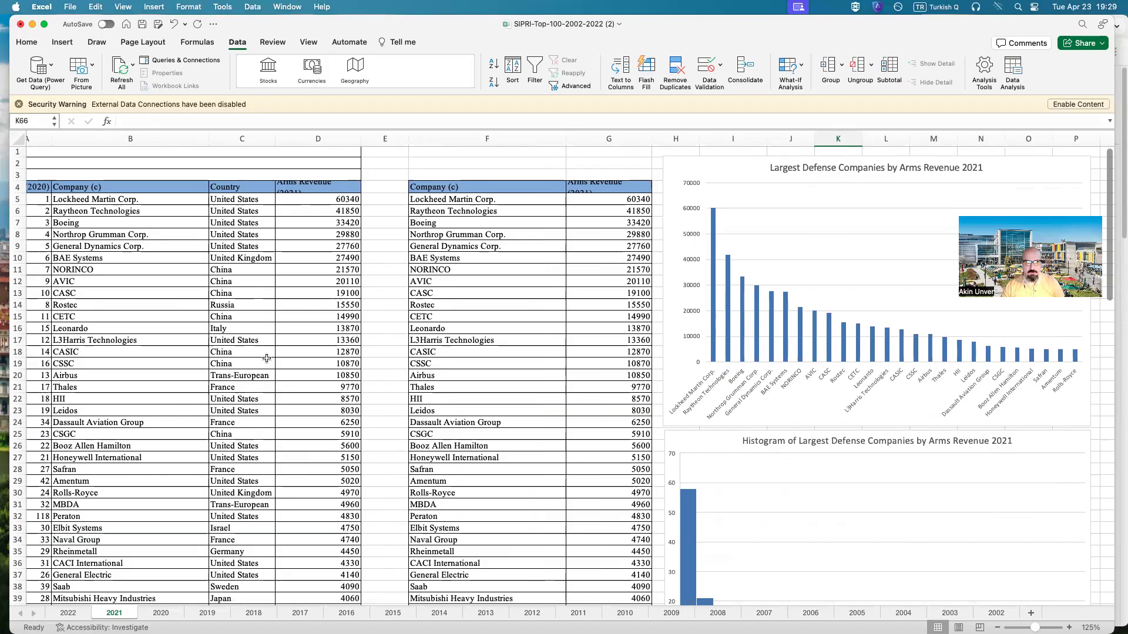
{"action": "left_click", "coordinate": [69, 7]}
{"action": "left_click", "coordinate": [85, 24]}
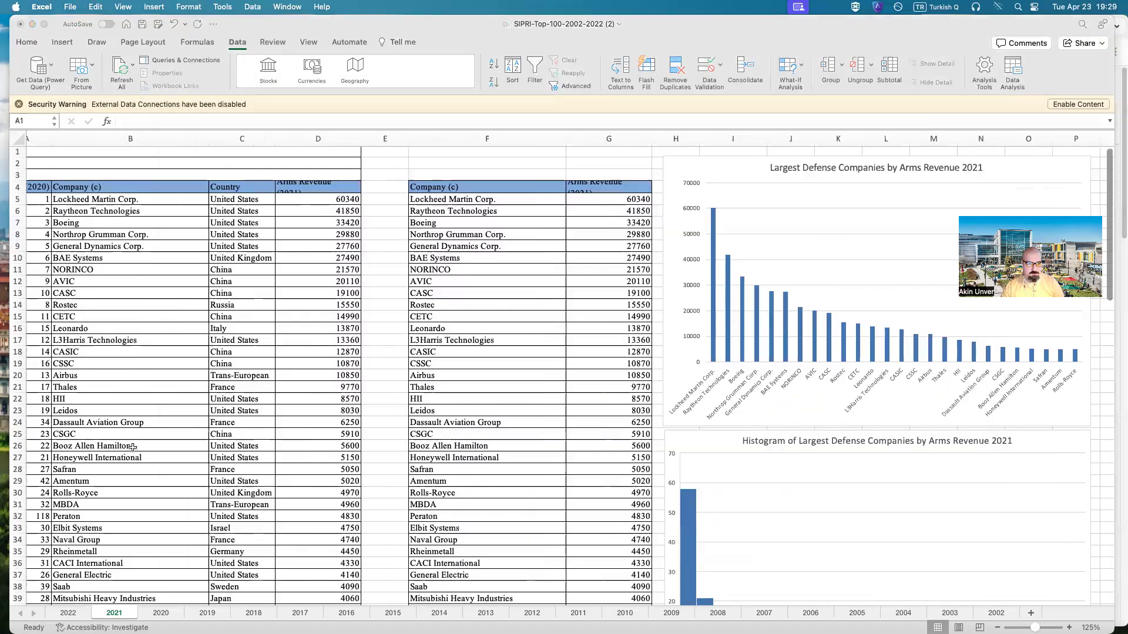
{"action": "left_click", "coordinate": [133, 448]}
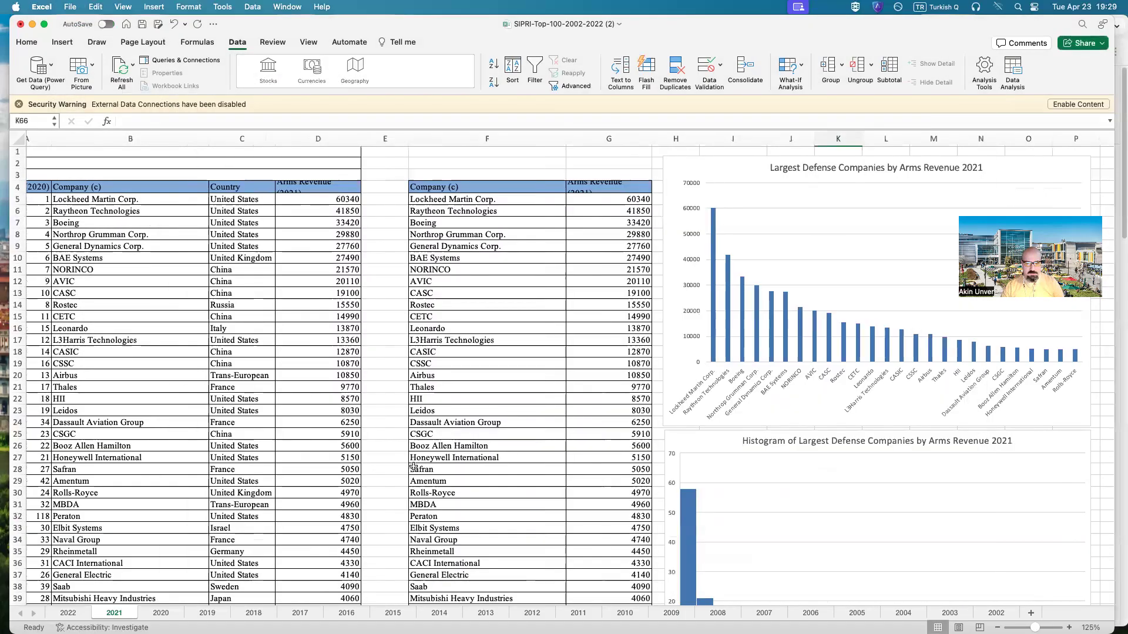
- Copy the entire contents of the 2021 sheet, cells A1 to R110, including the company tables, charts and descriptive statistics
{"action": "left_click", "coordinate": [69, 613]}
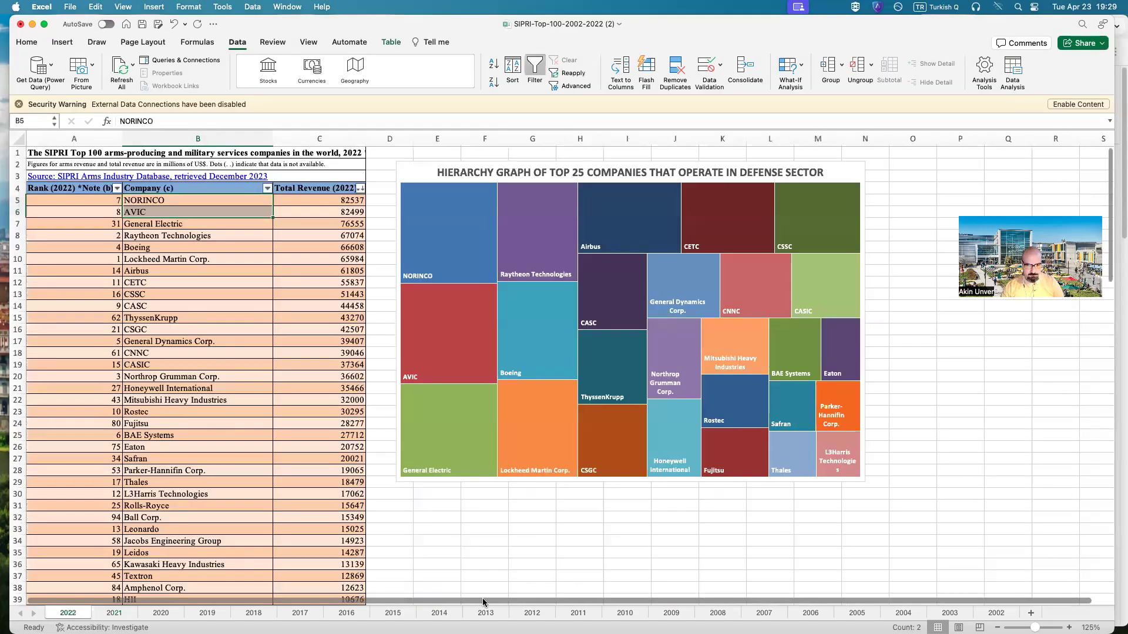
{"action": "left_click", "coordinate": [114, 613]}
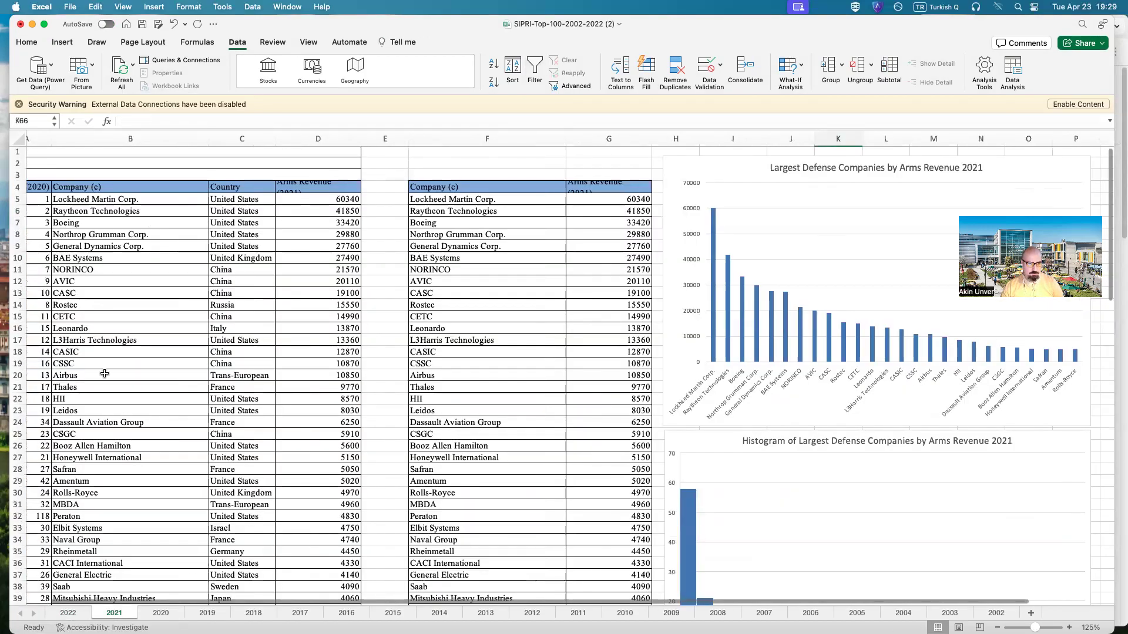
{"action": "scroll", "coordinate": [280, 422], "scroll_direction": "down", "scroll_amount": 20}
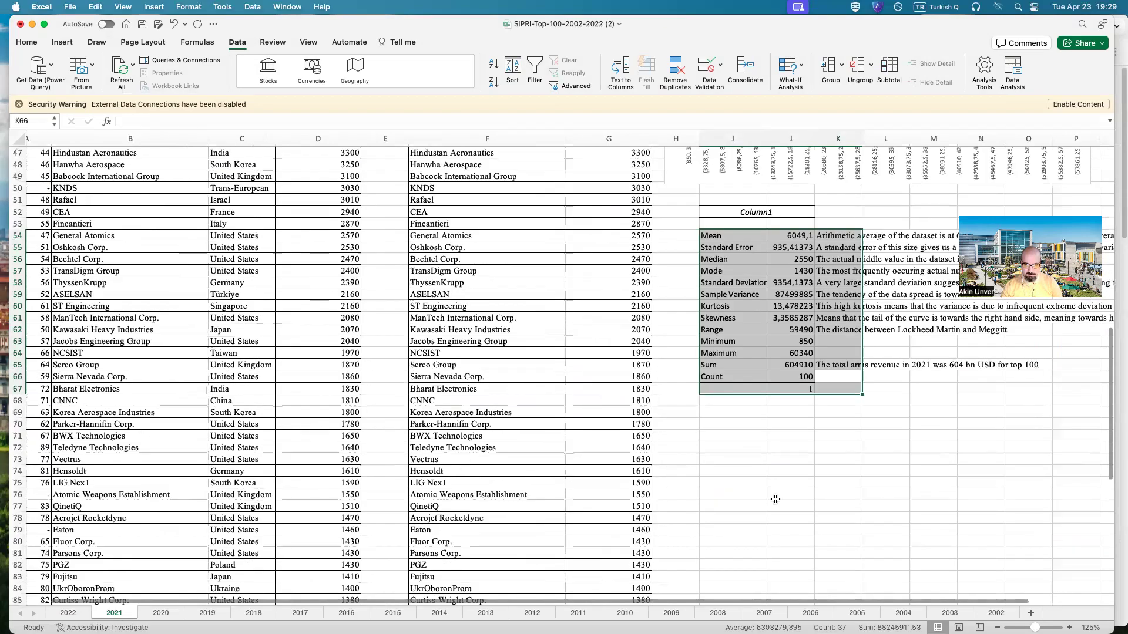
{"action": "scroll", "coordinate": [441, 568], "scroll_direction": "down", "scroll_amount": 4}
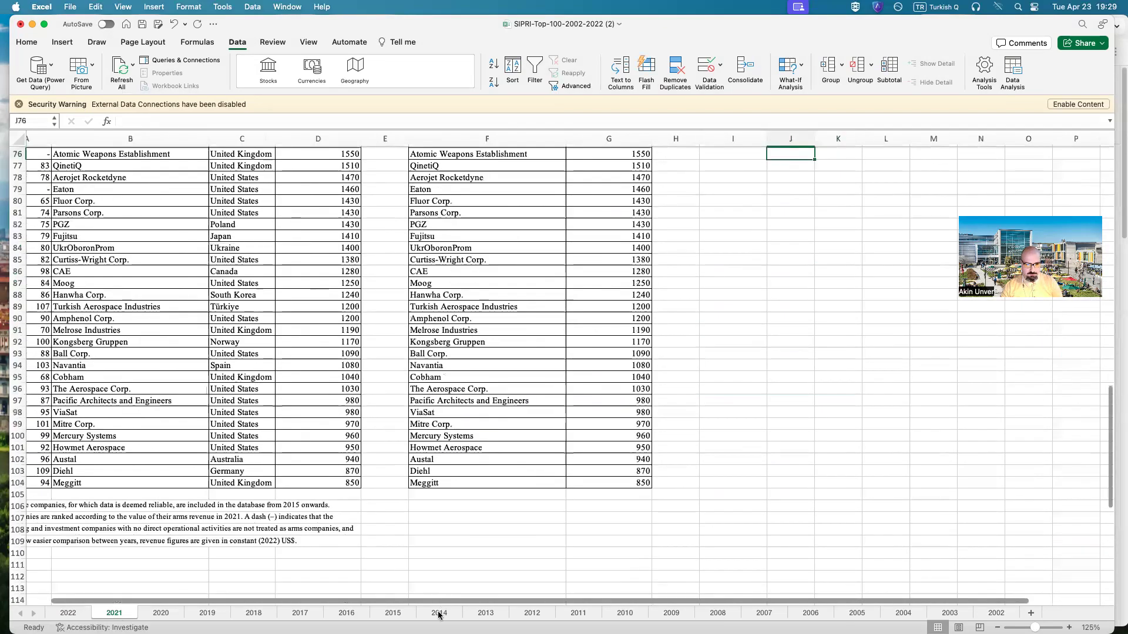
{"action": "scroll", "coordinate": [303, 602], "scroll_direction": "left", "scroll_amount": 1}
{"action": "left_click_drag", "start_coordinate": [39, 555], "coordinate": [451, 145]}
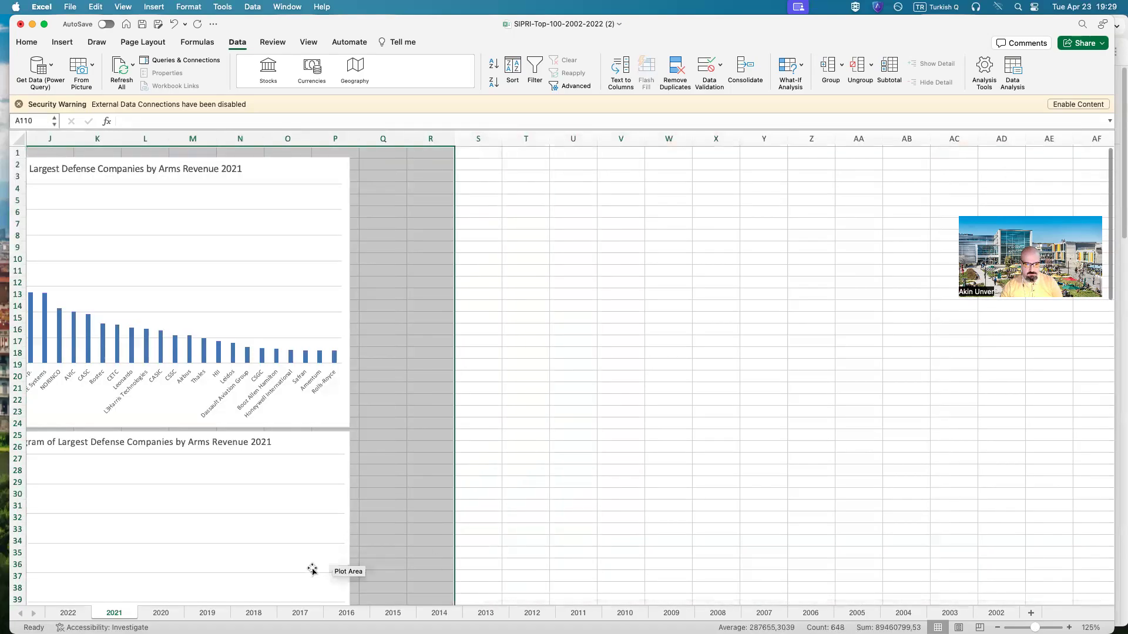
{"action": "key", "text": "super+c"}
- Uncover the blank workbooks behind the SIPRI file and close the spare workbook Book2
{"action": "left_click_drag", "start_coordinate": [914, 29], "coordinate": [863, 43]}
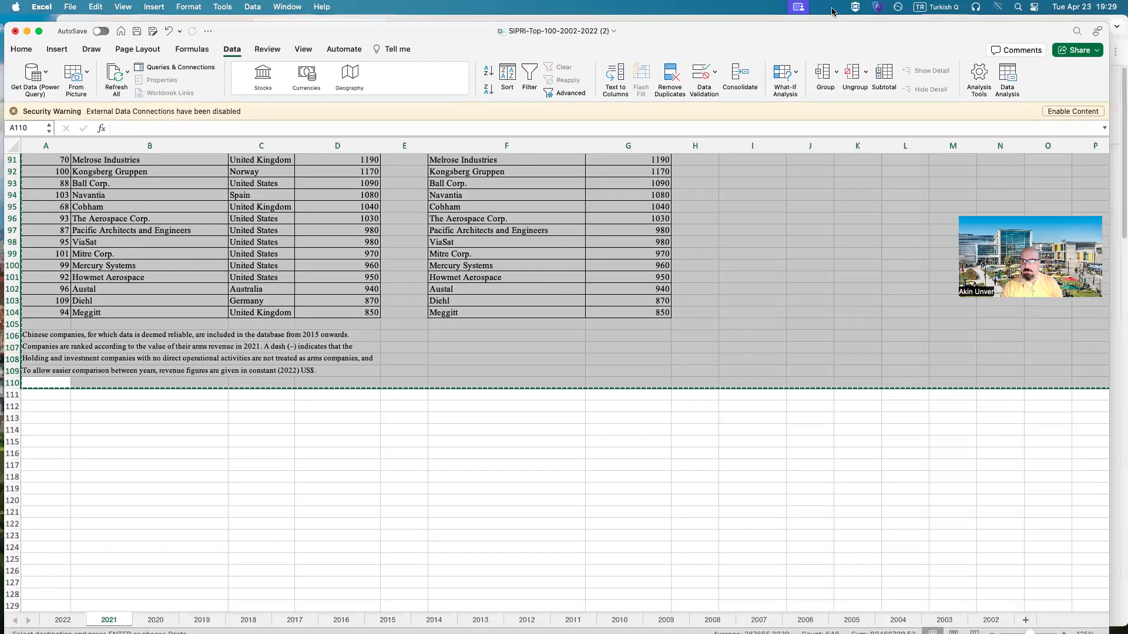
{"action": "left_click_drag", "start_coordinate": [872, 2], "coordinate": [869, 5]}
{"action": "left_click", "coordinate": [593, 615]}
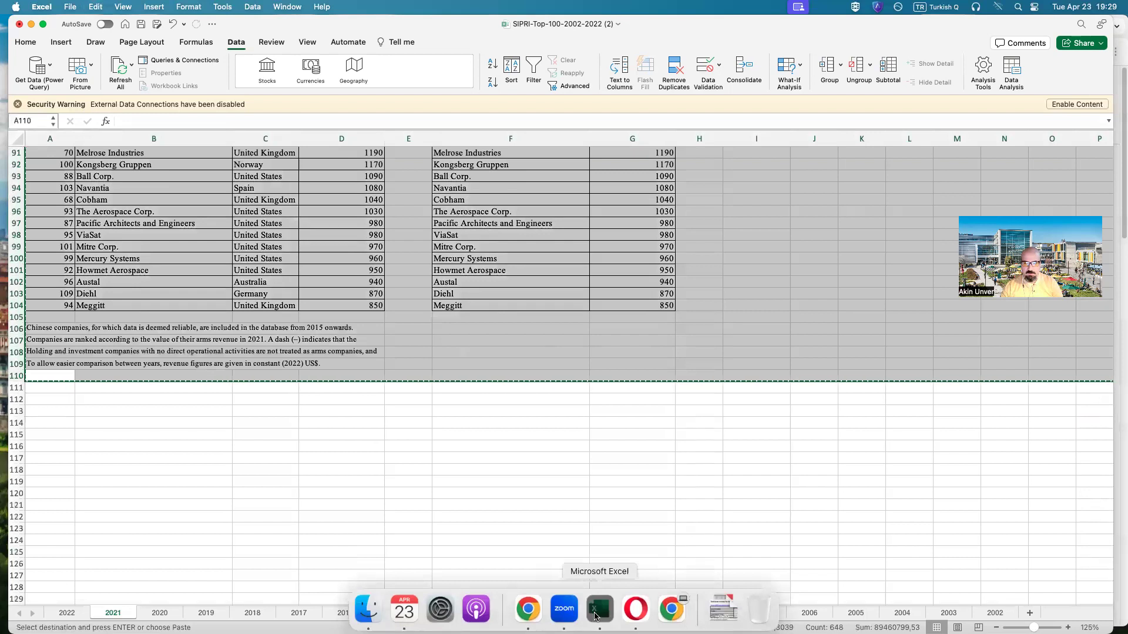
{"action": "left_click_drag", "start_coordinate": [676, 44], "coordinate": [675, 277]}
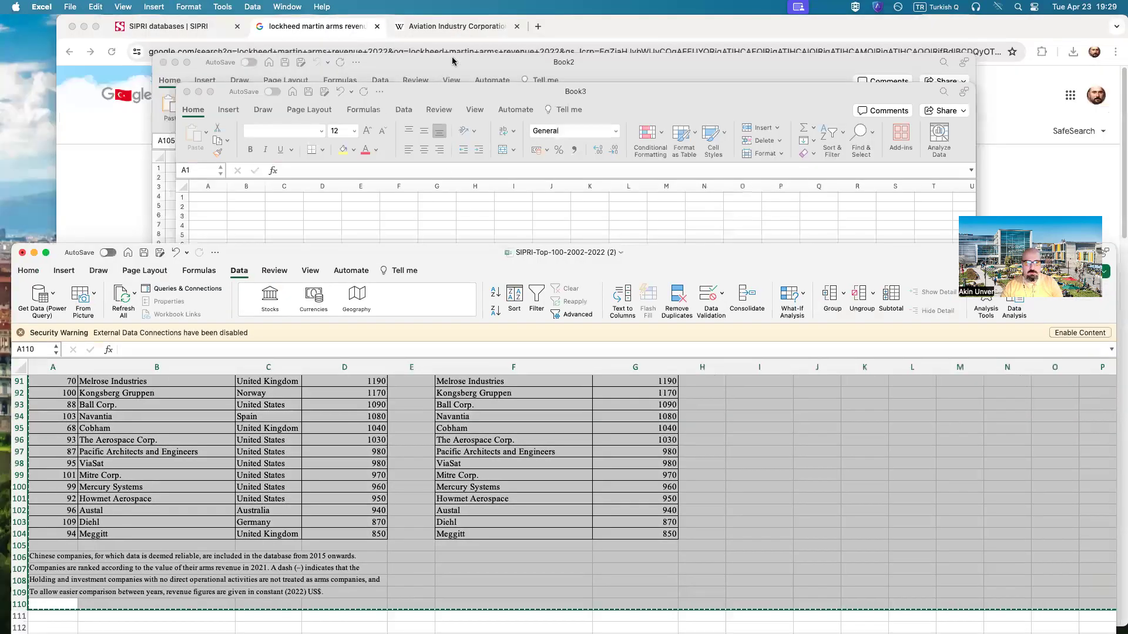
{"action": "left_click", "coordinate": [276, 66]}
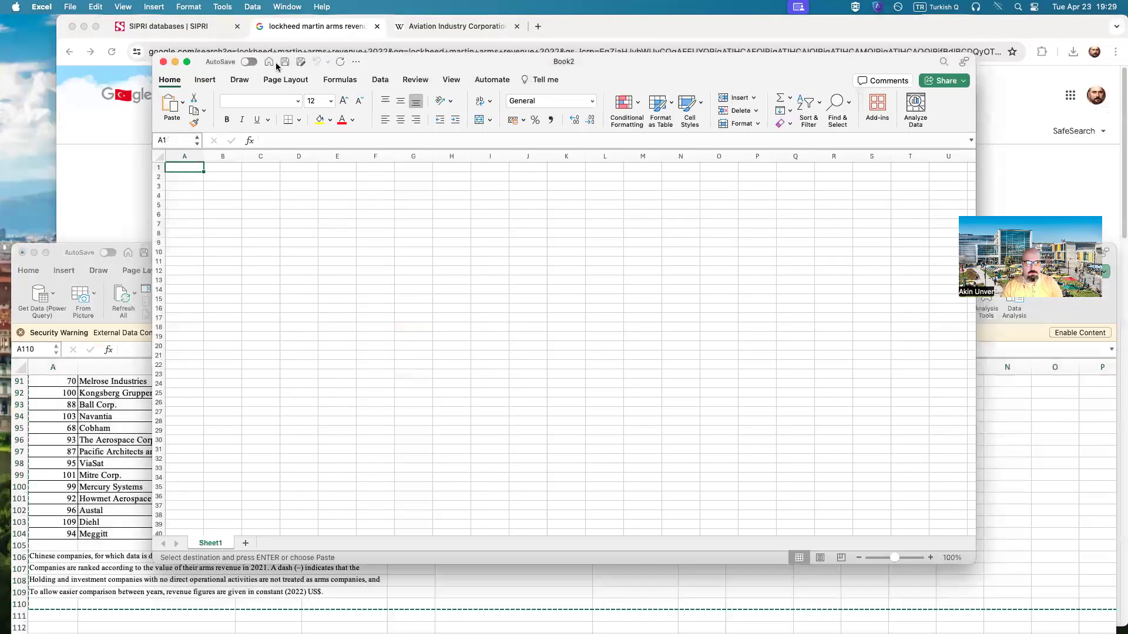
{"action": "left_click", "coordinate": [163, 62]}
- Paste the copied 2021 tables, charts and statistics into Book3 starting at cell A1
{"action": "left_click", "coordinate": [497, 198]}
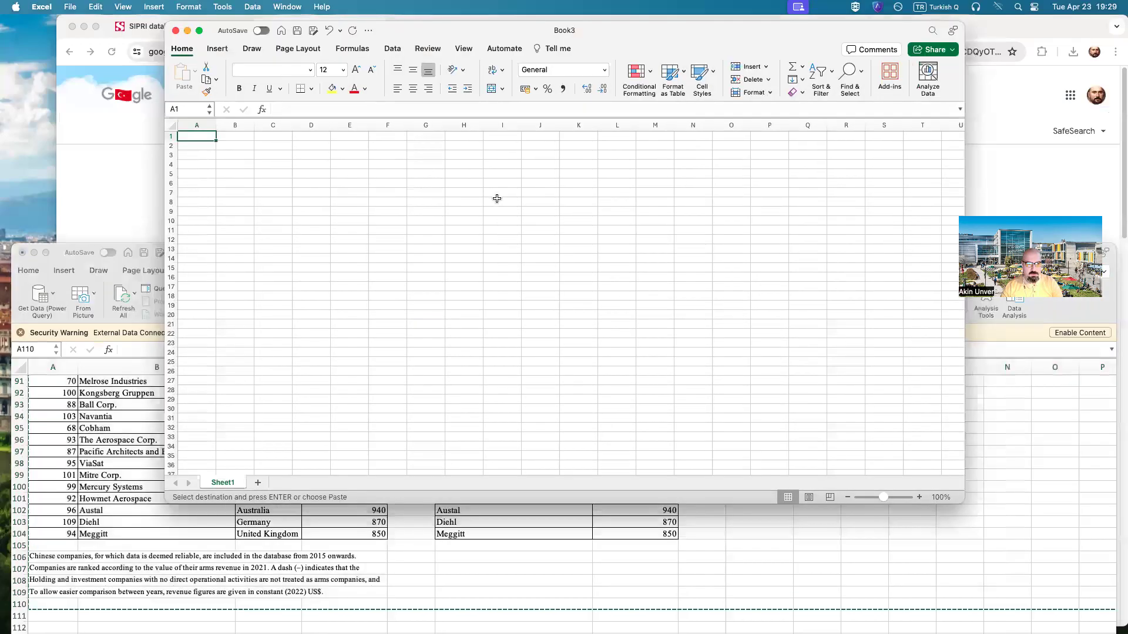
{"action": "key", "text": "super+v"}
{"action": "left_click", "coordinate": [844, 316]}
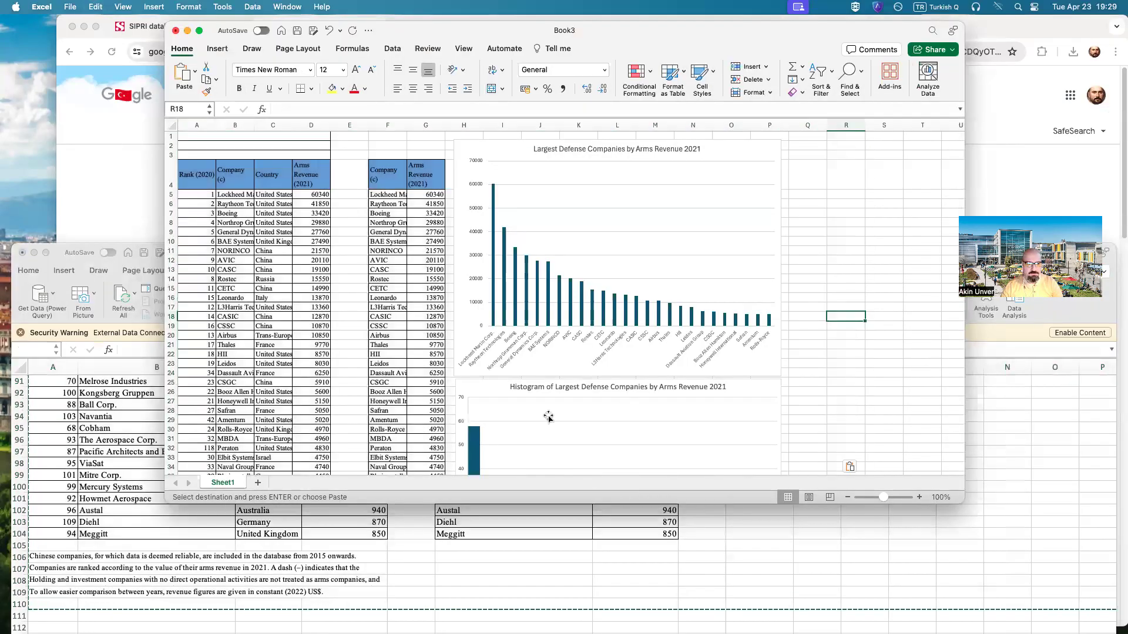
- Save the new workbook in Downloads as IR202-Week11-SIPRI in Excel Workbook (.xlsx) format
{"action": "left_click", "coordinate": [75, 6]}
{"action": "left_click", "coordinate": [118, 104]}
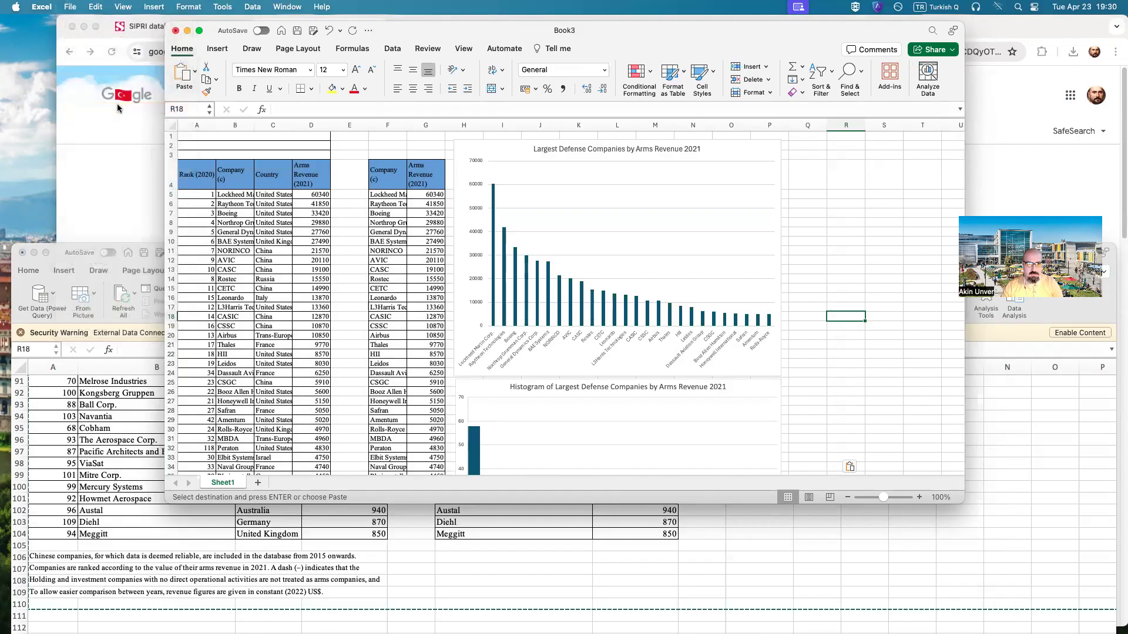
{"action": "type", "text": "SI"}
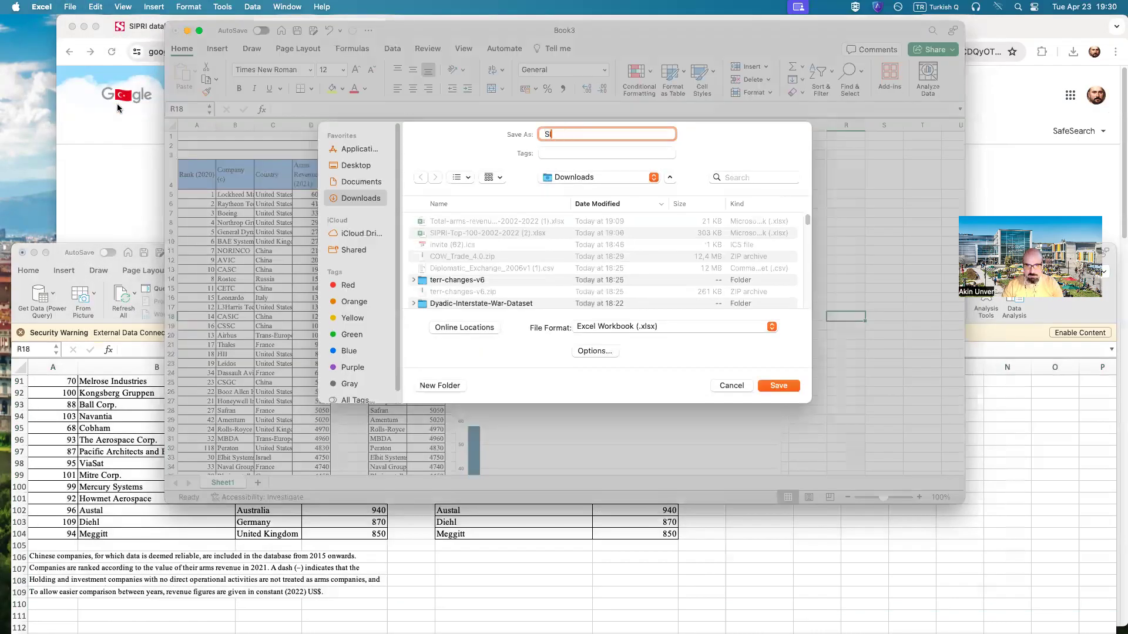
{"action": "key", "text": "BackSpace"}
{"action": "key", "text": "BackSpace"}
{"action": "type", "text": "IR202-Week1"}
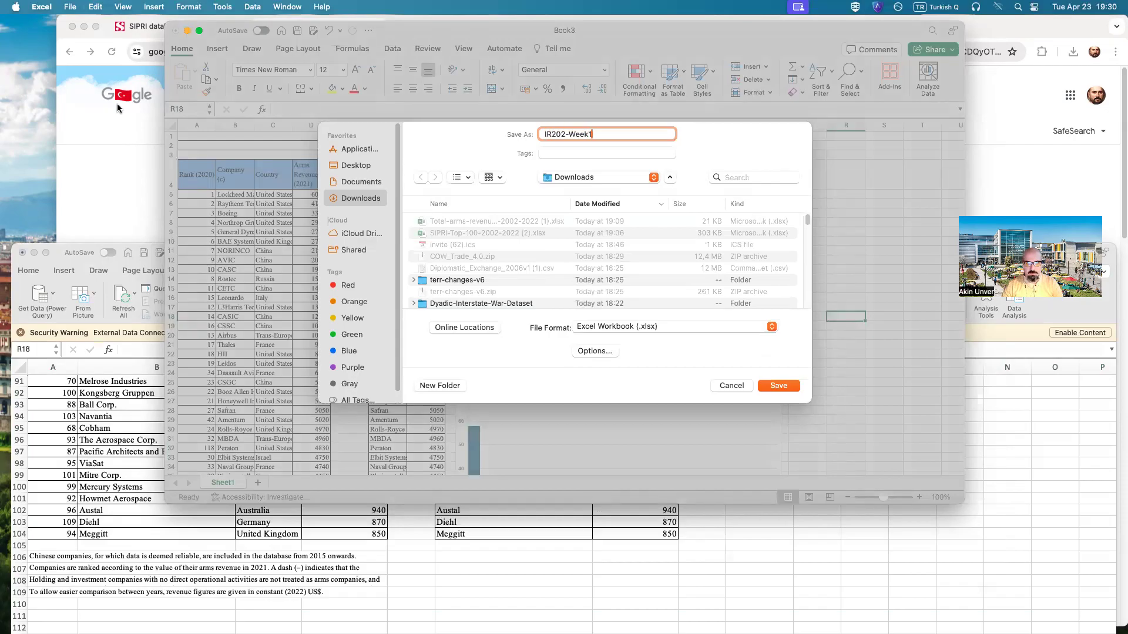
{"action": "type", "text": "1-SIPRI"}
{"action": "key", "text": "Return"}
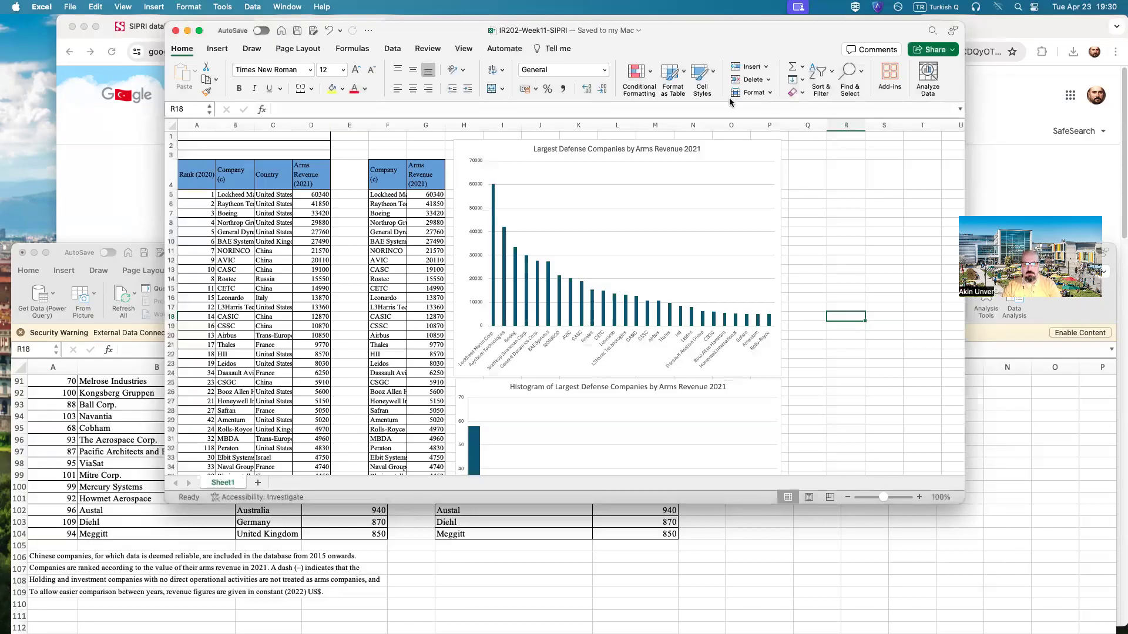
- Rename the sheet Sheet1 as Top100DefenseCompanies
{"action": "right_click", "coordinate": [232, 485]}
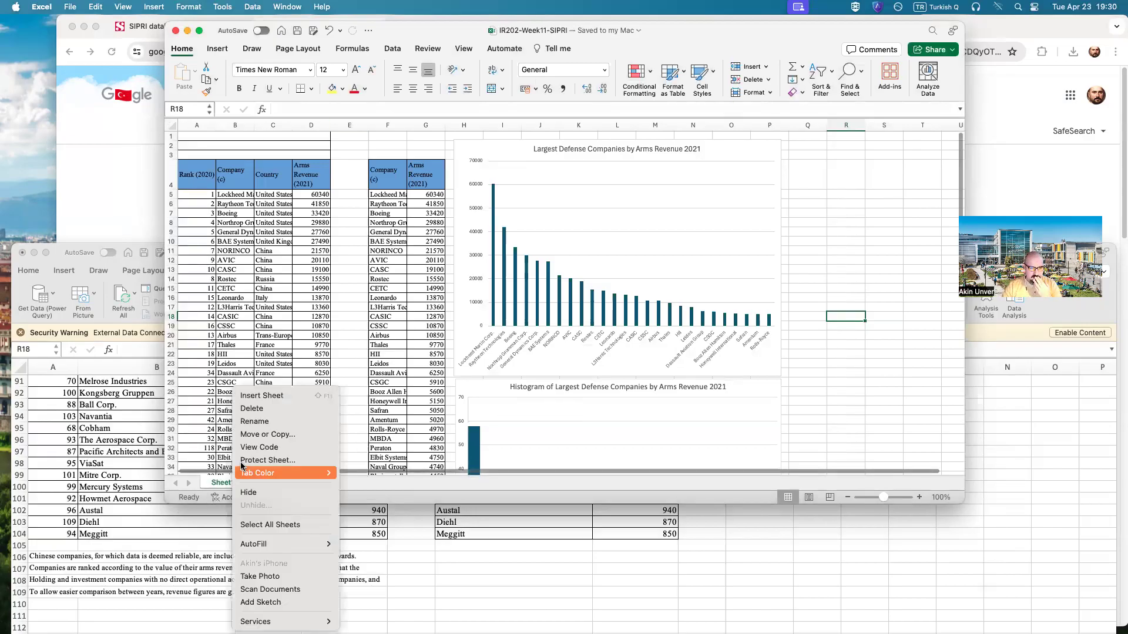
{"action": "left_click", "coordinate": [252, 426]}
{"action": "type", "text": "Top100De"}
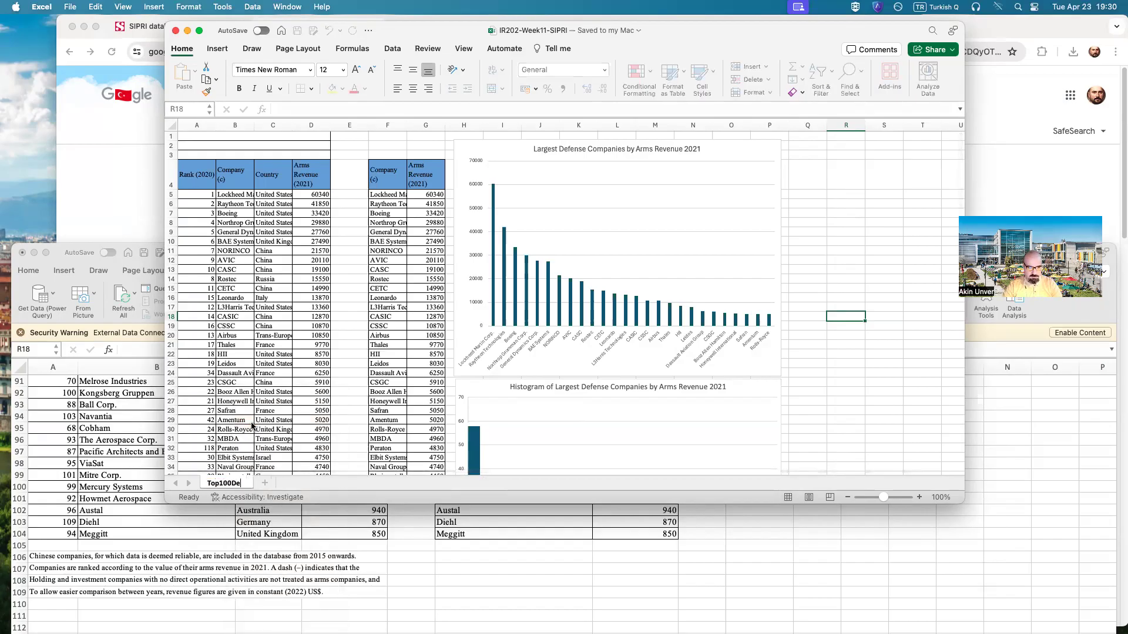
{"action": "type", "text": "fenseCompanies"}
{"action": "key", "text": "Return"}
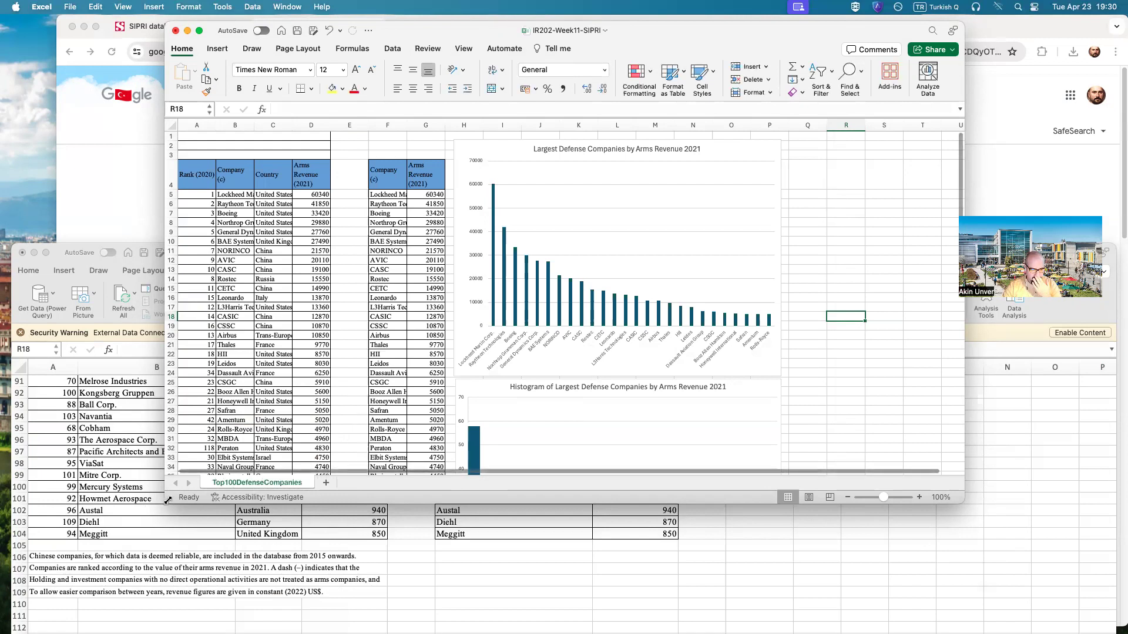
- Enlarge the IR202-Week11-SIPRI window and check the pasted histogram and the descriptive statistics with their interpretations
{"action": "left_click_drag", "start_coordinate": [87, 564], "coordinate": [40, 605]}
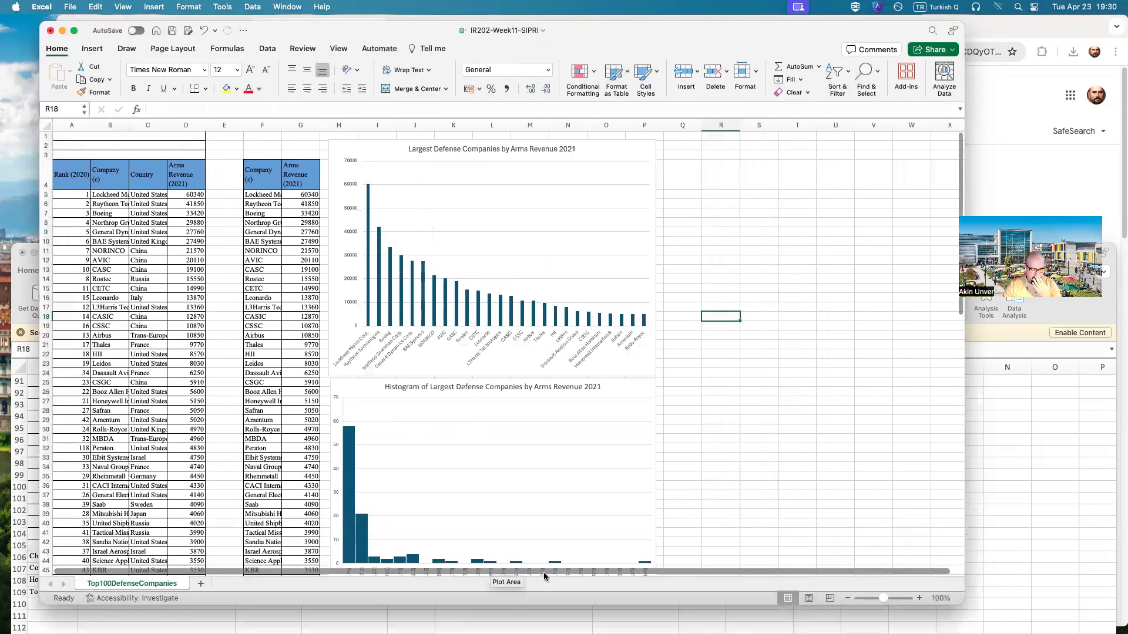
{"action": "scroll", "coordinate": [529, 499], "scroll_direction": "down", "scroll_amount": 10}
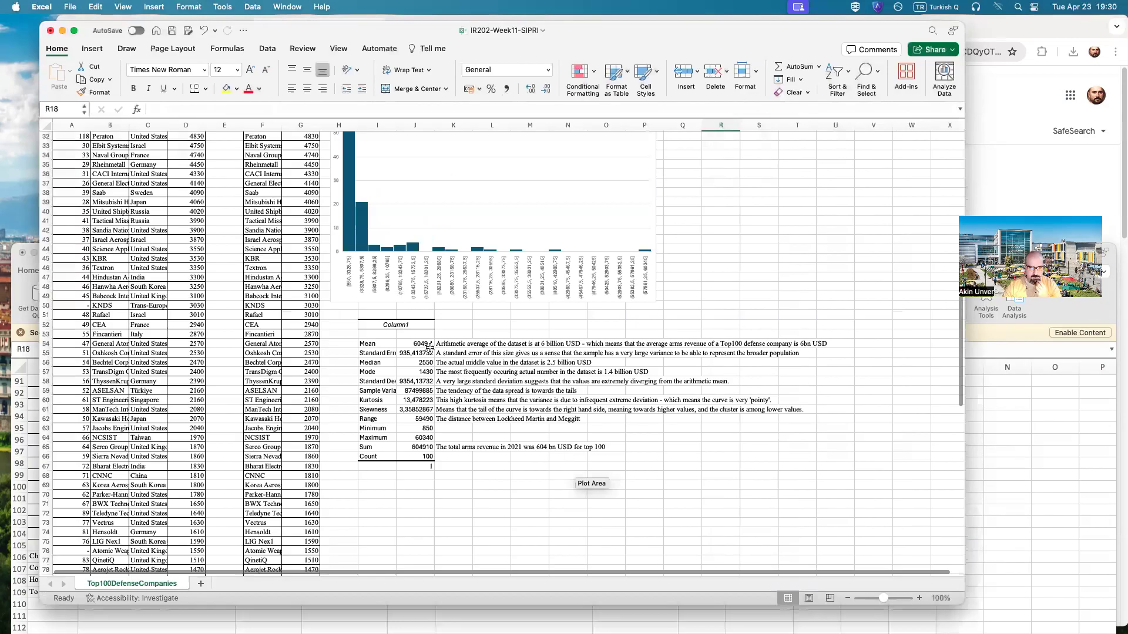
{"action": "scroll", "coordinate": [551, 380], "scroll_direction": "down", "scroll_amount": 3}
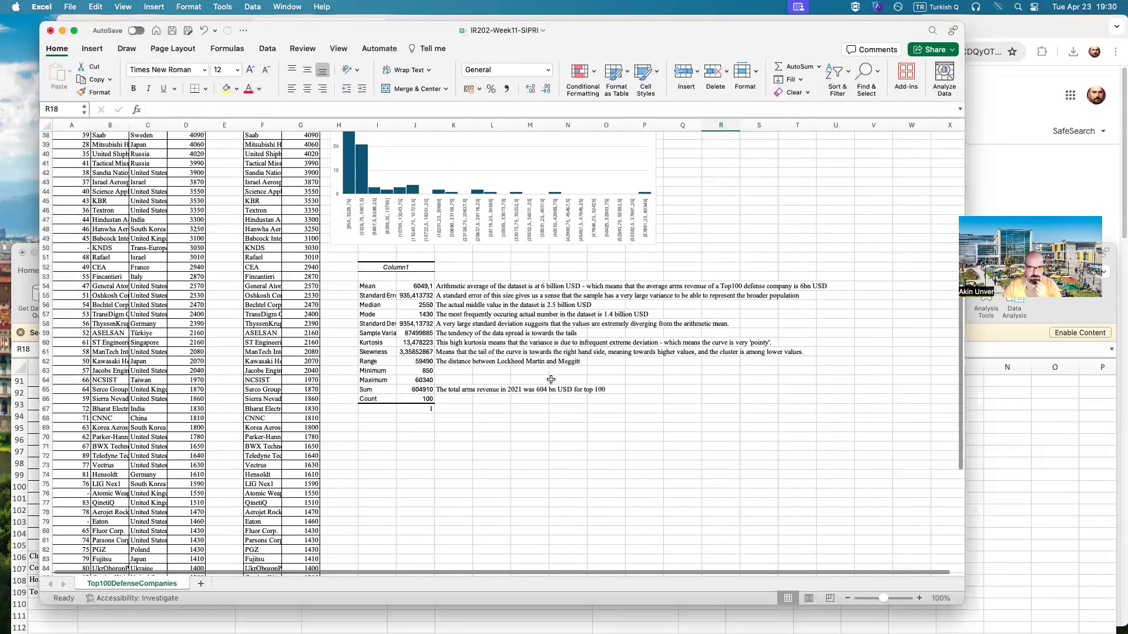
{"action": "left_click", "coordinate": [137, 613]}
{"action": "left_click_drag", "start_coordinate": [655, 254], "coordinate": [644, 78]}
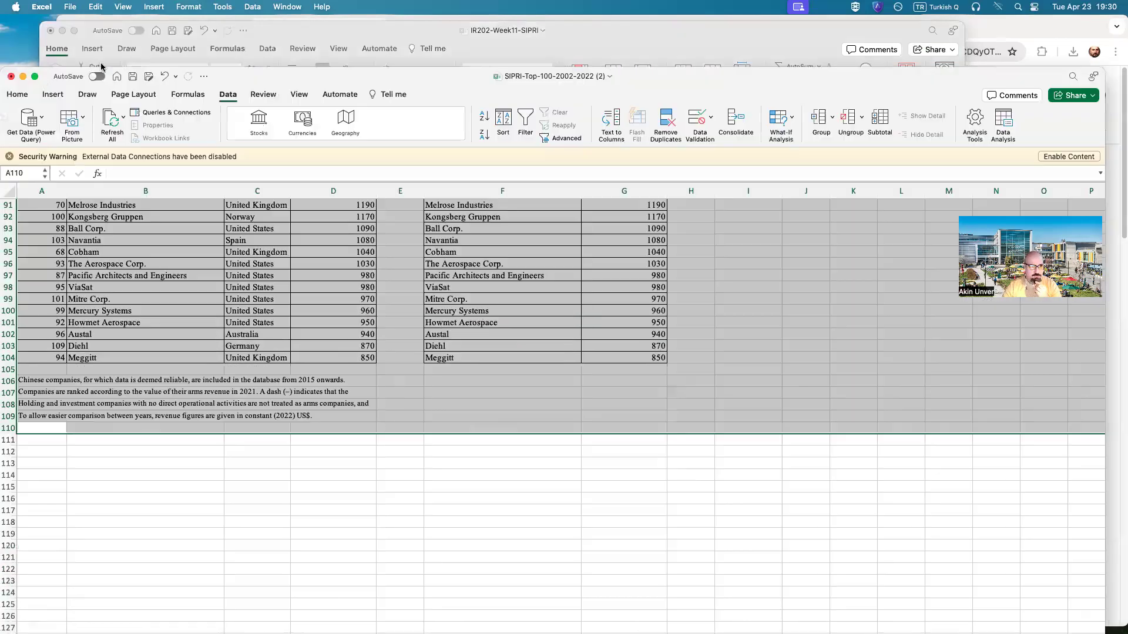
{"action": "left_click", "coordinate": [11, 77]}
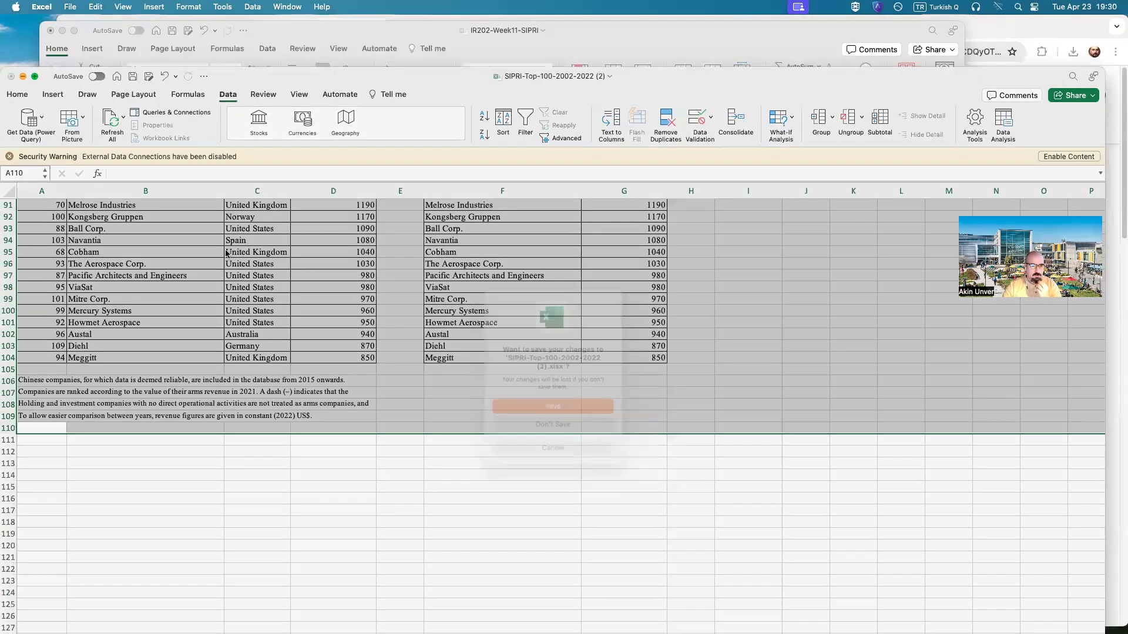
{"action": "left_click", "coordinate": [499, 428]}
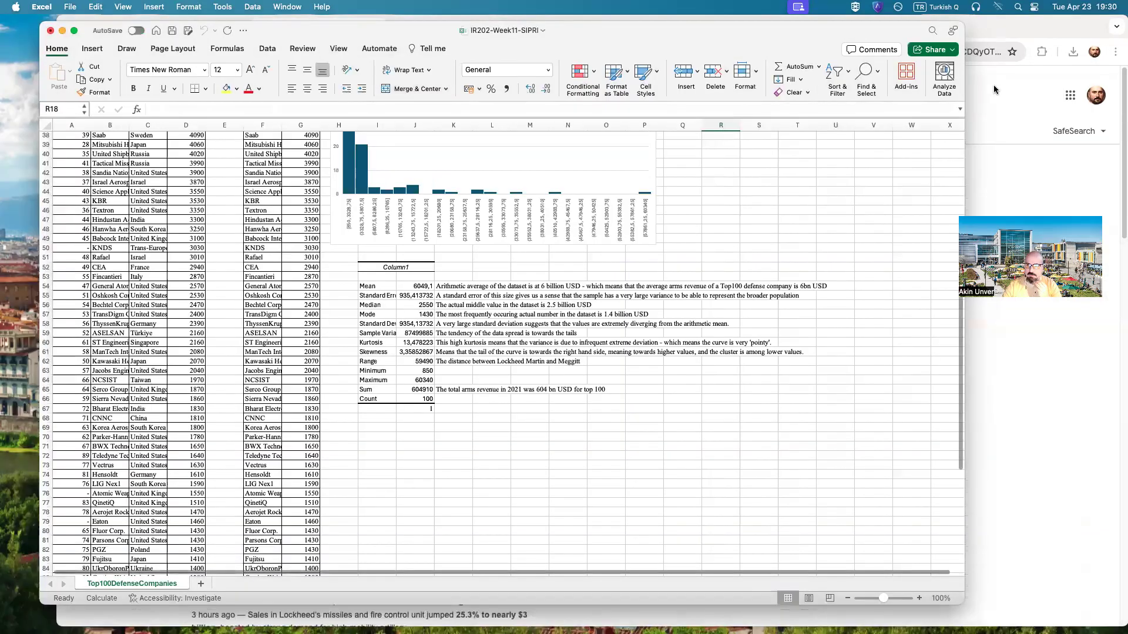
- Switch to Chrome and read the SIPRI Military Expenditure Database description on the SIPRI databases page, including its year coverage
{"action": "left_click", "coordinate": [993, 86]}
{"action": "left_click", "coordinate": [176, 26]}
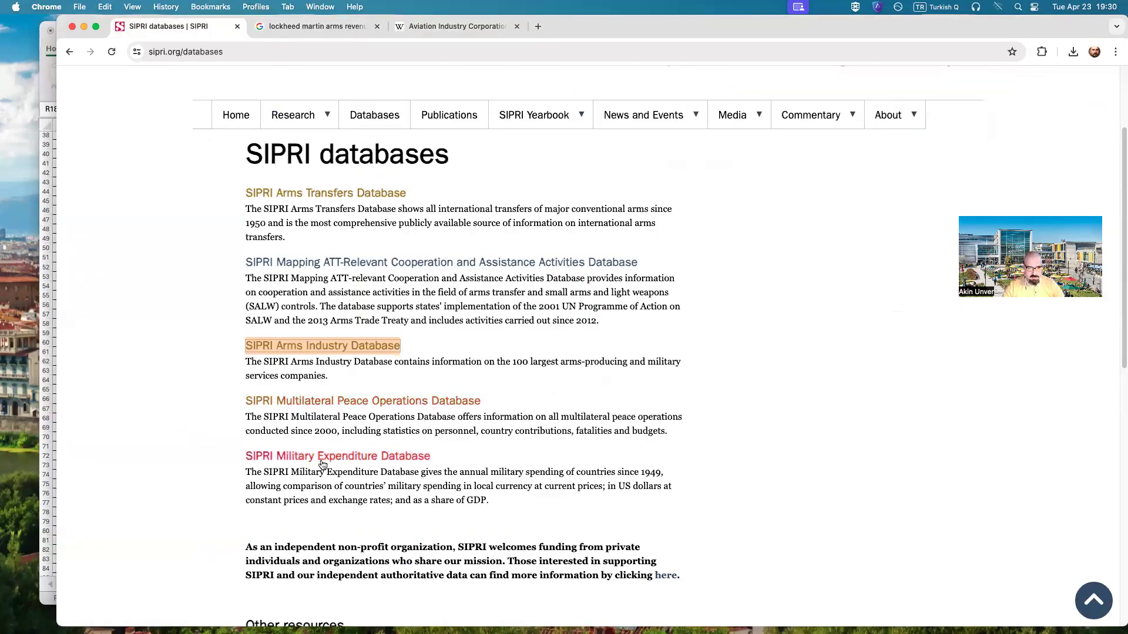
{"action": "scroll", "coordinate": [323, 458], "scroll_direction": "down", "scroll_amount": 5}
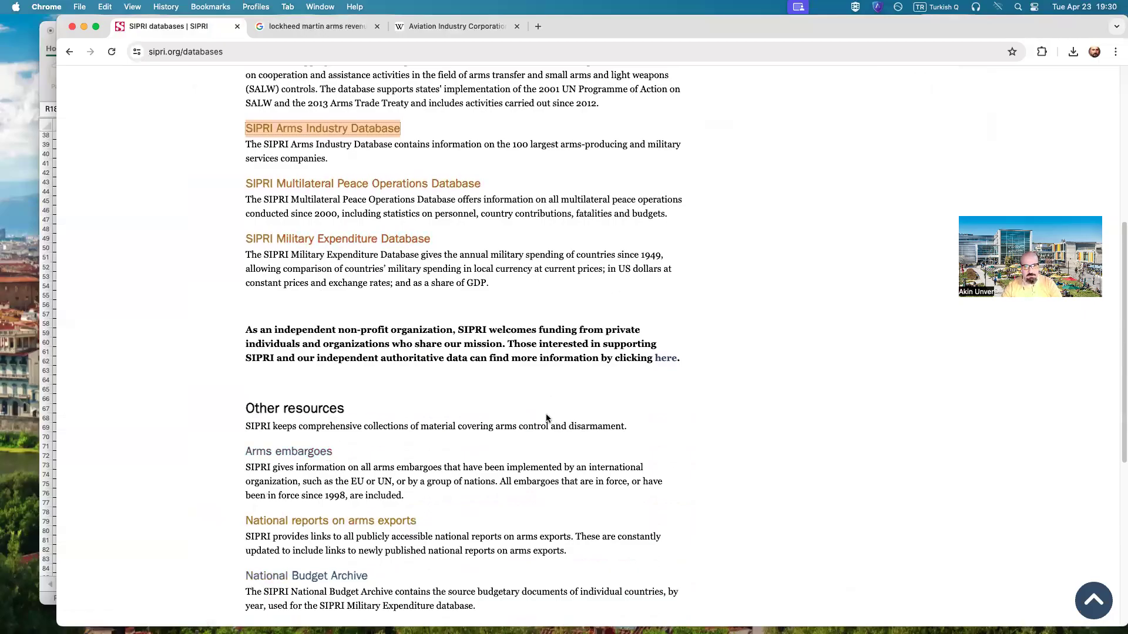
{"action": "left_click_drag", "start_coordinate": [242, 259], "coordinate": [296, 239]}
{"action": "left_click", "coordinate": [292, 266]}
{"action": "left_click", "coordinate": [596, 283]}
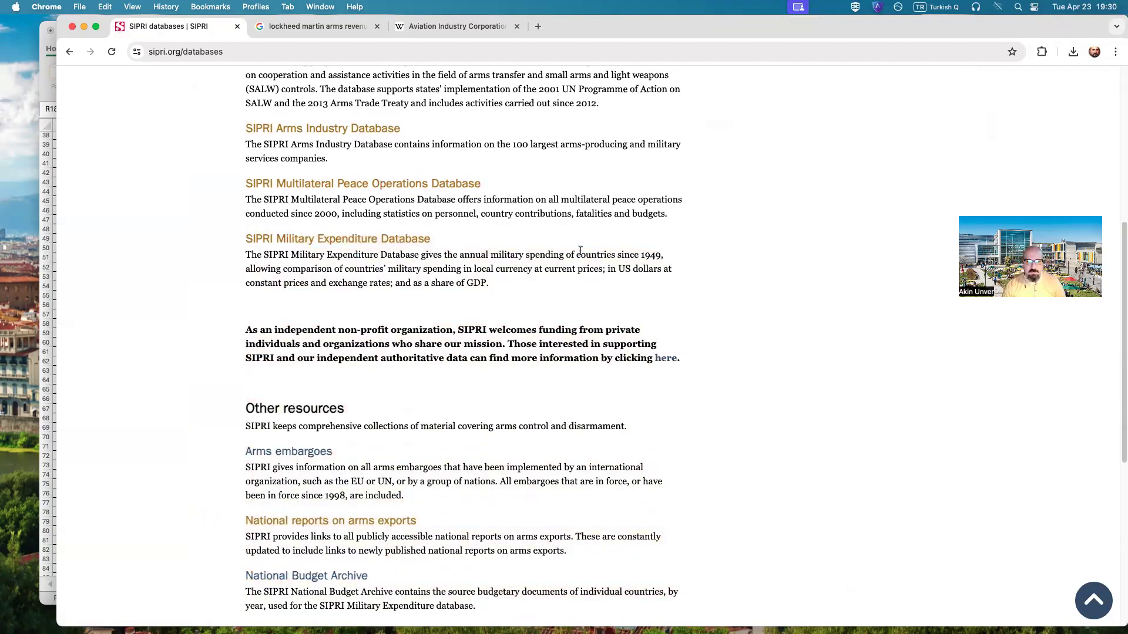
{"action": "double_click", "coordinate": [654, 255]}
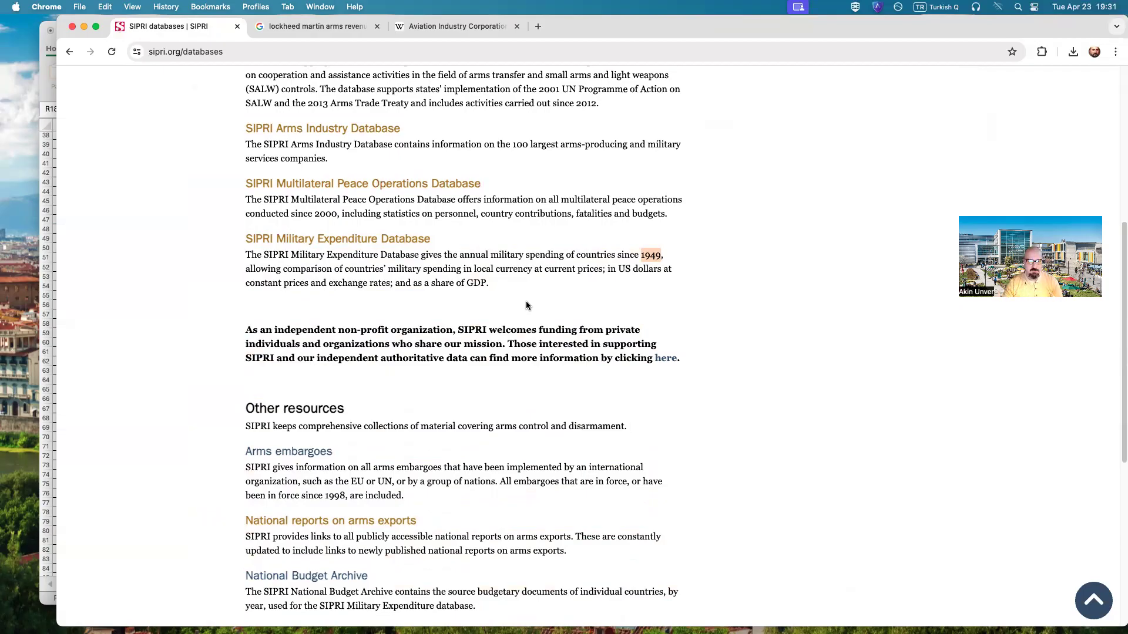
- Replace the Lockheed Martin search page with the World Bank DataBank page for World Development Indicators
{"action": "left_click", "coordinate": [287, 26]}
{"action": "left_click", "coordinate": [303, 50]}
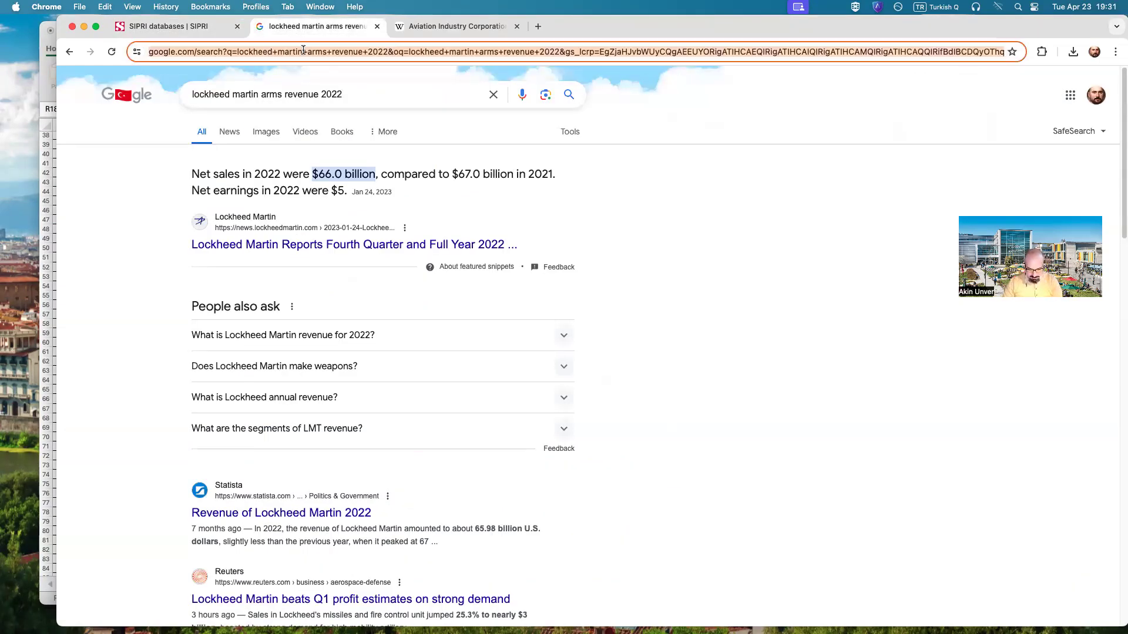
{"action": "type", "text": "world de"}
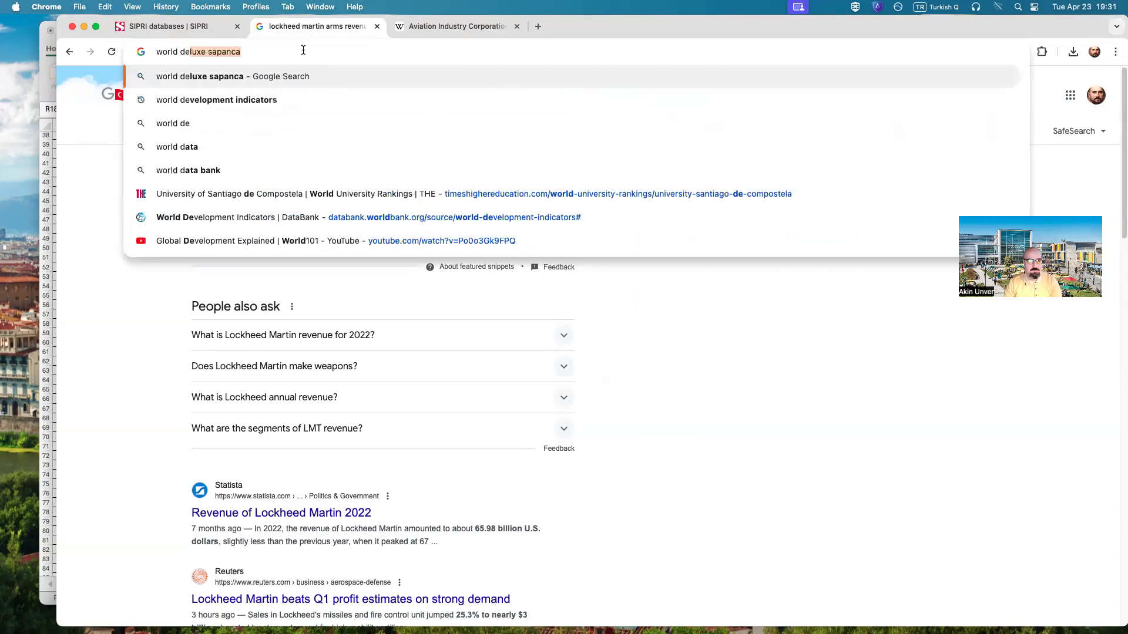
{"action": "key", "text": "Down"}
{"action": "key", "text": "Down"}
{"action": "key", "text": "Down"}
{"action": "key", "text": "Down"}
{"action": "key", "text": "Down"}
{"action": "key", "text": "Down"}
{"action": "key", "text": "Return"}
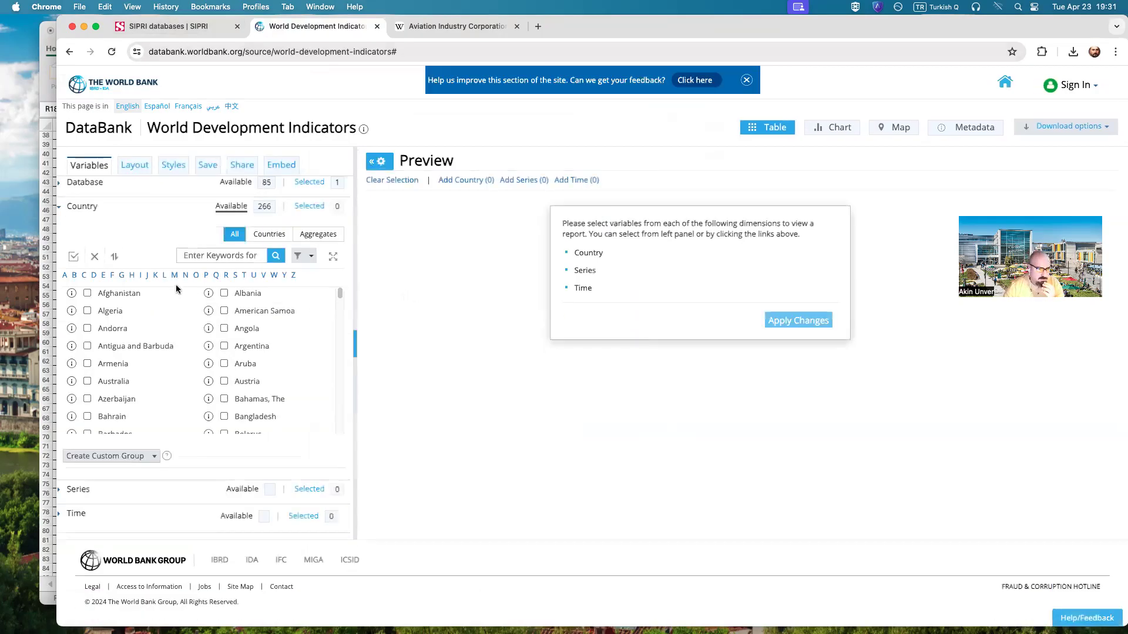
- Search the available Series for "military" and open the metadata of Military expenditure (current USD)
{"action": "left_click", "coordinate": [92, 493]}
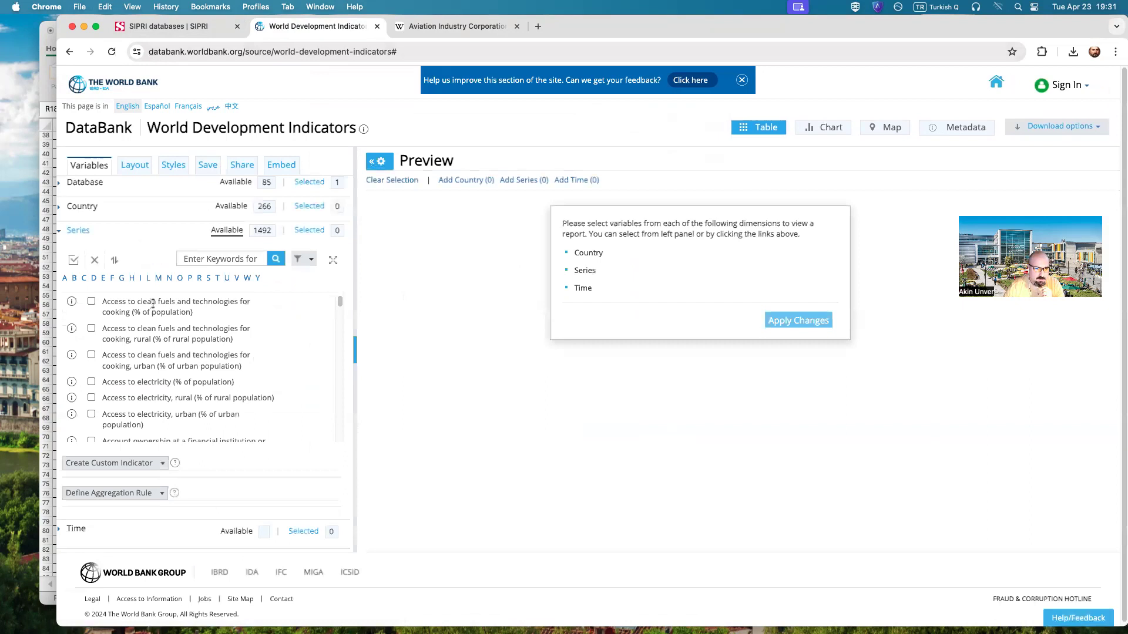
{"action": "left_click", "coordinate": [230, 251]}
{"action": "type", "text": "military"}
{"action": "key", "text": "Return"}
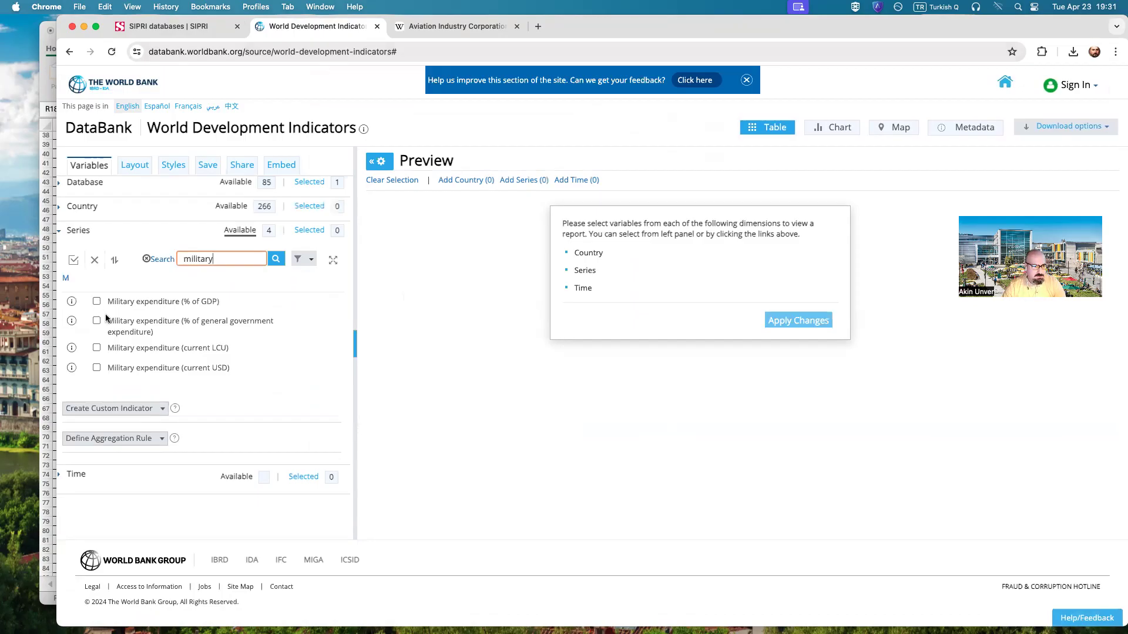
{"action": "double_click", "coordinate": [220, 346]}
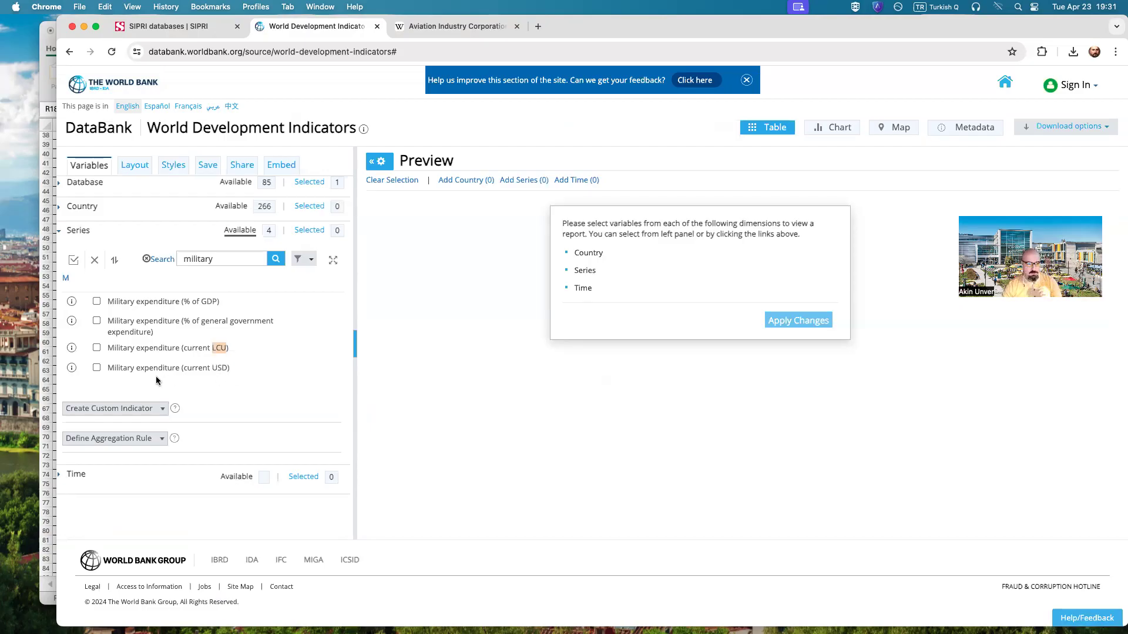
{"action": "left_click", "coordinate": [71, 369]}
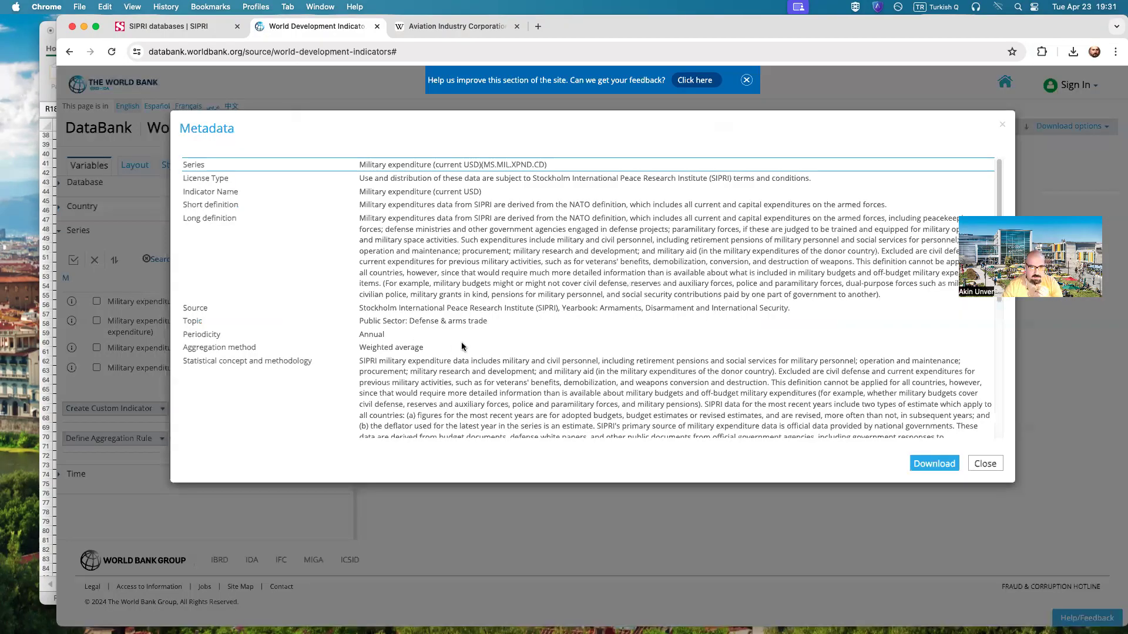
- Read the License Type terms in the military expenditure metadata, close it, and check the SIPRI databases page for comparison
{"action": "left_click_drag", "start_coordinate": [359, 179], "coordinate": [823, 178]}
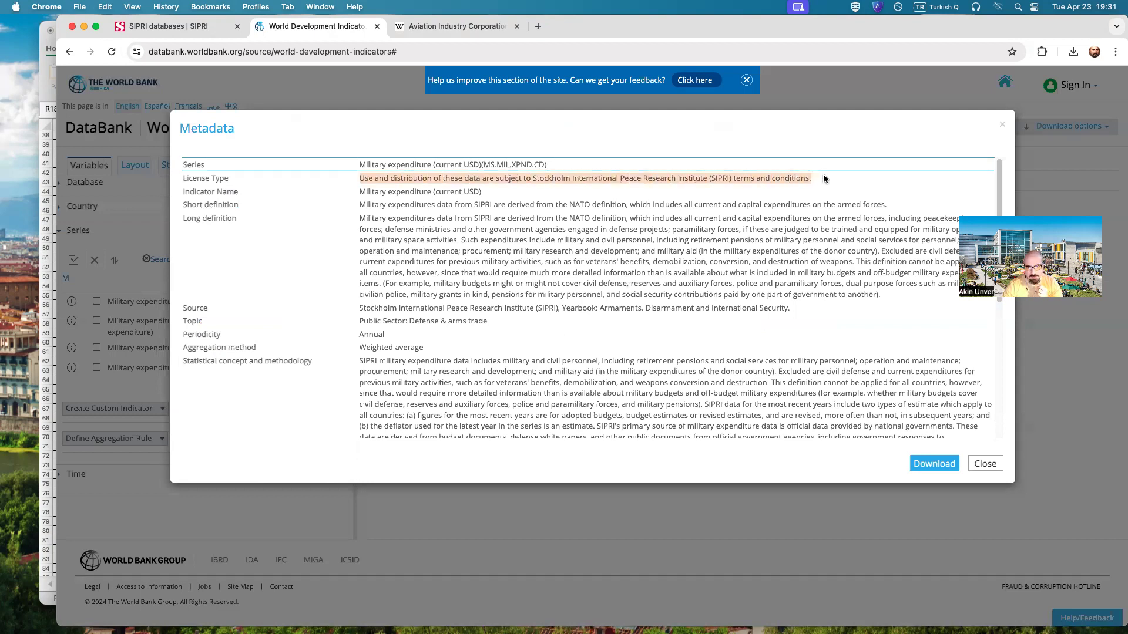
{"action": "left_click", "coordinate": [985, 465]}
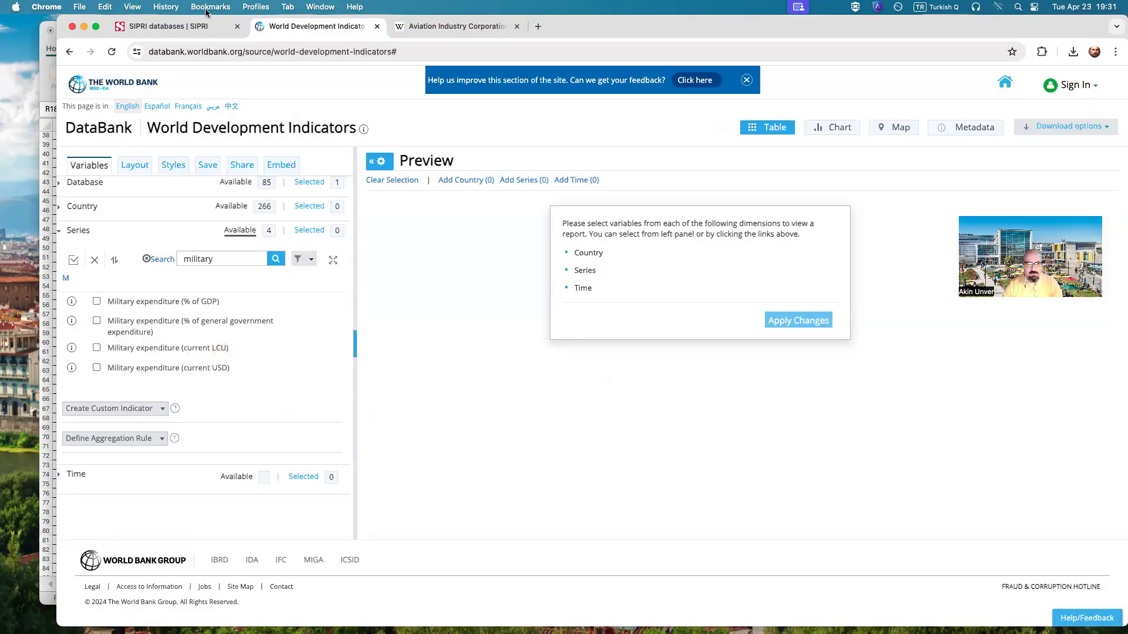
{"action": "left_click", "coordinate": [194, 25]}
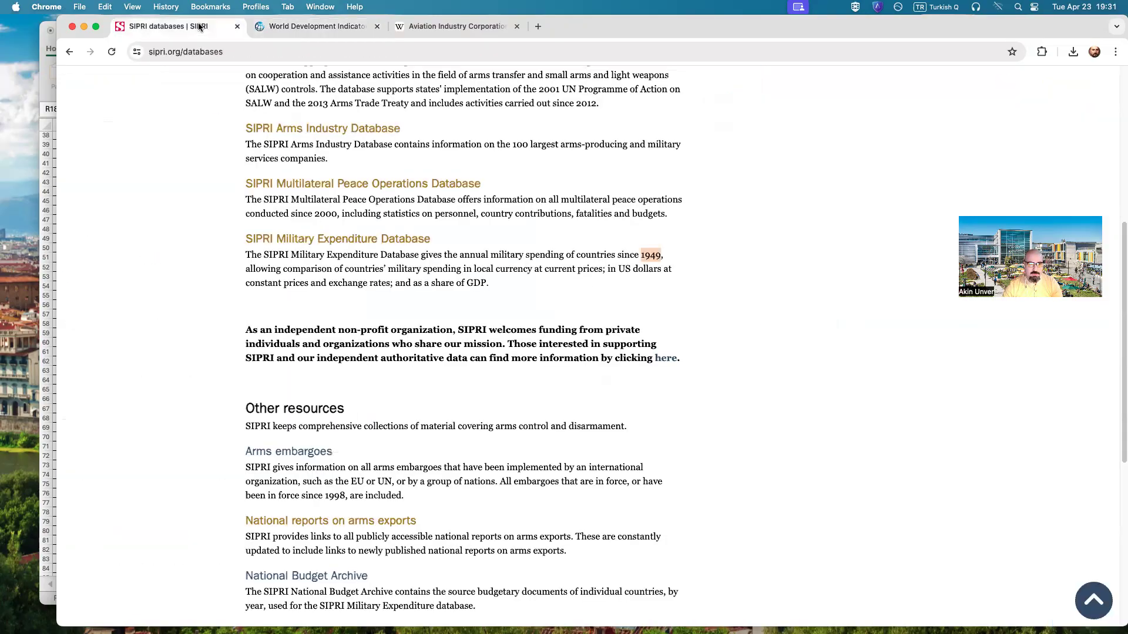
{"action": "scroll", "coordinate": [473, 306], "scroll_direction": "up", "scroll_amount": 7}
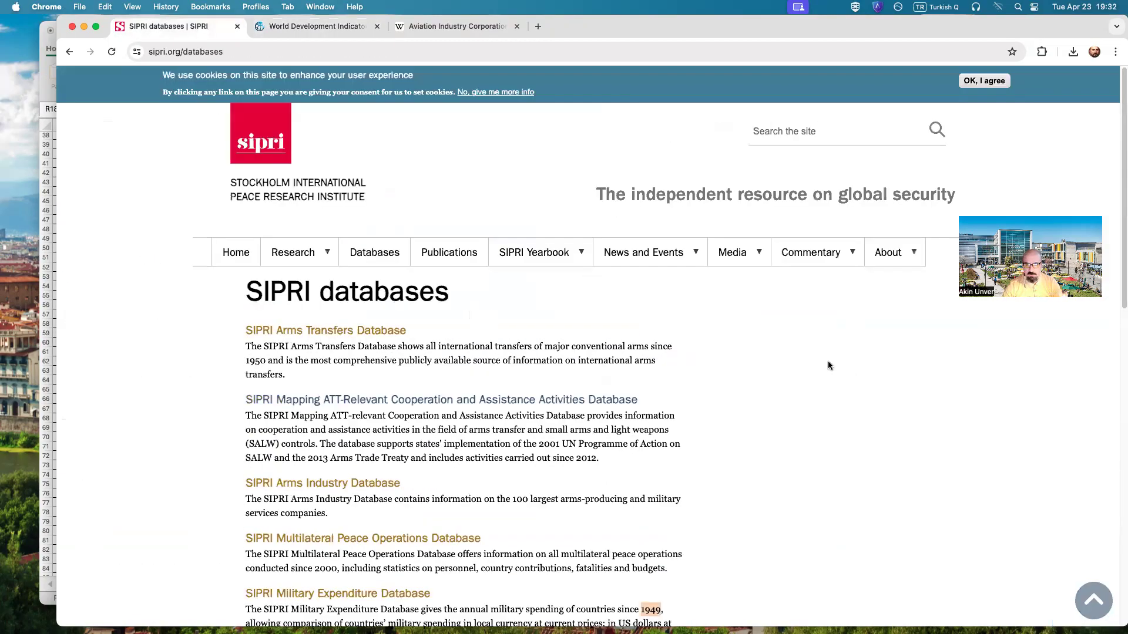
{"action": "left_click", "coordinate": [317, 26]}
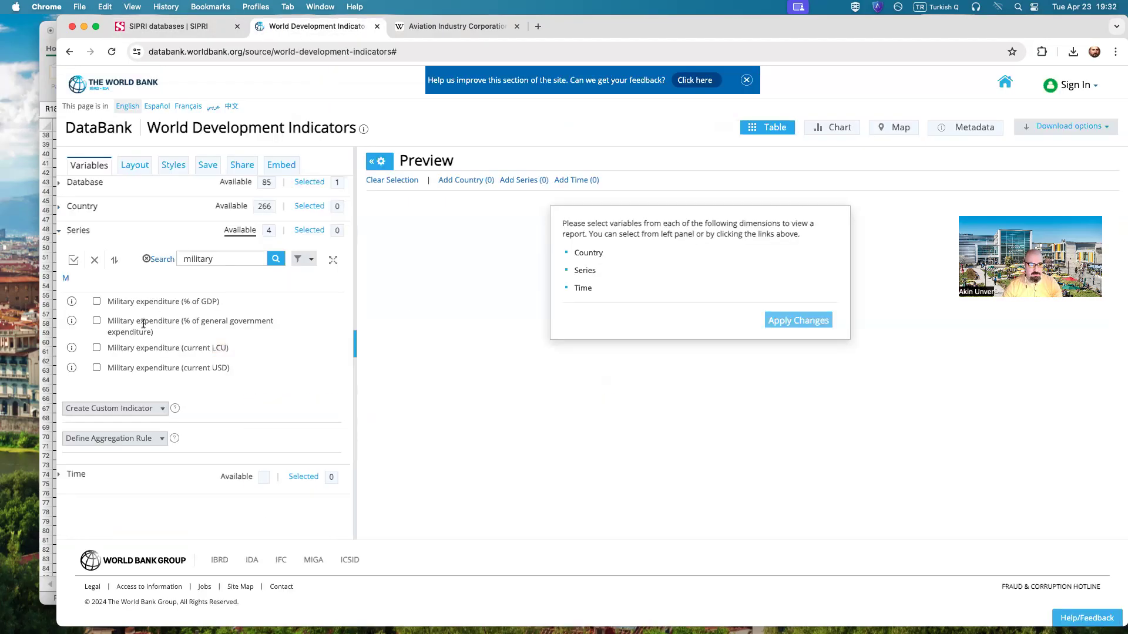
- Close the World Development Indicators page and return to the list of databases on the SIPRI databases page
{"action": "left_click_drag", "start_coordinate": [639, 42], "coordinate": [640, 79]}
{"action": "left_click", "coordinate": [458, 64]}
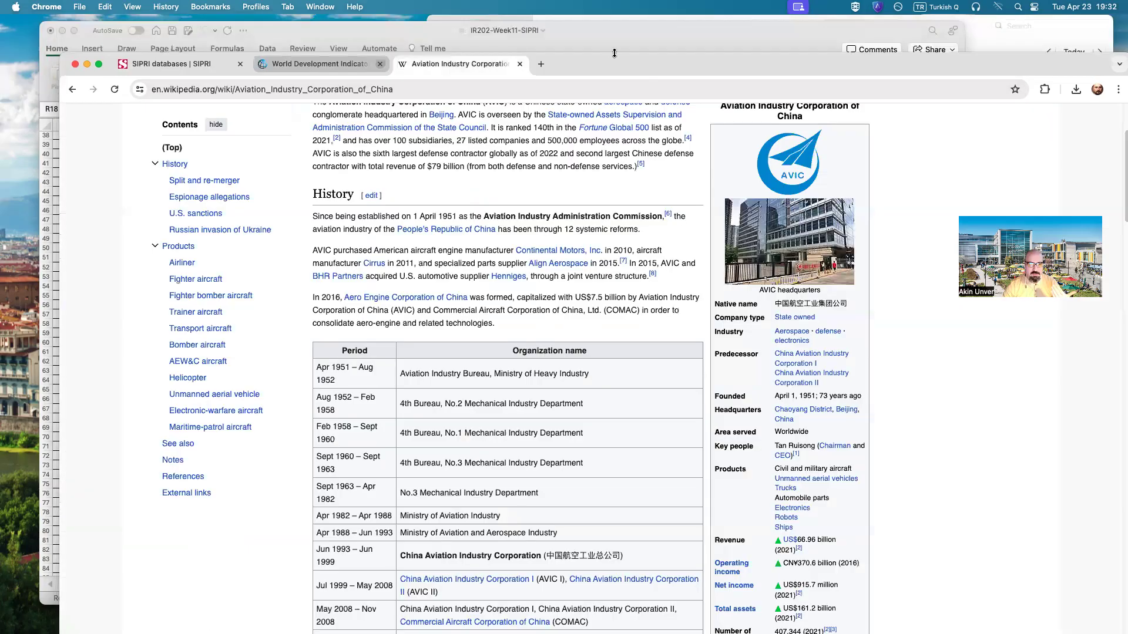
{"action": "left_click", "coordinate": [380, 64]}
{"action": "left_click_drag", "start_coordinate": [540, 67], "coordinate": [518, 35]}
{"action": "left_click", "coordinate": [191, 29]}
{"action": "scroll", "coordinate": [603, 407], "scroll_direction": "down", "scroll_amount": 3}
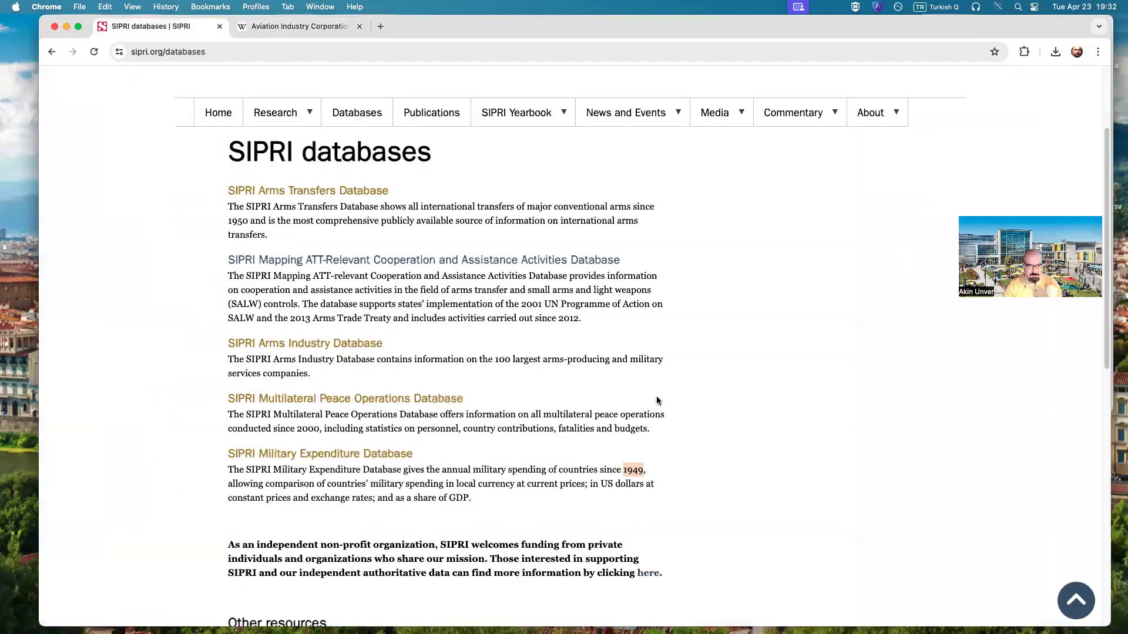
- Open the SIPRI Military Expenditure Database page from the SIPRI databases list and find its access links
{"action": "left_click_drag", "start_coordinate": [207, 450], "coordinate": [354, 454]}
{"action": "left_click", "coordinate": [219, 458]}
{"action": "left_click_drag", "start_coordinate": [220, 458], "coordinate": [307, 455]}
{"action": "left_click", "coordinate": [384, 519]}
{"action": "left_click_drag", "start_coordinate": [434, 458], "coordinate": [228, 453]}
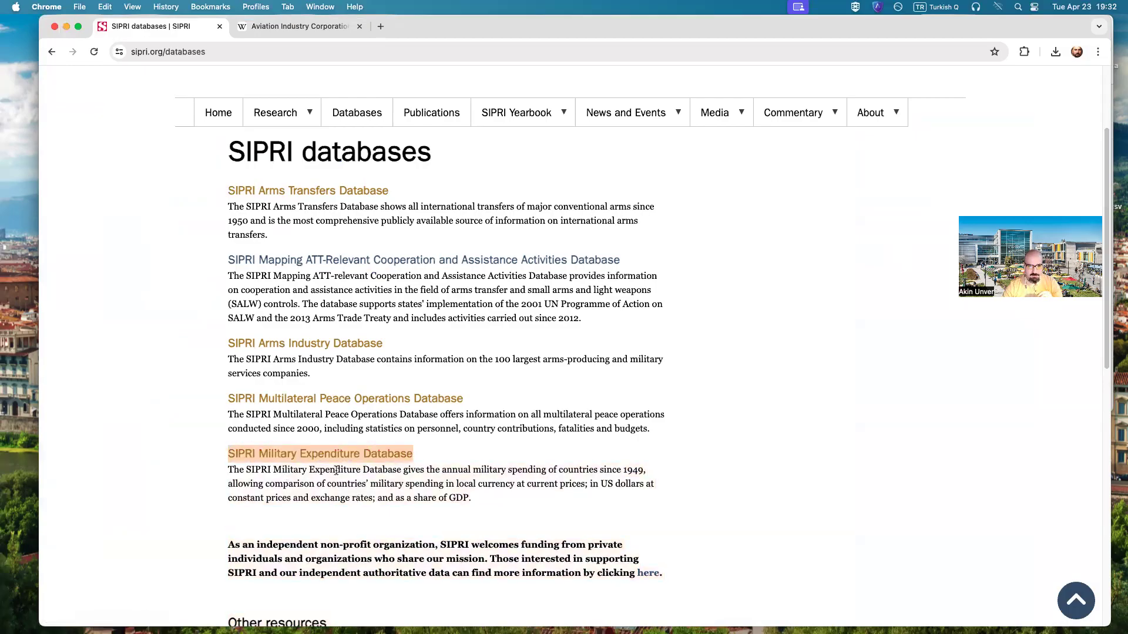
{"action": "scroll", "coordinate": [419, 403], "scroll_direction": "down", "scroll_amount": 10}
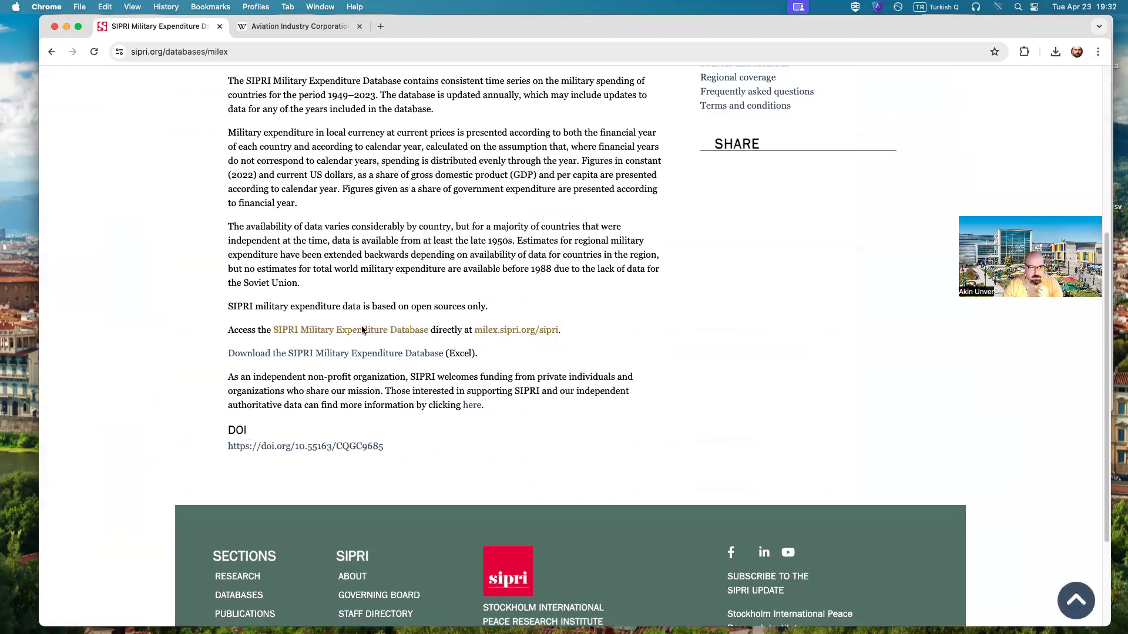
- Read the note on open sources, open the database at milex.sipri.org/sipri, and look over its query options
{"action": "scroll", "coordinate": [378, 284], "scroll_direction": "up", "scroll_amount": 3}
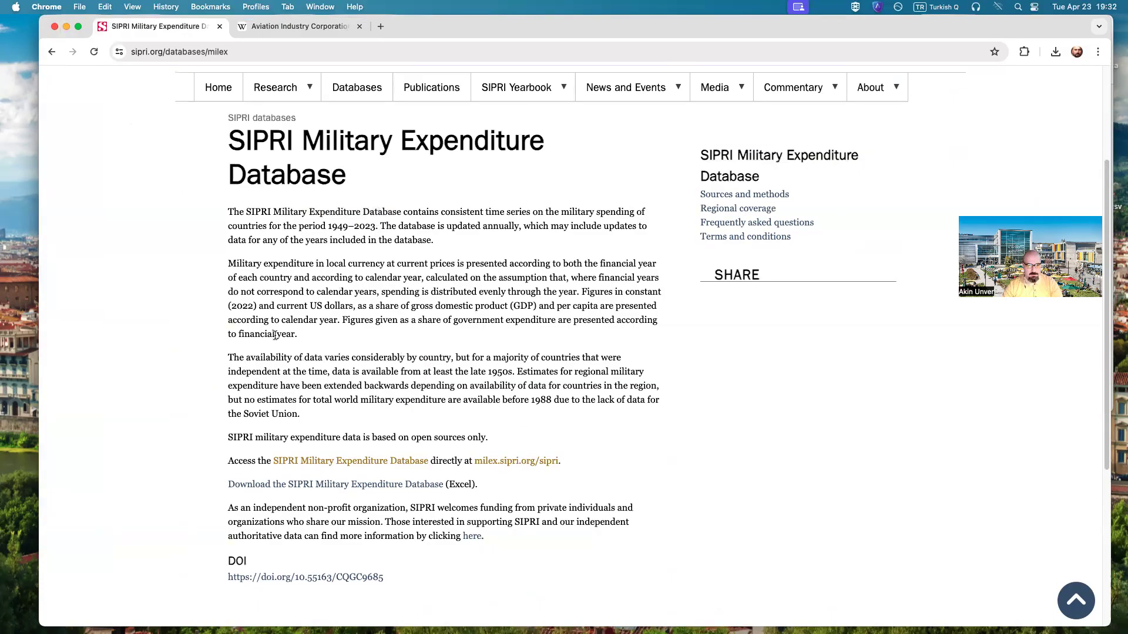
{"action": "left_click_drag", "start_coordinate": [230, 438], "coordinate": [518, 436]}
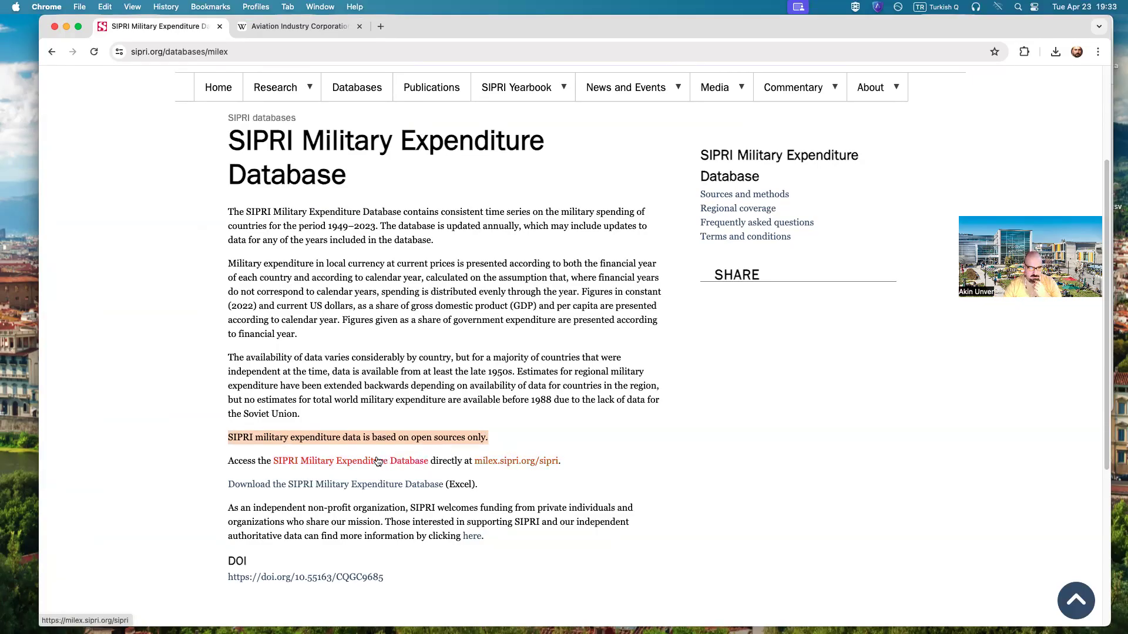
{"action": "left_click", "coordinate": [479, 462]}
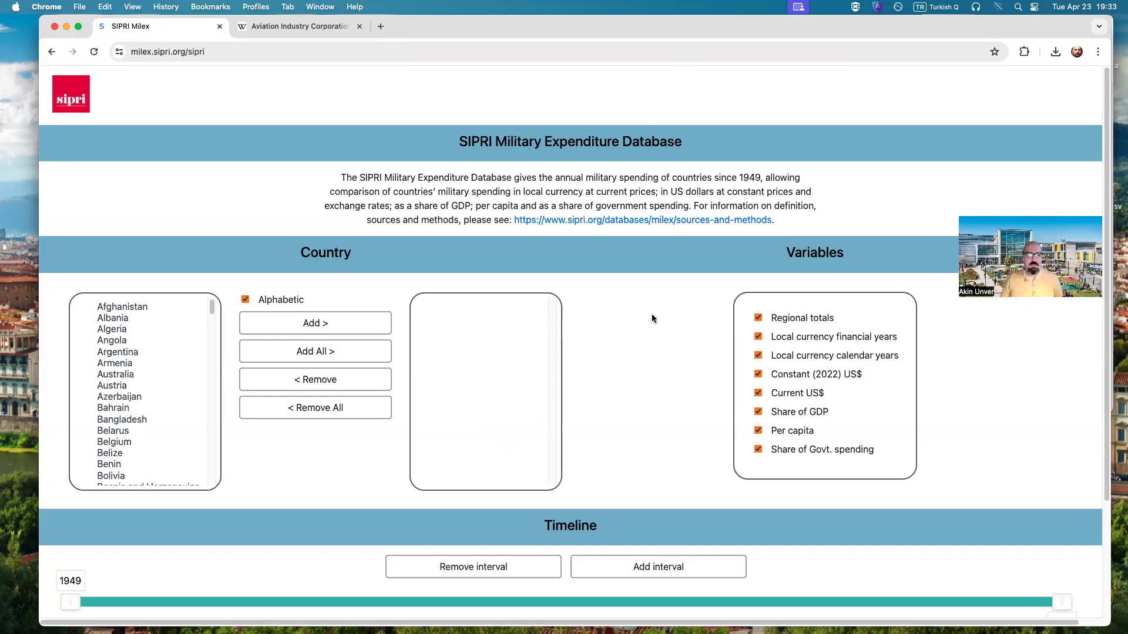
{"action": "scroll", "coordinate": [175, 345], "scroll_direction": "down", "scroll_amount": 15}
{"action": "scroll", "coordinate": [173, 353], "scroll_direction": "up", "scroll_amount": 15}
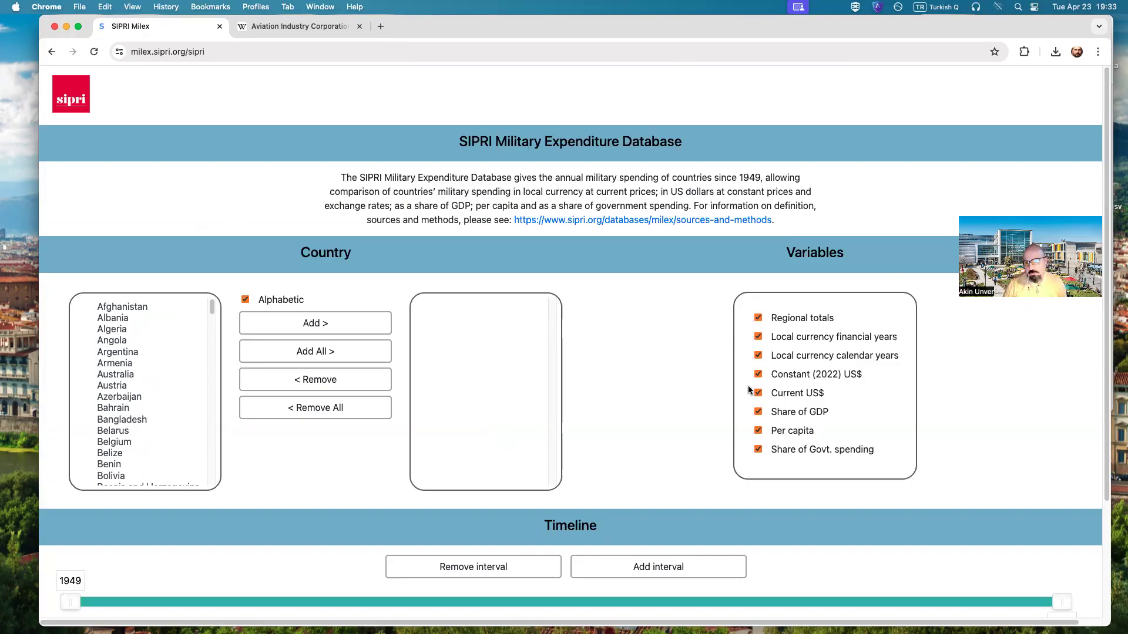
- Add all countries to the query and deselect every variable except Current US$
{"action": "left_click", "coordinate": [311, 357]}
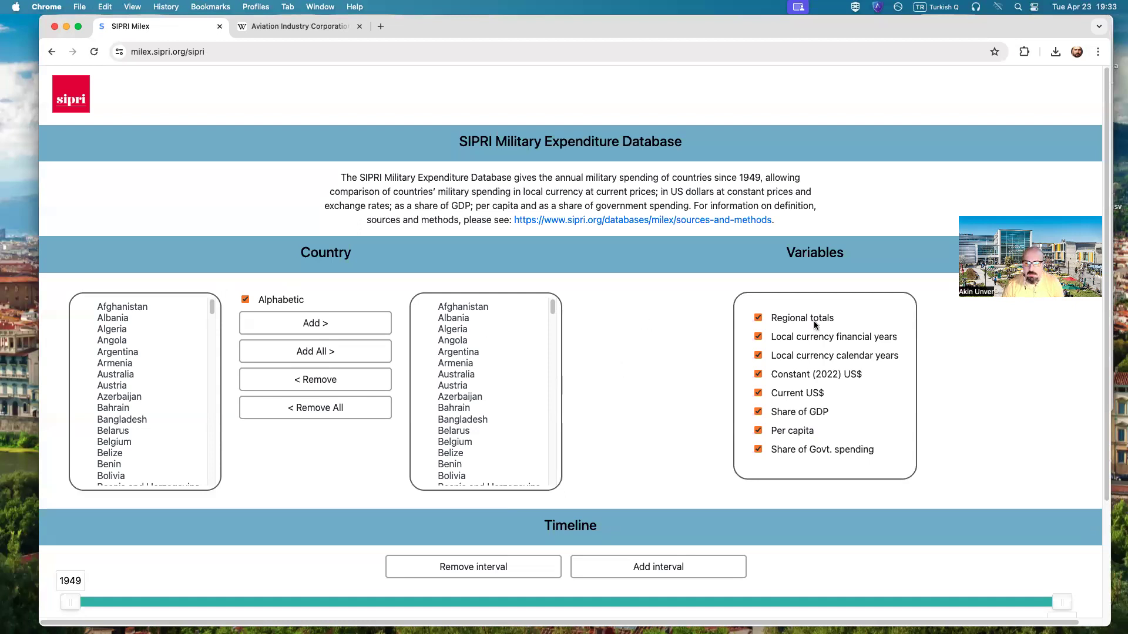
{"action": "left_click", "coordinate": [759, 318]}
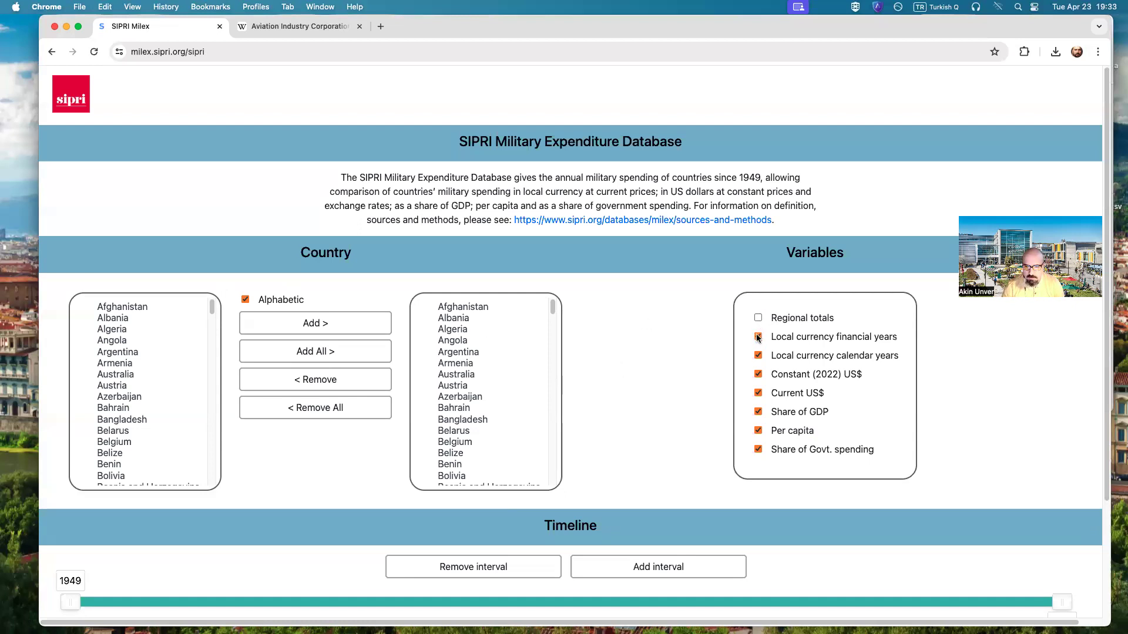
{"action": "left_click", "coordinate": [757, 337]}
{"action": "left_click", "coordinate": [760, 371]}
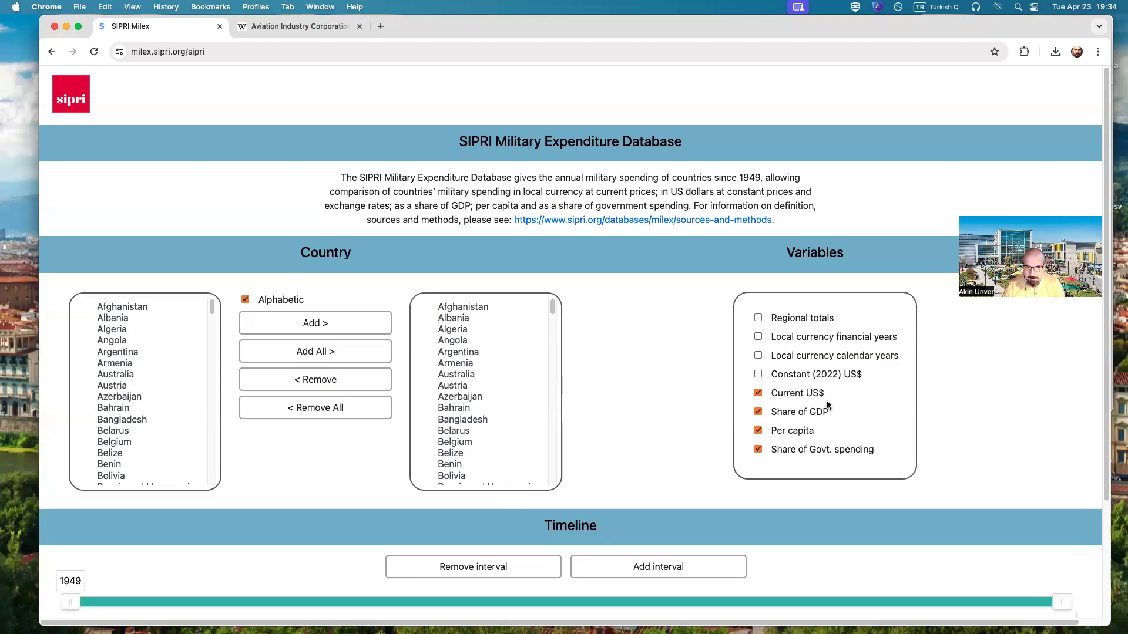
{"action": "left_click", "coordinate": [758, 431]}
{"action": "left_click", "coordinate": [759, 412]}
- Generate a screen preview of the Current US$ data for 1949–2023 and look over the table and export options
{"action": "scroll", "coordinate": [710, 386], "scroll_direction": "down", "scroll_amount": 3}
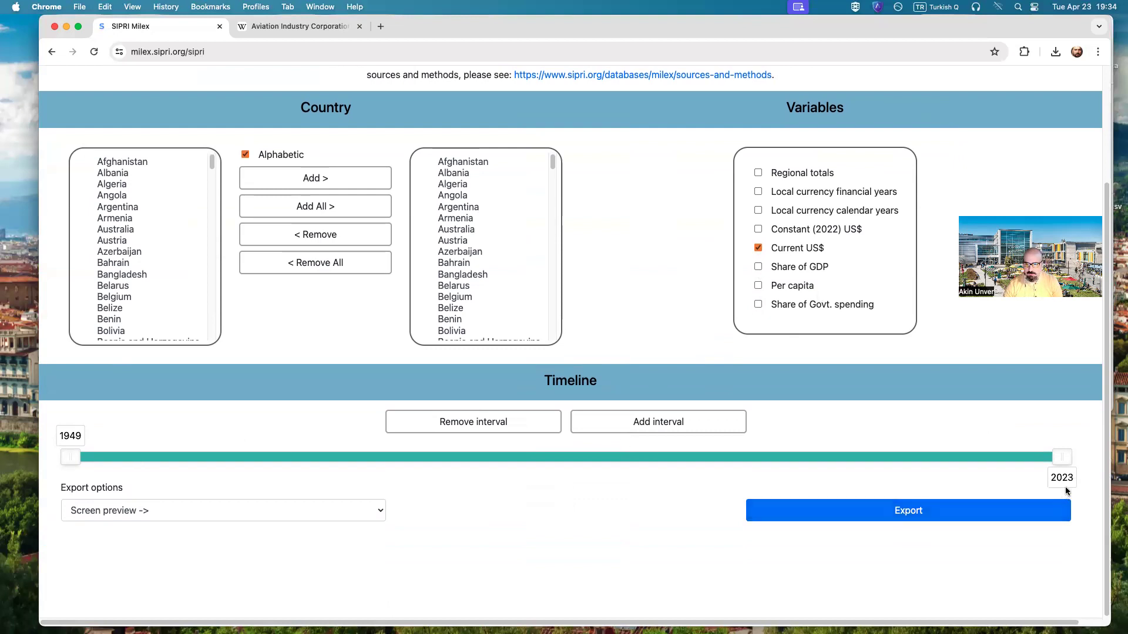
{"action": "left_click", "coordinate": [866, 509]}
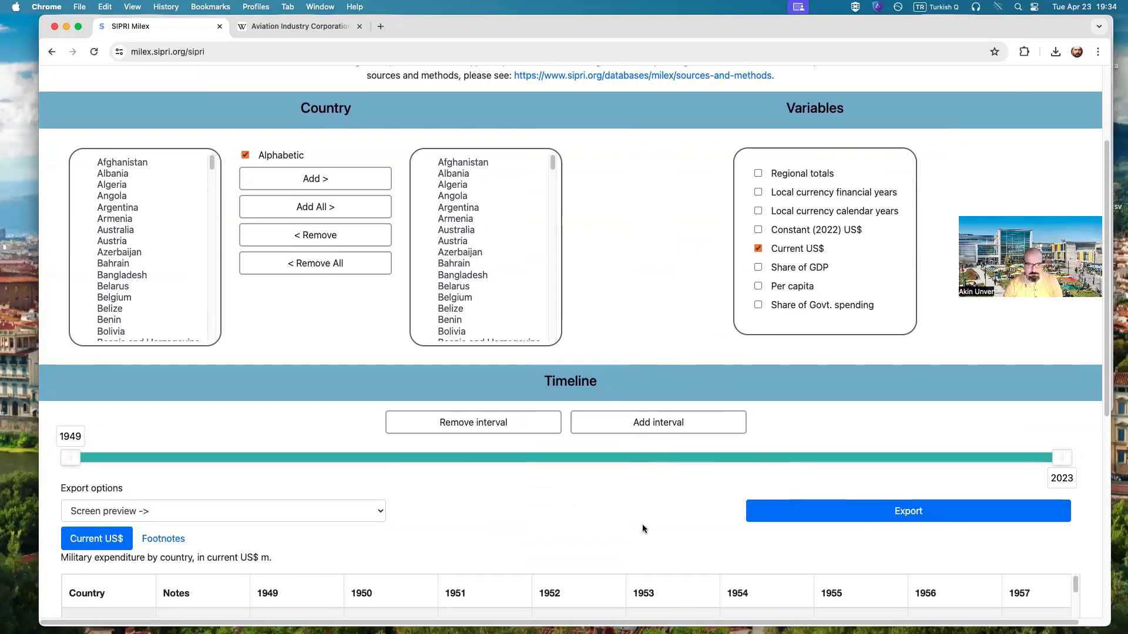
{"action": "scroll", "coordinate": [642, 524], "scroll_direction": "down", "scroll_amount": 3}
{"action": "scroll", "coordinate": [800, 511], "scroll_direction": "up", "scroll_amount": 5}
{"action": "scroll", "coordinate": [822, 499], "scroll_direction": "down", "scroll_amount": 2}
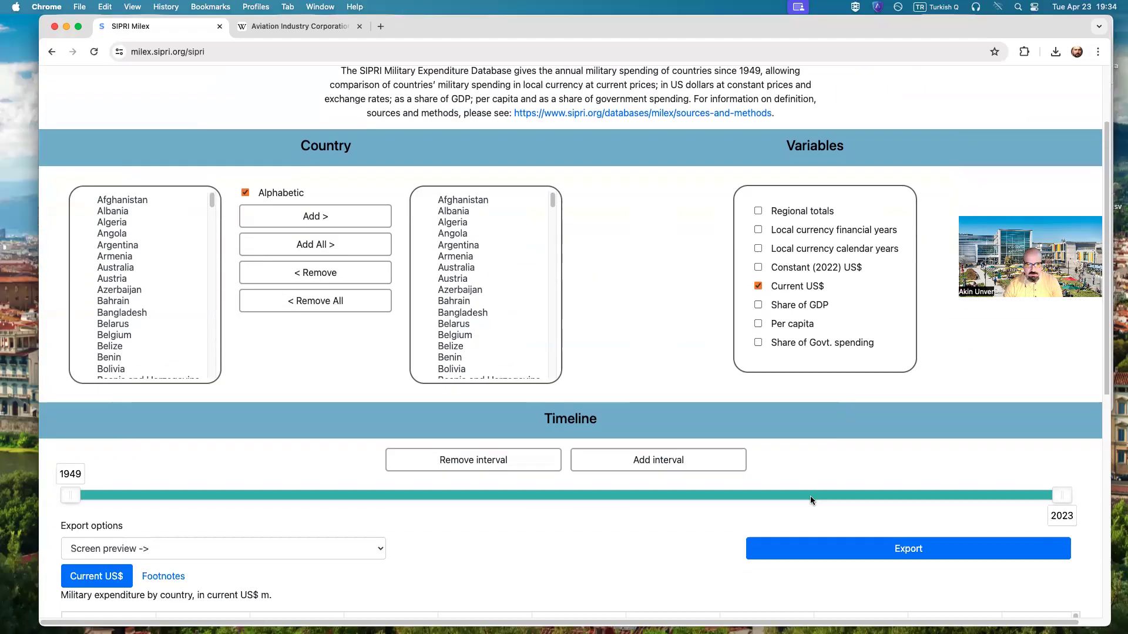
{"action": "left_click", "coordinate": [273, 534]}
{"action": "left_click", "coordinate": [498, 497]}
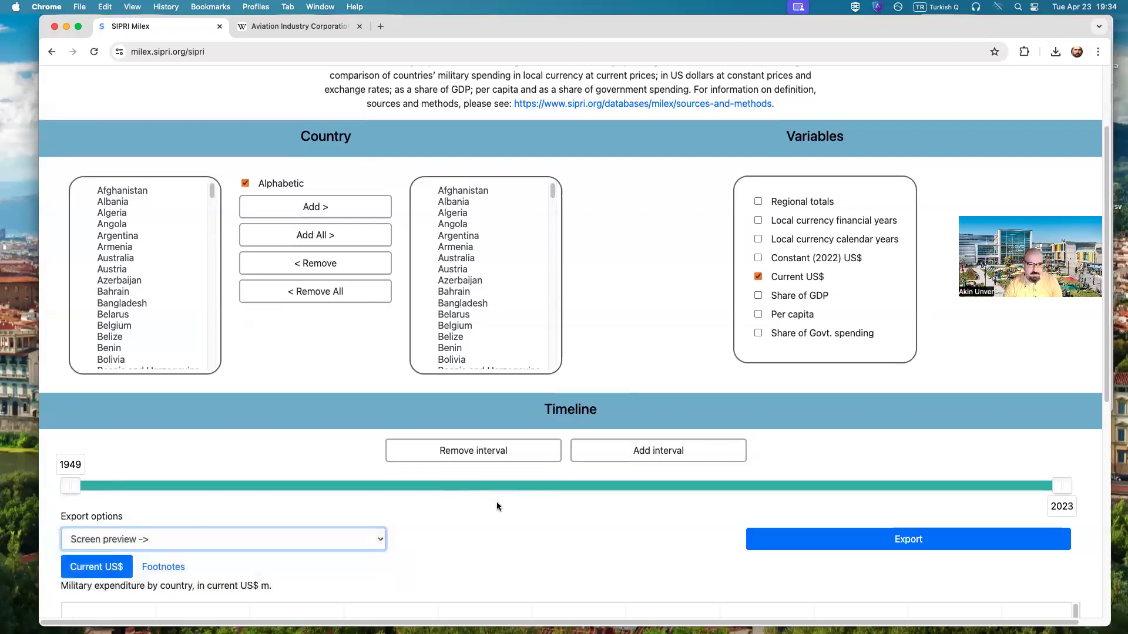
{"action": "scroll", "coordinate": [496, 501], "scroll_direction": "down", "scroll_amount": 2}
{"action": "left_click_drag", "start_coordinate": [98, 388], "coordinate": [124, 387]}
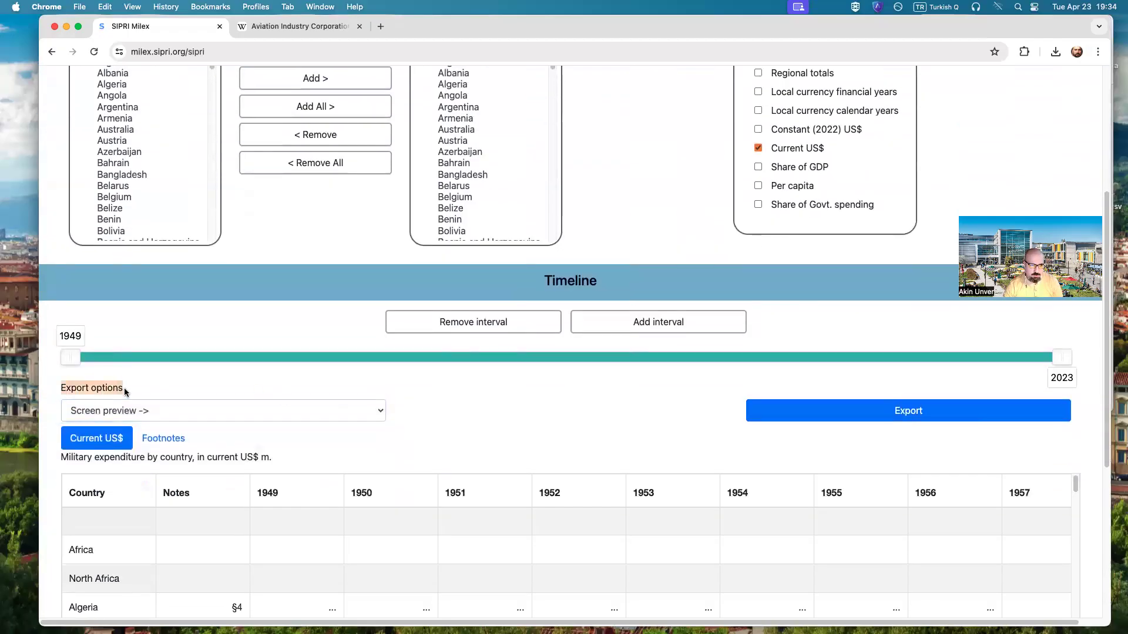
{"action": "scroll", "coordinate": [498, 432], "scroll_direction": "down", "scroll_amount": 5}
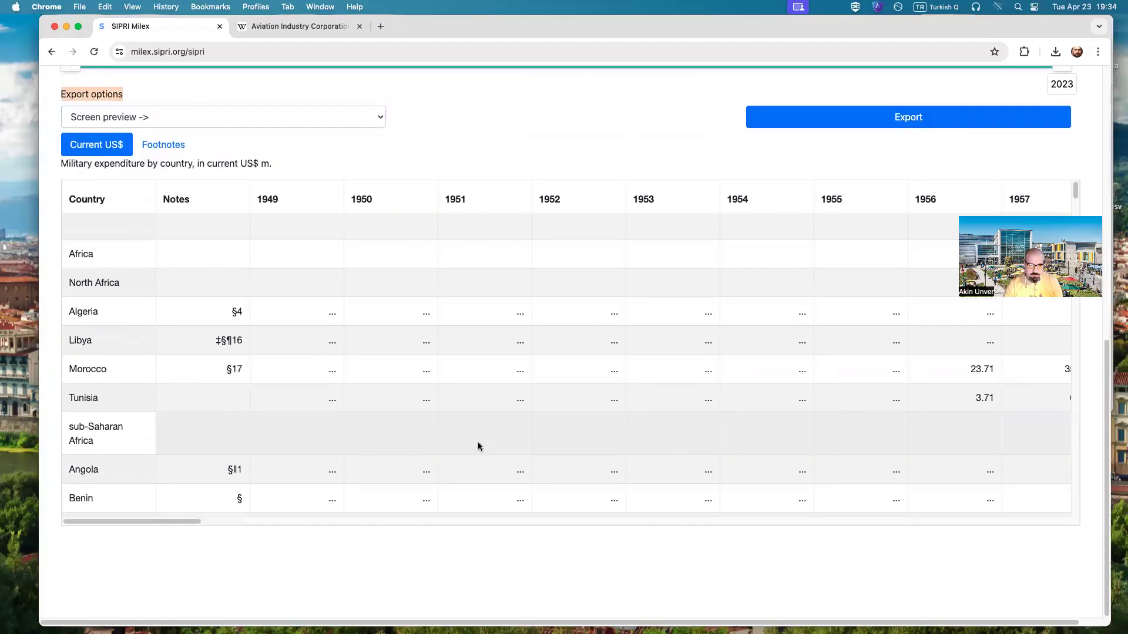
{"action": "scroll", "coordinate": [537, 264], "scroll_direction": "up", "scroll_amount": 2}
{"action": "scroll", "coordinate": [537, 268], "scroll_direction": "up", "scroll_amount": 1}
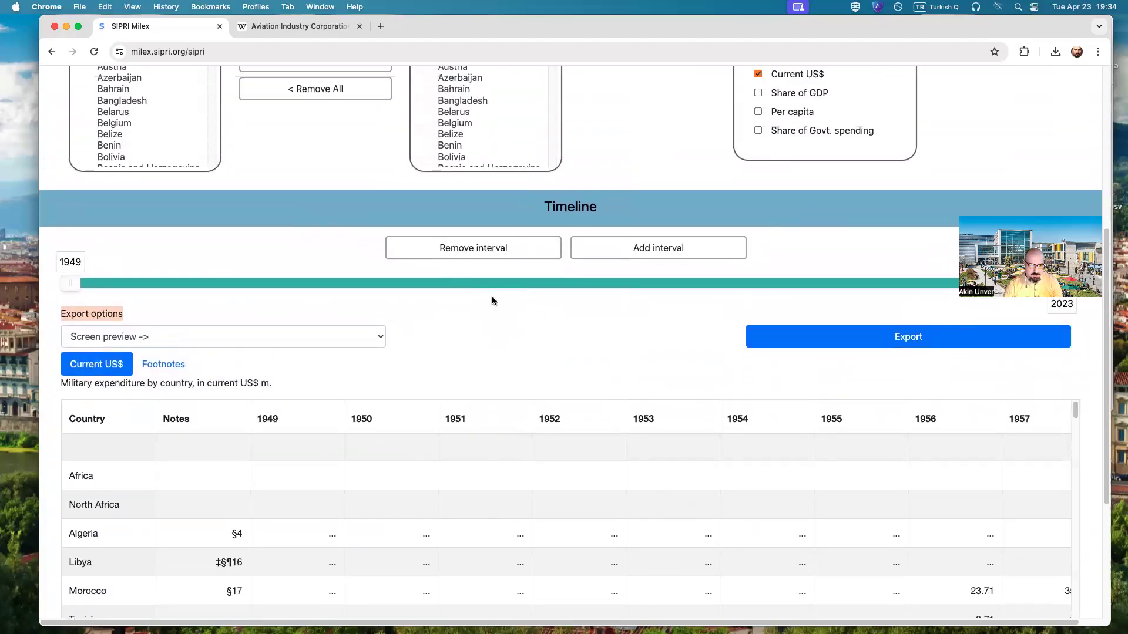
- Export the military expenditure data as Excel (xlsx) and open the downloaded workbook in Excel
{"action": "left_click", "coordinate": [349, 338]}
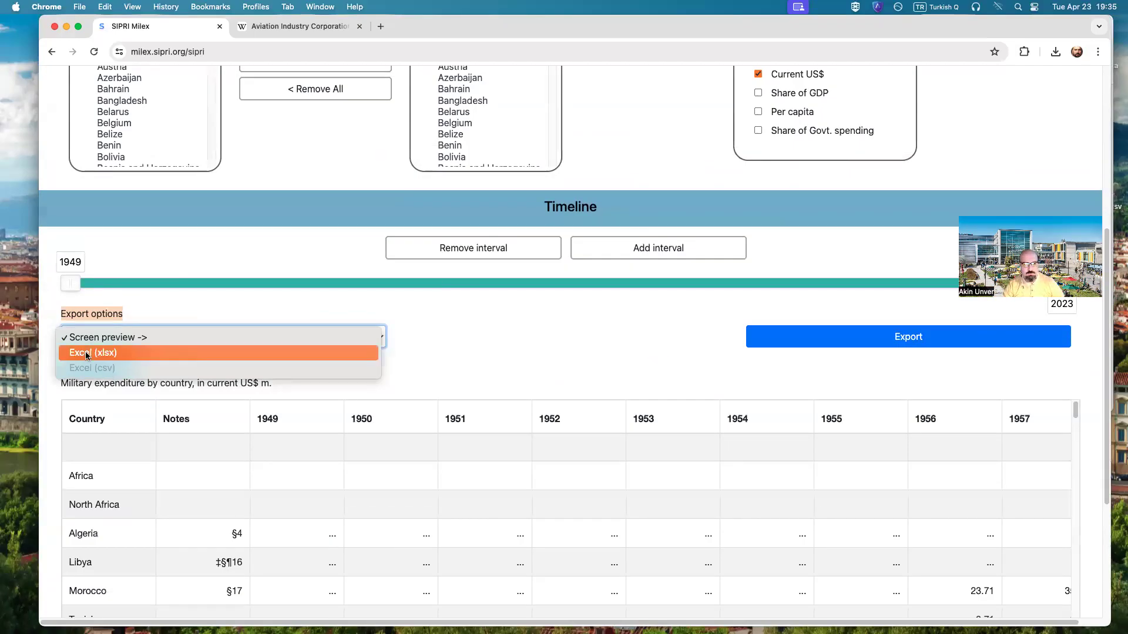
{"action": "left_click", "coordinate": [127, 355]}
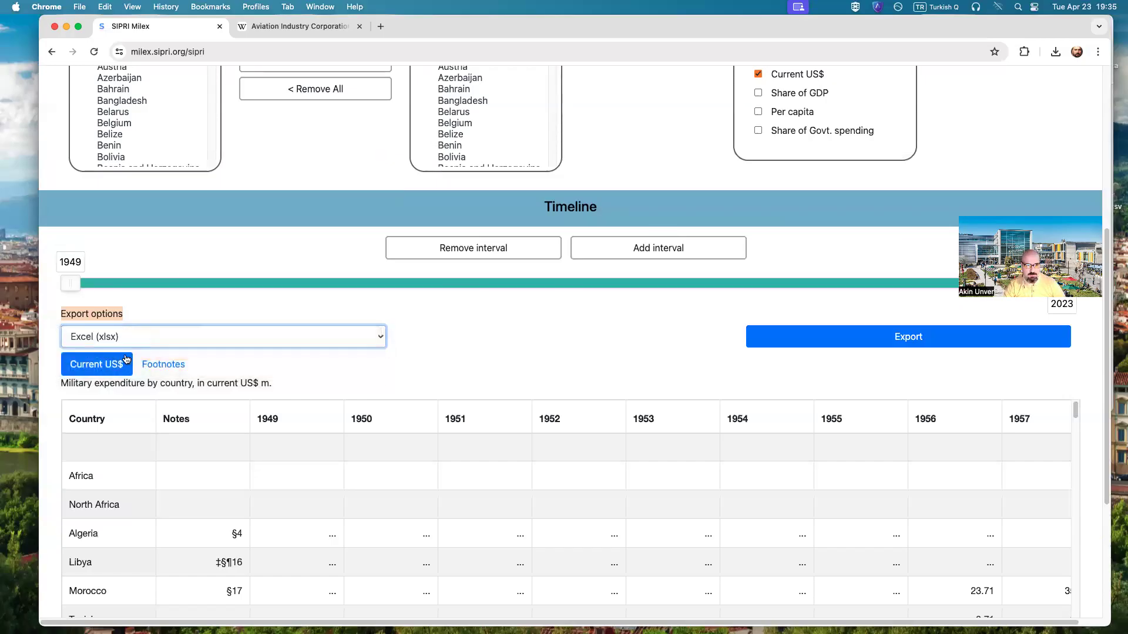
{"action": "left_click", "coordinate": [837, 333]}
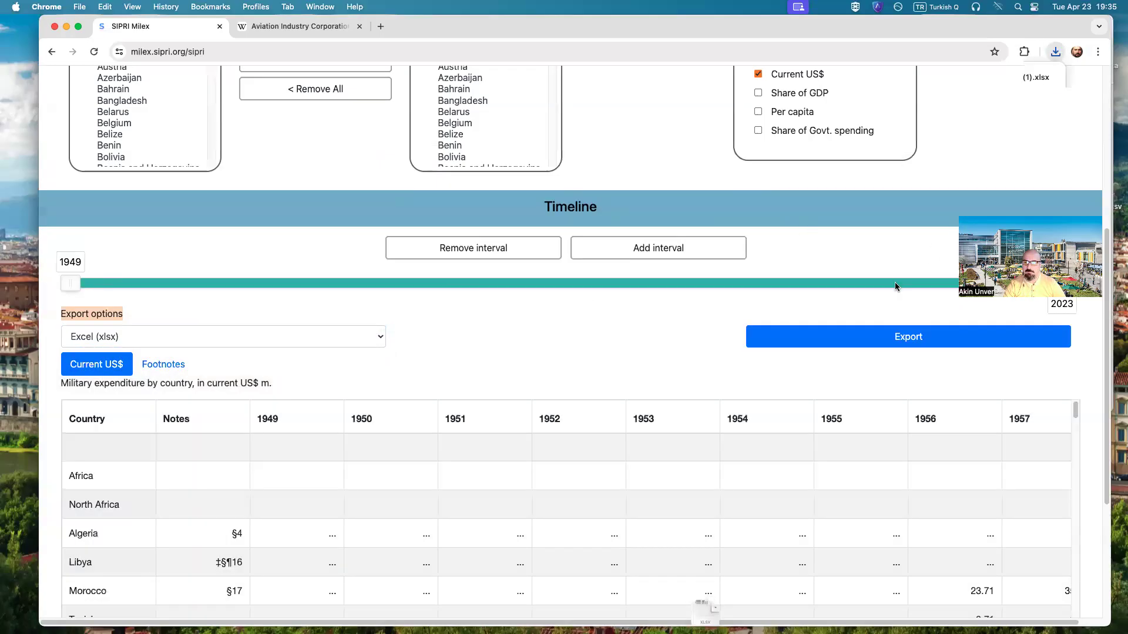
{"action": "left_click", "coordinate": [937, 89]}
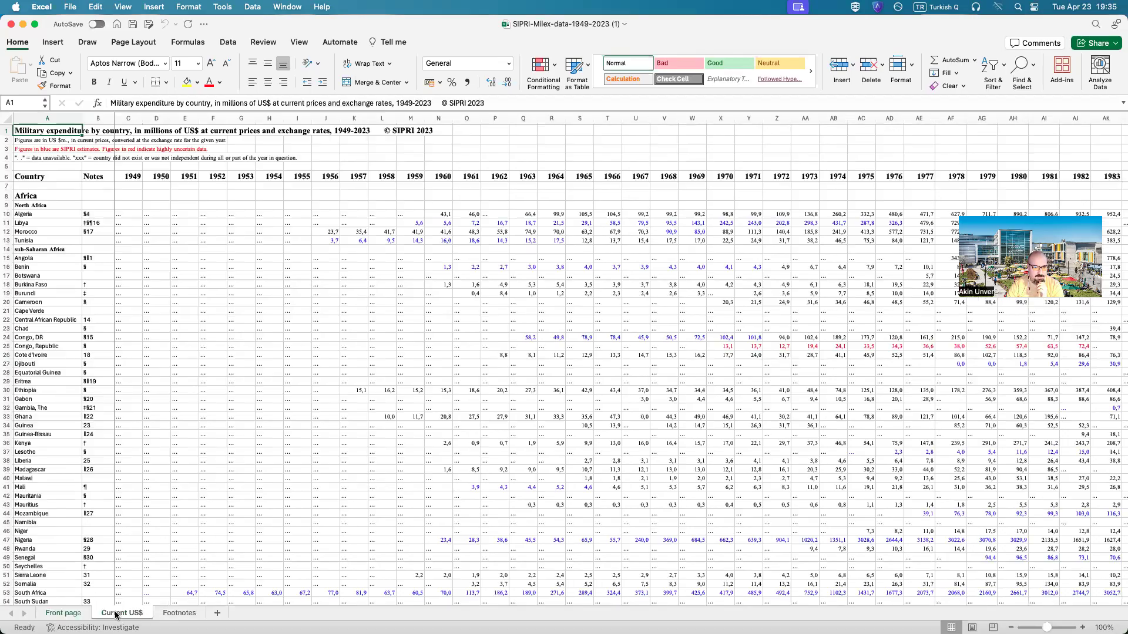
- Examine the Country column and the year headings on the Current US$ sheet
{"action": "left_click", "coordinate": [117, 613]}
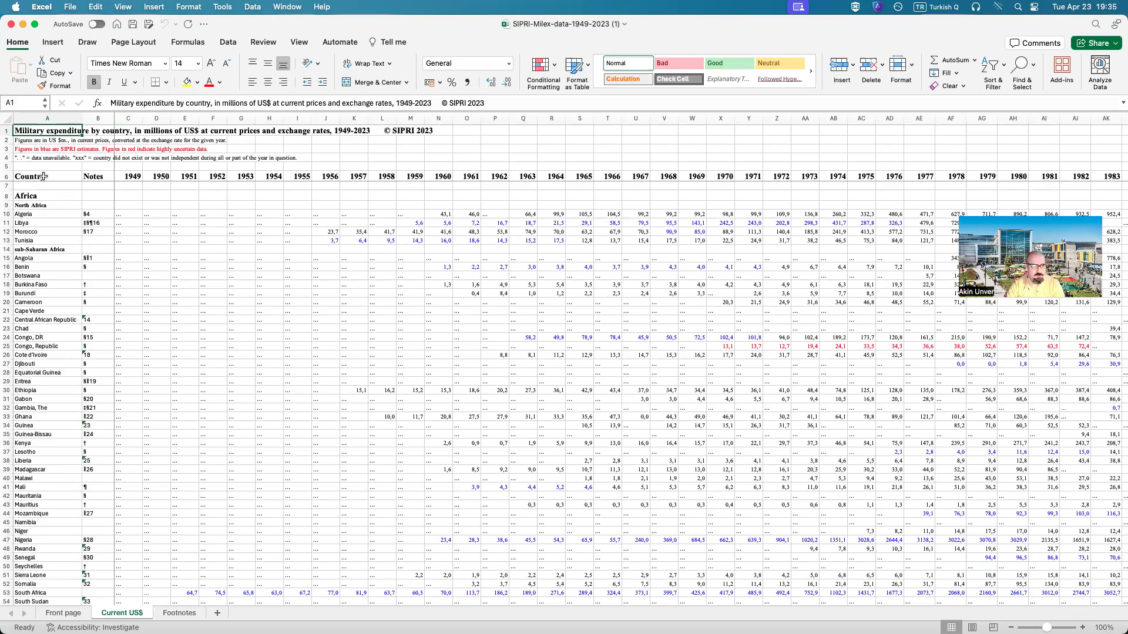
{"action": "left_click_drag", "start_coordinate": [44, 178], "coordinate": [47, 602]}
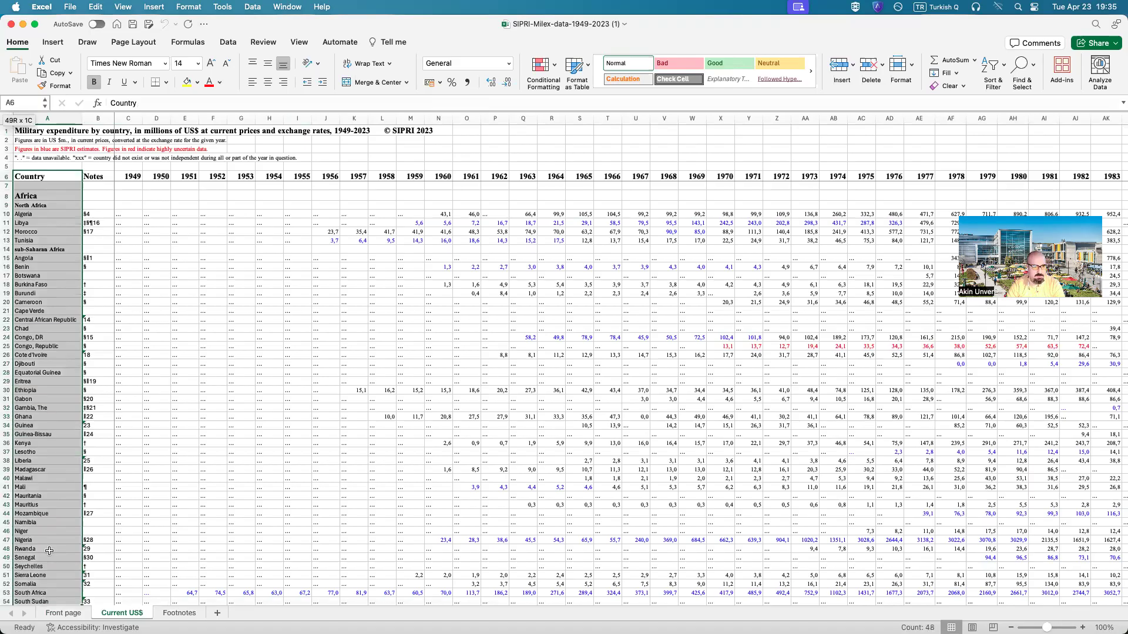
{"action": "left_click_drag", "start_coordinate": [132, 176], "coordinate": [1106, 175]}
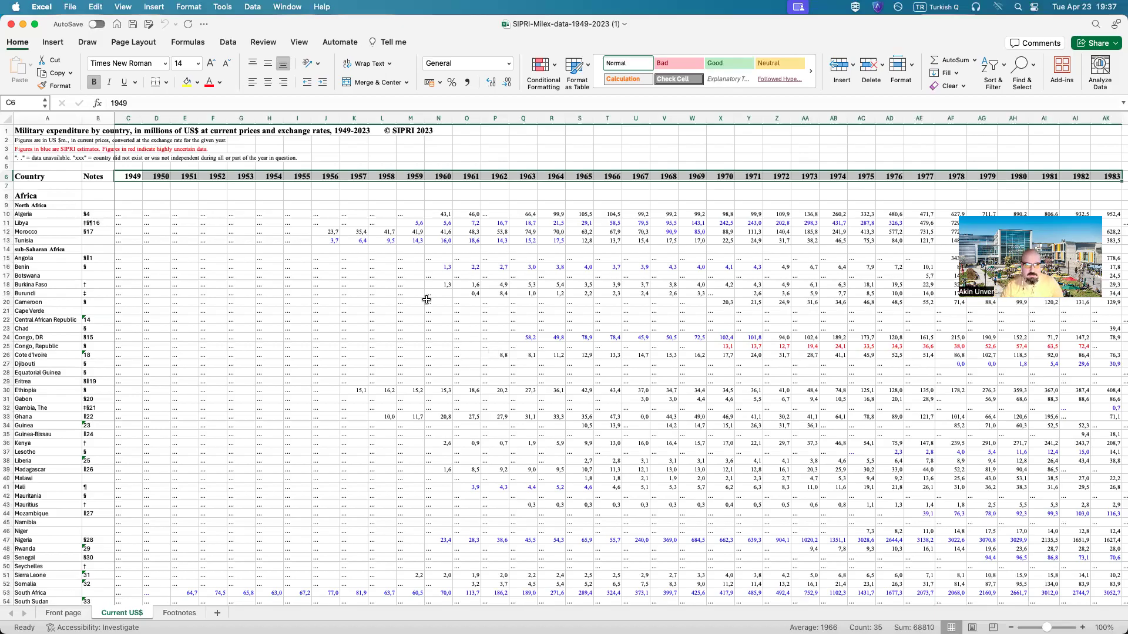
{"action": "left_click", "coordinate": [532, 276]}
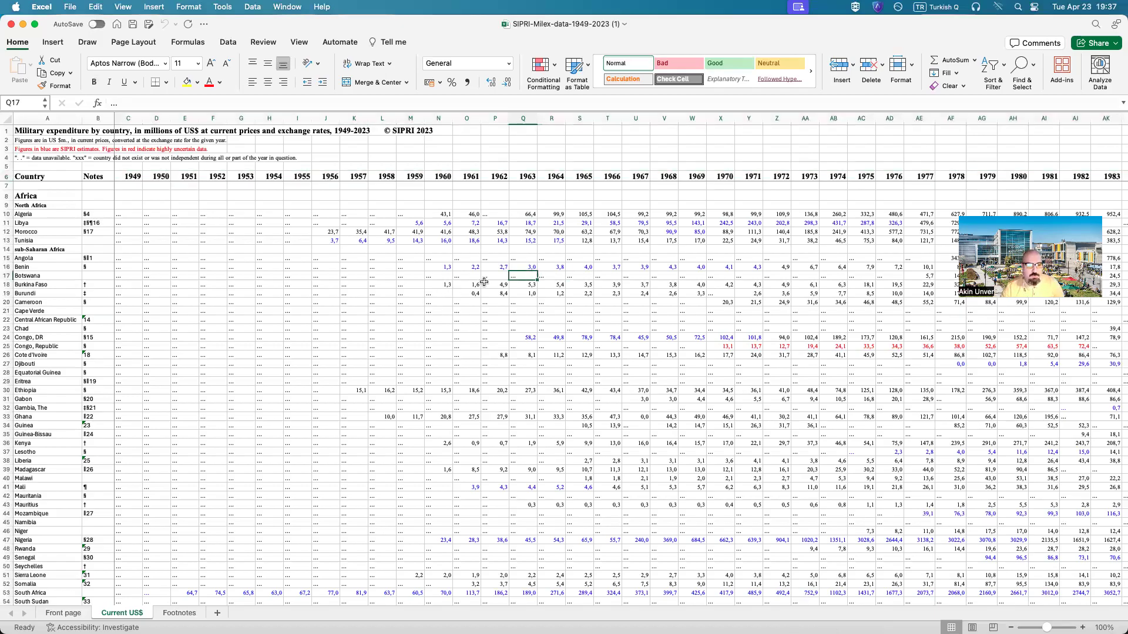
- Add a new blank sheet to the workbook and place it after the Footnotes sheet
{"action": "left_click", "coordinate": [217, 614]}
{"action": "left_click", "coordinate": [219, 615]}
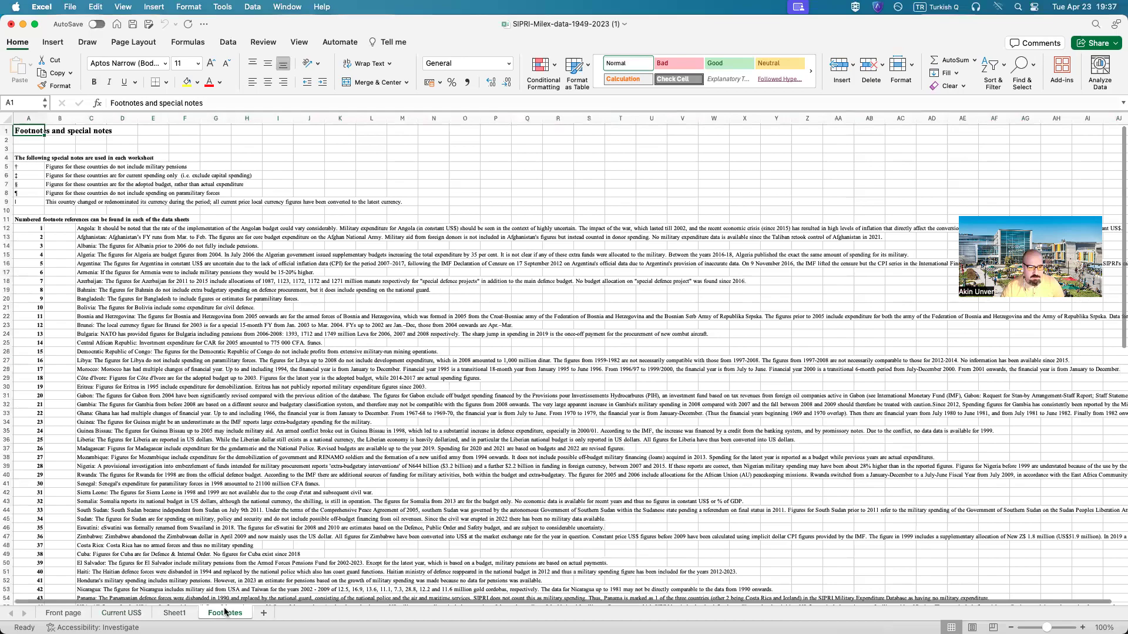
{"action": "left_click_drag", "start_coordinate": [176, 614], "coordinate": [271, 620]}
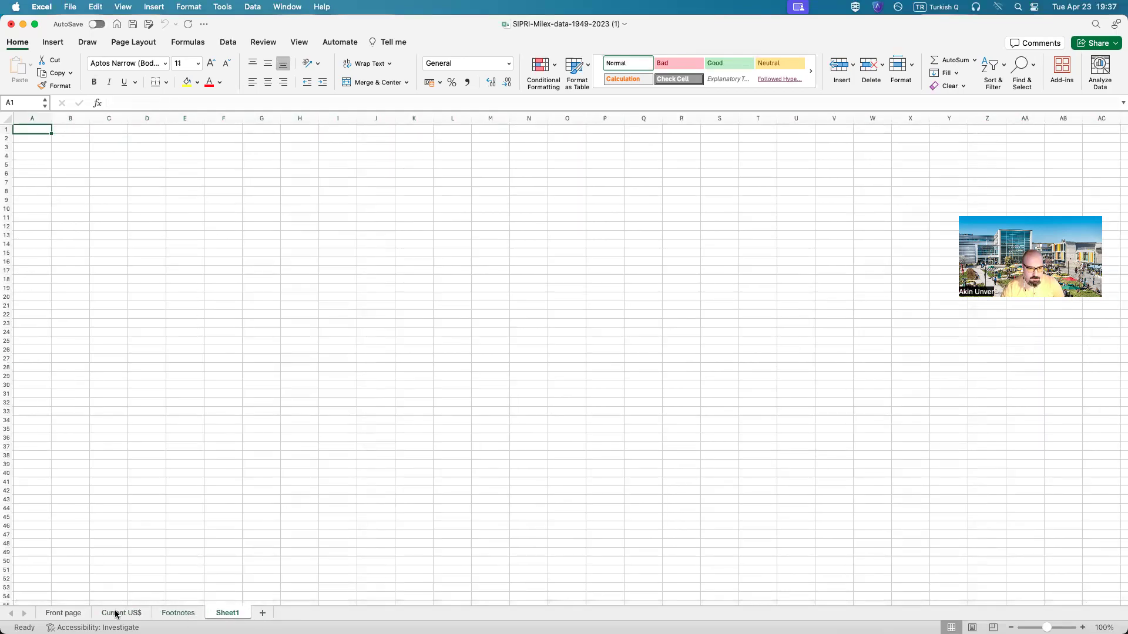
- Copy the row with the Country, Notes and year headings on the Current US$ sheet
{"action": "left_click", "coordinate": [140, 608]}
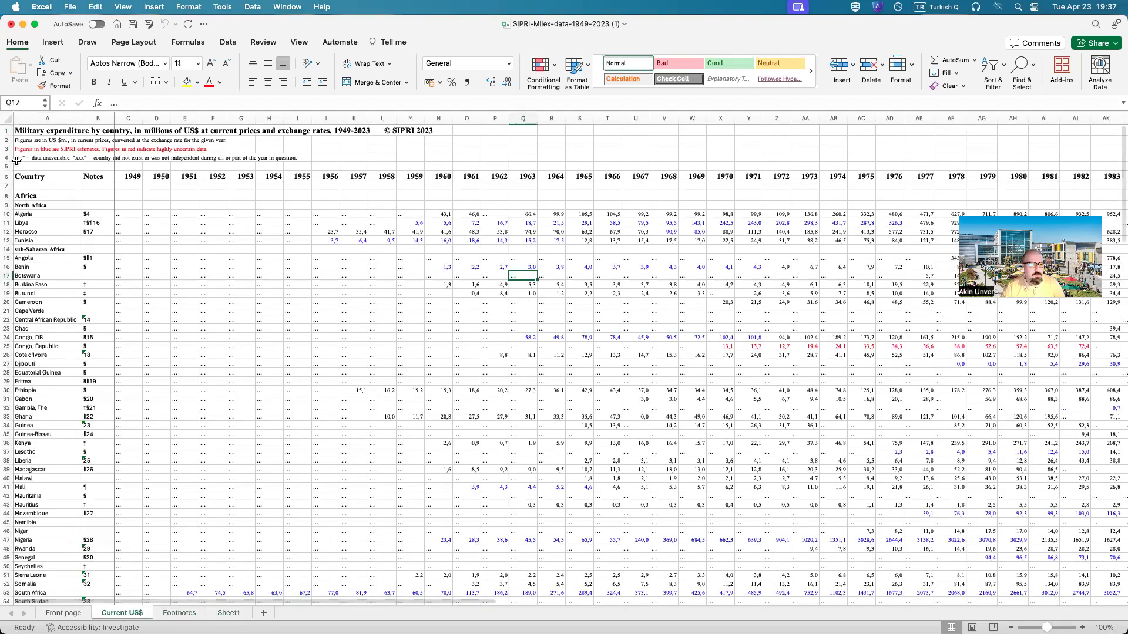
{"action": "left_click", "coordinate": [8, 176]}
{"action": "right_click", "coordinate": [8, 176]}
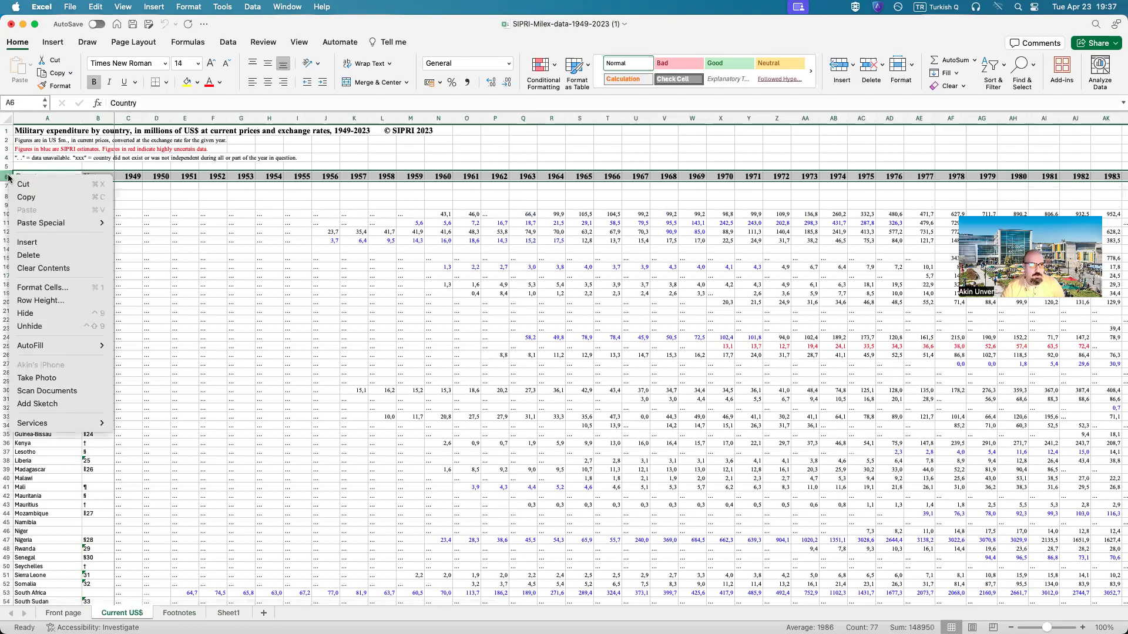
{"action": "left_click", "coordinate": [34, 199]}
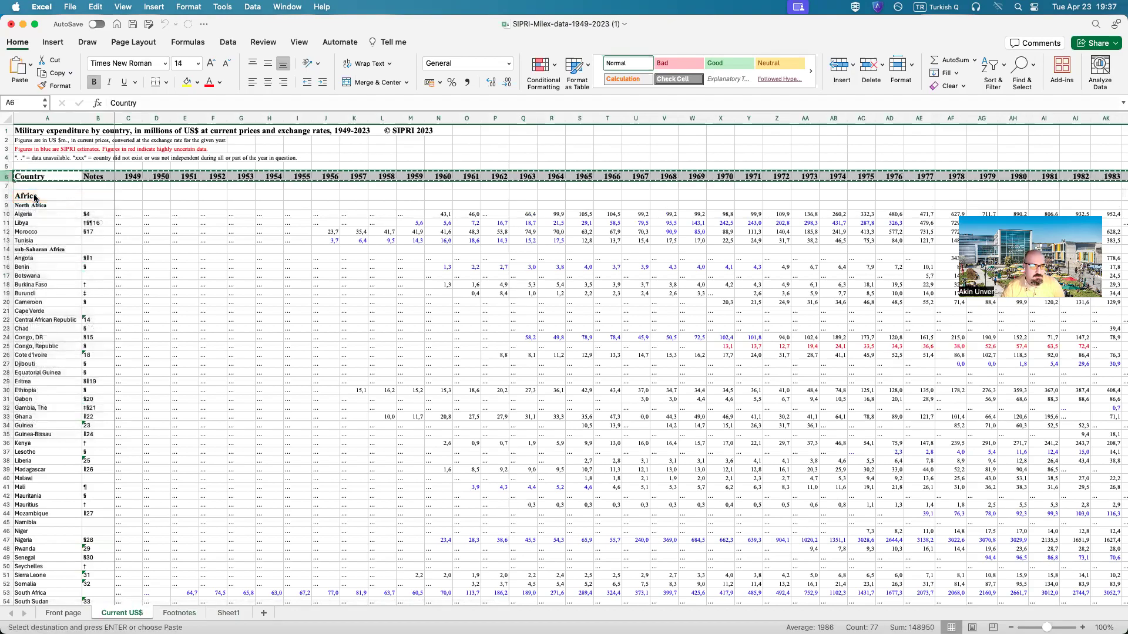
{"action": "left_click", "coordinate": [422, 206]}
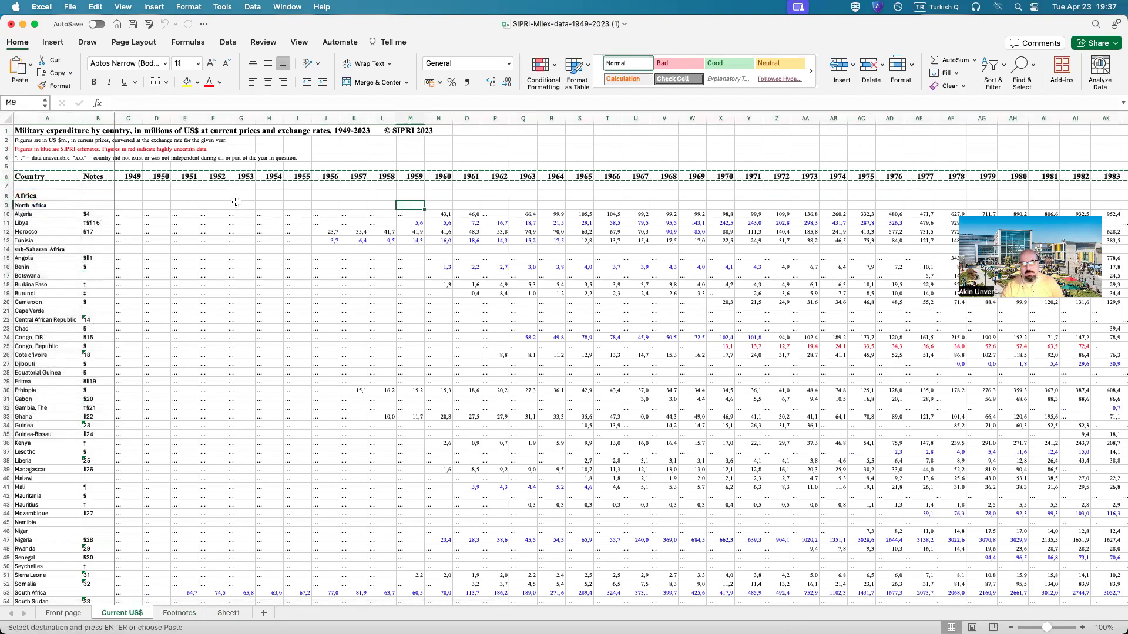
- Select the Country and year heading row, adding the Bulgaria and Romania rows under Central Europe to the selection
{"action": "left_click", "coordinate": [9, 176]}
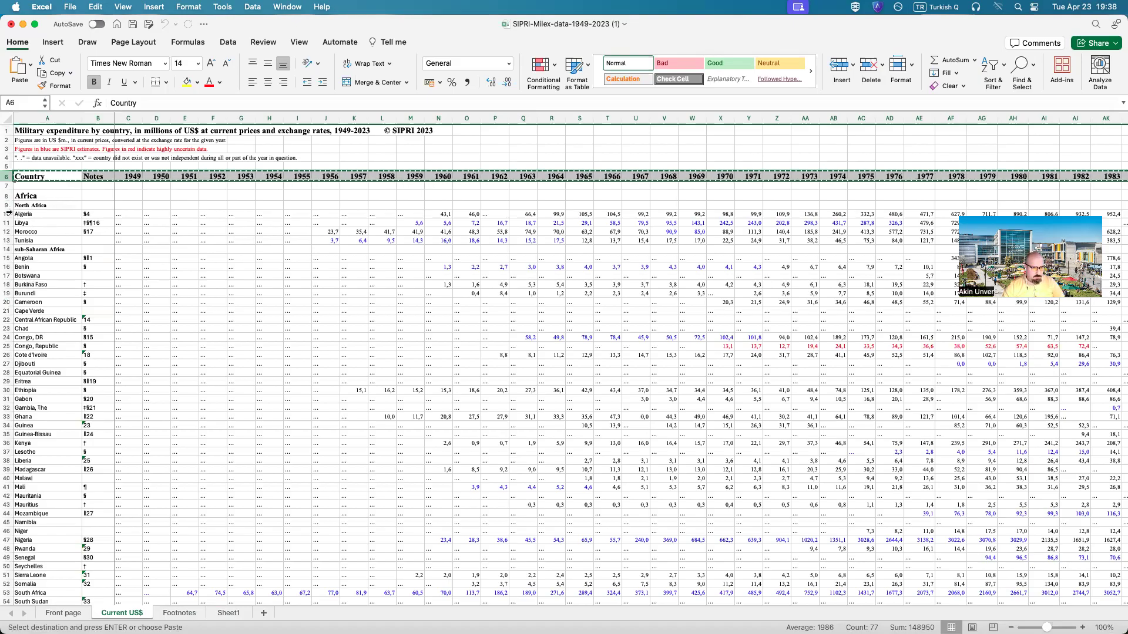
{"action": "scroll", "coordinate": [47, 247], "scroll_direction": "down", "scroll_amount": 2}
{"action": "scroll", "coordinate": [70, 255], "scroll_direction": "down", "scroll_amount": 3}
{"action": "scroll", "coordinate": [66, 267], "scroll_direction": "down", "scroll_amount": 2}
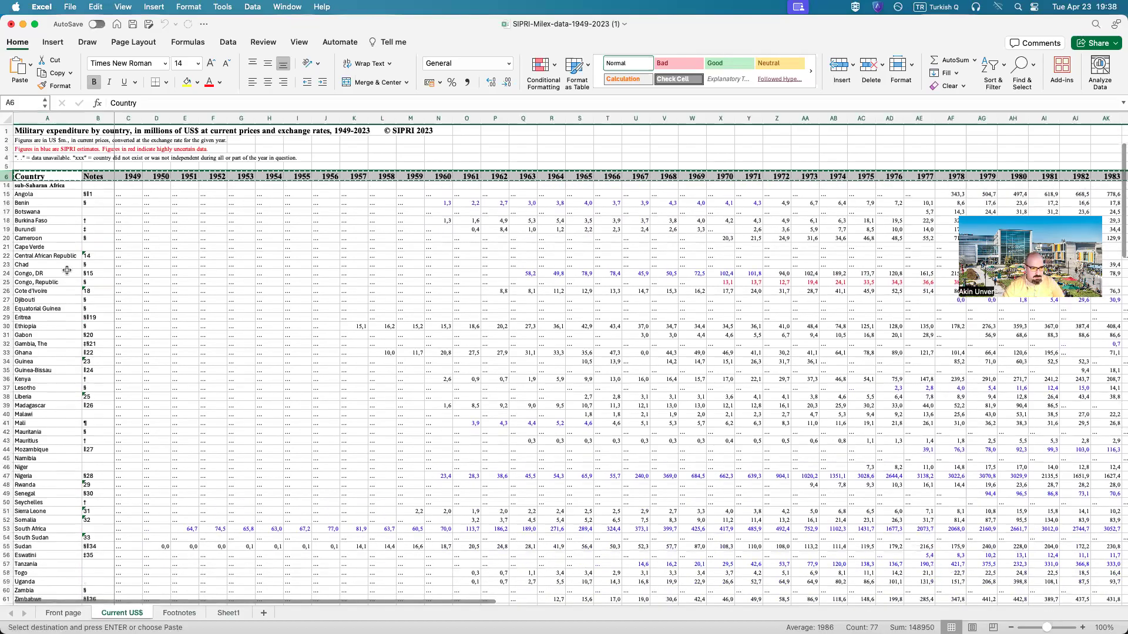
{"action": "scroll", "coordinate": [67, 270], "scroll_direction": "down", "scroll_amount": 10}
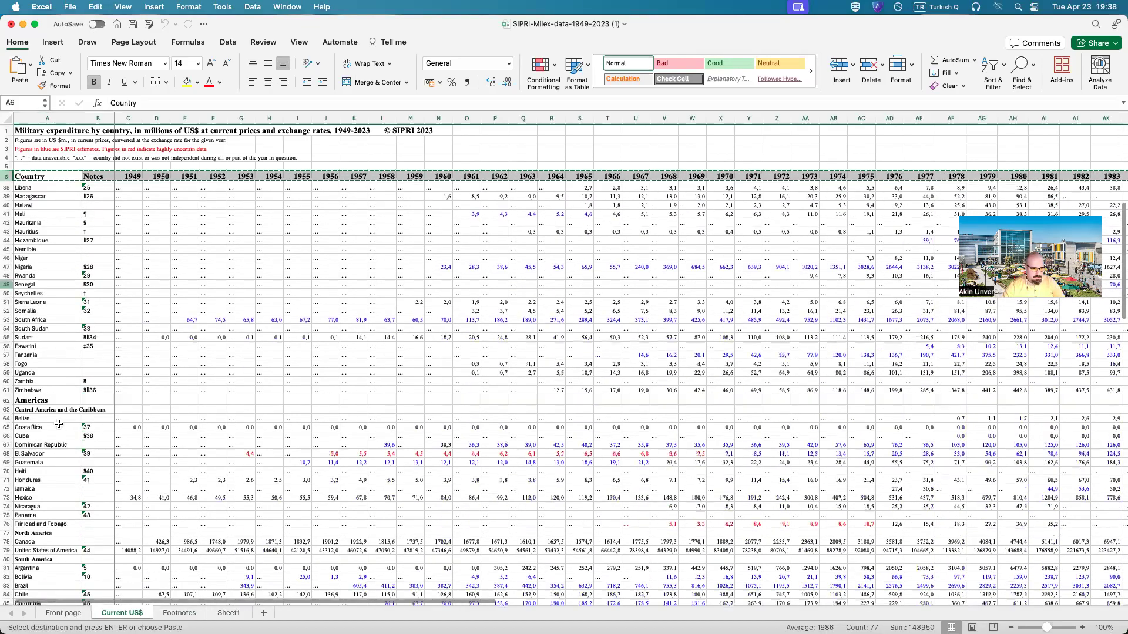
{"action": "scroll", "coordinate": [59, 424], "scroll_direction": "down", "scroll_amount": 12}
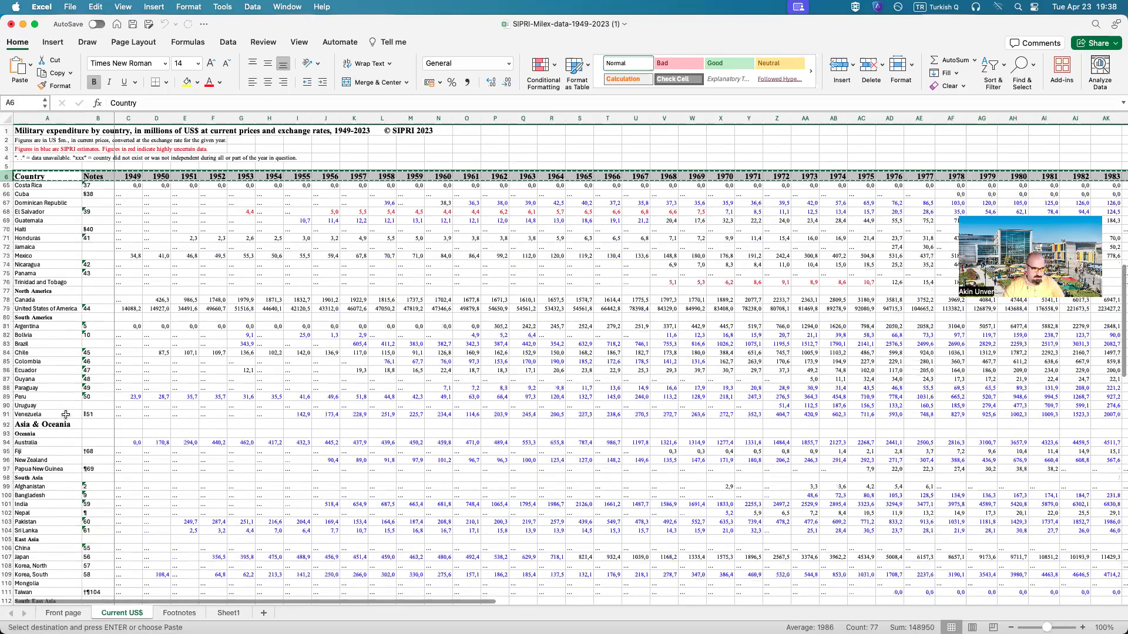
{"action": "scroll", "coordinate": [63, 416], "scroll_direction": "down", "scroll_amount": 8}
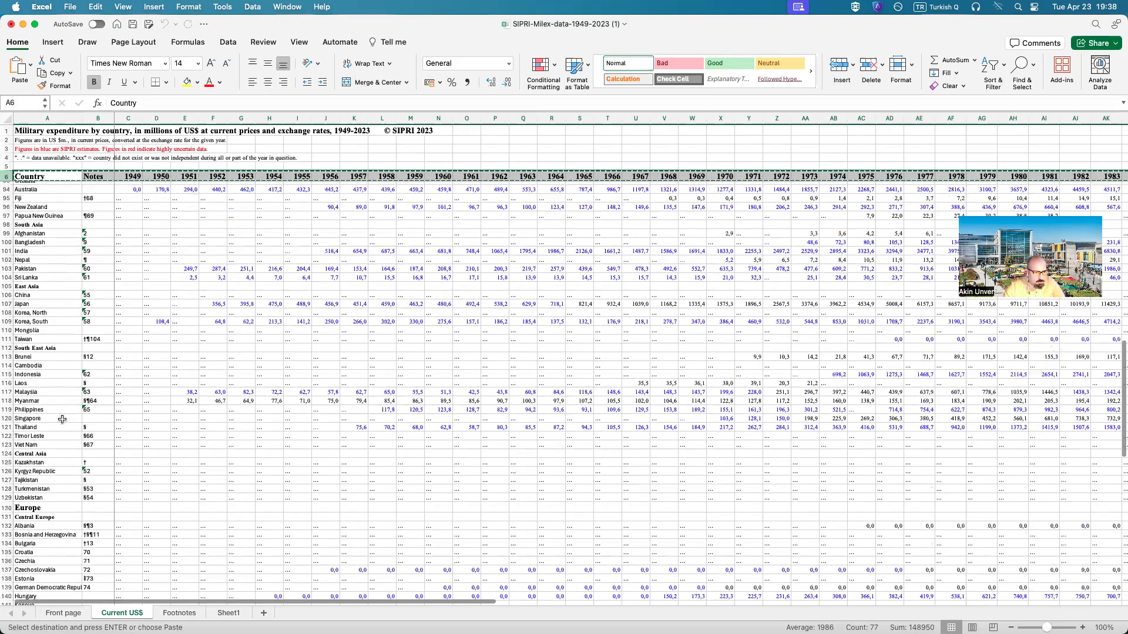
{"action": "scroll", "coordinate": [41, 382], "scroll_direction": "down", "scroll_amount": 10}
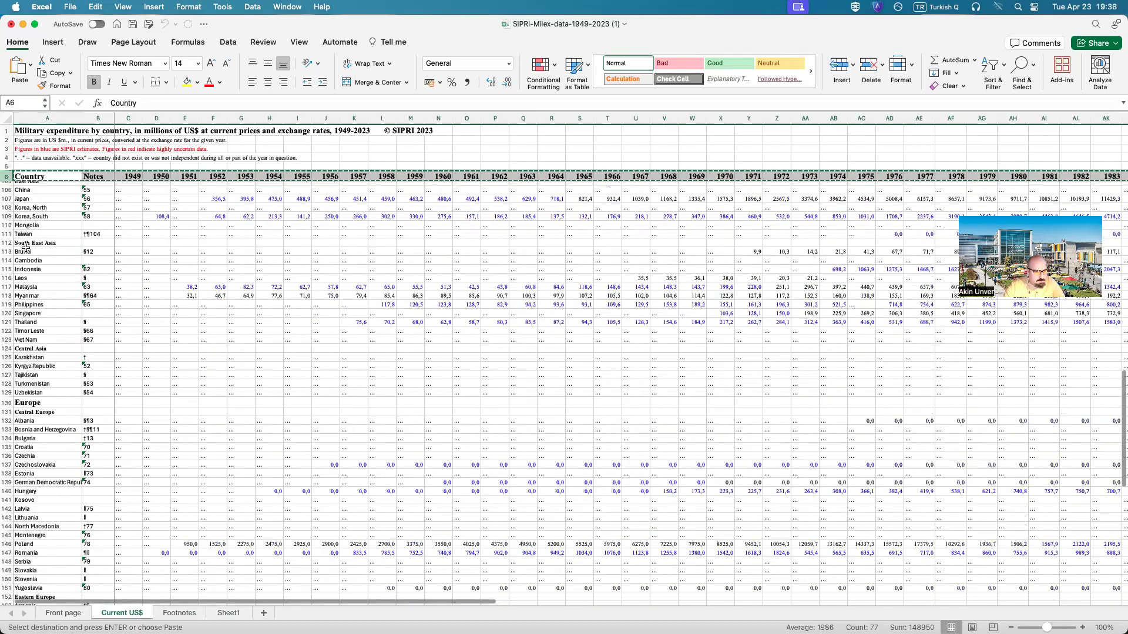
{"action": "scroll", "coordinate": [29, 330], "scroll_direction": "down", "scroll_amount": 1}
{"action": "scroll", "coordinate": [38, 332], "scroll_direction": "down", "scroll_amount": 2}
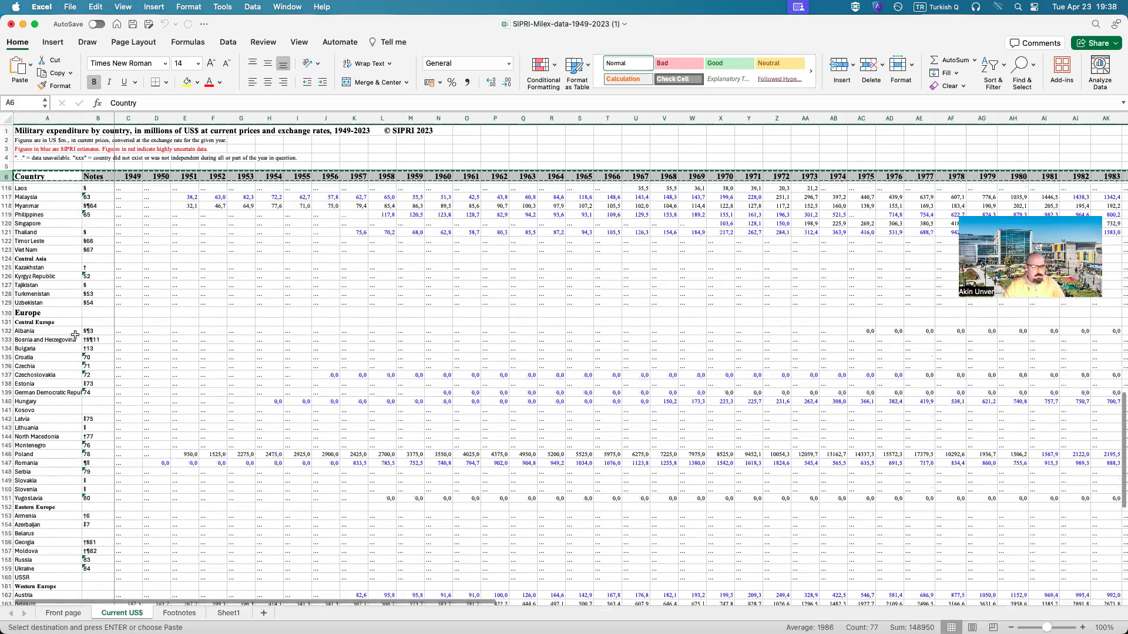
{"action": "left_click", "coordinate": [10, 349]}
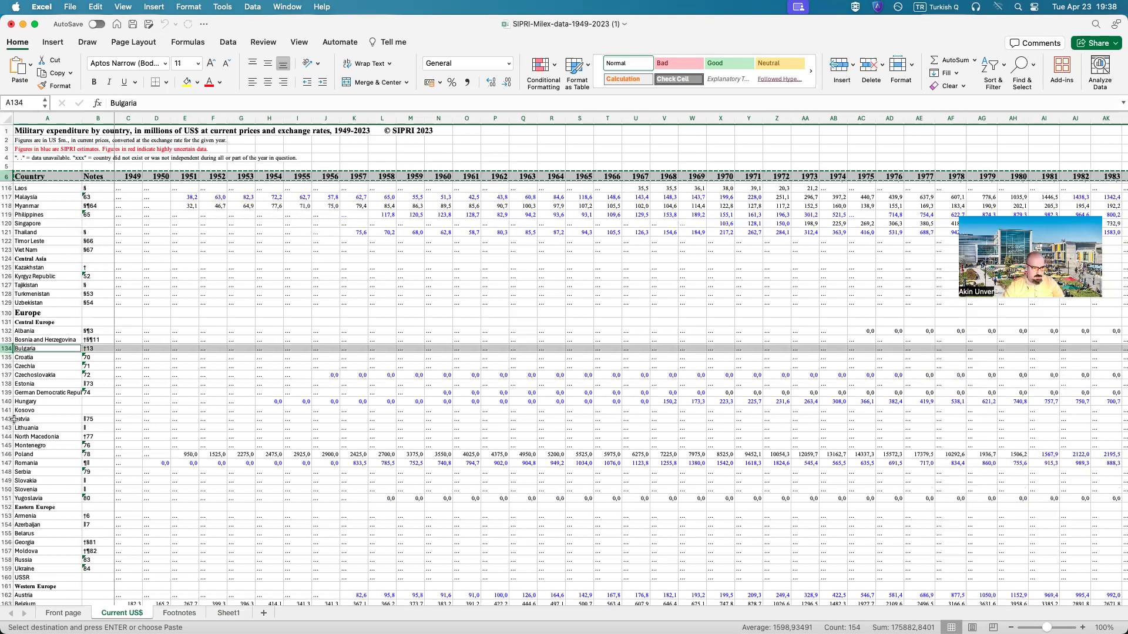
{"action": "left_click", "coordinate": [7, 462], "text": "super"}
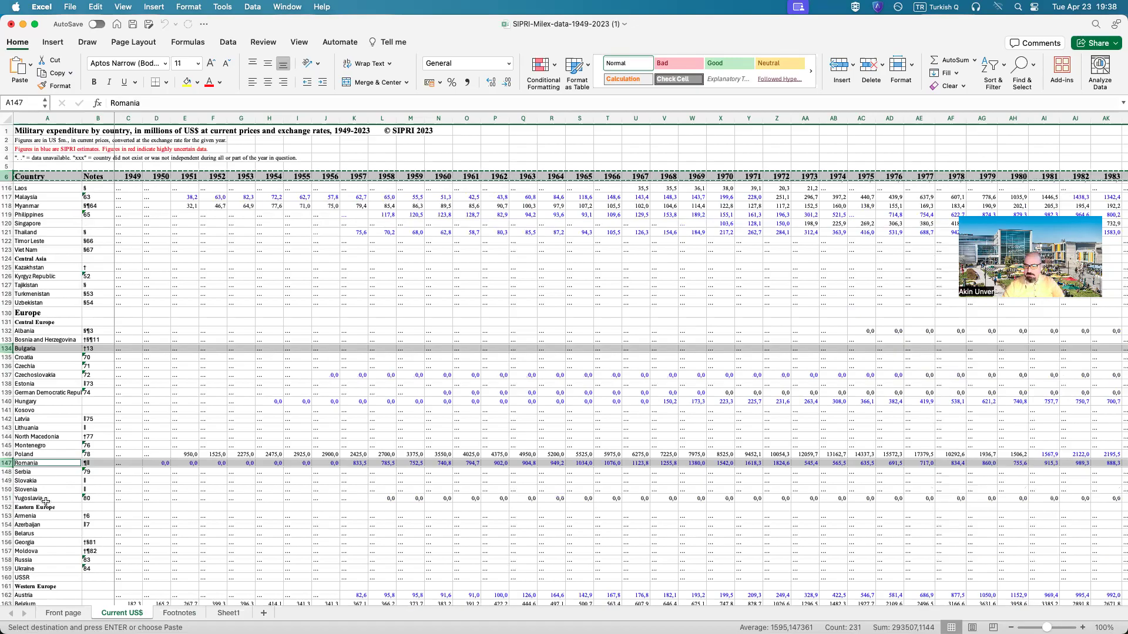
- Add the Armenia, Azerbaijan, Georgia, Russia and Ukraine rows under Eastern Europe to the row selection
{"action": "scroll", "coordinate": [47, 501], "scroll_direction": "down", "scroll_amount": 2}
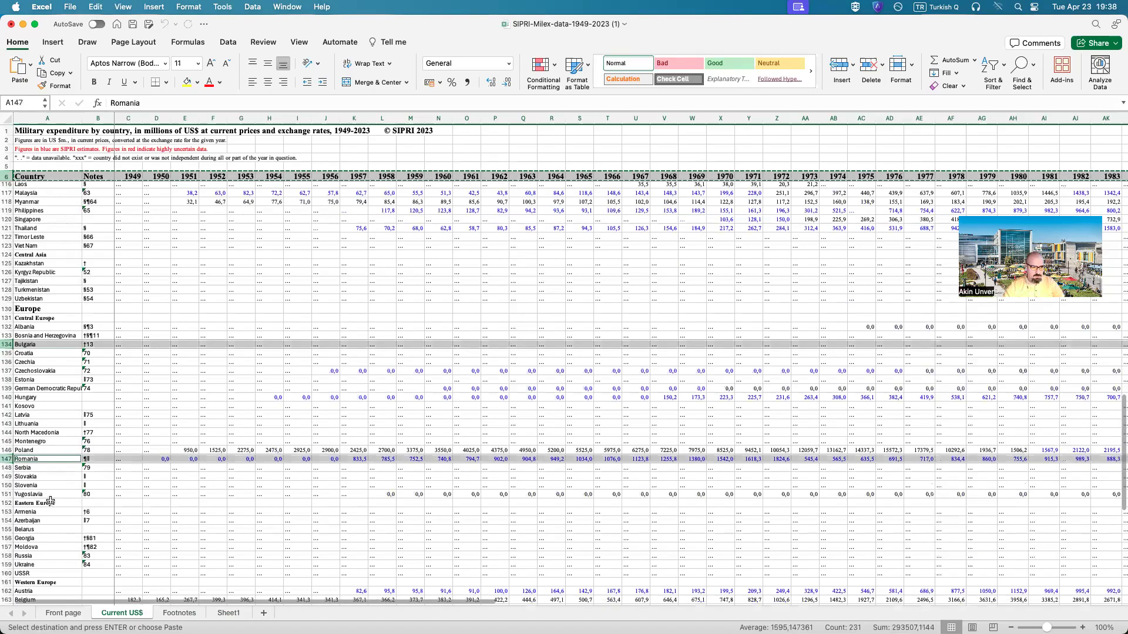
{"action": "scroll", "coordinate": [118, 504], "scroll_direction": "down", "scroll_amount": 8}
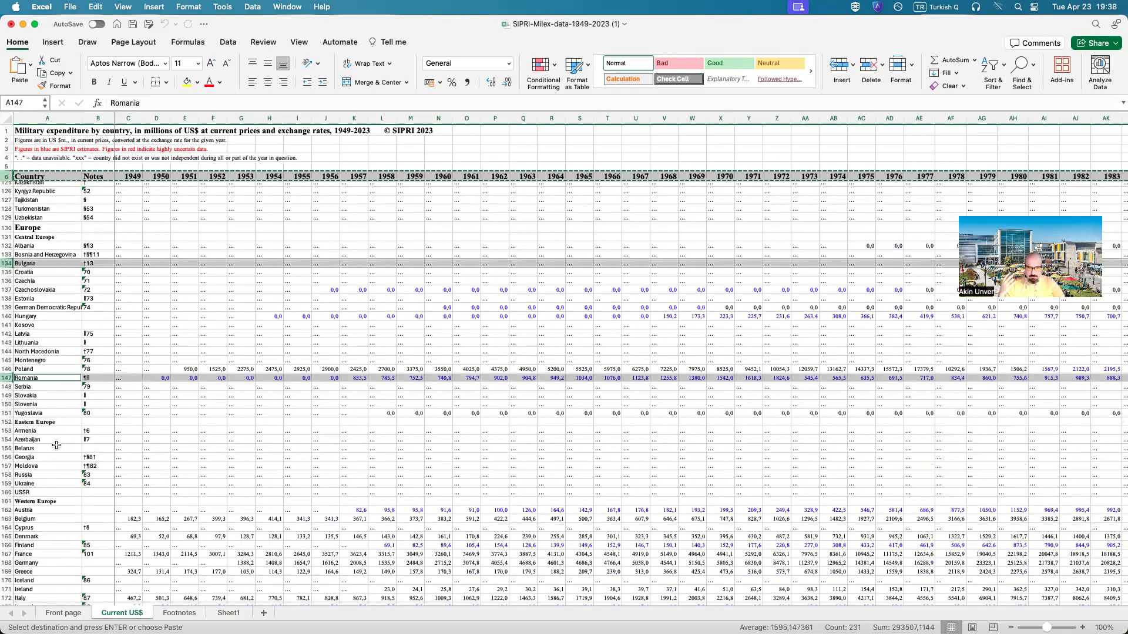
{"action": "left_click", "coordinate": [8, 430]}
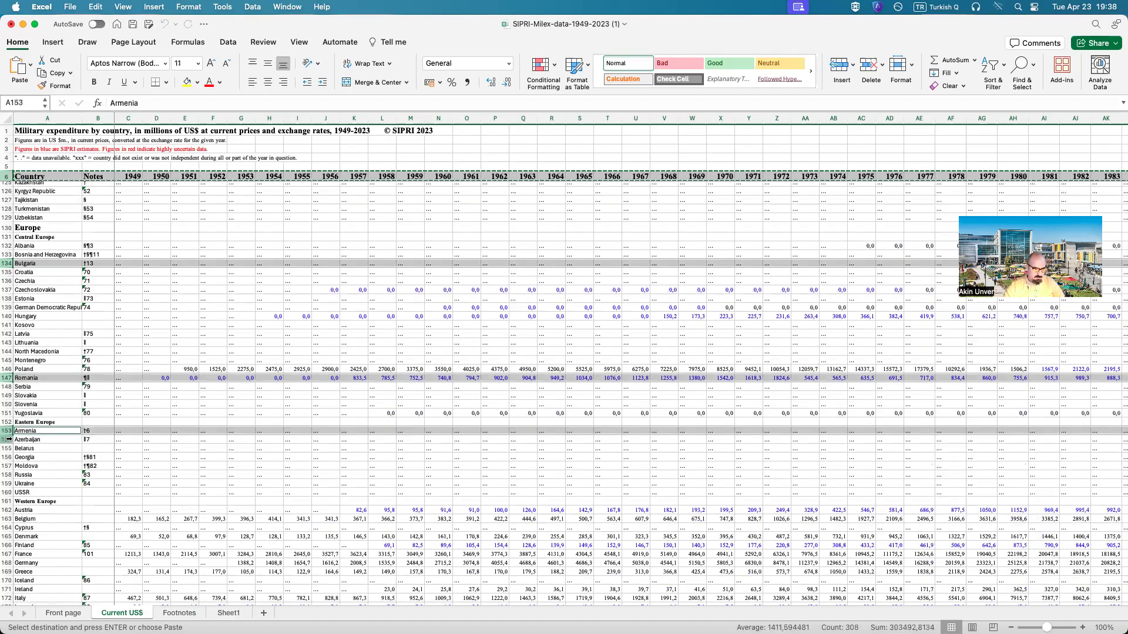
{"action": "left_click", "coordinate": [8, 439], "text": "super"}
{"action": "left_click", "coordinate": [9, 457], "text": "super"}
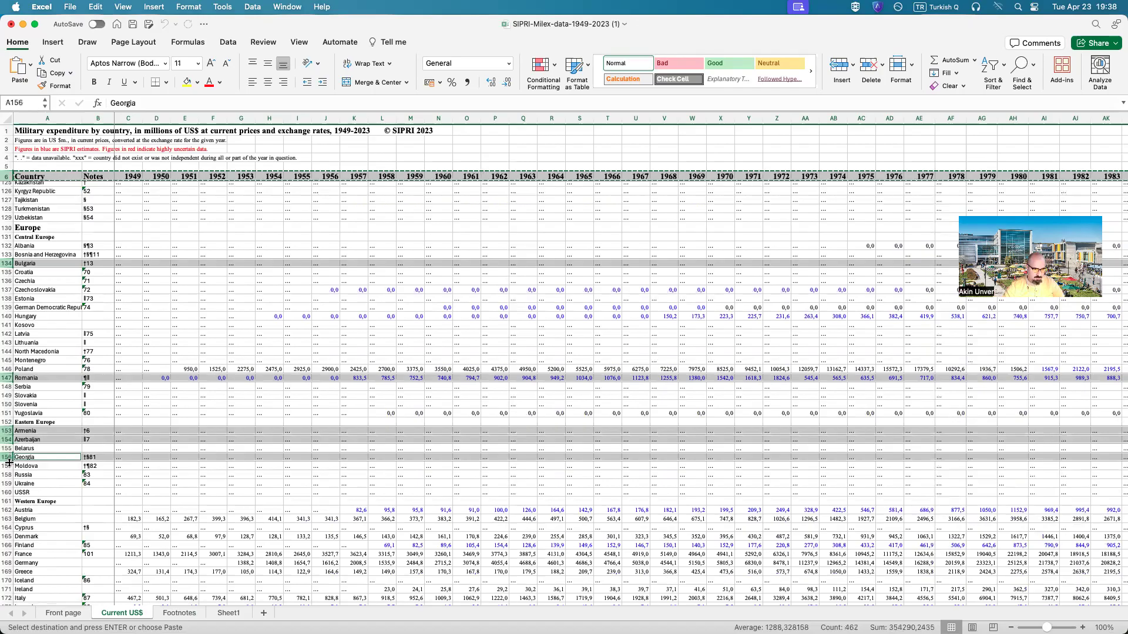
{"action": "left_click", "coordinate": [8, 475], "text": "super"}
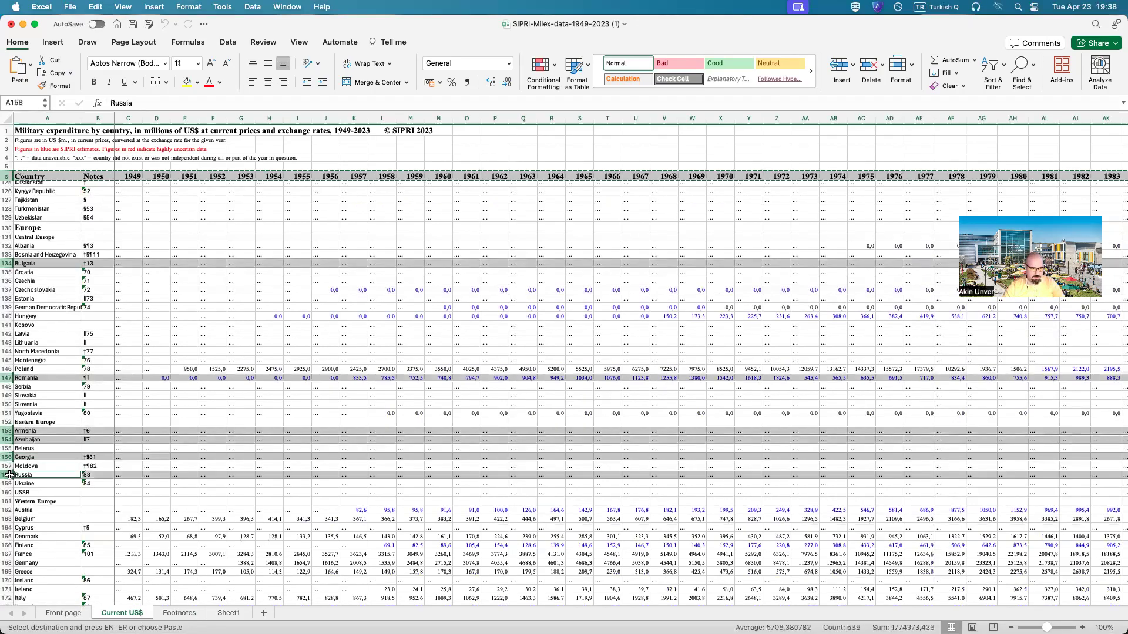
{"action": "left_click", "coordinate": [9, 483], "text": "super"}
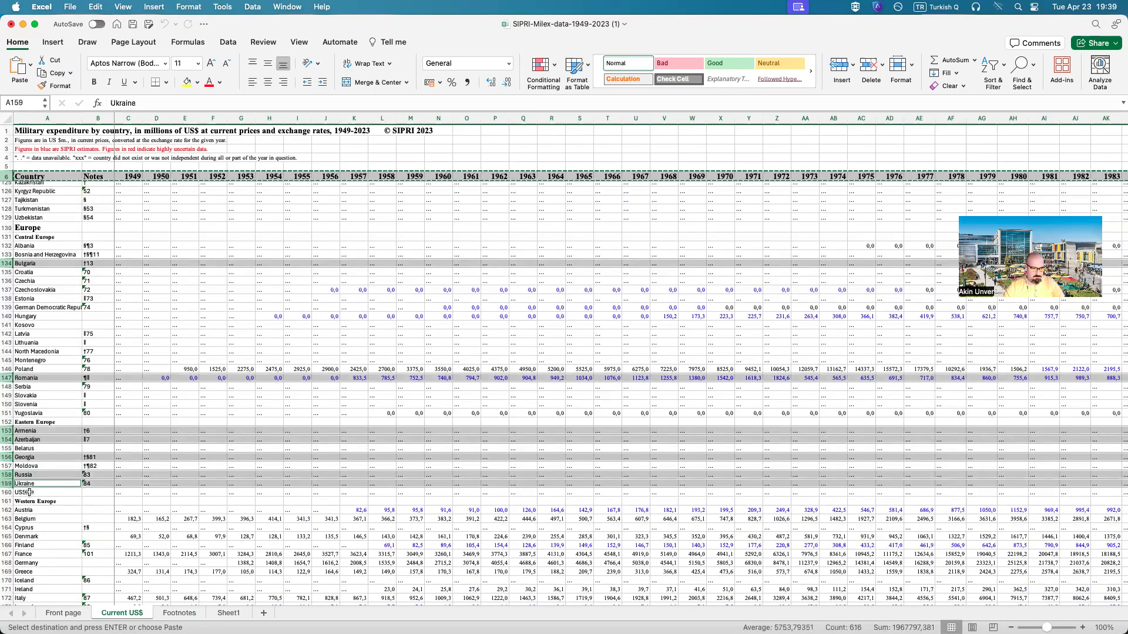
- Extend the row selection with Cyprus under Western Europe and Iran, Iraq, Syria and Türkiye under Middle East
{"action": "scroll", "coordinate": [47, 485], "scroll_direction": "down", "scroll_amount": 3}
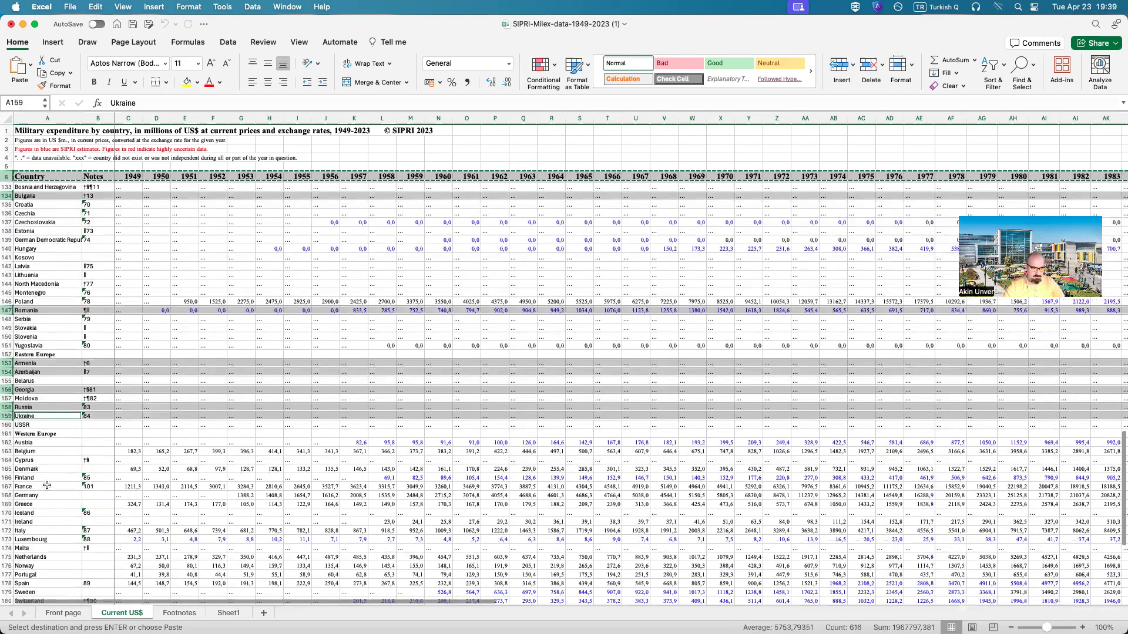
{"action": "scroll", "coordinate": [47, 485], "scroll_direction": "down", "scroll_amount": 5}
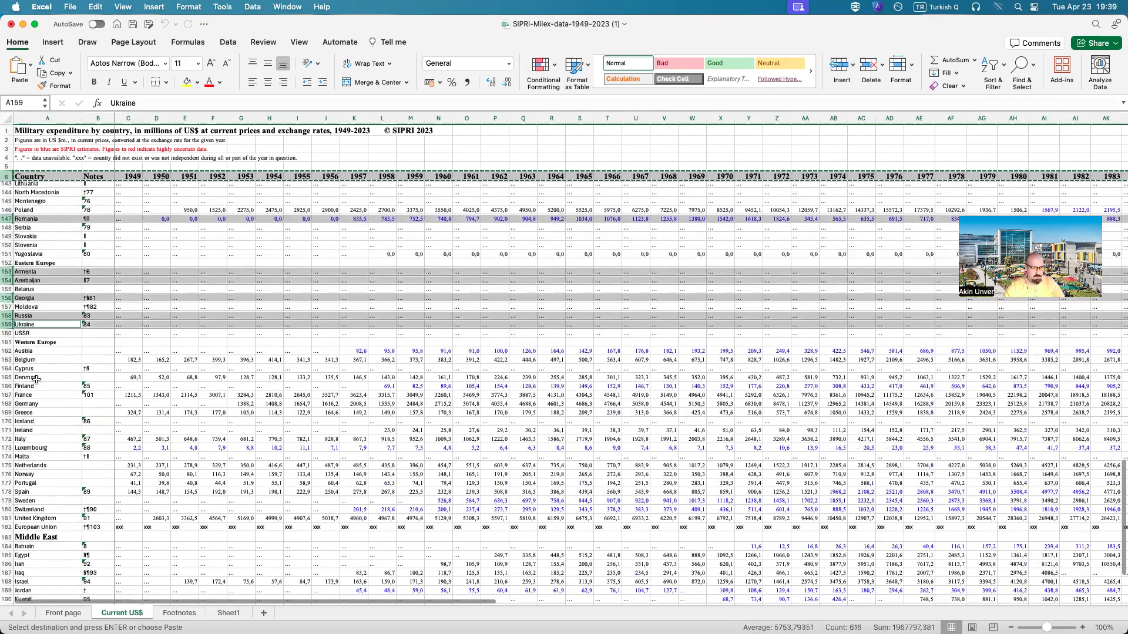
{"action": "left_click", "coordinate": [8, 369], "text": "super"}
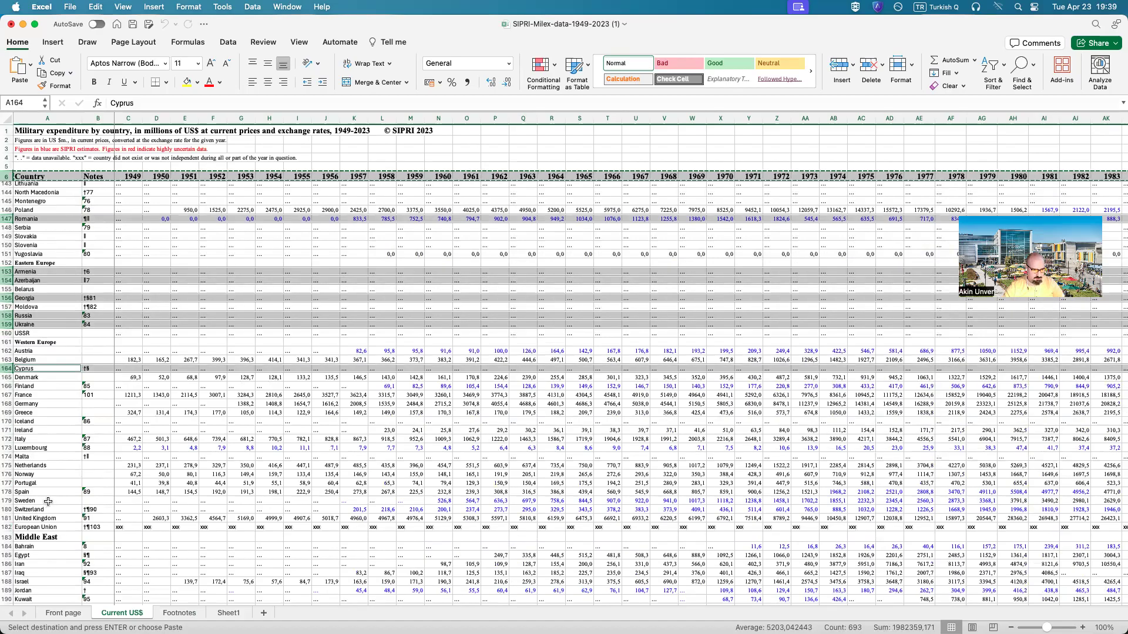
{"action": "scroll", "coordinate": [48, 501], "scroll_direction": "down", "scroll_amount": 5}
{"action": "scroll", "coordinate": [48, 501], "scroll_direction": "down", "scroll_amount": 1}
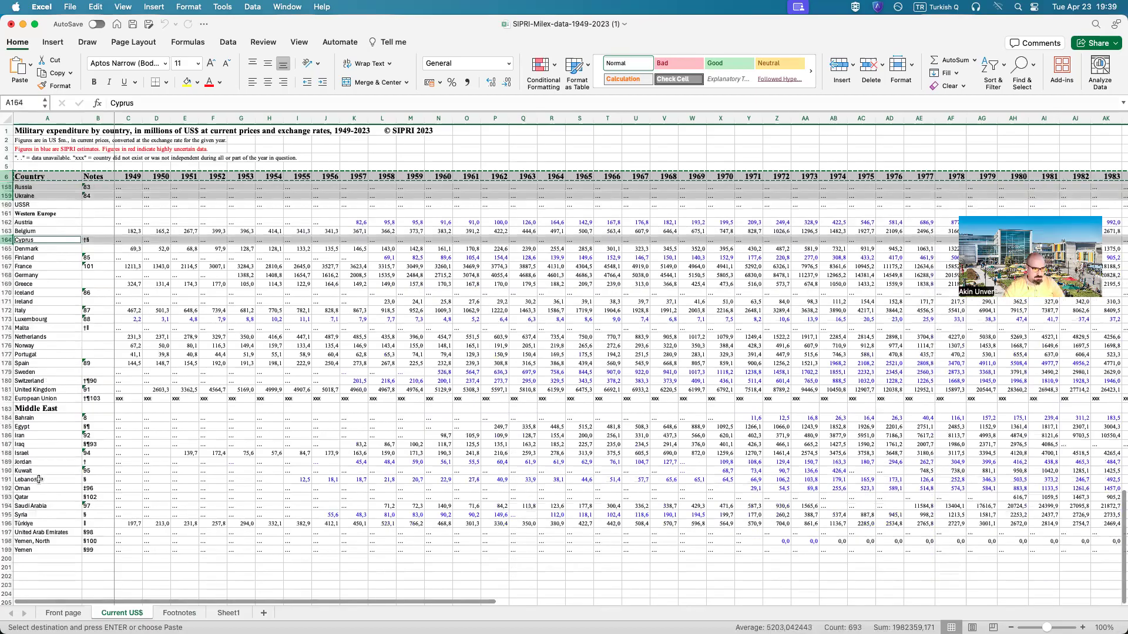
{"action": "left_click", "coordinate": [8, 435], "text": "super"}
{"action": "left_click", "coordinate": [8, 444], "text": "super"}
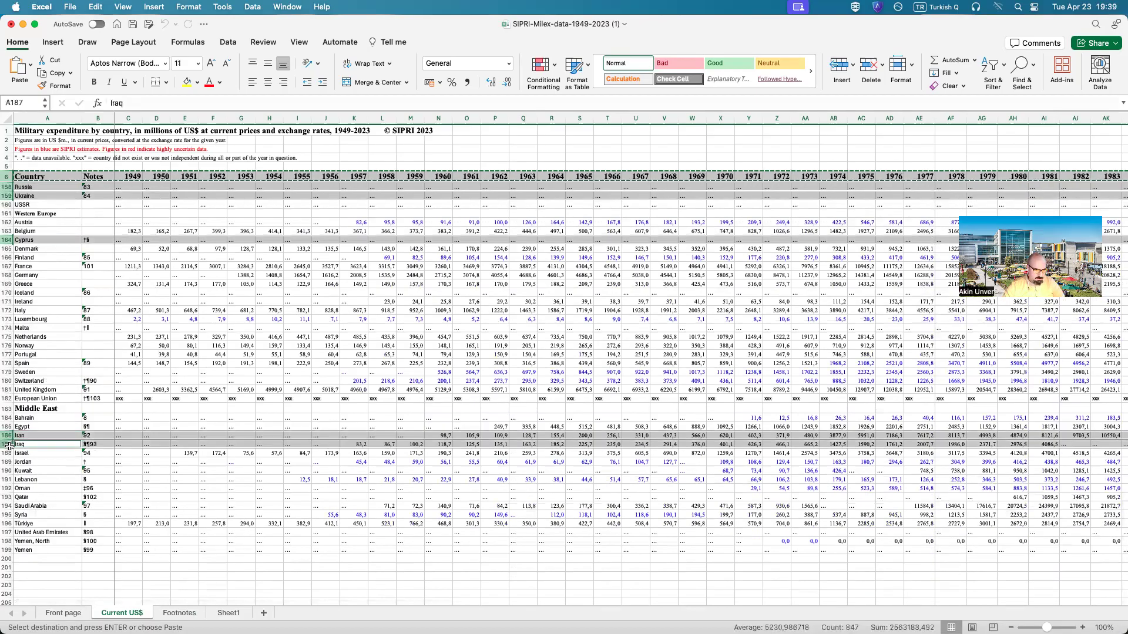
{"action": "left_click", "coordinate": [9, 514], "text": "super"}
{"action": "left_click", "coordinate": [8, 523], "text": "super"}
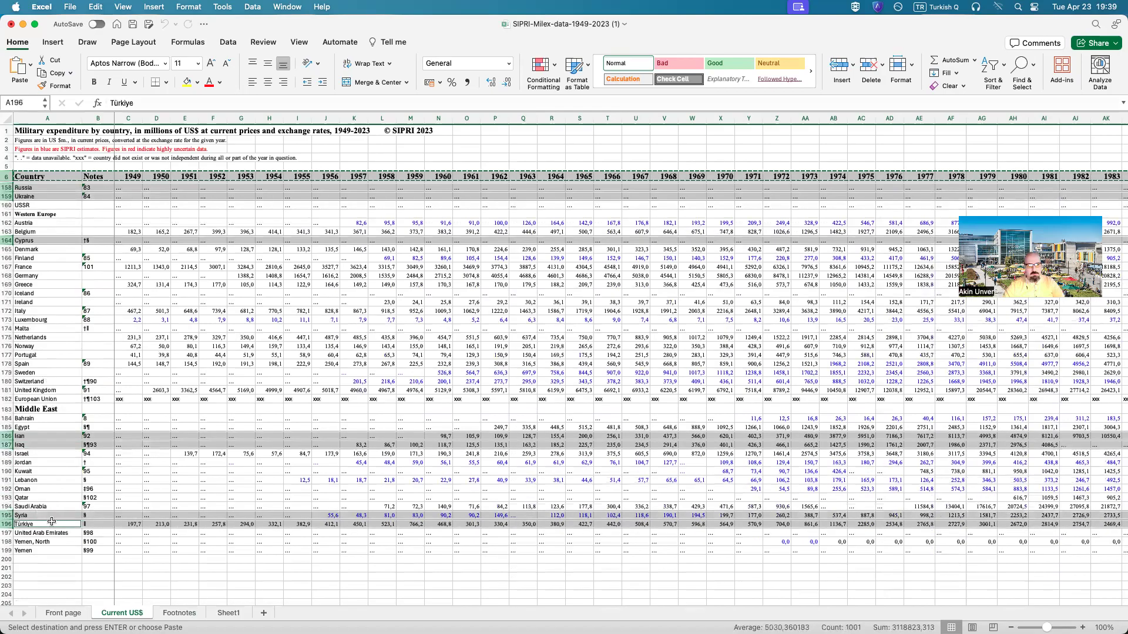
- Copy the selected heading and country rows and paste them into Sheet1 starting at cell A1
{"action": "scroll", "coordinate": [50, 514], "scroll_direction": "up", "scroll_amount": 5}
{"action": "scroll", "coordinate": [63, 509], "scroll_direction": "up", "scroll_amount": 15}
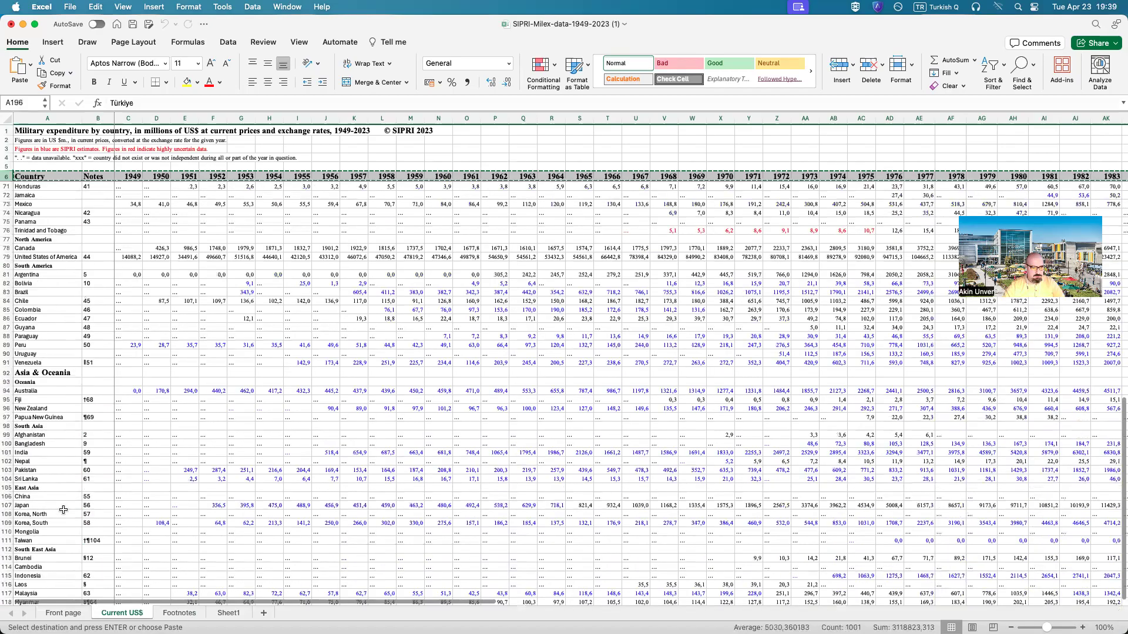
{"action": "scroll", "coordinate": [68, 510], "scroll_direction": "up", "scroll_amount": 15}
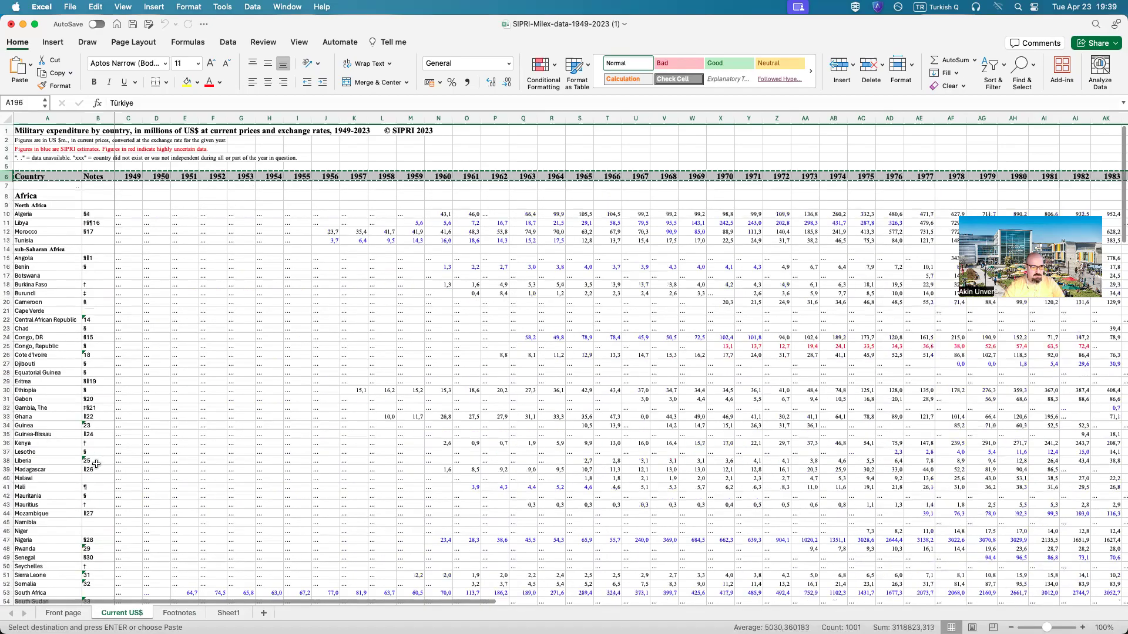
{"action": "scroll", "coordinate": [96, 464], "scroll_direction": "down", "scroll_amount": 8}
{"action": "scroll", "coordinate": [96, 464], "scroll_direction": "down", "scroll_amount": 15}
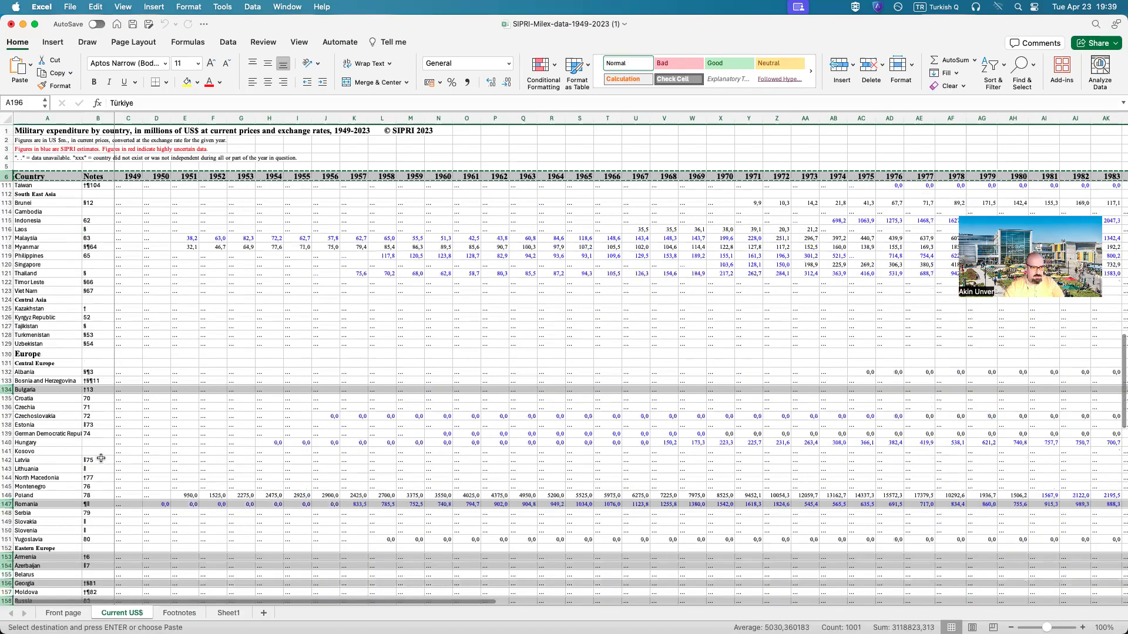
{"action": "scroll", "coordinate": [101, 458], "scroll_direction": "down", "scroll_amount": 10}
{"action": "scroll", "coordinate": [21, 417], "scroll_direction": "down", "scroll_amount": 2}
{"action": "right_click", "coordinate": [44, 416]}
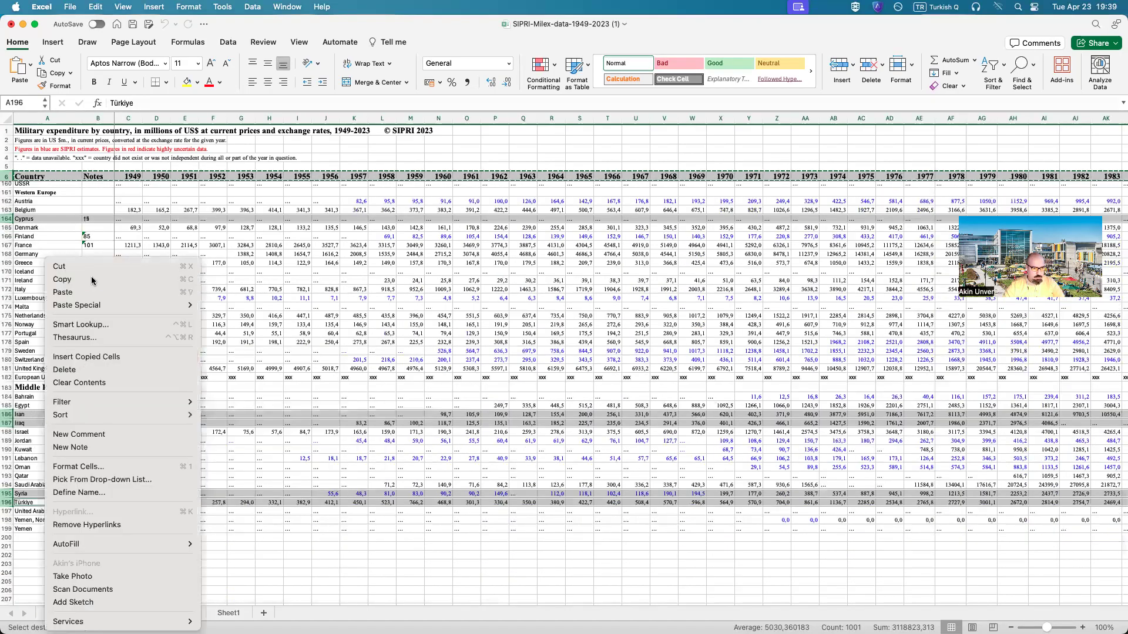
{"action": "left_click", "coordinate": [61, 280]}
{"action": "left_click", "coordinate": [235, 613]}
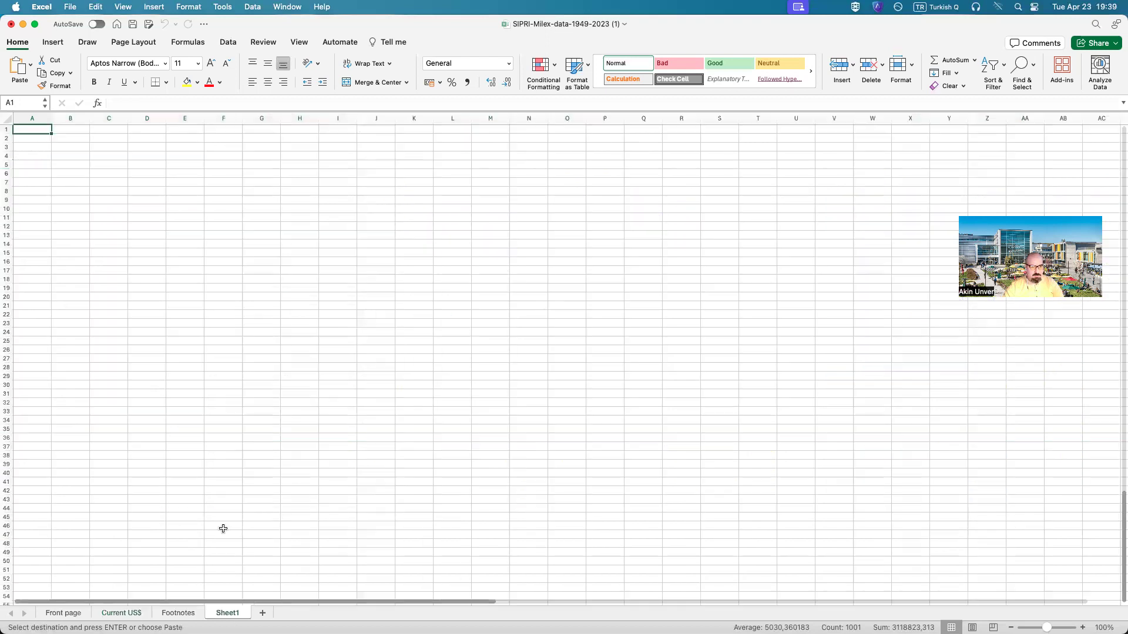
{"action": "key", "text": "super+v"}
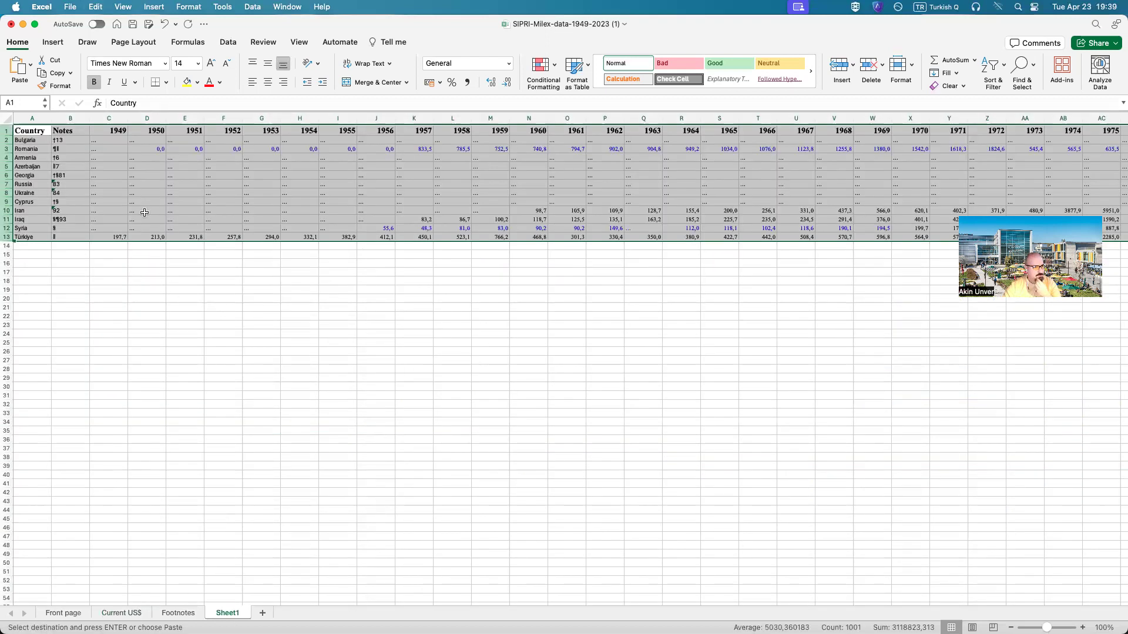
- Examine the pasted country rows on Sheet1 across the year columns from 1949 to 2023
{"action": "scroll", "coordinate": [167, 598], "scroll_direction": "right", "scroll_amount": 2}
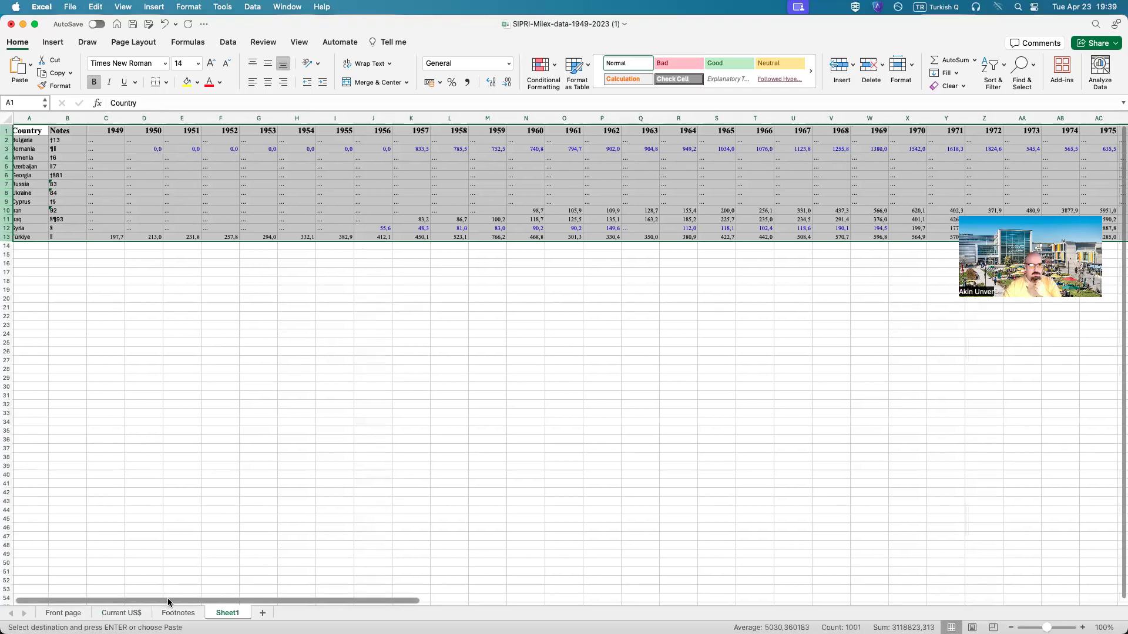
{"action": "left_click_drag", "start_coordinate": [192, 596], "coordinate": [865, 550]}
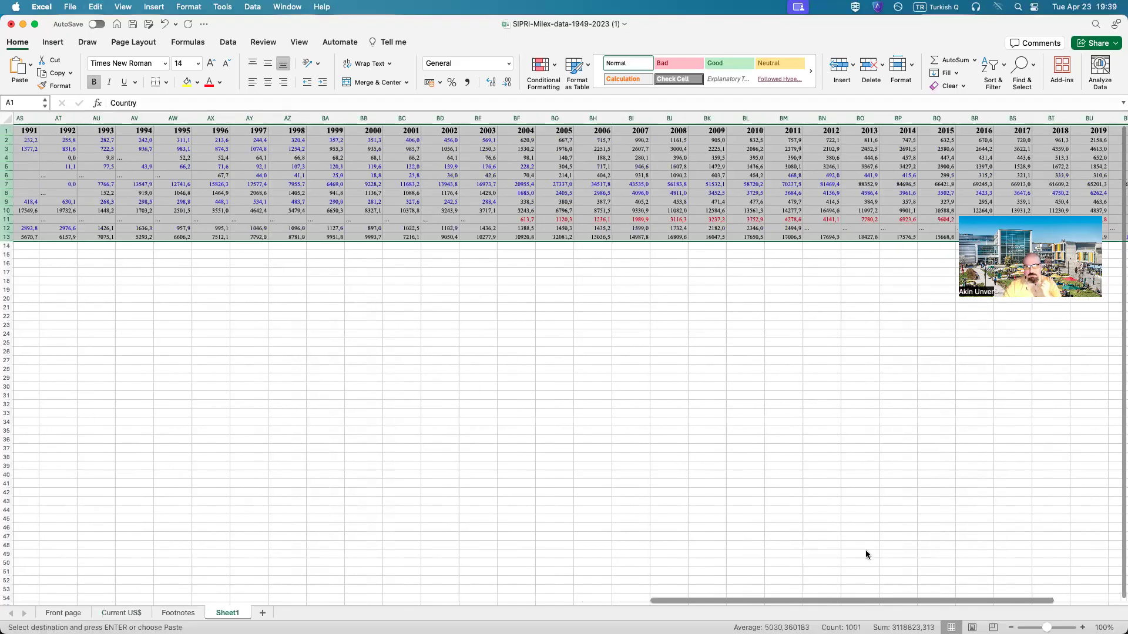
{"action": "scroll", "coordinate": [877, 552], "scroll_direction": "right", "scroll_amount": 4}
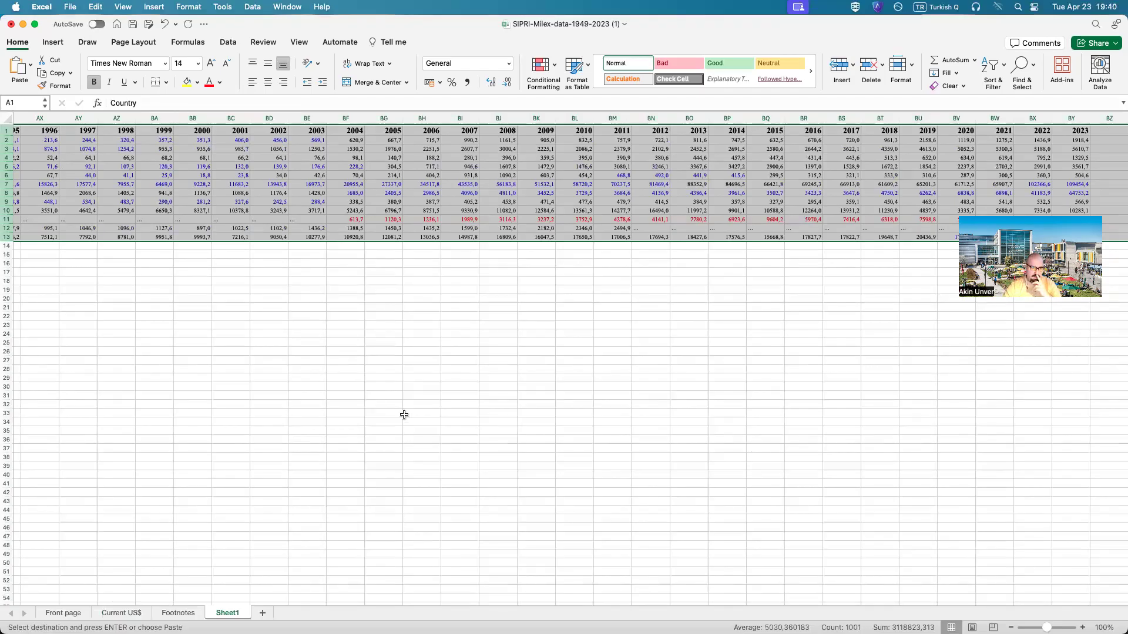
{"action": "left_click_drag", "start_coordinate": [764, 598], "coordinate": [56, 597]}
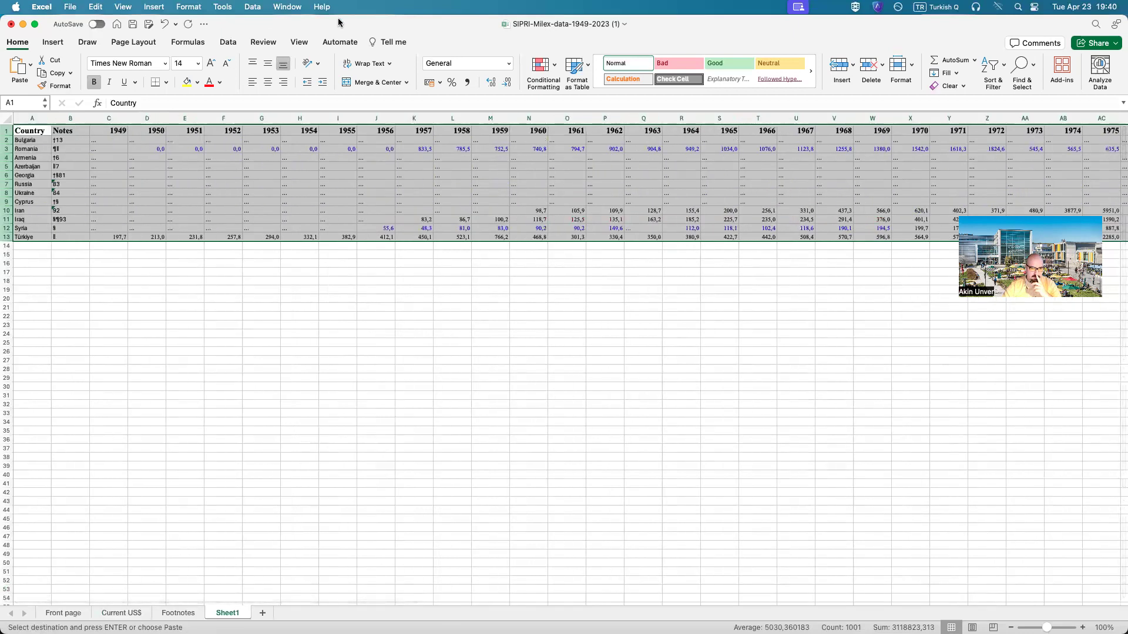
- Switch to the IR202-Week11-SIPRI workbook and save it
{"action": "left_click_drag", "start_coordinate": [338, 22], "coordinate": [342, 82]}
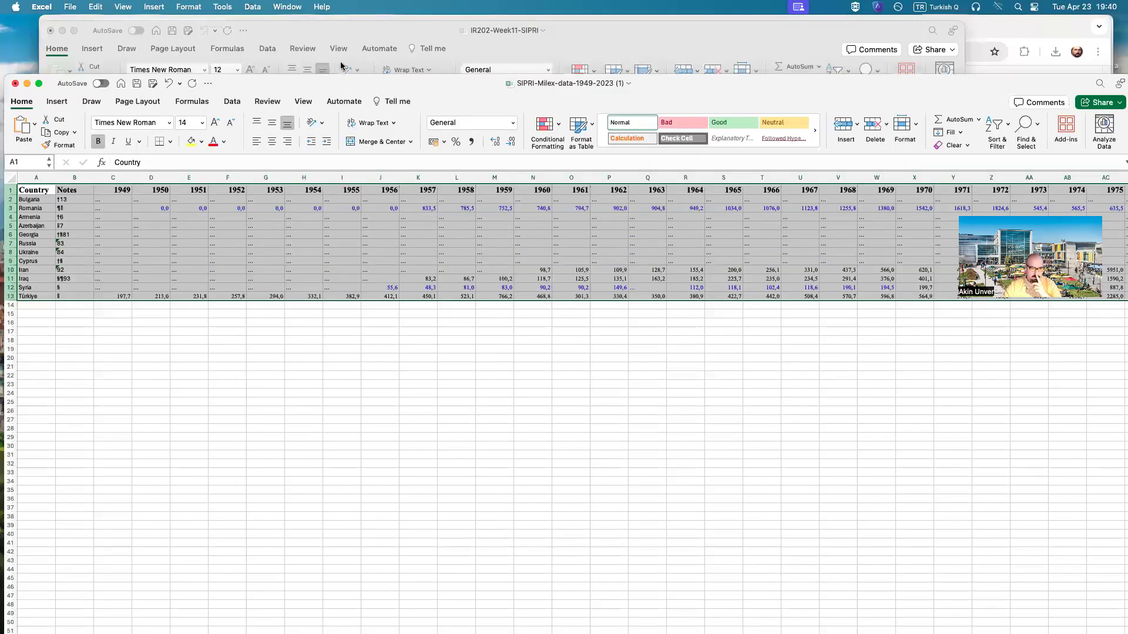
{"action": "left_click", "coordinate": [327, 30]}
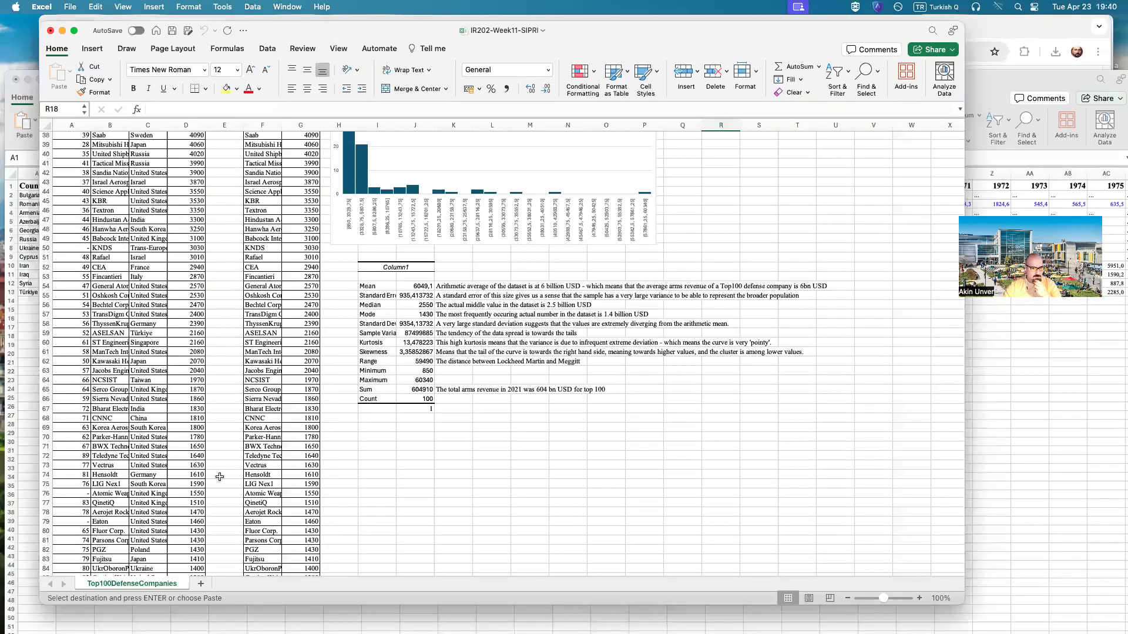
{"action": "scroll", "coordinate": [219, 477], "scroll_direction": "up", "scroll_amount": 12}
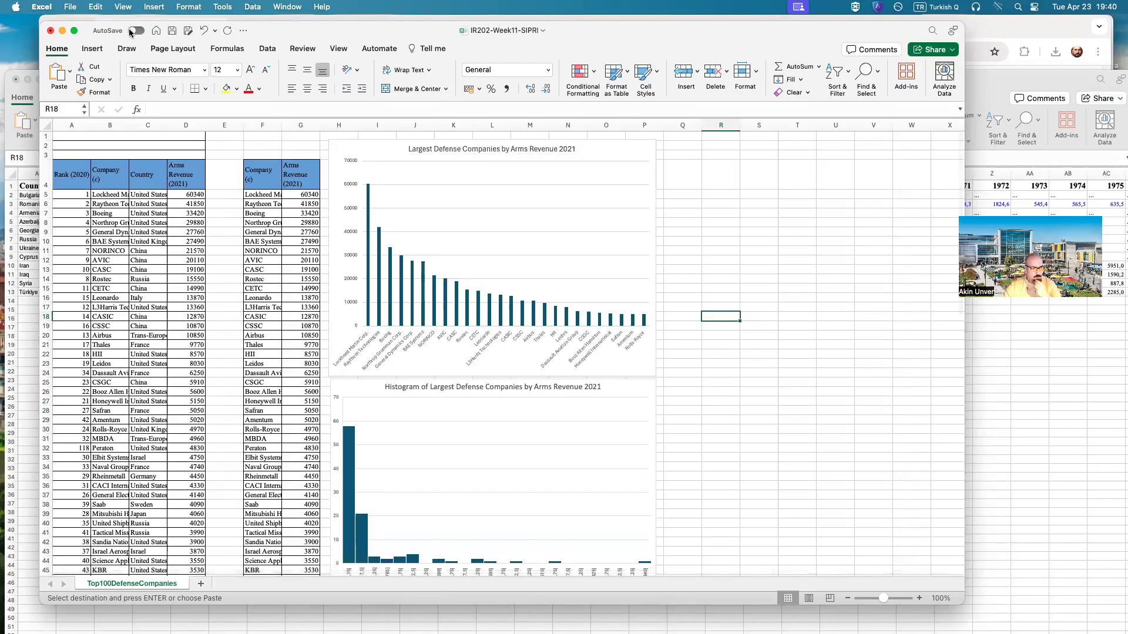
{"action": "left_click", "coordinate": [172, 30]}
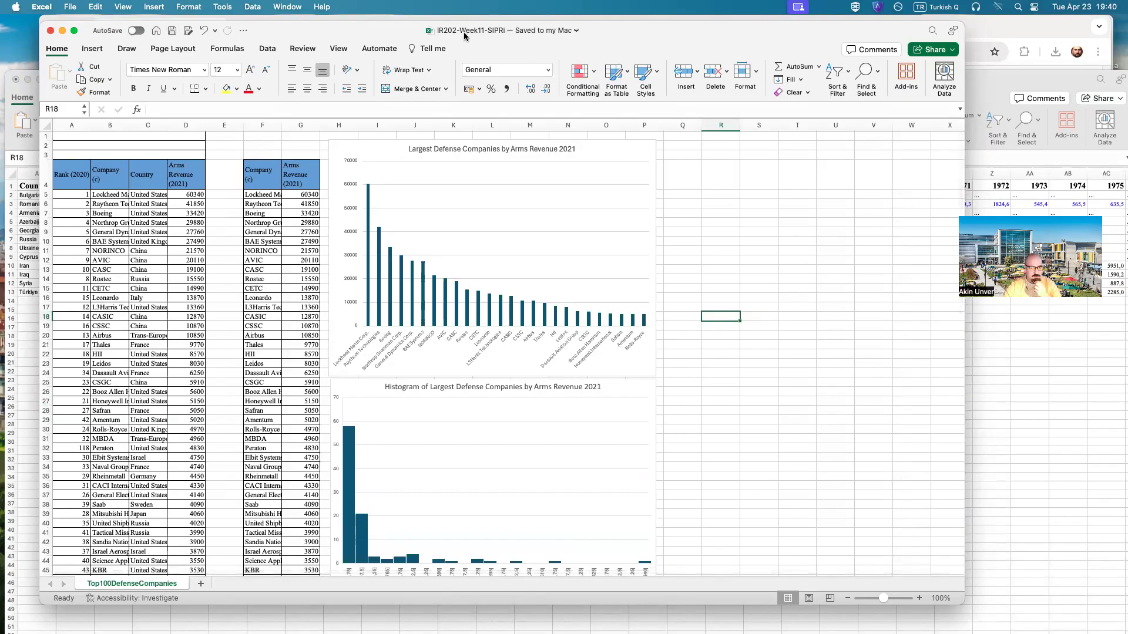
- Add a new sheet to the IR202-Week11-SIPRI workbook and try to paste the country rows at cell A1
{"action": "left_click", "coordinate": [201, 585]}
{"action": "right_click", "coordinate": [72, 138]}
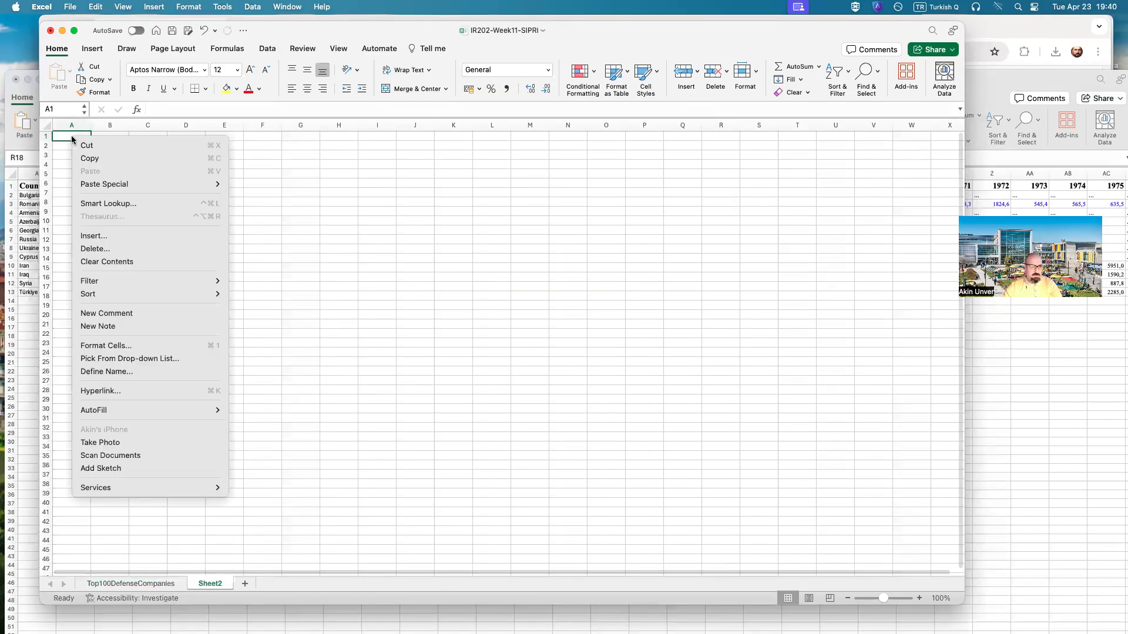
{"action": "mouse_move", "coordinate": [116, 185]}
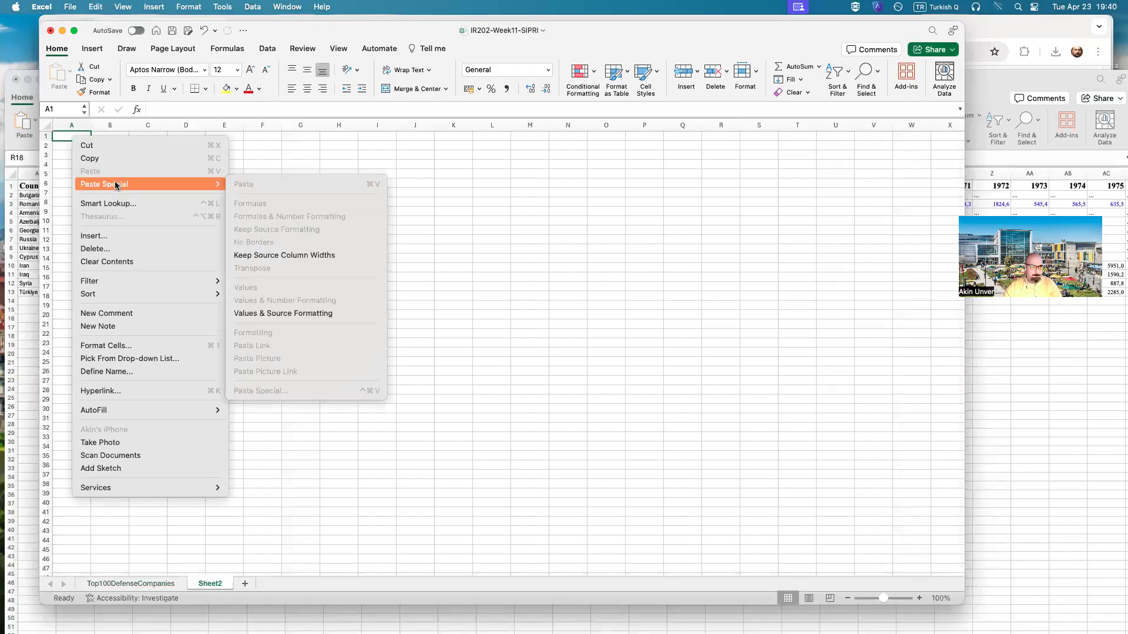
{"action": "left_click", "coordinate": [65, 136]}
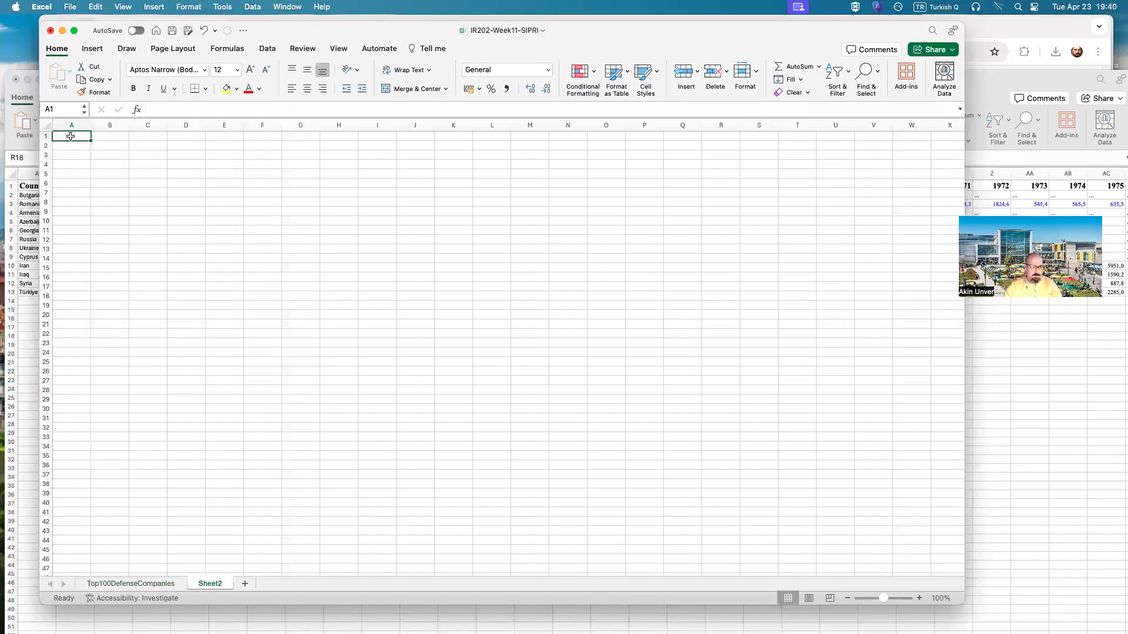
{"action": "right_click", "coordinate": [70, 136]}
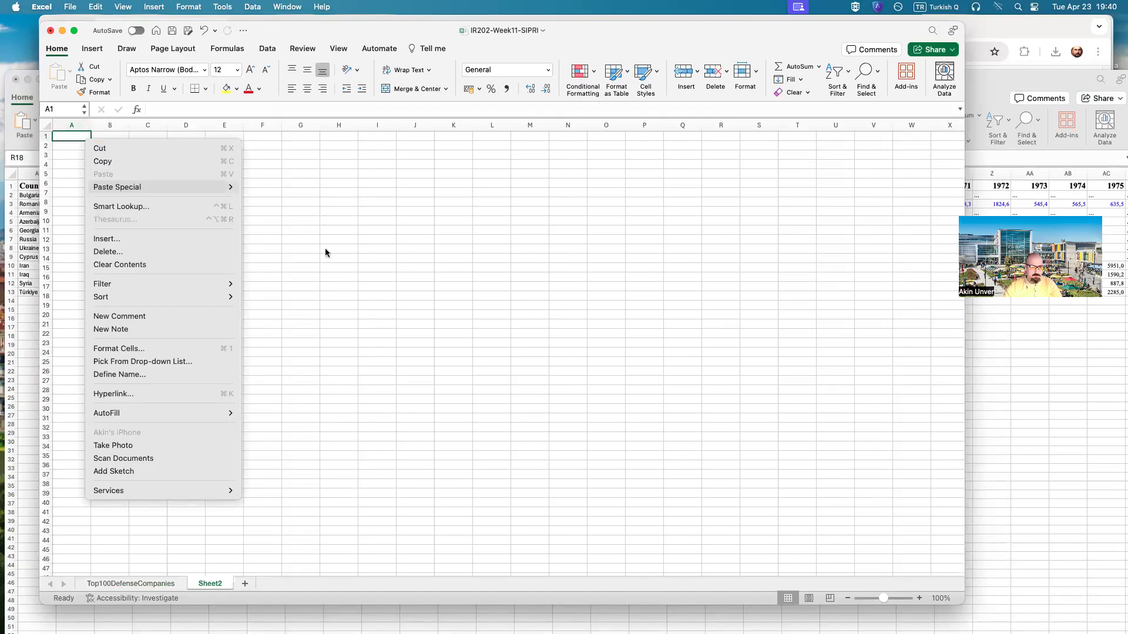
- Copy the heading and country rows from Sheet1 of the SIPRI-Milex workbook again and paste them at cell A1 of Sheet2 in IR202-Week11-SIPRI
{"action": "left_click", "coordinate": [25, 268]}
{"action": "right_click", "coordinate": [39, 217]}
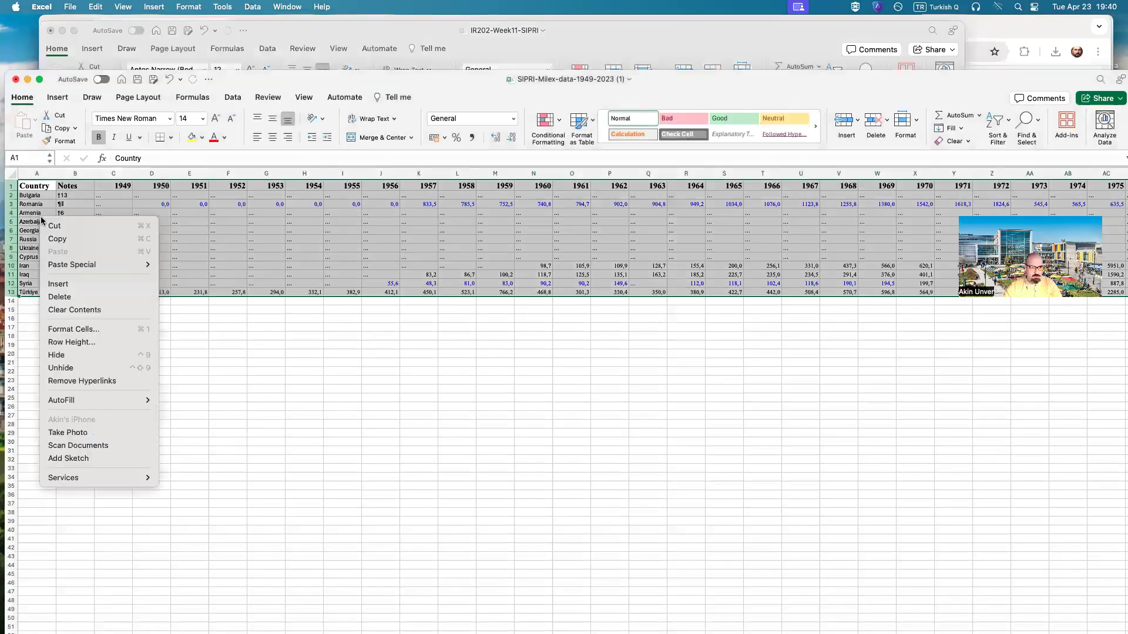
{"action": "left_click", "coordinate": [57, 232]}
{"action": "left_click", "coordinate": [275, 37]}
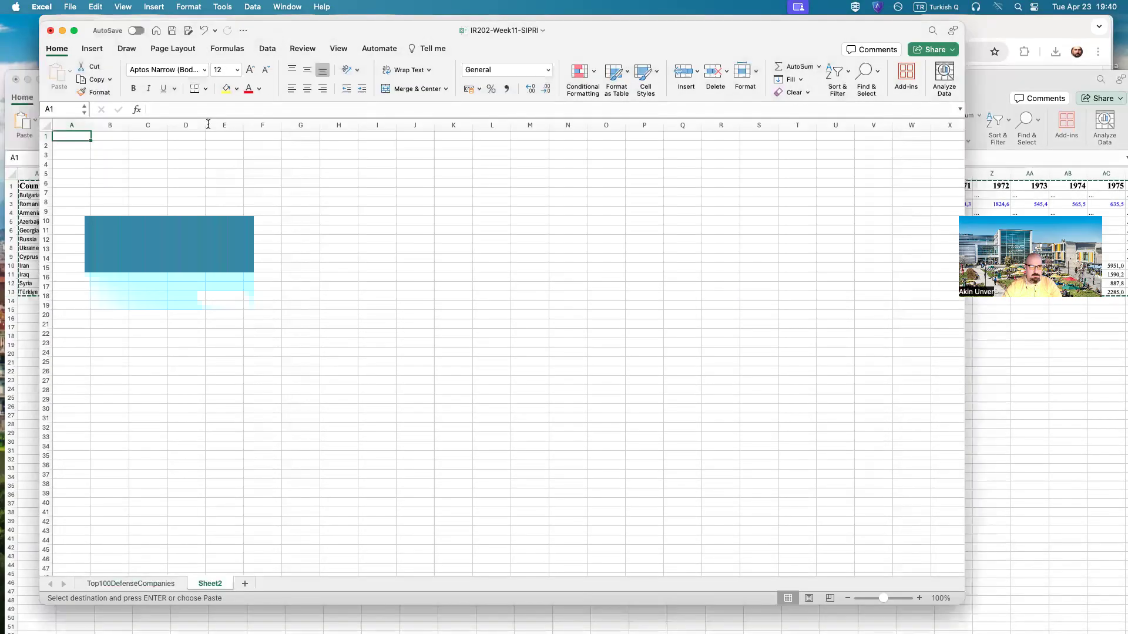
{"action": "right_click", "coordinate": [75, 138]}
{"action": "left_click", "coordinate": [100, 168]}
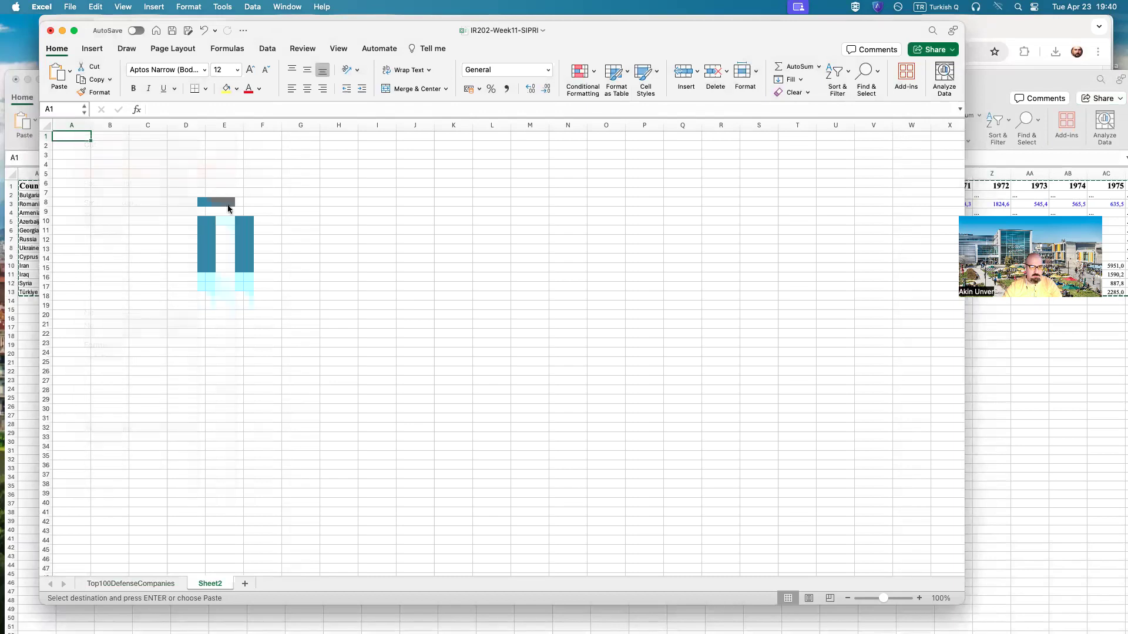
{"action": "left_click", "coordinate": [289, 408]}
- Return to the SIPRI-Milex workbook, place Sheet1 before the Footnotes sheet and open the Current US$ sheet
{"action": "left_click", "coordinate": [32, 462]}
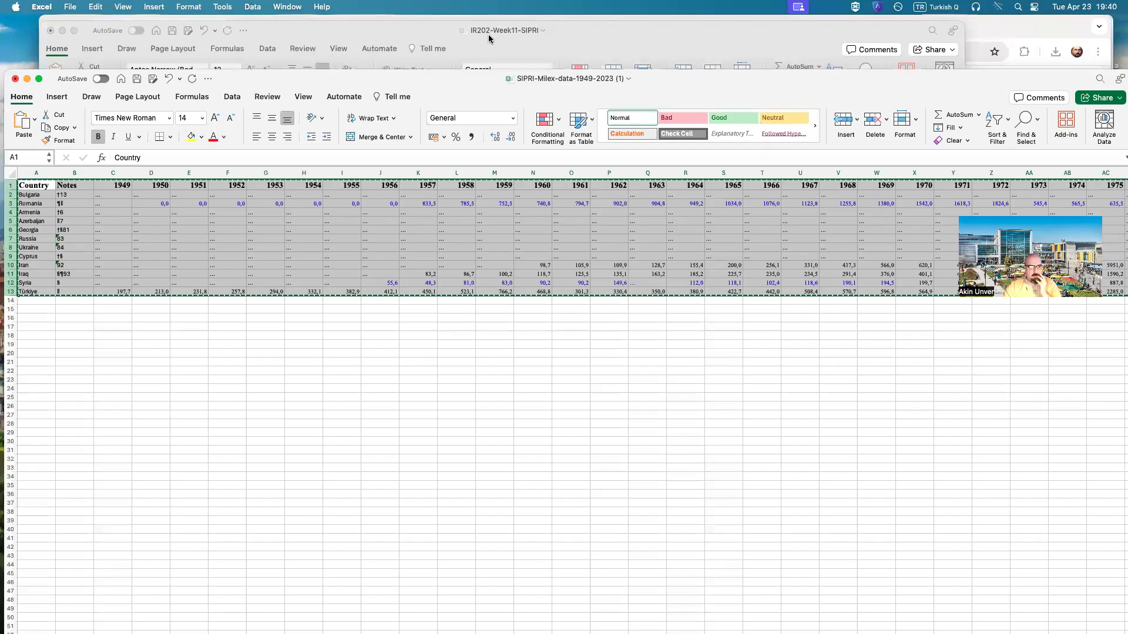
{"action": "left_click_drag", "start_coordinate": [489, 36], "coordinate": [490, 30]}
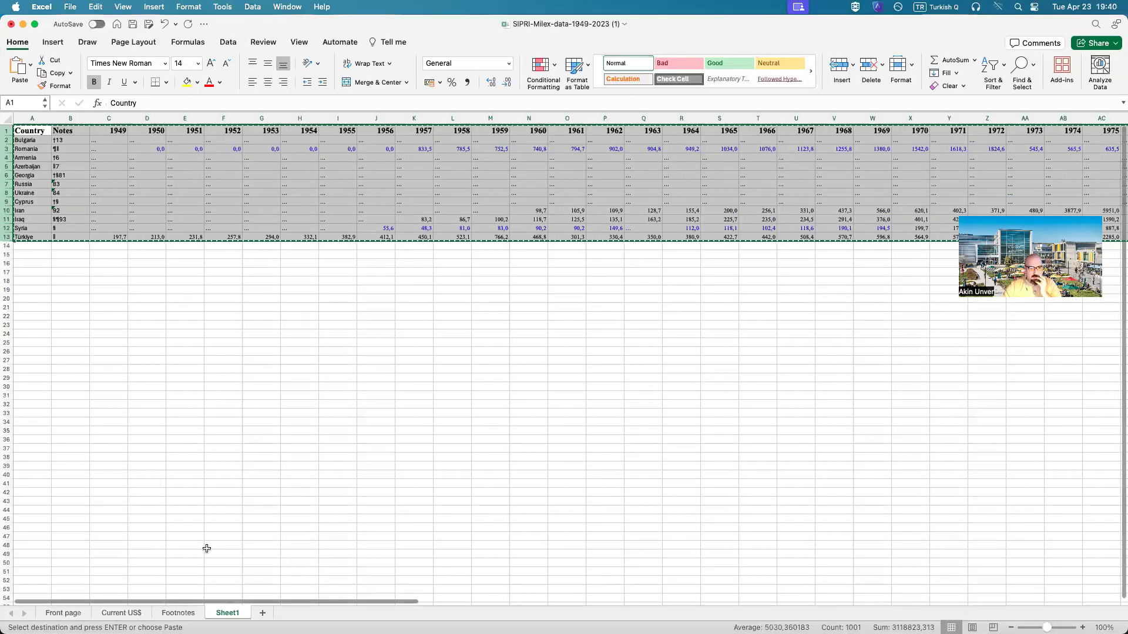
{"action": "left_click", "coordinate": [122, 613]}
{"action": "key", "text": "ctrl+Page_Down"}
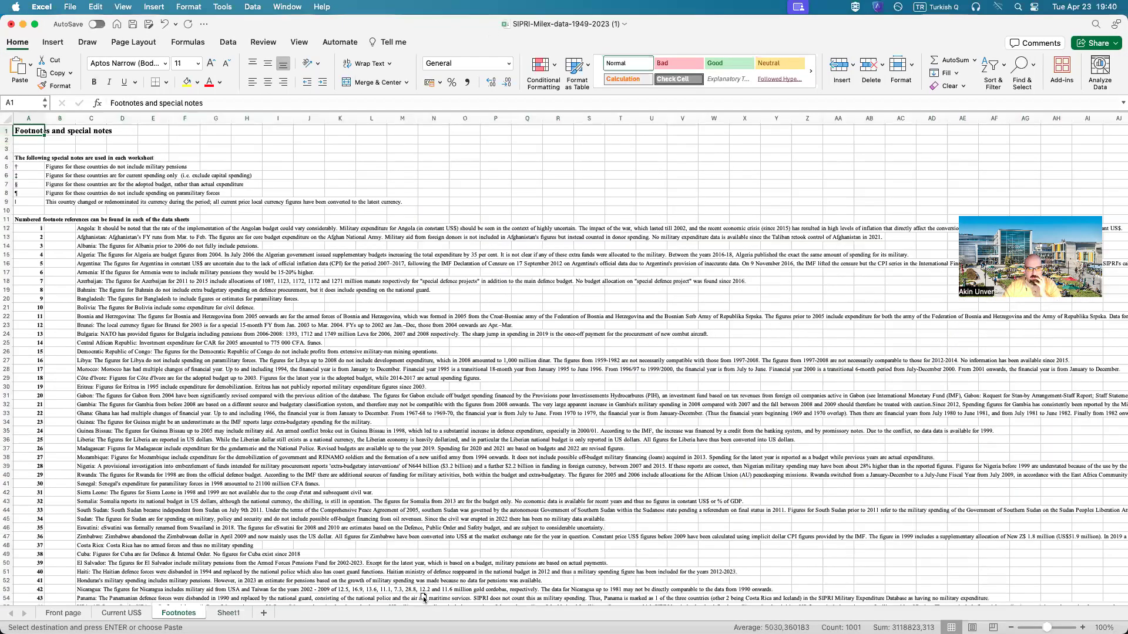
{"action": "left_click", "coordinate": [130, 613]}
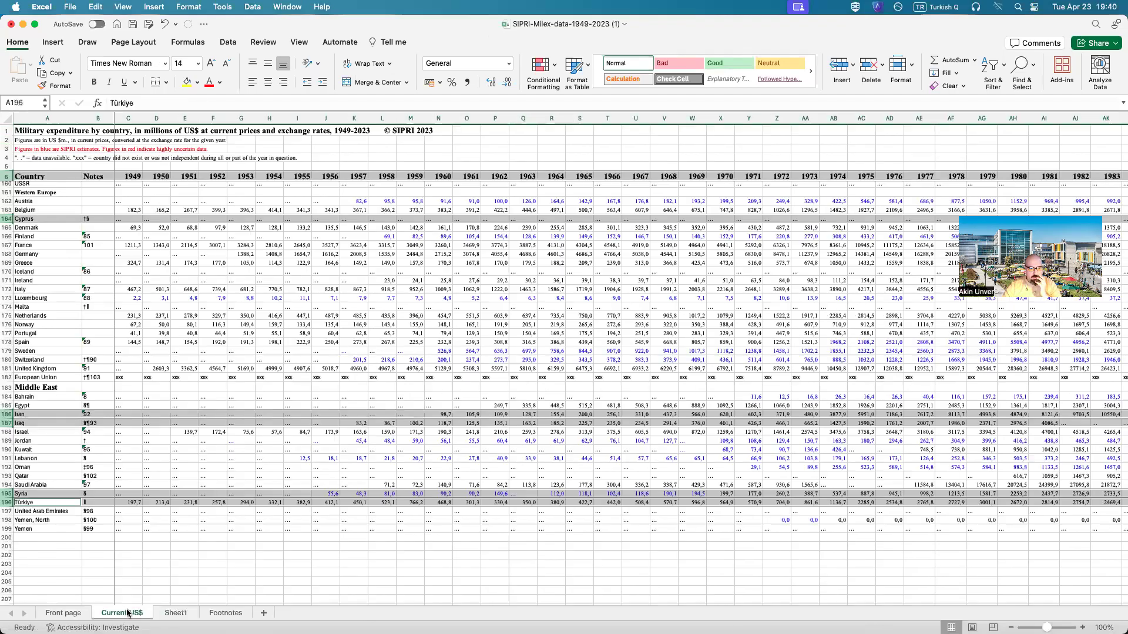
- Examine the year columns up to 2023 and the country rows on the Current US$ sheet
{"action": "scroll", "coordinate": [501, 600], "scroll_direction": "right", "scroll_amount": 10}
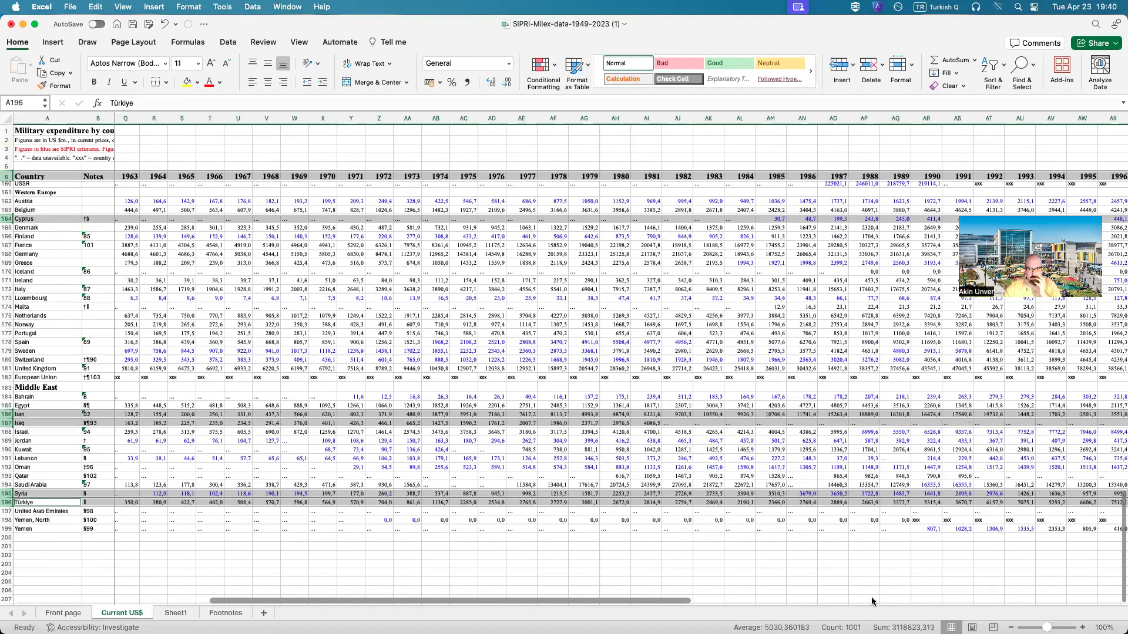
{"action": "scroll", "coordinate": [615, 615], "scroll_direction": "right", "scroll_amount": 10}
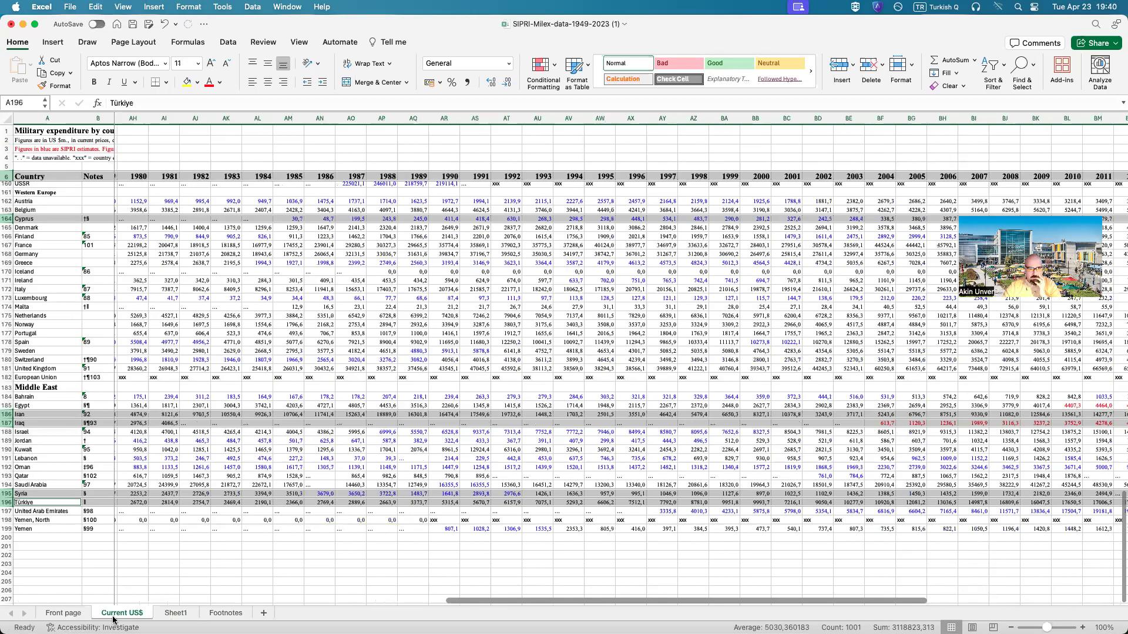
{"action": "scroll", "coordinate": [793, 618], "scroll_direction": "right", "scroll_amount": 7}
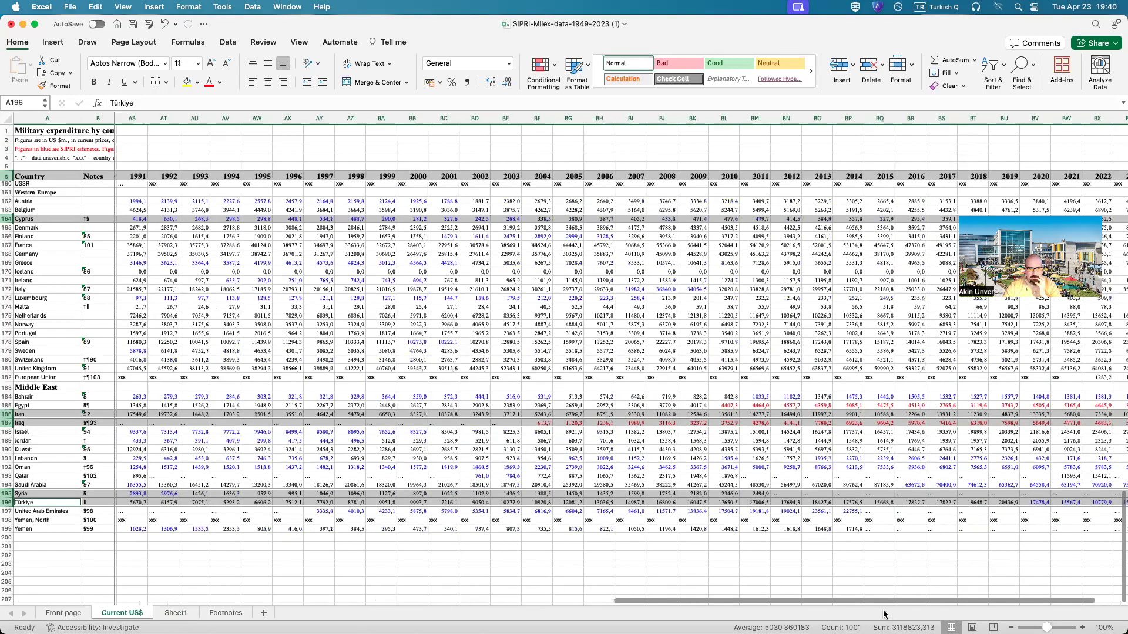
{"action": "scroll", "coordinate": [584, 590], "scroll_direction": "right", "scroll_amount": 1}
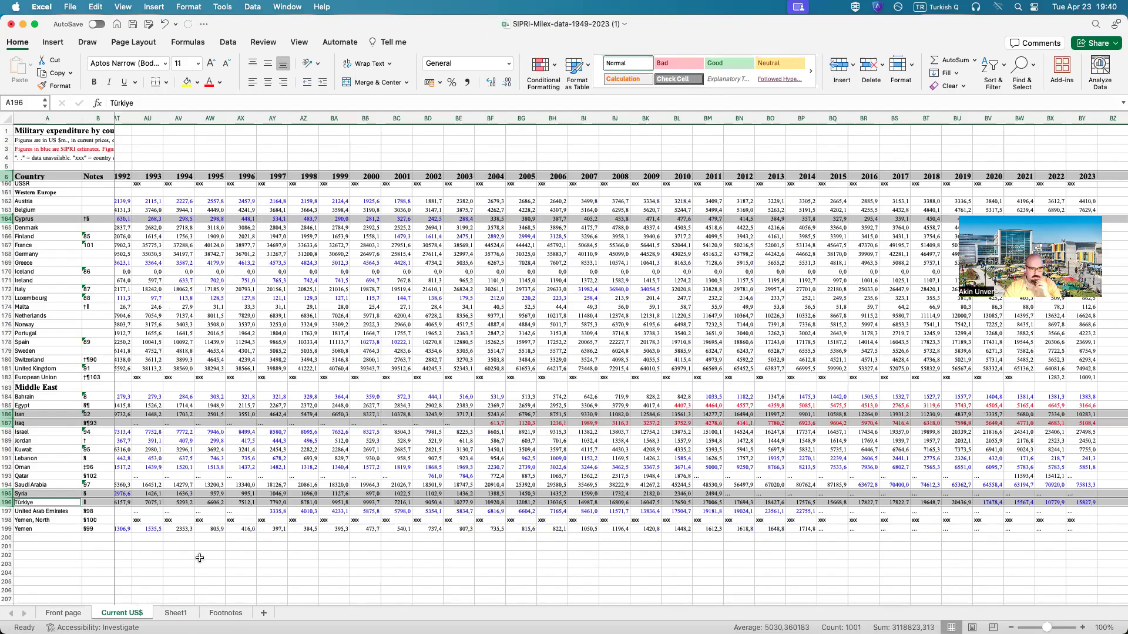
{"action": "scroll", "coordinate": [669, 602], "scroll_direction": "left", "scroll_amount": 5}
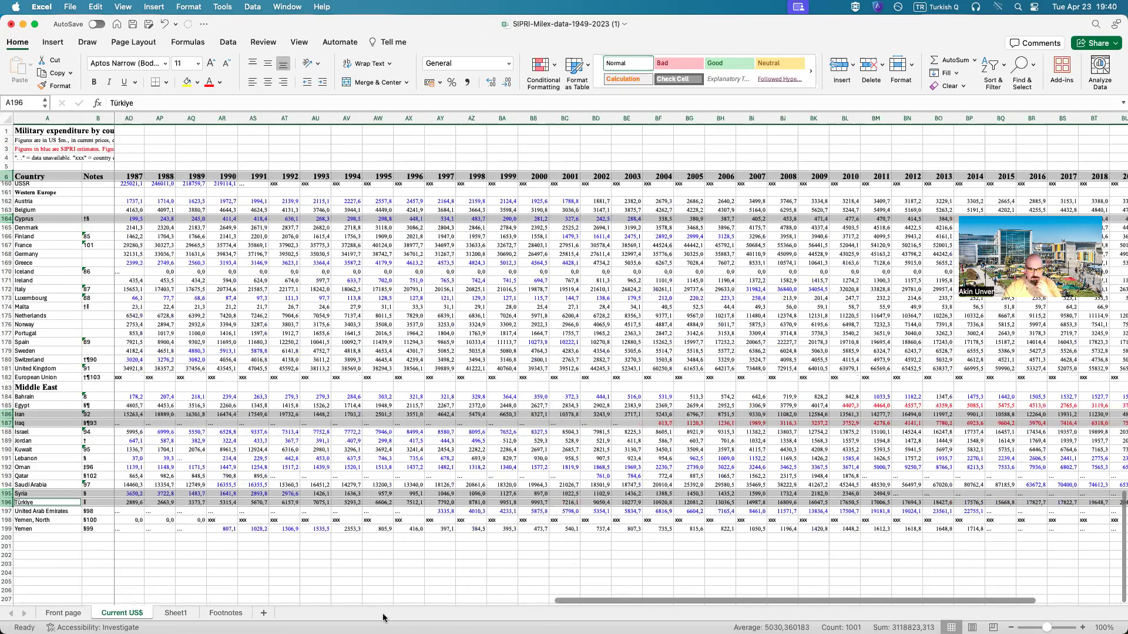
{"action": "scroll", "coordinate": [56, 529], "scroll_direction": "left", "scroll_amount": 15}
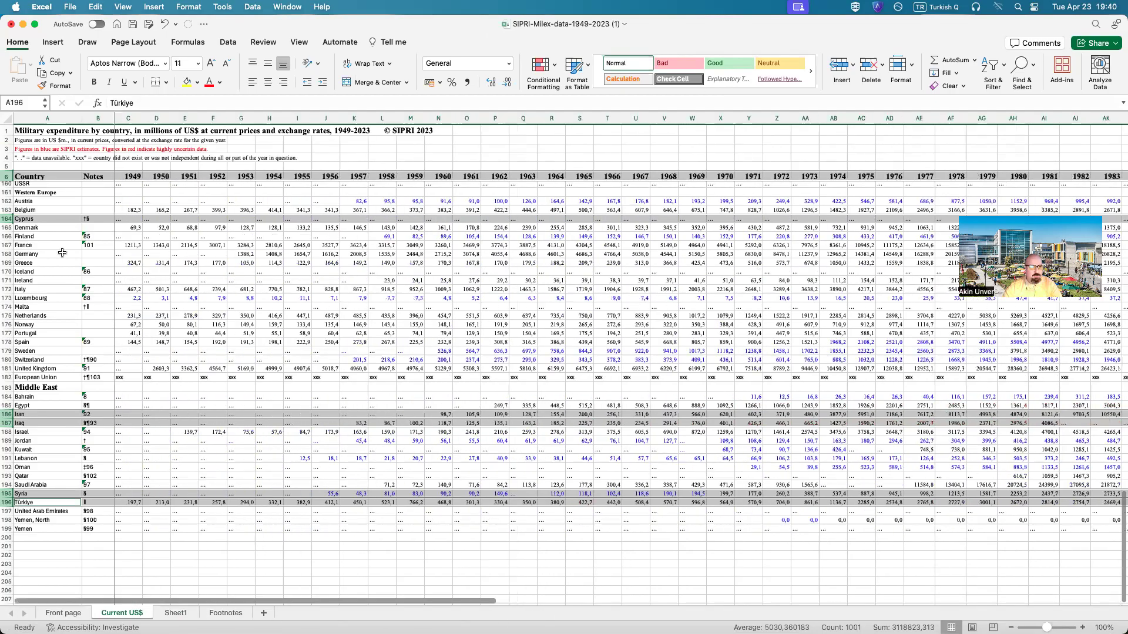
{"action": "scroll", "coordinate": [94, 264], "scroll_direction": "up", "scroll_amount": 20}
{"action": "scroll", "coordinate": [66, 208], "scroll_direction": "up", "scroll_amount": 4}
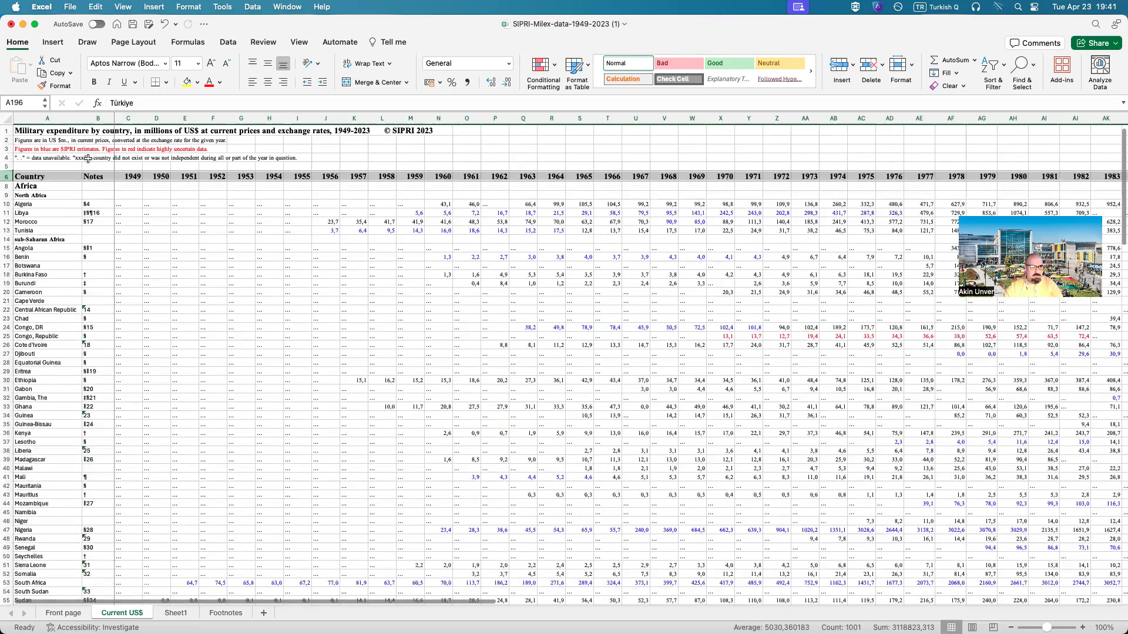
- Select the entire Country column A together with the 2023 column BY on the Current US$ sheet and copy both
{"action": "left_click", "coordinate": [59, 117]}
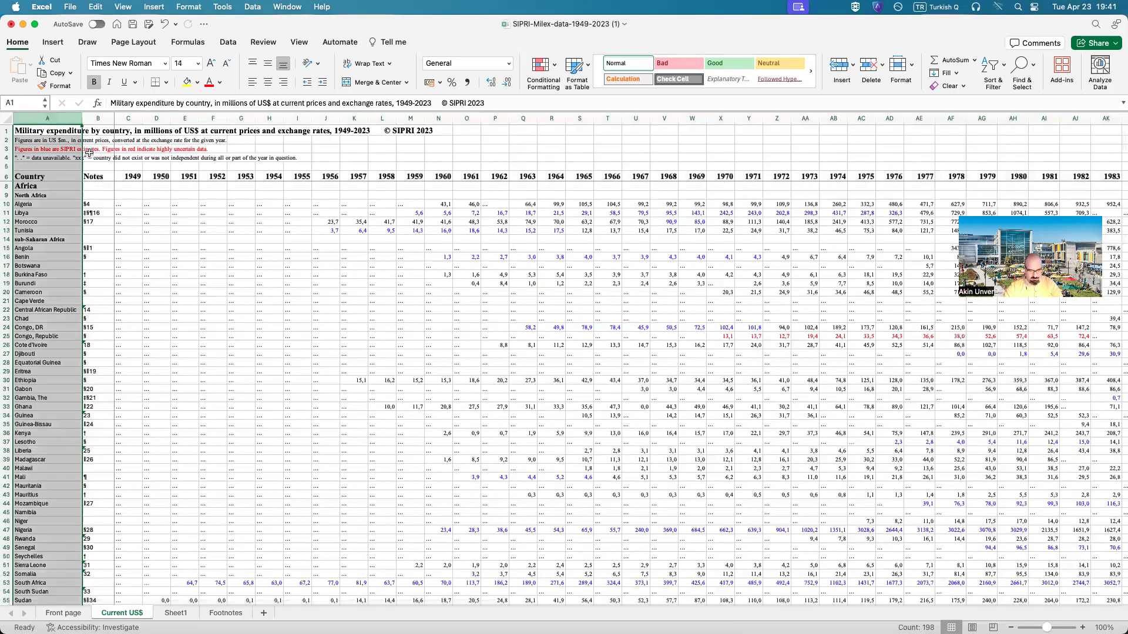
{"action": "left_click_drag", "start_coordinate": [268, 603], "coordinate": [855, 609]}
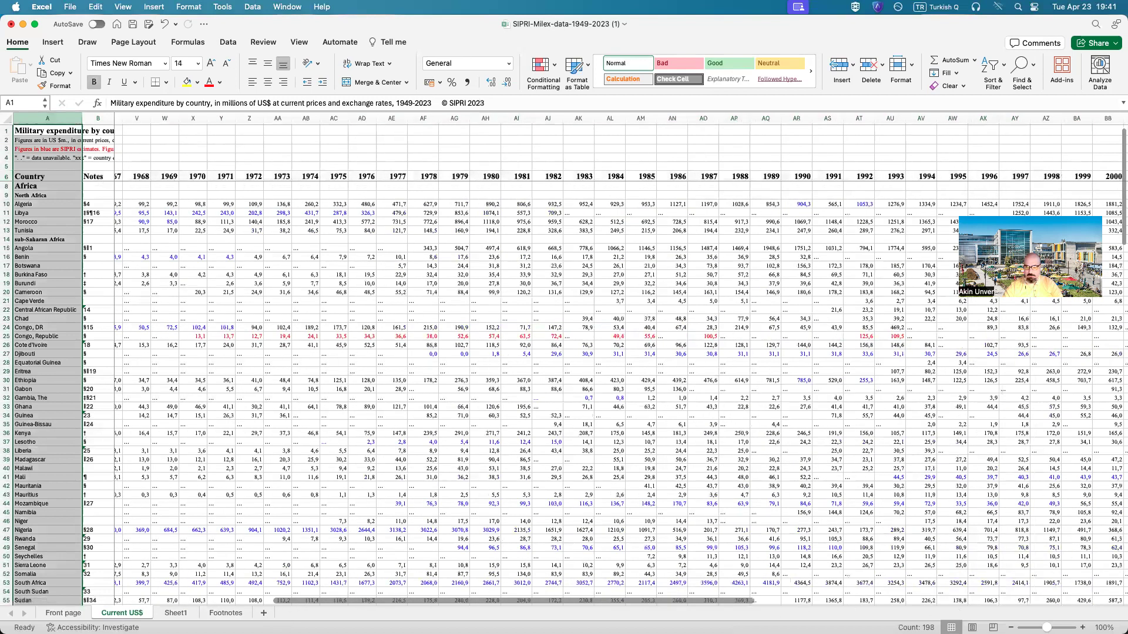
{"action": "scroll", "coordinate": [1030, 138], "scroll_direction": "right", "scroll_amount": 10}
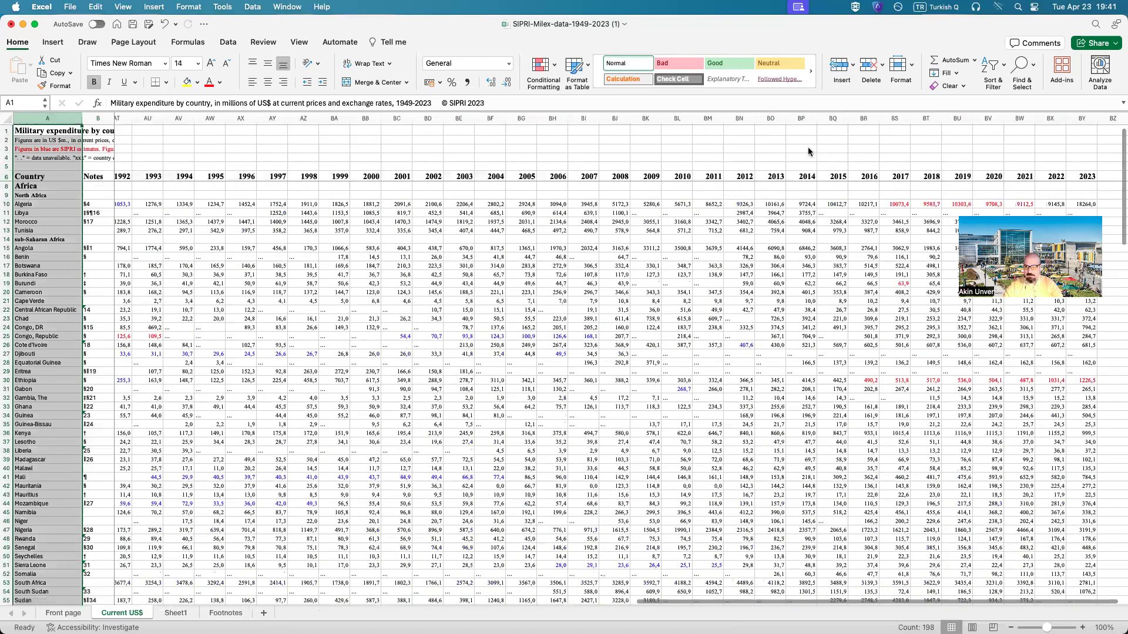
{"action": "left_click", "coordinate": [1080, 119], "text": "super"}
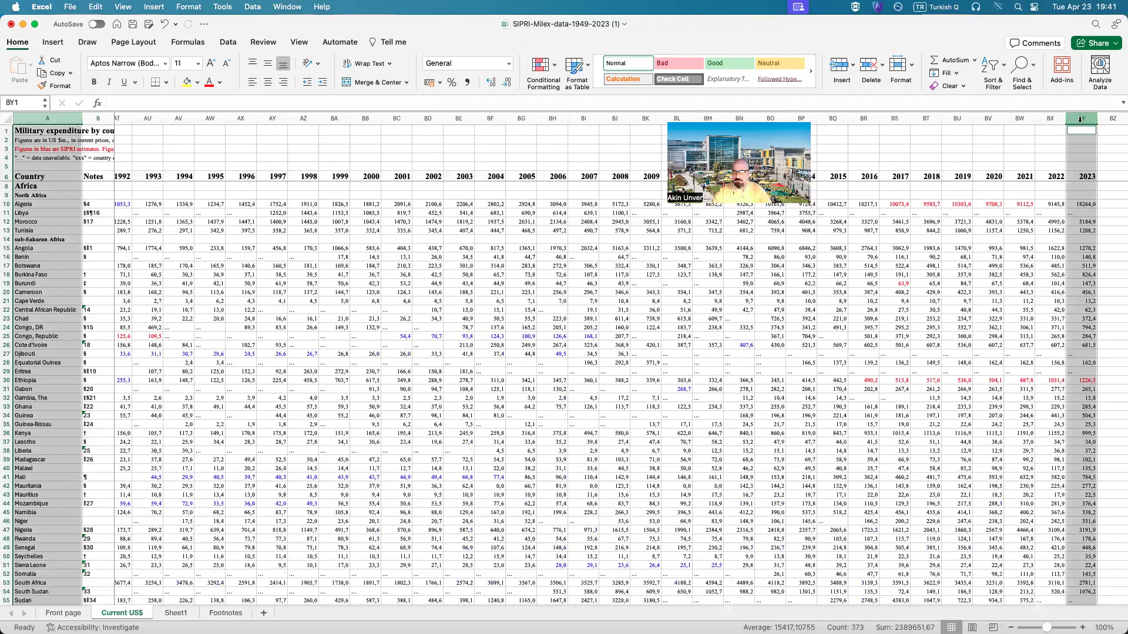
{"action": "right_click", "coordinate": [1080, 117]}
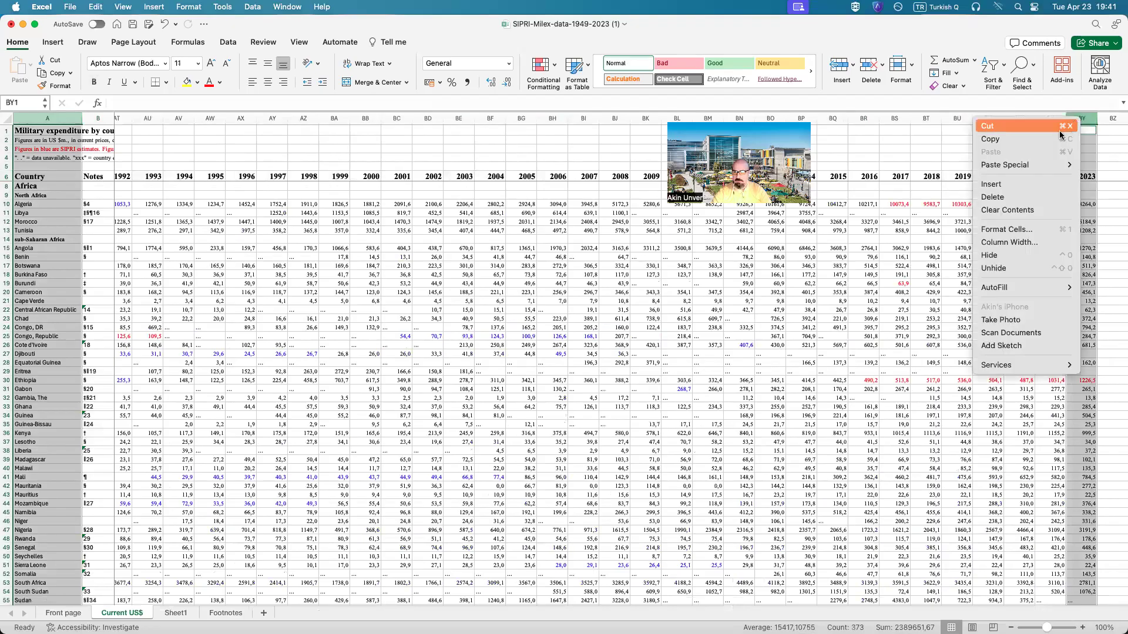
{"action": "left_click", "coordinate": [1051, 137]}
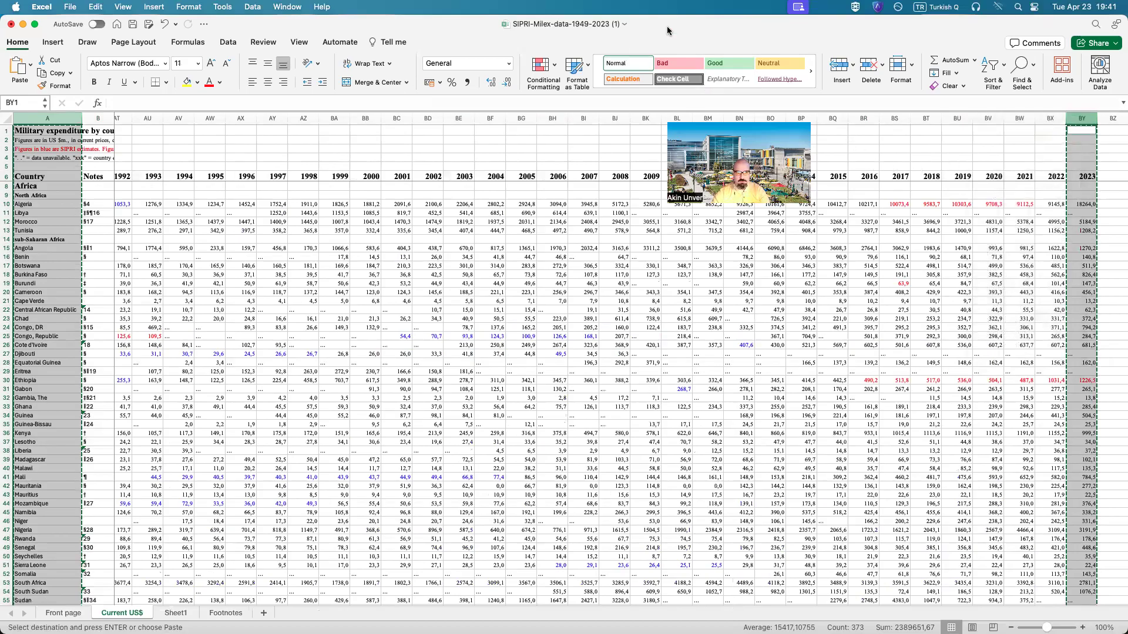
- Add another new sheet to the IR202-Week11-SIPRI workbook and paste the Country and 2023 columns at cell A1
{"action": "left_click", "coordinate": [23, 24]}
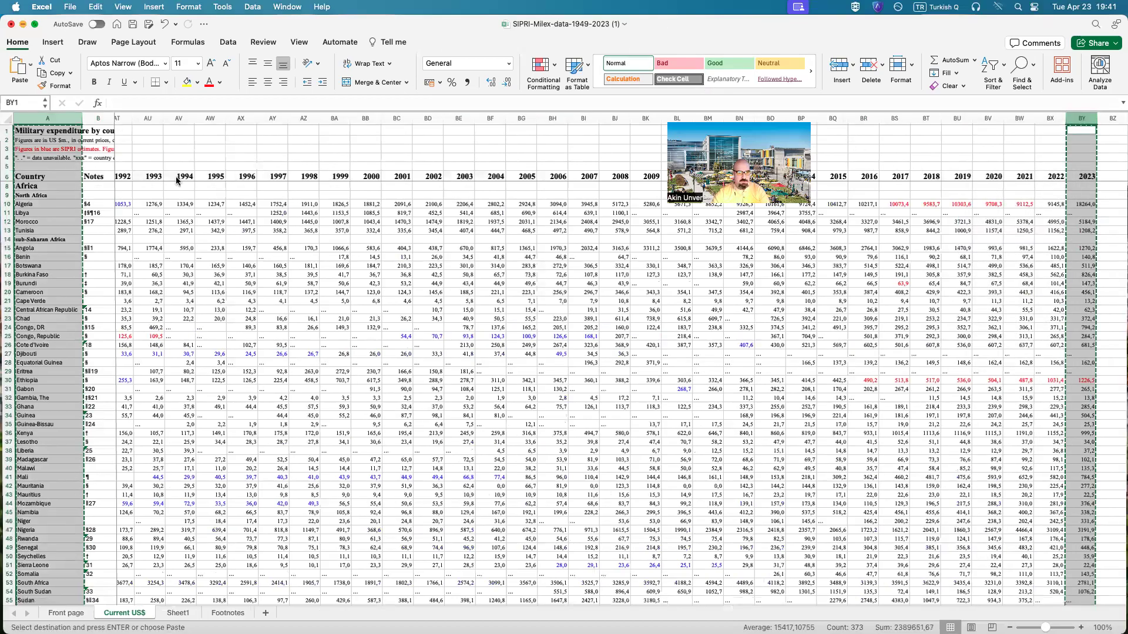
{"action": "left_click", "coordinate": [245, 584]}
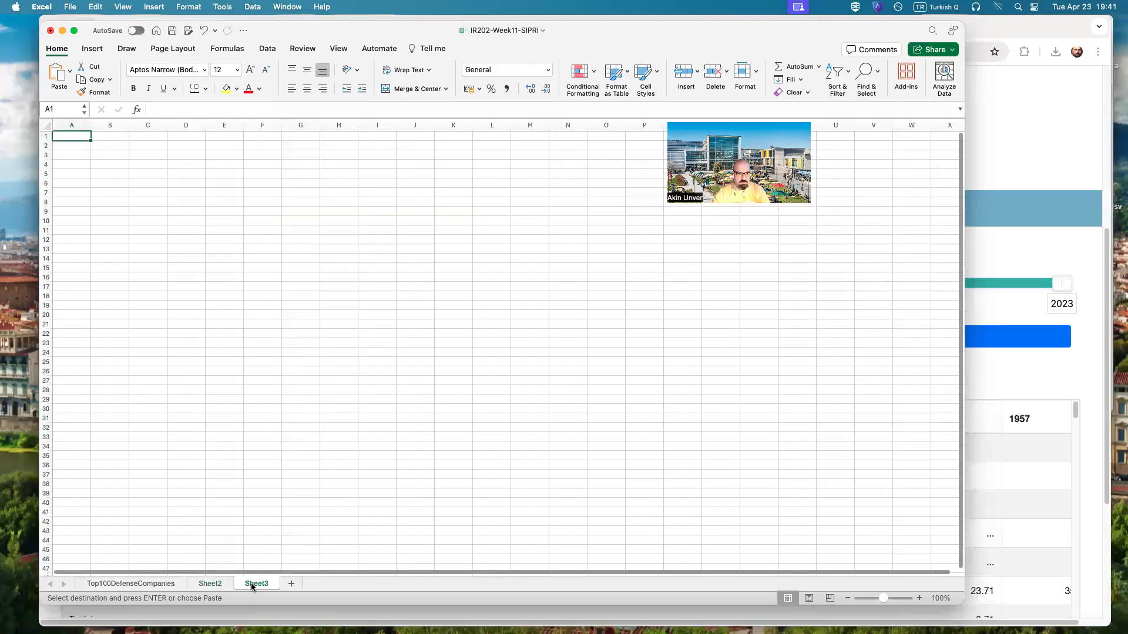
{"action": "right_click", "coordinate": [70, 139]}
{"action": "left_click", "coordinate": [103, 174]}
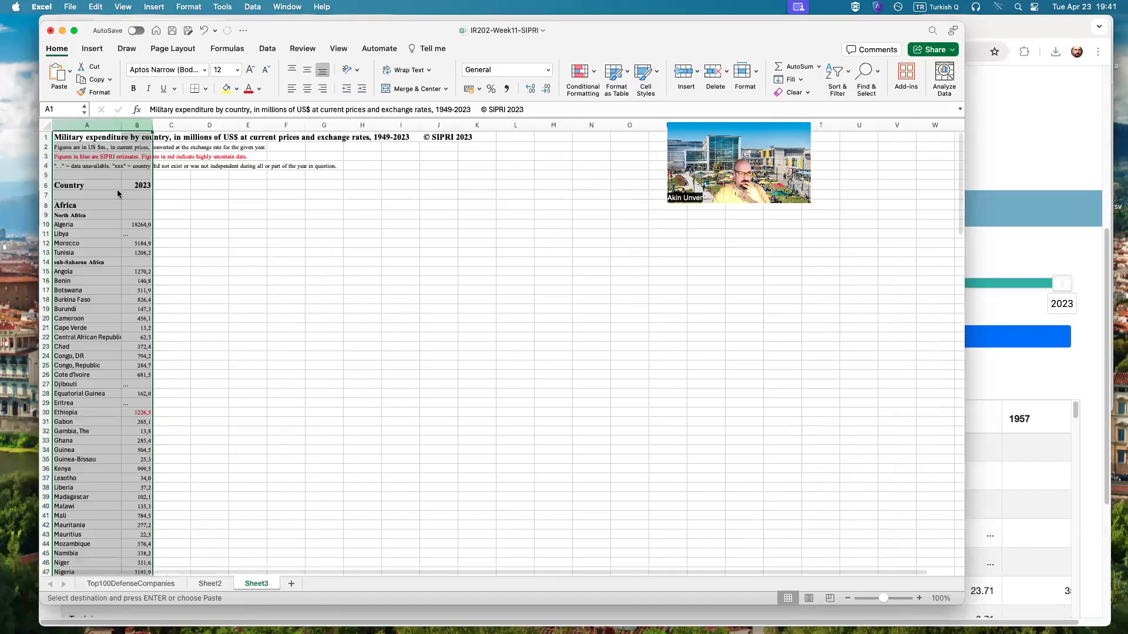
{"action": "left_click", "coordinate": [272, 272]}
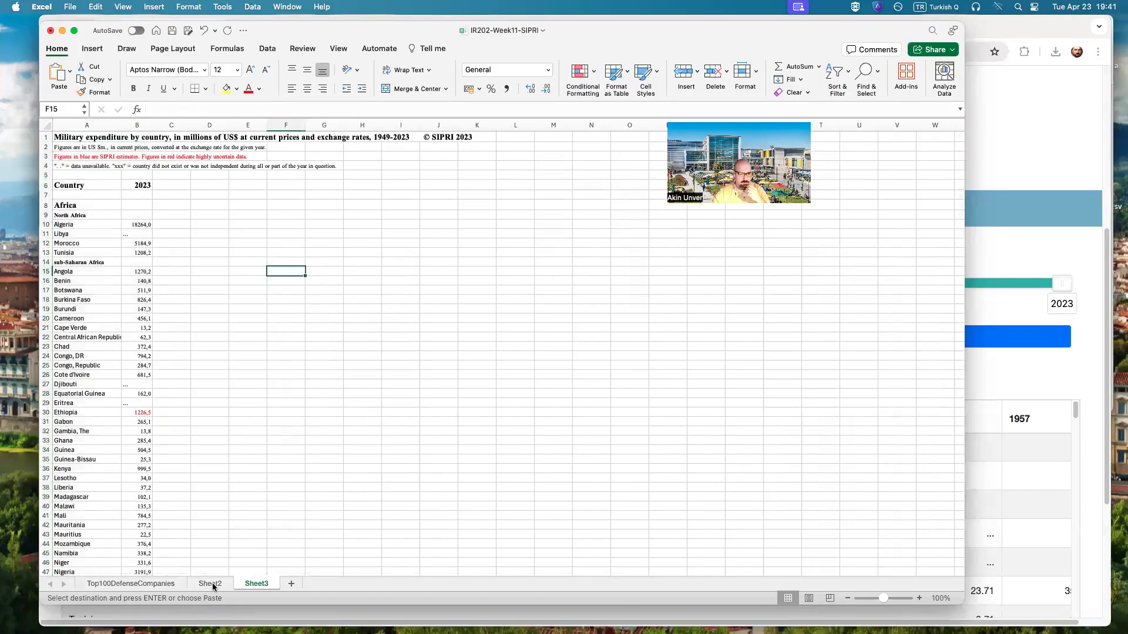
- Rename Sheet2, which holds the Türkiye and neighbouring country rows, as TurkeyNeighboursCorrelation
{"action": "left_click", "coordinate": [210, 584]}
{"action": "right_click", "coordinate": [213, 585]}
{"action": "left_click", "coordinate": [255, 423]}
{"action": "type", "text": "TurkeyNeighbours"}
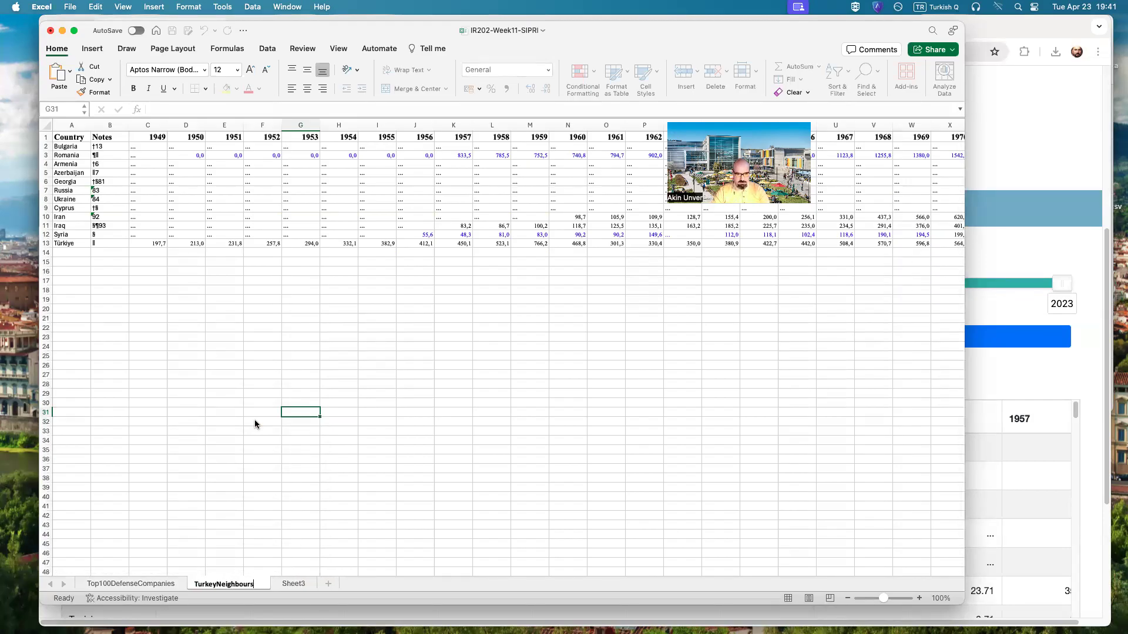
{"action": "type", "text": "Correlation"}
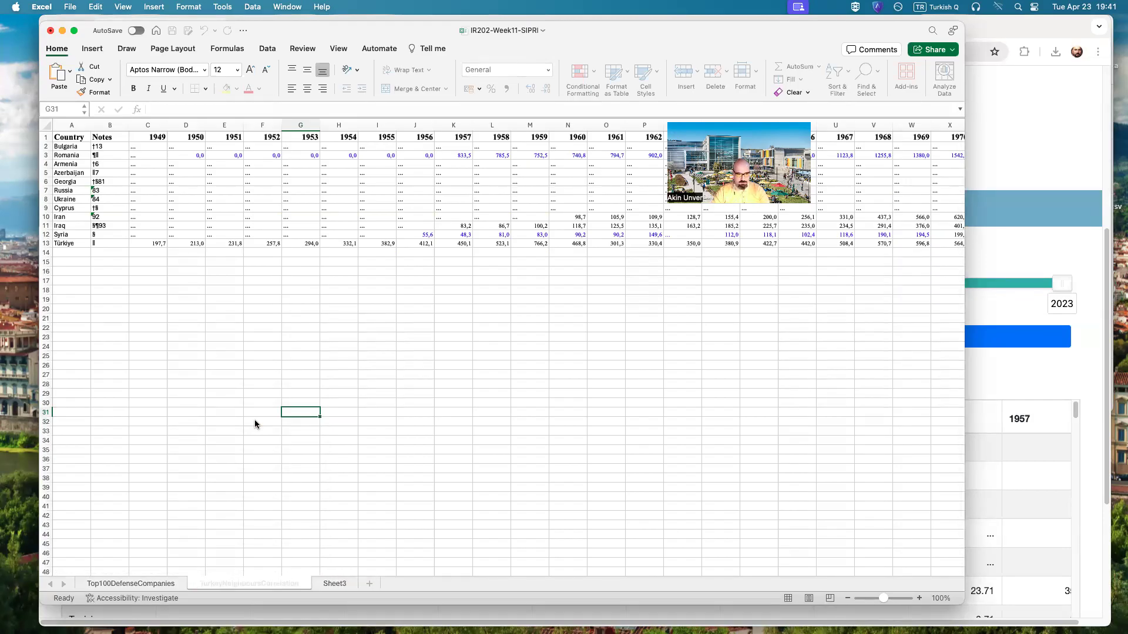
{"action": "key", "text": "Return"}
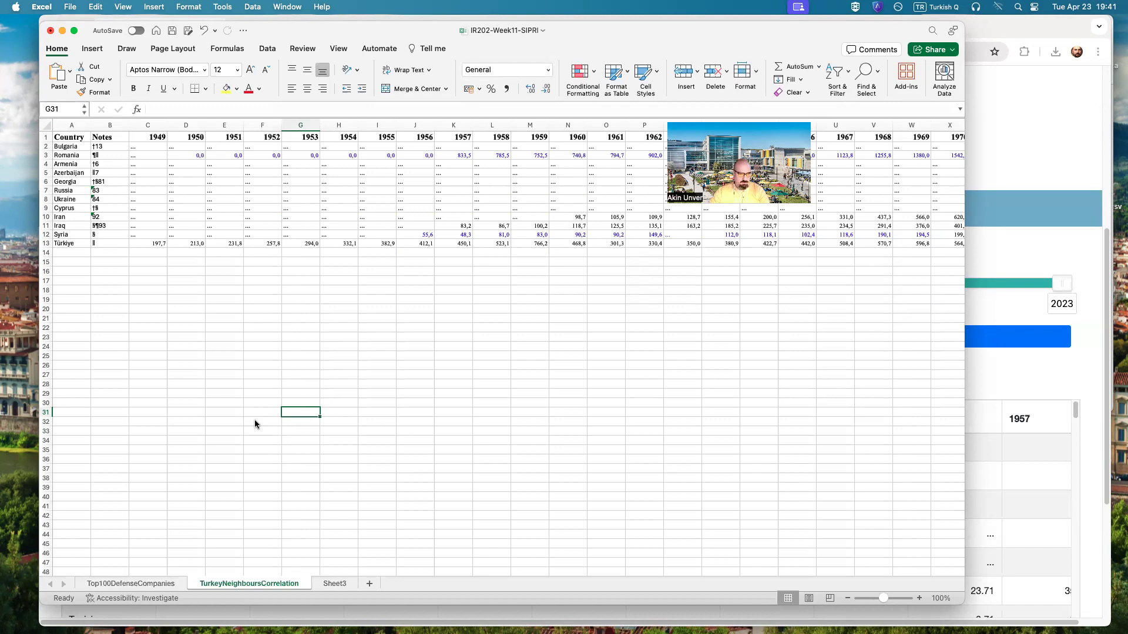
- Rename Sheet3, which holds the 2023 spending figures by country, as 2023DefenseSpending
{"action": "left_click", "coordinate": [336, 585]}
{"action": "right_click", "coordinate": [335, 585]}
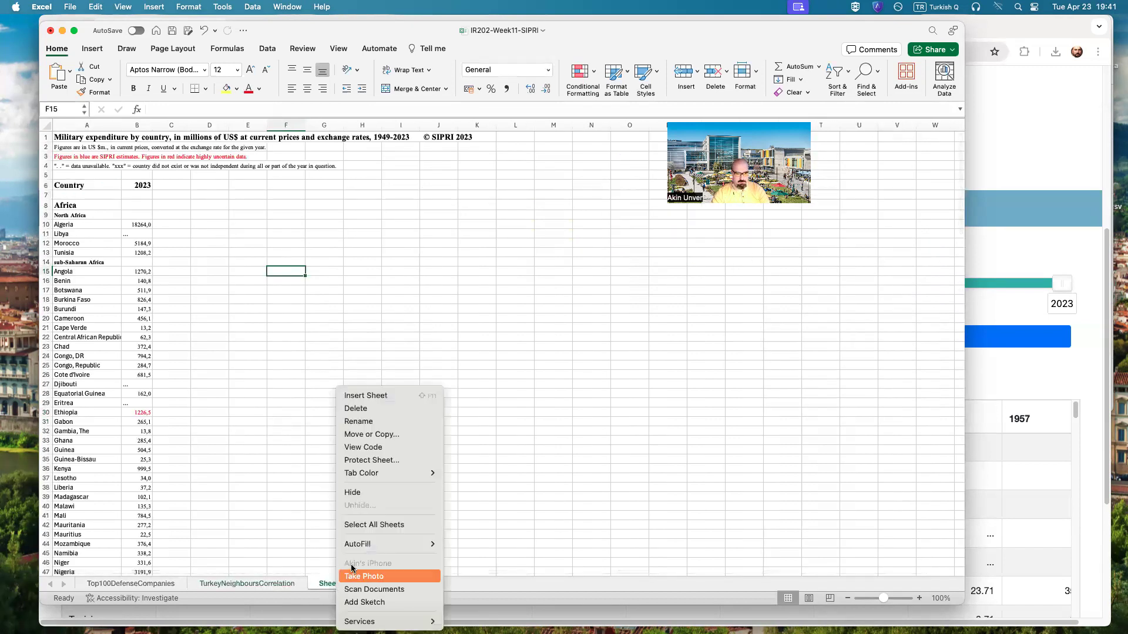
{"action": "left_click", "coordinate": [380, 422]}
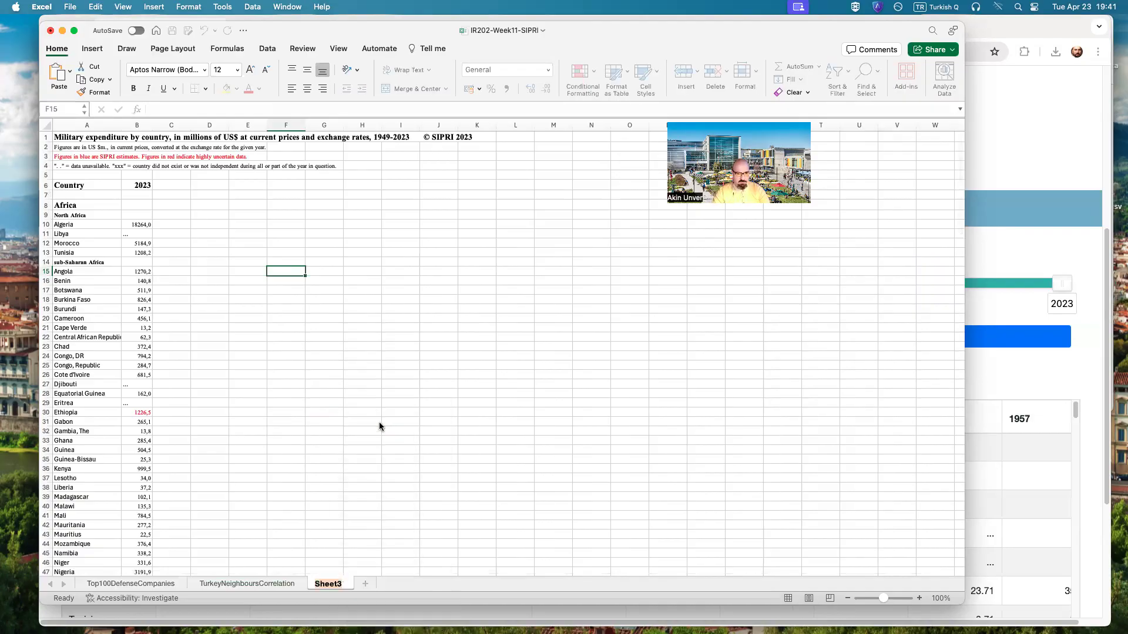
{"action": "type", "text": "2023DefenseSpr"}
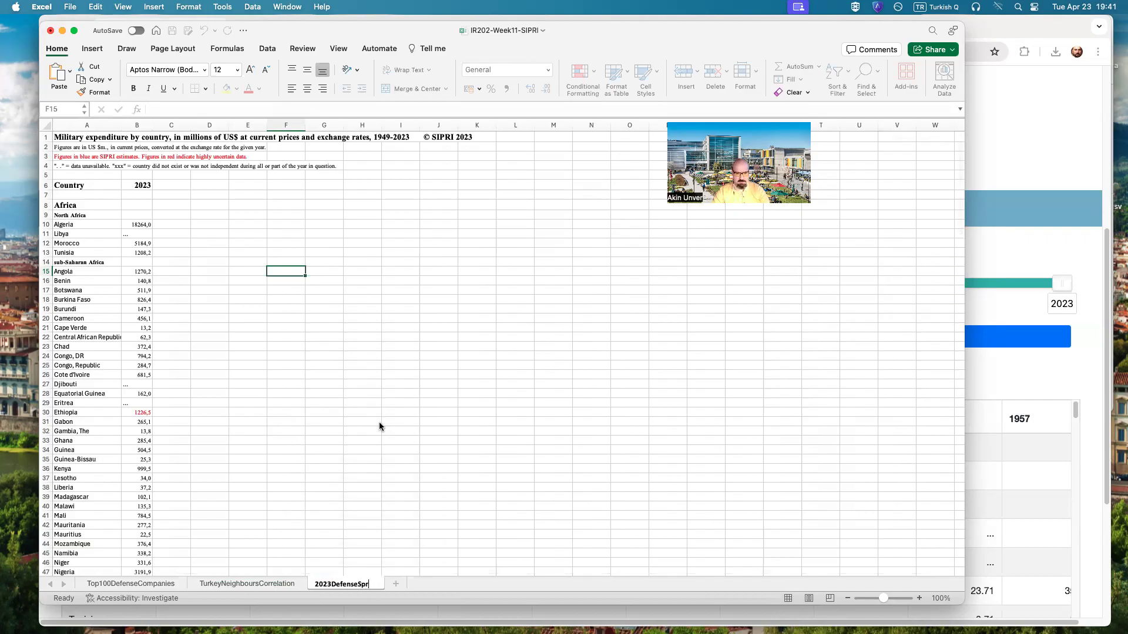
{"action": "type", "text": "nding"}
{"action": "key", "text": "Return"}
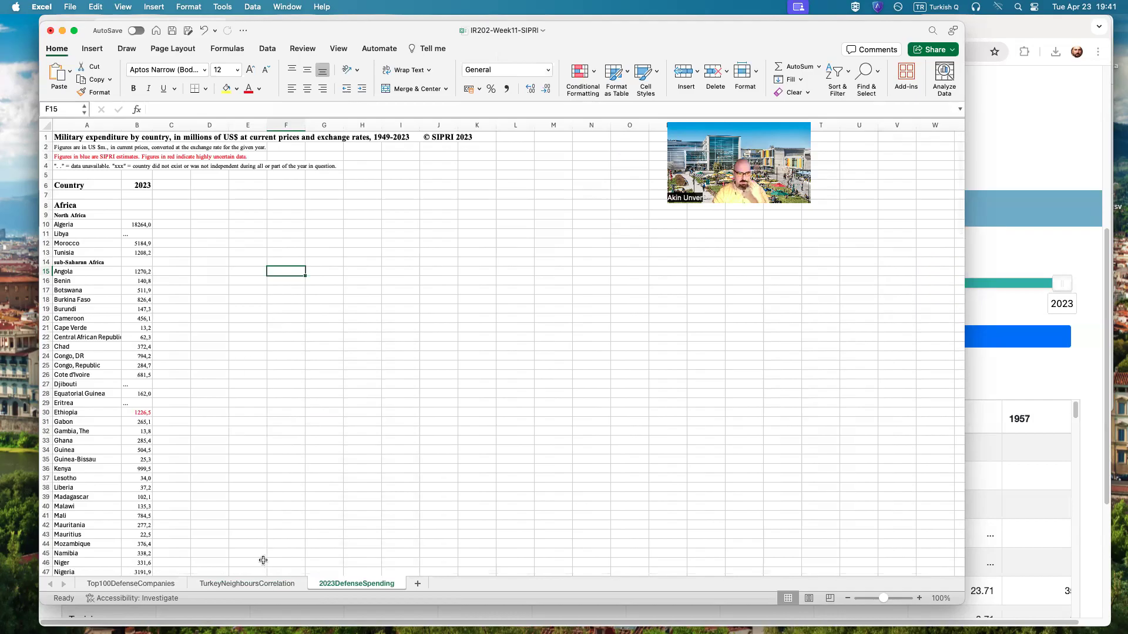
- Examine the year columns up to 2023 on the TurkeyNeighboursCorrelation sheet for missing values, particularly in the Iraq and Syria rows
{"action": "left_click", "coordinate": [256, 585]}
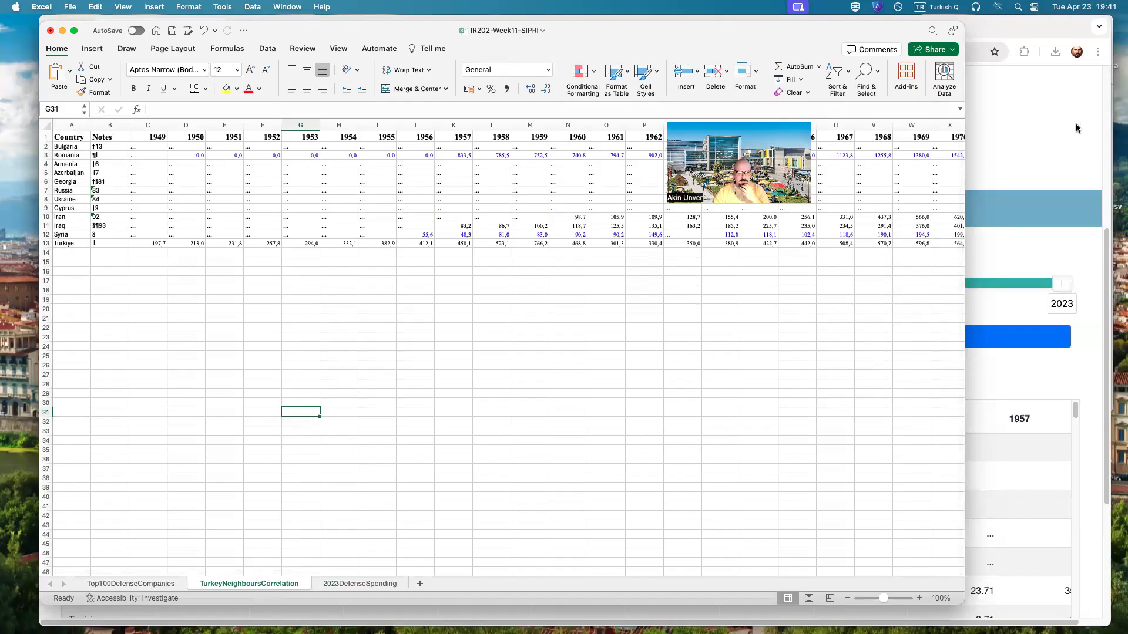
{"action": "left_click", "coordinate": [368, 343]}
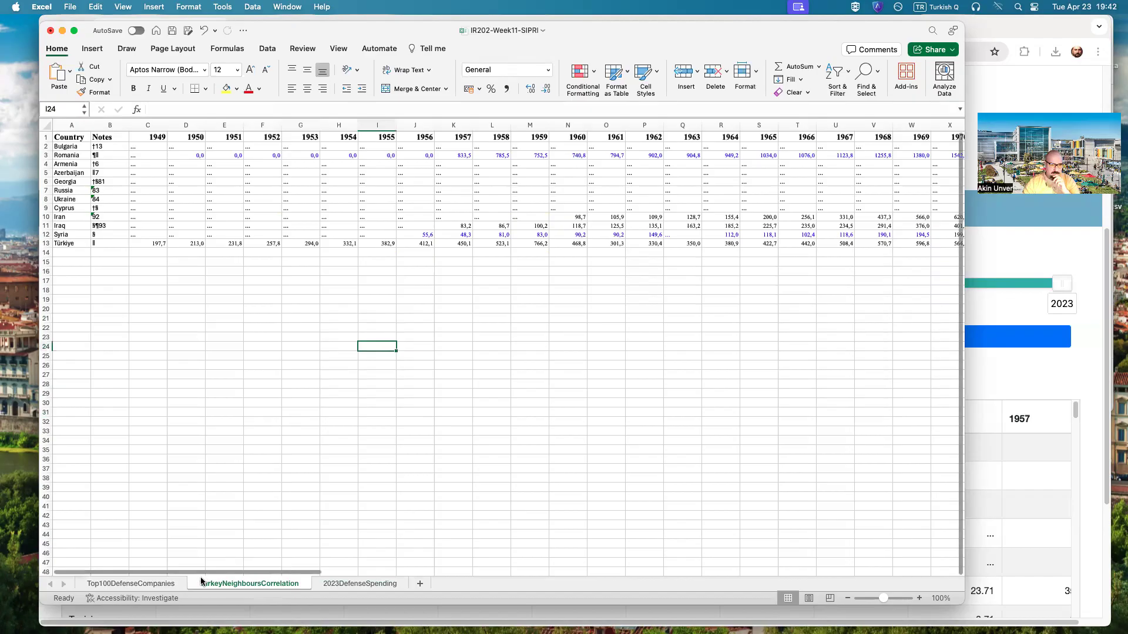
{"action": "left_click", "coordinate": [919, 598]}
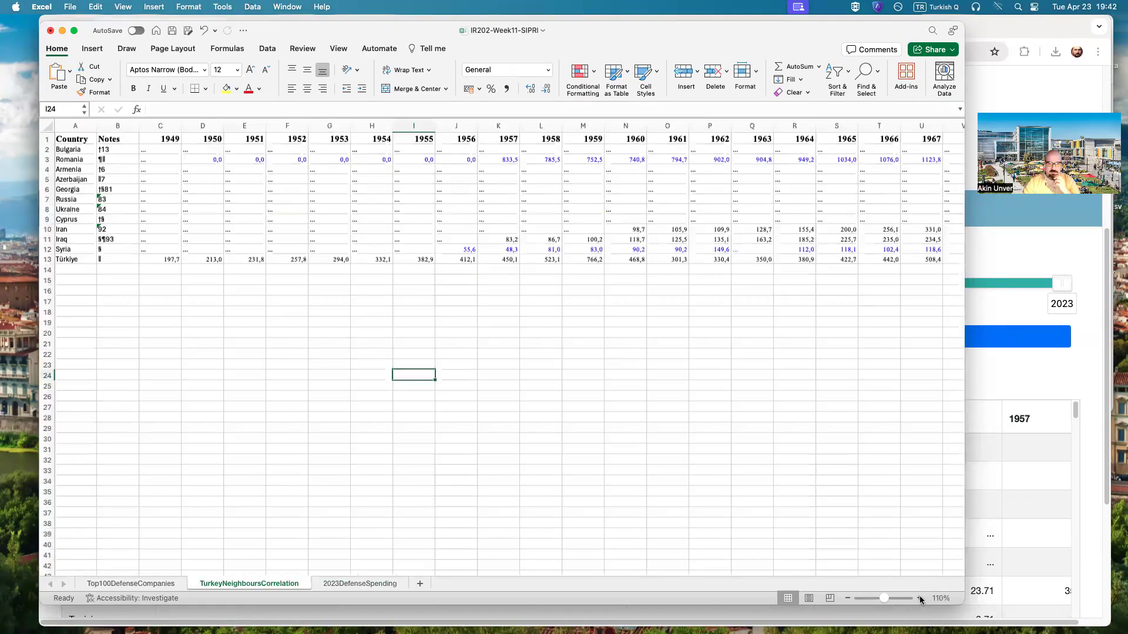
{"action": "left_click", "coordinate": [919, 598]}
{"action": "left_click", "coordinate": [919, 598]}
{"action": "left_click", "coordinate": [919, 598]}
{"action": "left_click_drag", "start_coordinate": [170, 571], "coordinate": [798, 570]}
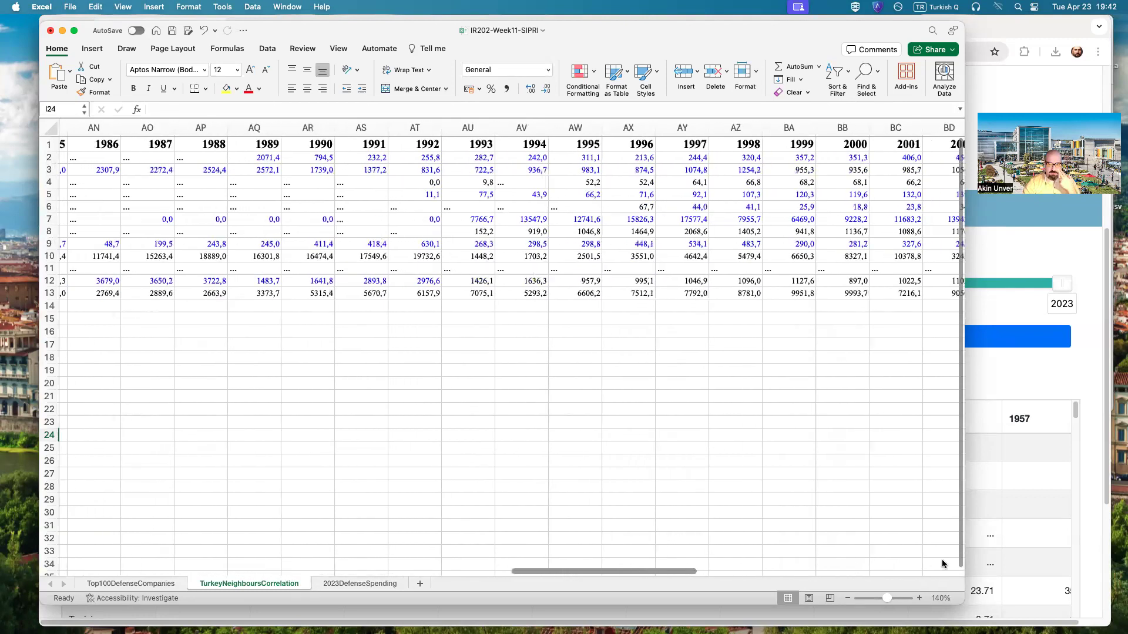
{"action": "scroll", "coordinate": [942, 563], "scroll_direction": "right", "scroll_amount": 10}
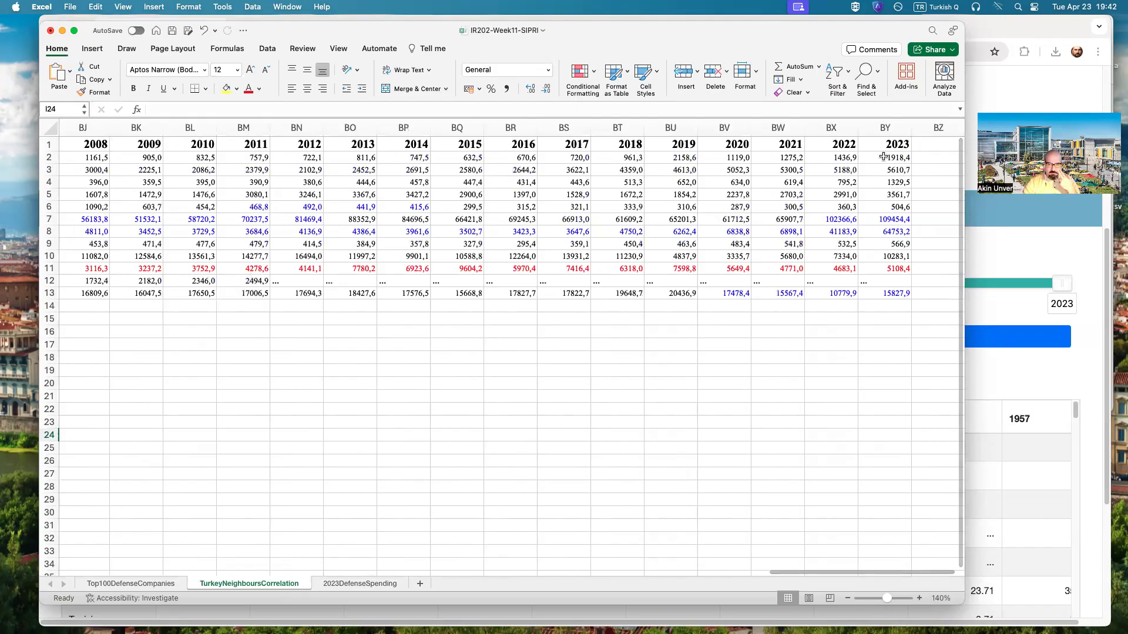
{"action": "mouse_move", "coordinate": [833, 571]}
{"action": "left_mouse_down"}
{"action": "mouse_move", "coordinate": [54, 580]}
{"action": "mouse_move", "coordinate": [847, 558]}
{"action": "left_mouse_up"}
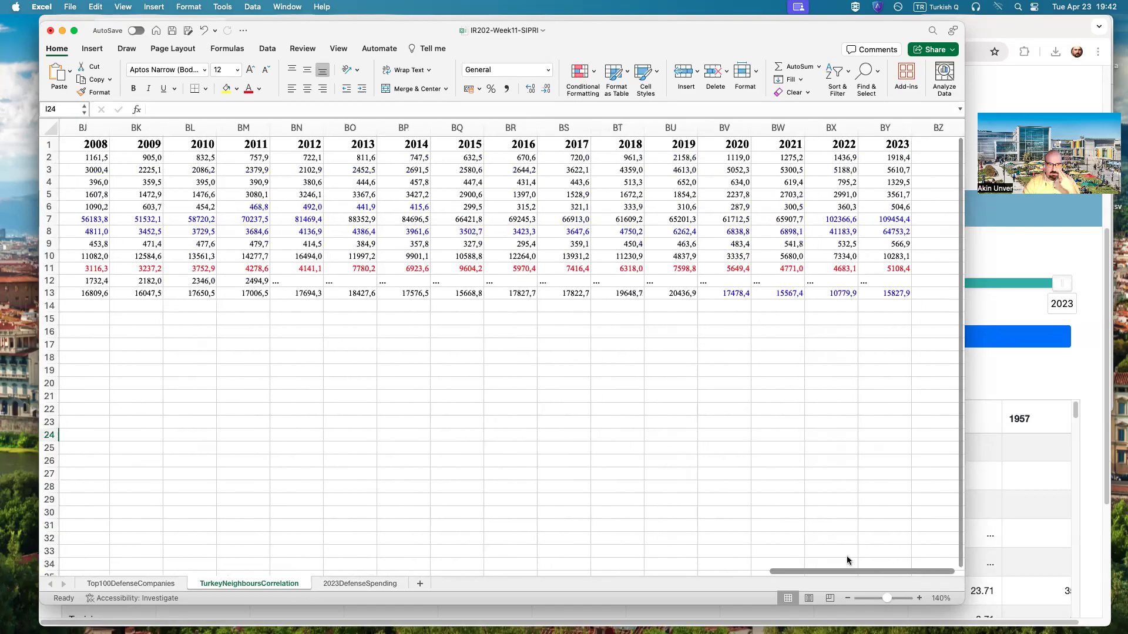
{"action": "left_click", "coordinate": [285, 279]}
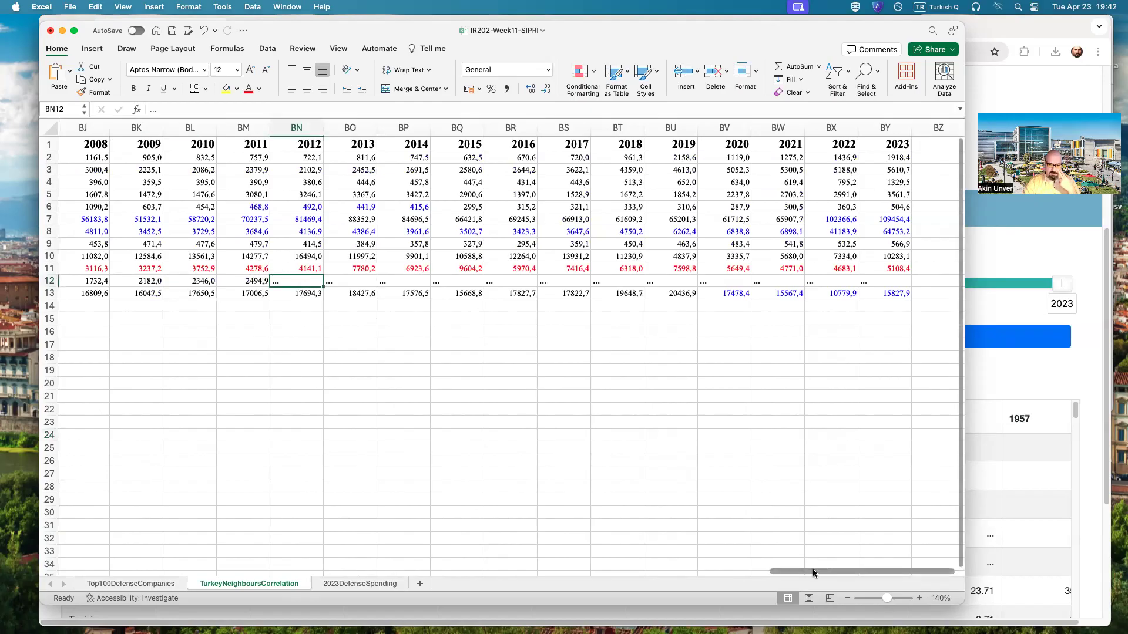
{"action": "left_click_drag", "start_coordinate": [812, 569], "coordinate": [497, 579]}
{"action": "left_click_drag", "start_coordinate": [370, 574], "coordinate": [693, 578]}
{"action": "left_click", "coordinate": [499, 272]}
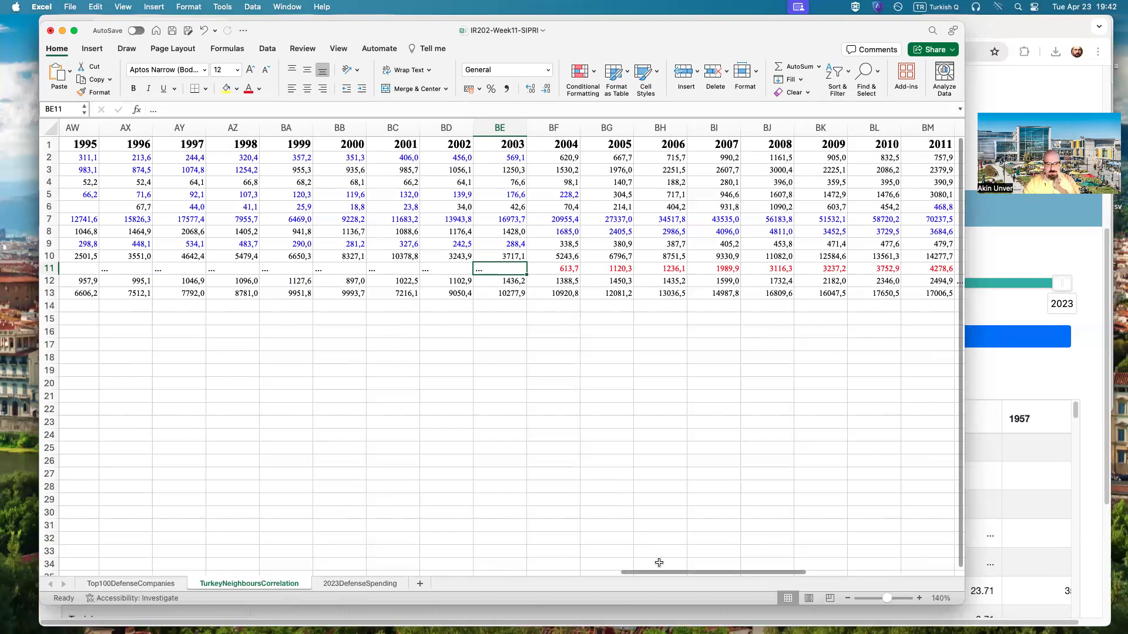
{"action": "left_click_drag", "start_coordinate": [661, 572], "coordinate": [802, 579]}
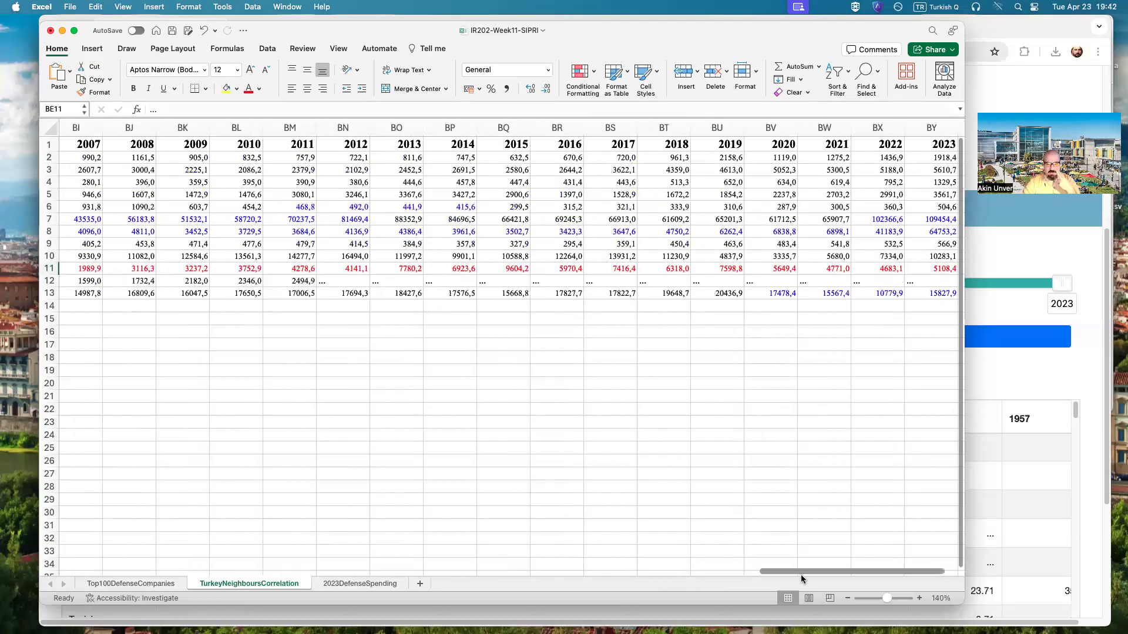
{"action": "left_click_drag", "start_coordinate": [941, 278], "coordinate": [133, 270]}
{"action": "left_click_drag", "start_coordinate": [732, 571], "coordinate": [792, 579]}
{"action": "scroll", "coordinate": [793, 583], "scroll_direction": "right", "scroll_amount": 10}
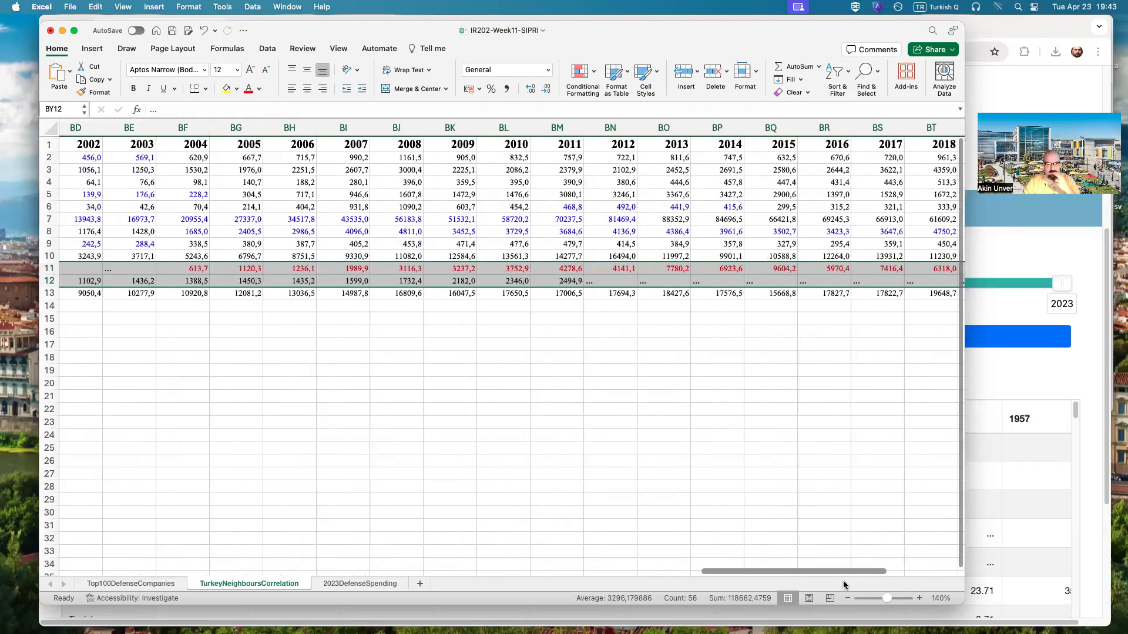
{"action": "left_click", "coordinate": [931, 407]}
- Delete the Iraq and Syria data in rows 11 and 12, from Country through 2023, shifting the remaining cells up
{"action": "left_click_drag", "start_coordinate": [898, 285], "coordinate": [77, 269]}
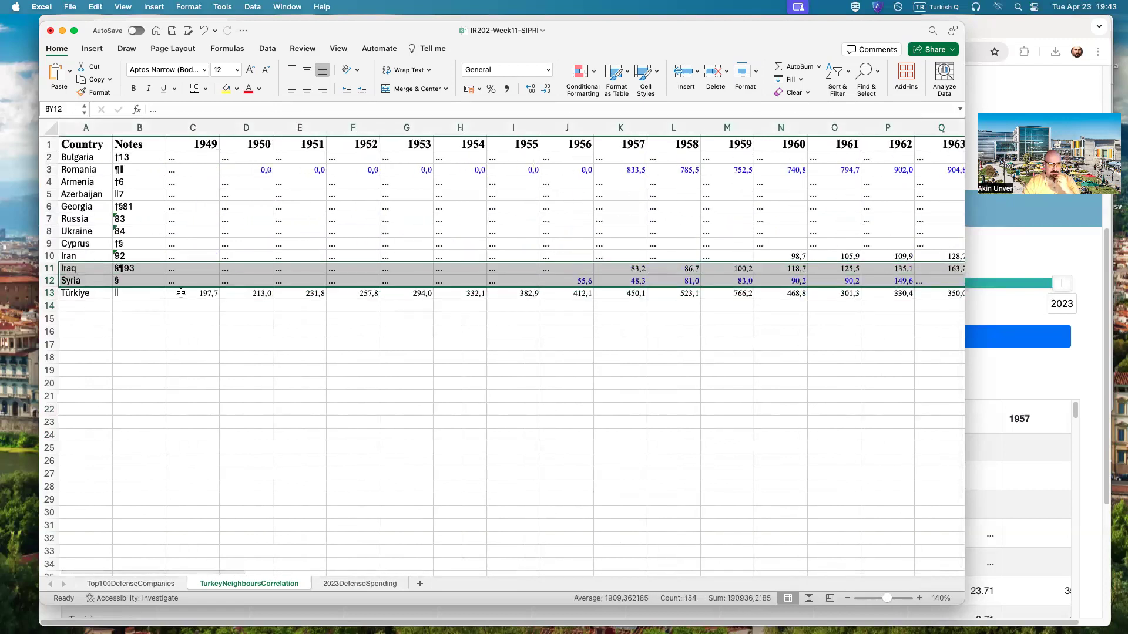
{"action": "right_click", "coordinate": [220, 273]}
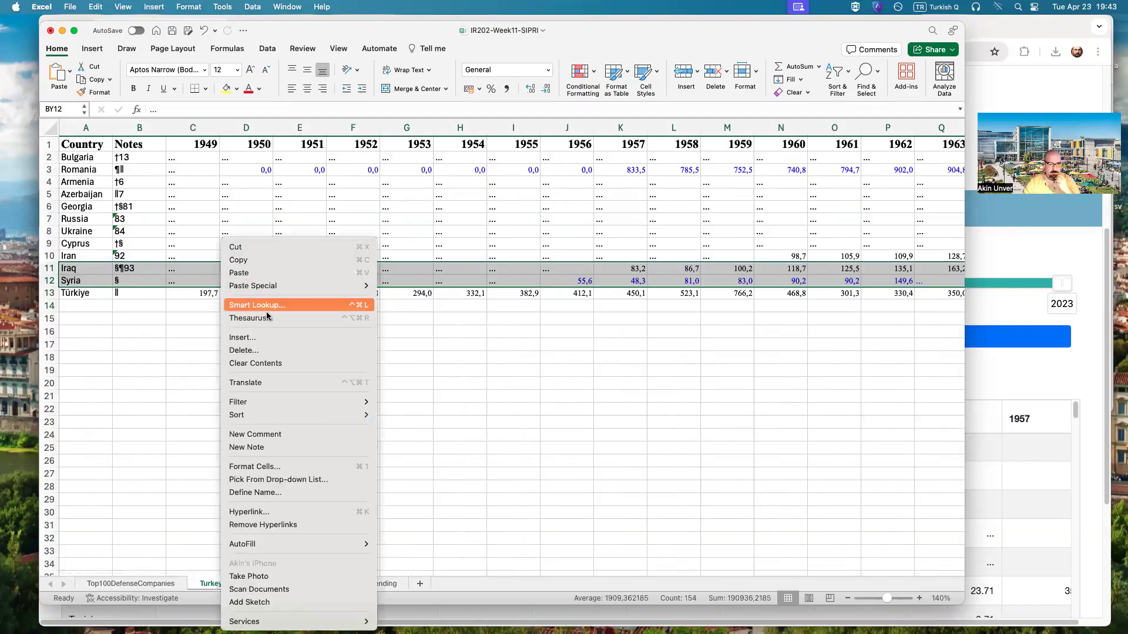
{"action": "left_click", "coordinate": [294, 351]}
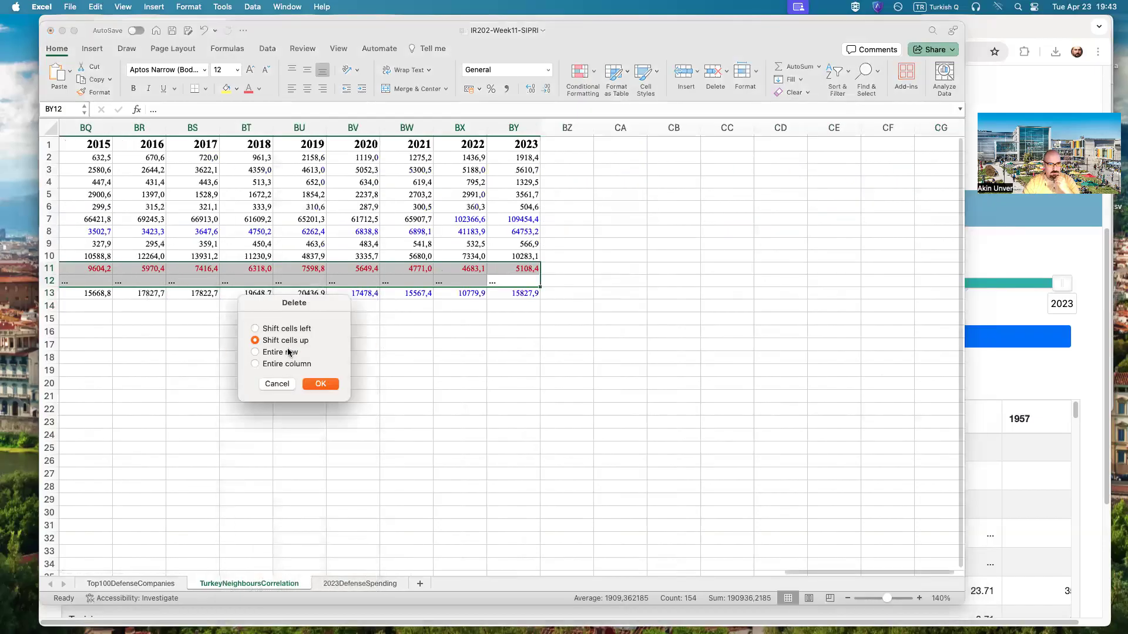
{"action": "left_click", "coordinate": [321, 384]}
{"action": "left_click", "coordinate": [375, 442]}
- Delete the Notes column and the 1949 to 1995 year columns for all countries, shifting the remaining cells left
{"action": "left_click_drag", "start_coordinate": [805, 571], "coordinate": [532, 555]}
{"action": "left_click", "coordinate": [414, 145]}
{"action": "left_click_drag", "start_coordinate": [414, 145], "coordinate": [129, 270]}
{"action": "right_click", "coordinate": [222, 184]}
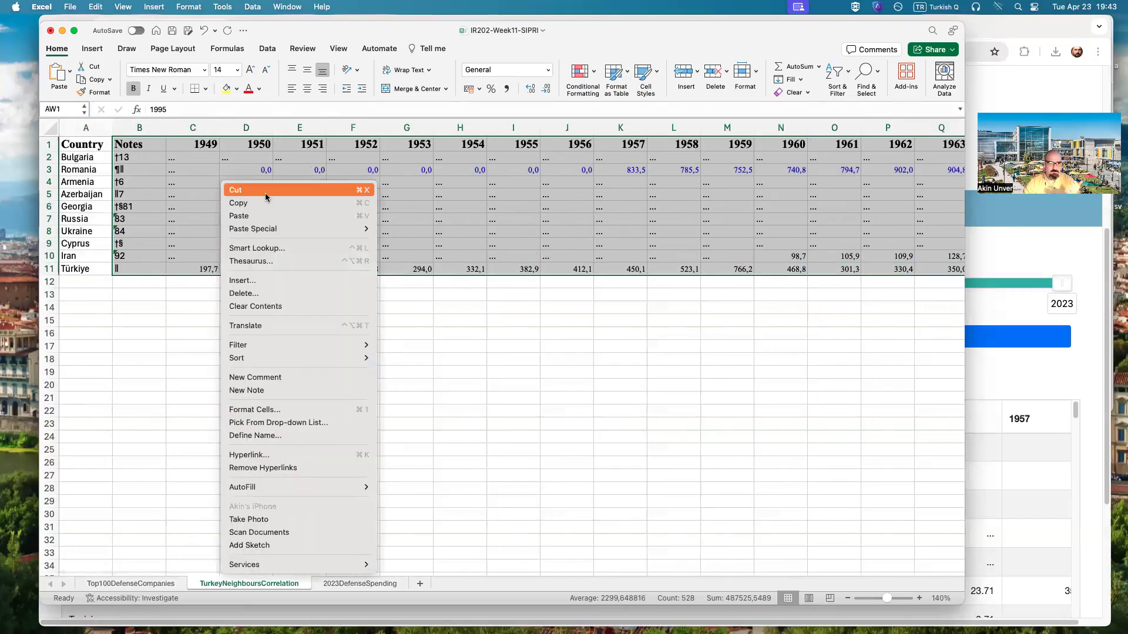
{"action": "left_click", "coordinate": [266, 293]}
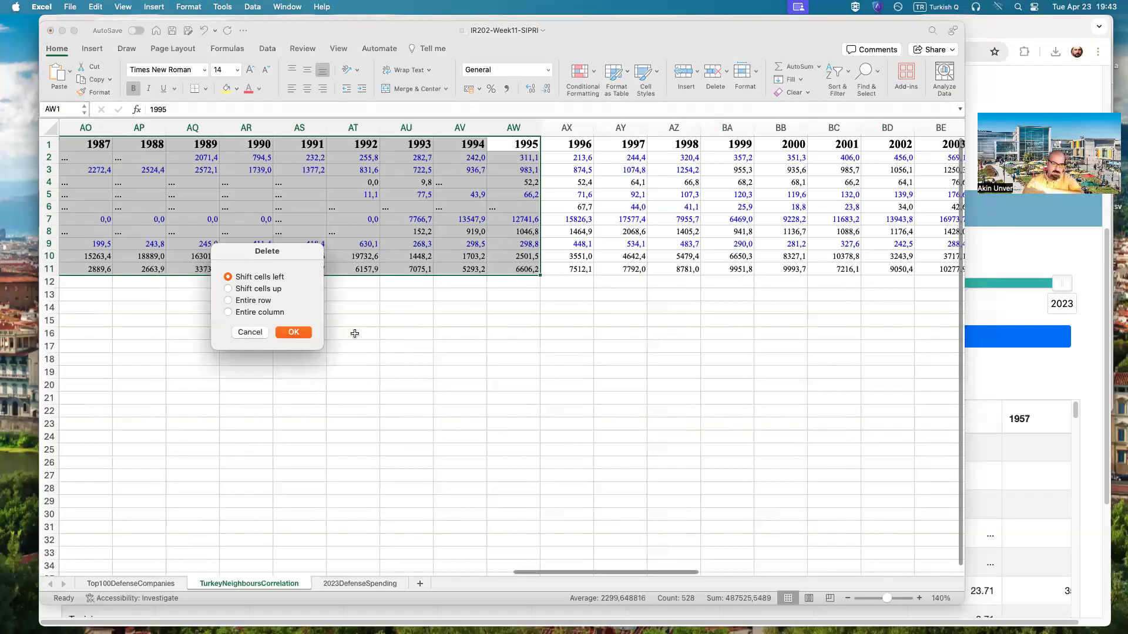
{"action": "left_click", "coordinate": [294, 334]}
{"action": "left_click", "coordinate": [352, 379]}
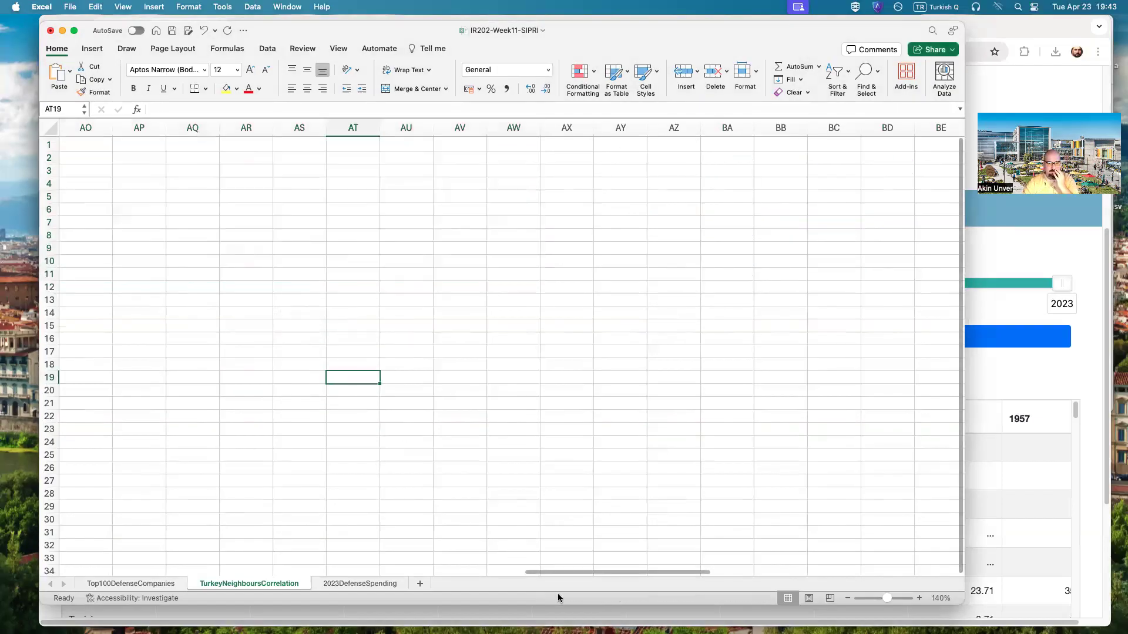
- Review the remaining country rows across the 1996 to 2023 columns for completeness, including the Russia and Ukraine figures
{"action": "left_click_drag", "start_coordinate": [590, 573], "coordinate": [21, 554]}
{"action": "left_click", "coordinate": [347, 447]}
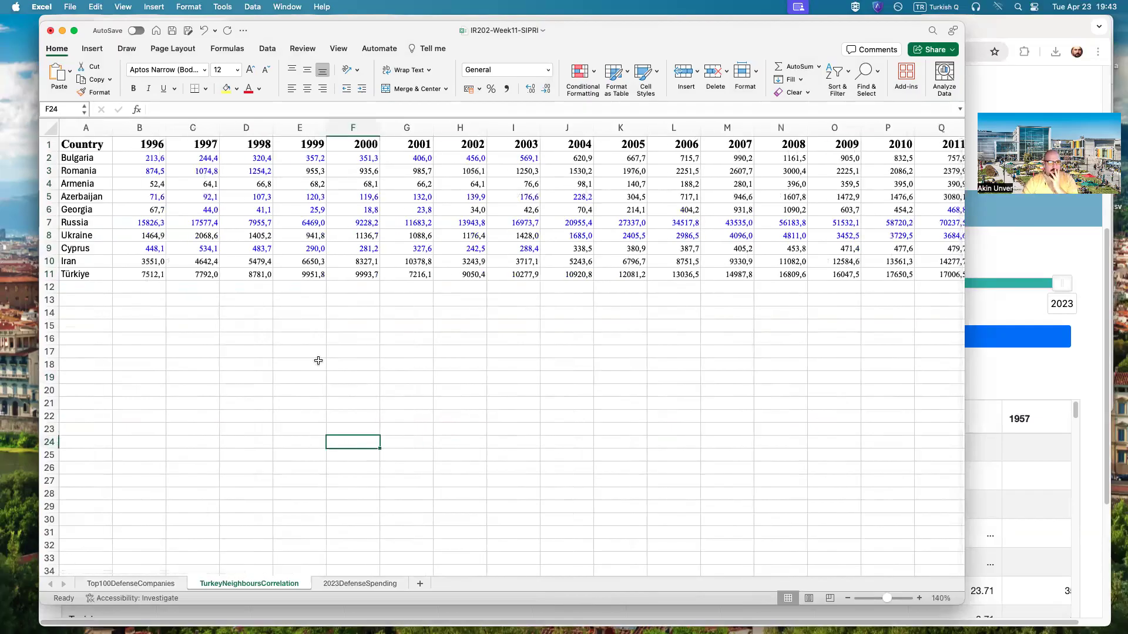
{"action": "left_click_drag", "start_coordinate": [144, 220], "coordinate": [895, 230]}
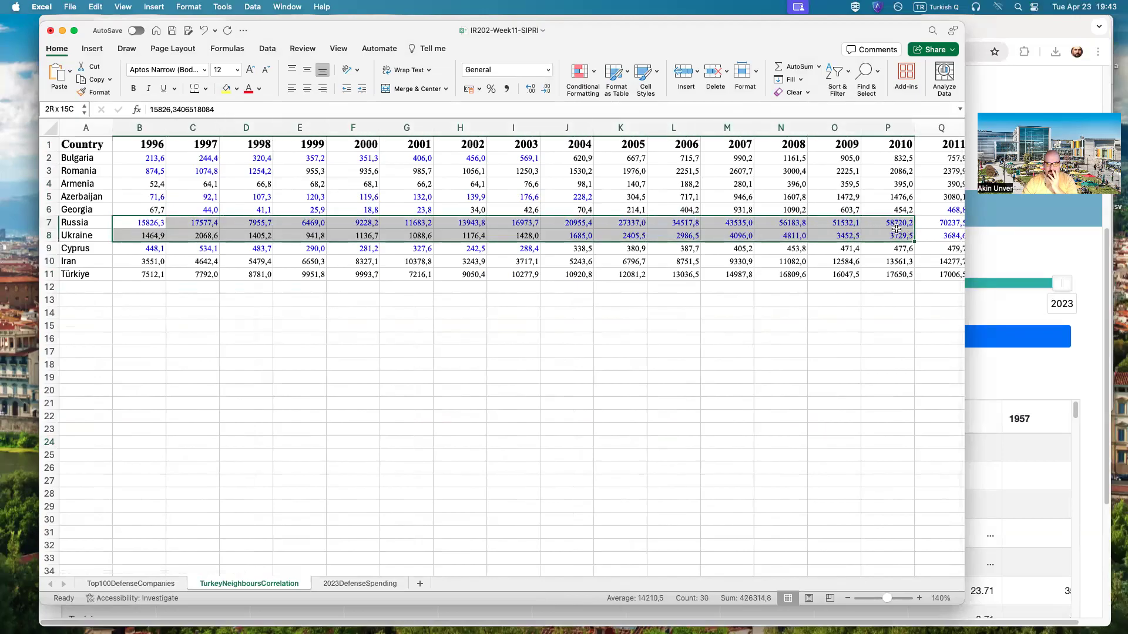
{"action": "left_click", "coordinate": [509, 348]}
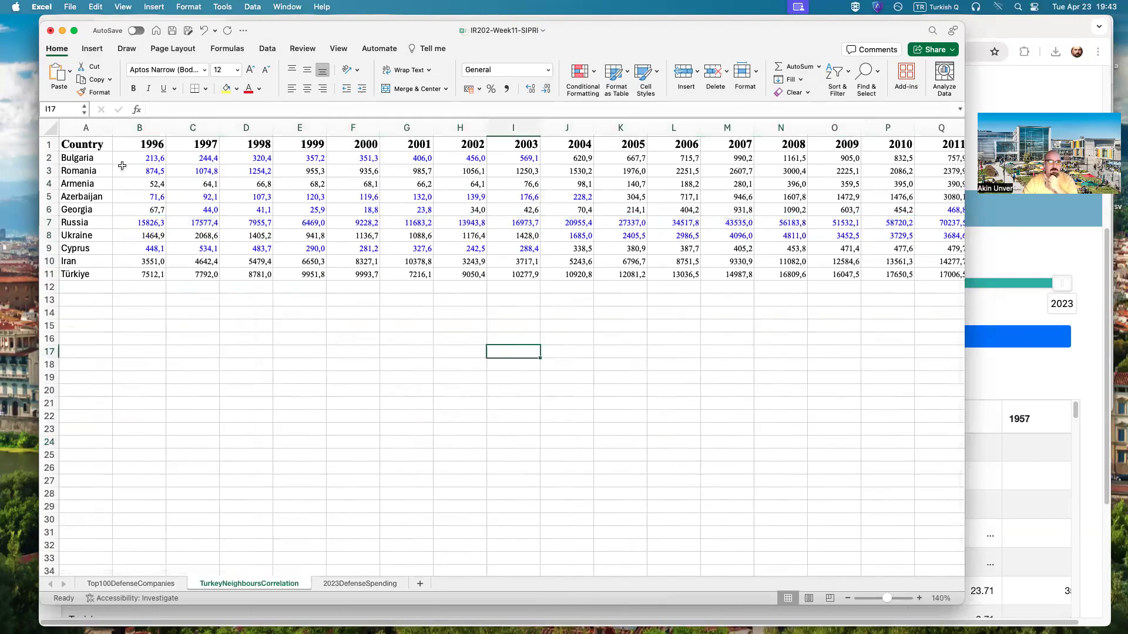
{"action": "left_click", "coordinate": [149, 135]}
{"action": "left_click", "coordinate": [194, 339]}
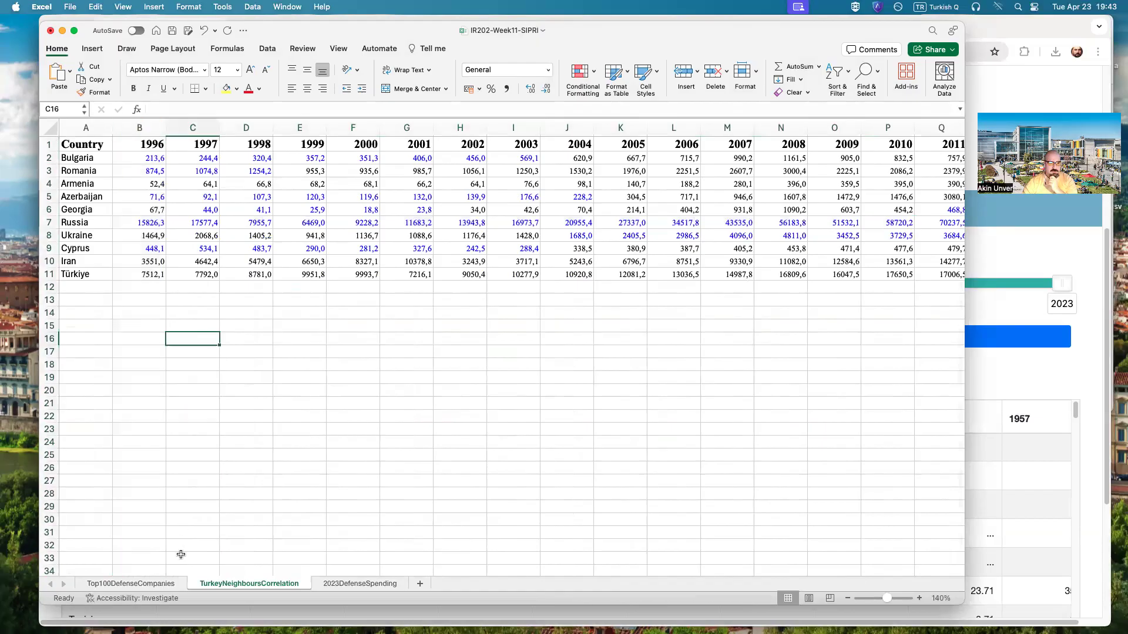
{"action": "scroll", "coordinate": [195, 570], "scroll_direction": "right", "scroll_amount": 15}
{"action": "scroll", "coordinate": [456, 587], "scroll_direction": "left", "scroll_amount": 3}
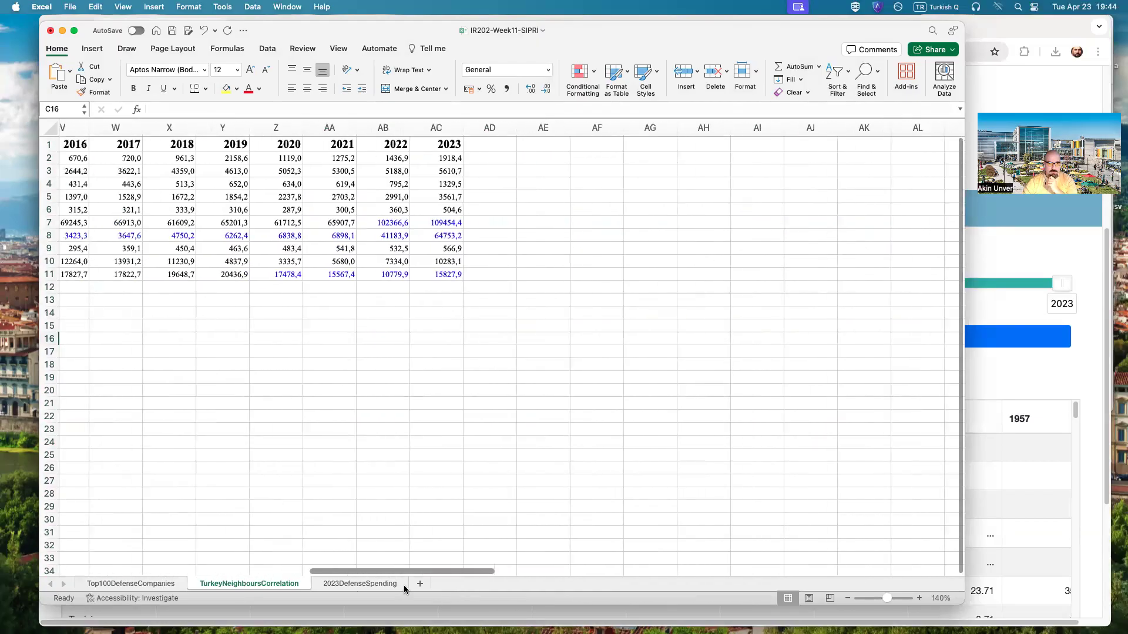
{"action": "scroll", "coordinate": [390, 584], "scroll_direction": "left", "scroll_amount": 2}
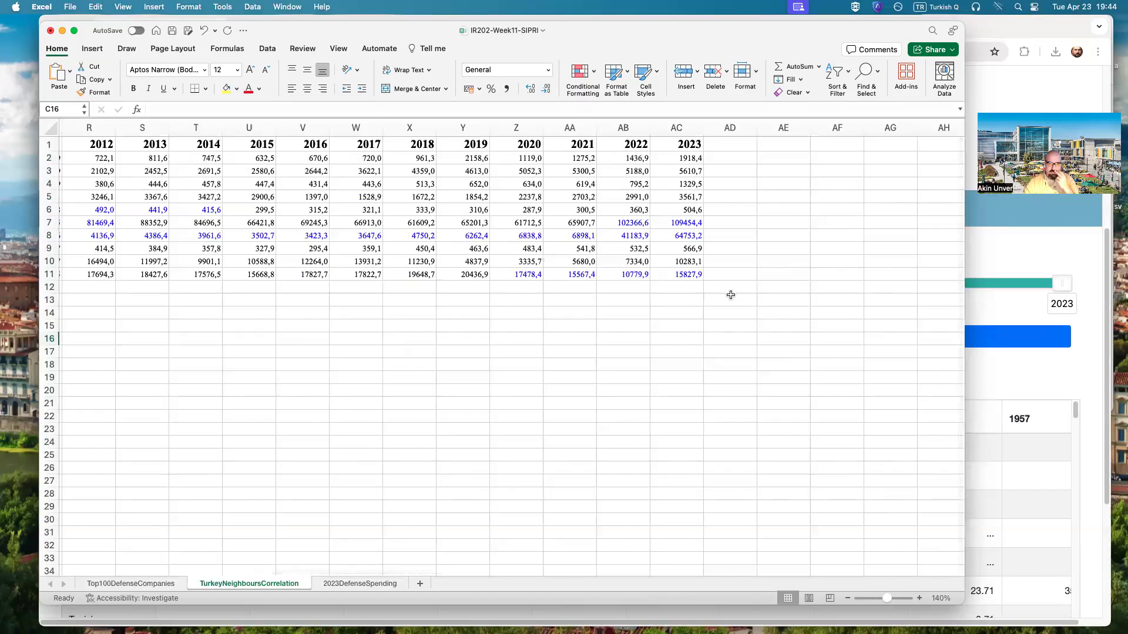
{"action": "scroll", "coordinate": [421, 582], "scroll_direction": "left", "scroll_amount": 15}
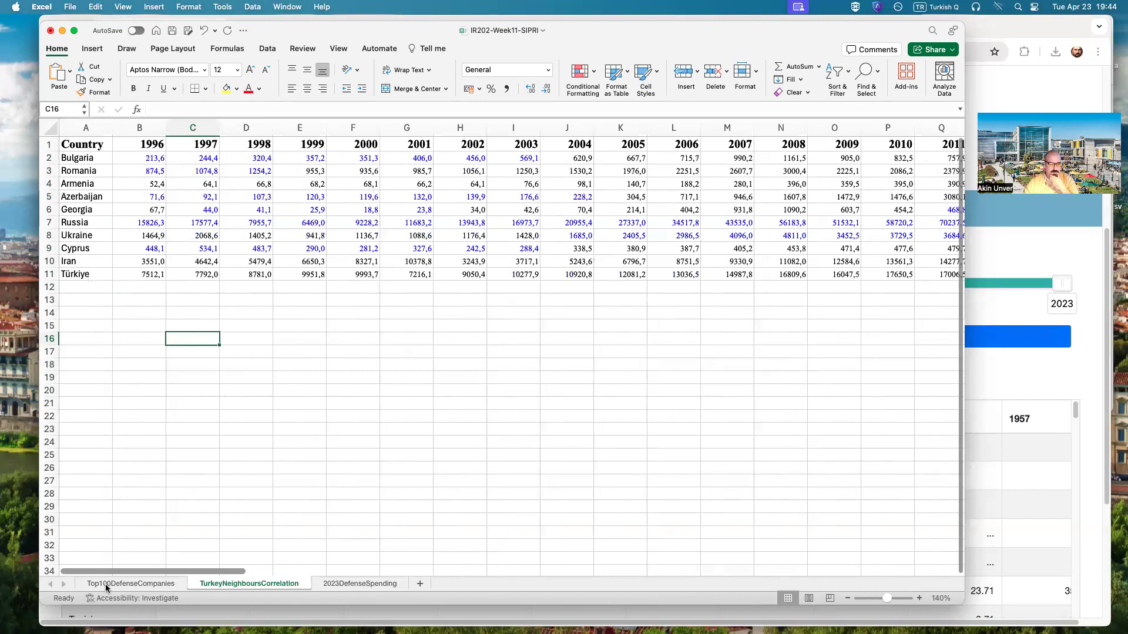
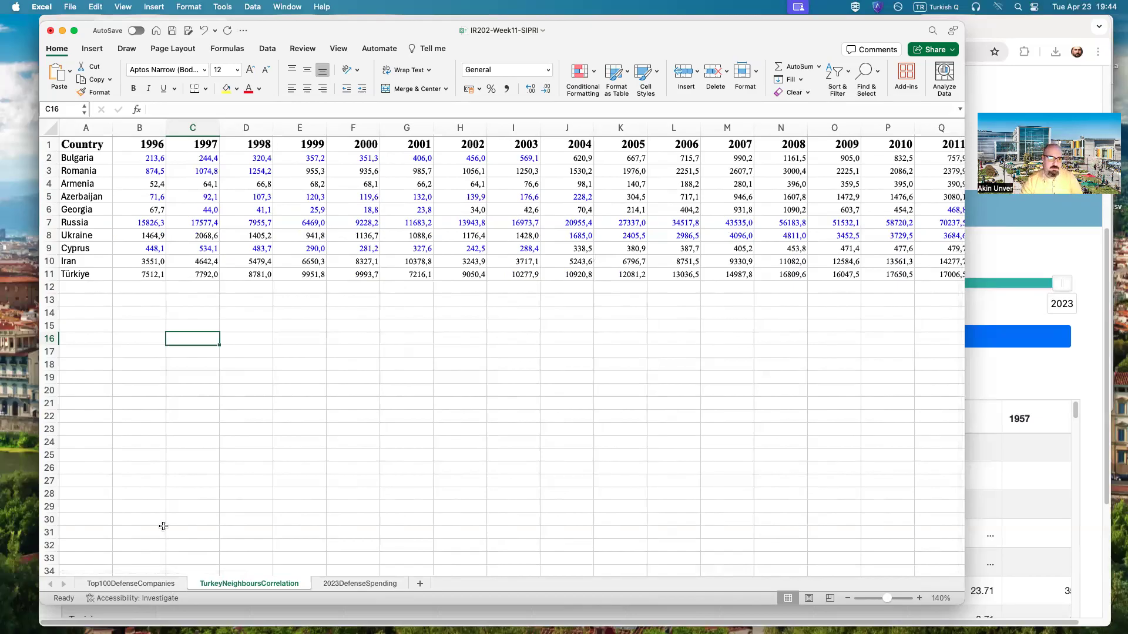
- Insert the recommended Line chart from the full table A1:AC11 and place it, enlarged, directly below the data
{"action": "left_click", "coordinate": [81, 276]}
{"action": "left_click_drag", "start_coordinate": [112, 272], "coordinate": [734, 185]}
{"action": "left_click_drag", "start_coordinate": [773, 130], "coordinate": [846, 141]}
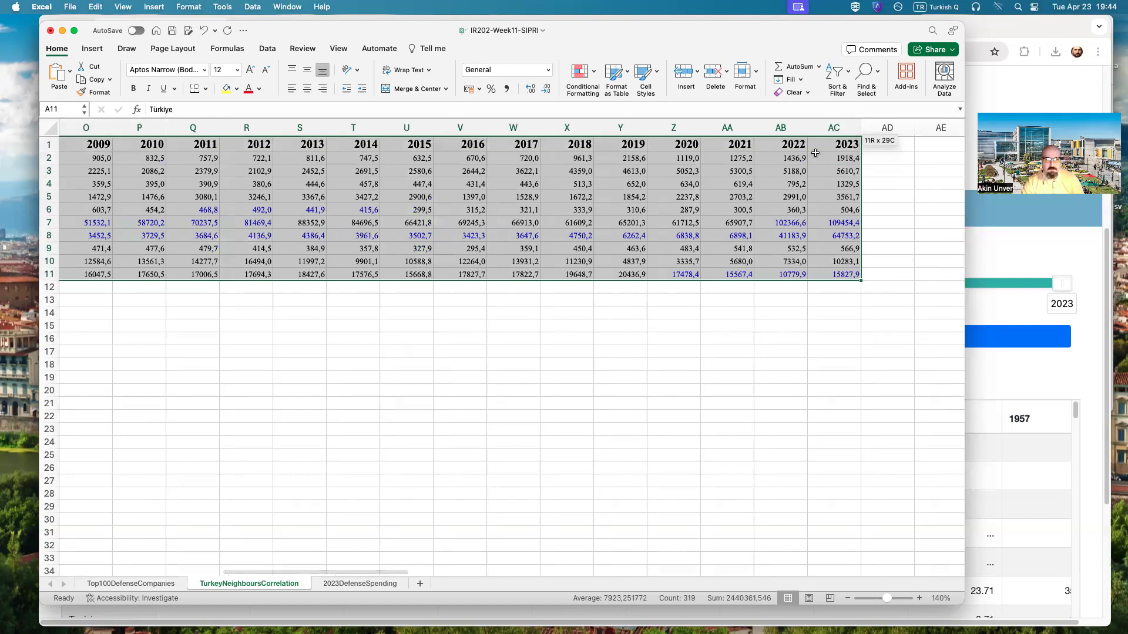
{"action": "left_click", "coordinate": [93, 48]}
{"action": "left_click", "coordinate": [419, 71]}
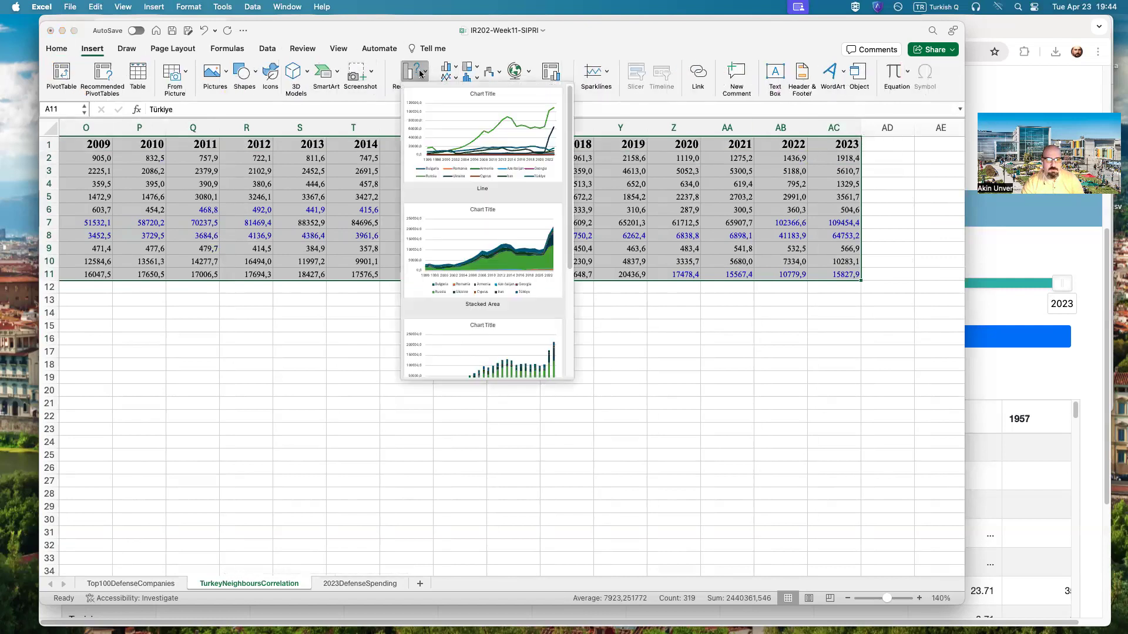
{"action": "left_click", "coordinate": [429, 88]}
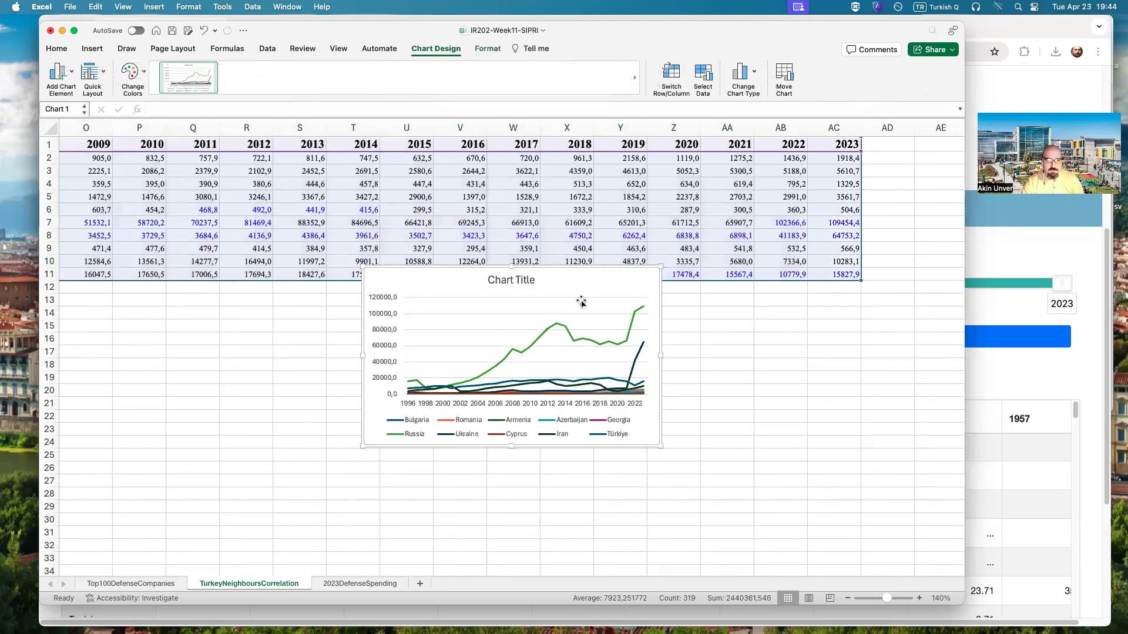
{"action": "left_click_drag", "start_coordinate": [585, 273], "coordinate": [333, 300]}
{"action": "left_click_drag", "start_coordinate": [413, 473], "coordinate": [709, 522]}
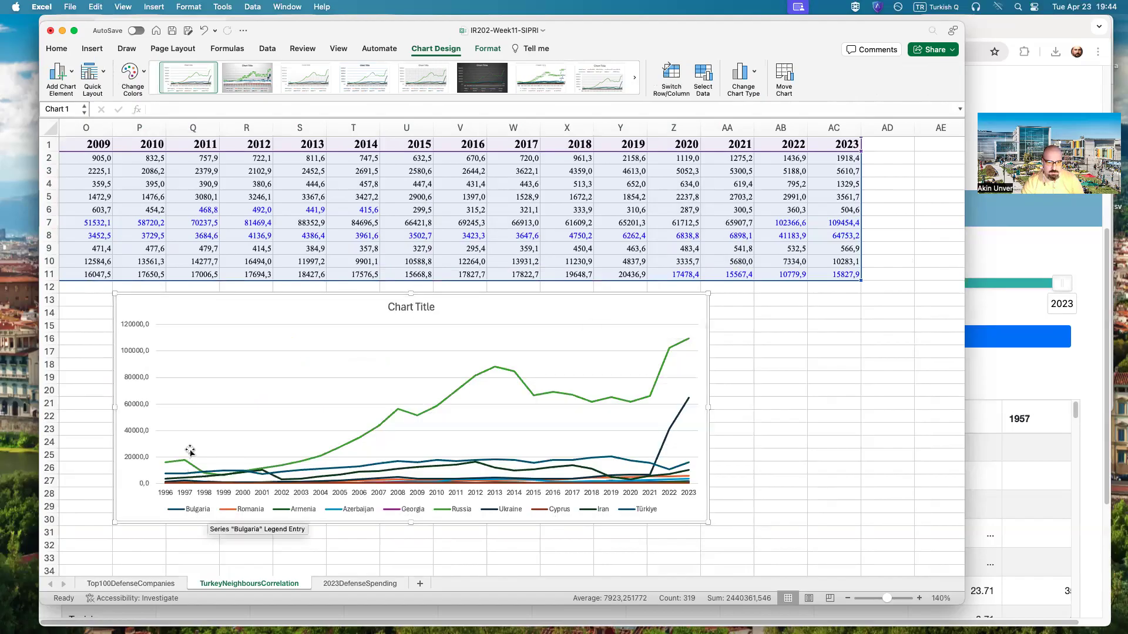
- Title the line chart "Line Graph of Military Spending of Turkiye and Its Neighbours (Annual)"
{"action": "left_click", "coordinate": [415, 307]}
{"action": "double_click", "coordinate": [416, 307]}
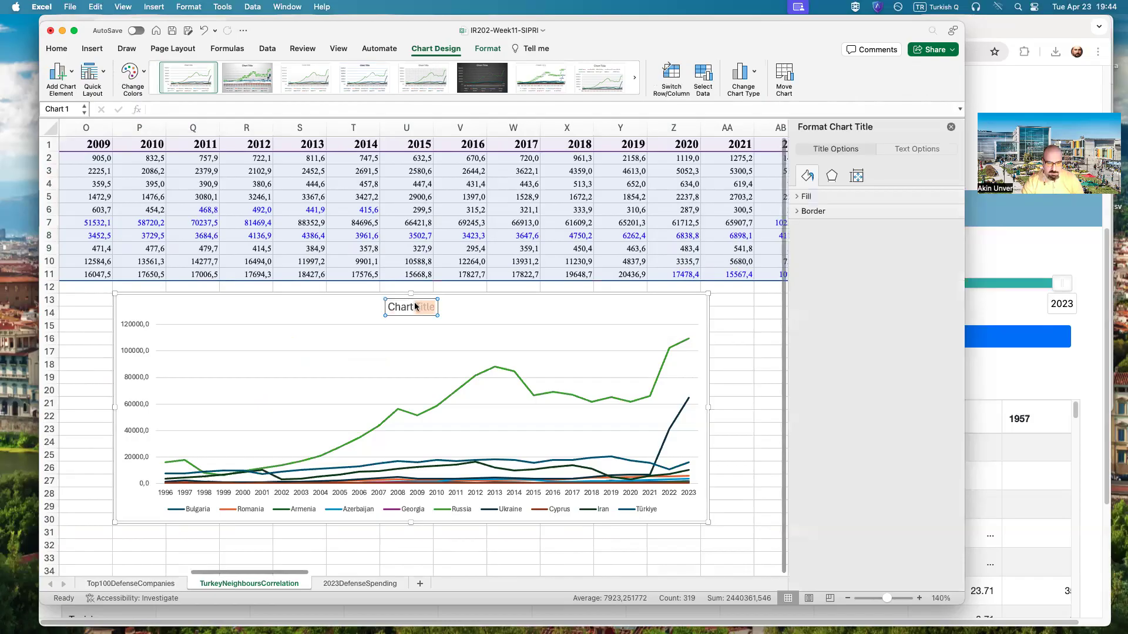
{"action": "triple_click", "coordinate": [416, 307]}
{"action": "type", "text": "Line Greaph"}
{"action": "key", "text": "BackSpace"}
{"action": "key", "text": "BackSpace"}
{"action": "key", "text": "BackSpace"}
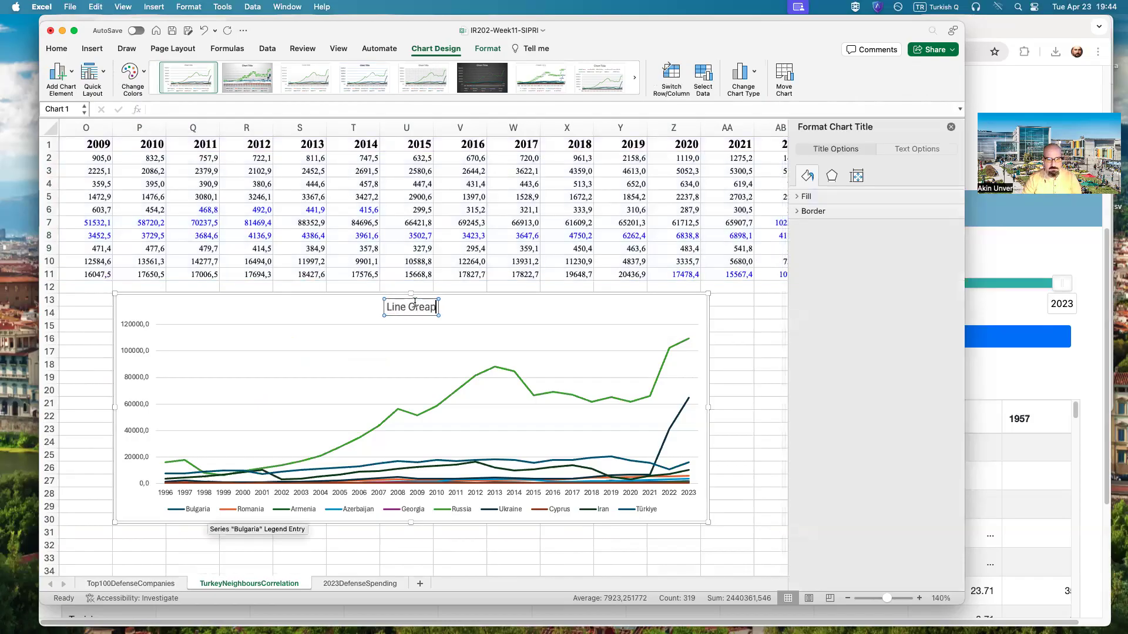
{"action": "type", "text": "aph of M"}
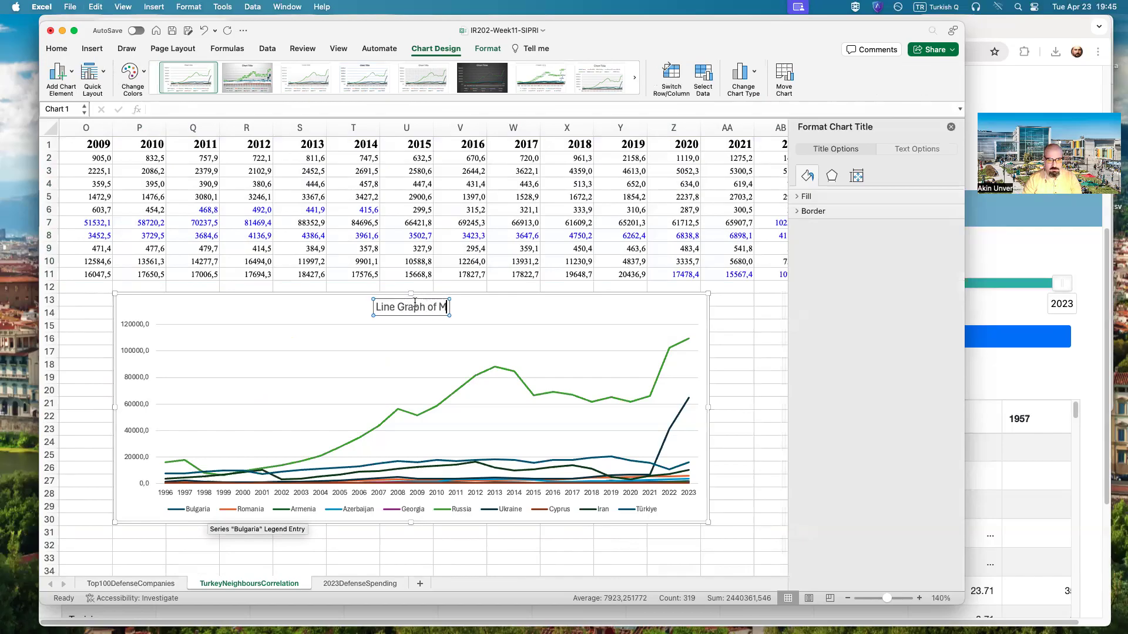
{"action": "type", "text": "ilitary Spending"}
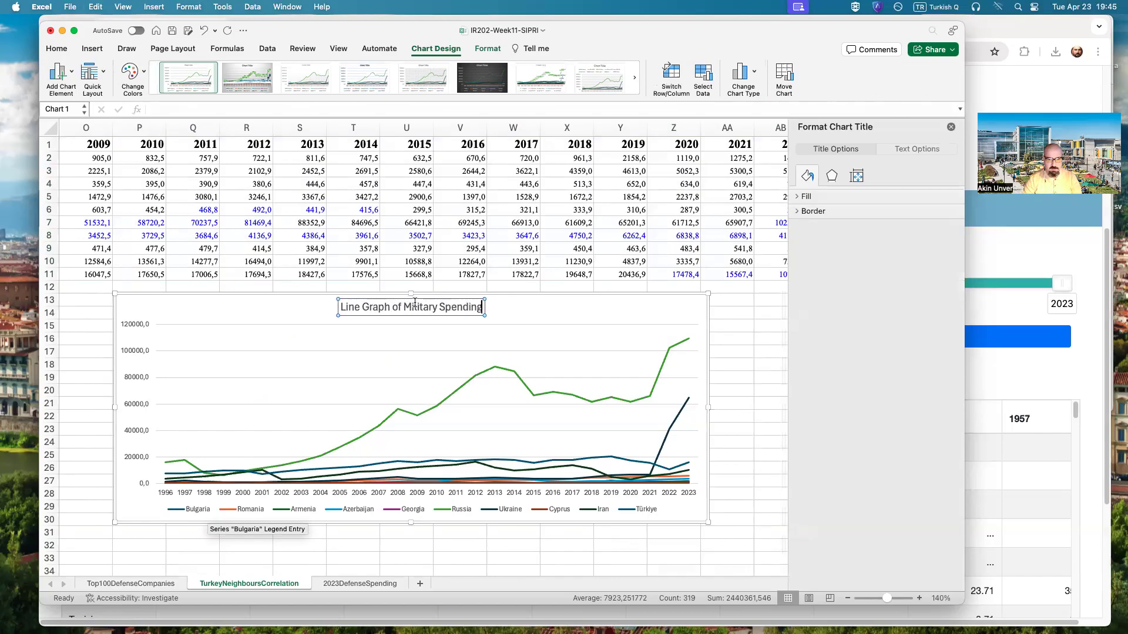
{"action": "type", "text": " of Turkiye and IU"}
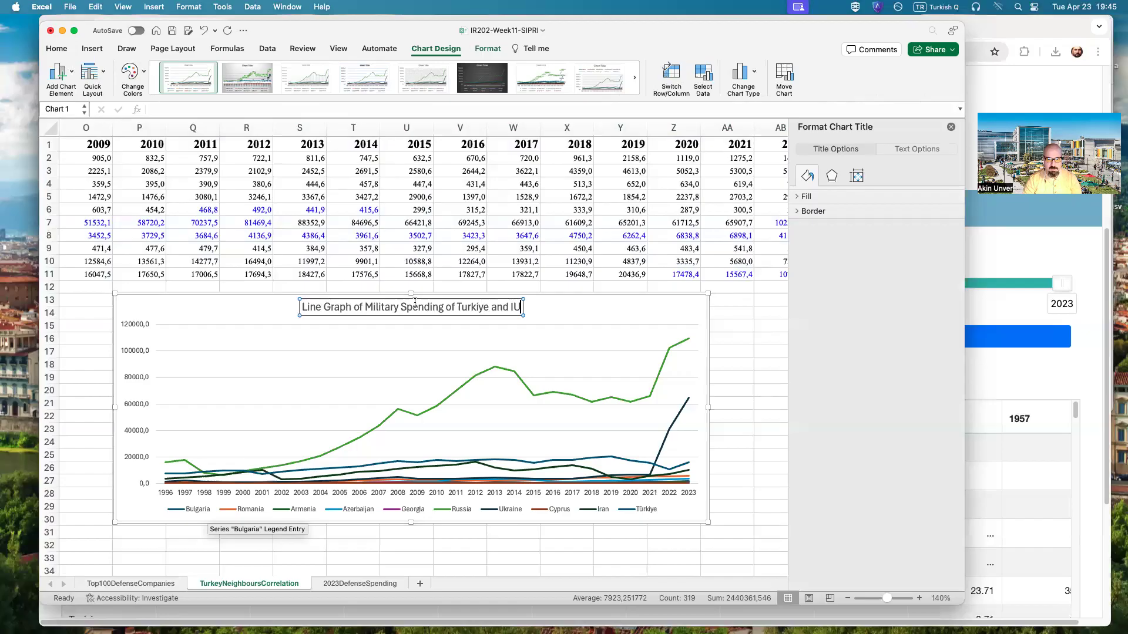
{"action": "key", "text": "BackSpace"}
{"action": "type", "text": "ts Neighbours"}
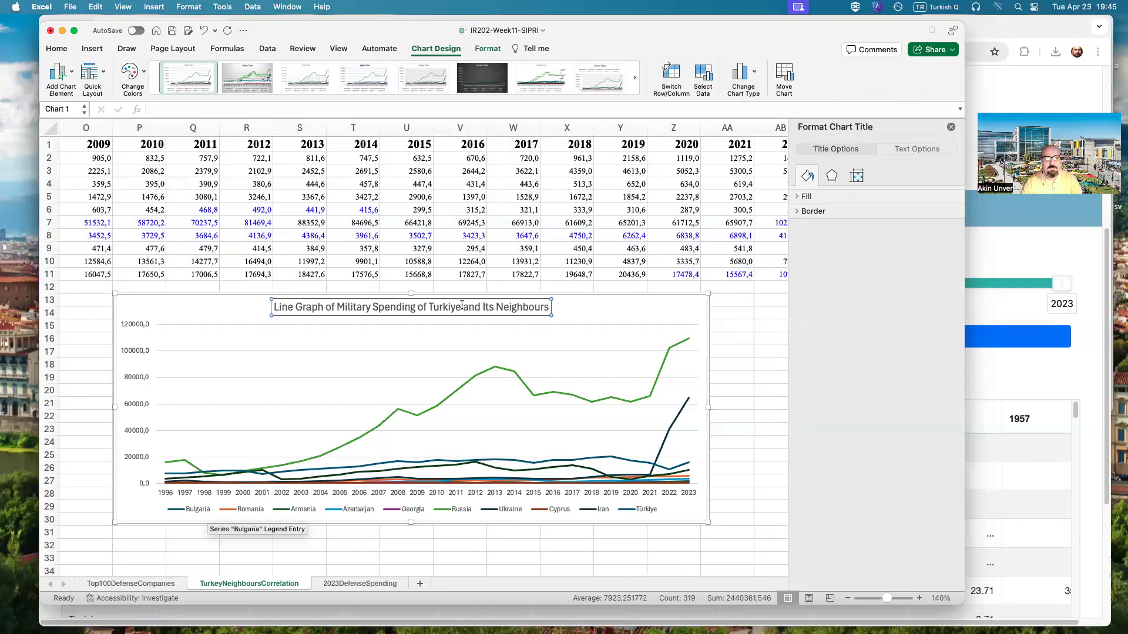
{"action": "type", "text": " (Annual)"}
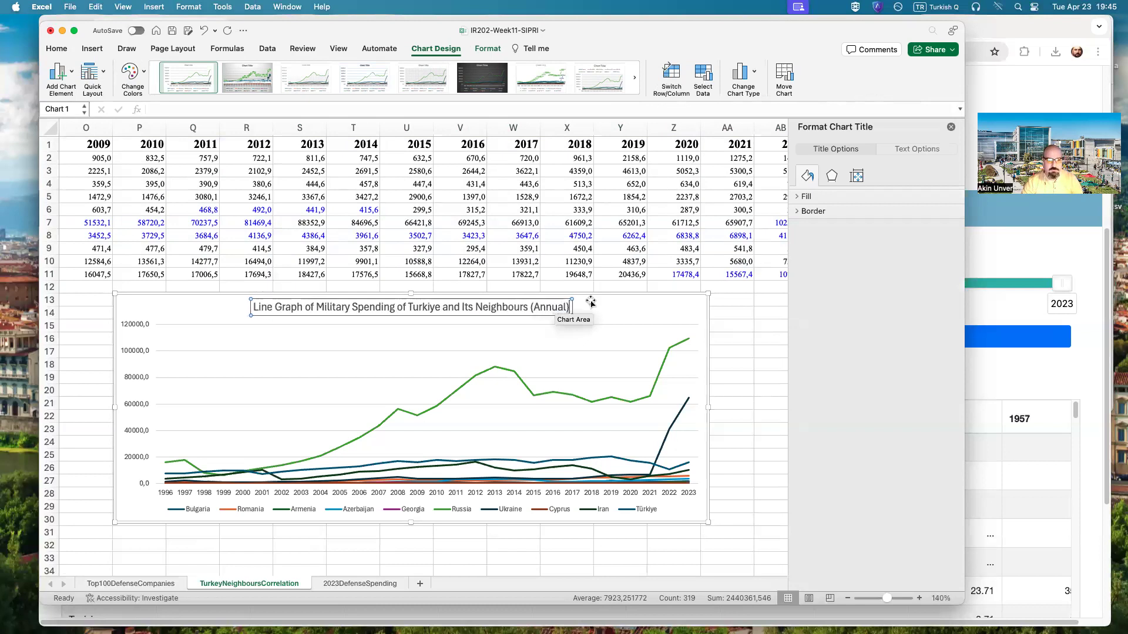
{"action": "left_click", "coordinate": [627, 300]}
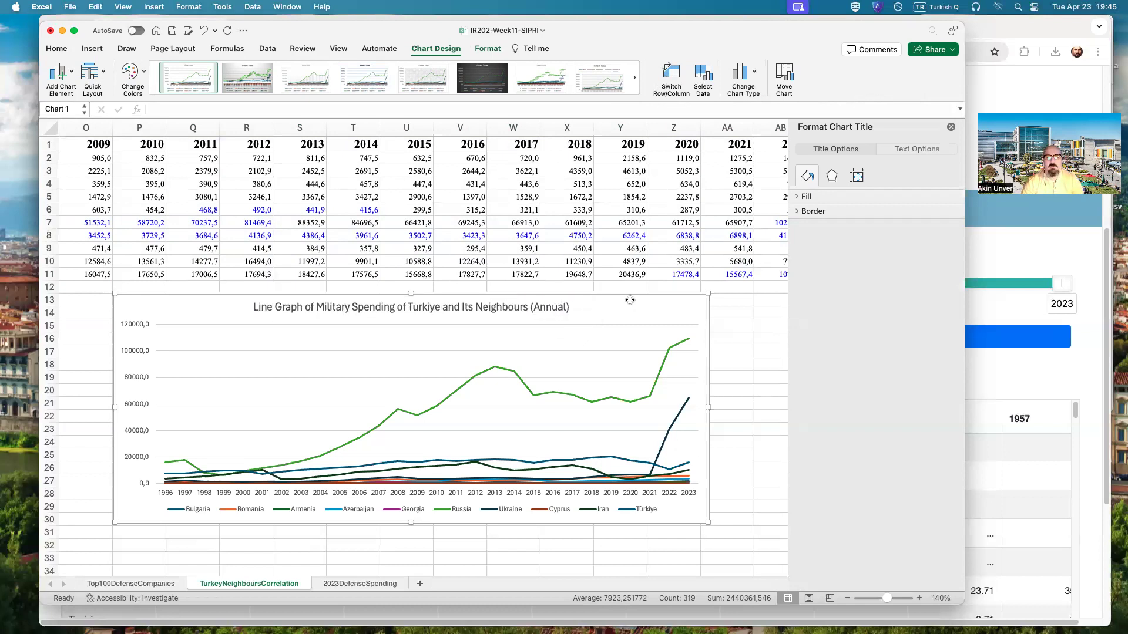
- Examine the Russia, Türkiye and Ukraine lines in the chart, comparing their spending trends from 1996 to 2023
{"action": "left_click", "coordinate": [651, 397]}
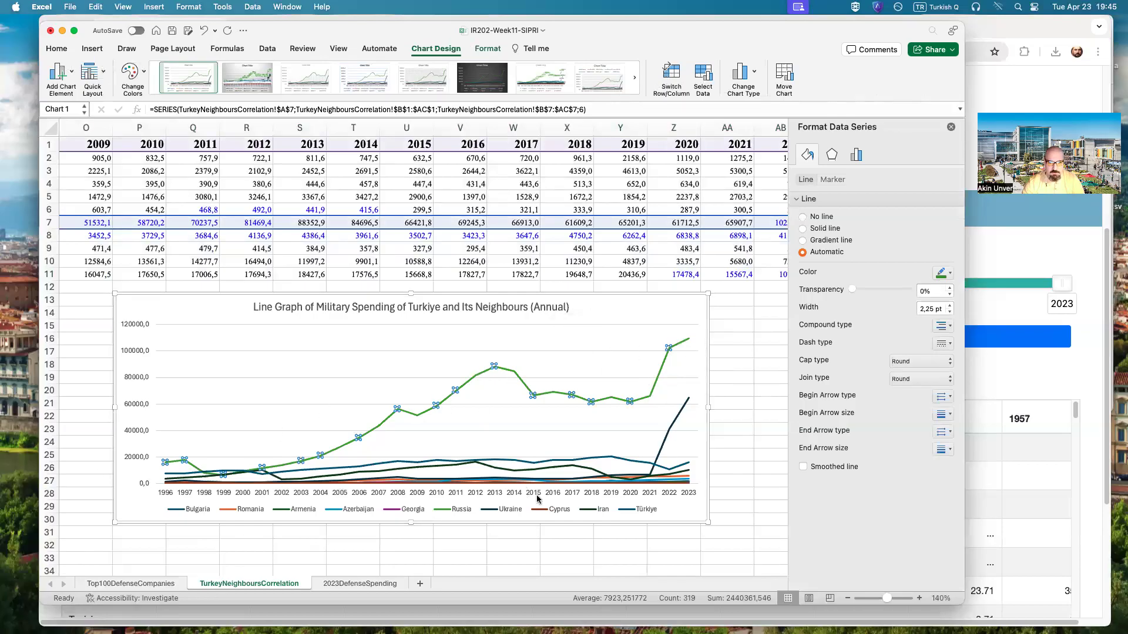
{"action": "left_click", "coordinate": [548, 339]}
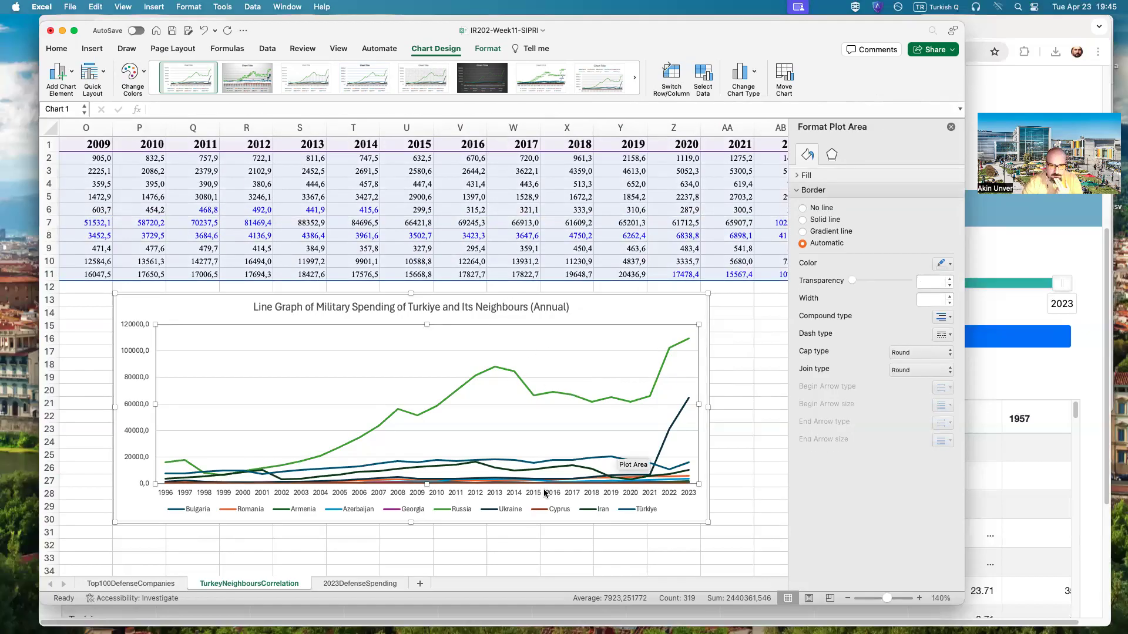
{"action": "left_click", "coordinate": [653, 510]}
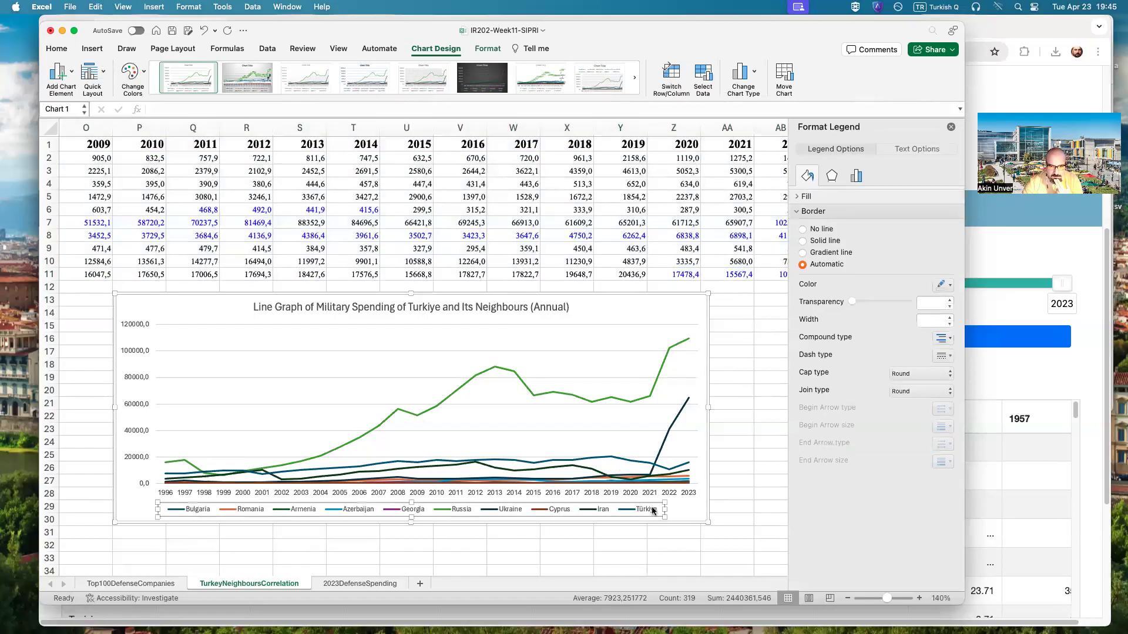
{"action": "left_click", "coordinate": [645, 464]}
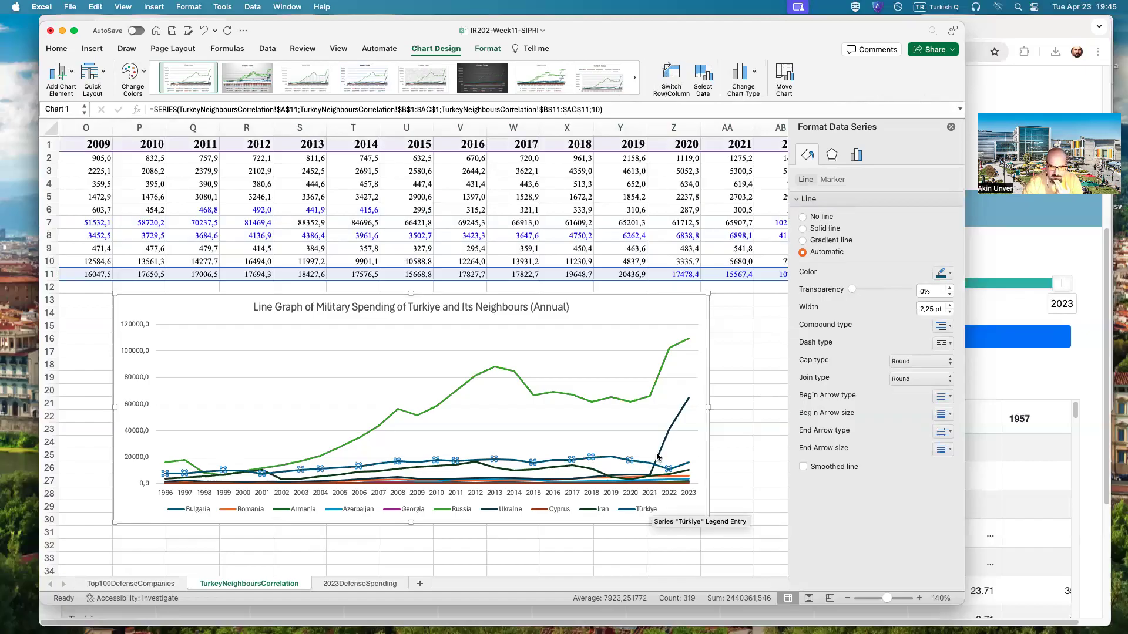
{"action": "left_click", "coordinate": [657, 456]}
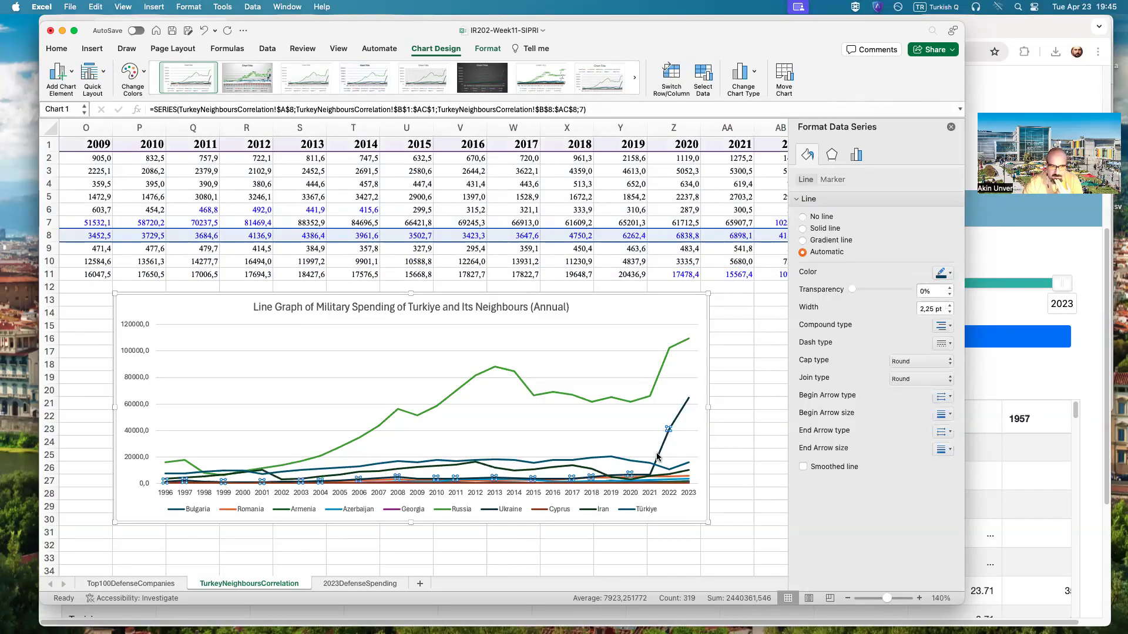
{"action": "scroll", "coordinate": [524, 568], "scroll_direction": "left", "scroll_amount": 5}
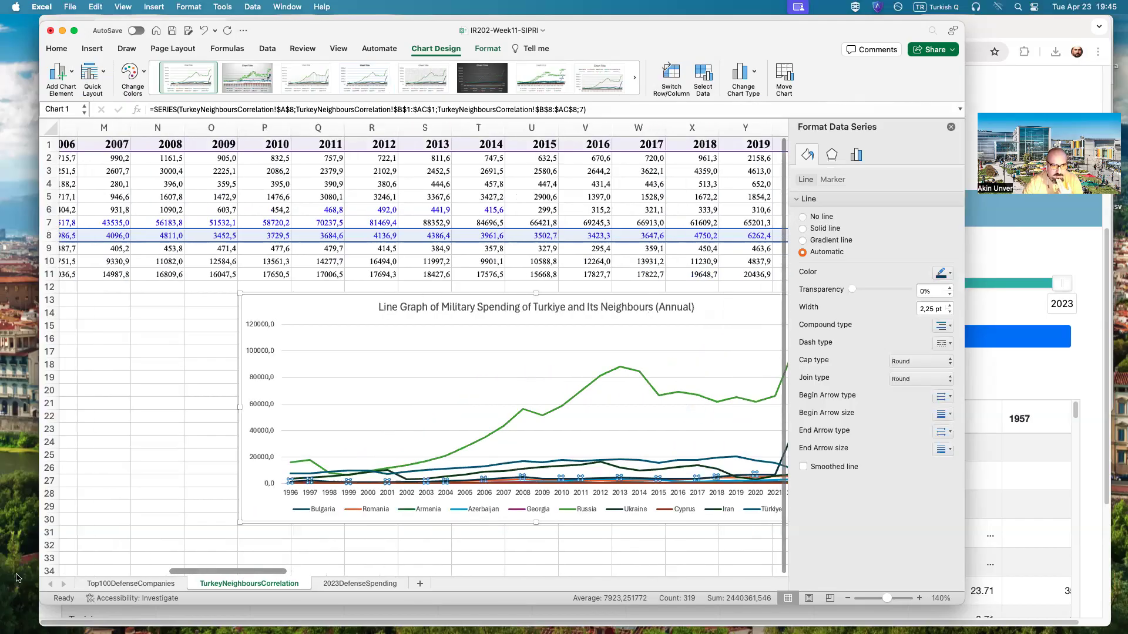
{"action": "scroll", "coordinate": [307, 582], "scroll_direction": "right", "scroll_amount": 6}
{"action": "scroll", "coordinate": [269, 580], "scroll_direction": "left", "scroll_amount": 4}
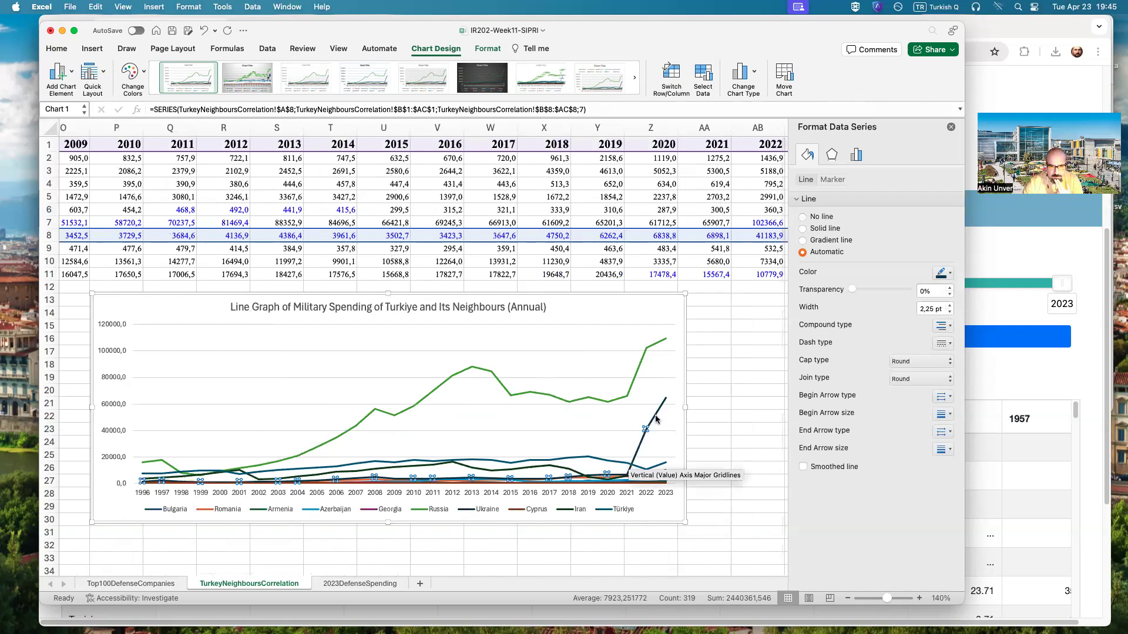
{"action": "mouse_move", "coordinate": [665, 404]}
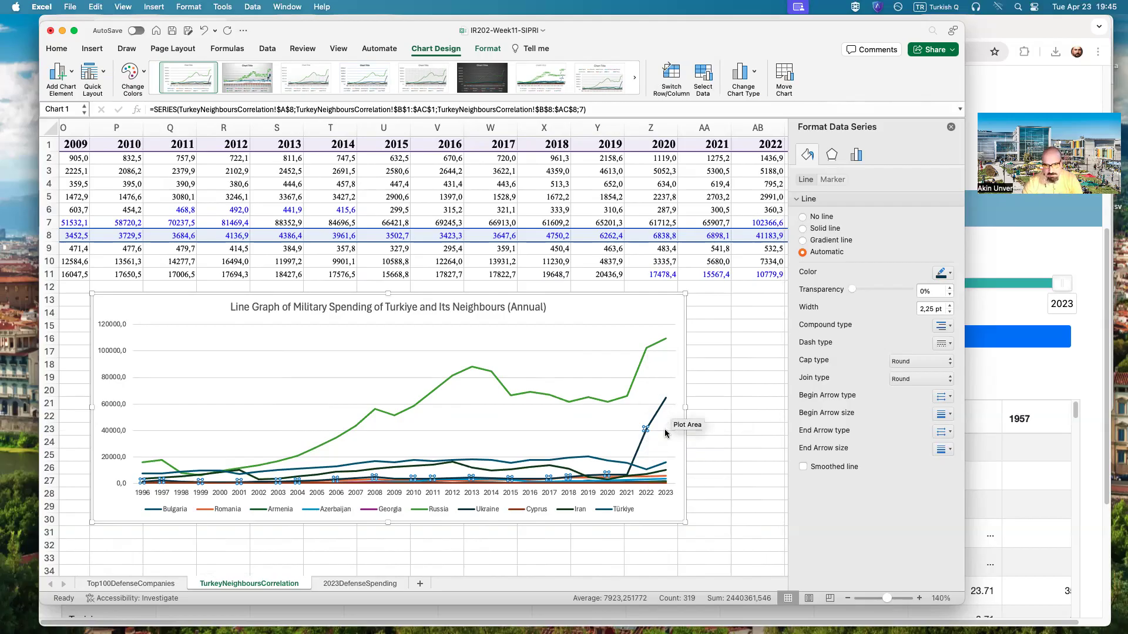
{"action": "left_click", "coordinate": [732, 469]}
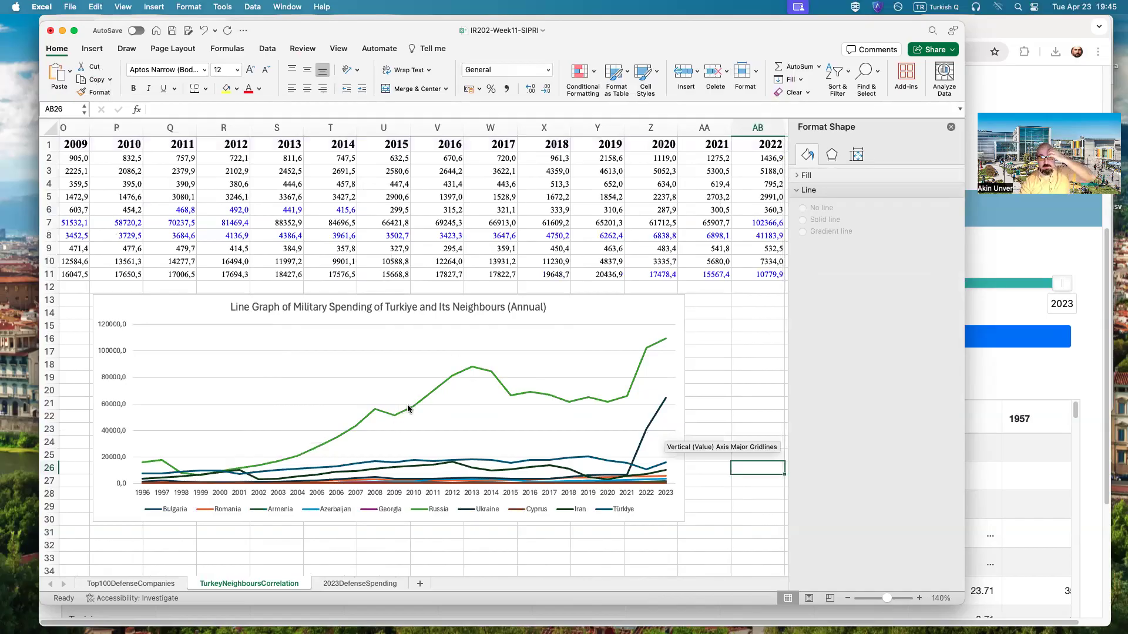
{"action": "mouse_move", "coordinate": [424, 402]}
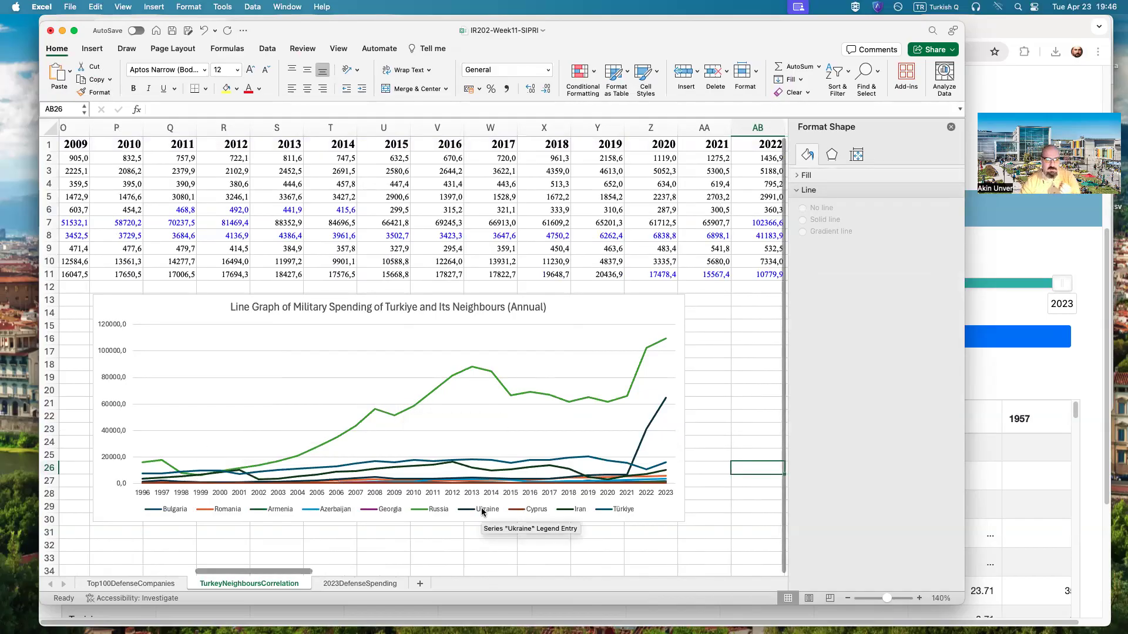
- Start a Correlation analysis with the input range A2:AC11 and turn on labels in the first column
{"action": "scroll", "coordinate": [235, 558], "scroll_direction": "left", "scroll_amount": 3}
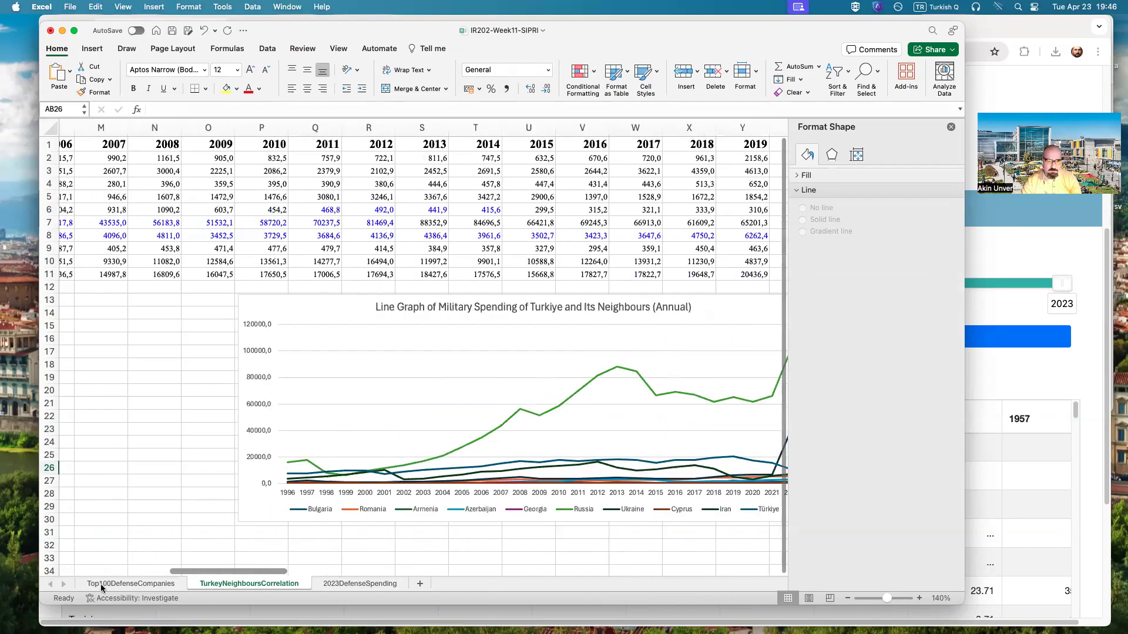
{"action": "scroll", "coordinate": [100, 584], "scroll_direction": "left", "scroll_amount": 10}
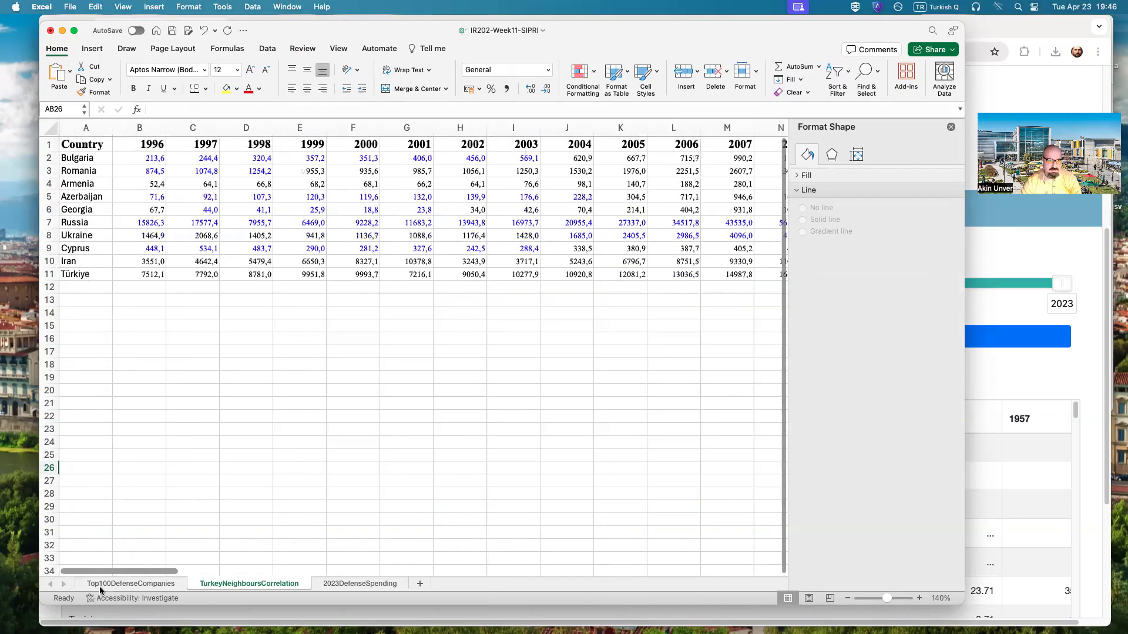
{"action": "left_click", "coordinate": [269, 49]}
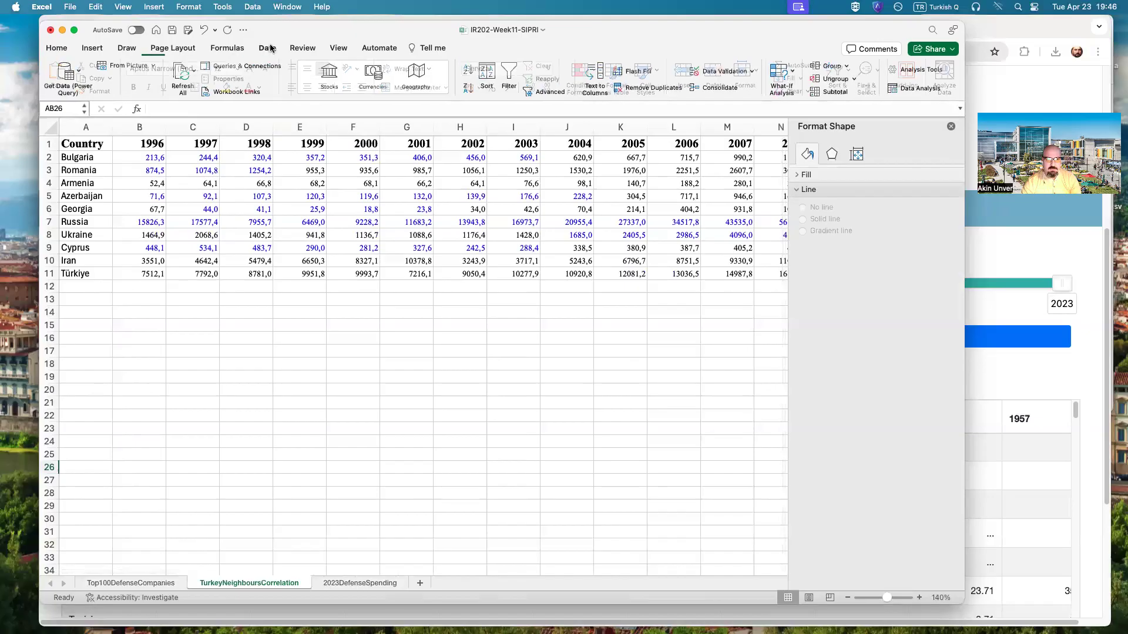
{"action": "left_click", "coordinate": [922, 87]}
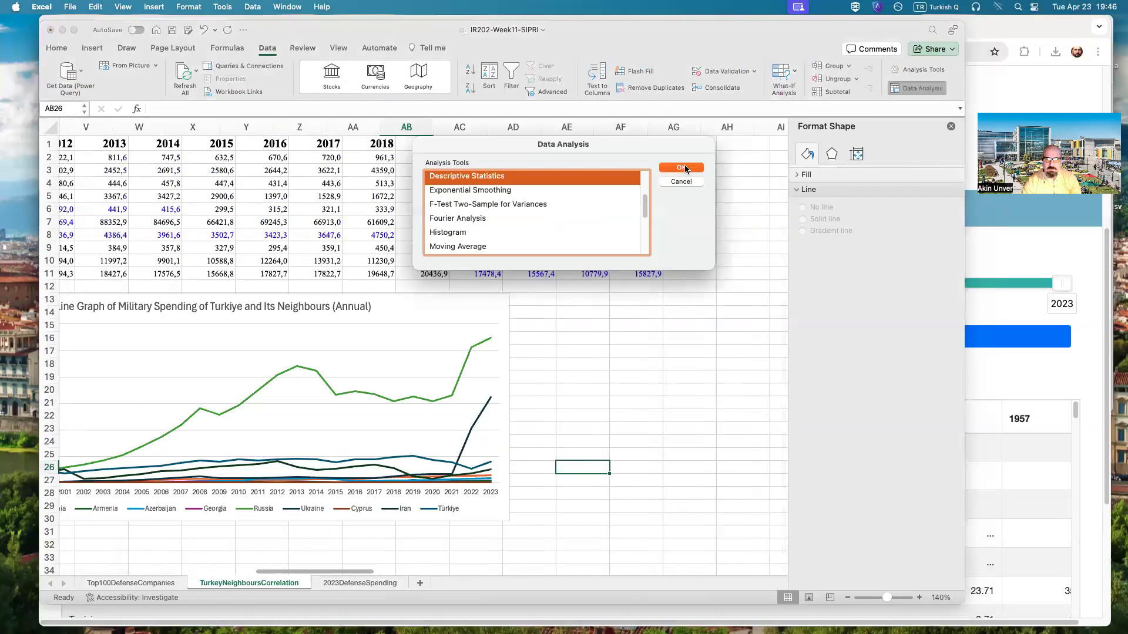
{"action": "scroll", "coordinate": [471, 223], "scroll_direction": "up", "scroll_amount": 3}
{"action": "left_click", "coordinate": [478, 220]}
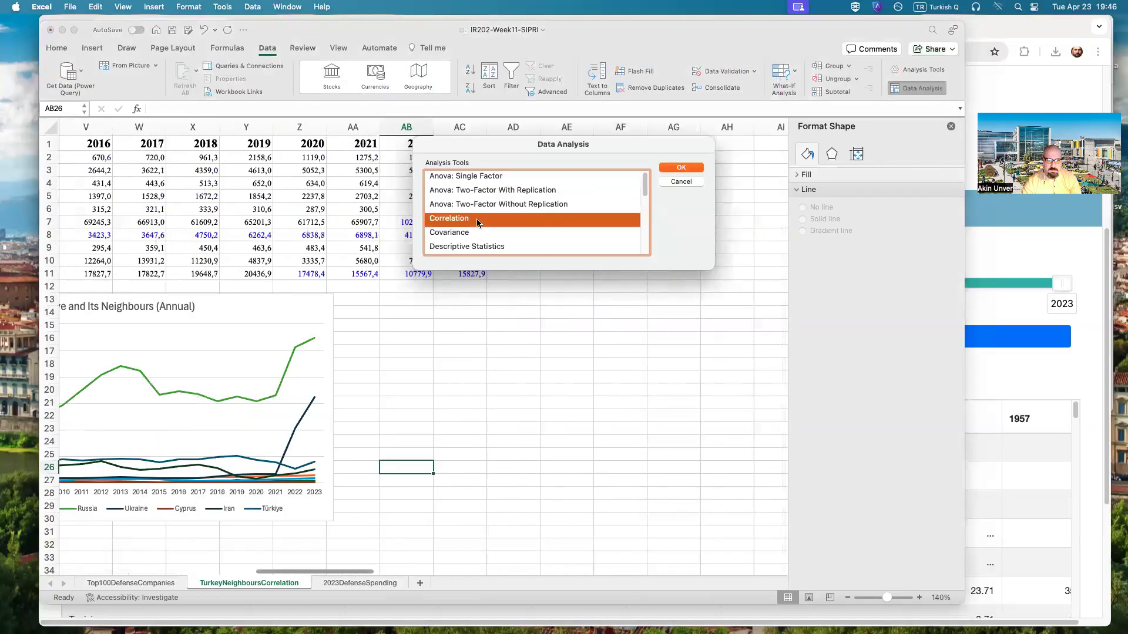
{"action": "left_click", "coordinate": [681, 168]}
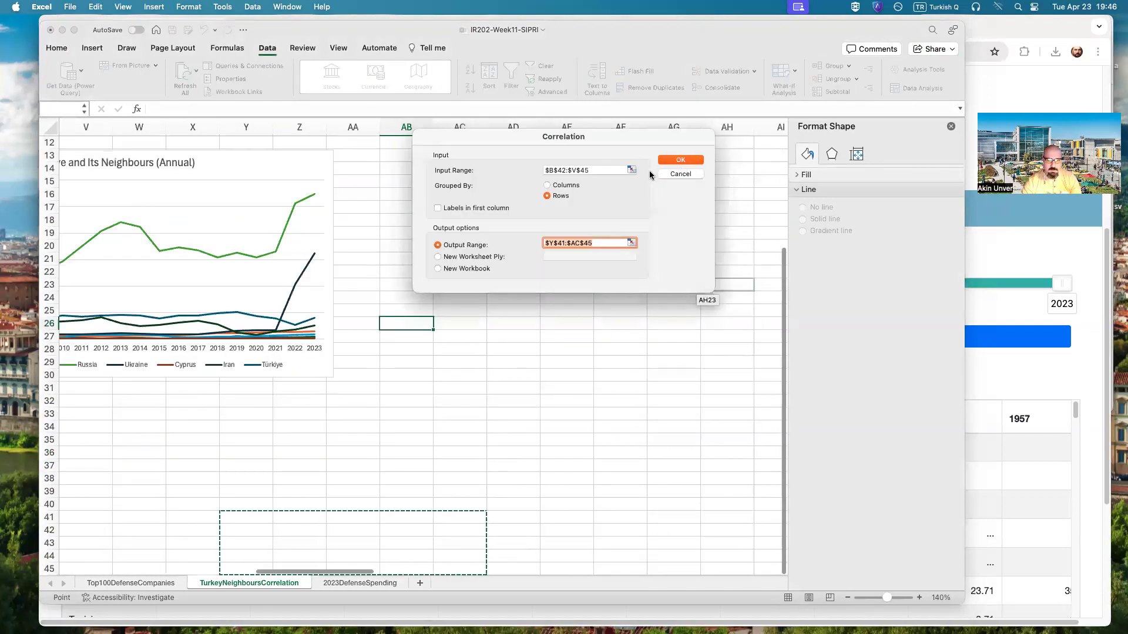
{"action": "left_click", "coordinate": [630, 171]}
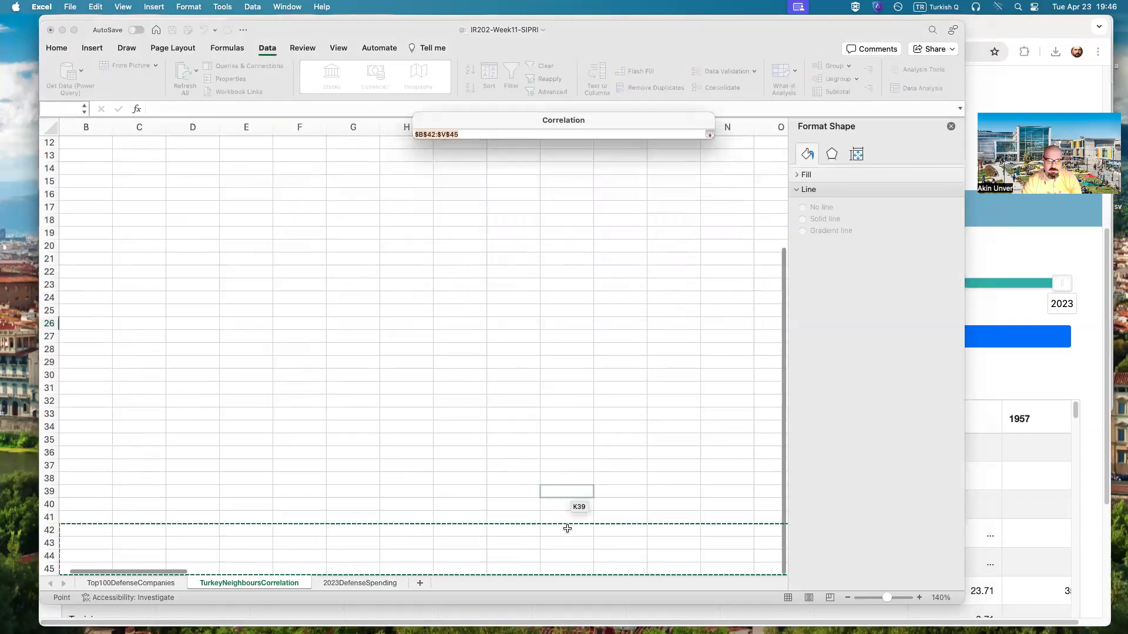
{"action": "scroll", "coordinate": [151, 551], "scroll_direction": "up", "scroll_amount": 5}
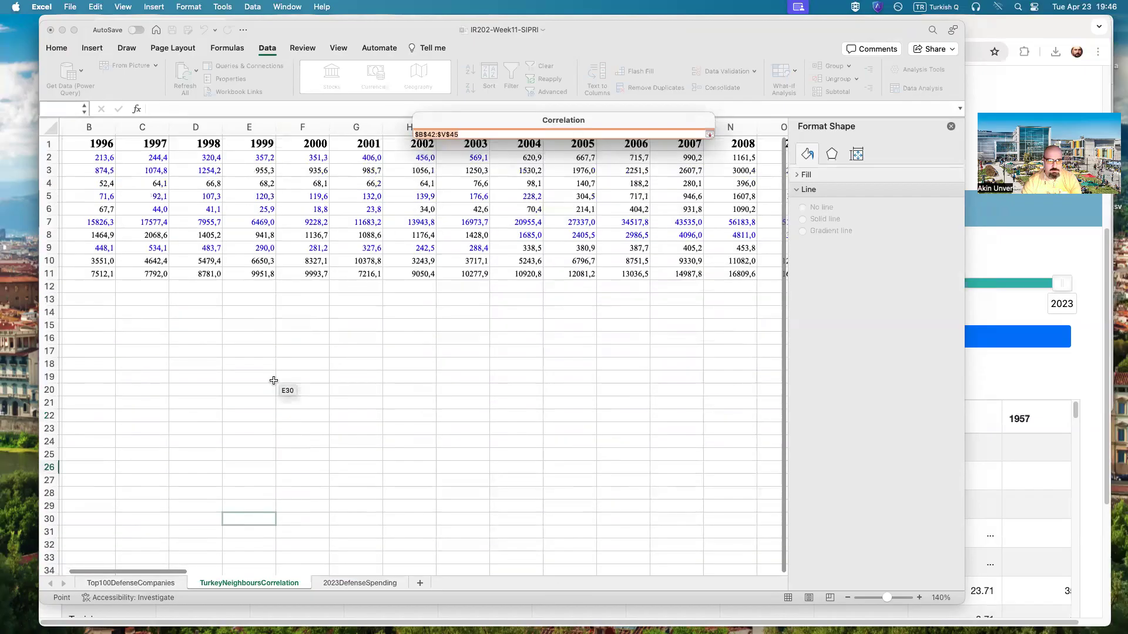
{"action": "scroll", "coordinate": [67, 574], "scroll_direction": "left", "scroll_amount": 1}
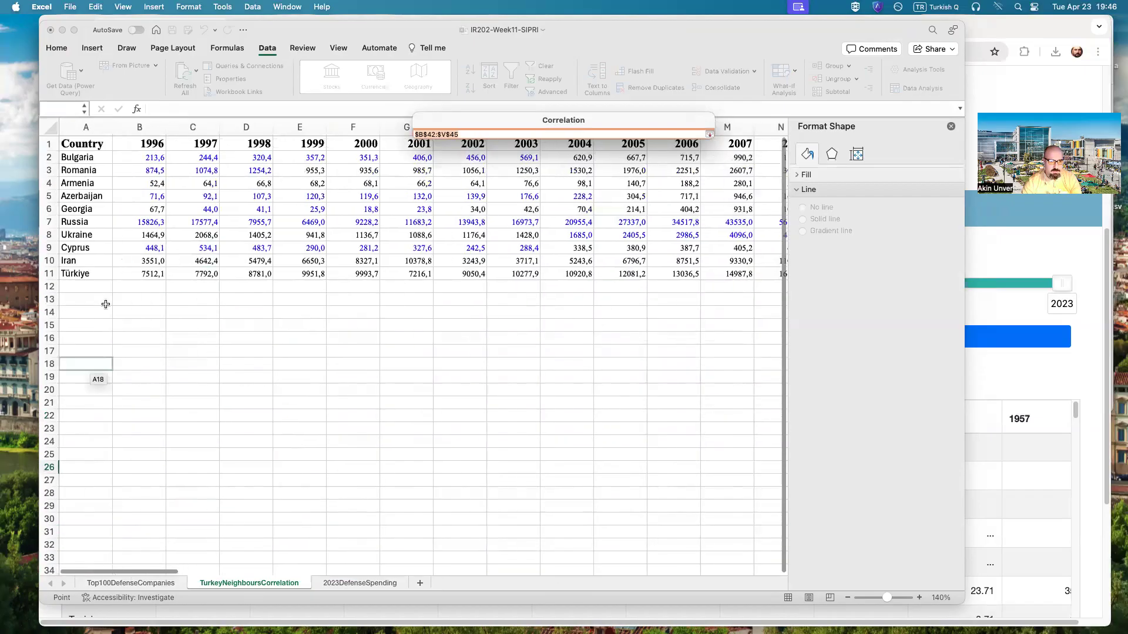
{"action": "left_click", "coordinate": [140, 157]}
{"action": "left_click_drag", "start_coordinate": [141, 161], "coordinate": [138, 249]}
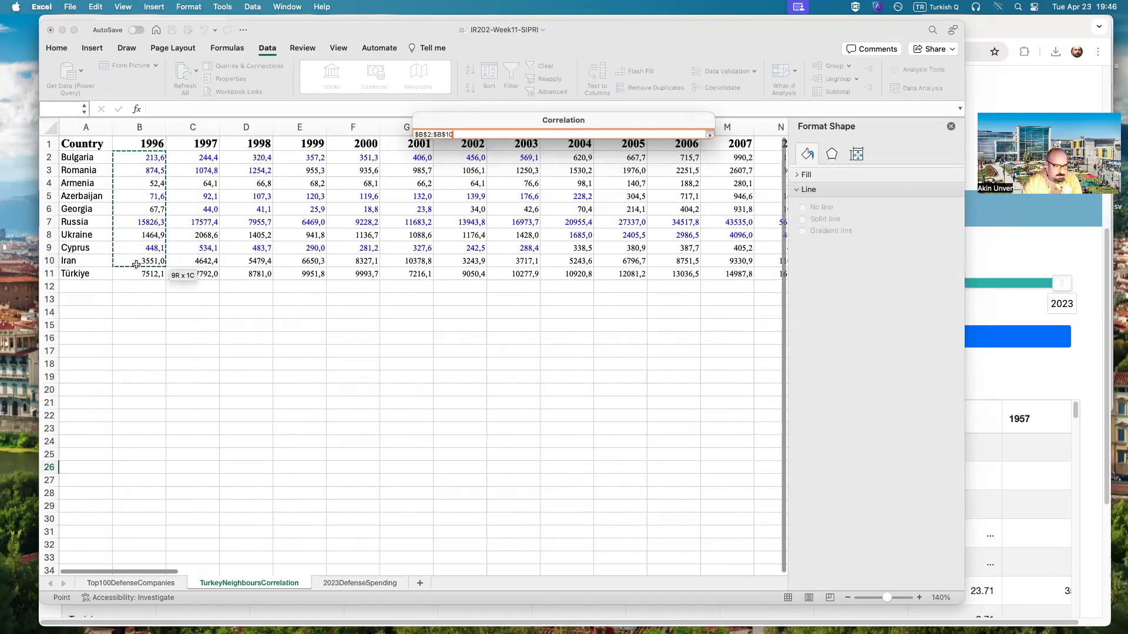
{"action": "left_click_drag", "start_coordinate": [82, 157], "coordinate": [698, 274]}
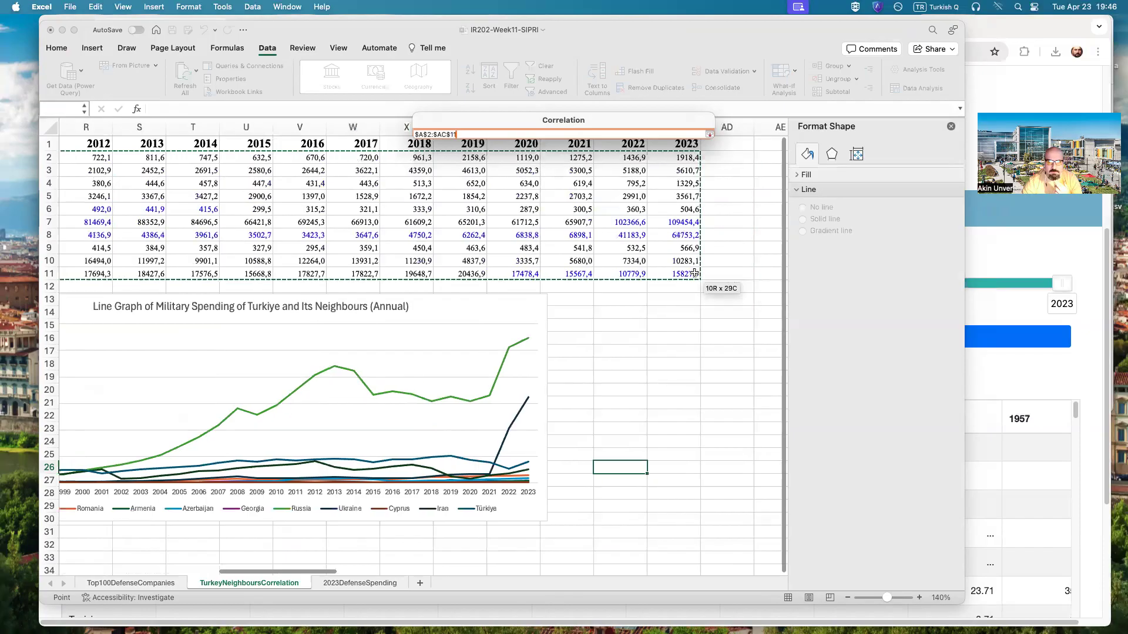
{"action": "left_click", "coordinate": [708, 136]}
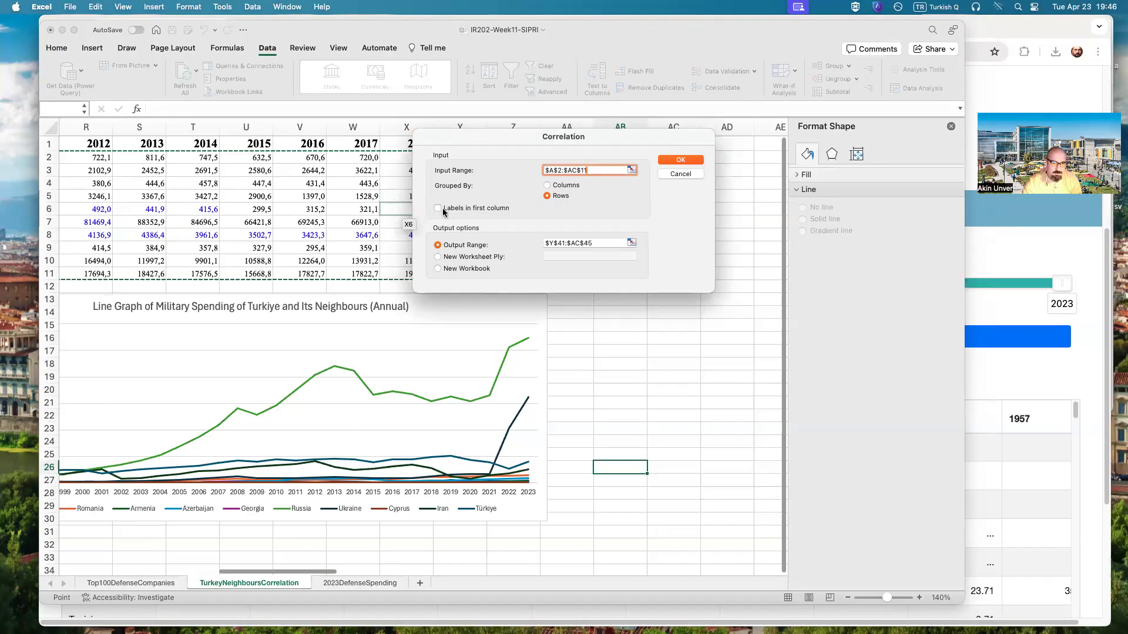
{"action": "left_click", "coordinate": [438, 208]}
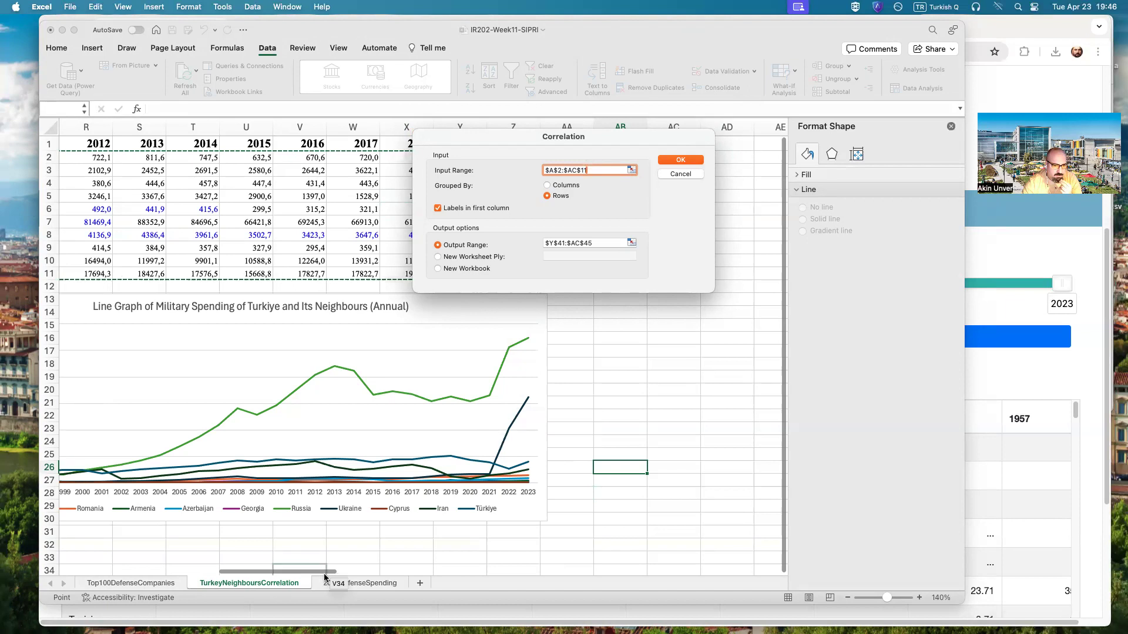
- Set the correlation's output range to the empty cells B14:H28 below the country table
{"action": "scroll", "coordinate": [325, 578], "scroll_direction": "left", "scroll_amount": 10}
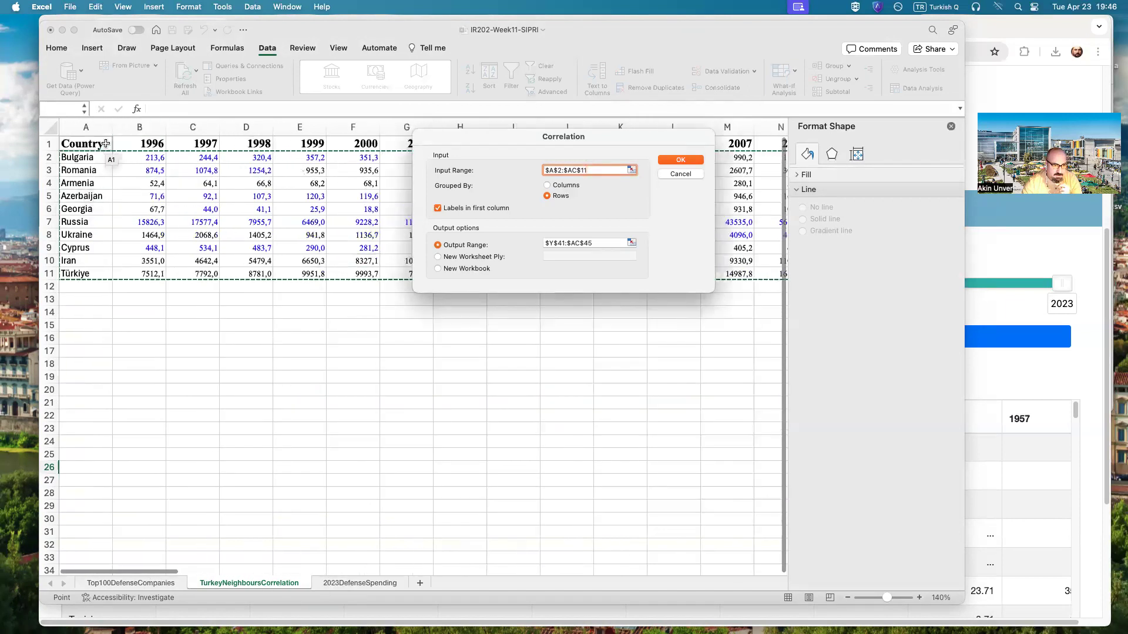
{"action": "left_click", "coordinate": [631, 243]}
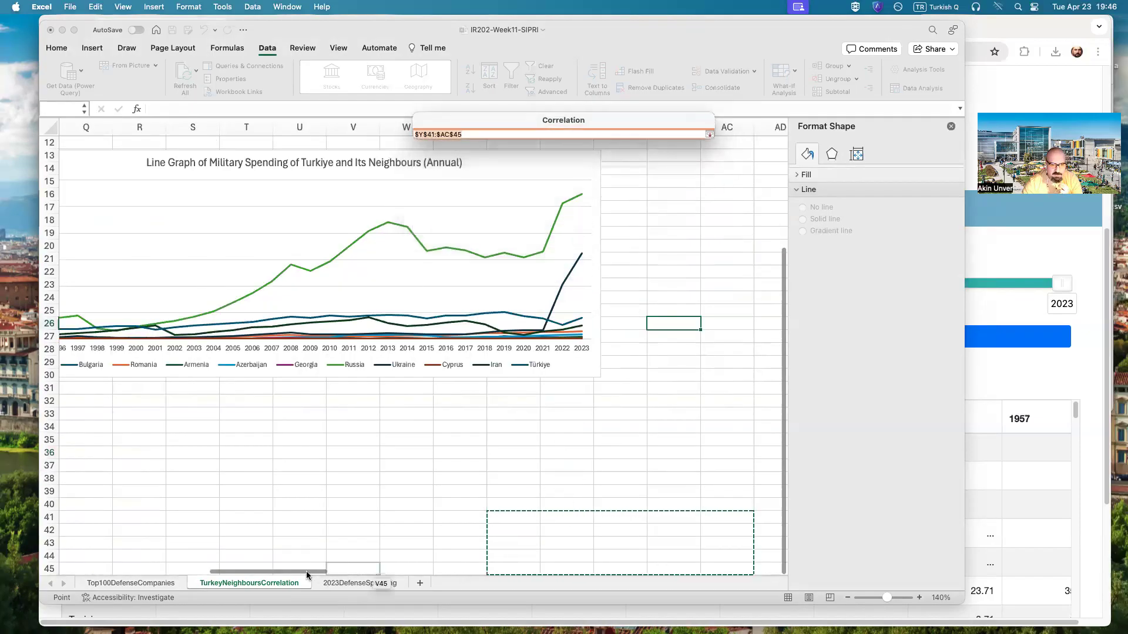
{"action": "scroll", "coordinate": [307, 574], "scroll_direction": "left", "scroll_amount": 10}
{"action": "scroll", "coordinate": [138, 355], "scroll_direction": "up", "scroll_amount": 5}
{"action": "left_click_drag", "start_coordinate": [133, 312], "coordinate": [483, 497]}
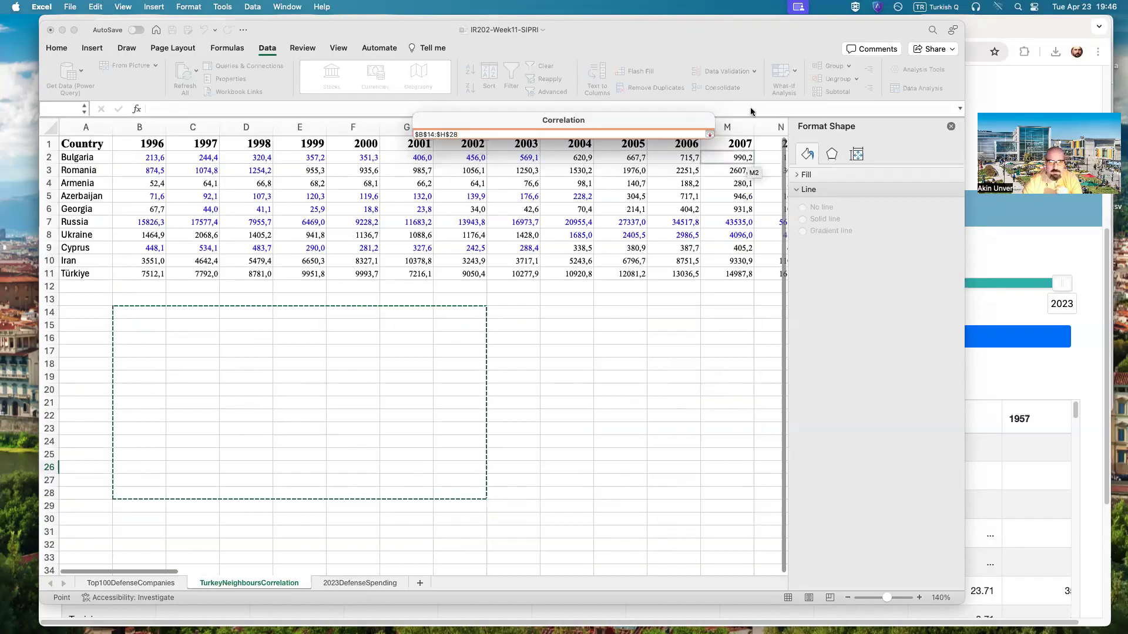
{"action": "left_click", "coordinate": [709, 135]}
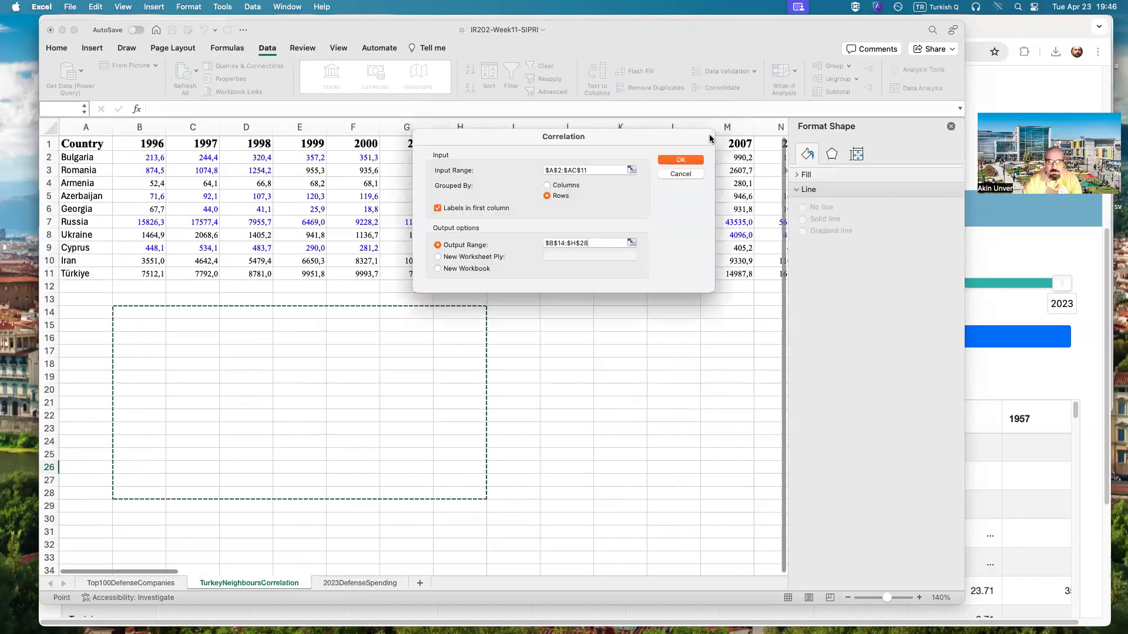
- Run the correlation to generate the country-by-country correlation matrix below the spending table
{"action": "left_click", "coordinate": [680, 160]}
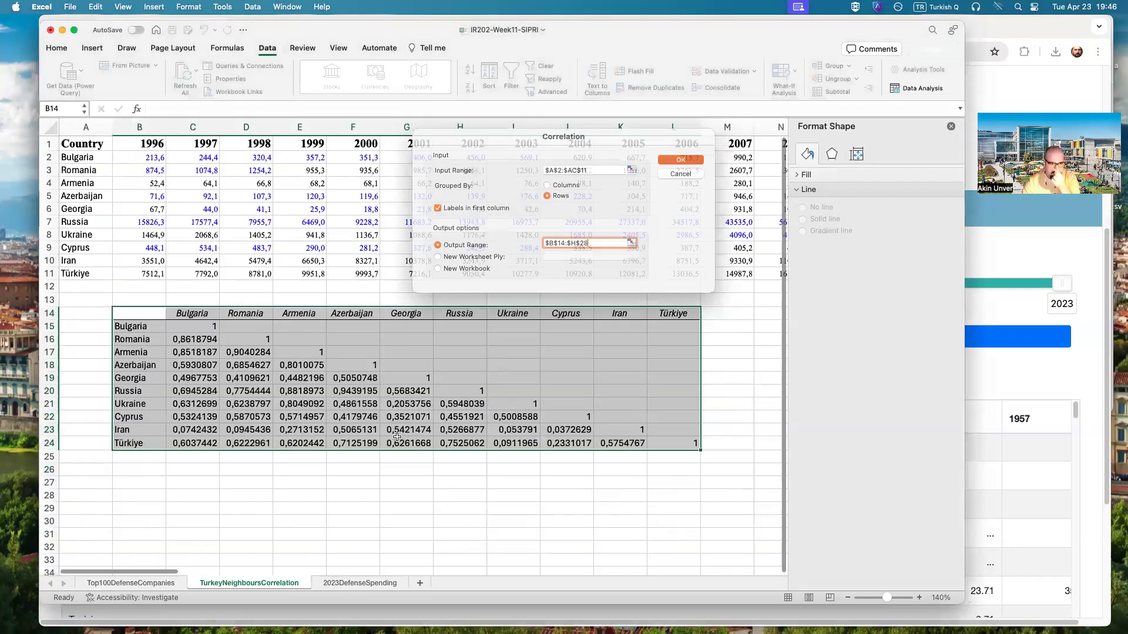
{"action": "left_click", "coordinate": [298, 520]}
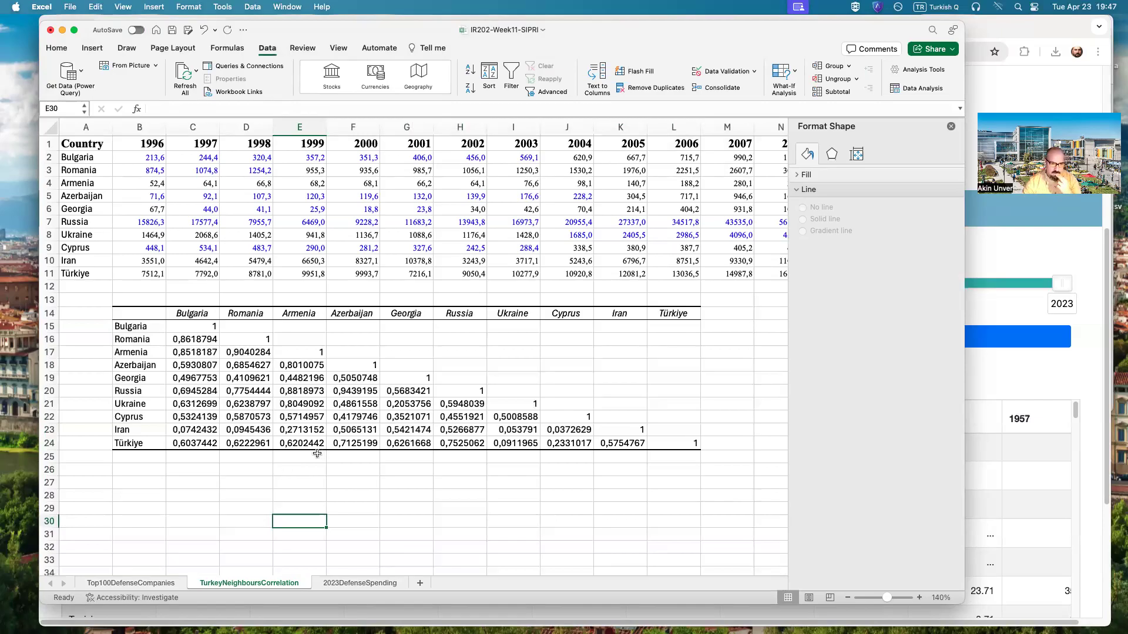
- Fill the Romania–Bulgaria coefficient in C16 and the Armenia row's coefficients in C17:D17 with red
{"action": "left_click", "coordinate": [202, 339]}
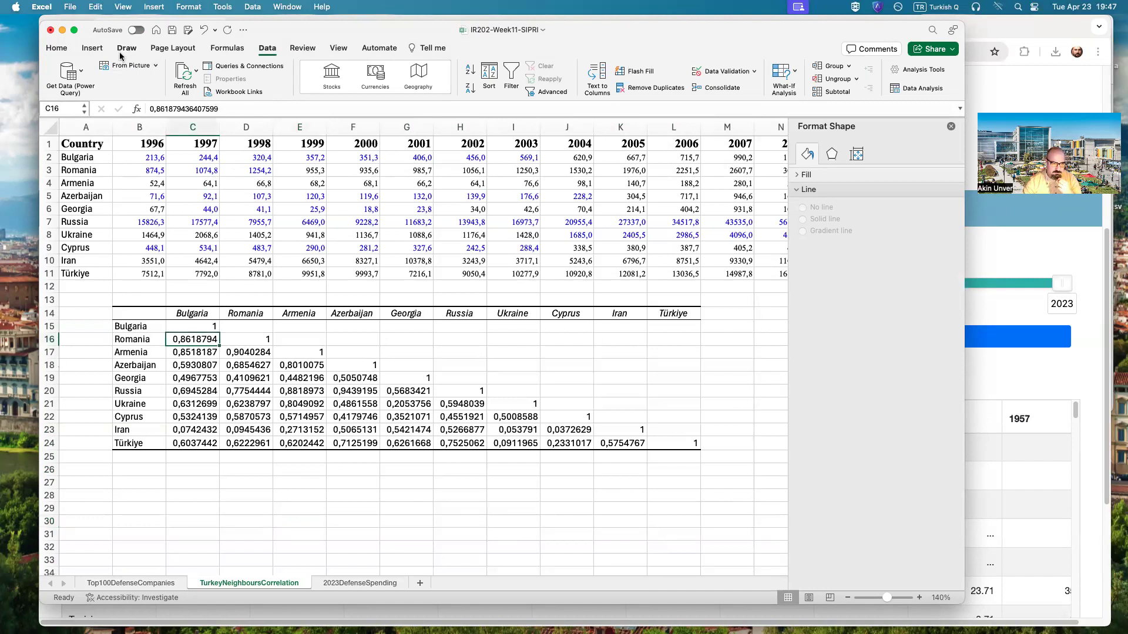
{"action": "left_click", "coordinate": [57, 47]}
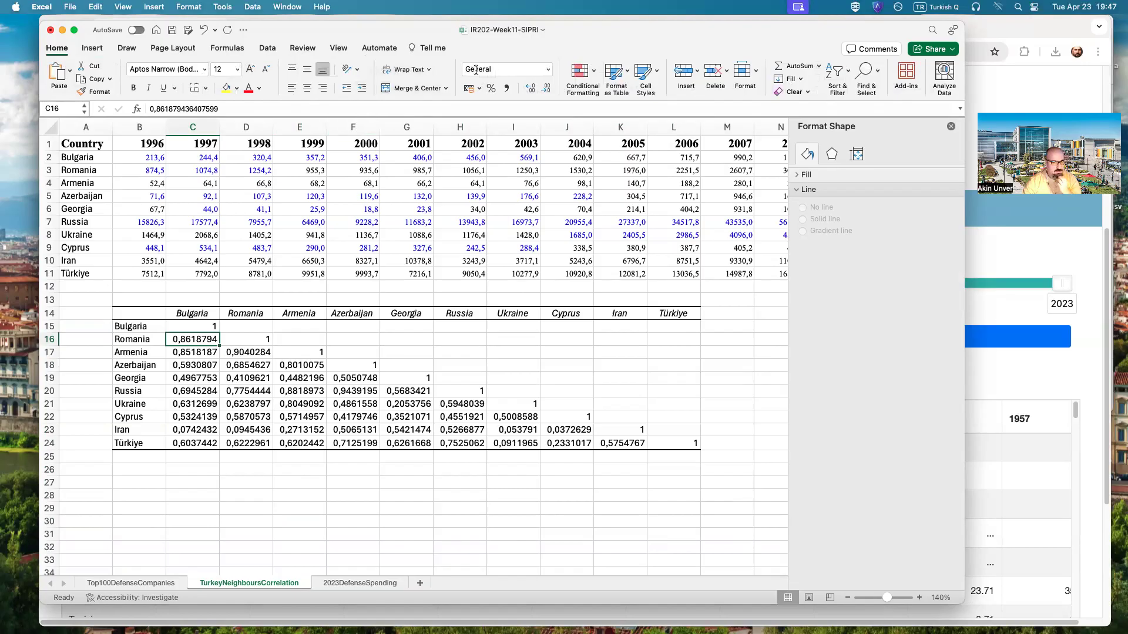
{"action": "left_click", "coordinate": [236, 88]}
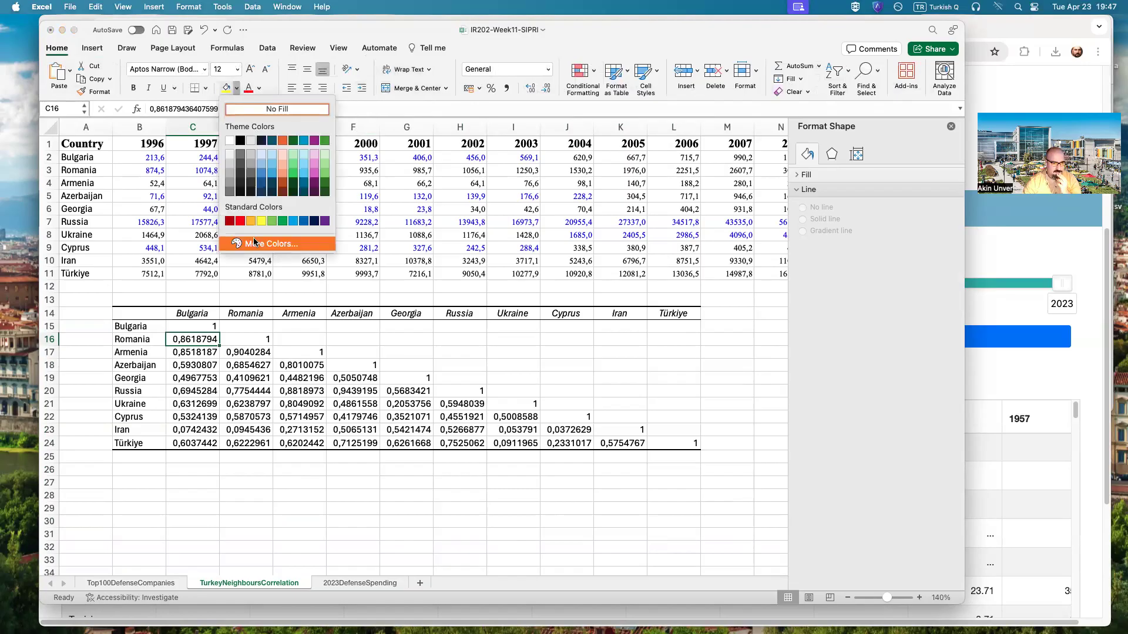
{"action": "left_click", "coordinate": [240, 221]}
{"action": "left_click_drag", "start_coordinate": [191, 353], "coordinate": [237, 352]}
{"action": "left_click", "coordinate": [224, 90]}
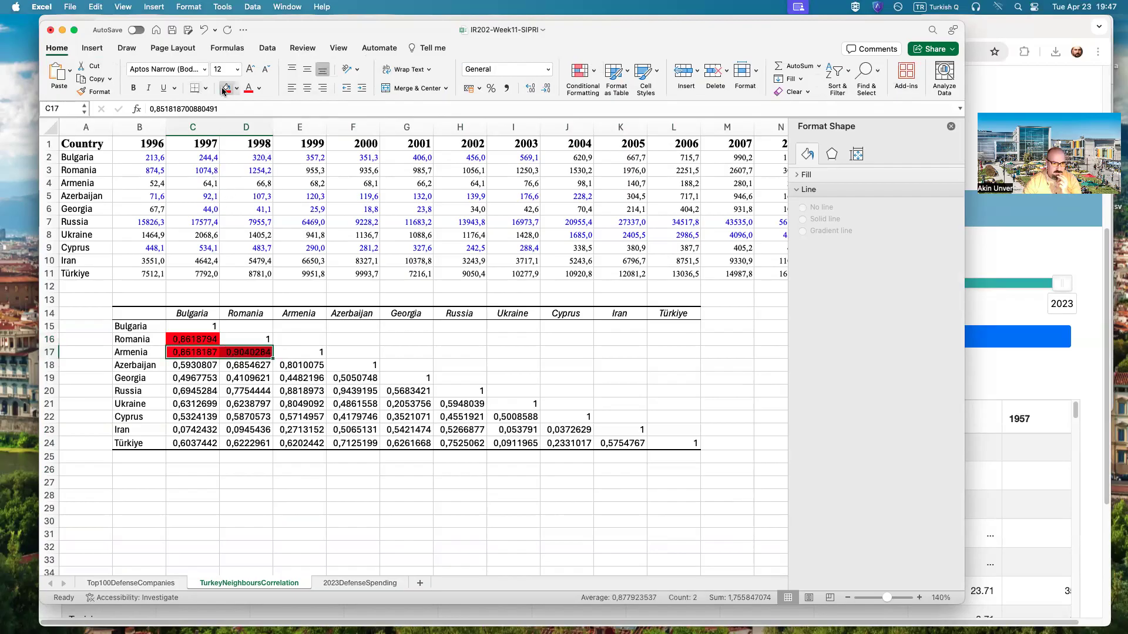
{"action": "left_click", "coordinate": [236, 348]}
- Fill the remaining coefficients above 0.8, in E18, E20:F20 and E21, with red
{"action": "left_click", "coordinate": [299, 365]}
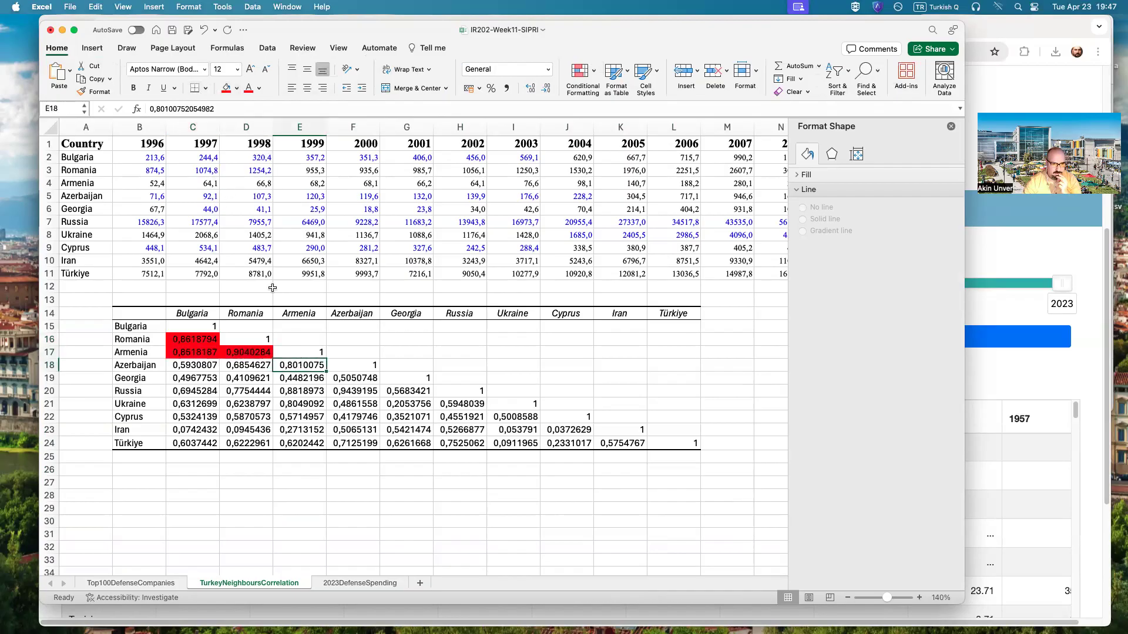
{"action": "left_click", "coordinate": [223, 89]}
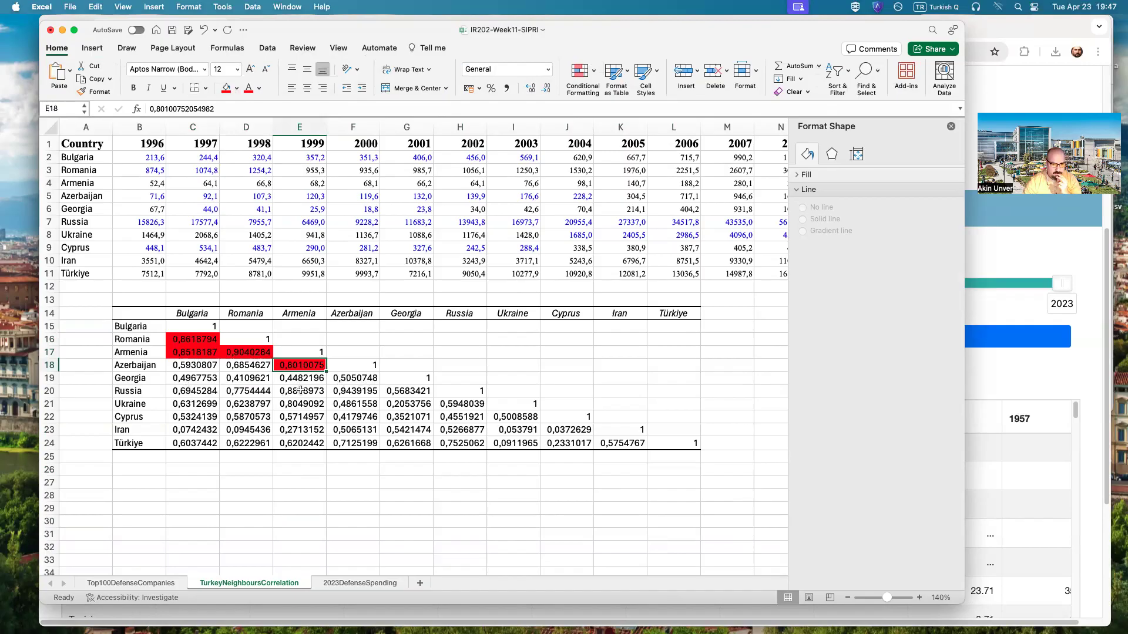
{"action": "left_click_drag", "start_coordinate": [300, 391], "coordinate": [356, 391]}
{"action": "left_click", "coordinate": [224, 89]}
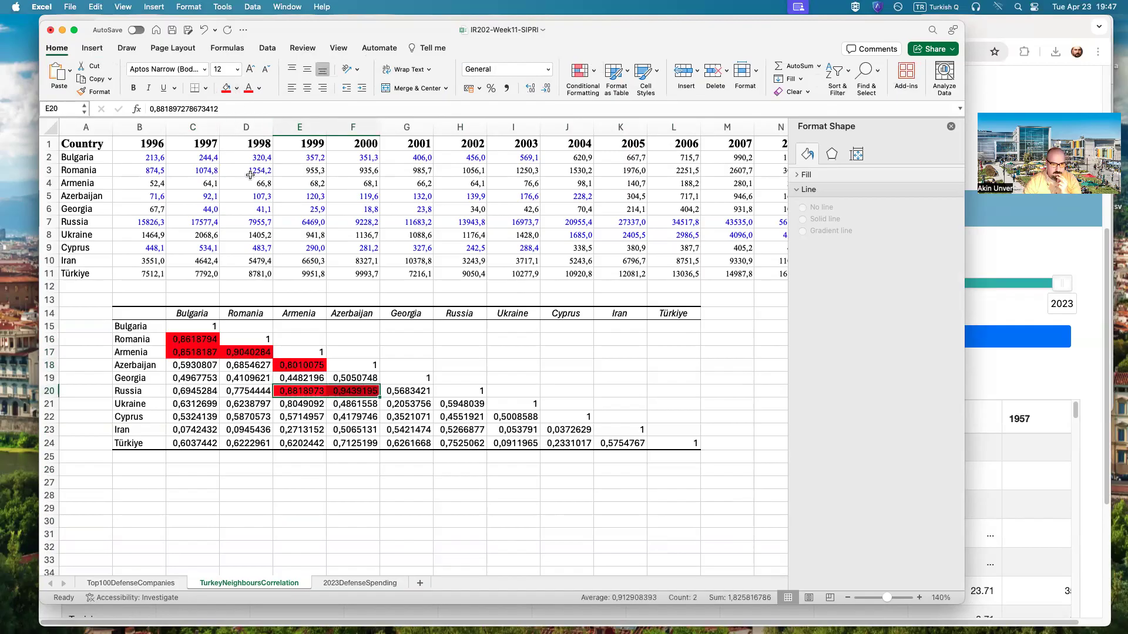
{"action": "left_click", "coordinate": [318, 404]}
{"action": "left_click", "coordinate": [223, 89]}
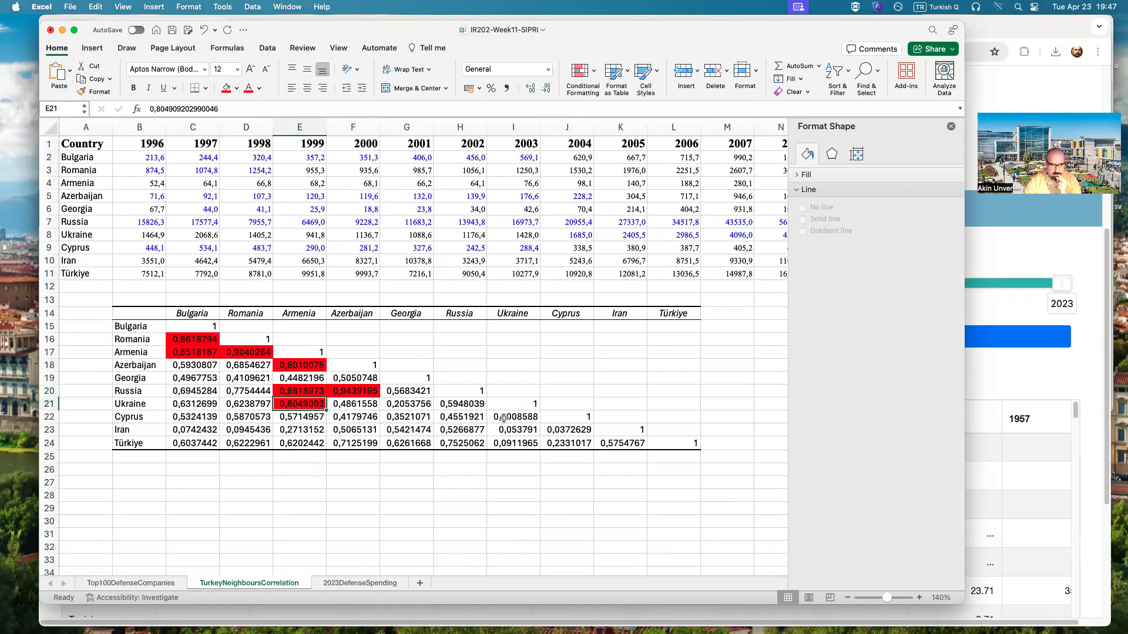
{"action": "left_click", "coordinate": [194, 435]}
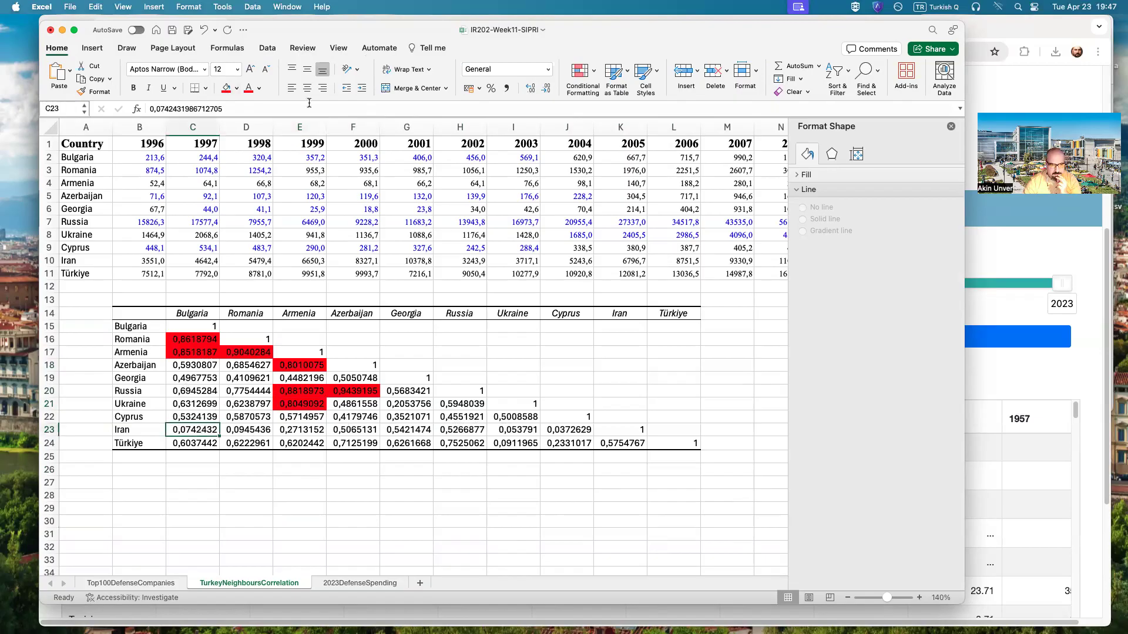
{"action": "left_click", "coordinate": [232, 88]}
{"action": "left_click", "coordinate": [251, 221]}
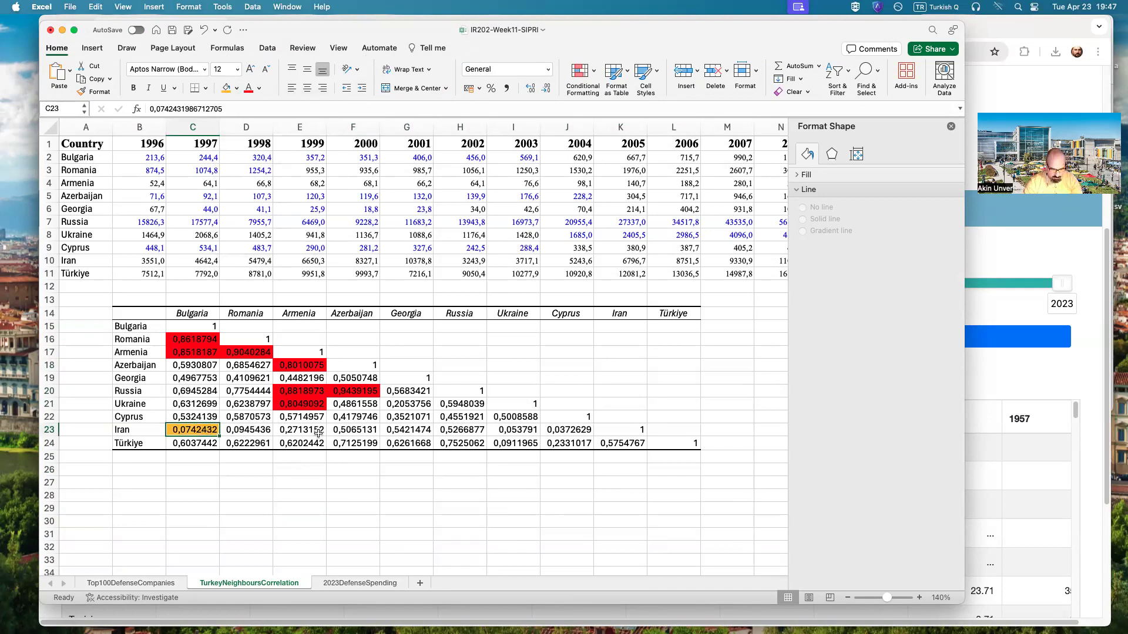
{"action": "key", "text": "super+z"}
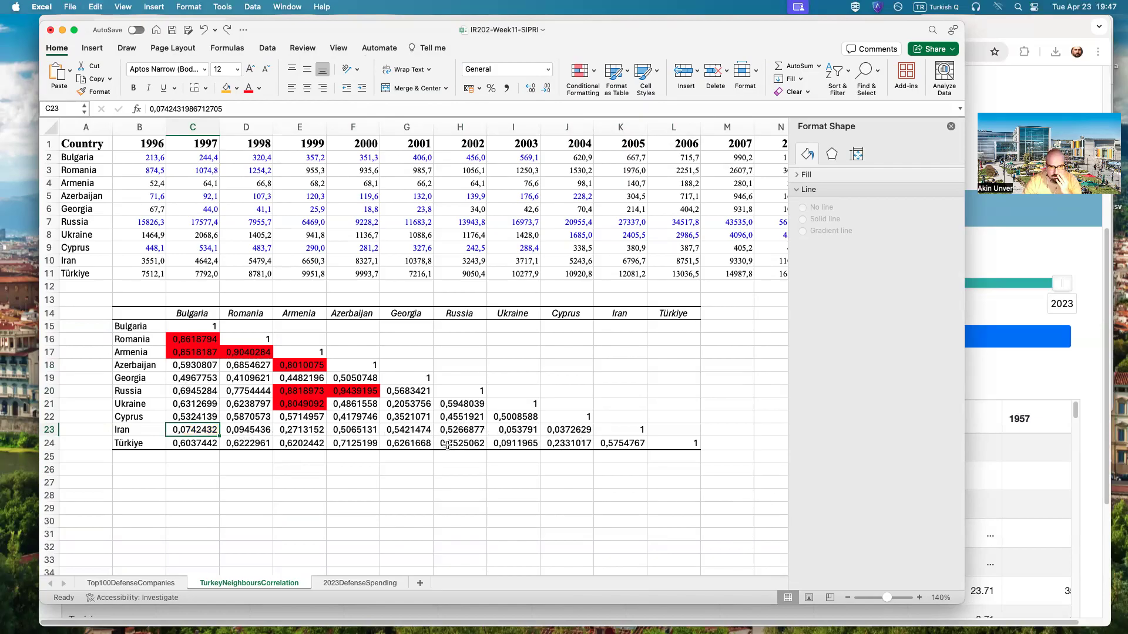
- Fill the Türkiye row's coefficients from Bulgaria to Russia, C24:H24, with yellow
{"action": "left_click_drag", "start_coordinate": [182, 445], "coordinate": [468, 445]}
{"action": "left_click", "coordinate": [236, 88]}
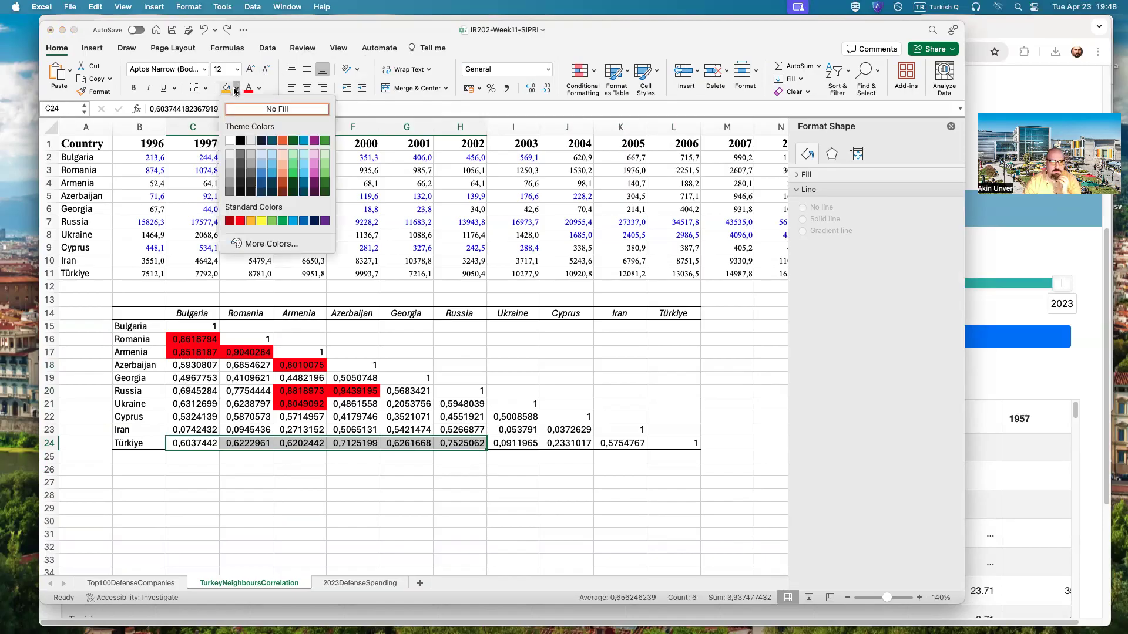
{"action": "left_click", "coordinate": [262, 221]}
{"action": "left_click", "coordinate": [406, 509]}
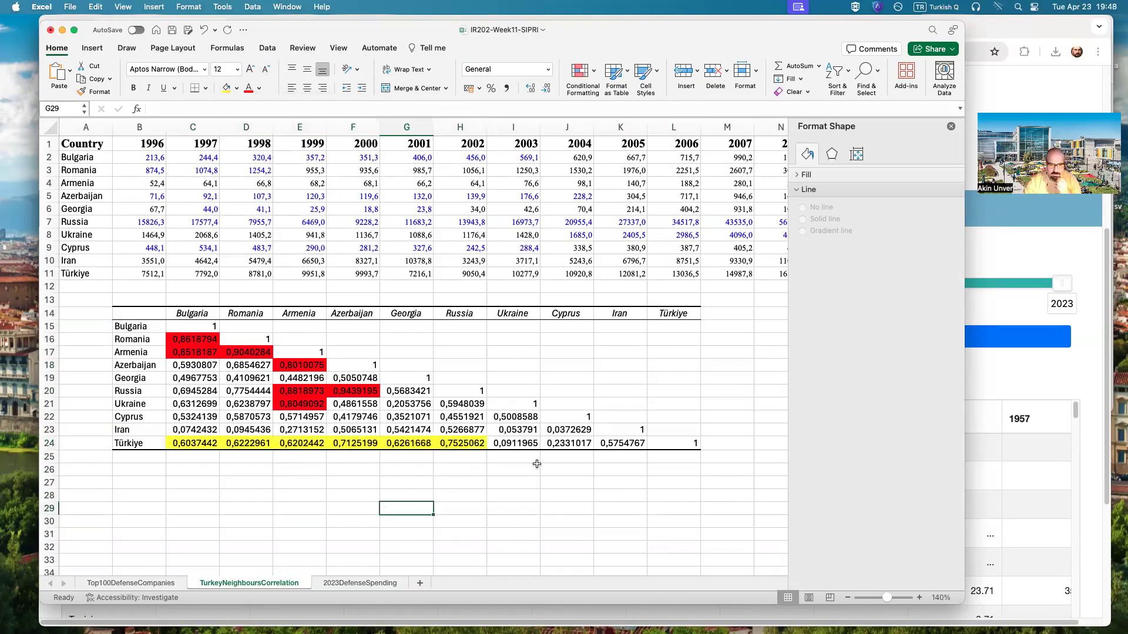
- Fill Türkiye's coefficients with Ukraine and Cyprus in I24:J24 light green and the one with Iran in K24 yellow
{"action": "left_click", "coordinate": [522, 444]}
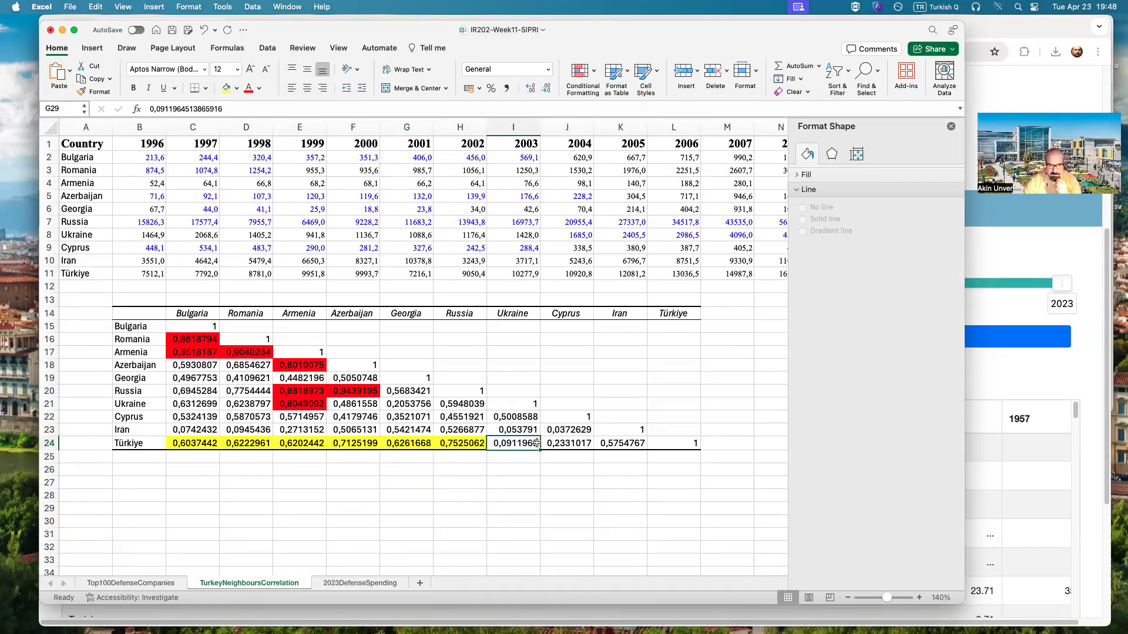
{"action": "left_click_drag", "start_coordinate": [537, 444], "coordinate": [568, 444]}
{"action": "left_click", "coordinate": [236, 88]}
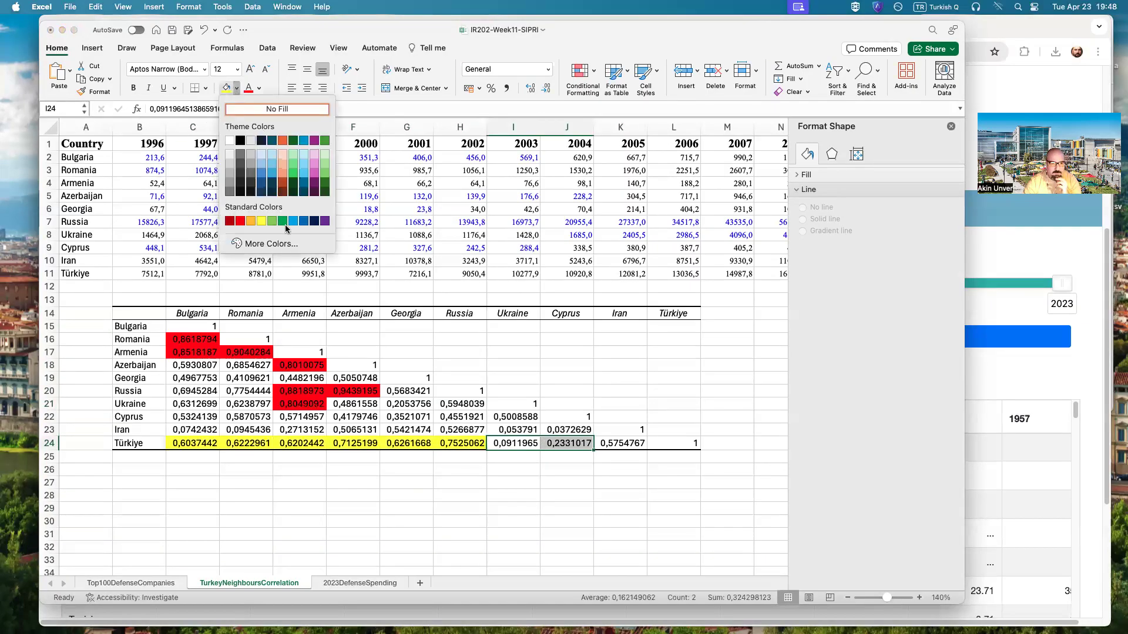
{"action": "left_click", "coordinate": [272, 222]}
{"action": "left_click", "coordinate": [513, 521]}
{"action": "left_click", "coordinate": [622, 444]}
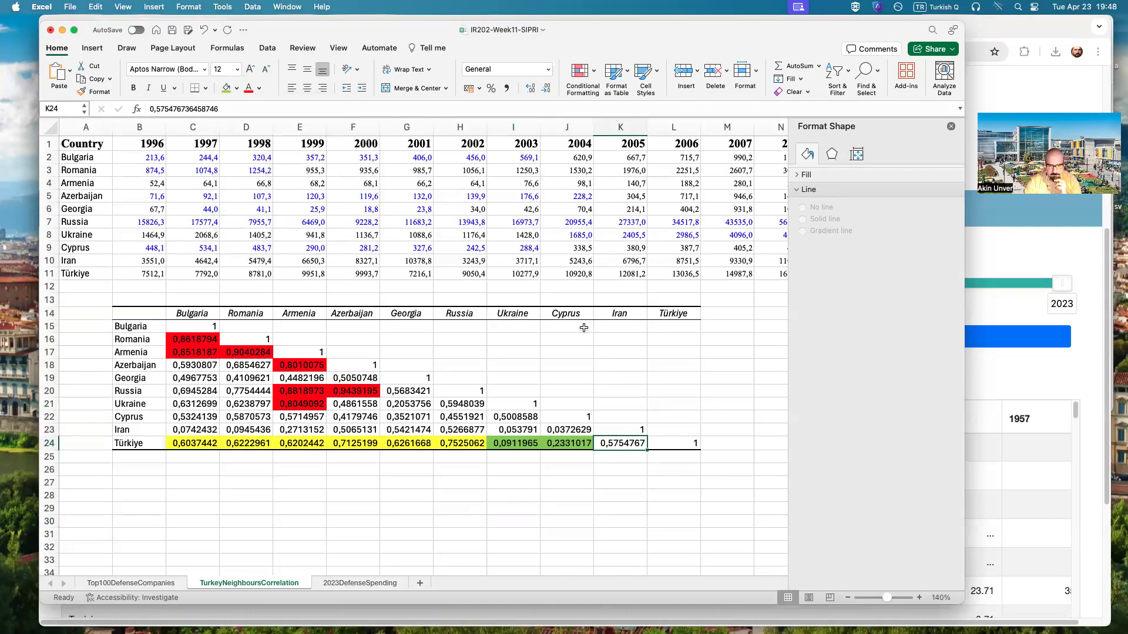
{"action": "left_click", "coordinate": [237, 88]}
{"action": "left_click", "coordinate": [262, 224]}
{"action": "left_click", "coordinate": [233, 495]}
- Color the Iran row's coefficients, filling C23:E23 and I23:J23 light green and F23:H23 yellow
{"action": "left_click_drag", "start_coordinate": [182, 429], "coordinate": [297, 430]}
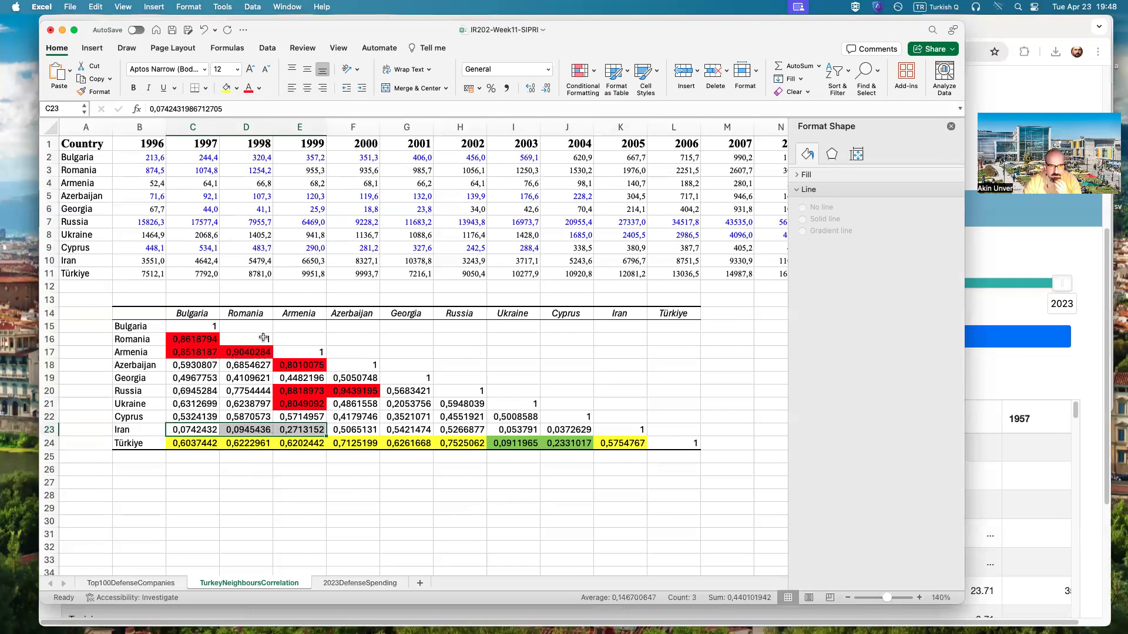
{"action": "left_click", "coordinate": [237, 88]}
{"action": "left_click", "coordinate": [274, 221]}
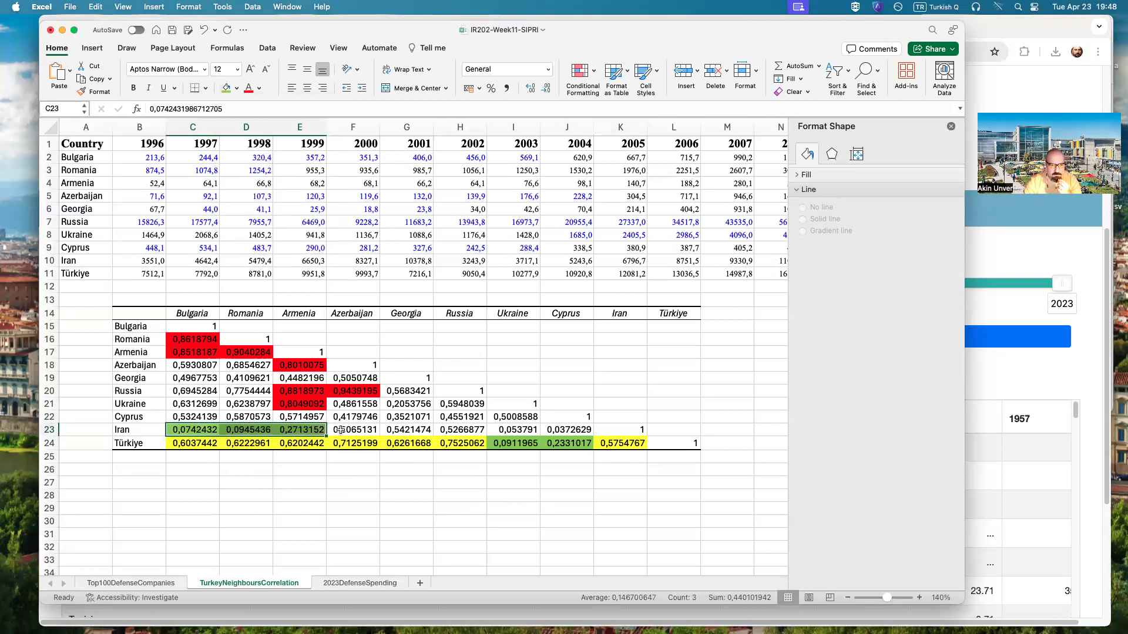
{"action": "left_click_drag", "start_coordinate": [347, 429], "coordinate": [475, 431]}
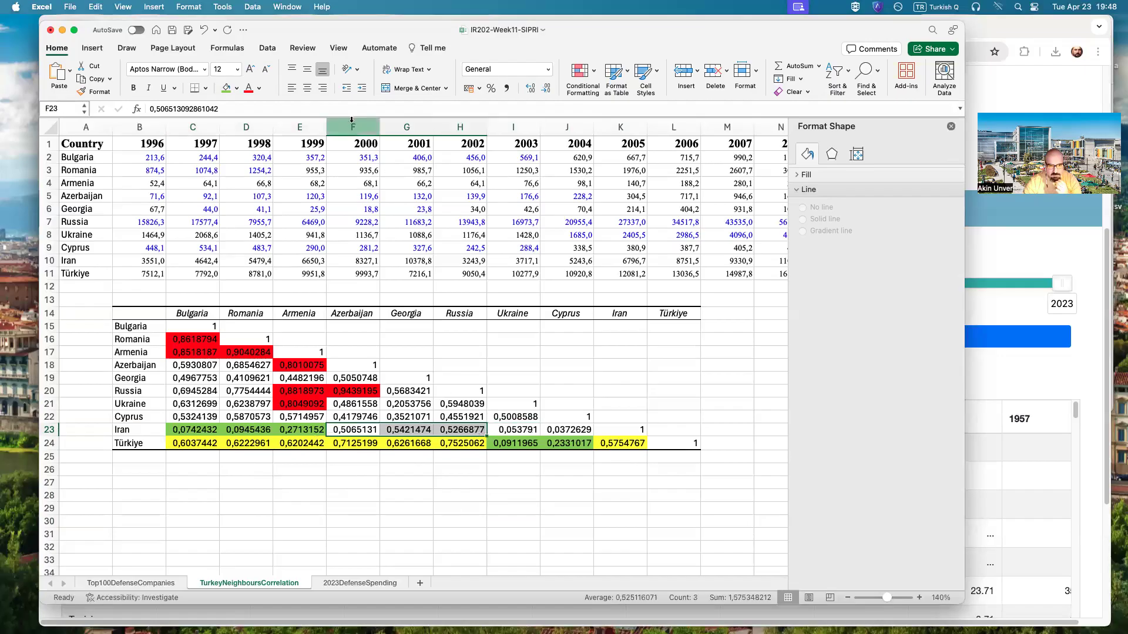
{"action": "left_click", "coordinate": [237, 88]}
{"action": "left_click", "coordinate": [262, 221]}
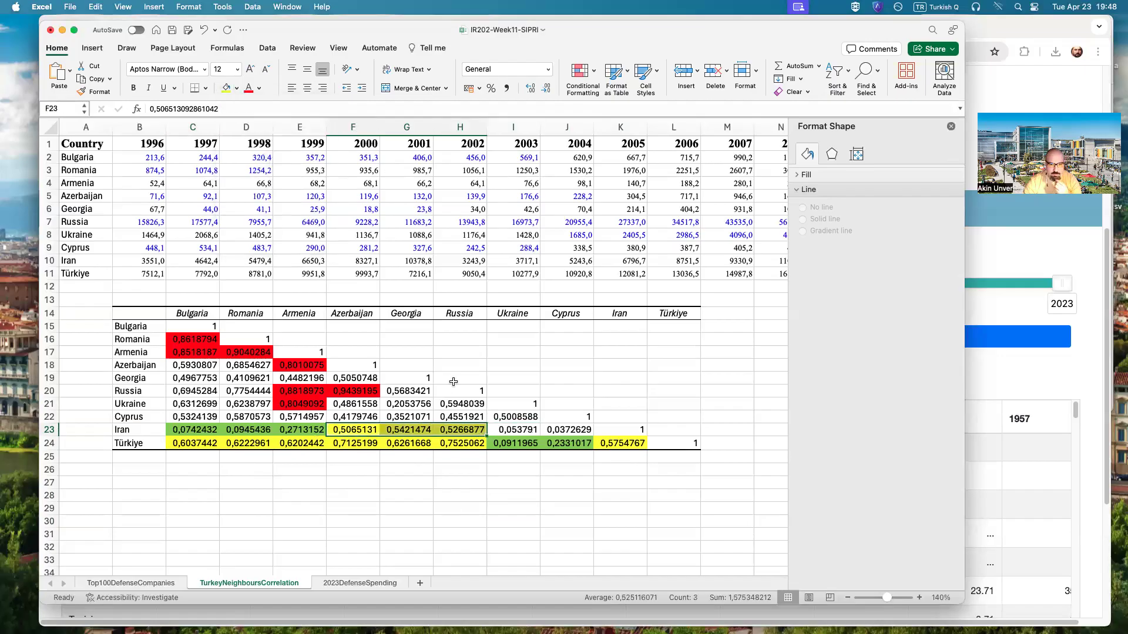
{"action": "left_click_drag", "start_coordinate": [508, 429], "coordinate": [585, 429]}
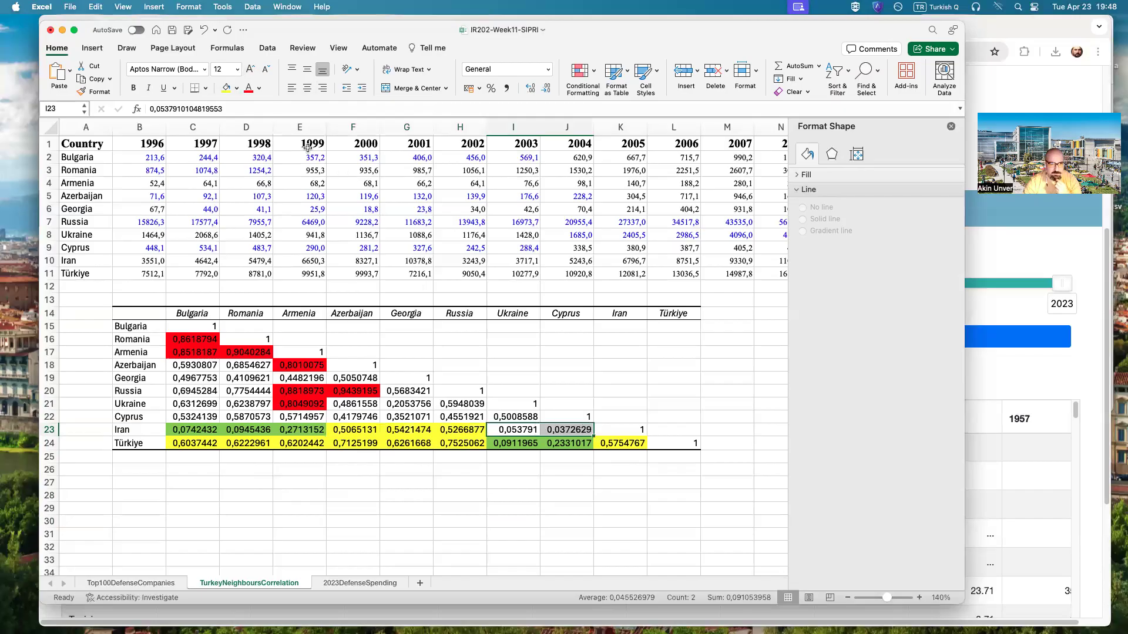
{"action": "left_click", "coordinate": [237, 88]}
{"action": "left_click", "coordinate": [272, 220]}
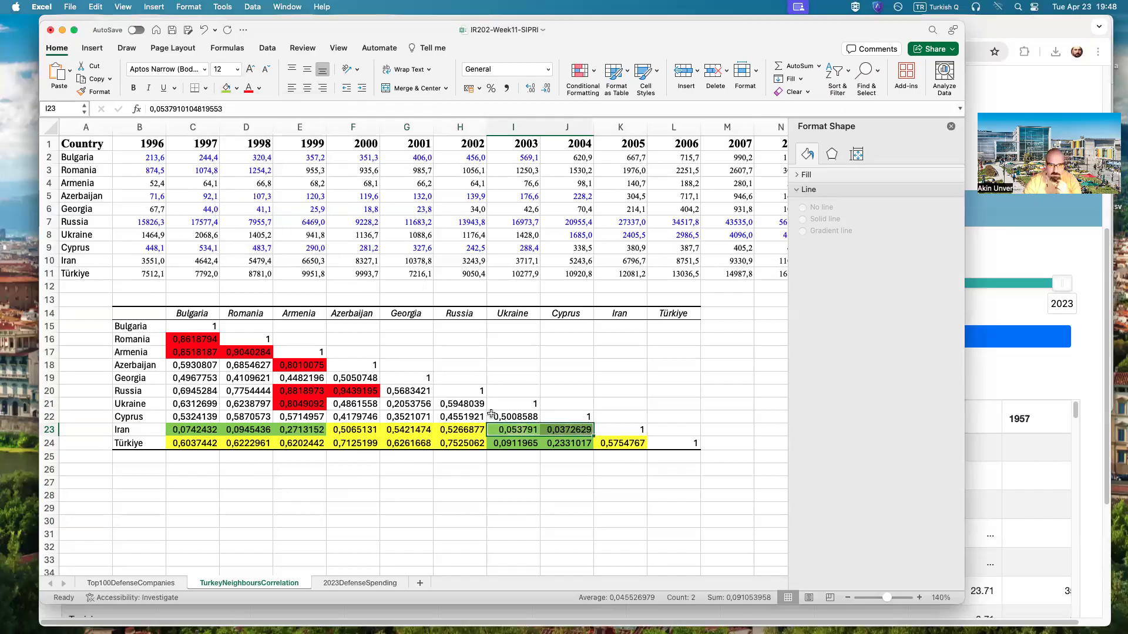
- Fill the Cyprus row's coefficients from Bulgaria to Ukraine, C22:I22, with yellow
{"action": "left_click_drag", "start_coordinate": [506, 419], "coordinate": [200, 417]}
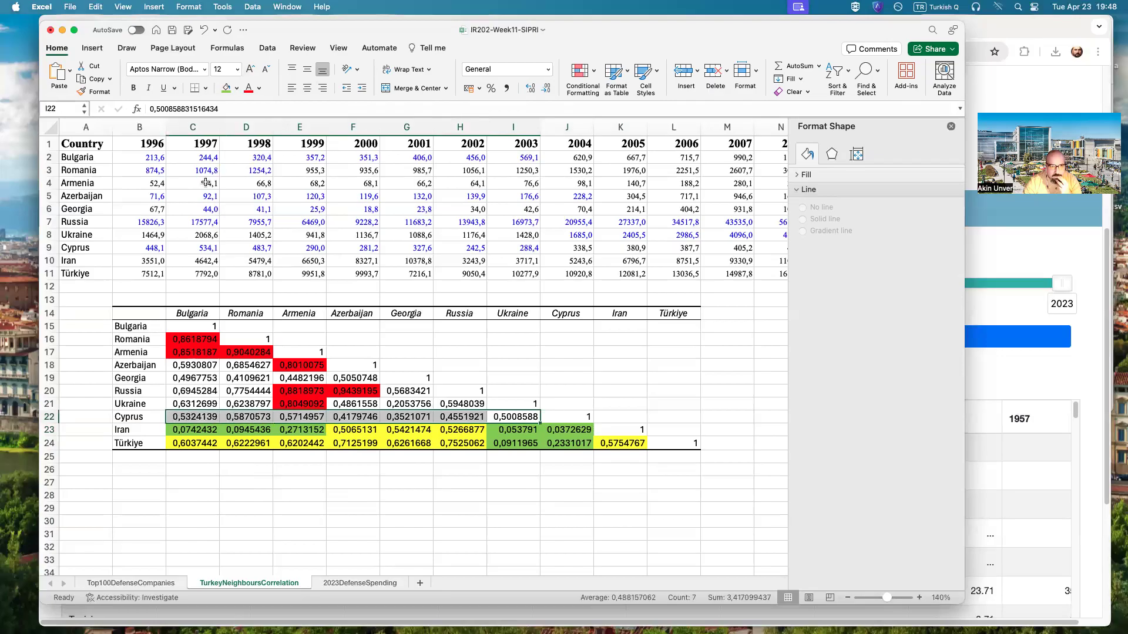
{"action": "left_click", "coordinate": [234, 88]}
{"action": "left_click", "coordinate": [262, 221]}
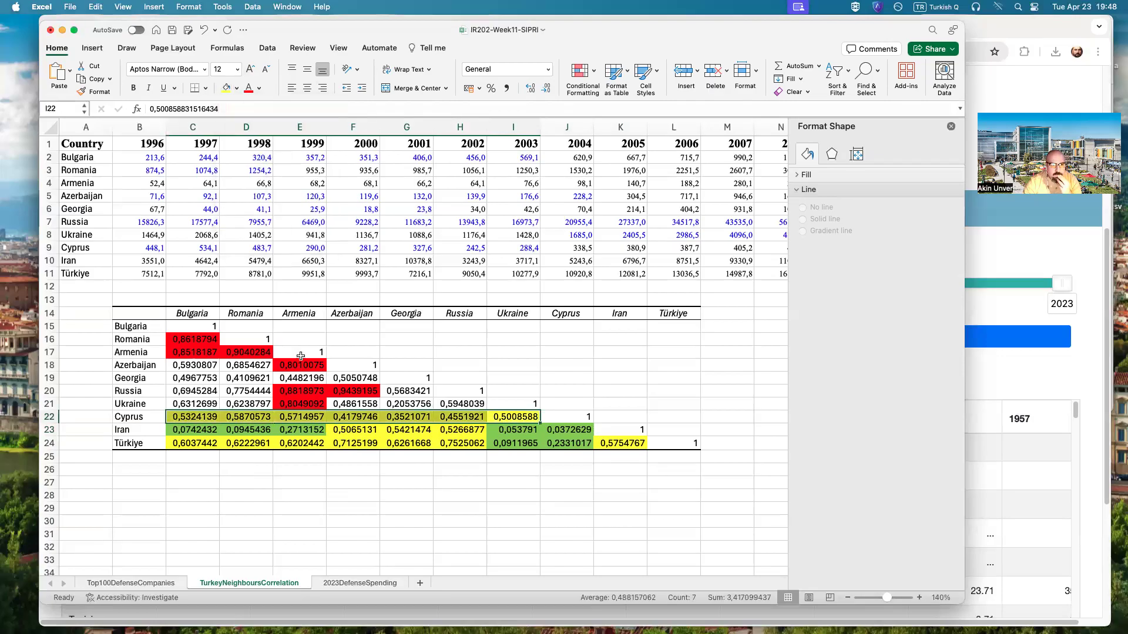
- Color the Ukraine row's unfilled coefficients, making C21:D21, F21 and H21 yellow and G21 light green
{"action": "left_click", "coordinate": [178, 406]}
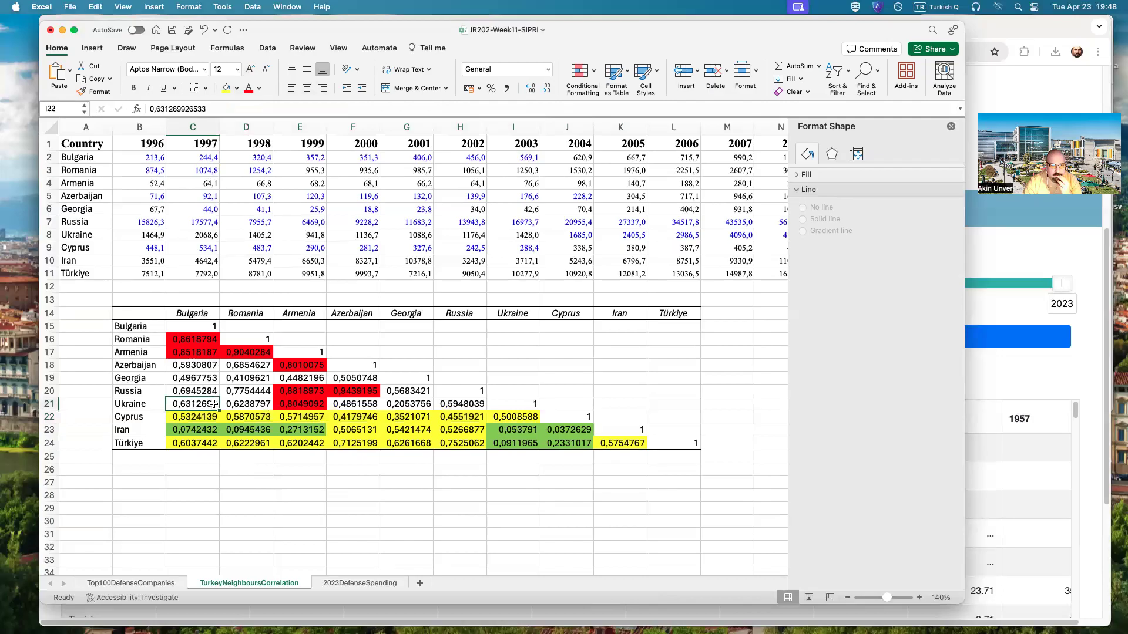
{"action": "left_click_drag", "start_coordinate": [242, 402], "coordinate": [197, 402]}
{"action": "left_click", "coordinate": [356, 404], "text": "super"}
{"action": "left_click", "coordinate": [460, 403], "text": "super"}
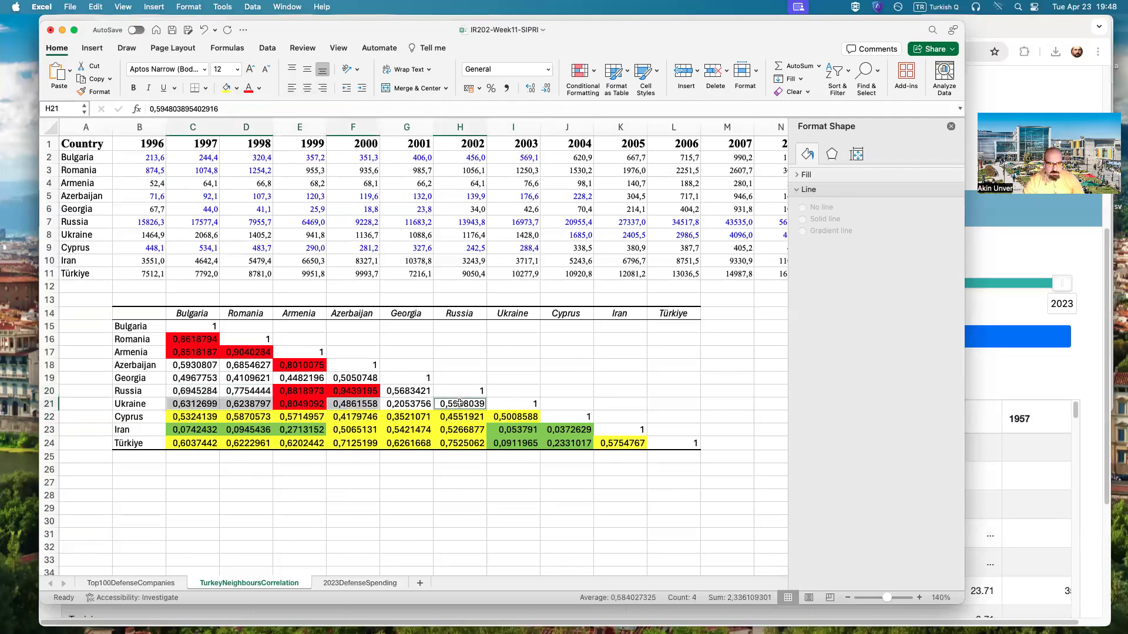
{"action": "left_click", "coordinate": [228, 89]}
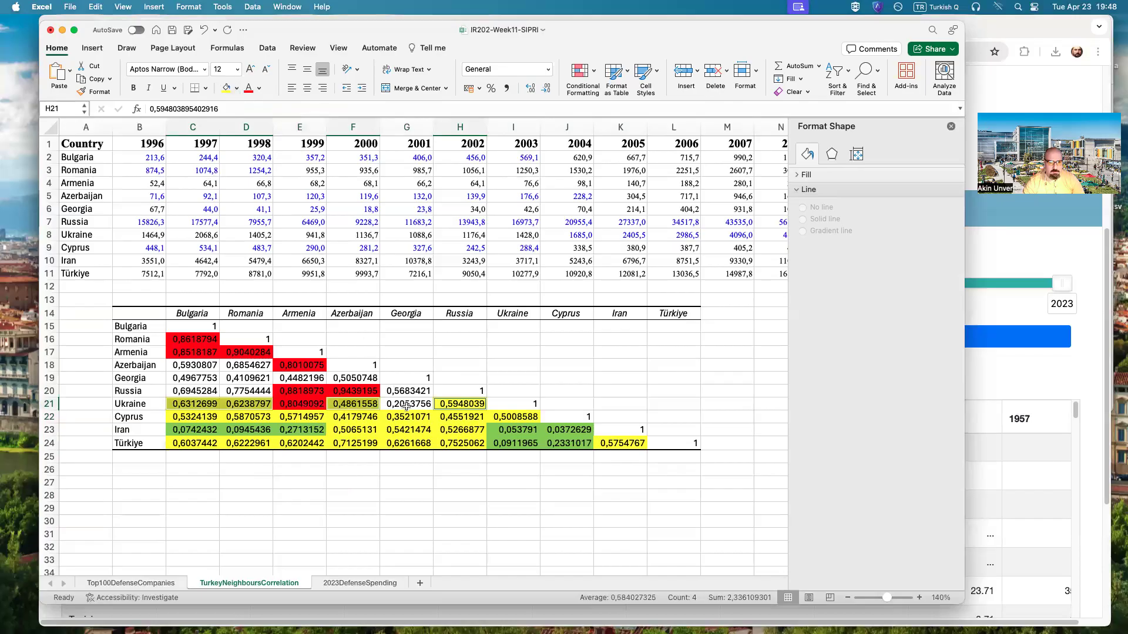
{"action": "left_click", "coordinate": [406, 404]}
{"action": "left_click", "coordinate": [237, 88]}
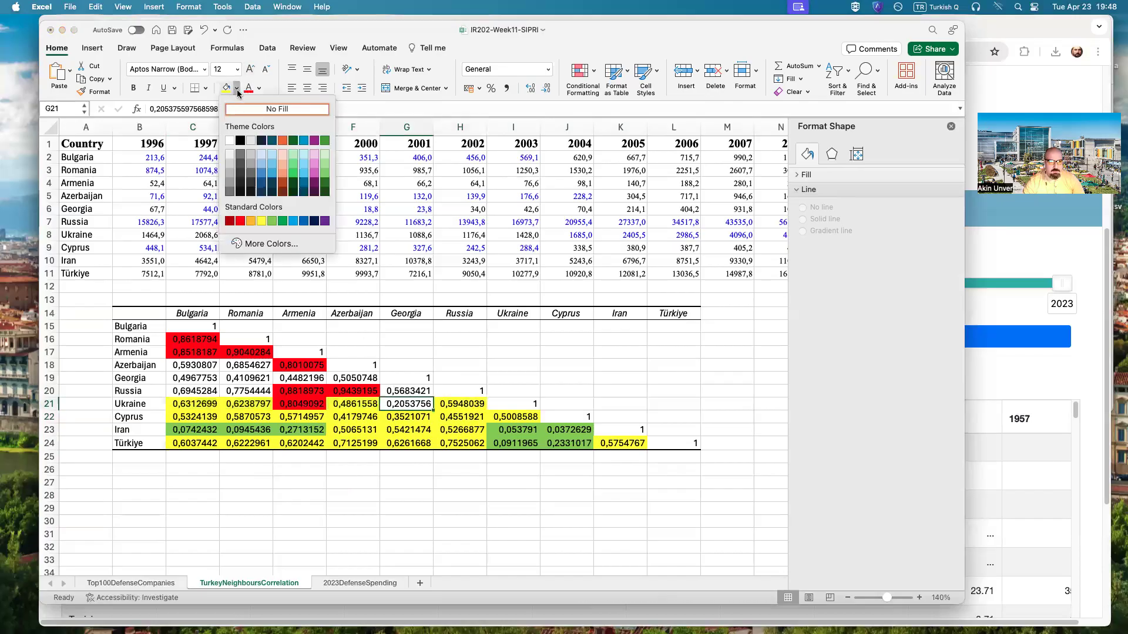
{"action": "left_click", "coordinate": [272, 222]}
- Color the Russia row's unfilled coefficients, making G20 yellow and C20:D20 orange
{"action": "left_click", "coordinate": [401, 393]}
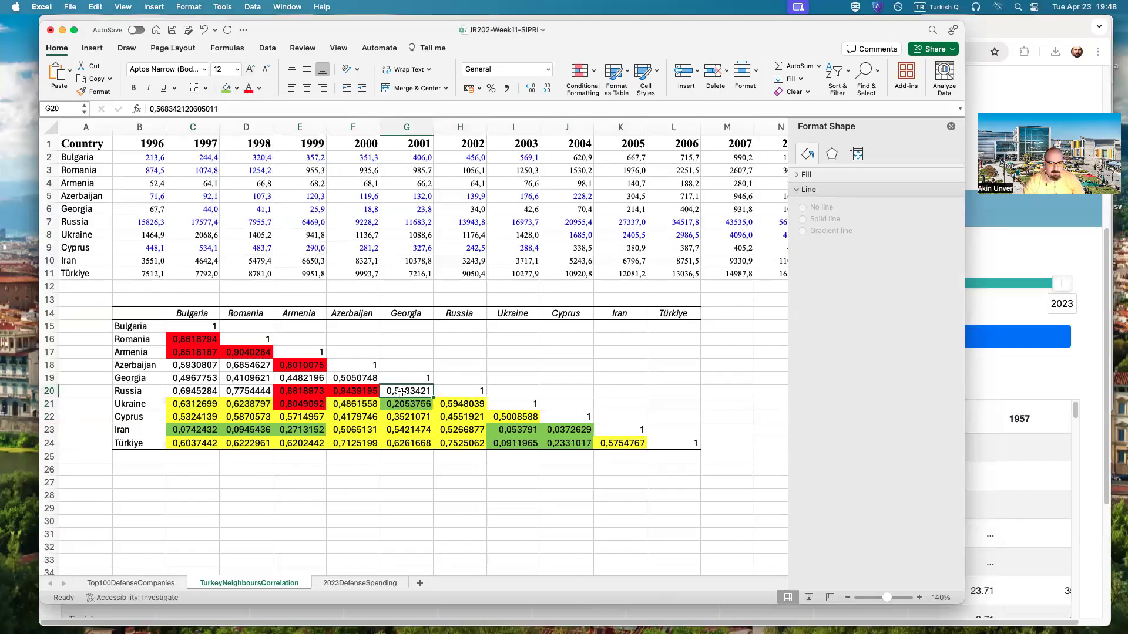
{"action": "left_click", "coordinate": [236, 88]}
{"action": "left_click", "coordinate": [262, 222]}
{"action": "left_click", "coordinate": [251, 393]}
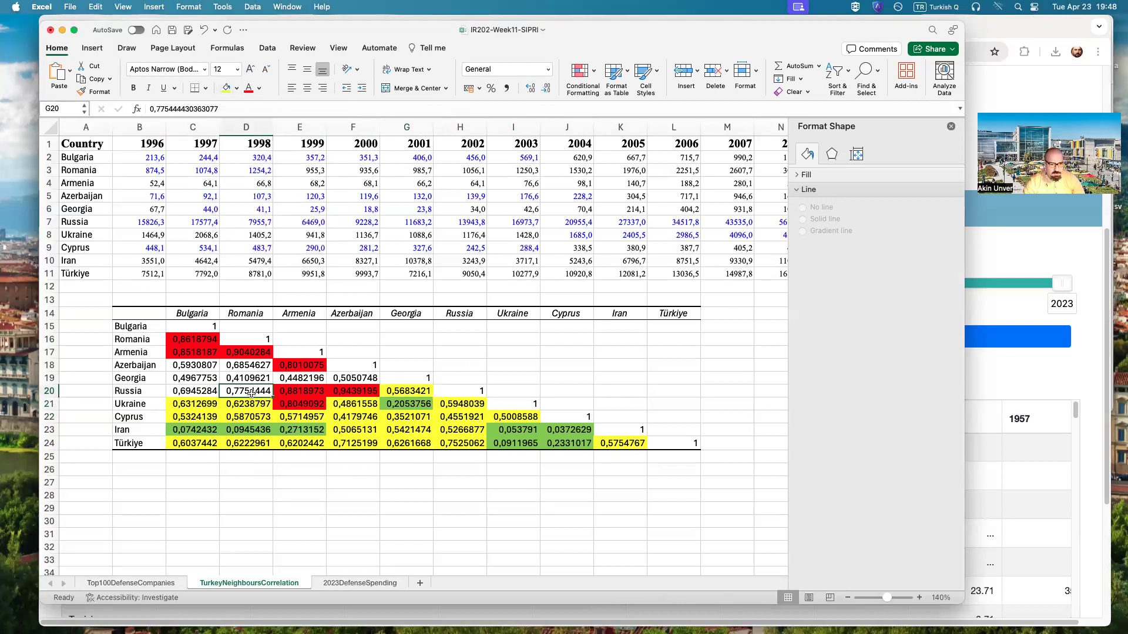
{"action": "left_click", "coordinate": [237, 88]}
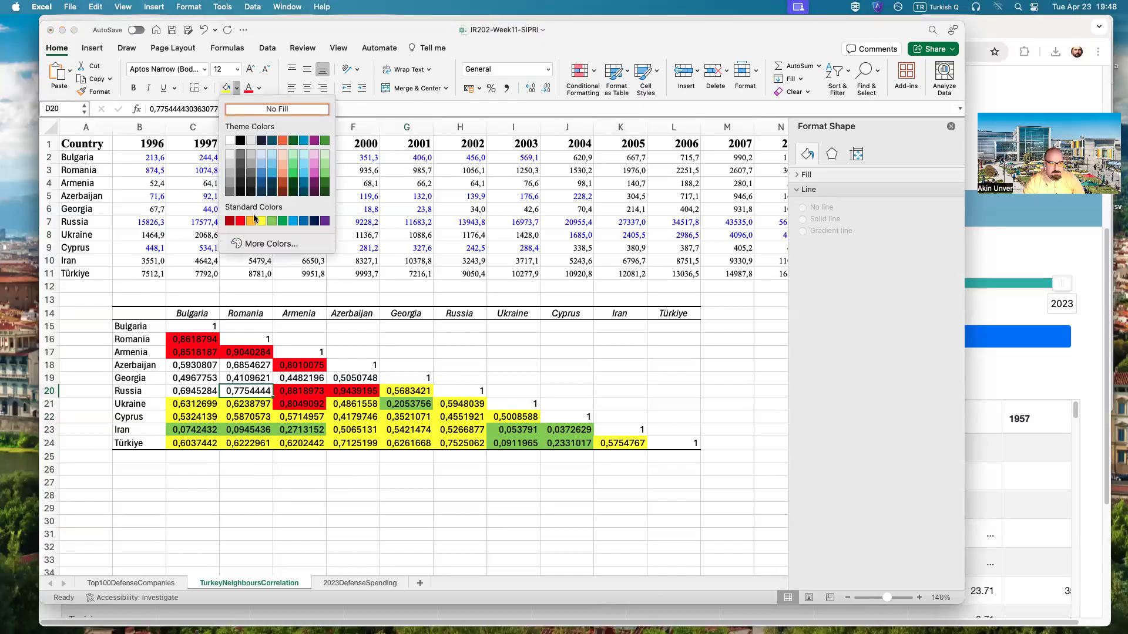
{"action": "left_click", "coordinate": [253, 220]}
{"action": "left_click", "coordinate": [170, 391]}
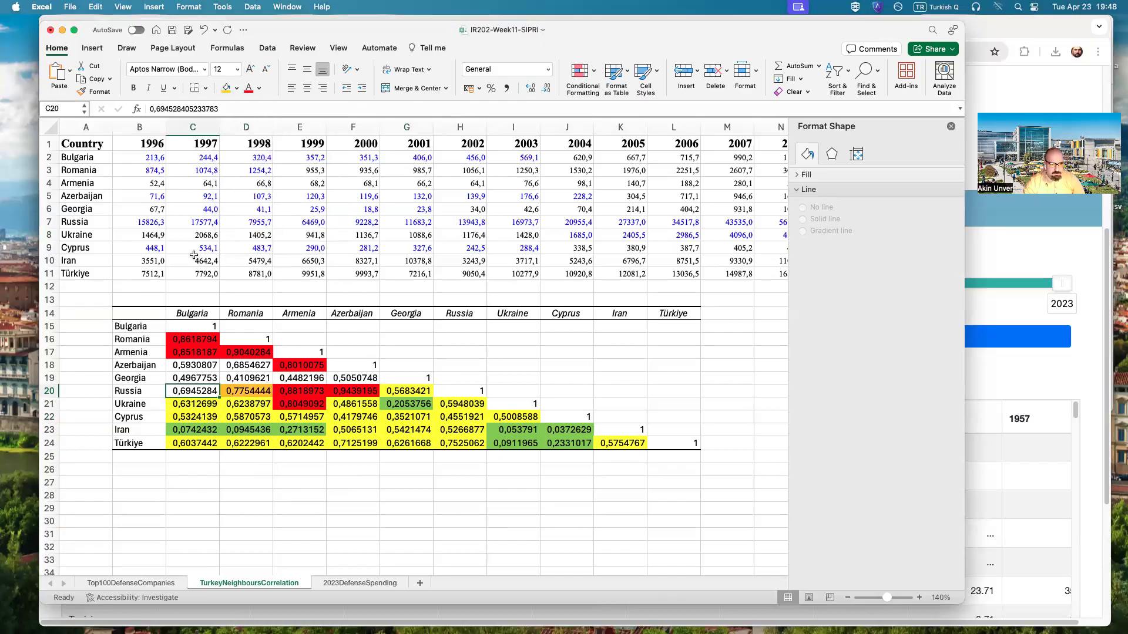
{"action": "left_click", "coordinate": [236, 86]}
- Fill the Georgia row's coefficients C19:F19 and the Azerbaijan row's unfilled coefficients C18:D18 with yellow
{"action": "left_click_drag", "start_coordinate": [187, 379], "coordinate": [352, 379]}
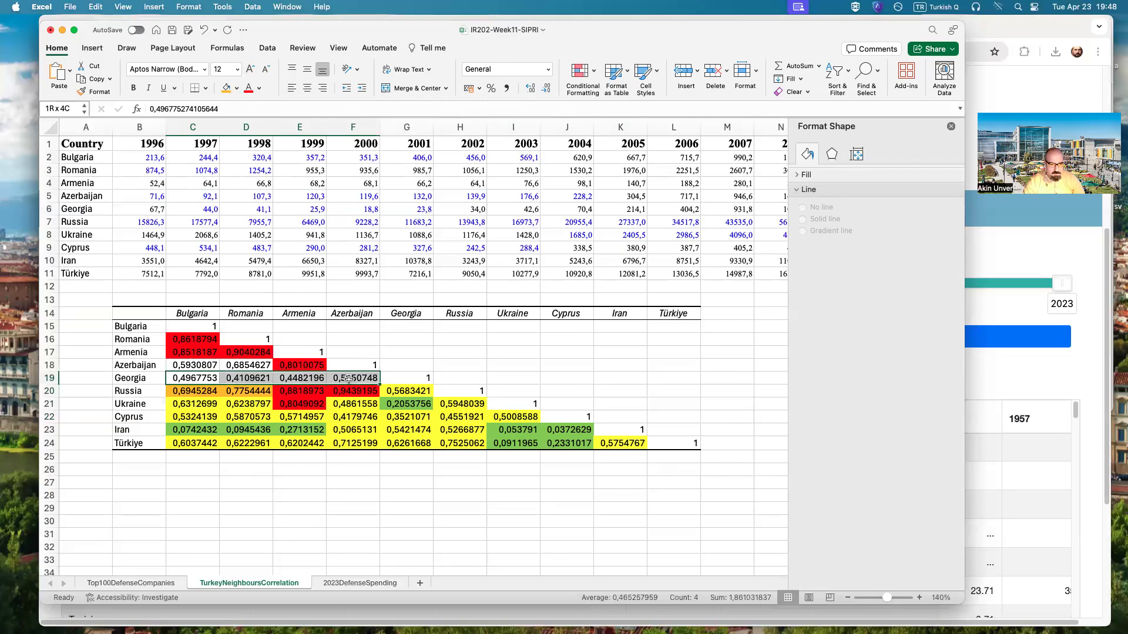
{"action": "left_click", "coordinate": [236, 87]}
{"action": "left_click", "coordinate": [257, 223]}
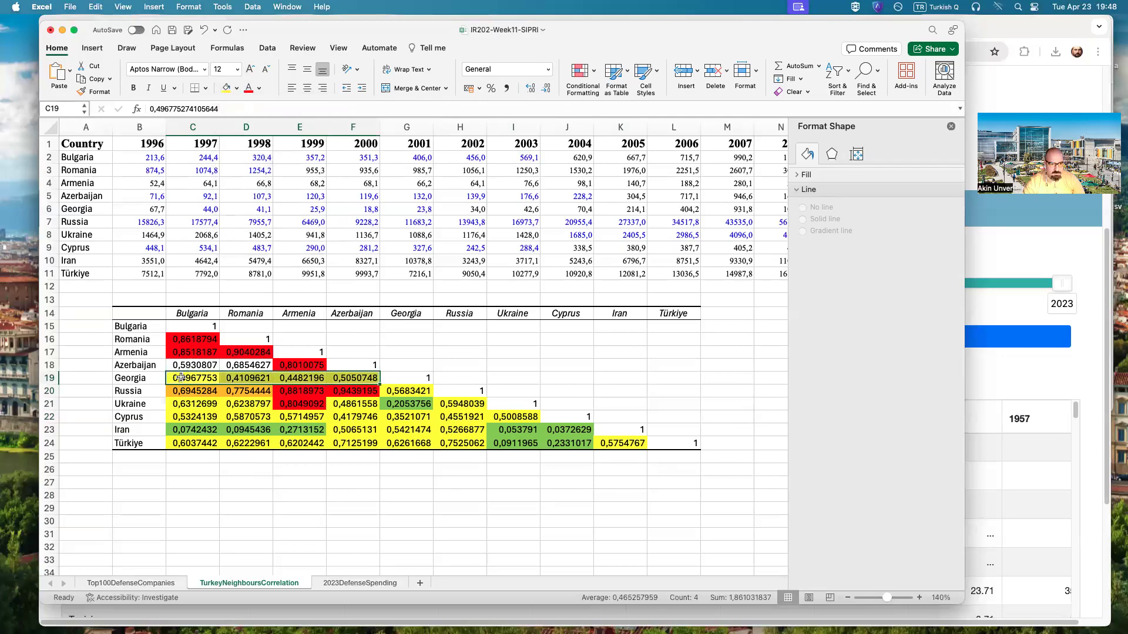
{"action": "left_click_drag", "start_coordinate": [191, 366], "coordinate": [234, 365]}
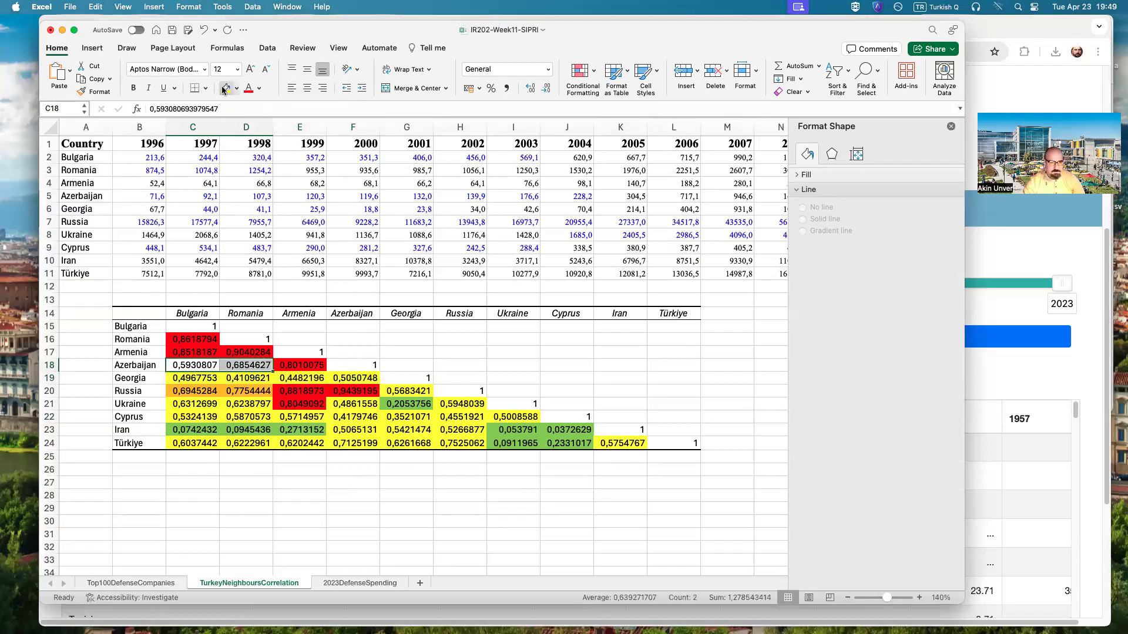
{"action": "left_click", "coordinate": [359, 495]}
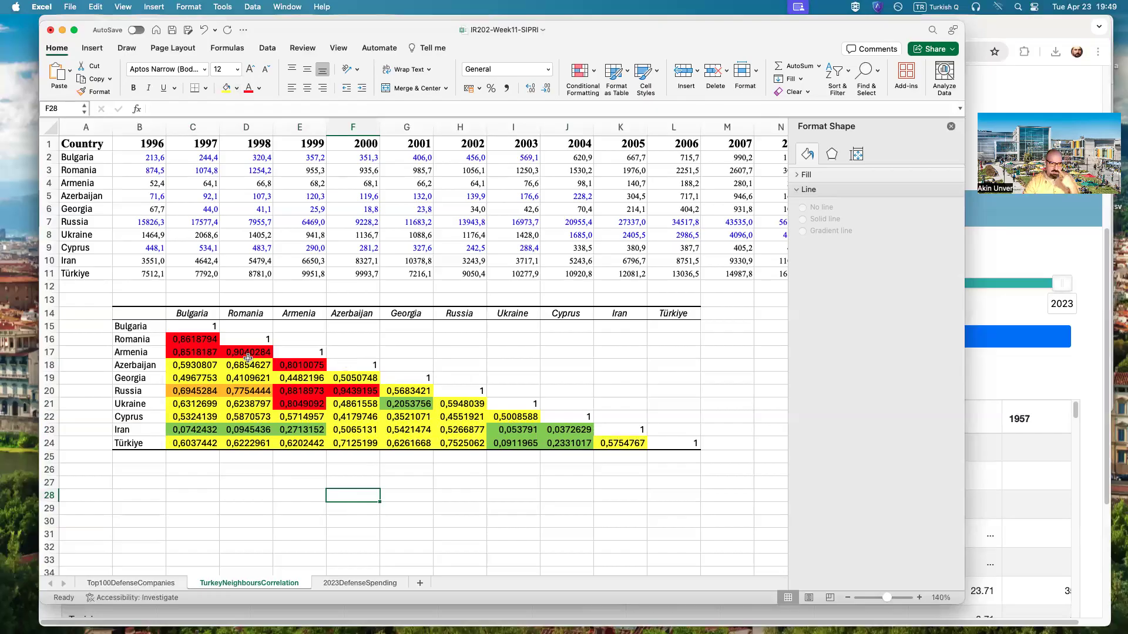
- Examine the red-filled coefficients for Romania–Bulgaria, Armenia–Bulgaria and Azerbaijan–Armenia in C16, C17 and E18
{"action": "left_click", "coordinate": [199, 341]}
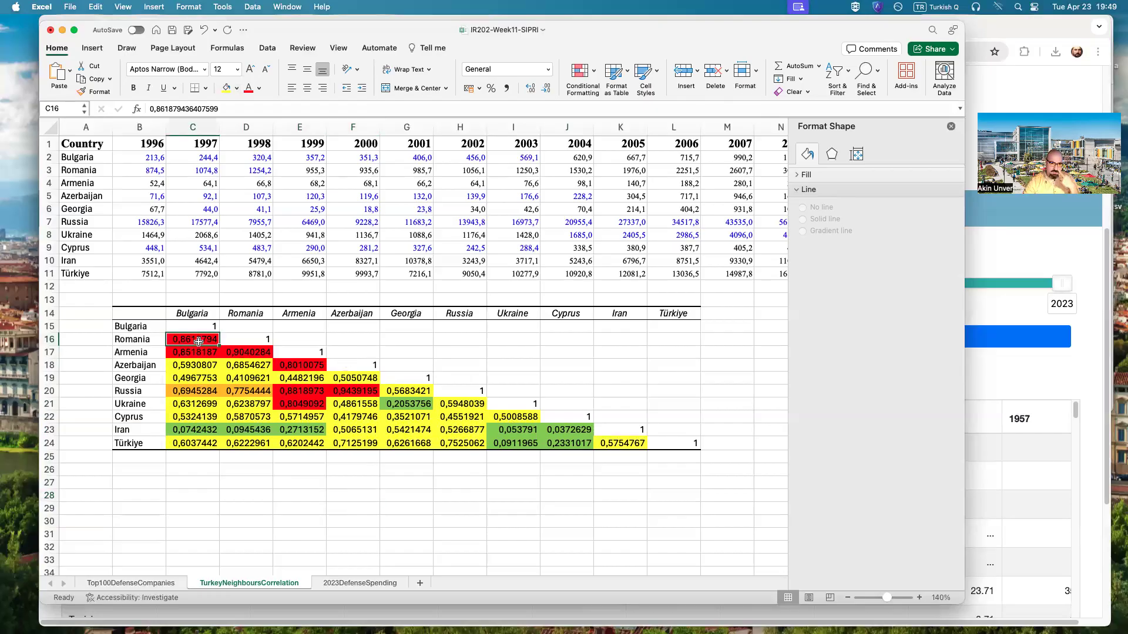
{"action": "left_click", "coordinate": [185, 355]}
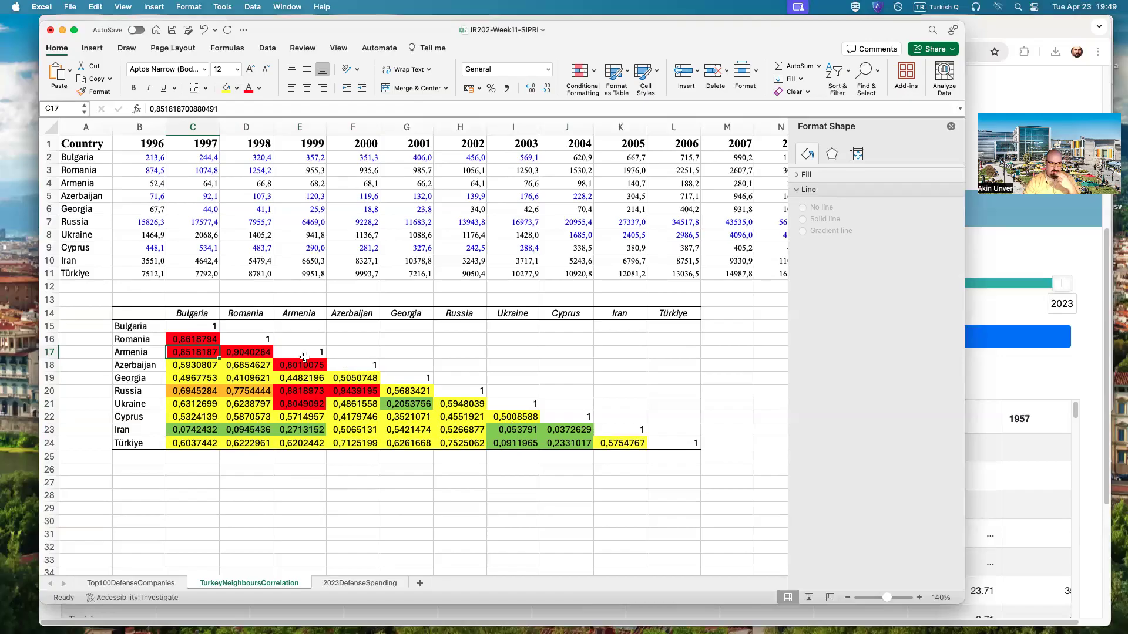
{"action": "left_click", "coordinate": [303, 365]}
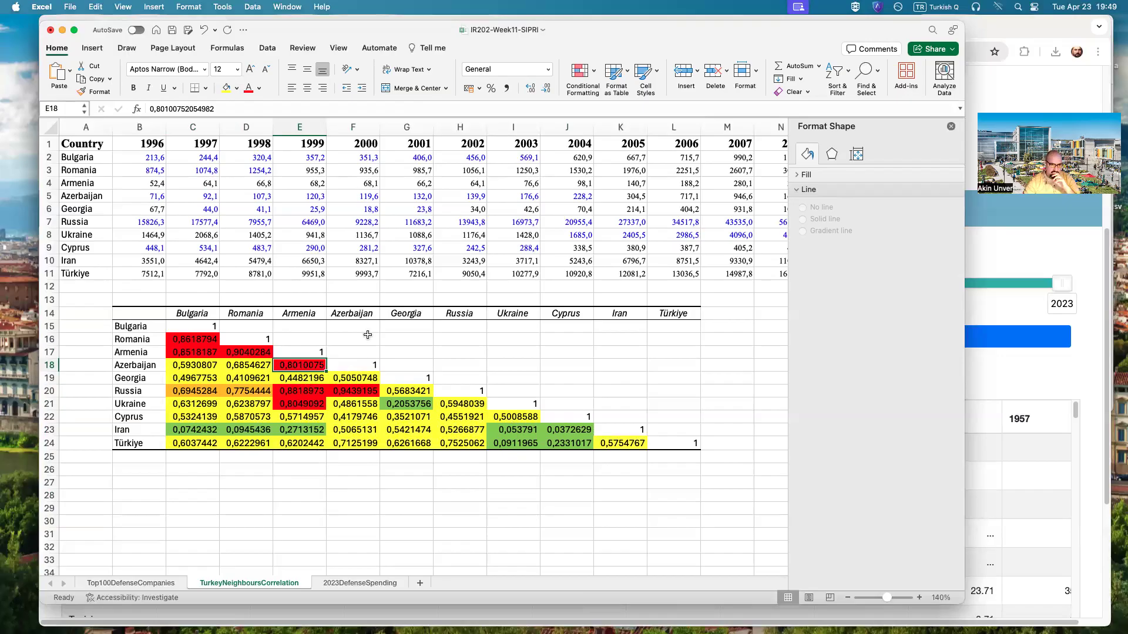
- Write in B26 "The higest defense spending correlations are between (Romania-Bulgaria), (Armenia-Bulgaria-Romania), (Russia-Armenia-Azerbaijan), (Ukraine-Armenia)" and widen the workbook window
{"action": "left_click", "coordinate": [142, 471]}
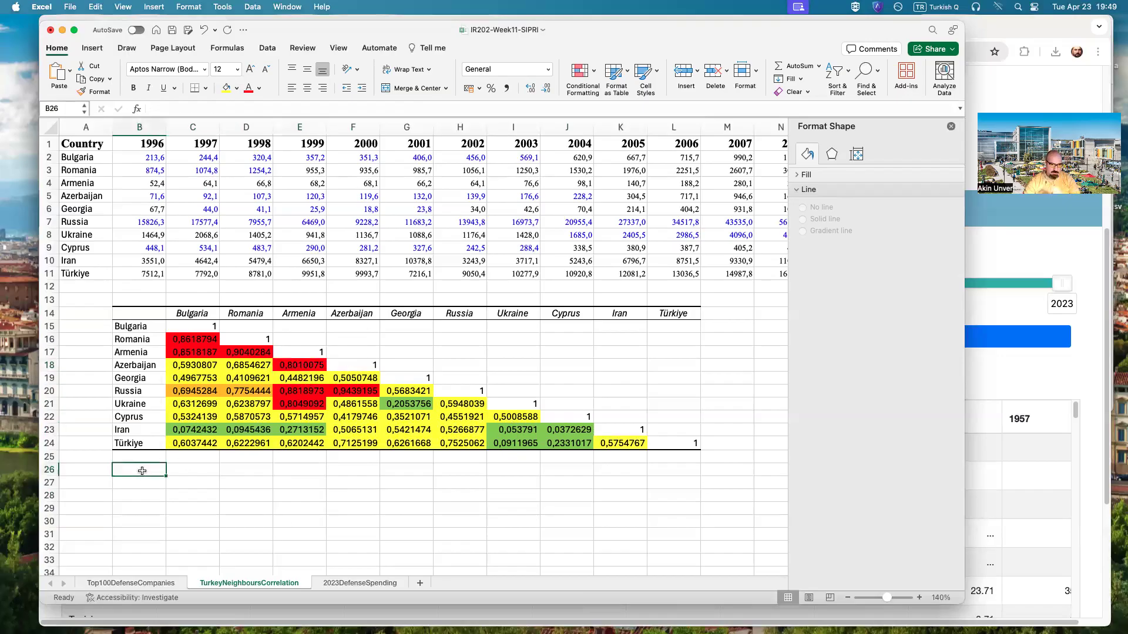
{"action": "type", "text": "The higest defense spending correlations as"}
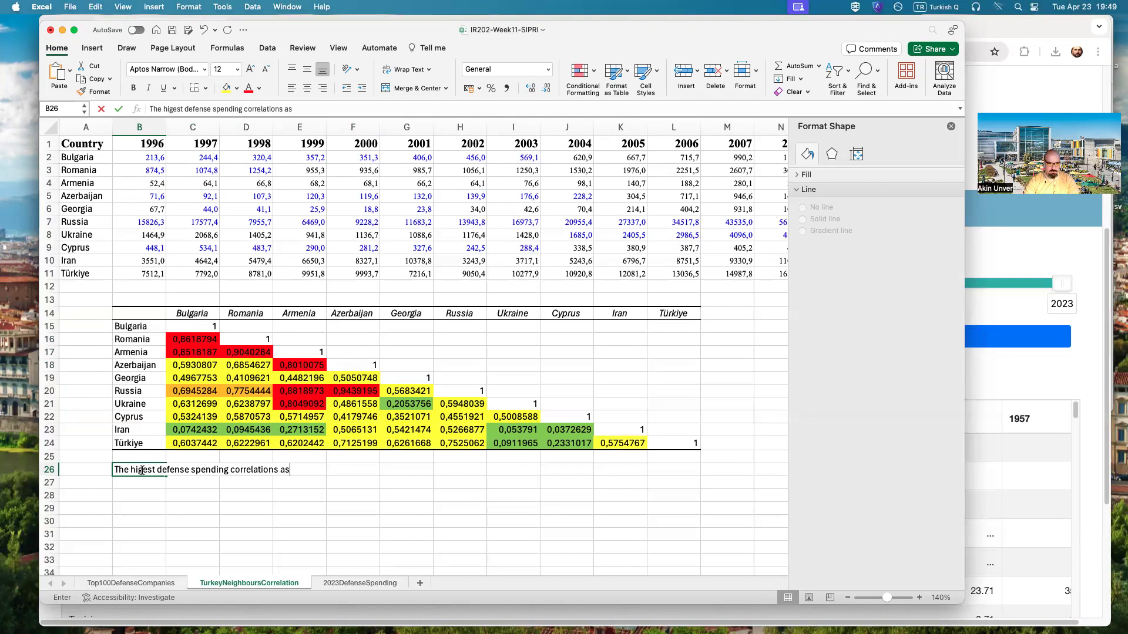
{"action": "key", "text": "BackSpace"}
{"action": "type", "text": "re betwee"}
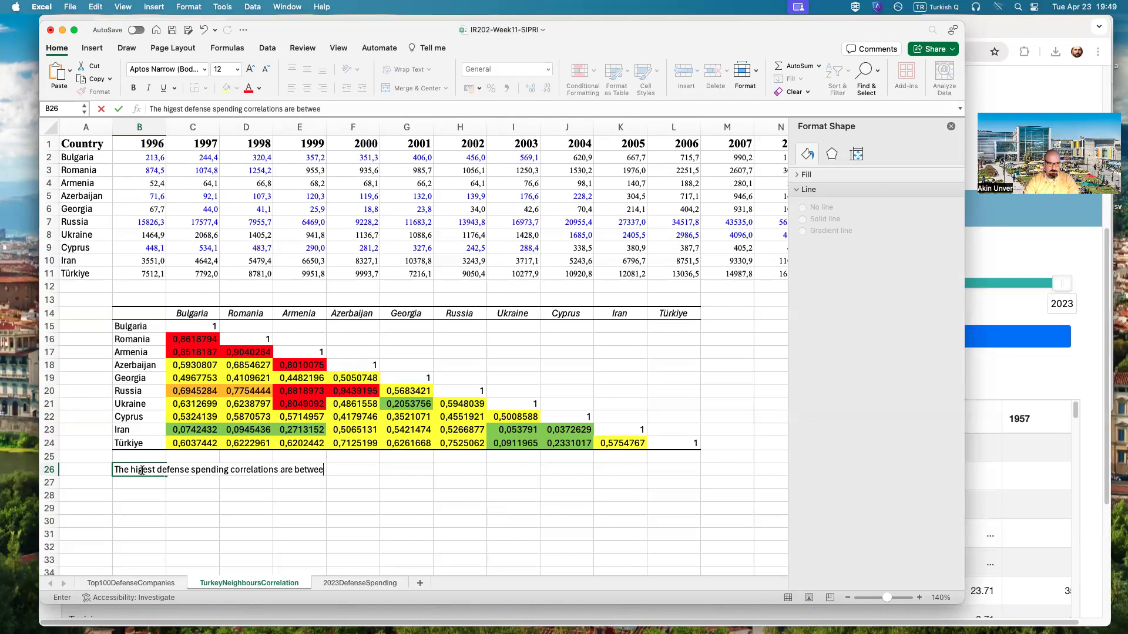
{"action": "type", "text": "n (Romania-Bulgaria"}
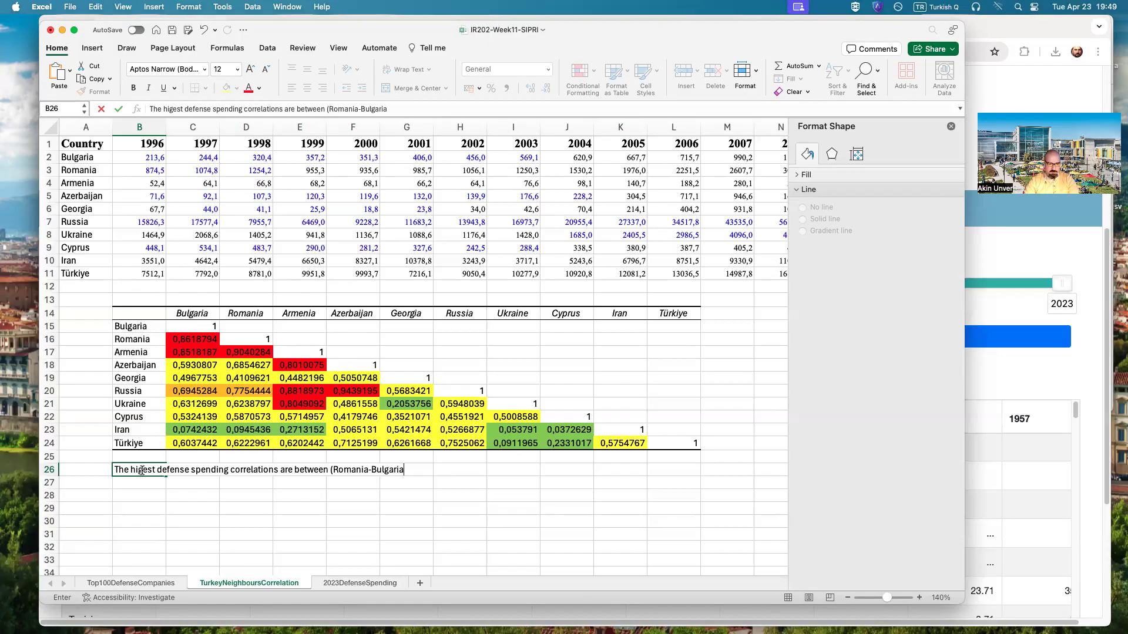
{"action": "type", "text": "), (Armenia-Bulgaria-Romania),"}
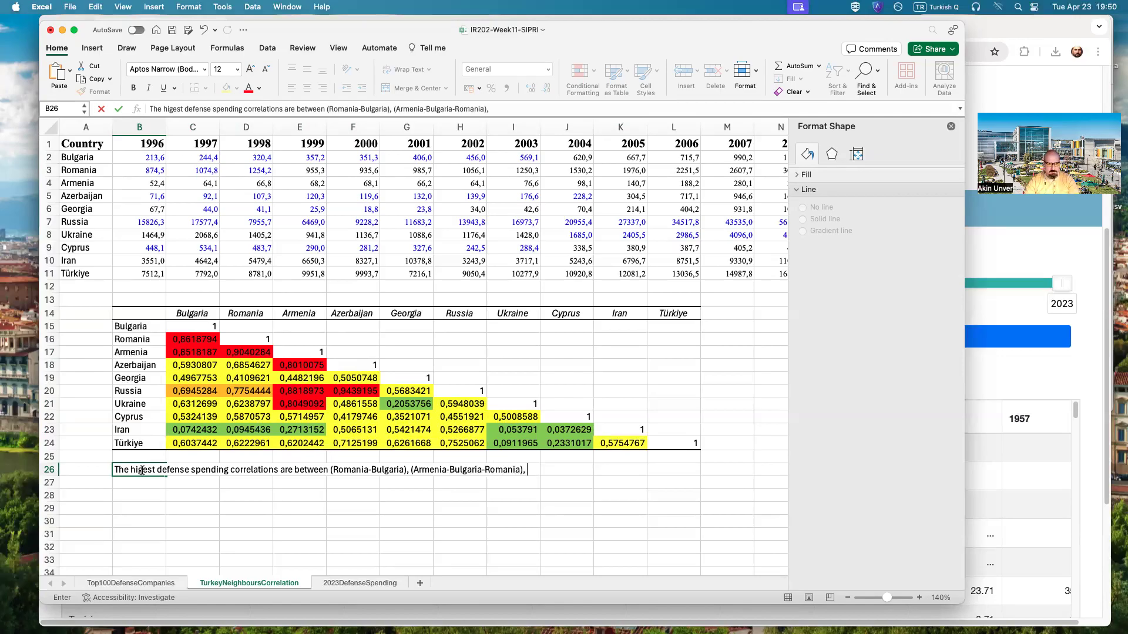
{"action": "type", "text": " (Russia-Armenia"}
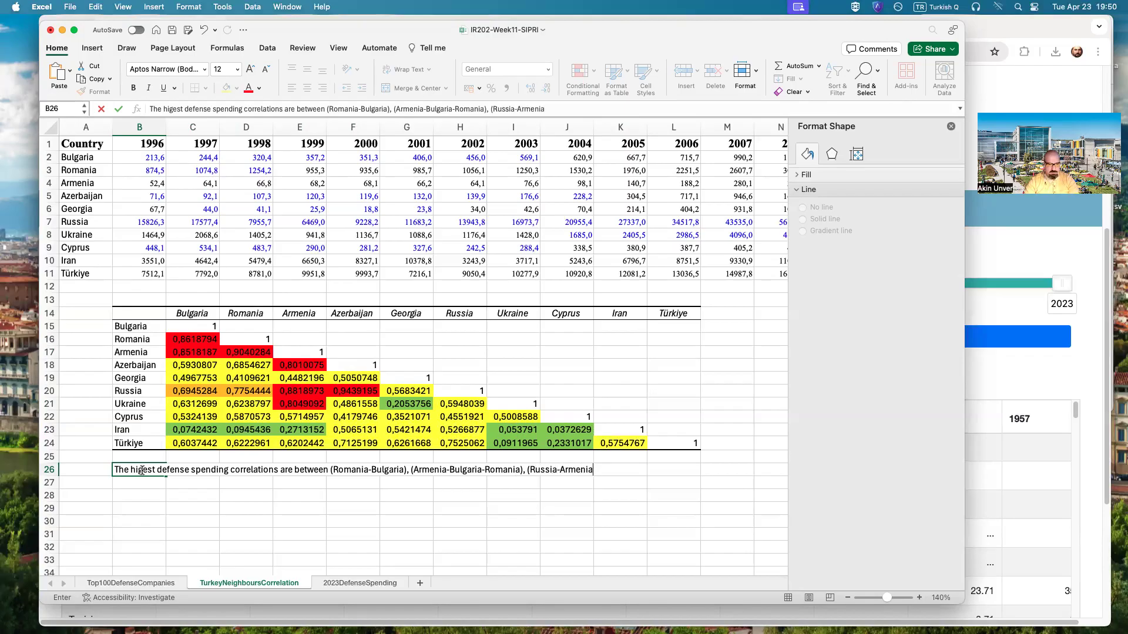
{"action": "type", "text": "-Azerbaijan), (uk"}
{"action": "key", "text": "BackSpace"}
{"action": "key", "text": "BackSpace"}
{"action": "type", "text": "Ukraine-Armenia"}
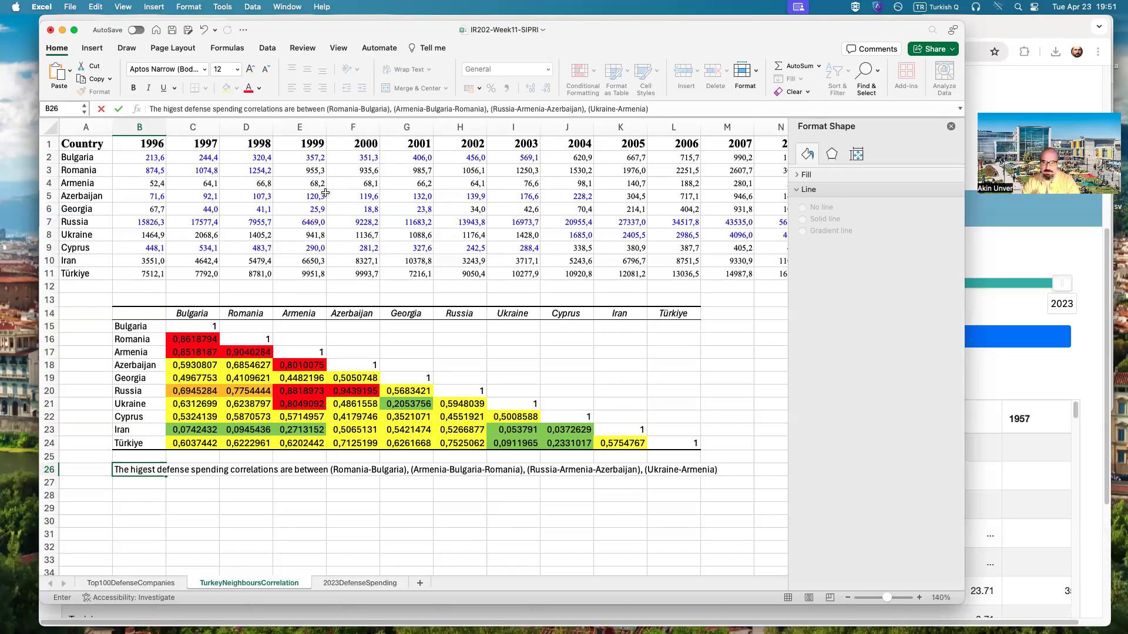
{"action": "left_click_drag", "start_coordinate": [968, 249], "coordinate": [1112, 259]}
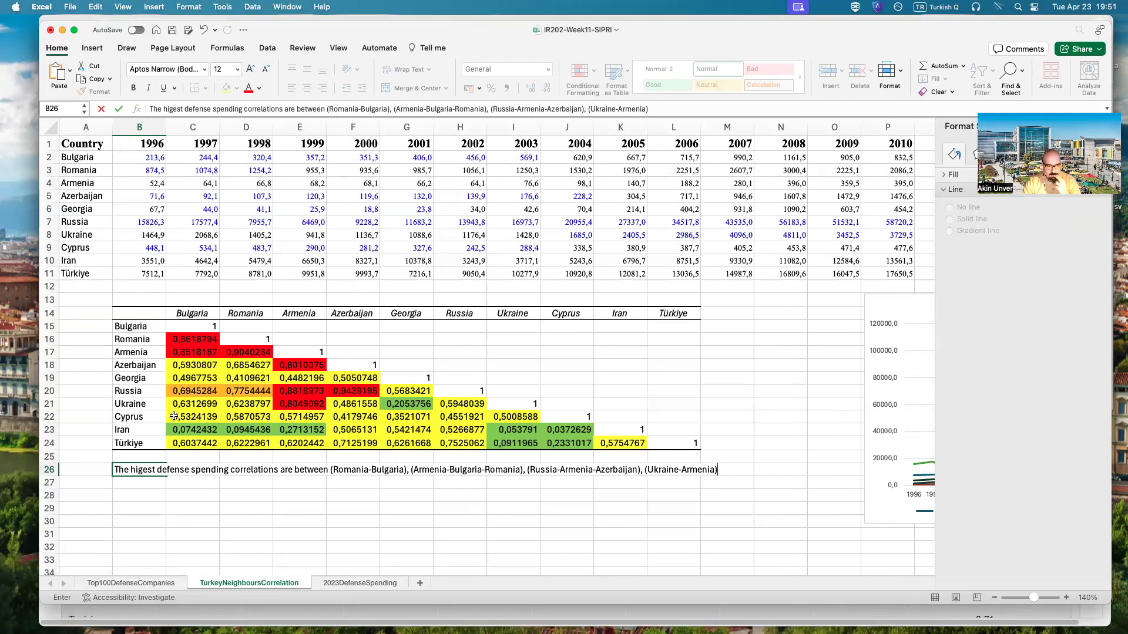
{"action": "left_click", "coordinate": [134, 418]}
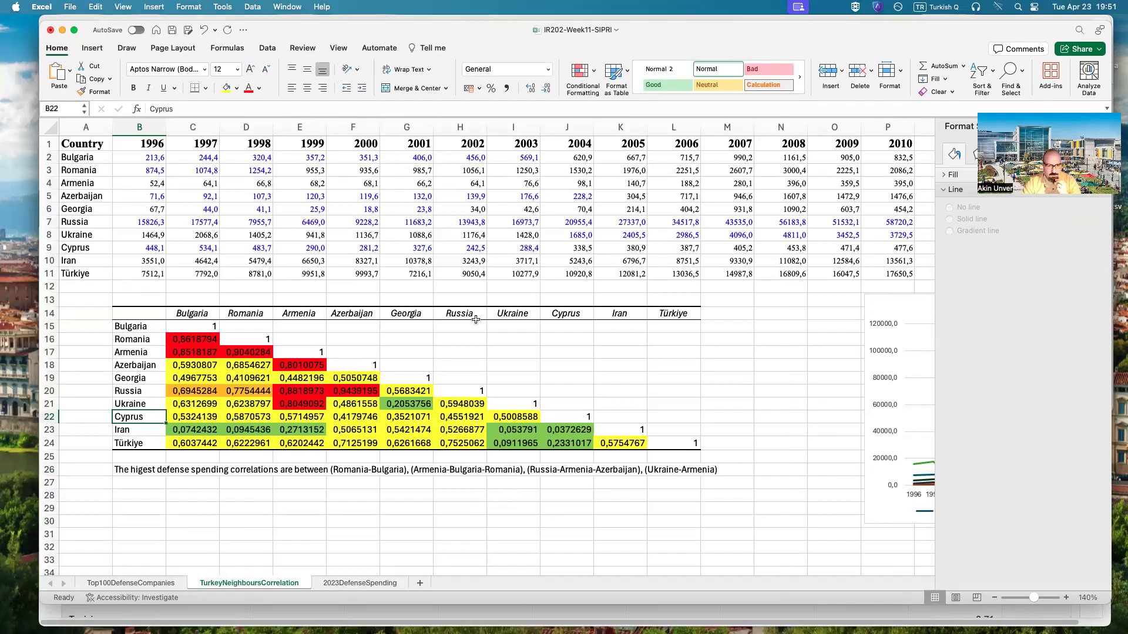
- Add the note "Turkiye's defense spending is moderately correlated with most of its neighbours" in cell B27
{"action": "left_click_drag", "start_coordinate": [141, 448], "coordinate": [623, 443]}
{"action": "left_click", "coordinate": [141, 485]}
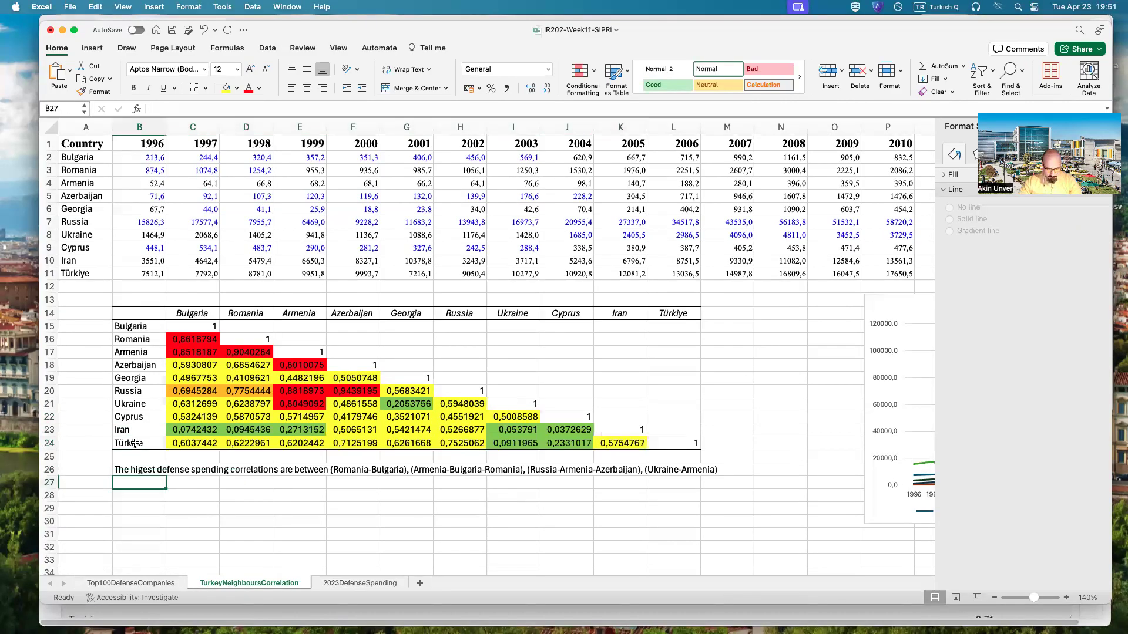
{"action": "type", "text": "Turkiye's defe"}
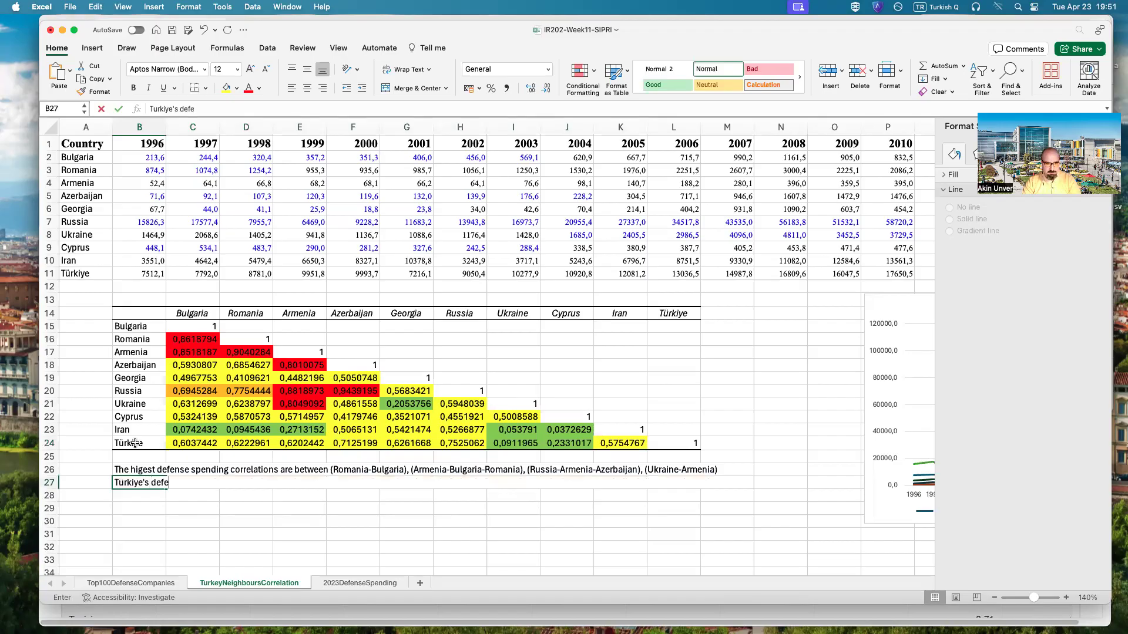
{"action": "type", "text": "nse spending is"}
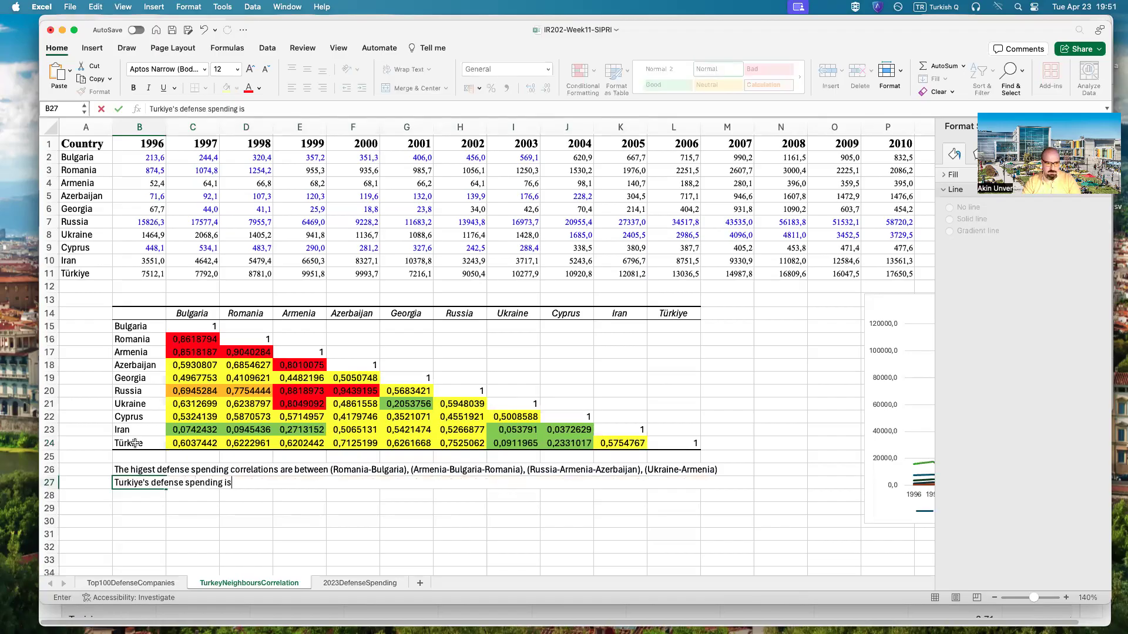
{"action": "type", "text": " moderately cor"}
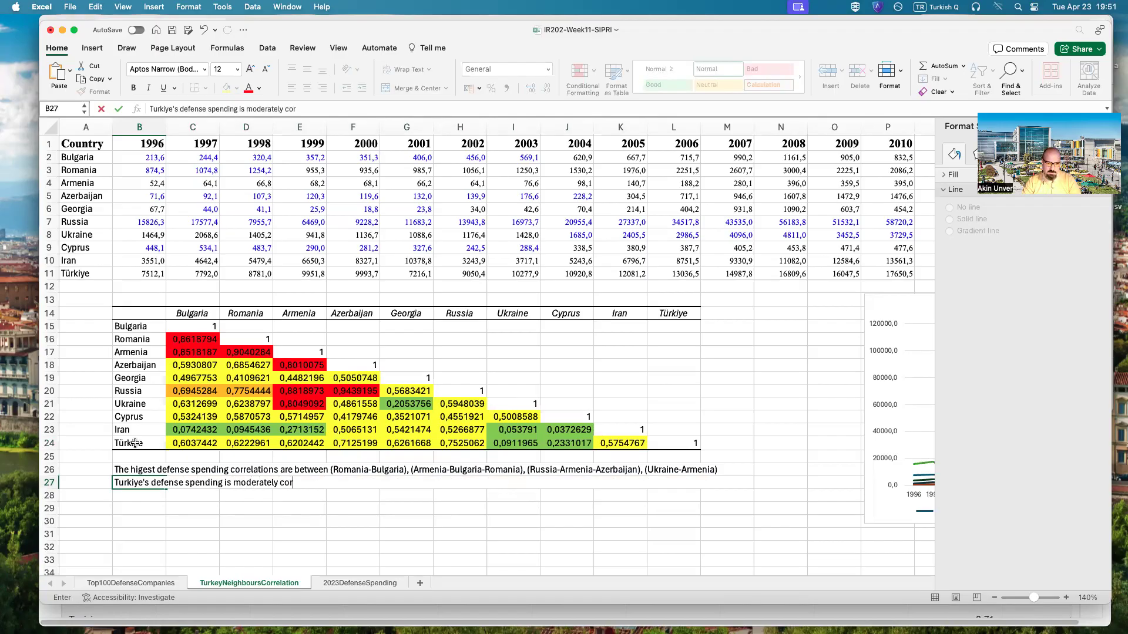
{"action": "type", "text": "related with "}
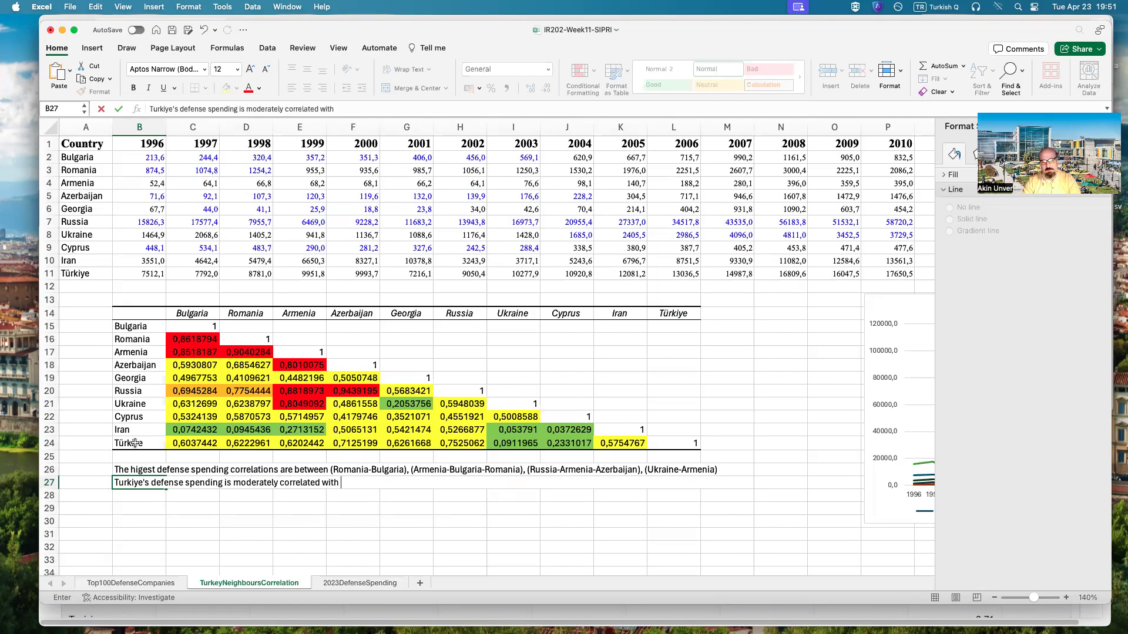
{"action": "type", "text": "most of its ne"}
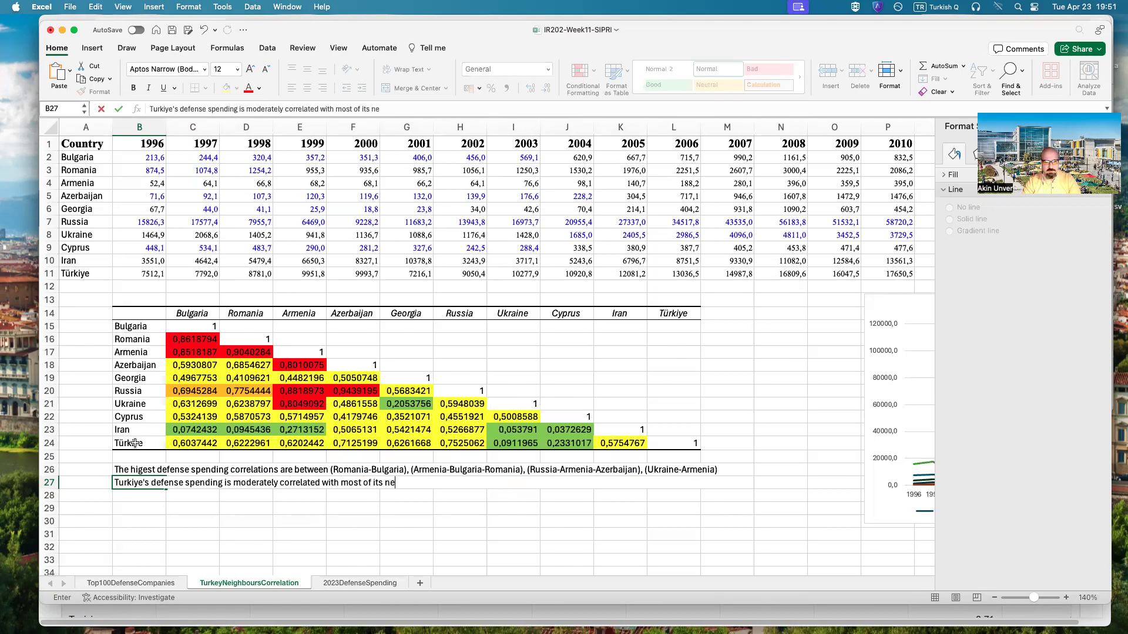
{"action": "type", "text": "ighbours"}
{"action": "key", "text": "Return"}
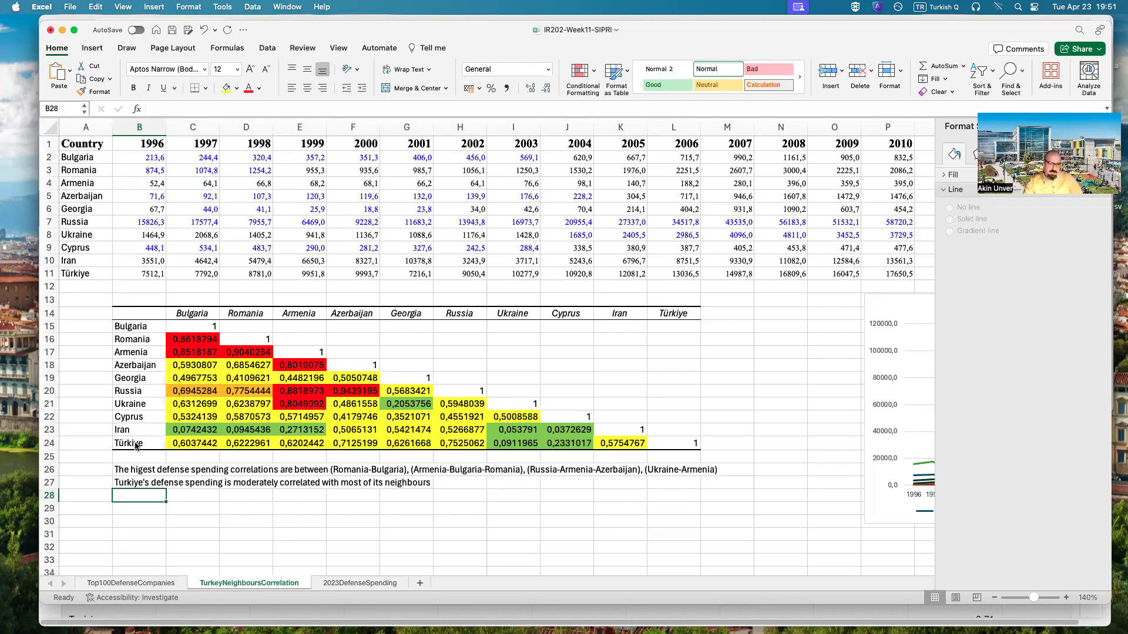
- Enter the note "Cyprus defense spending has the lowest correlation with most other countries in the sample" in cell B28
{"action": "left_click", "coordinate": [358, 442]}
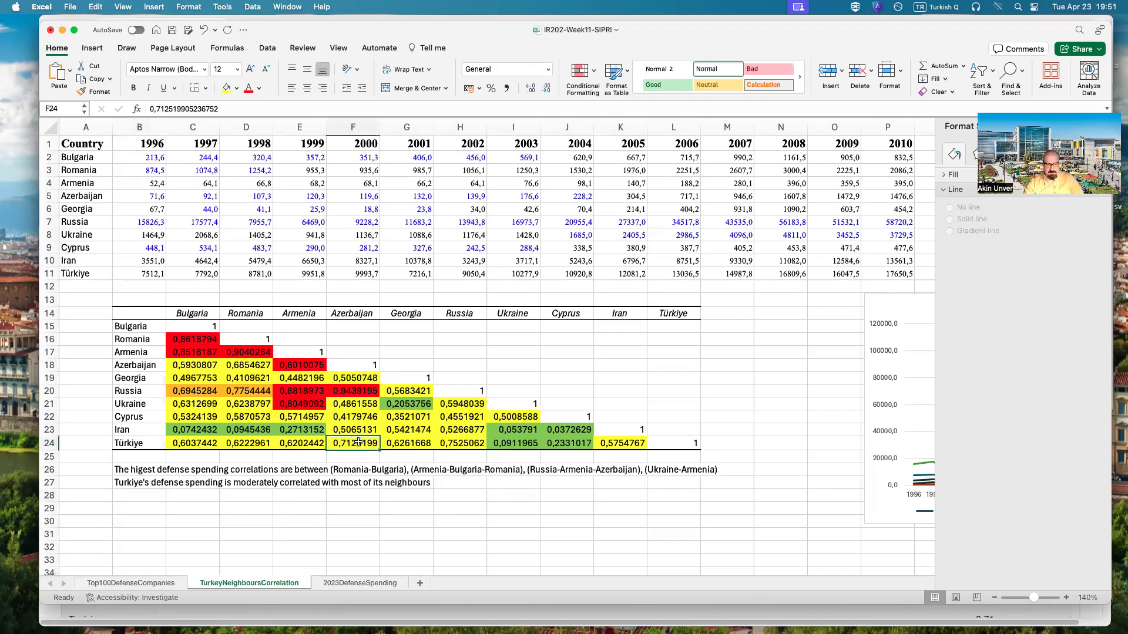
{"action": "left_click", "coordinate": [473, 442]}
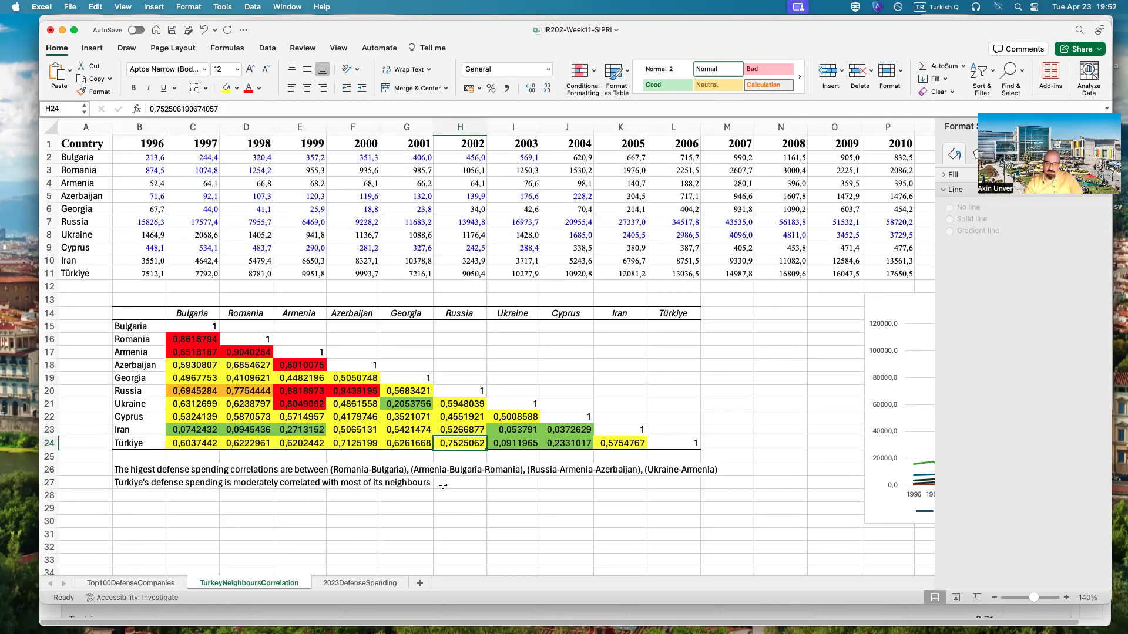
{"action": "left_click", "coordinate": [344, 444]}
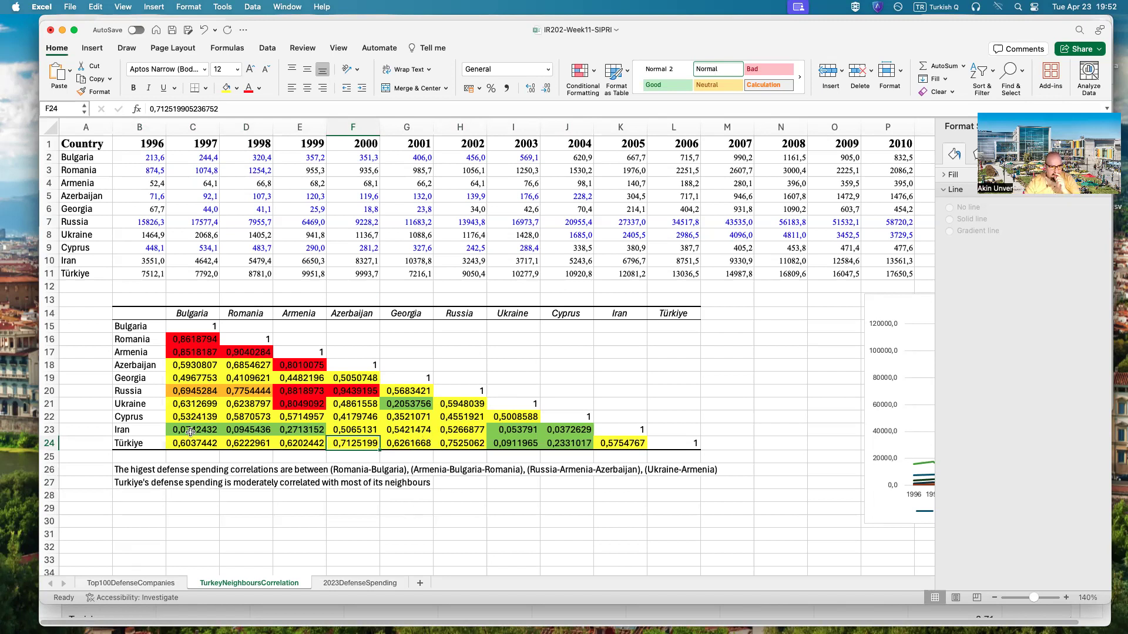
{"action": "left_click_drag", "start_coordinate": [167, 416], "coordinate": [519, 413]}
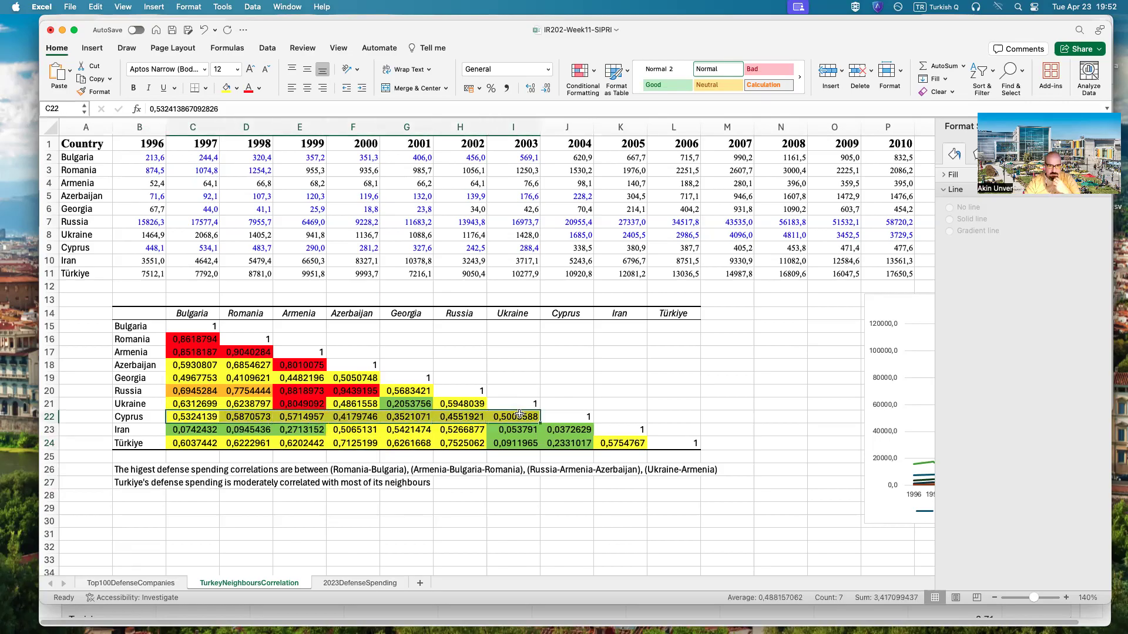
{"action": "left_click", "coordinate": [141, 494]}
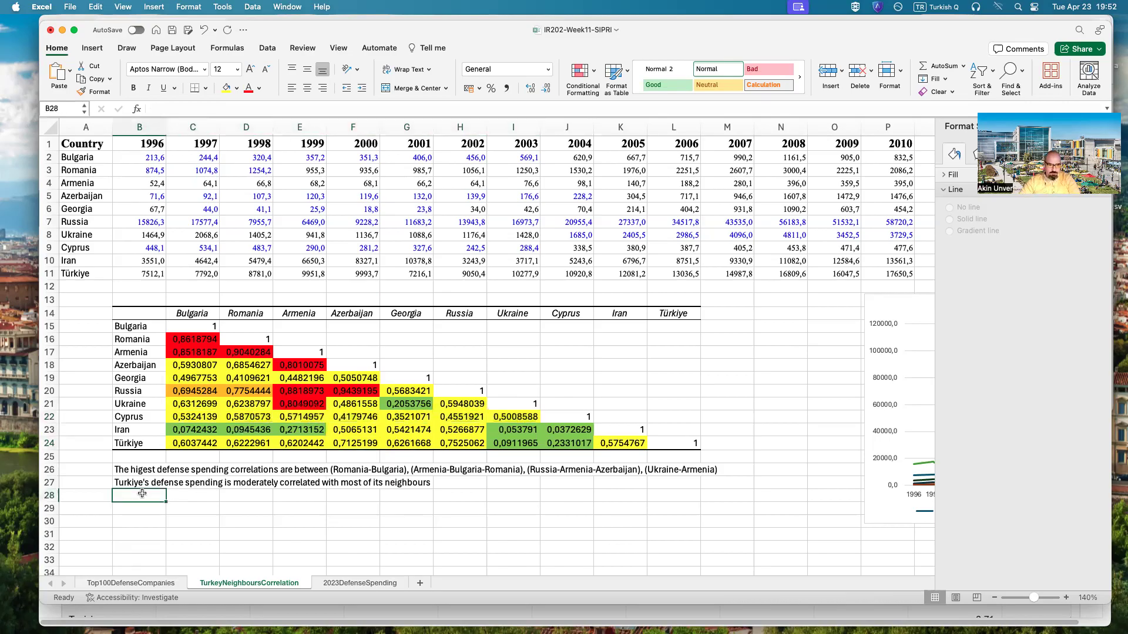
{"action": "type", "text": "Cyprus defense spending has the c"}
{"action": "key", "text": "BackSpace"}
{"action": "type", "text": "l"}
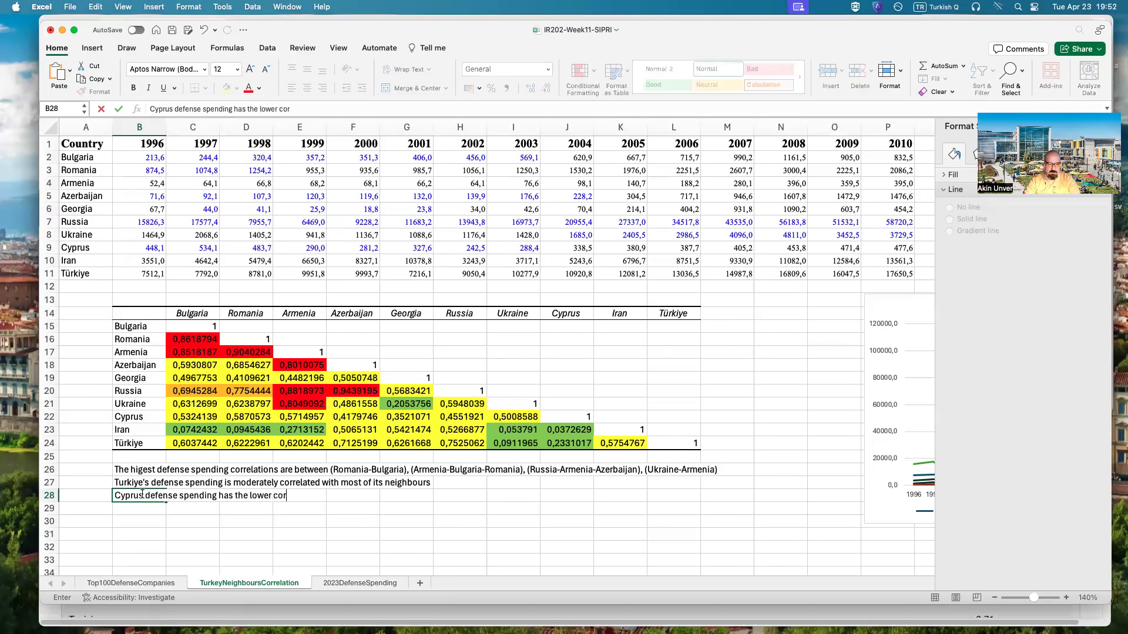
{"action": "type", "text": "owest correlation with most other "}
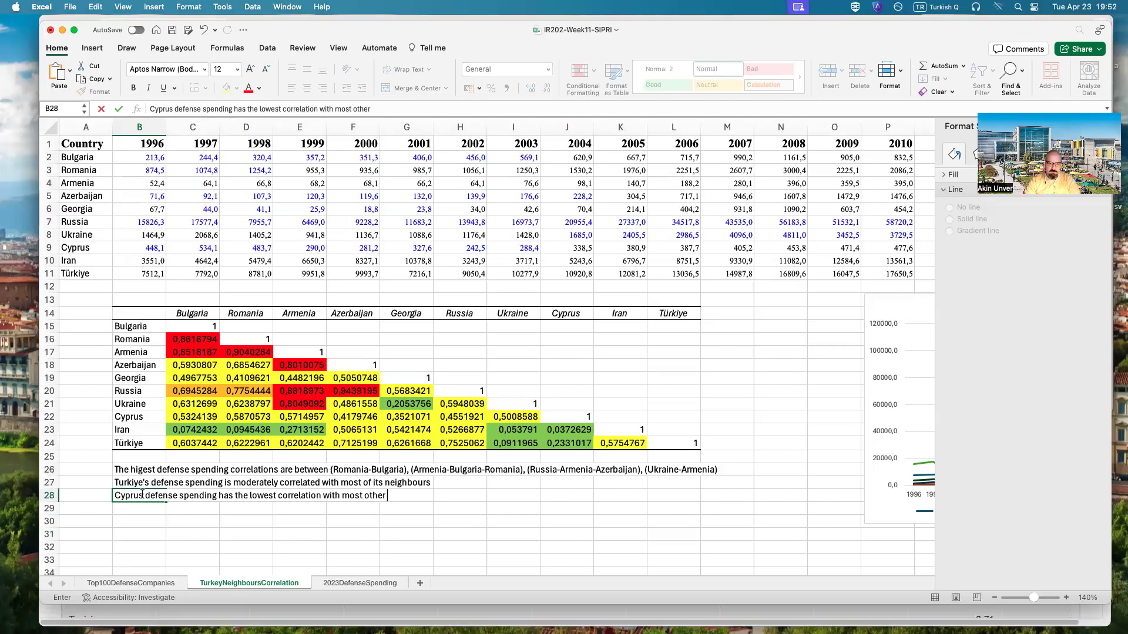
{"action": "type", "text": "countries in the sample"}
{"action": "key", "text": "Return"}
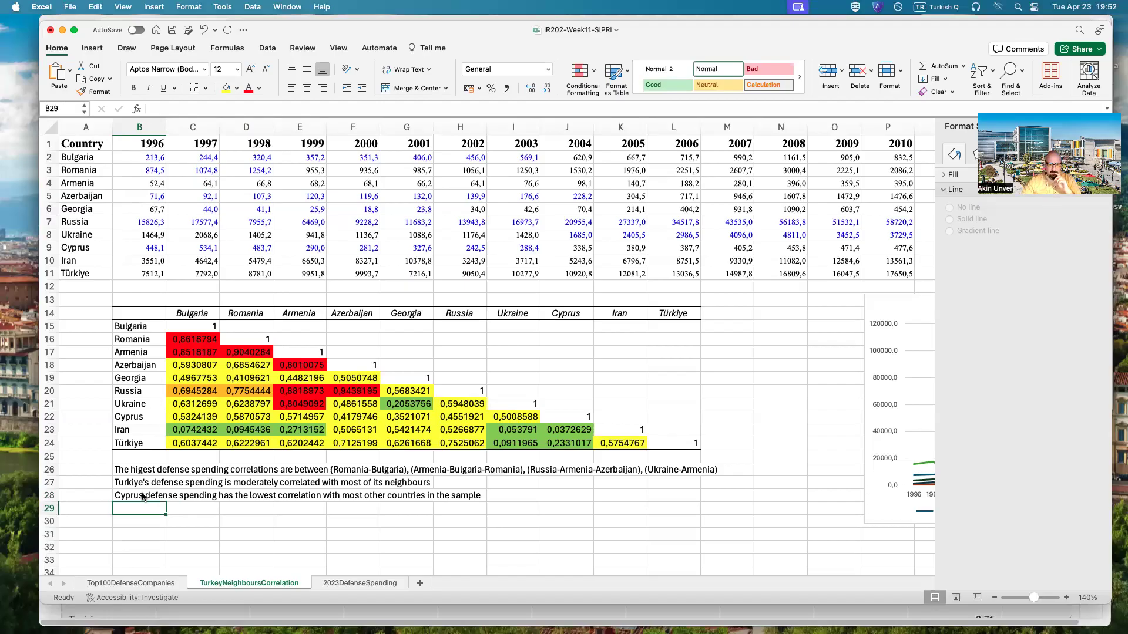
- Enter "Iran's defense spending has the lowest correlation with most other countries in the sample" in cell B29
{"action": "type", "text": "Iran's defen"}
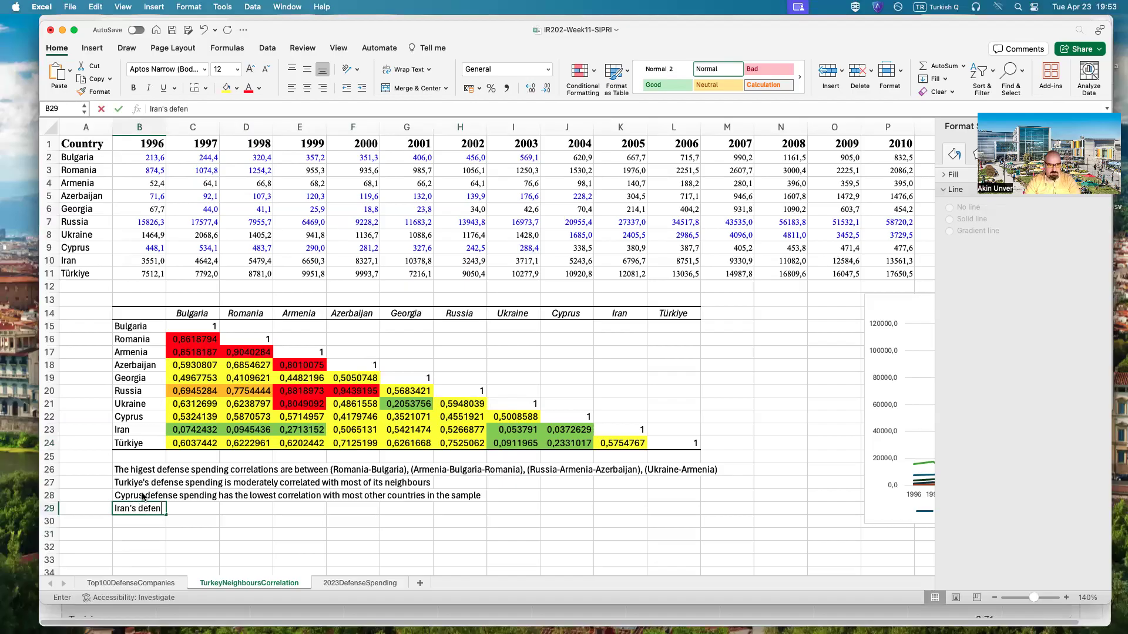
{"action": "type", "text": "se sep"}
{"action": "key", "text": "BackSpace"}
{"action": "key", "text": "BackSpace"}
{"action": "type", "text": "pending"}
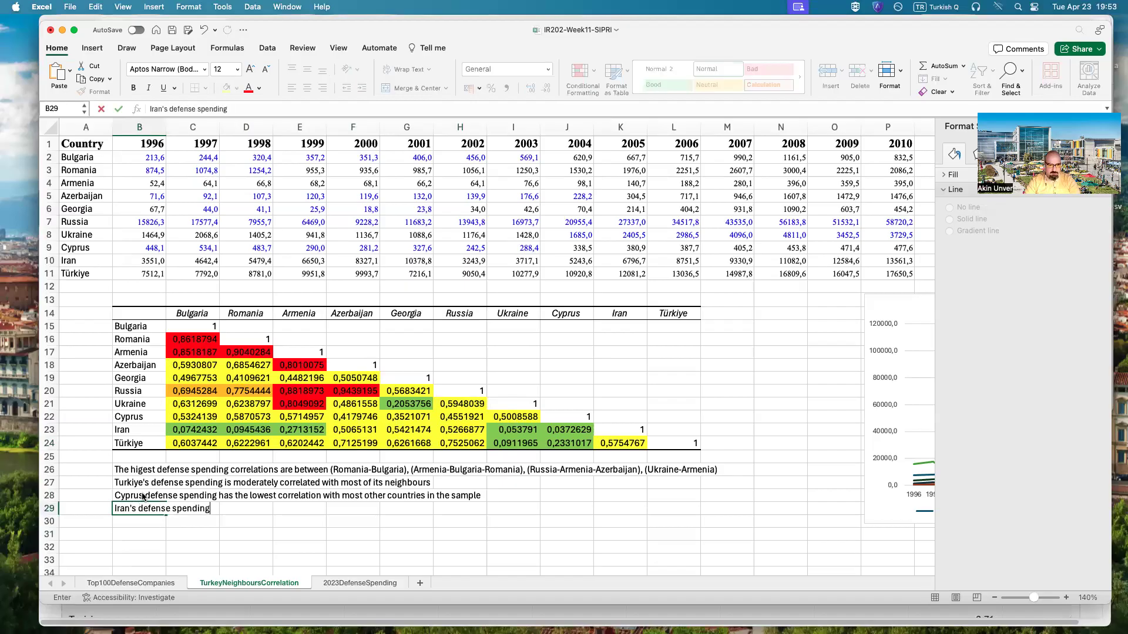
{"action": "type", "text": " has the lowest"}
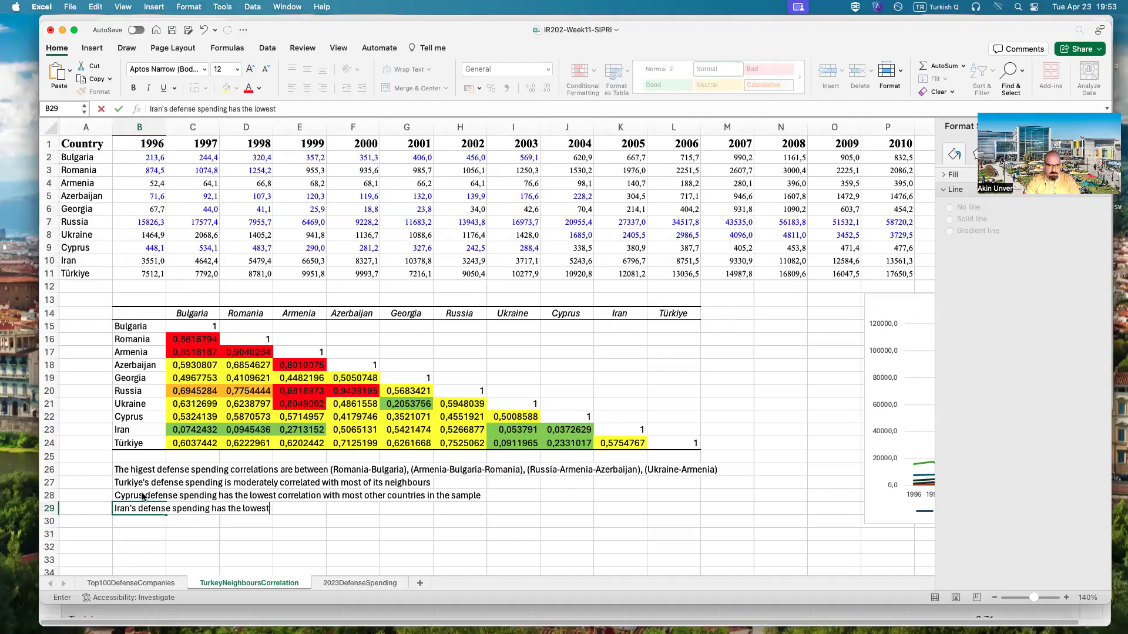
{"action": "type", "text": " correlationw ith most other countries in"}
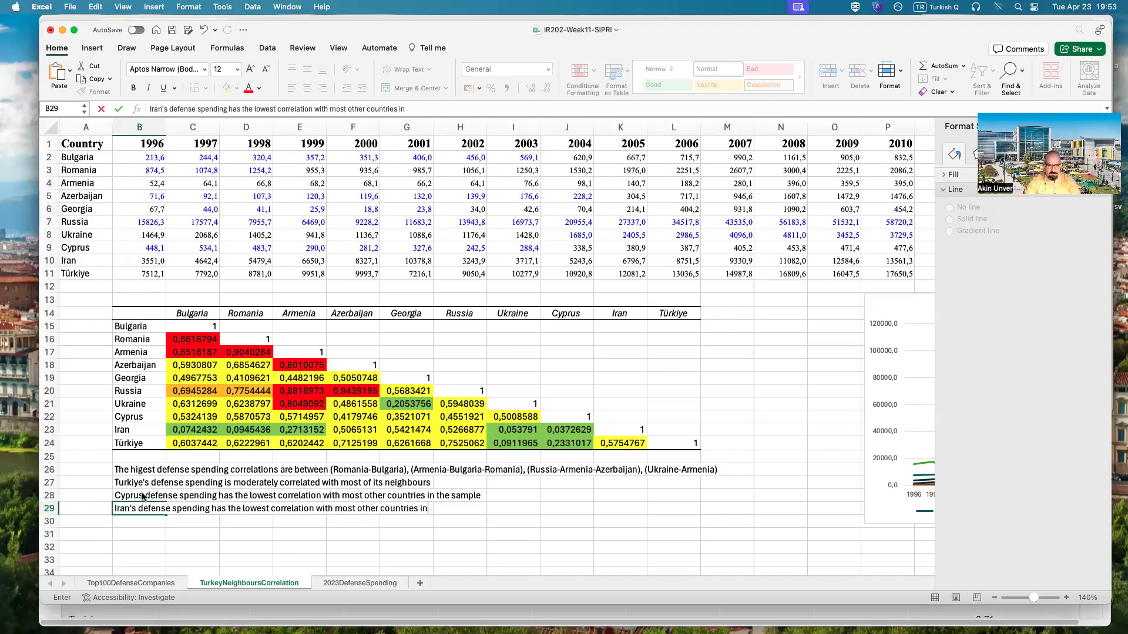
{"action": "type", "text": " the sample"}
- Insert the word "second" before "lowest" in the Cyprus note in B28
{"action": "double_click", "coordinate": [143, 498]}
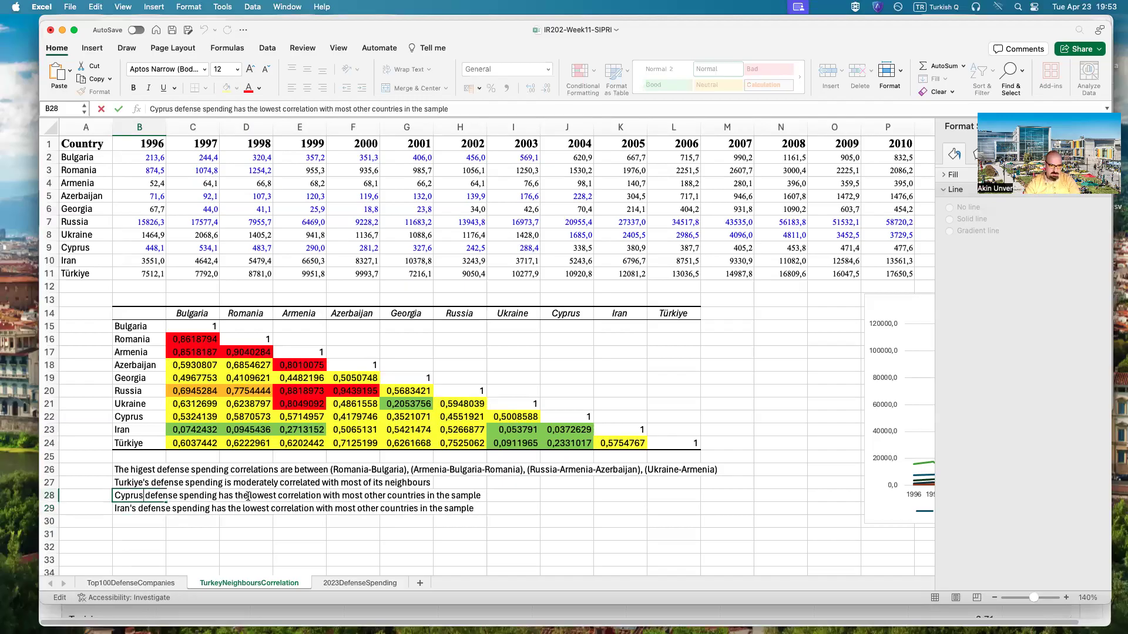
{"action": "left_click", "coordinate": [248, 496]}
{"action": "type", "text": "second"}
{"action": "key", "text": "Return"}
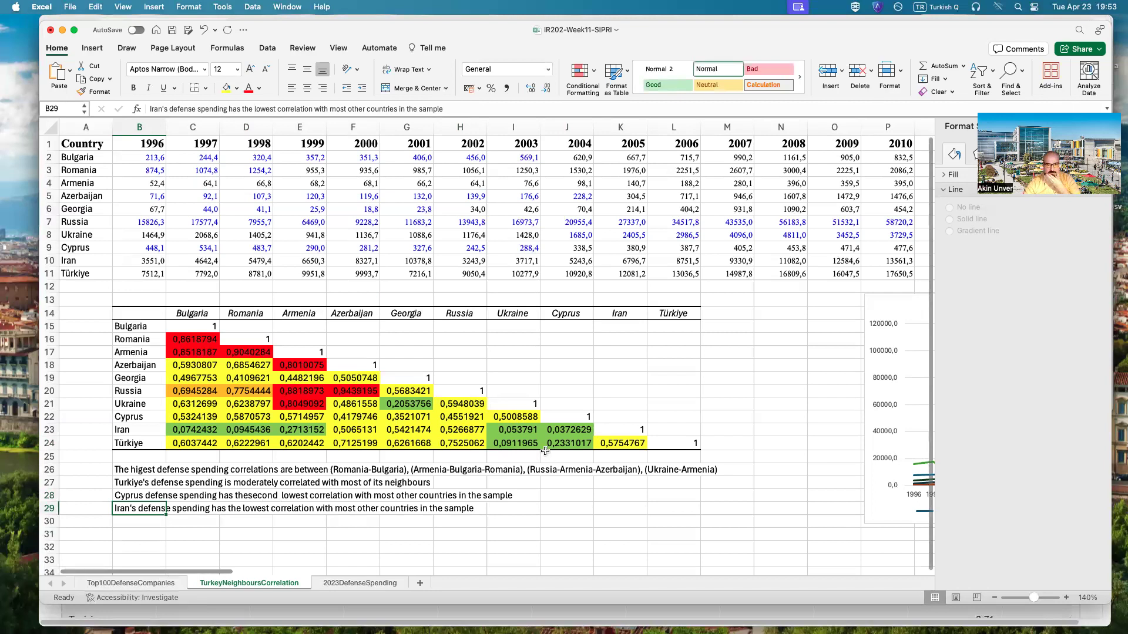
- Examine Iran's yellow correlation values with Azerbaijan, Georgia and Russia, and the red-highlighted correlations for Russia, Azerbaijan, Armenia and Romania in the matrix
{"action": "left_click", "coordinate": [465, 431]}
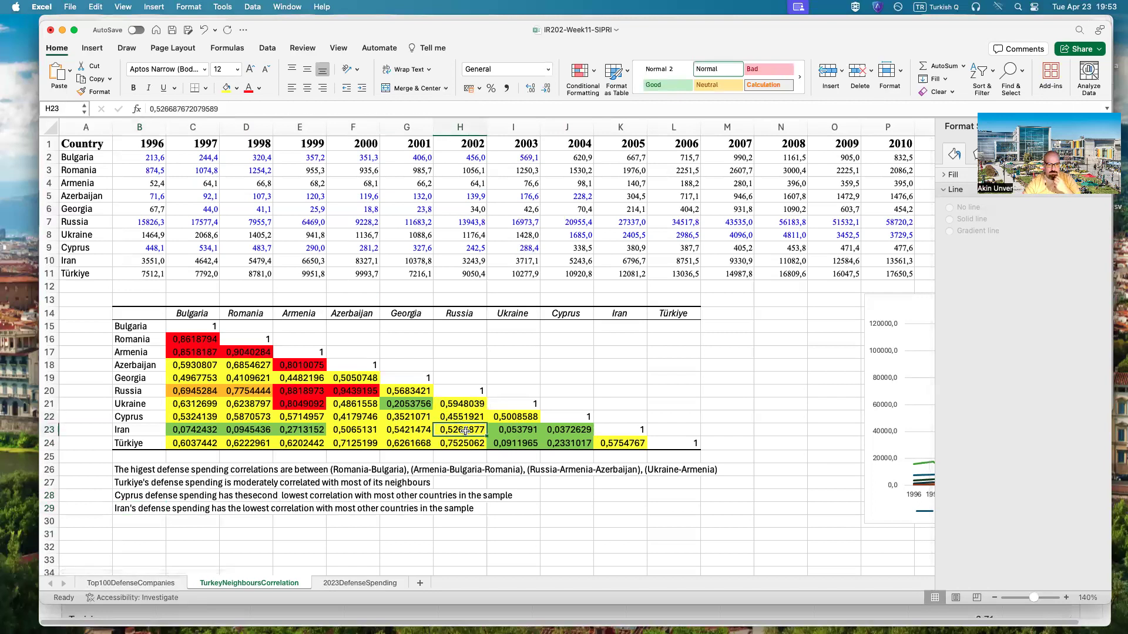
{"action": "left_click", "coordinate": [412, 432]}
{"action": "mouse_move", "coordinate": [352, 431]}
{"action": "left_mouse_down"}
{"action": "mouse_move", "coordinate": [447, 424]}
{"action": "mouse_move", "coordinate": [367, 432]}
{"action": "left_mouse_up"}
{"action": "left_click", "coordinate": [457, 427]}
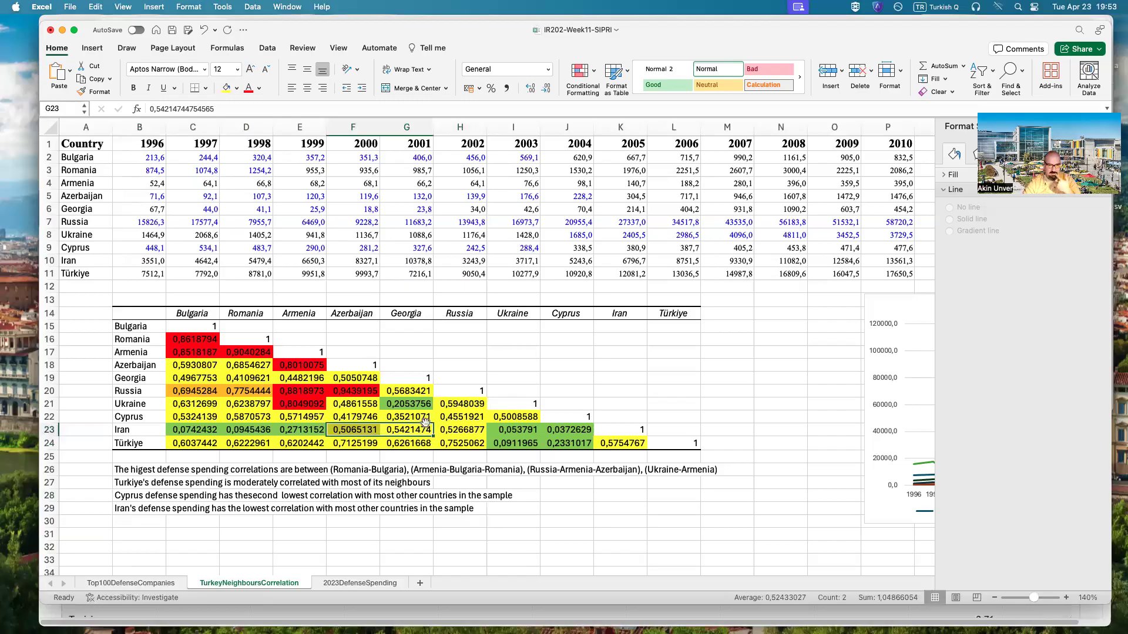
{"action": "left_click_drag", "start_coordinate": [347, 391], "coordinate": [311, 392]}
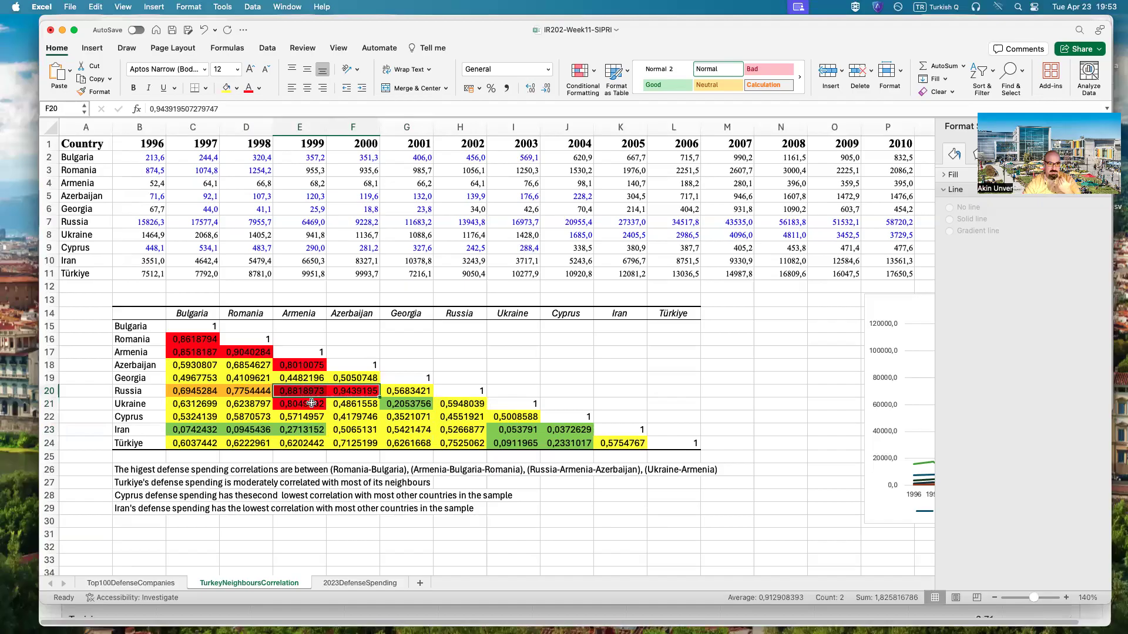
{"action": "left_click", "coordinate": [299, 365]}
{"action": "left_click", "coordinate": [254, 353]}
{"action": "left_click", "coordinate": [183, 350]}
{"action": "left_click", "coordinate": [189, 341]}
{"action": "left_click_drag", "start_coordinate": [189, 341], "coordinate": [190, 347]}
{"action": "left_click", "coordinate": [262, 350]}
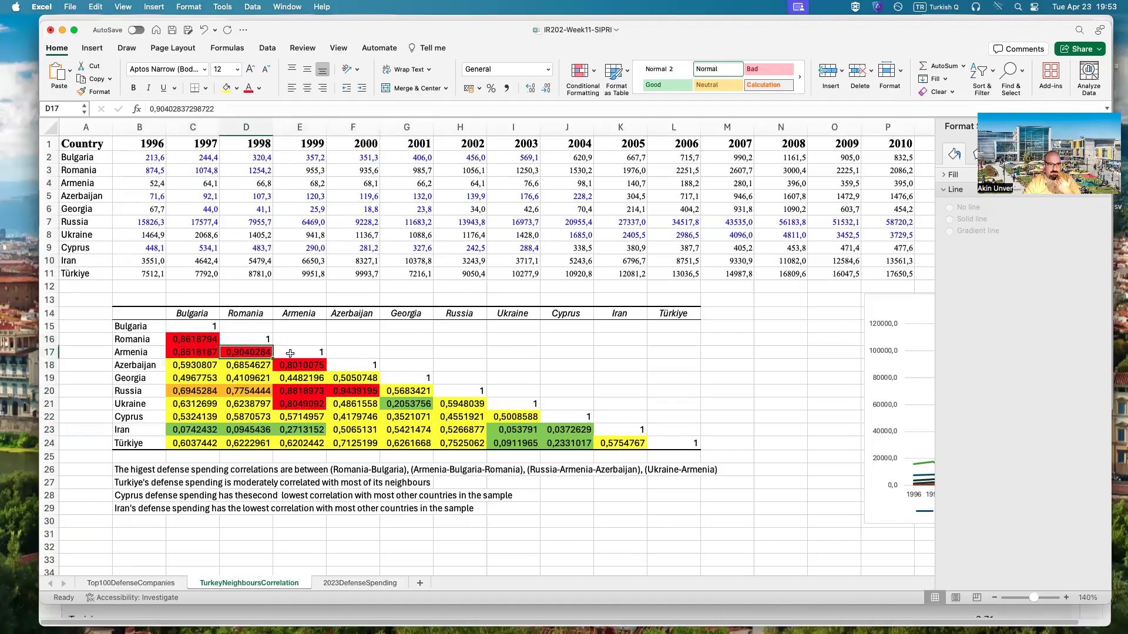
{"action": "left_click", "coordinate": [299, 363]}
{"action": "left_click", "coordinate": [304, 389]}
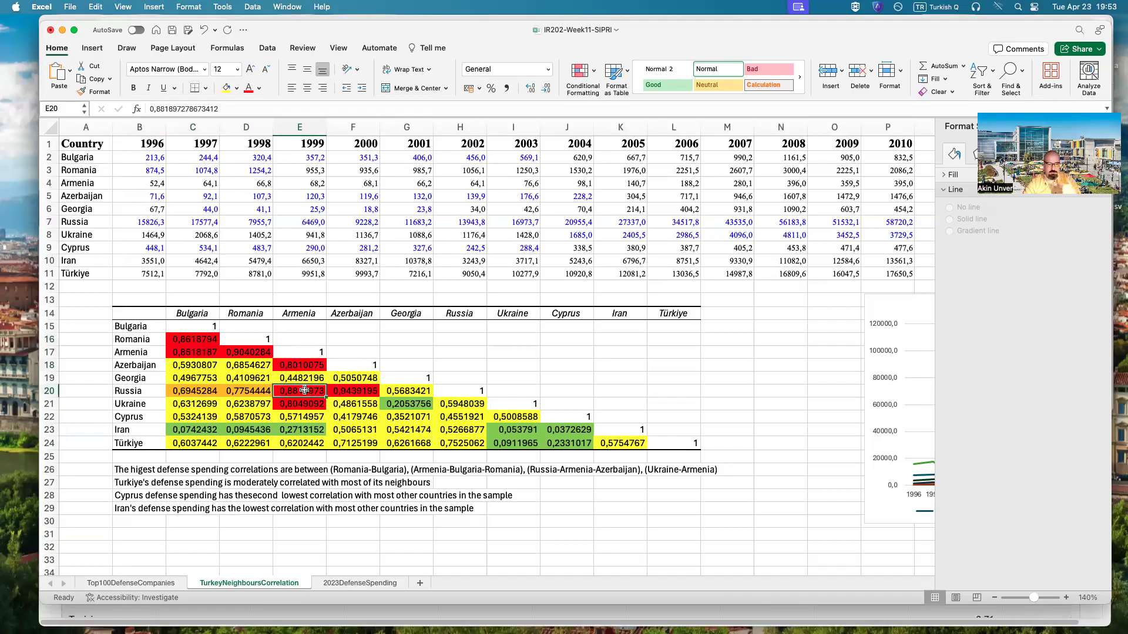
- Examine Russia's orange-highlighted correlations with Bulgaria and Romania in the matrix and review the notes below it
{"action": "left_click_drag", "start_coordinate": [185, 392], "coordinate": [247, 391]}
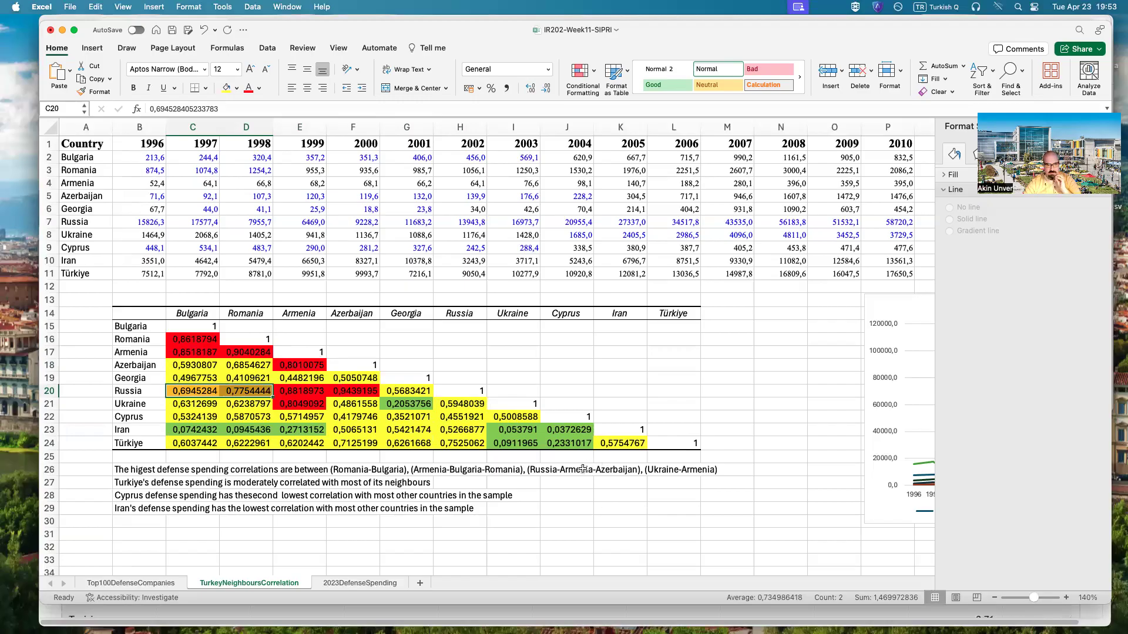
{"action": "left_click", "coordinate": [411, 521]}
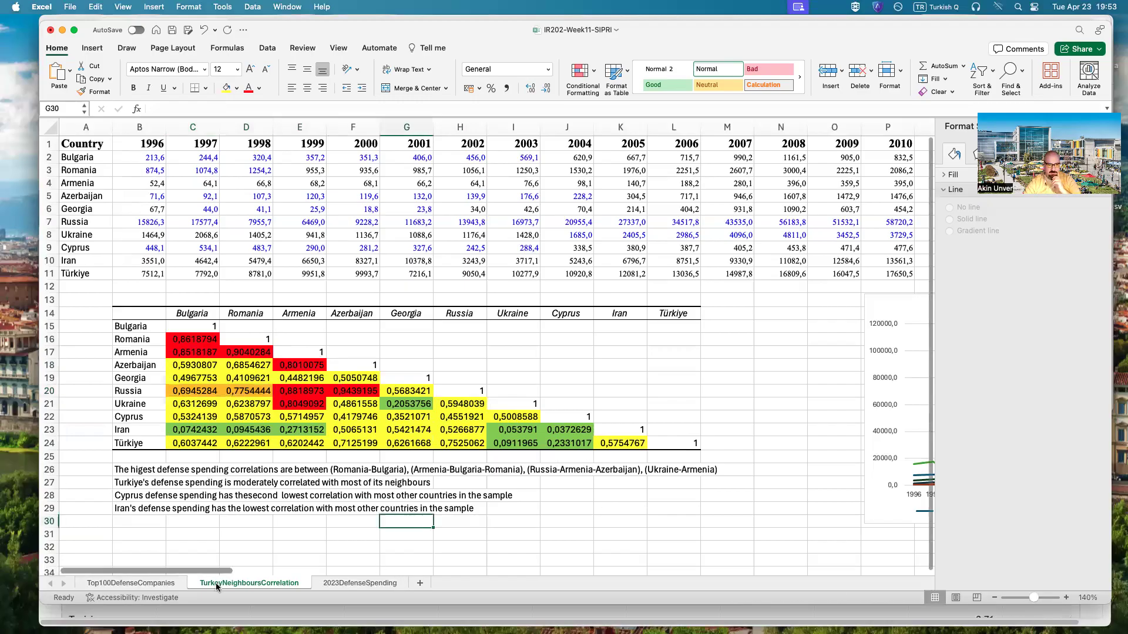
{"action": "scroll", "coordinate": [238, 558], "scroll_direction": "down", "scroll_amount": 3}
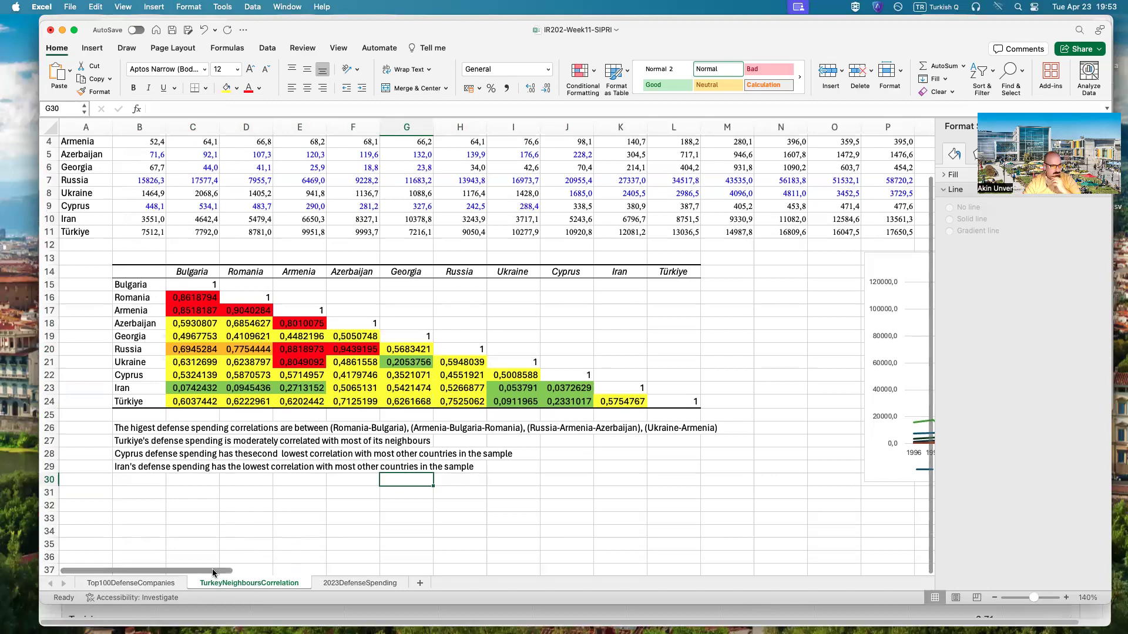
{"action": "scroll", "coordinate": [239, 556], "scroll_direction": "up", "scroll_amount": 2}
{"action": "left_click", "coordinate": [335, 504]}
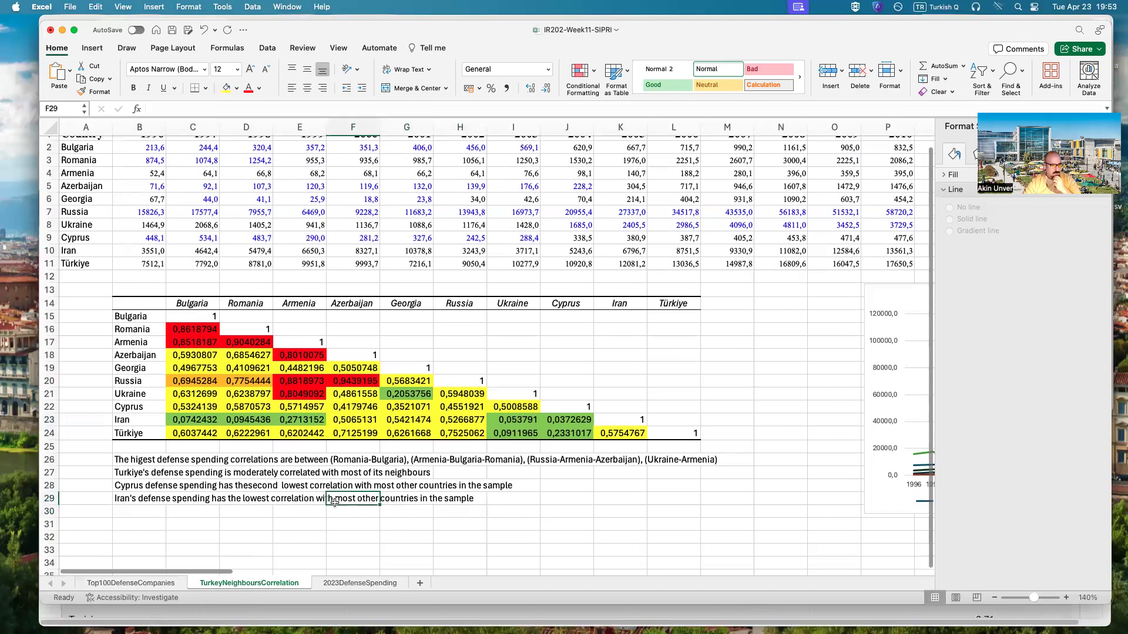
{"action": "scroll", "coordinate": [248, 494], "scroll_direction": "up", "scroll_amount": 1}
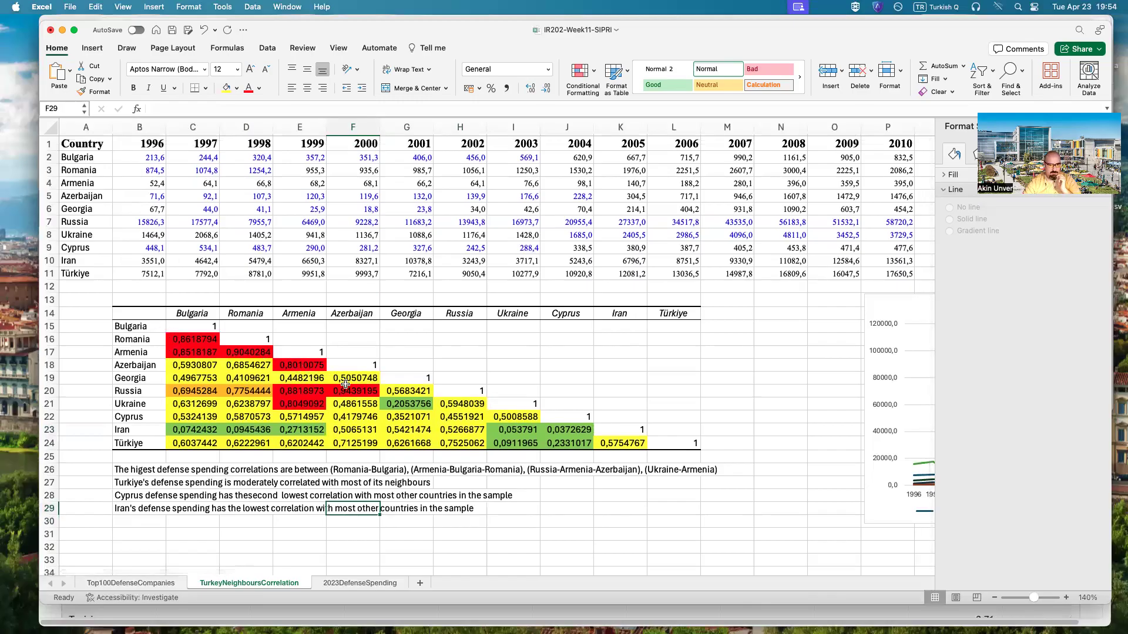
- Try a scatter chart of the Russia and Azerbaijan rows together with the year header row, and delete it
{"action": "left_click", "coordinate": [47, 221]}
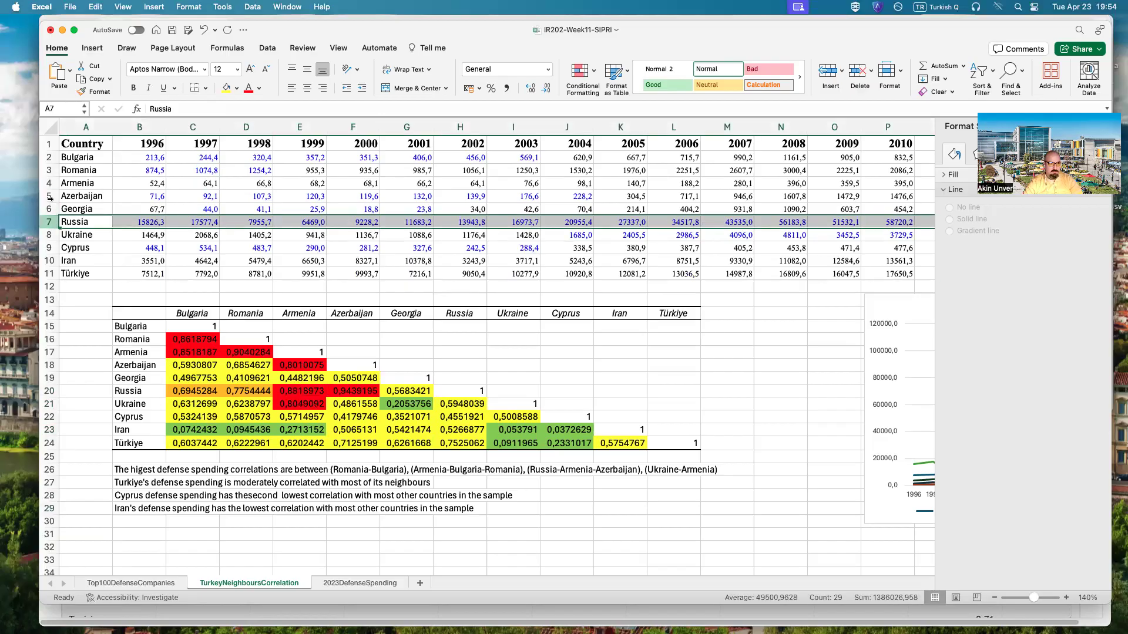
{"action": "left_click", "coordinate": [48, 196], "text": "super"}
{"action": "left_click", "coordinate": [48, 143], "text": "super"}
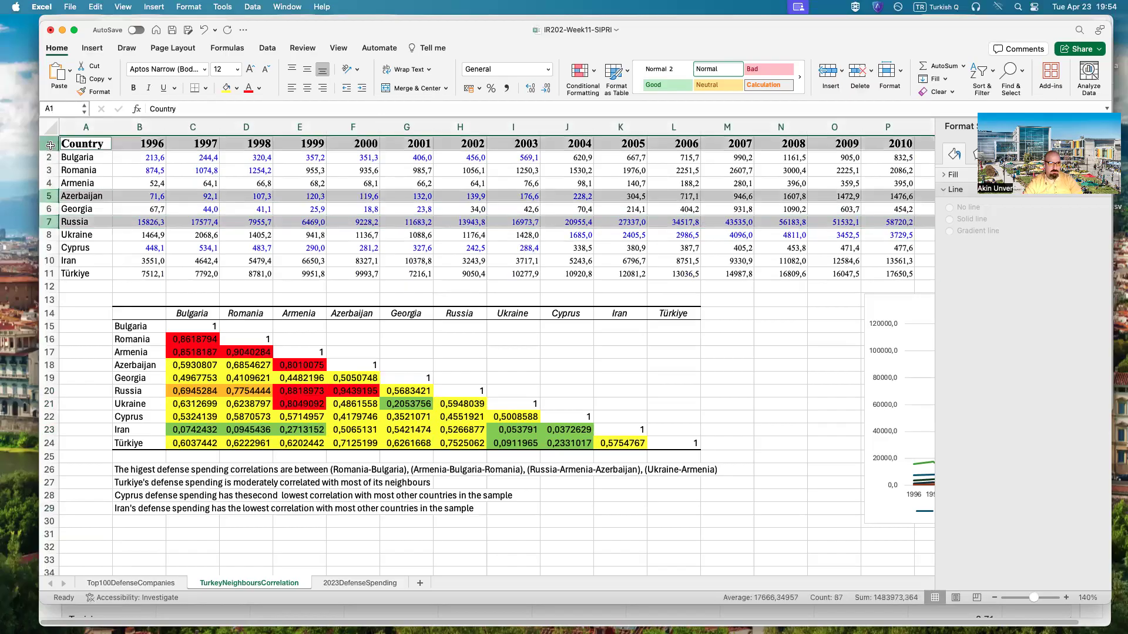
{"action": "left_click", "coordinate": [92, 48]}
{"action": "left_click", "coordinate": [416, 70]}
{"action": "scroll", "coordinate": [503, 233], "scroll_direction": "down", "scroll_amount": 8}
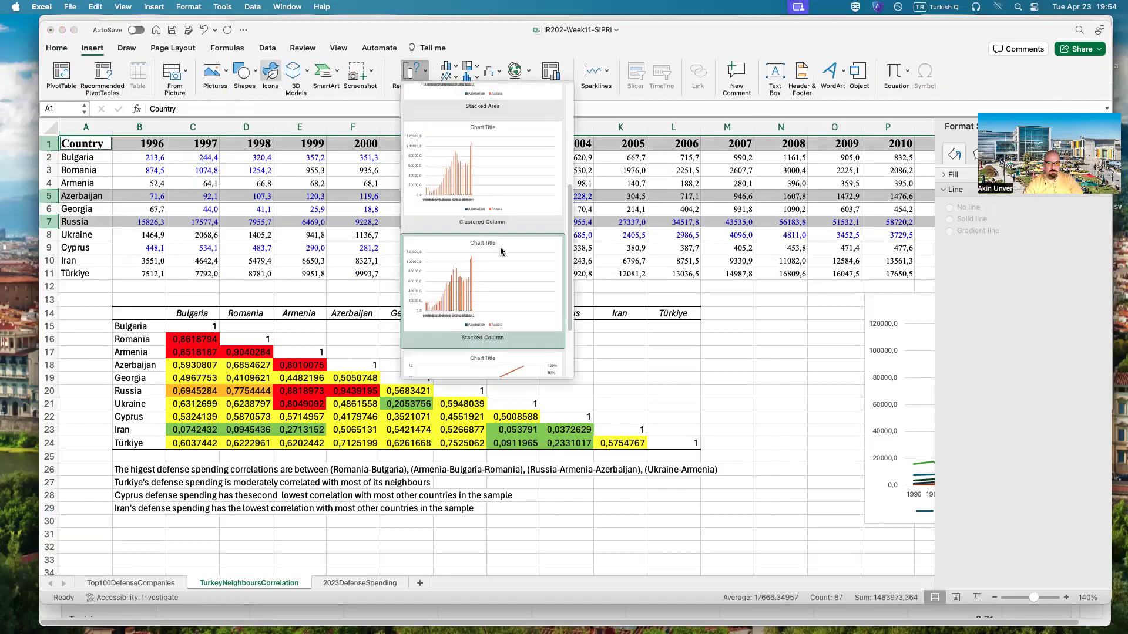
{"action": "left_click", "coordinate": [483, 51]}
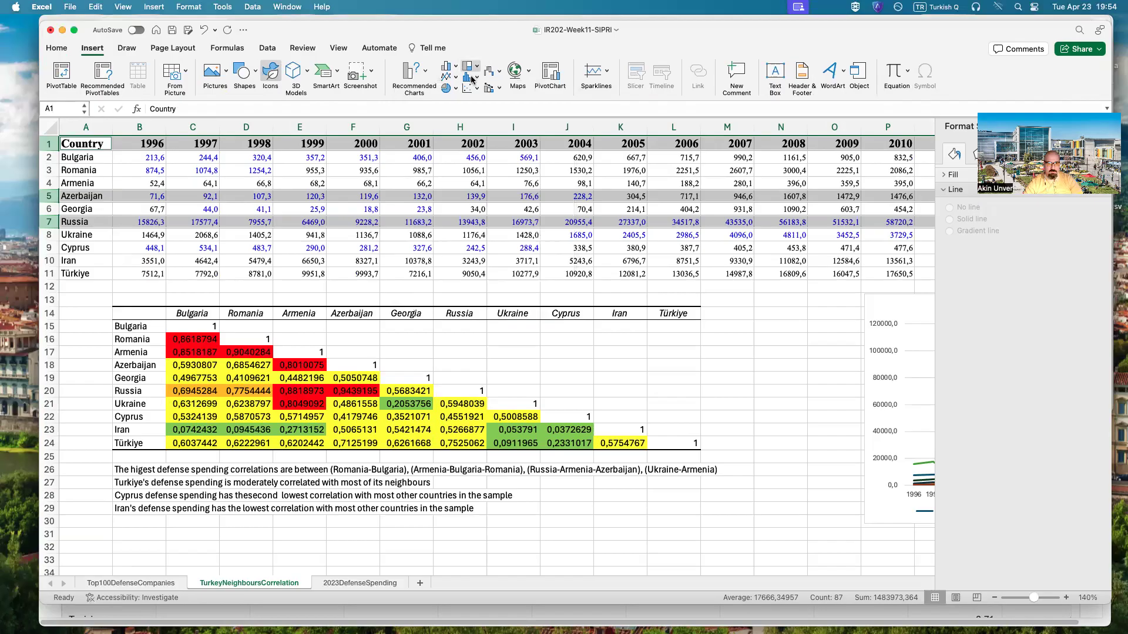
{"action": "left_click", "coordinate": [470, 87]}
{"action": "left_click", "coordinate": [487, 148]}
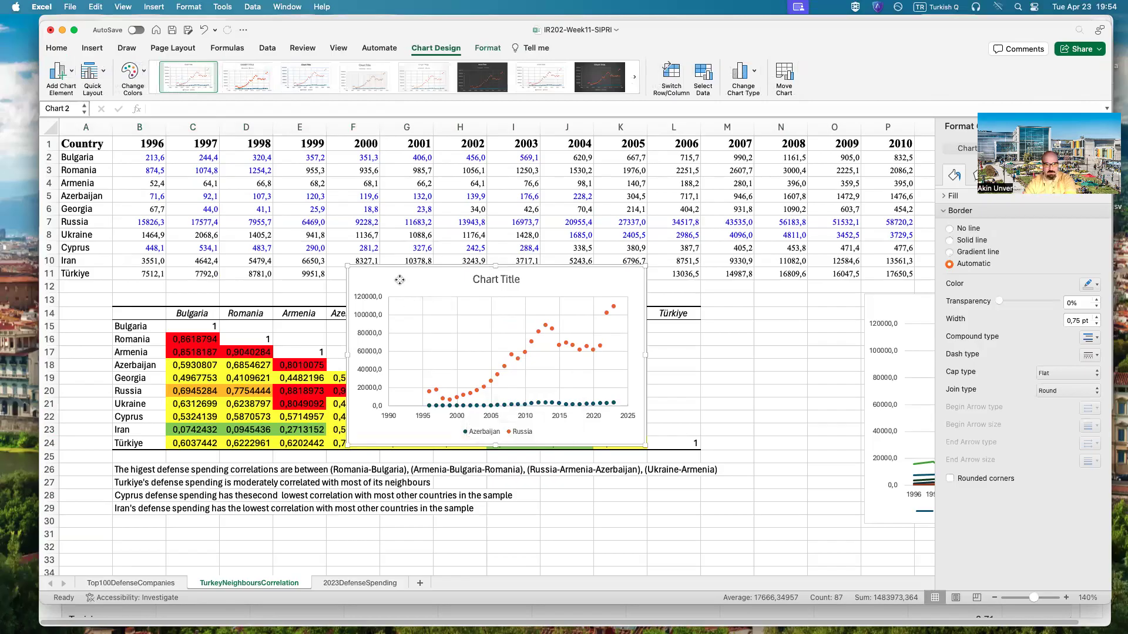
{"action": "key", "text": "Delete"}
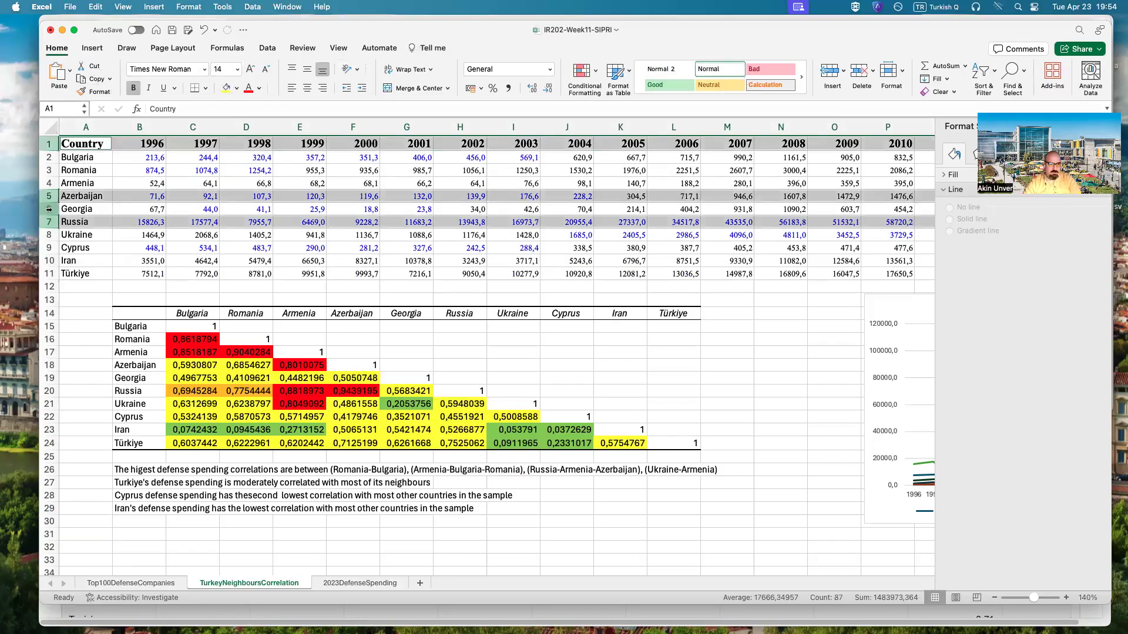
- Try a scatter chart of only the entire Azerbaijan and Russia rows, enlarge it, and delete it
{"action": "left_click", "coordinate": [49, 195]}
{"action": "left_click", "coordinate": [49, 221], "text": "super"}
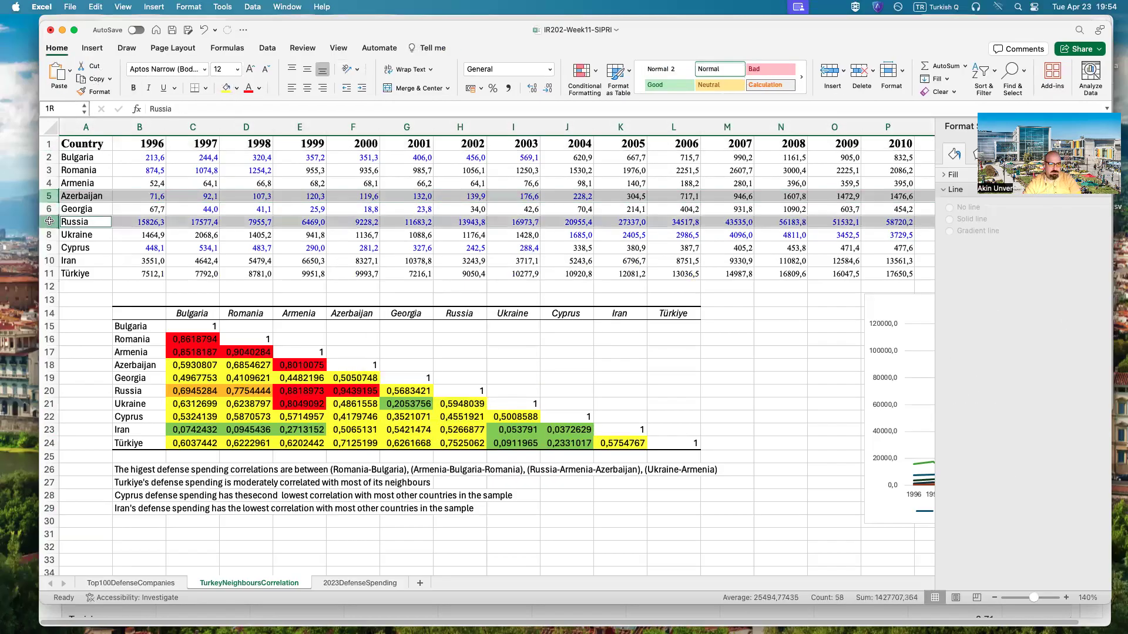
{"action": "left_click", "coordinate": [93, 47]}
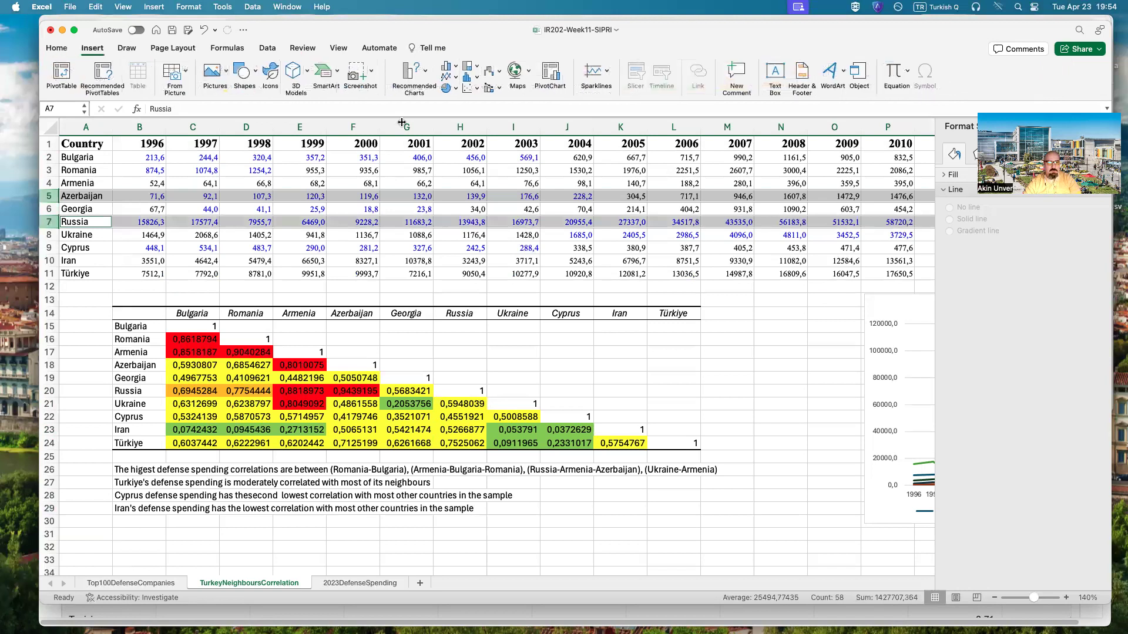
{"action": "left_click", "coordinate": [470, 87]}
{"action": "left_click", "coordinate": [484, 156]}
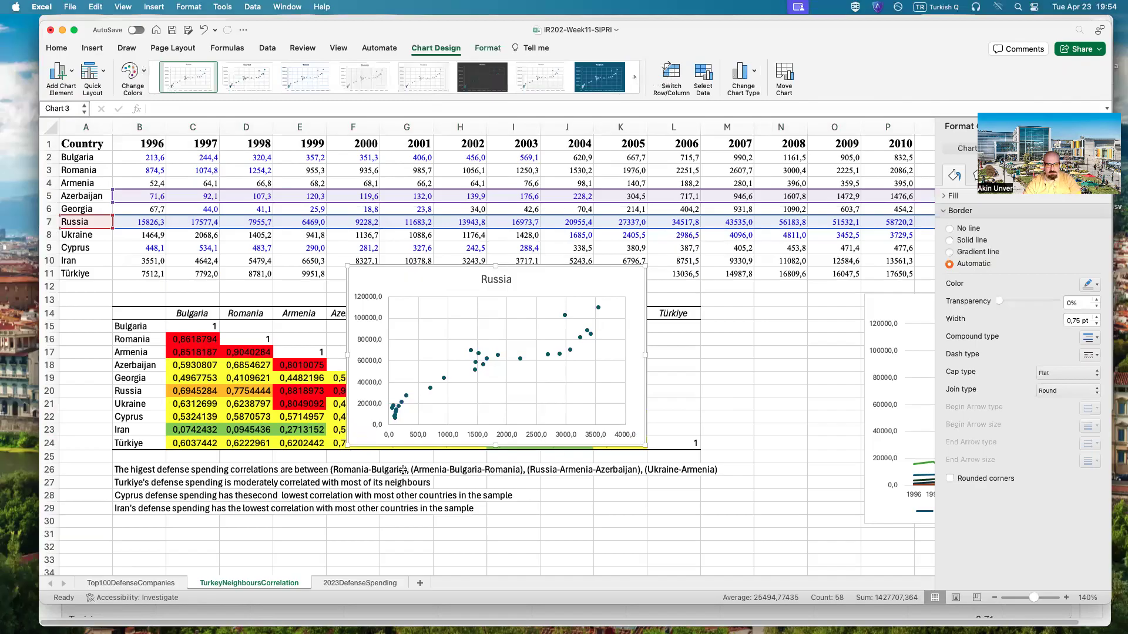
{"action": "left_click_drag", "start_coordinate": [350, 446], "coordinate": [237, 506]}
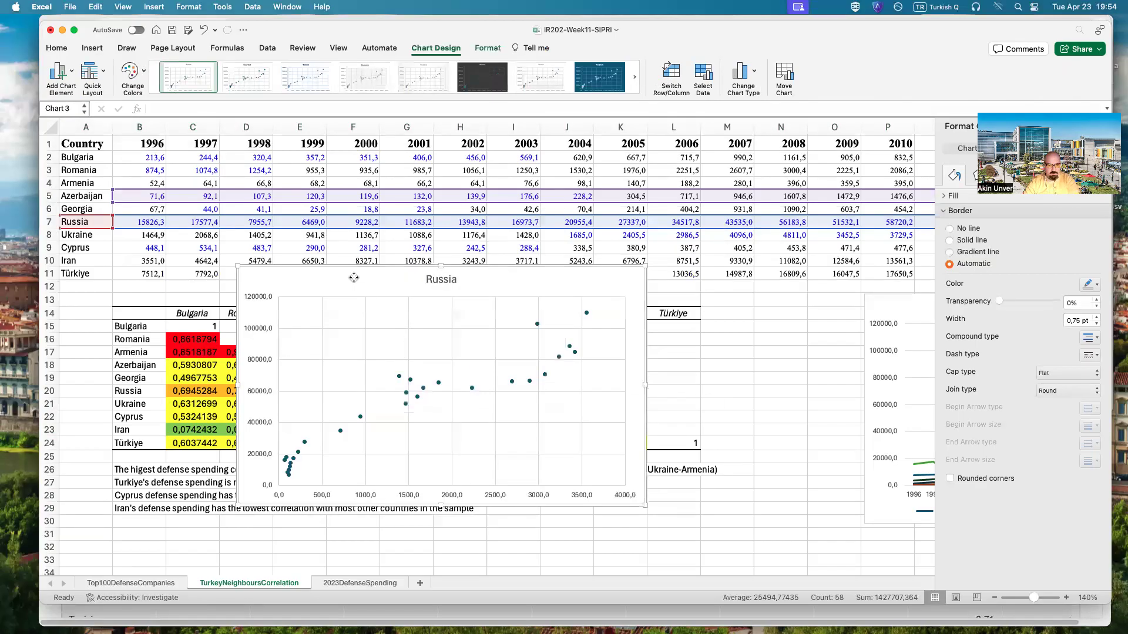
{"action": "key", "text": "Delete"}
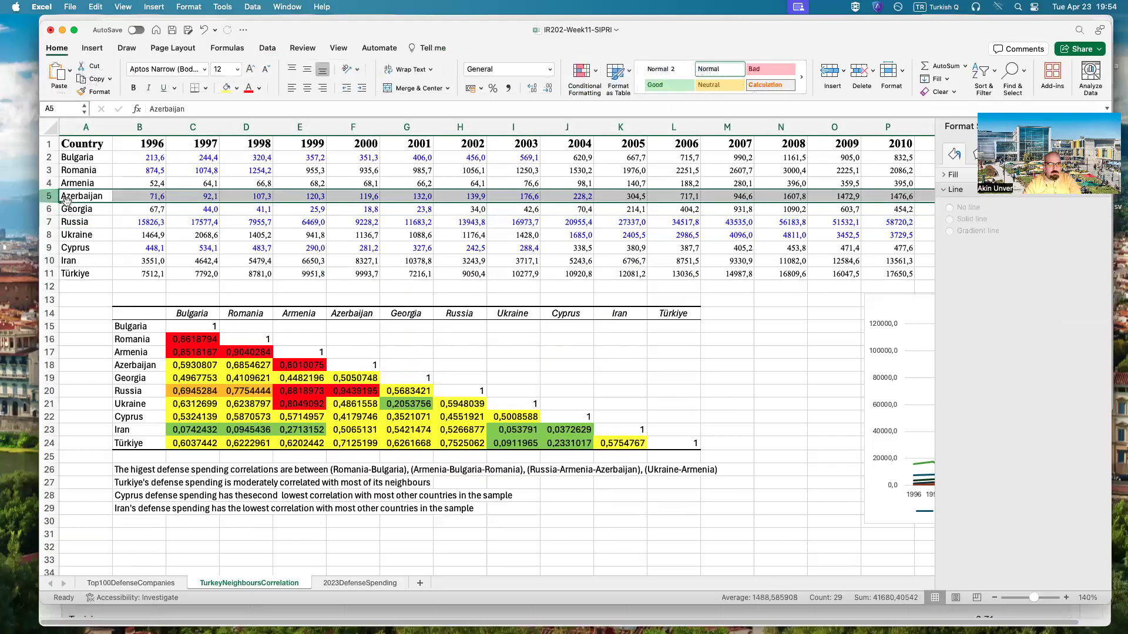
- Insert a scatter chart from the Azerbaijan and Russia data in rows 5 and 7, columns A to AC, and enlarge it
{"action": "left_click_drag", "start_coordinate": [74, 221], "coordinate": [1121, 228]}
{"action": "left_click_drag", "start_coordinate": [1000, 228], "coordinate": [3, 205]}
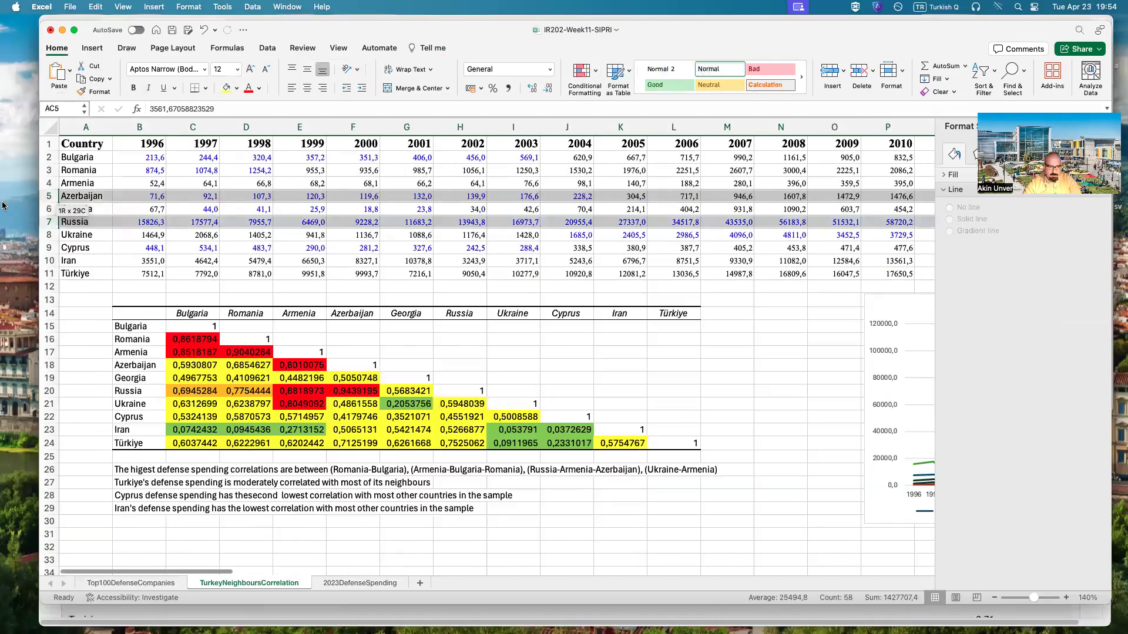
{"action": "left_click", "coordinate": [92, 48]}
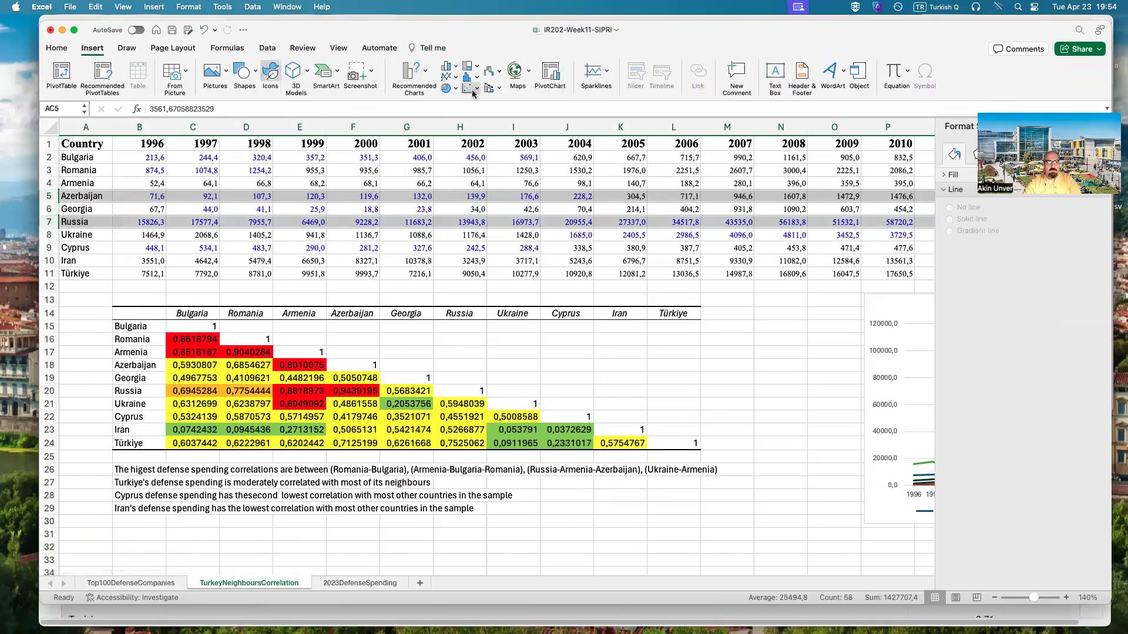
{"action": "left_click", "coordinate": [471, 89]}
{"action": "left_click", "coordinate": [481, 137]}
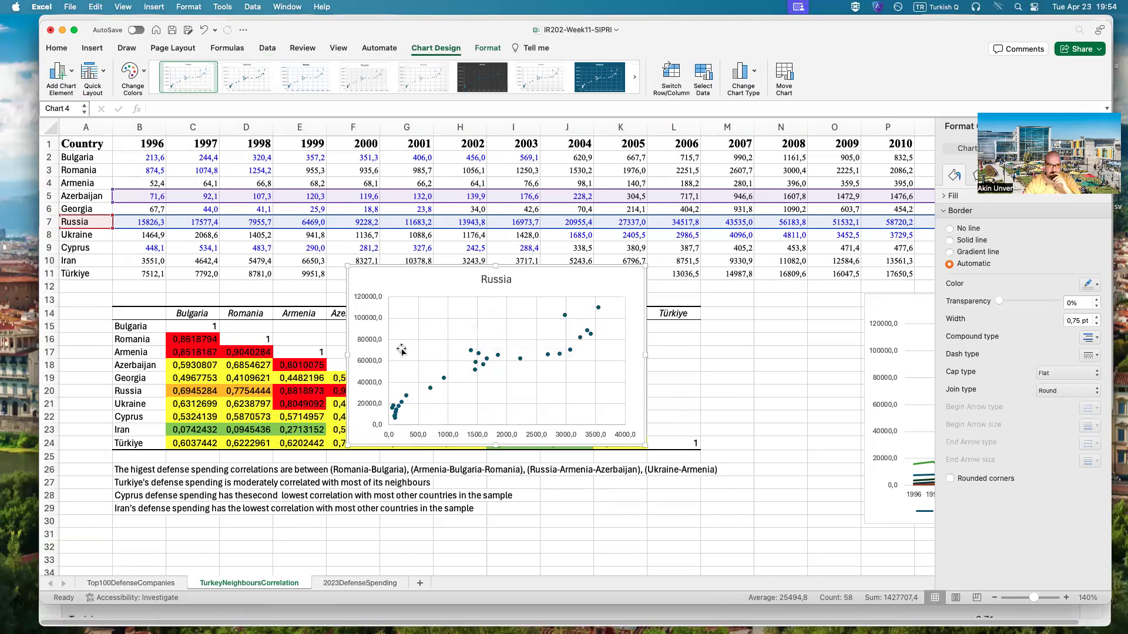
{"action": "left_click_drag", "start_coordinate": [645, 266], "coordinate": [877, 168]}
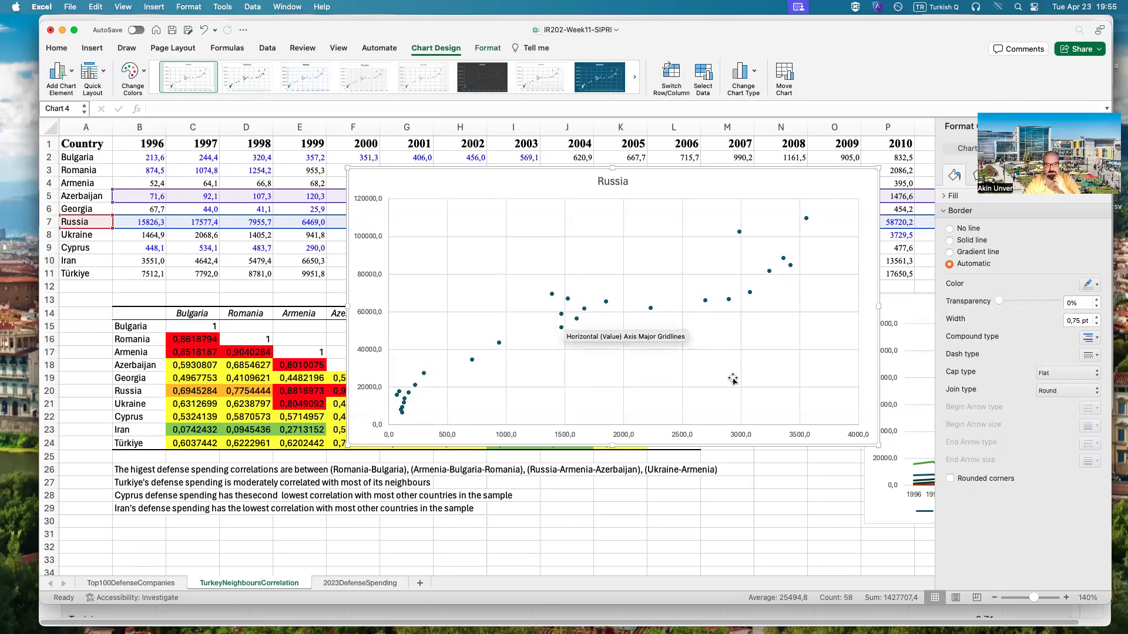
- Apply the chart layout with a linear trendline, equation and R² value, and move the chart directly below the notes, starting at row 30
{"action": "left_click", "coordinate": [104, 75]}
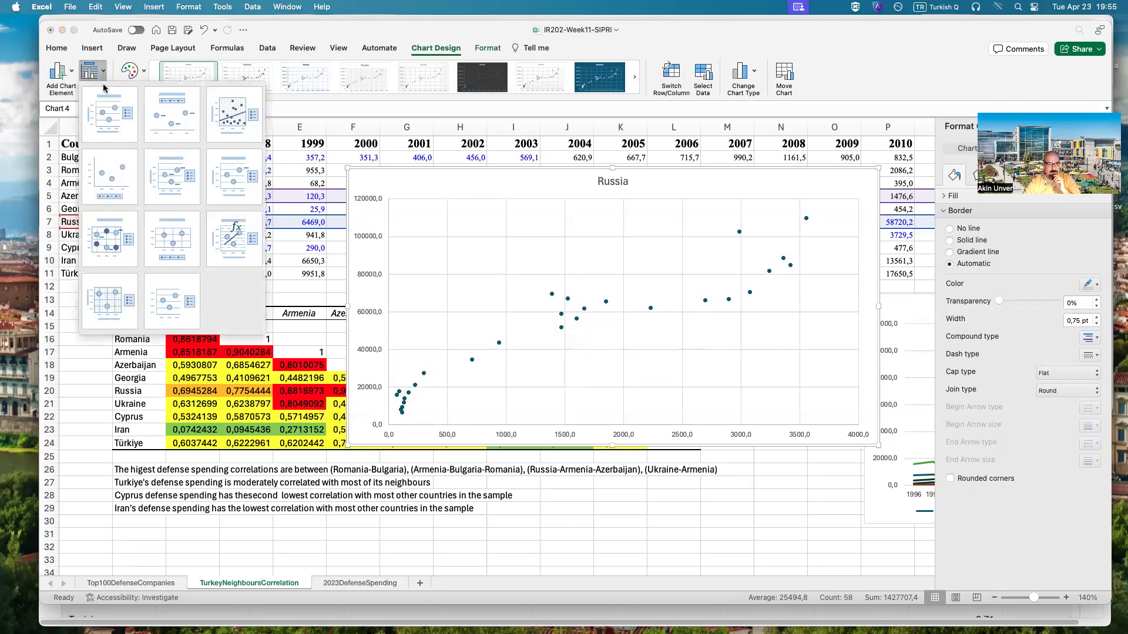
{"action": "left_click", "coordinate": [241, 236]}
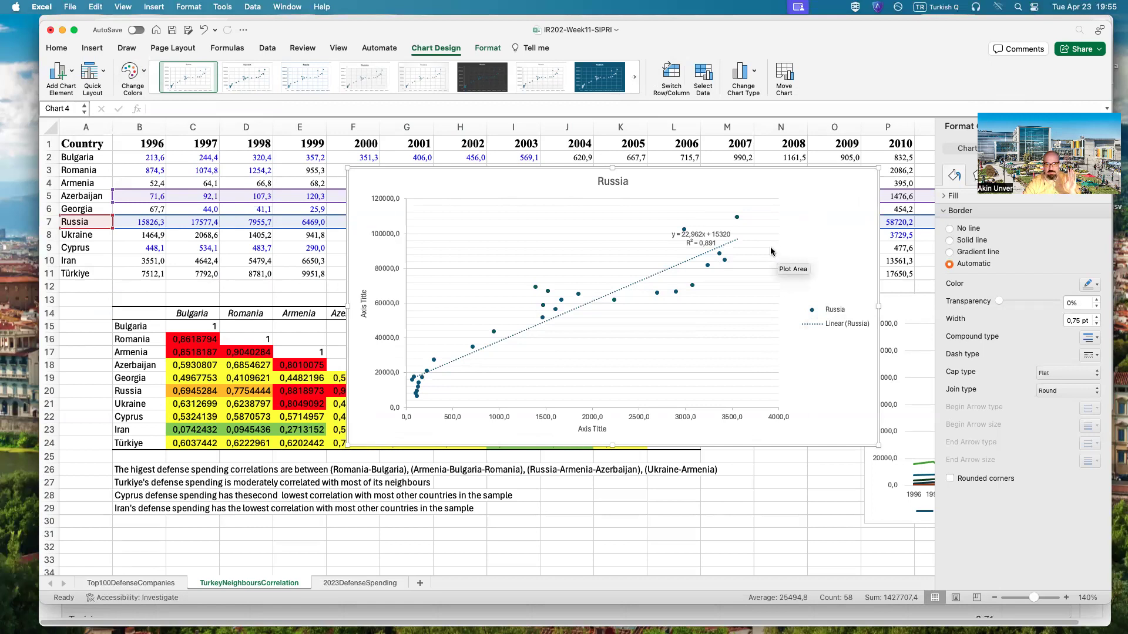
{"action": "scroll", "coordinate": [775, 239], "scroll_direction": "down", "scroll_amount": 4}
{"action": "left_click_drag", "start_coordinate": [775, 239], "coordinate": [588, 336]}
{"action": "scroll", "coordinate": [649, 373], "scroll_direction": "down", "scroll_amount": 8}
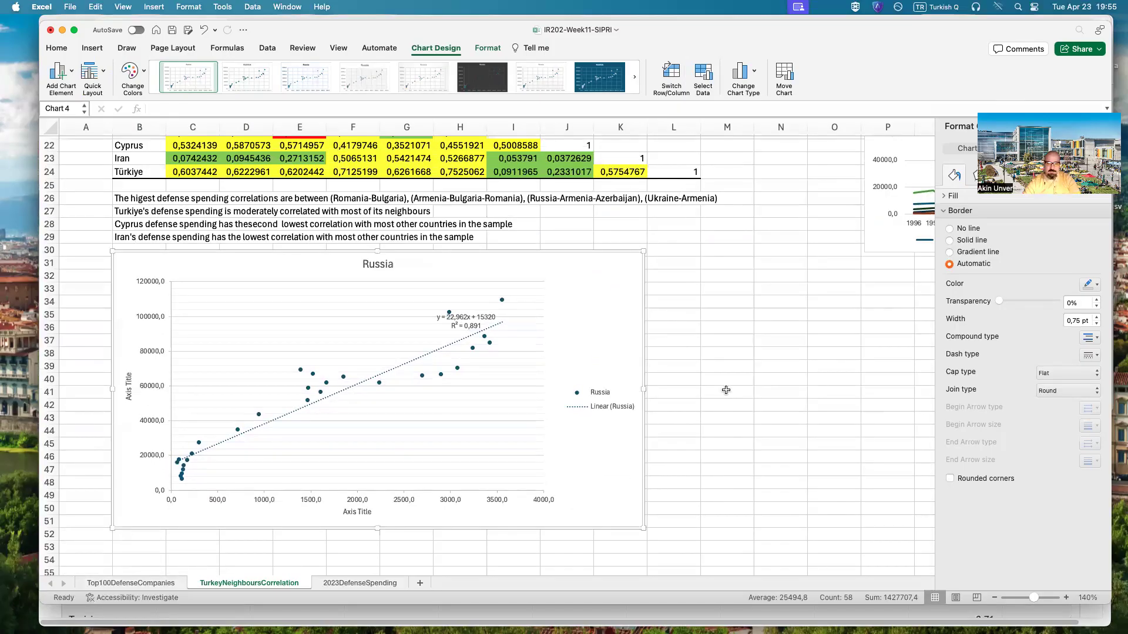
- Give the scatter chart the solid-background style with white markers and recolor it orange
{"action": "left_click", "coordinate": [599, 77]}
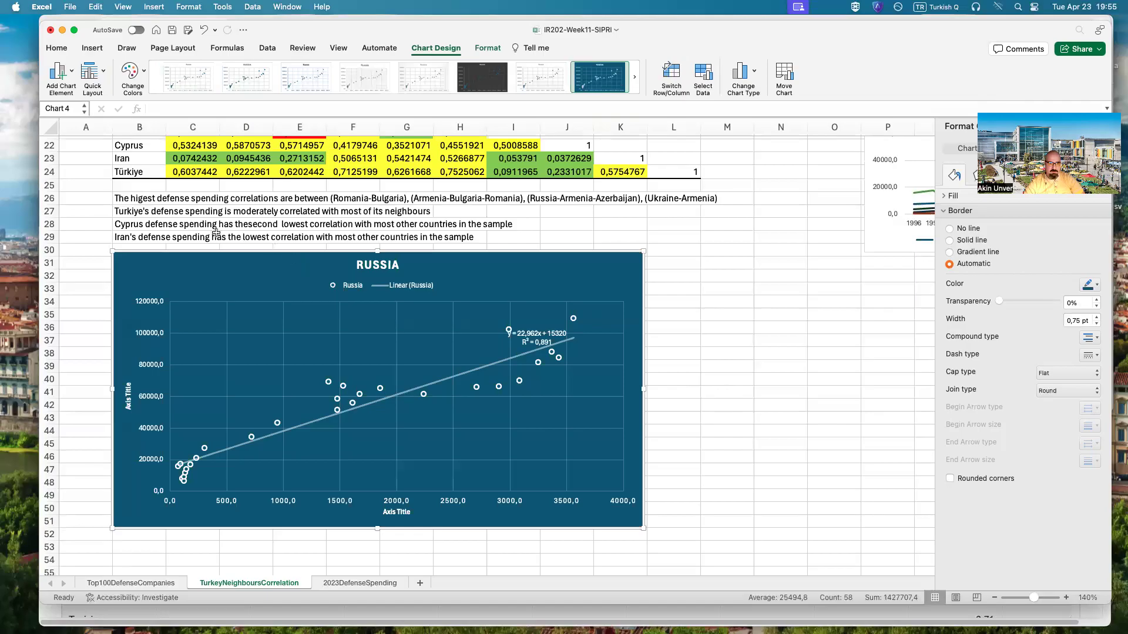
{"action": "left_click", "coordinate": [132, 76]}
{"action": "left_click", "coordinate": [176, 191]}
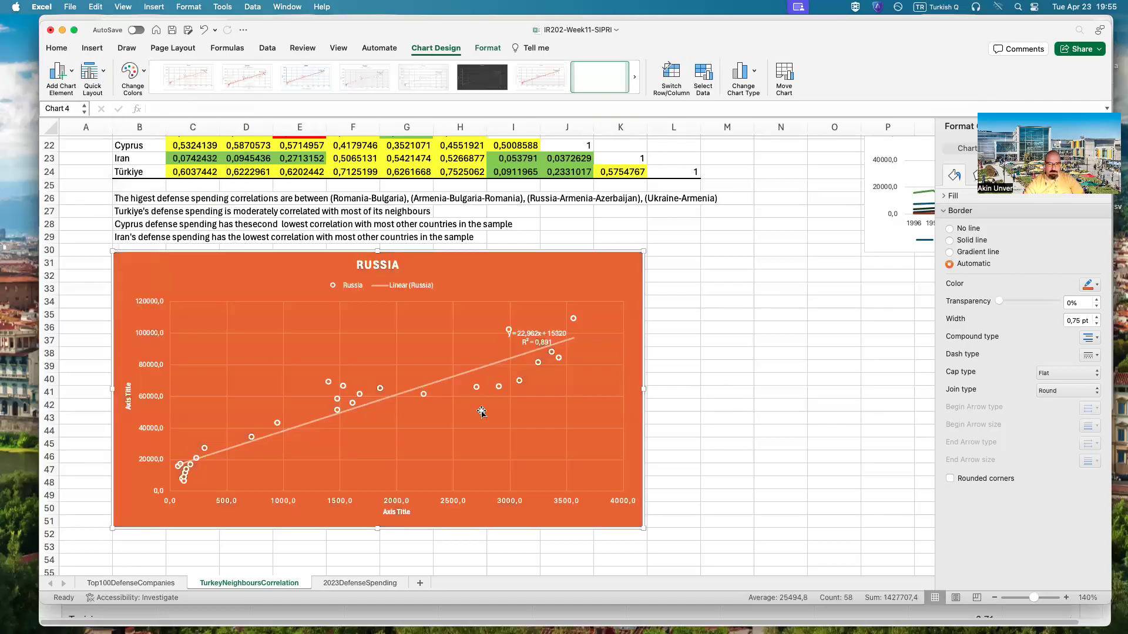
- Set the chart title to "CORRELATION BETWEEN RUSSIAN AND AZERBAIJAN MILITARY SPENDING 1996-2023"
{"action": "left_click", "coordinate": [370, 270]}
{"action": "type", "text": "C"}
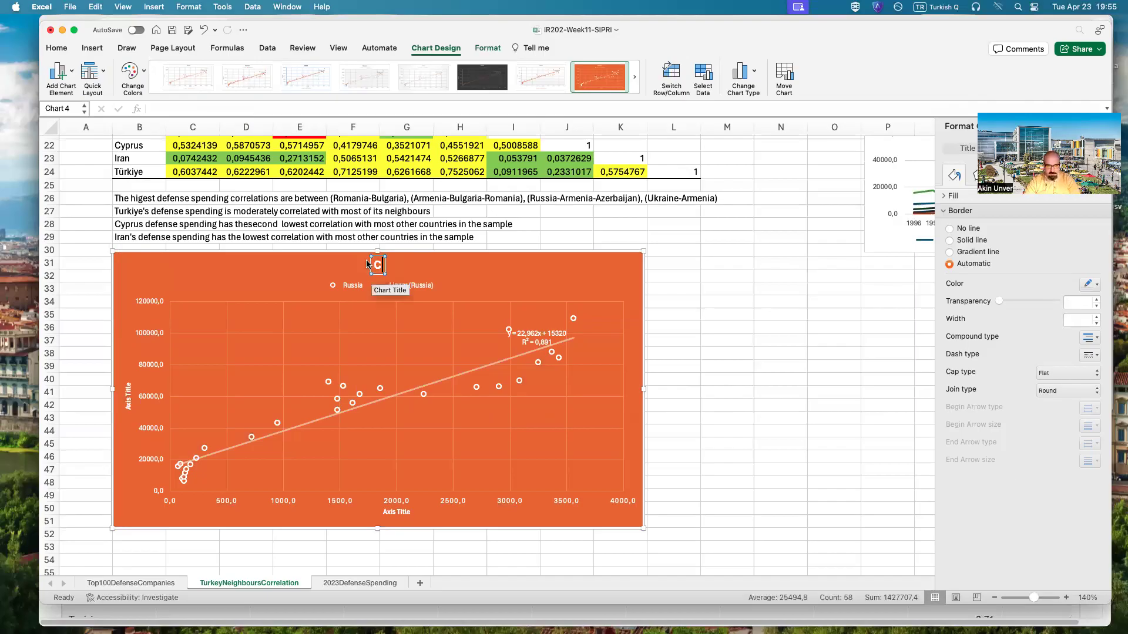
{"action": "type", "text": "ORRELATION B"}
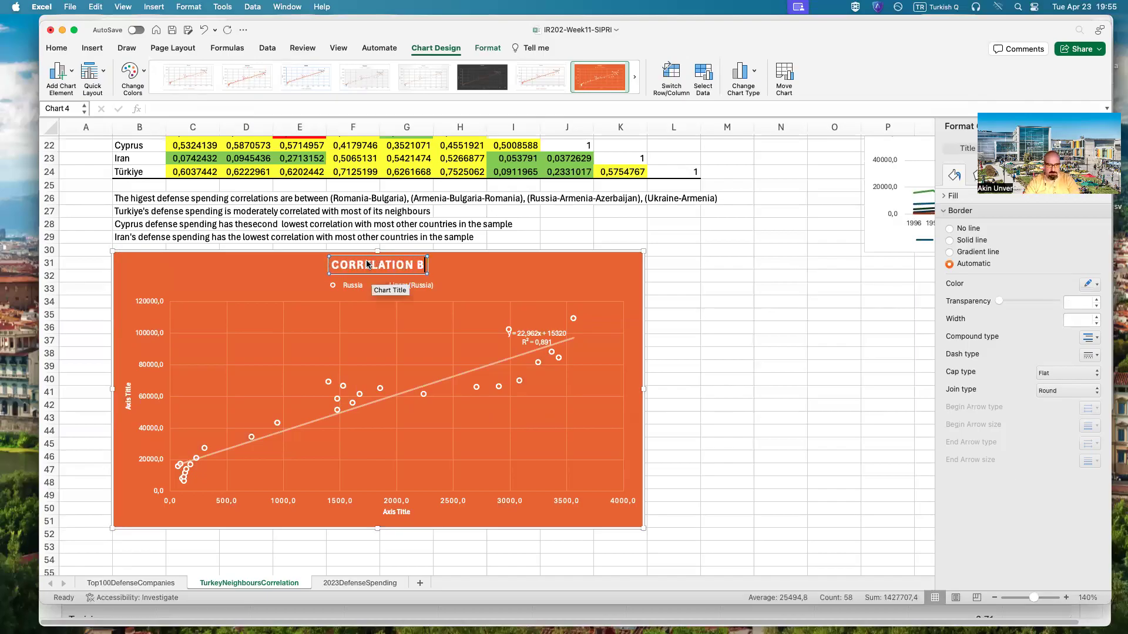
{"action": "type", "text": "ETWEEN RUSSIAN AND"}
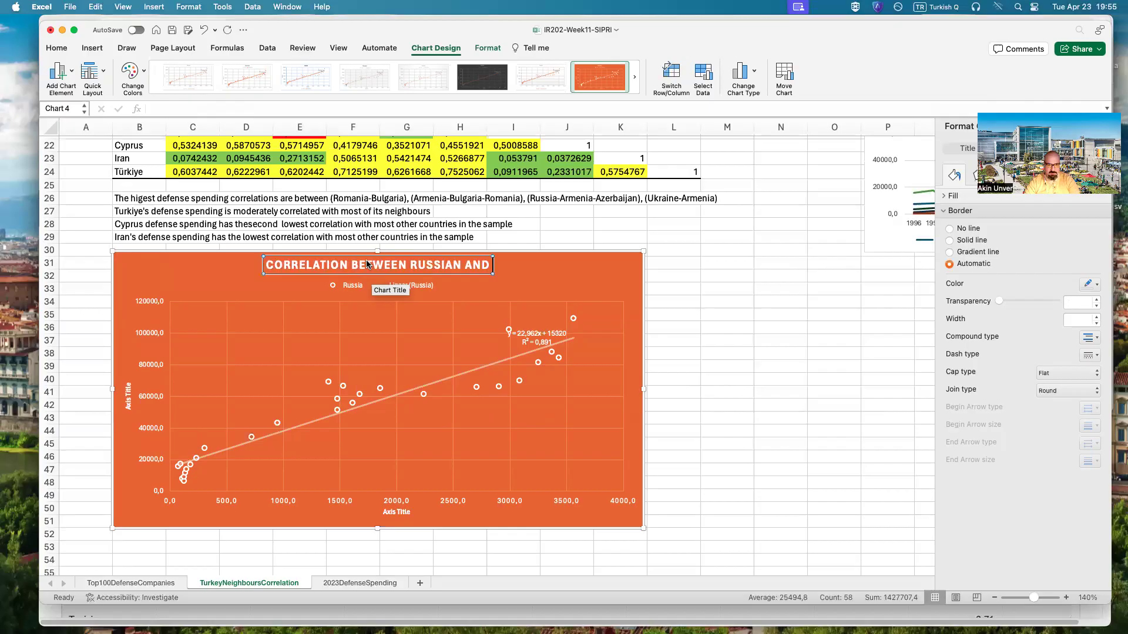
{"action": "type", "text": " AZERBAIJ"}
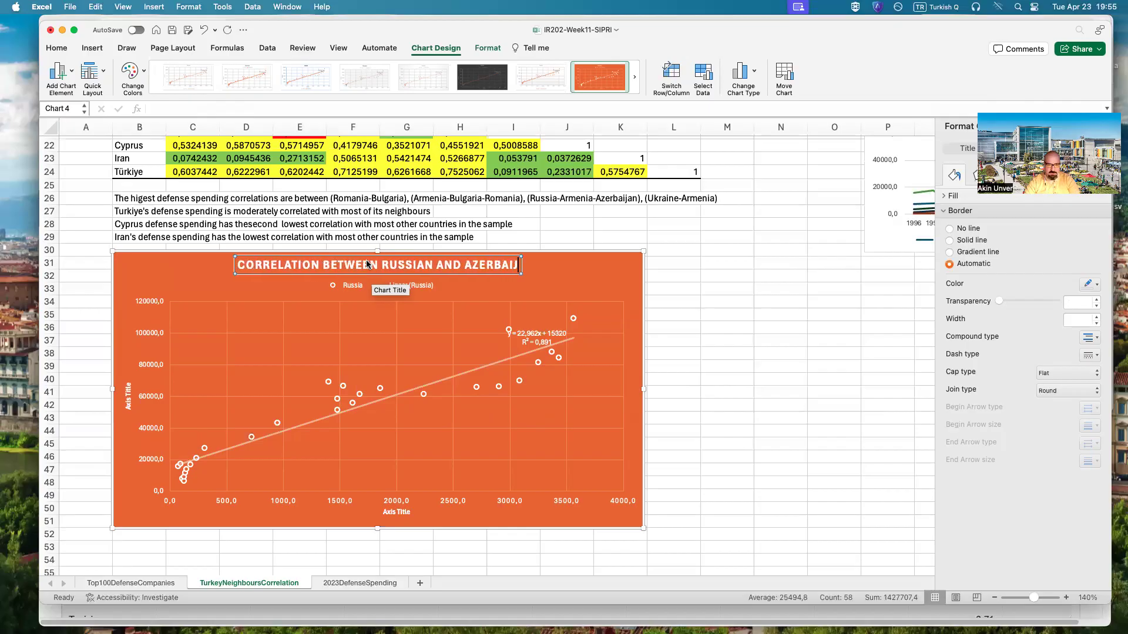
{"action": "type", "text": "AN M"}
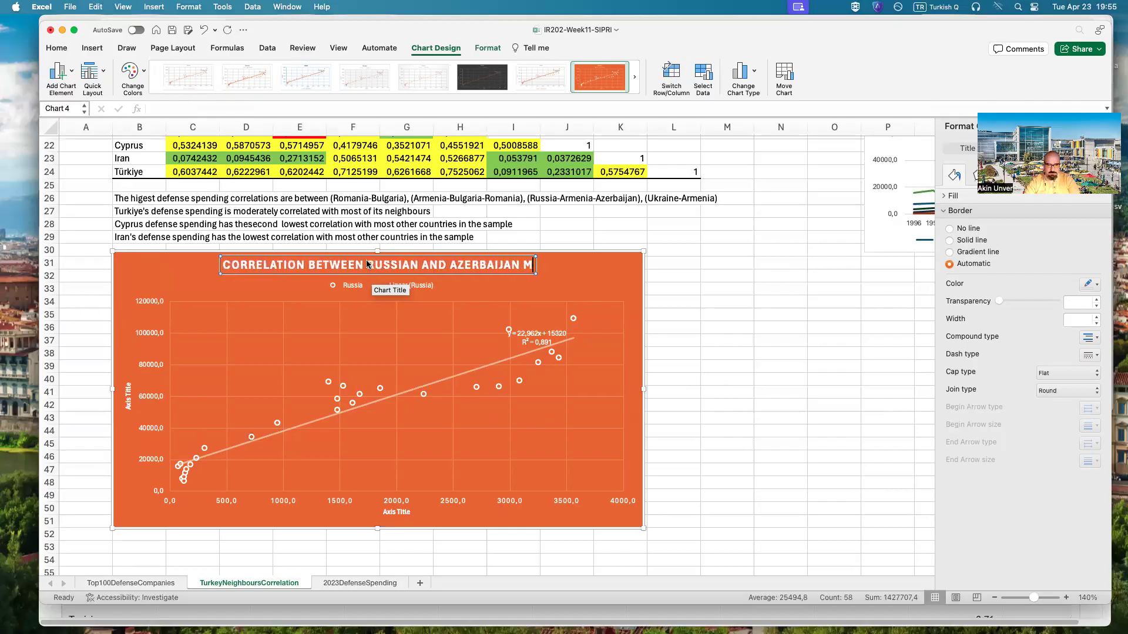
{"action": "type", "text": "ILITARY SPENDING"}
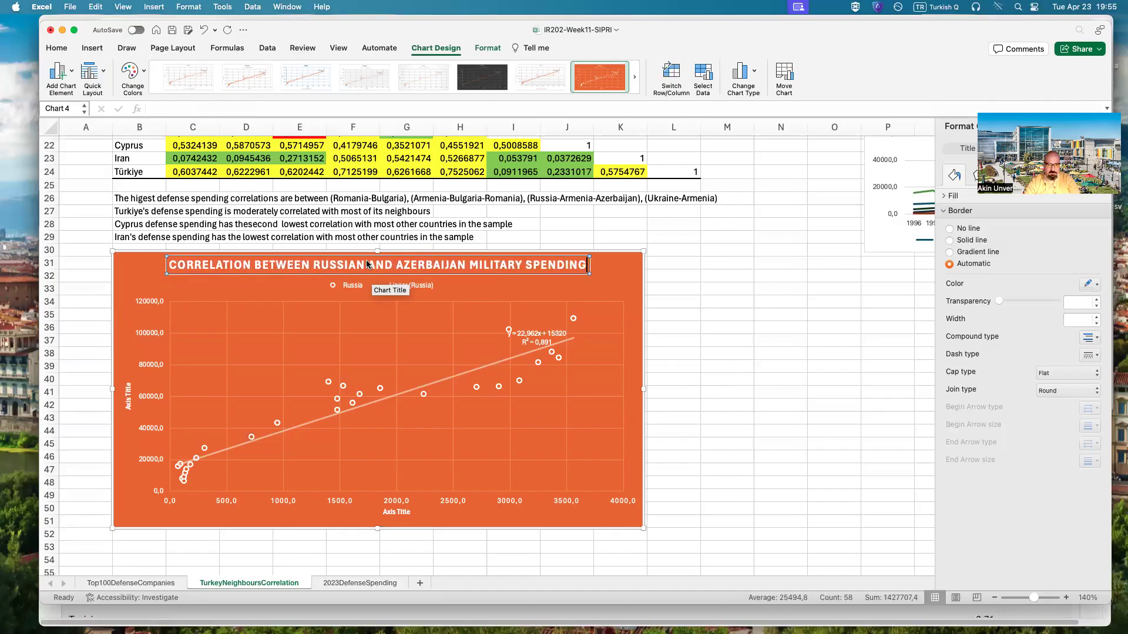
{"action": "scroll", "coordinate": [526, 208], "scroll_direction": "up", "scroll_amount": 10}
{"action": "scroll", "coordinate": [525, 209], "scroll_direction": "down", "scroll_amount": 8}
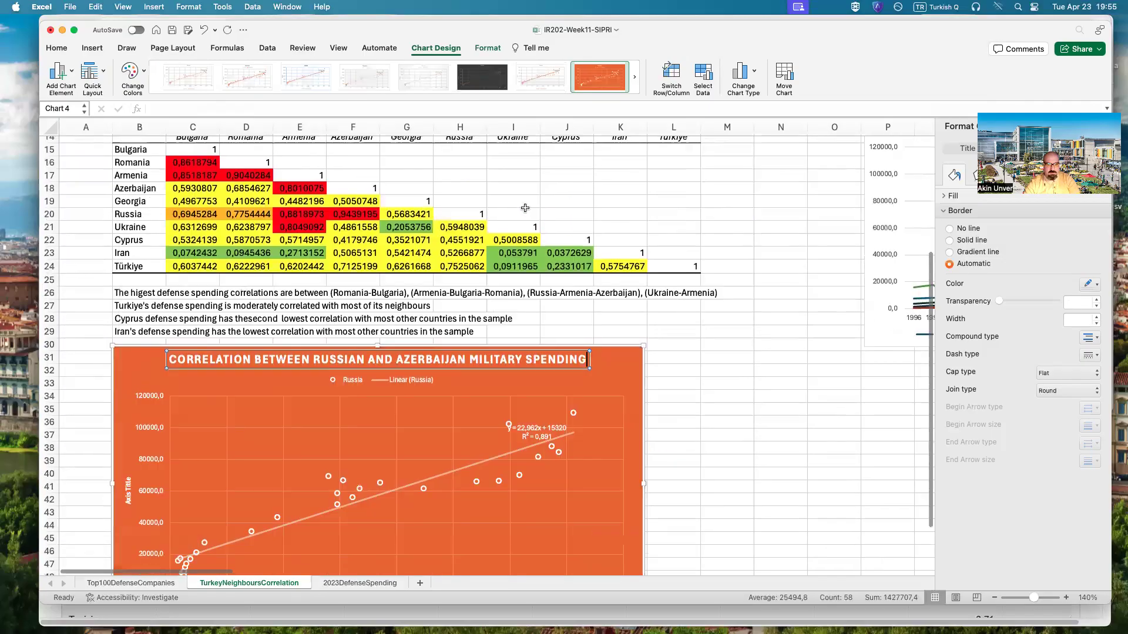
{"action": "type", "text": "1996"}
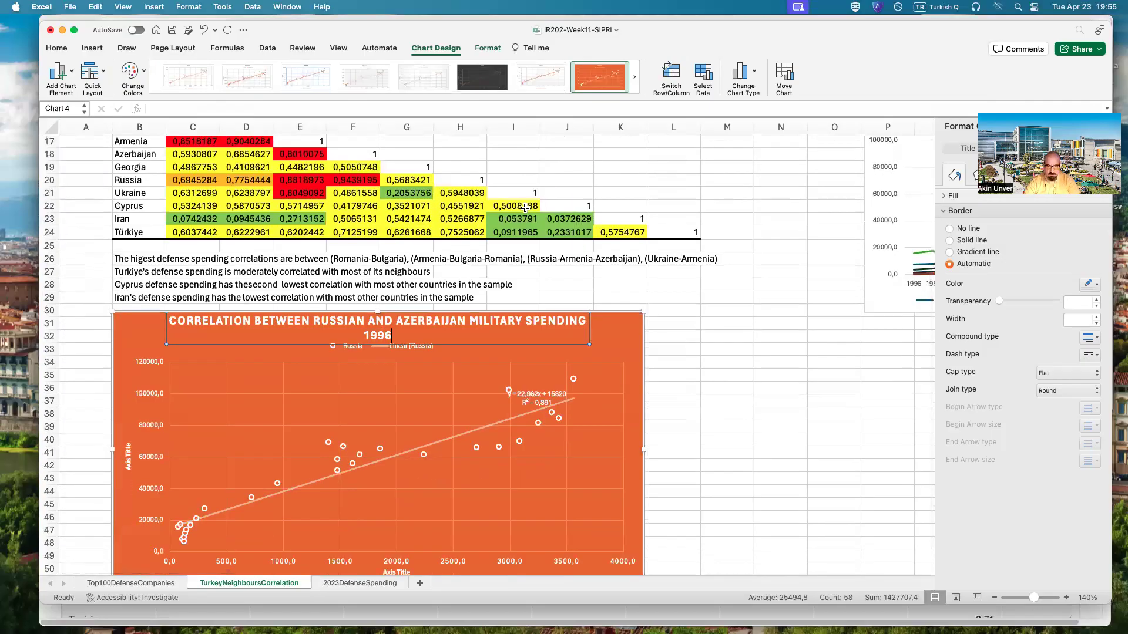
{"action": "type", "text": "-2023"}
{"action": "left_click", "coordinate": [618, 333]}
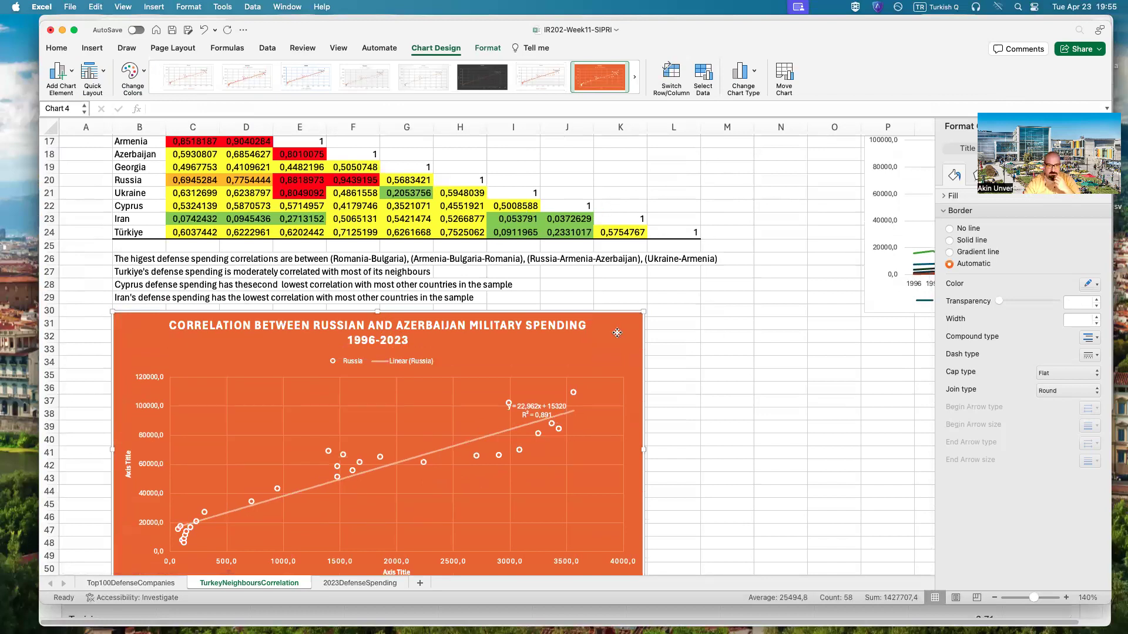
{"action": "scroll", "coordinate": [426, 479], "scroll_direction": "down", "scroll_amount": 4}
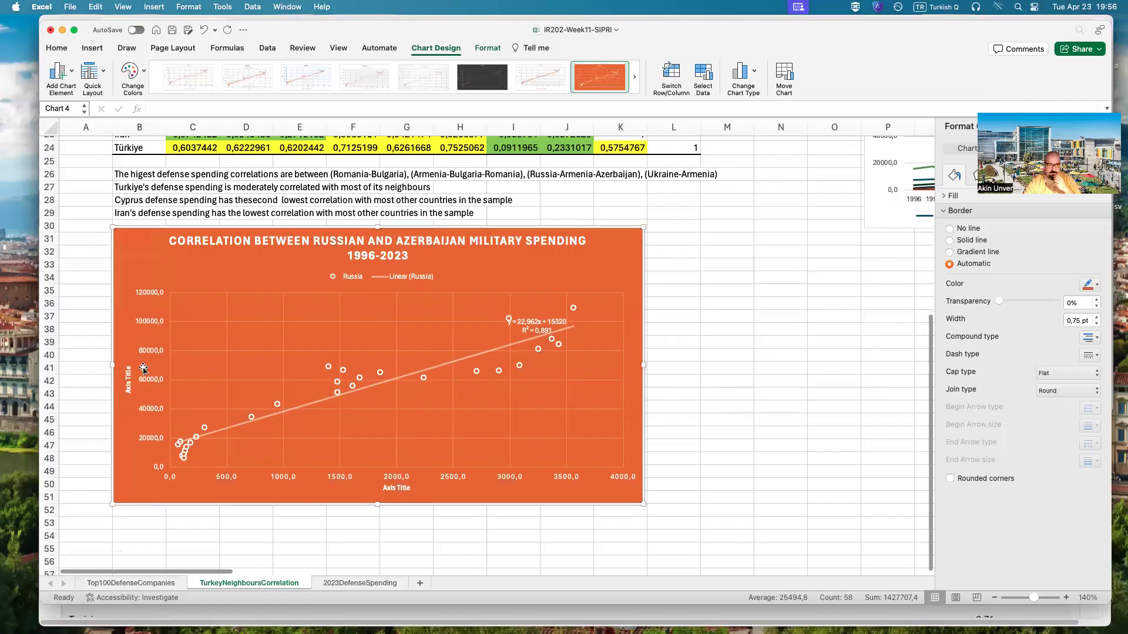
- Compare the correlation matrix with the finished Russia–Azerbaijan scatter chart and save the workbook
{"action": "scroll", "coordinate": [547, 415], "scroll_direction": "up", "scroll_amount": 5}
{"action": "scroll", "coordinate": [547, 415], "scroll_direction": "up", "scroll_amount": 3}
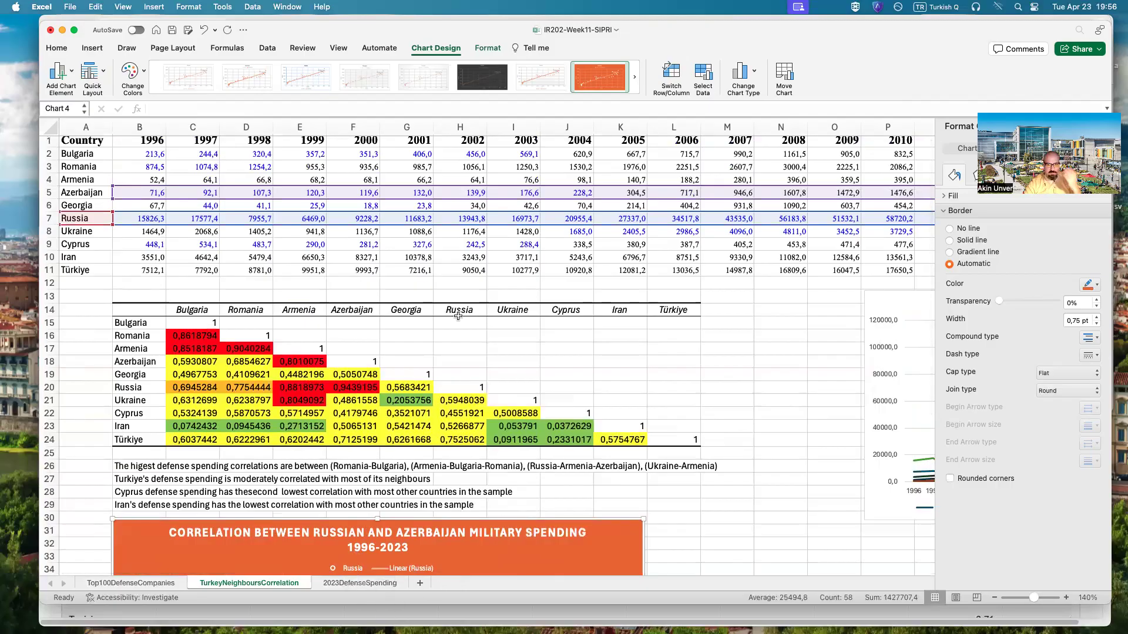
{"action": "scroll", "coordinate": [458, 315], "scroll_direction": "down", "scroll_amount": 5}
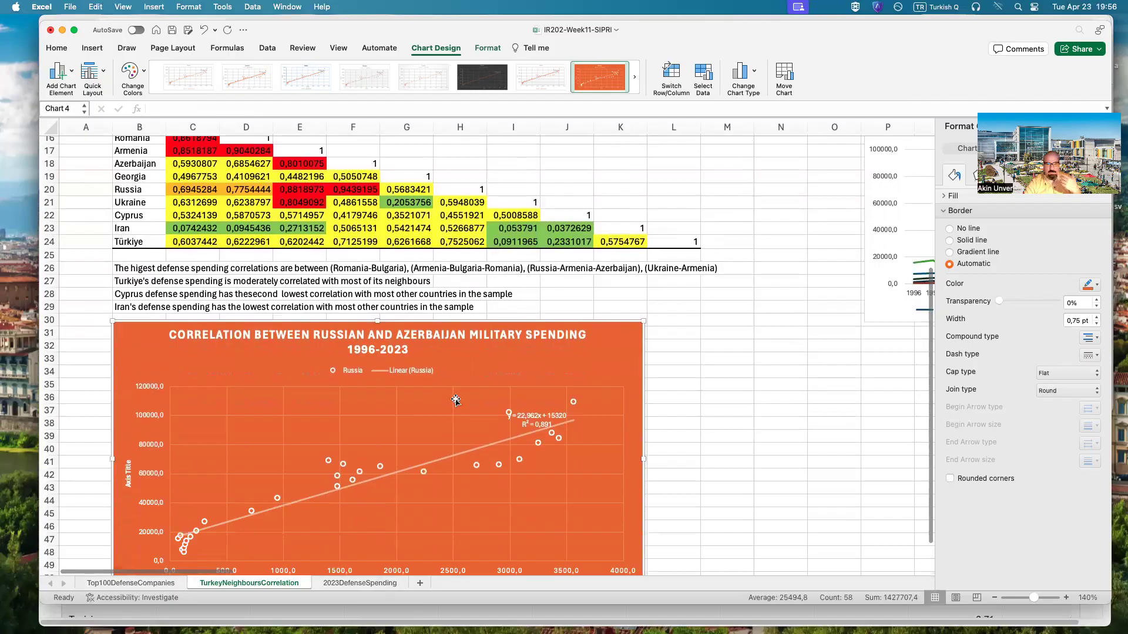
{"action": "scroll", "coordinate": [580, 392], "scroll_direction": "down", "scroll_amount": 4}
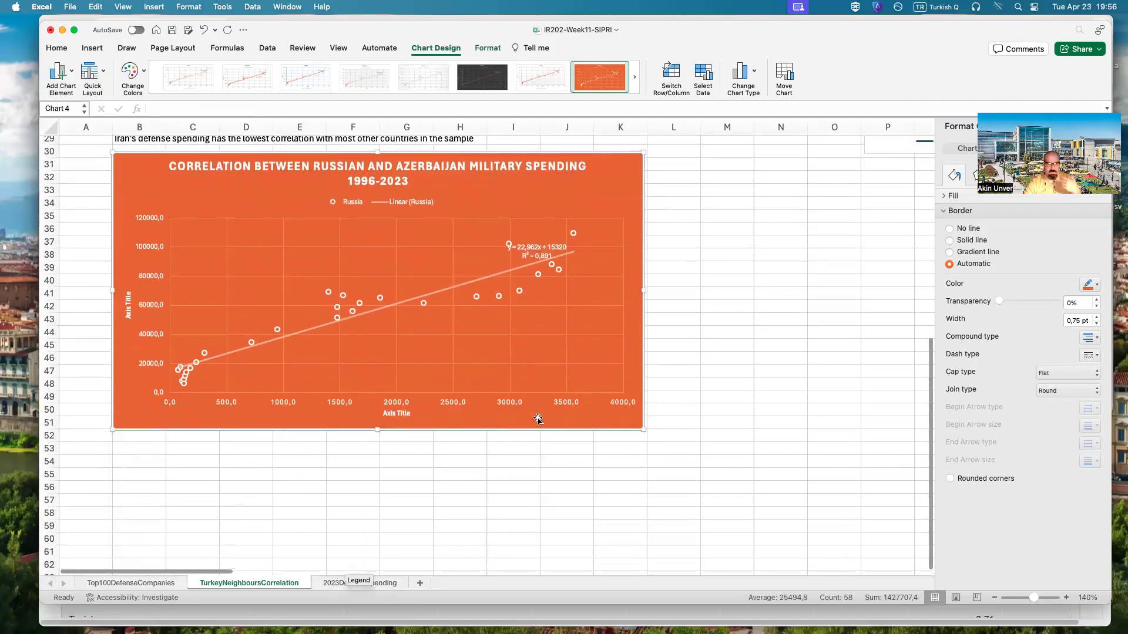
{"action": "left_click", "coordinate": [171, 30]}
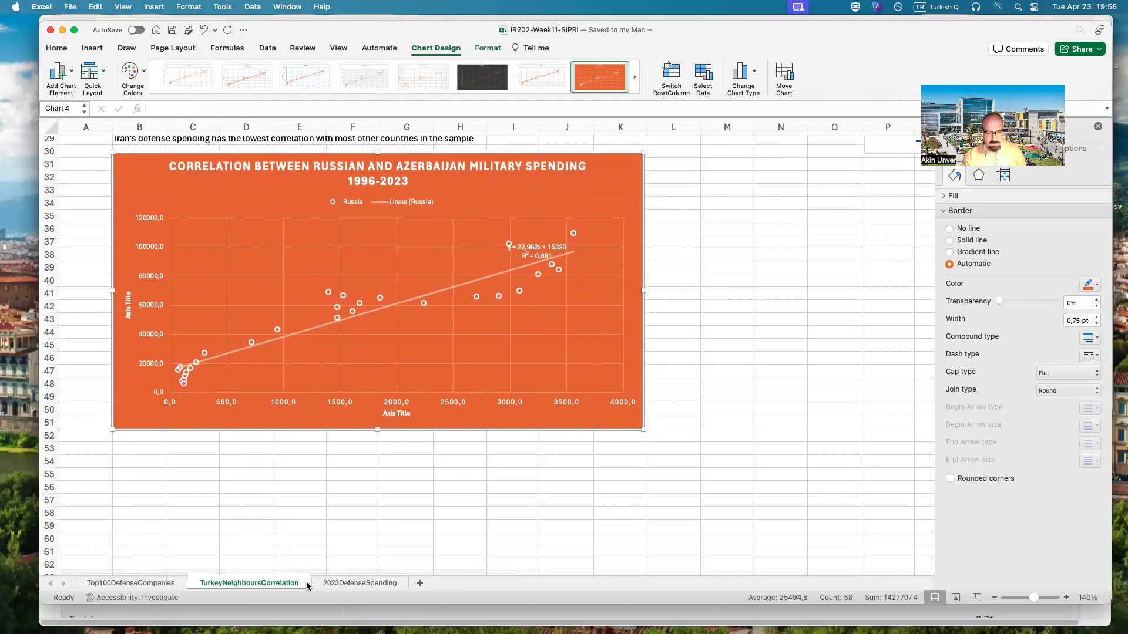
- Open the 2023DefenseSpending sheet, enlarge its view to 150% and inspect the North African country entries
{"action": "left_click", "coordinate": [330, 583]}
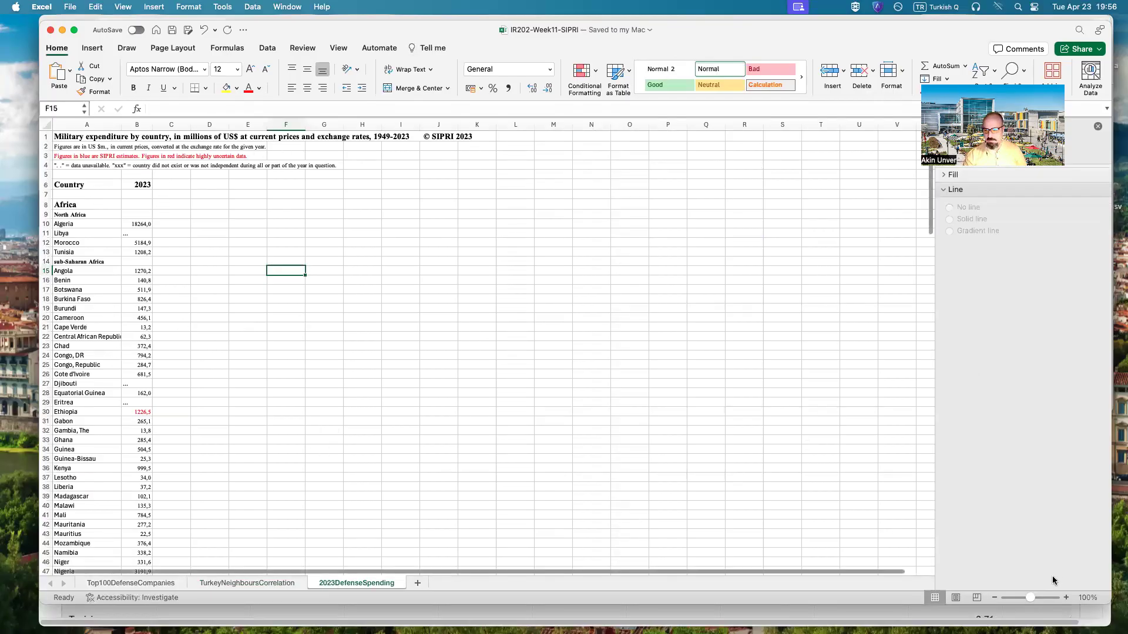
{"action": "left_click", "coordinate": [1066, 598]}
{"action": "left_click", "coordinate": [1066, 599]}
{"action": "left_click", "coordinate": [1067, 598]}
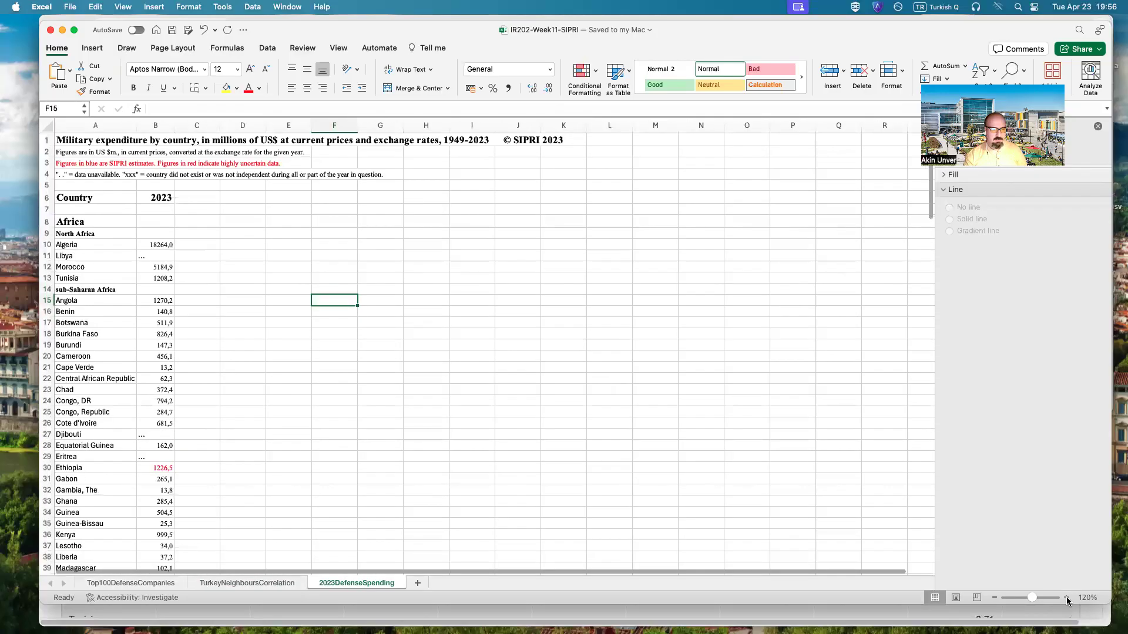
{"action": "left_click", "coordinate": [1066, 599]}
{"action": "left_click", "coordinate": [1067, 598]}
{"action": "left_click_drag", "start_coordinate": [79, 279], "coordinate": [84, 313]}
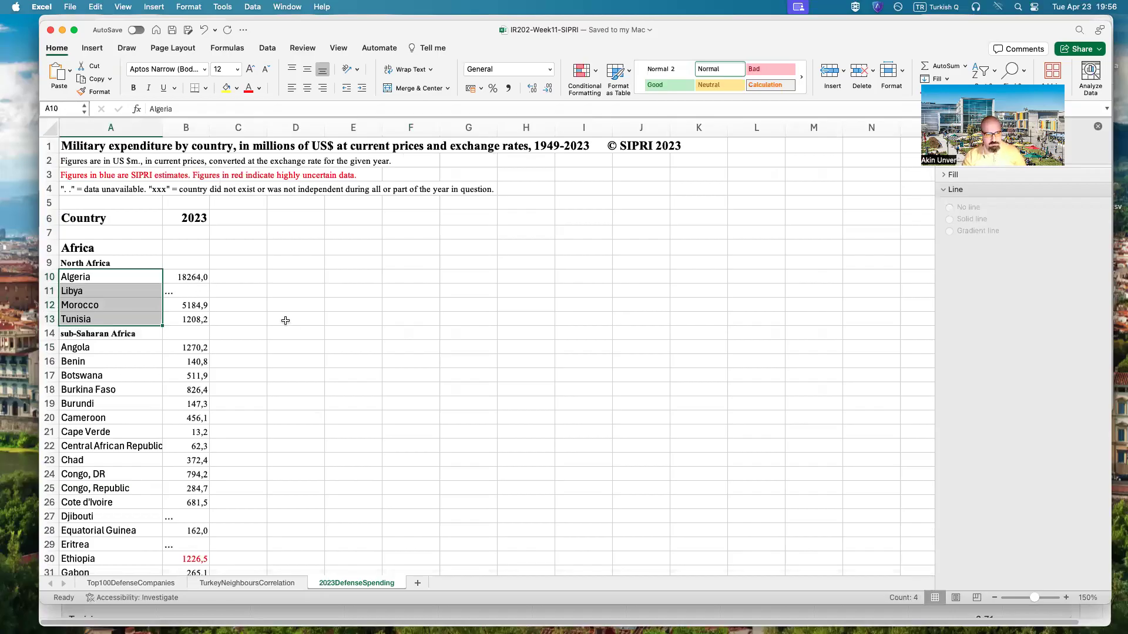
{"action": "left_click", "coordinate": [194, 291]}
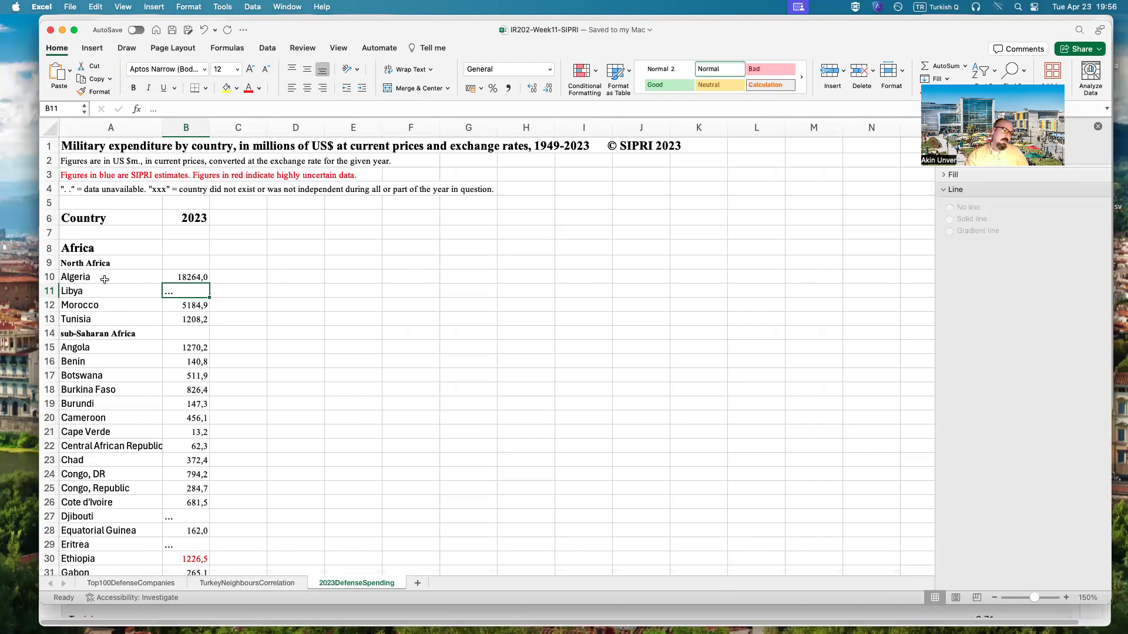
- Delete the "Africa" and "North Africa" heading rows, rows 8 and 9, from the country list
{"action": "left_click_drag", "start_coordinate": [49, 248], "coordinate": [48, 259]}
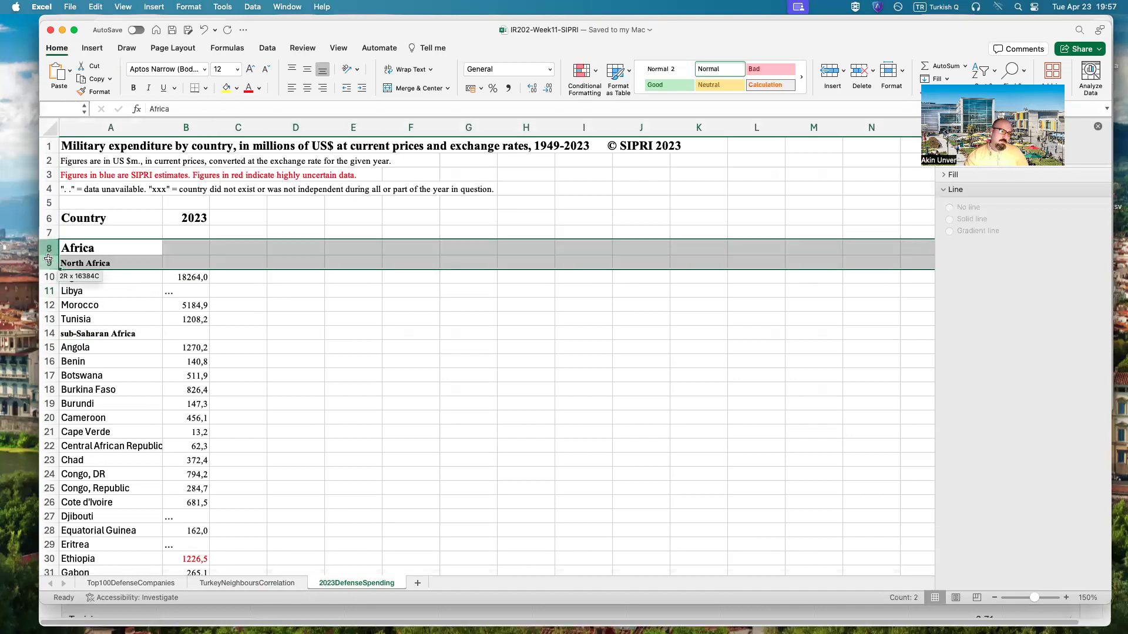
{"action": "left_click", "coordinate": [91, 246]}
{"action": "left_click", "coordinate": [95, 259]}
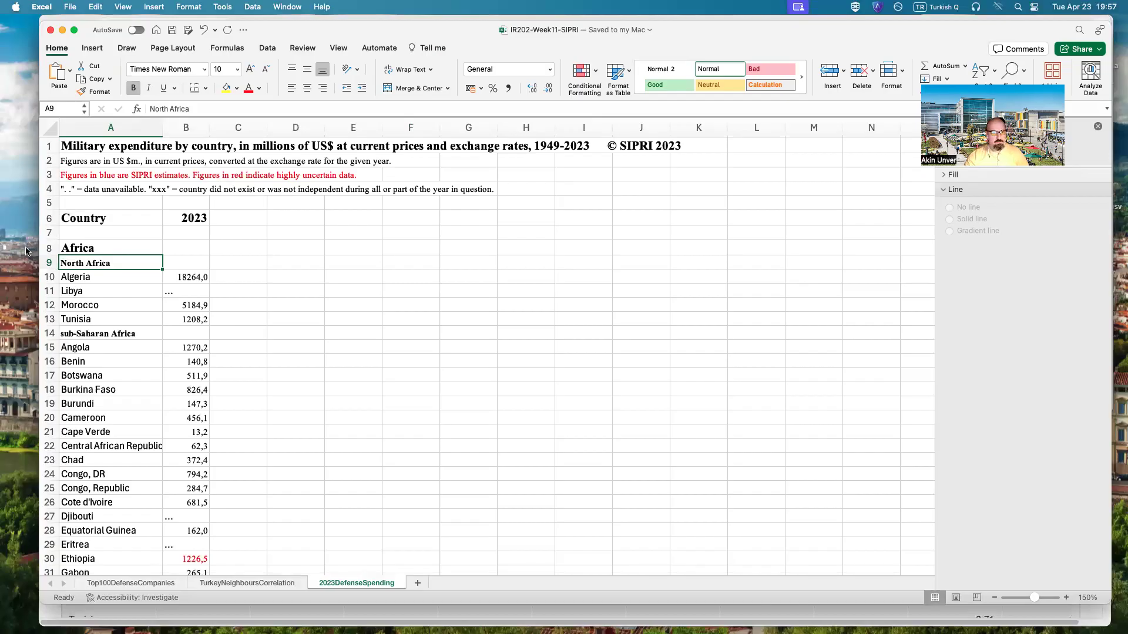
{"action": "left_click", "coordinate": [45, 252]}
{"action": "left_click_drag", "start_coordinate": [45, 252], "coordinate": [94, 263]}
{"action": "right_click", "coordinate": [121, 262]}
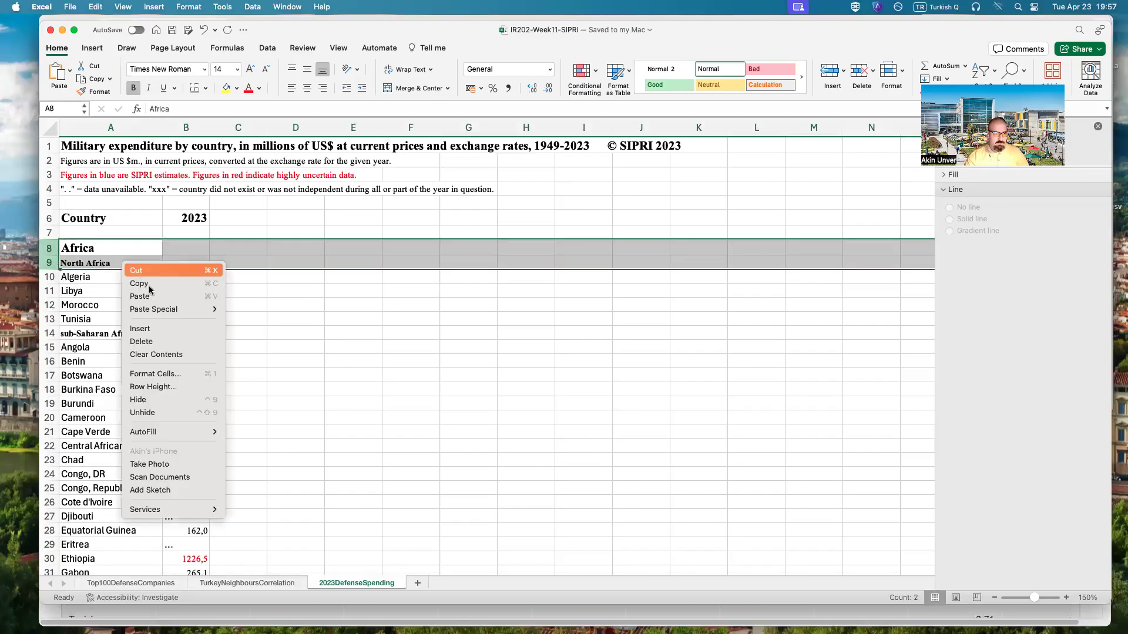
{"action": "left_click", "coordinate": [150, 294]}
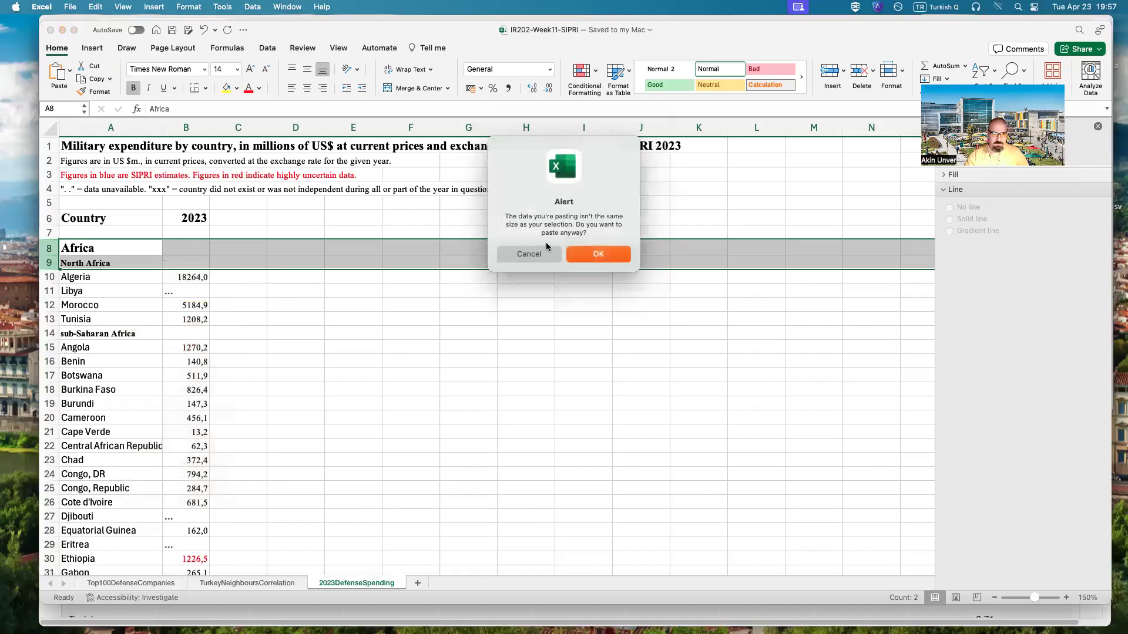
{"action": "left_click", "coordinate": [529, 252]}
{"action": "right_click", "coordinate": [91, 261]}
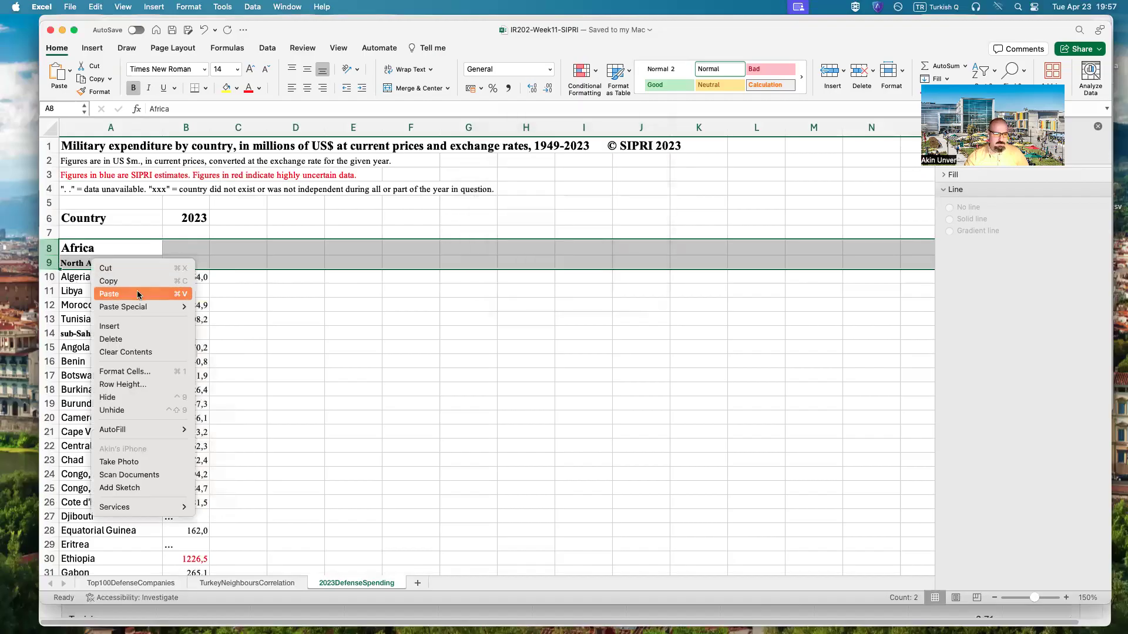
{"action": "left_click", "coordinate": [134, 336]}
- Delete the "sub-Saharan Africa" heading row between Tunisia and Angola
{"action": "left_click", "coordinate": [96, 304]}
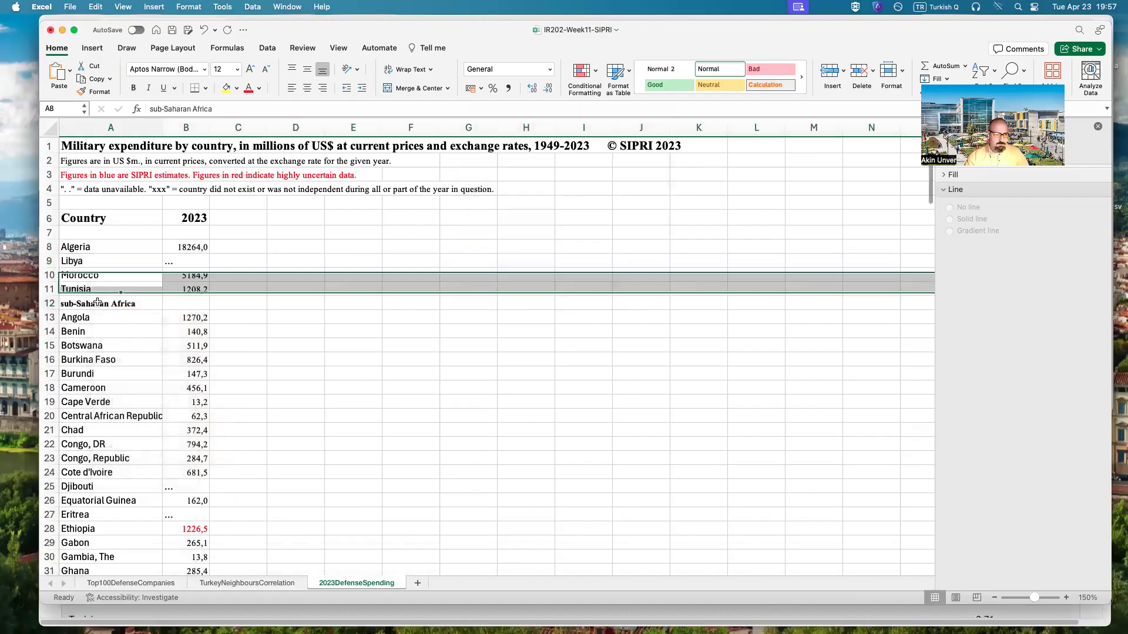
{"action": "left_click", "coordinate": [49, 303]}
{"action": "right_click", "coordinate": [49, 304]}
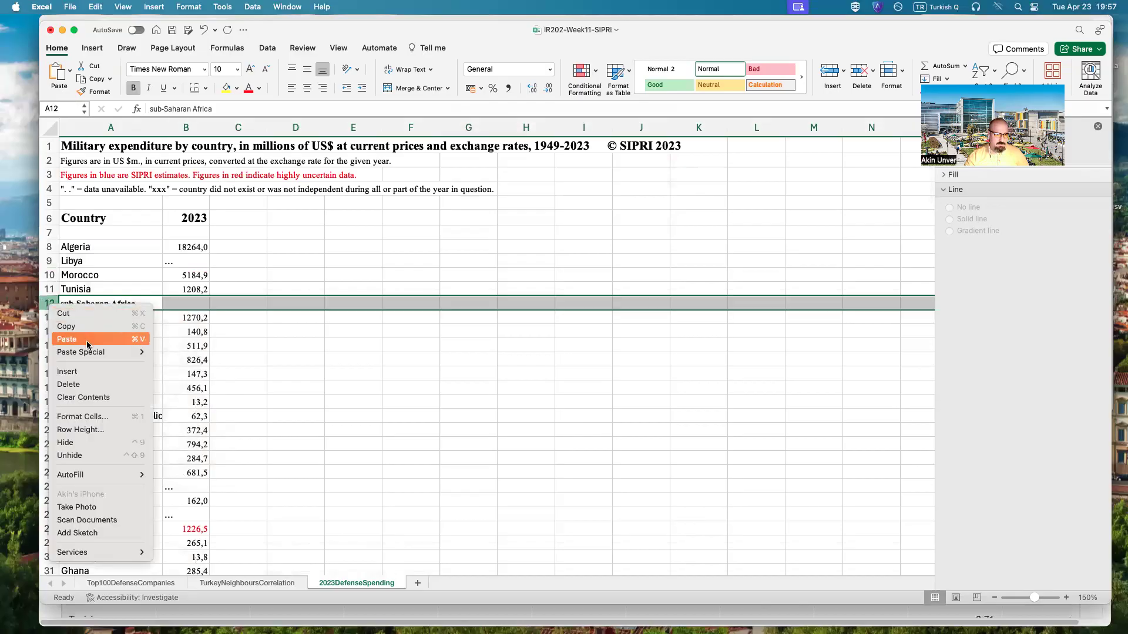
{"action": "left_click", "coordinate": [84, 386]}
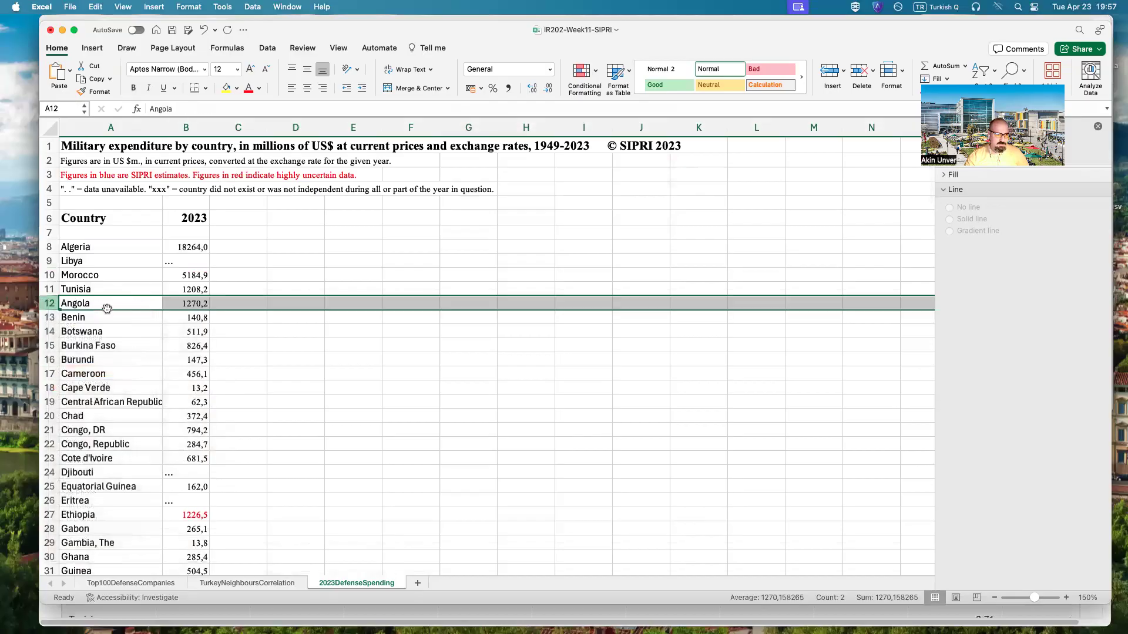
- Delete the blank row under the Country header and the Libya row, which has no 2023 figure
{"action": "scroll", "coordinate": [103, 314], "scroll_direction": "down", "scroll_amount": 3}
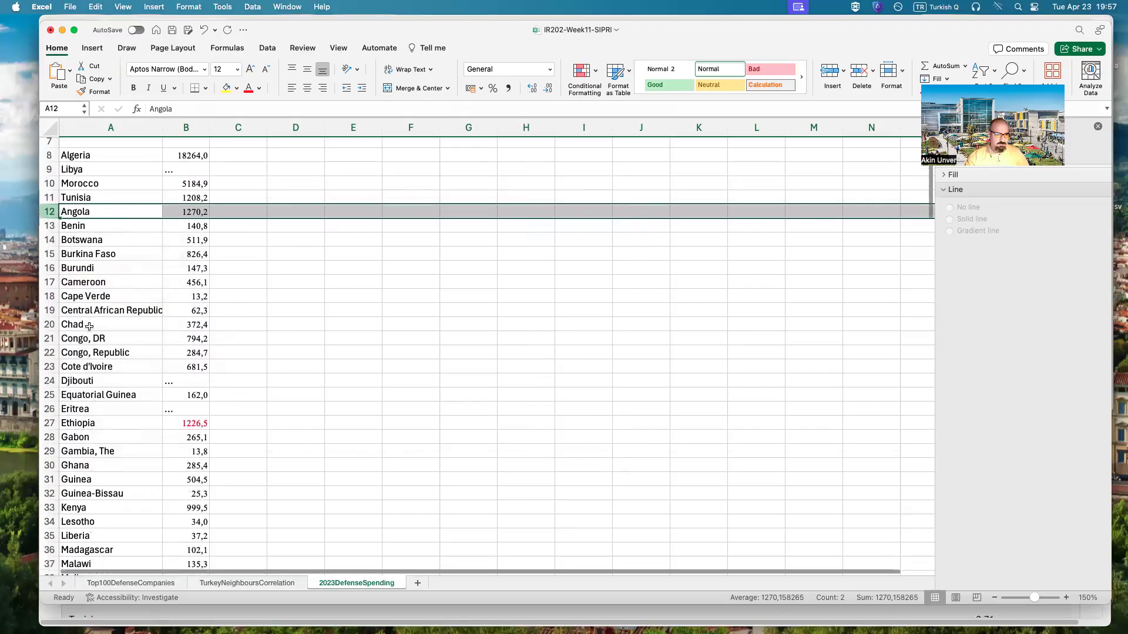
{"action": "scroll", "coordinate": [89, 326], "scroll_direction": "up", "scroll_amount": 3}
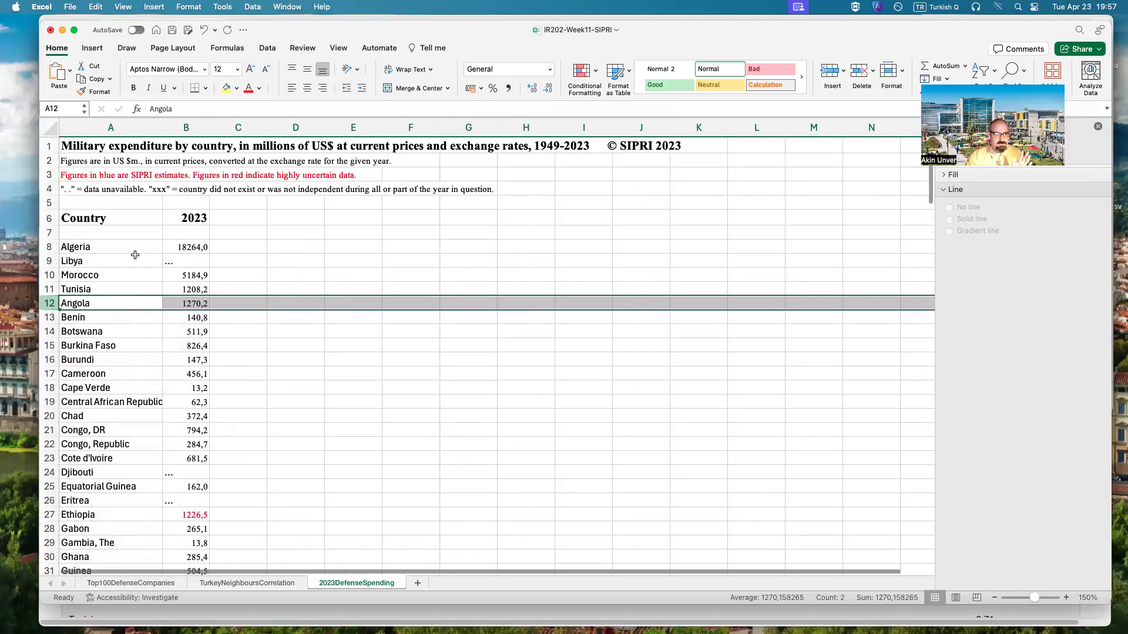
{"action": "left_click", "coordinate": [50, 232]}
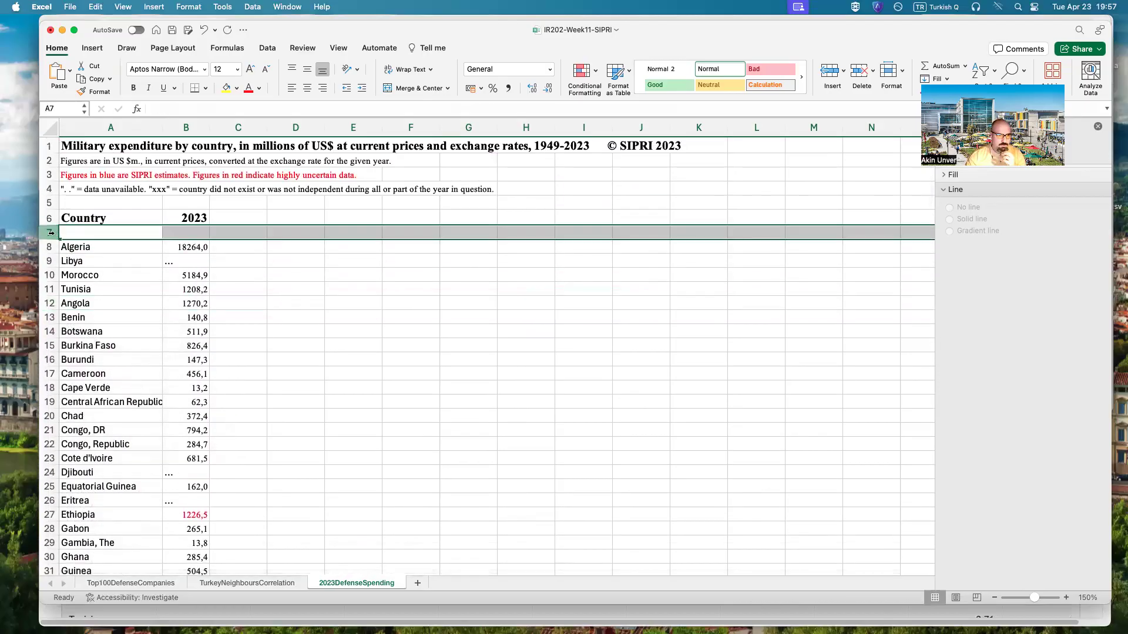
{"action": "right_click", "coordinate": [51, 234]}
{"action": "left_click", "coordinate": [94, 314]}
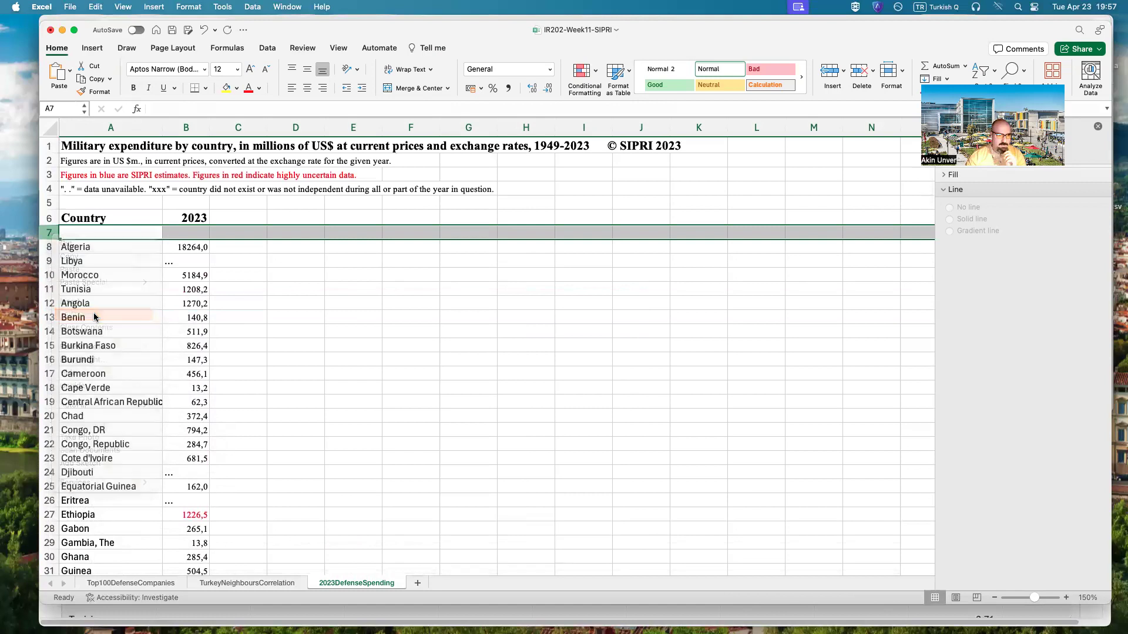
{"action": "left_click", "coordinate": [50, 248]}
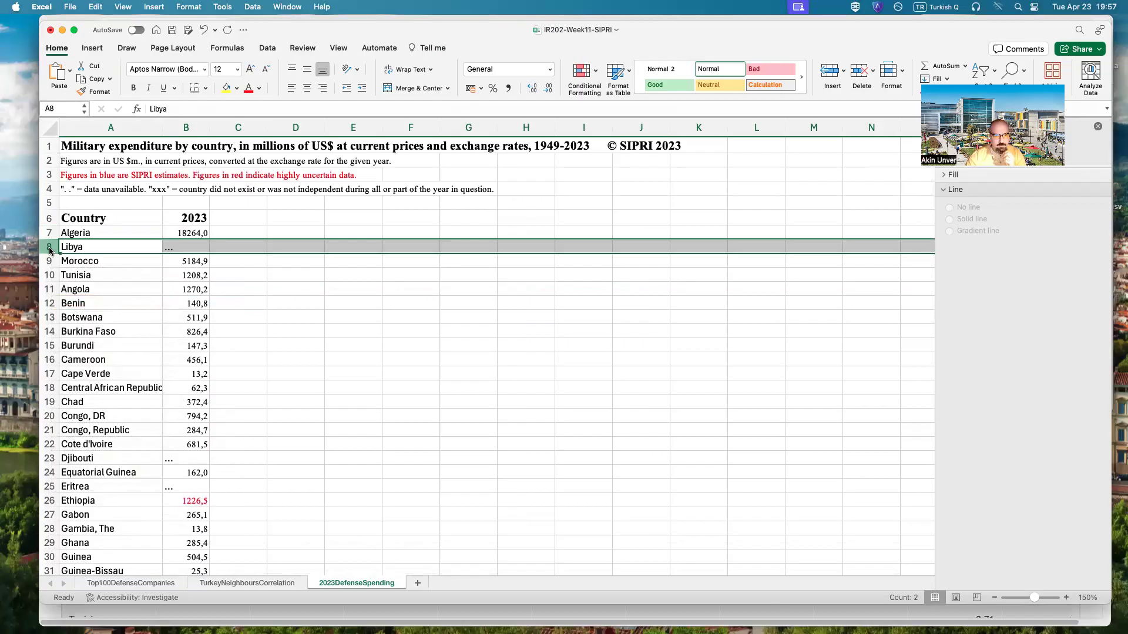
{"action": "right_click", "coordinate": [48, 247]}
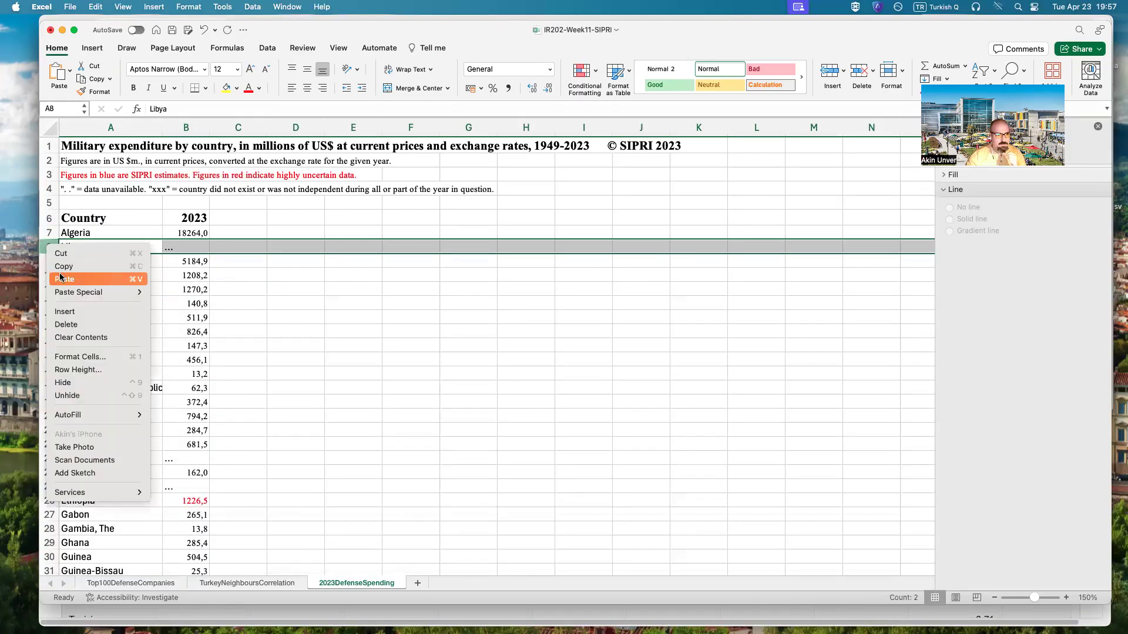
{"action": "left_click", "coordinate": [89, 321]}
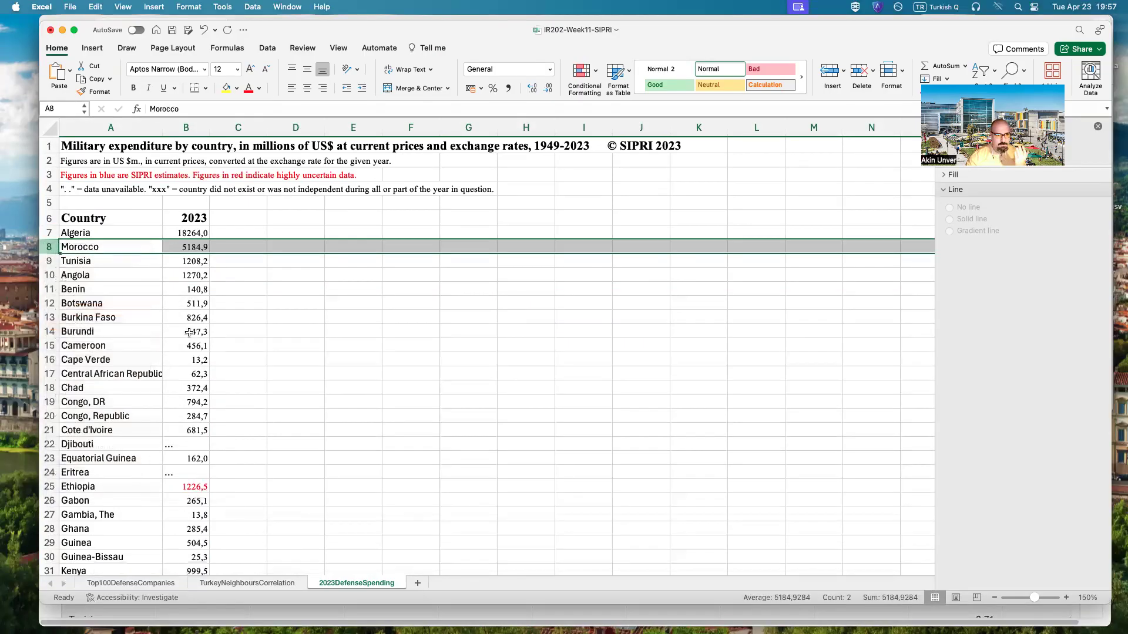
- Delete the Djibouti and Eritrea rows, which lack 2023 spending data, in one go
{"action": "scroll", "coordinate": [260, 381], "scroll_direction": "down", "scroll_amount": 5}
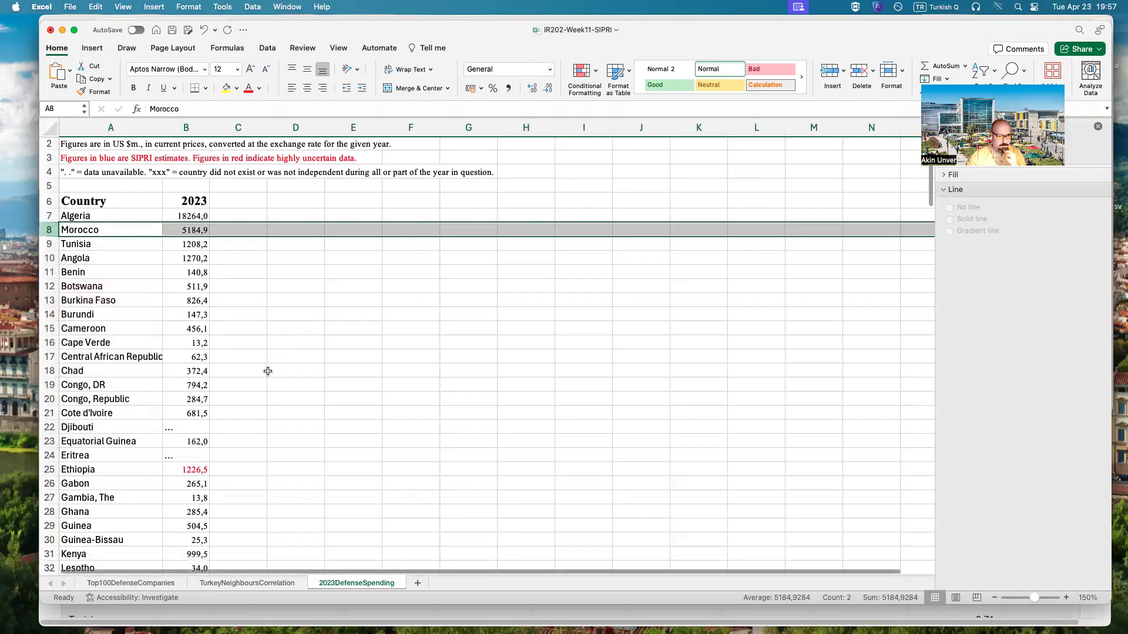
{"action": "scroll", "coordinate": [259, 387], "scroll_direction": "down", "scroll_amount": 2}
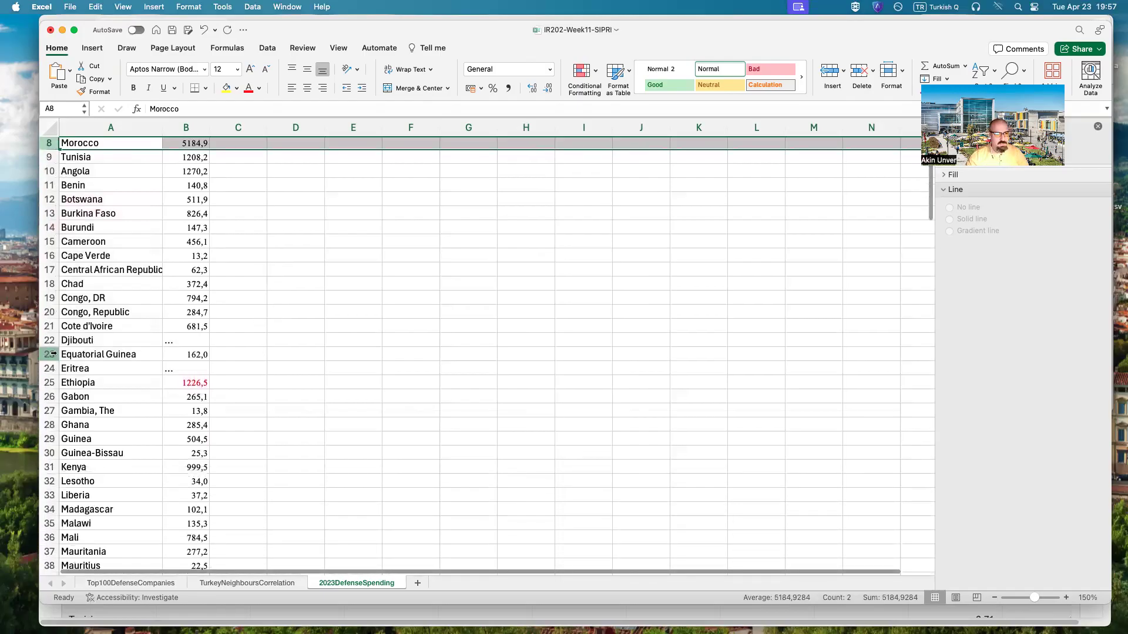
{"action": "left_click", "coordinate": [49, 340]}
{"action": "left_click", "coordinate": [49, 368], "text": "super"}
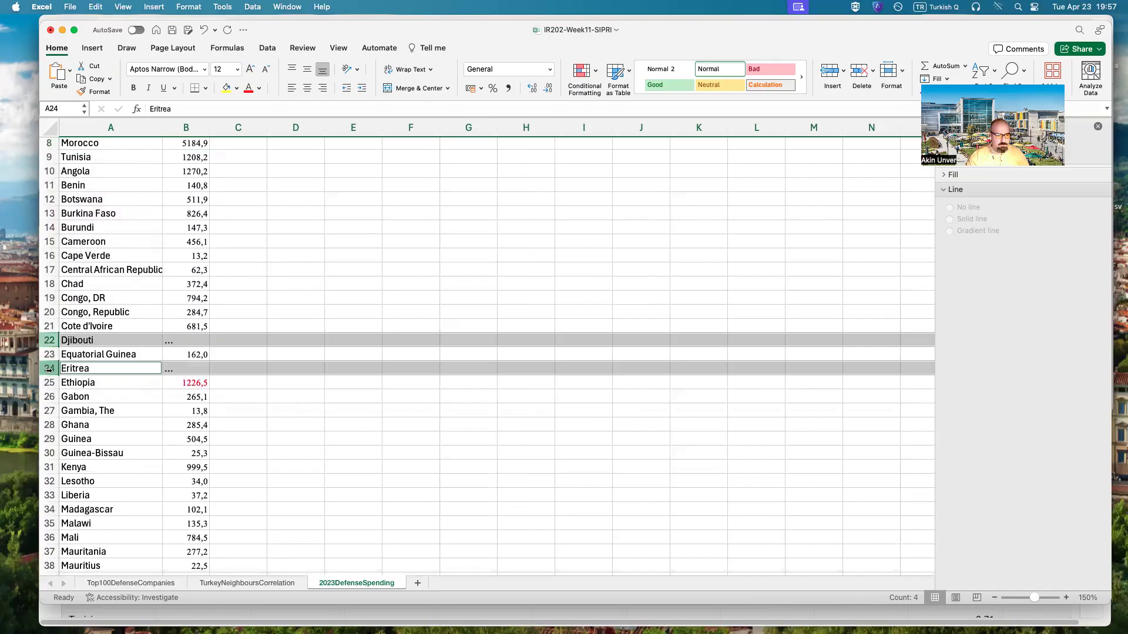
{"action": "right_click", "coordinate": [49, 368]}
{"action": "left_click", "coordinate": [76, 452]}
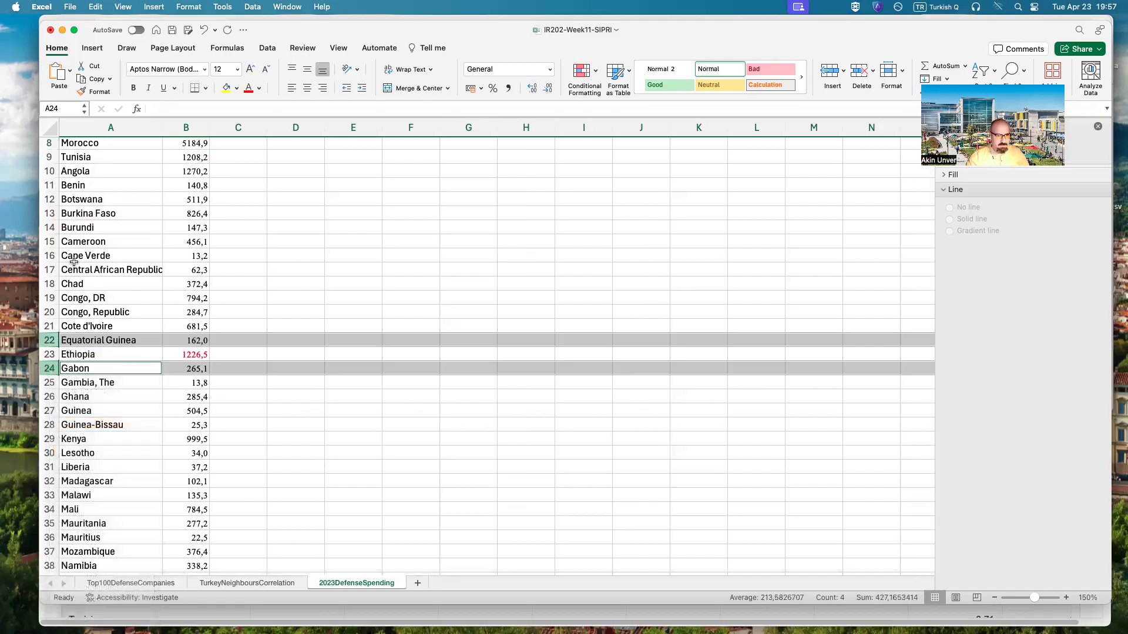
- Delete the Sudan row, which has no 2023 spending figure
{"action": "scroll", "coordinate": [80, 276], "scroll_direction": "down", "scroll_amount": 10}
{"action": "scroll", "coordinate": [79, 276], "scroll_direction": "down", "scroll_amount": 5}
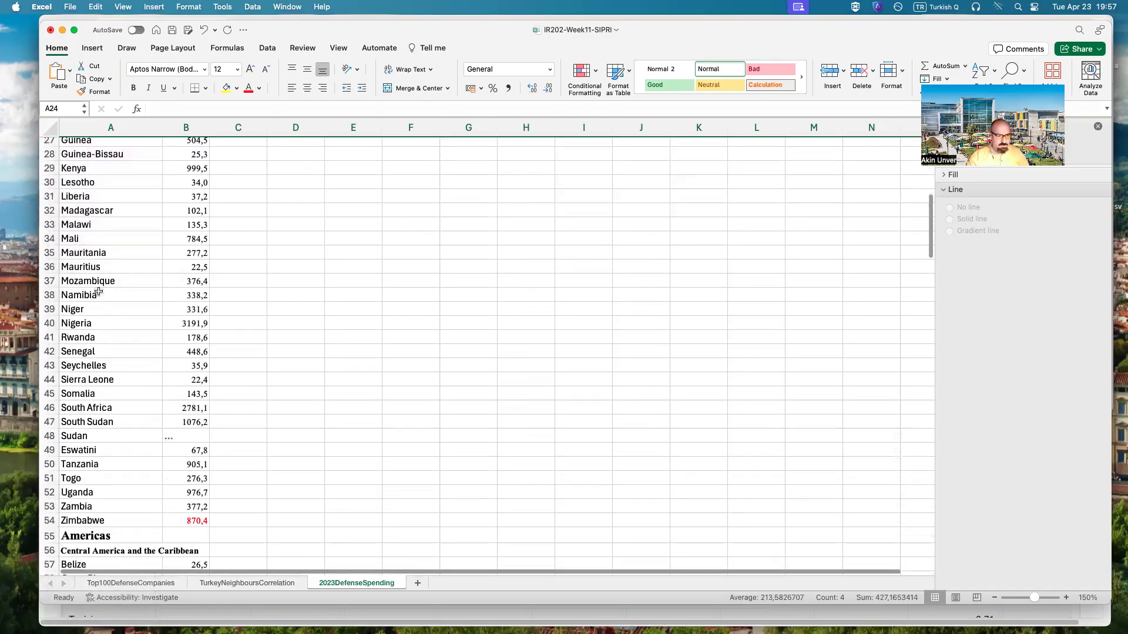
{"action": "right_click", "coordinate": [48, 361]}
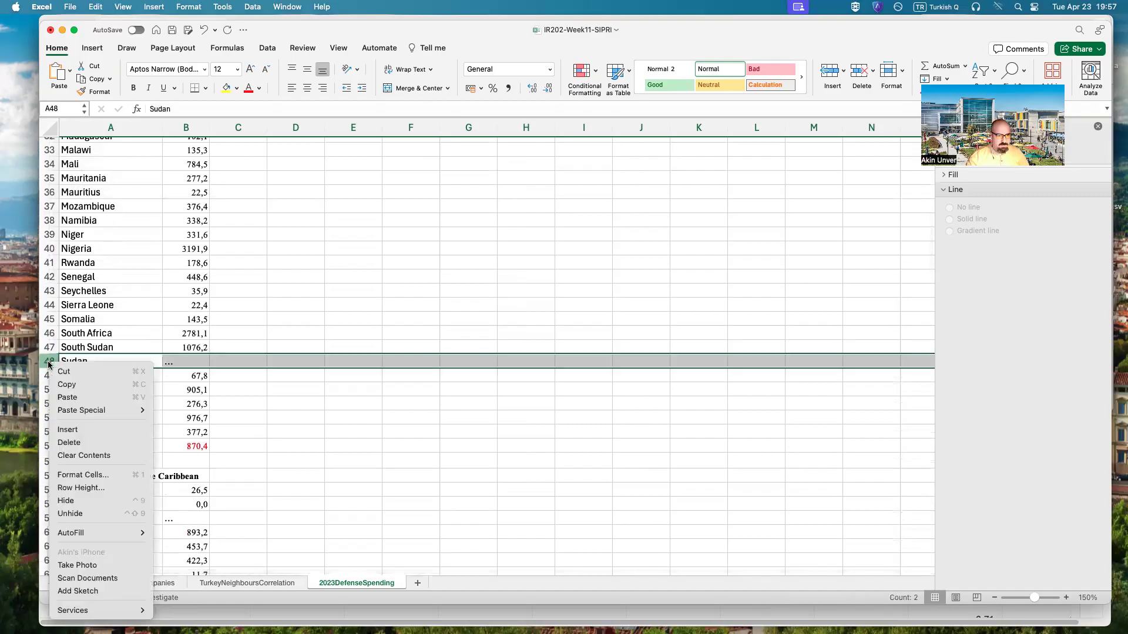
{"action": "left_click", "coordinate": [98, 442]}
- Delete the "Americas" and "Central America and the Caribbean" heading rows below Zimbabwe
{"action": "scroll", "coordinate": [52, 311], "scroll_direction": "down", "scroll_amount": 3}
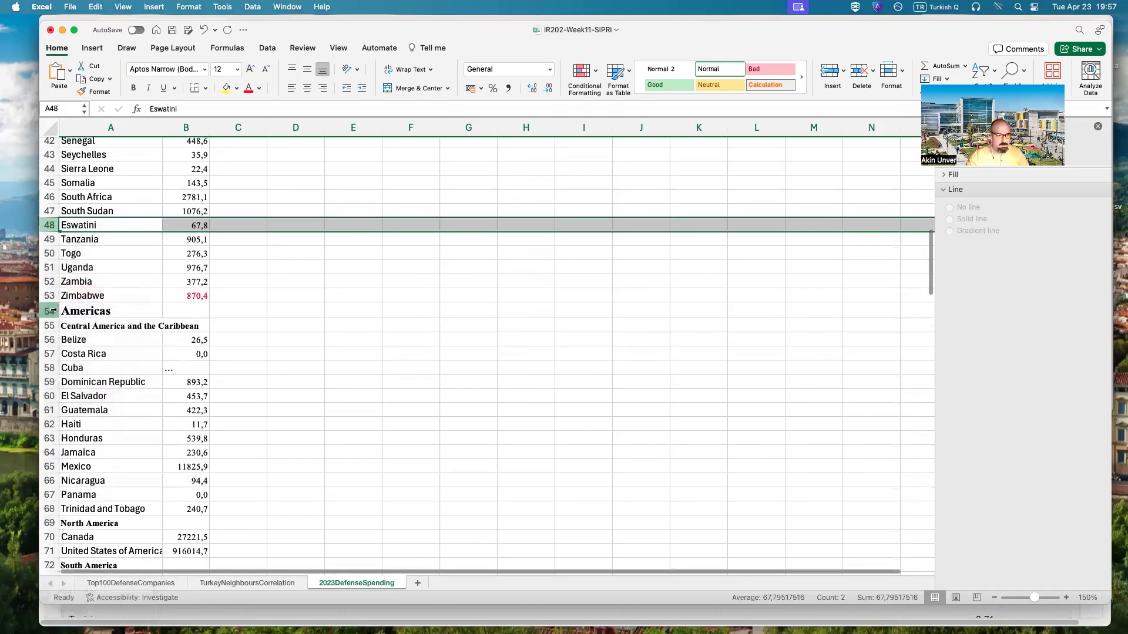
{"action": "left_click_drag", "start_coordinate": [52, 311], "coordinate": [51, 326]}
{"action": "right_click", "coordinate": [53, 328]}
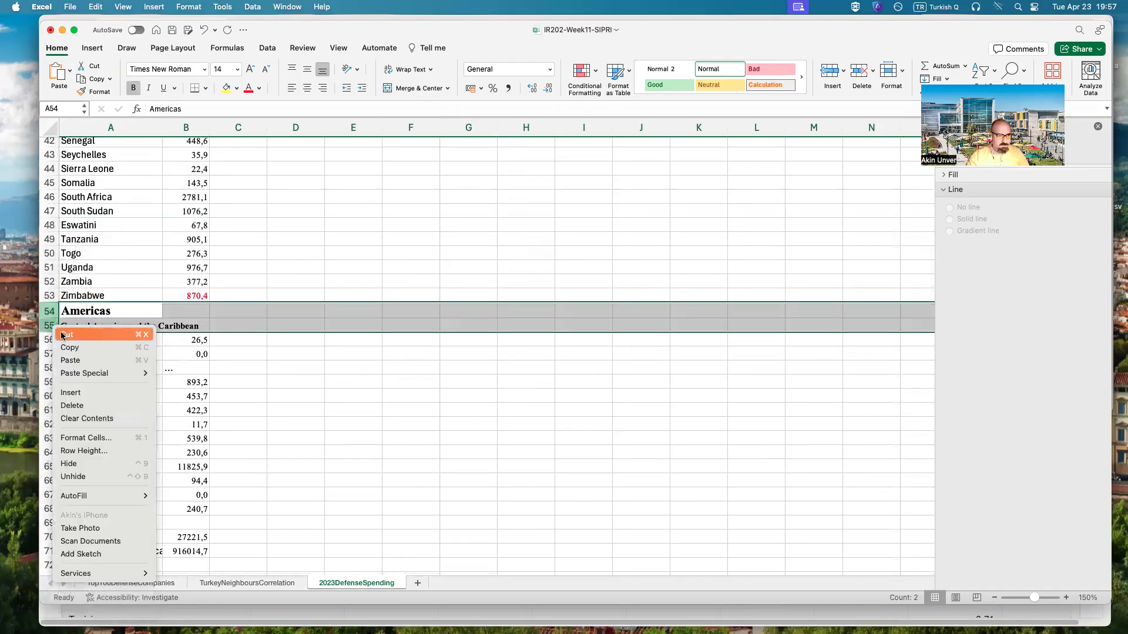
{"action": "left_click", "coordinate": [72, 406]}
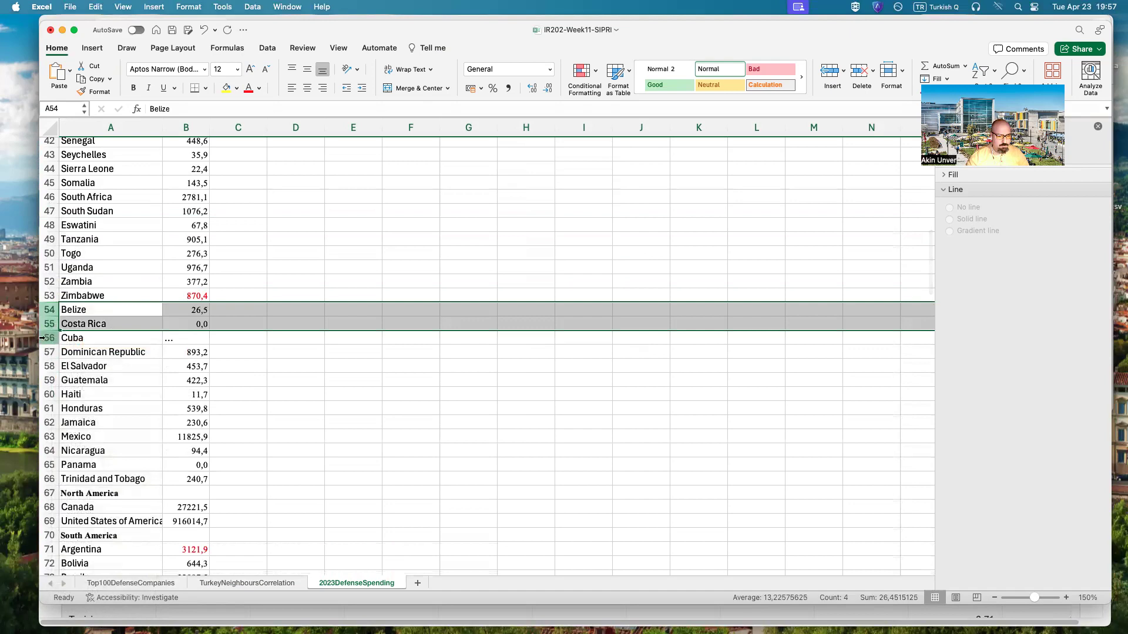
- Select the Cuba row together with the "North America" and "South America" heading rows for removal
{"action": "left_click", "coordinate": [43, 338]}
{"action": "left_click", "coordinate": [49, 493], "text": "super"}
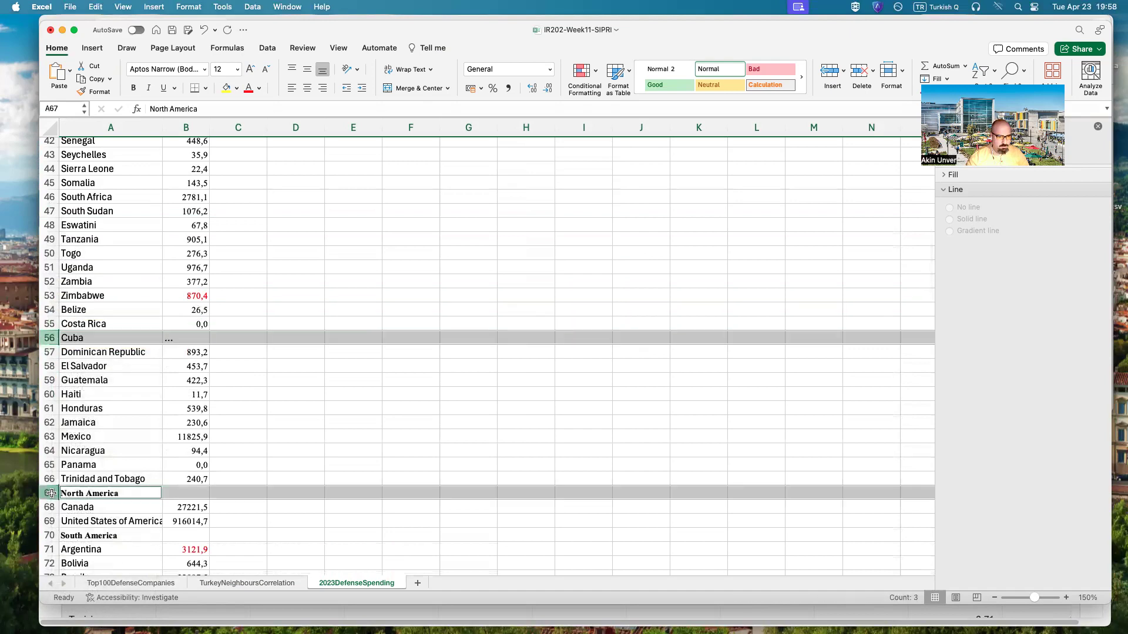
{"action": "scroll", "coordinate": [120, 376], "scroll_direction": "down", "scroll_amount": 1}
{"action": "scroll", "coordinate": [121, 379], "scroll_direction": "down", "scroll_amount": 6}
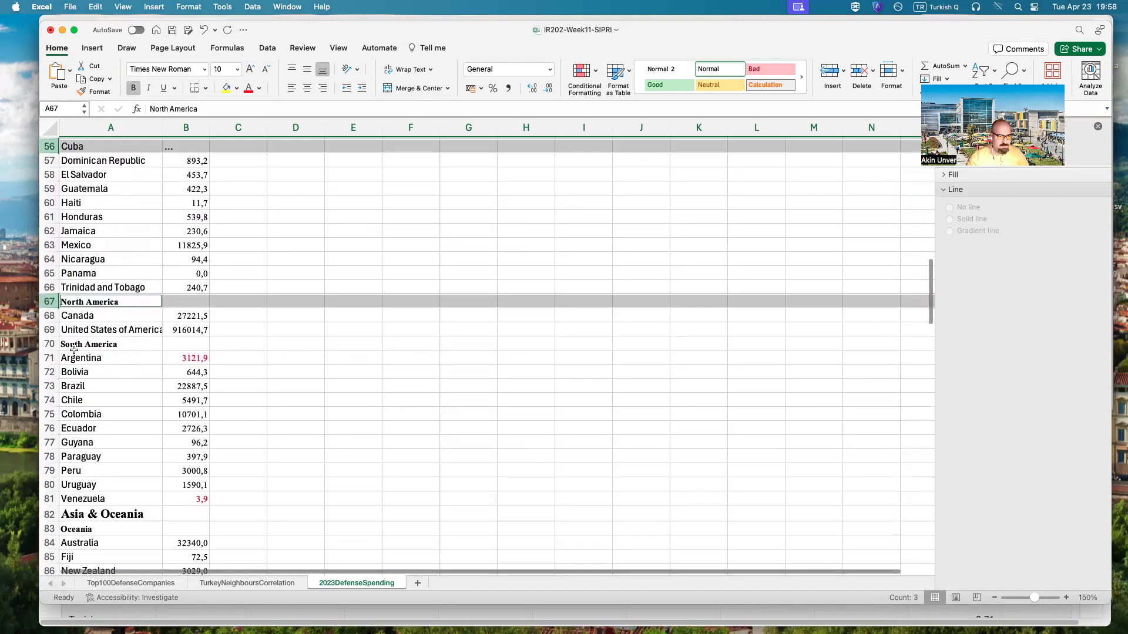
{"action": "left_click", "coordinate": [44, 346], "text": "super"}
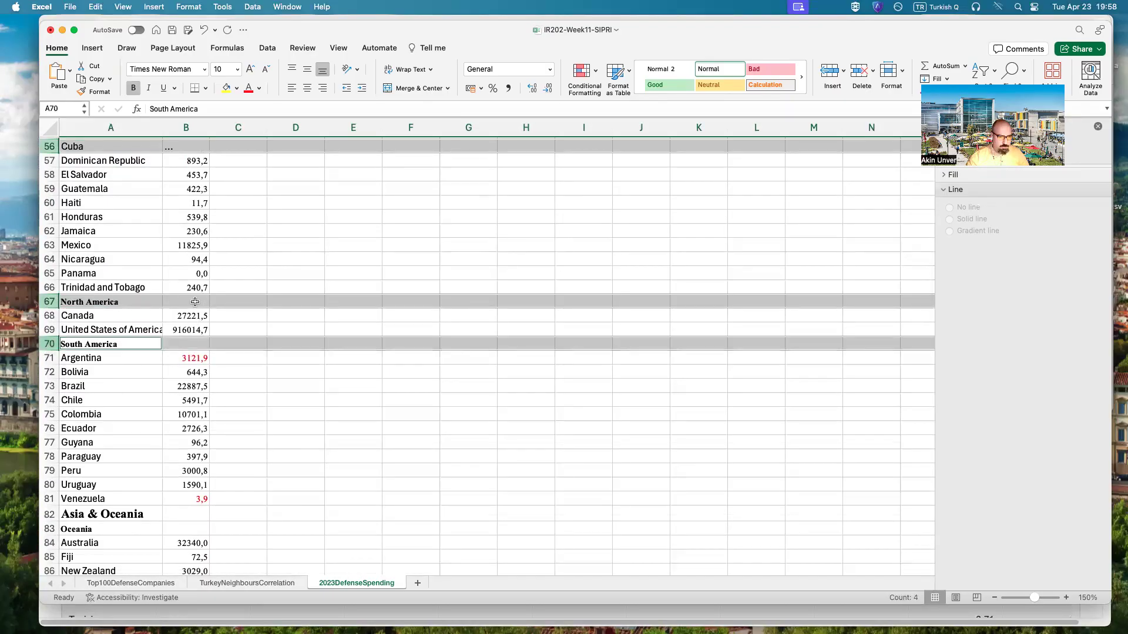
- Add the "Asia & Oceania", "Oceania", "South Asia" and "East Asia" headings plus the Afghanistan and North Korea rows to the row selection
{"action": "scroll", "coordinate": [190, 386], "scroll_direction": "down", "scroll_amount": 4}
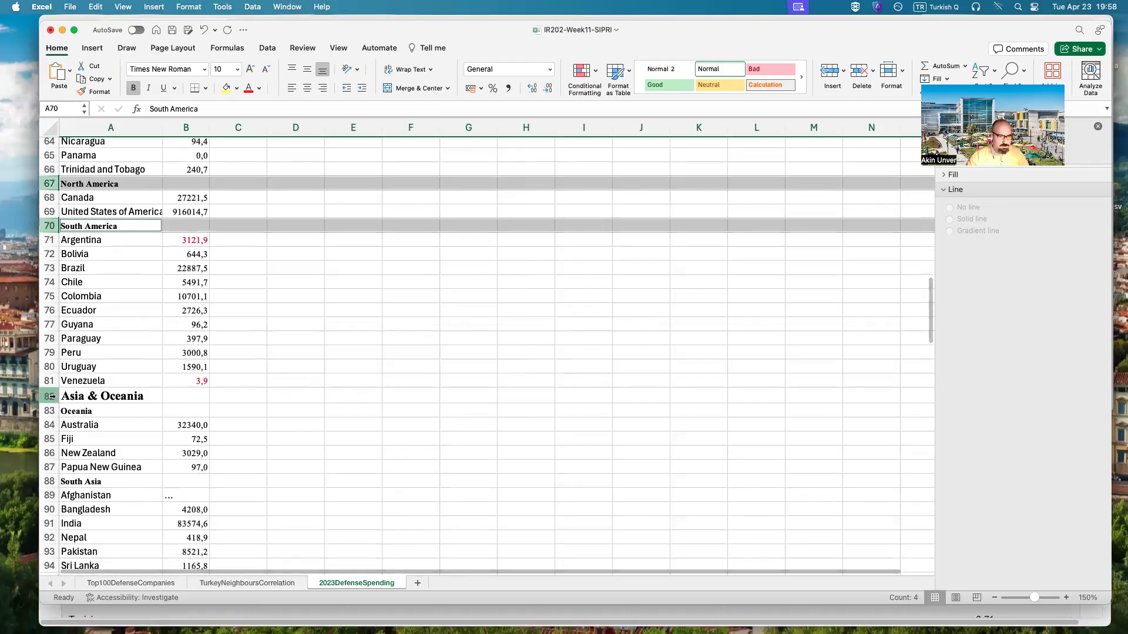
{"action": "left_click_drag", "start_coordinate": [52, 396], "coordinate": [51, 410]}
{"action": "scroll", "coordinate": [178, 334], "scroll_direction": "down", "scroll_amount": 5}
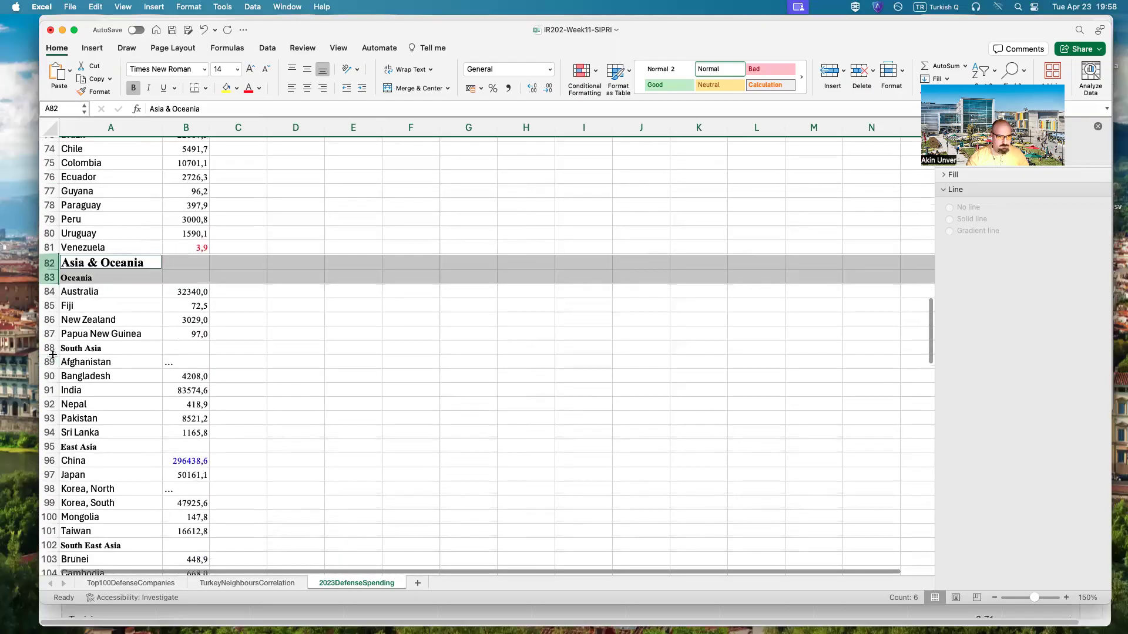
{"action": "left_click_drag", "start_coordinate": [49, 349], "coordinate": [49, 360]}
{"action": "scroll", "coordinate": [134, 374], "scroll_direction": "down", "scroll_amount": 3}
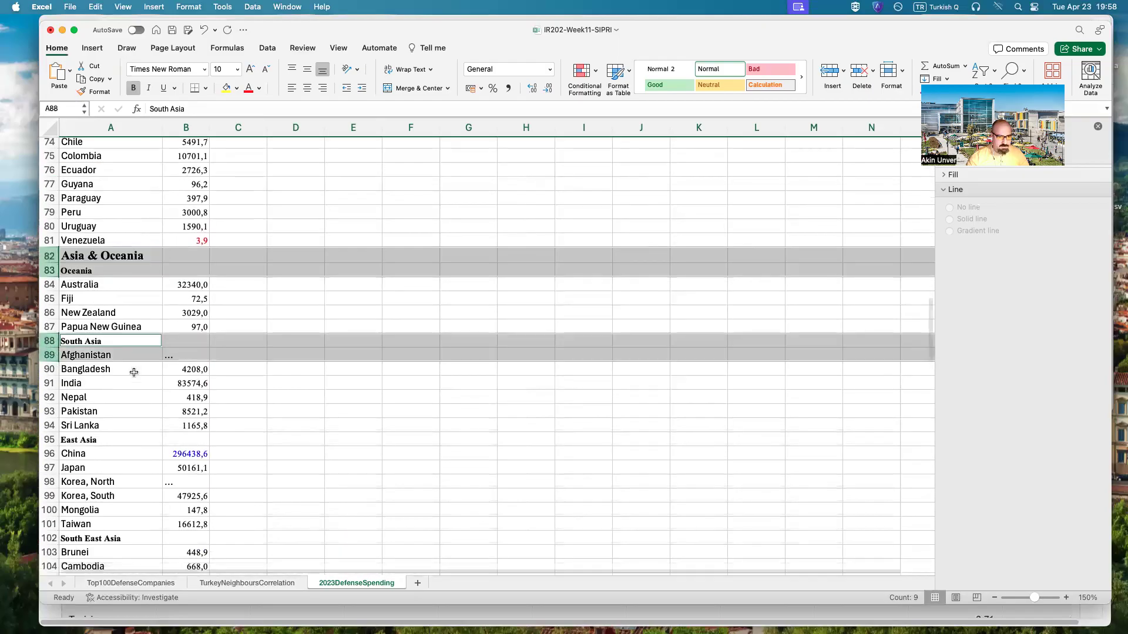
{"action": "left_click", "coordinate": [50, 378], "text": "super"}
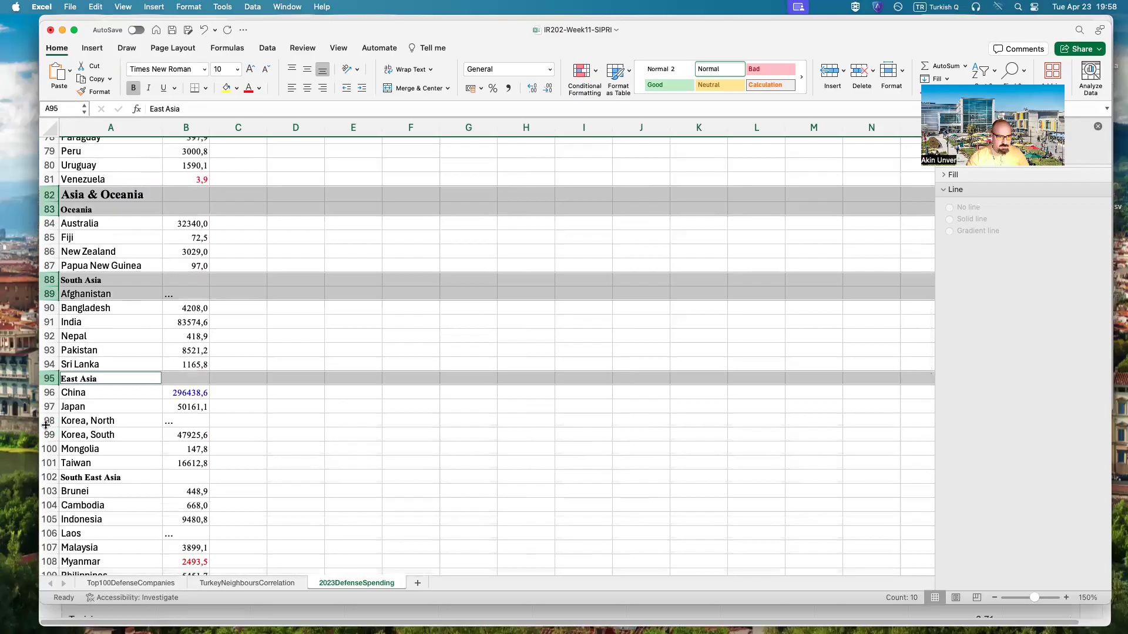
{"action": "left_click", "coordinate": [50, 421], "text": "super"}
- Extend the multi-row selection with the "South East Asia" and "Central Asia" headings and the Laos and Viet Nam rows, leaving Indonesia out
{"action": "scroll", "coordinate": [99, 413], "scroll_direction": "down", "scroll_amount": 4}
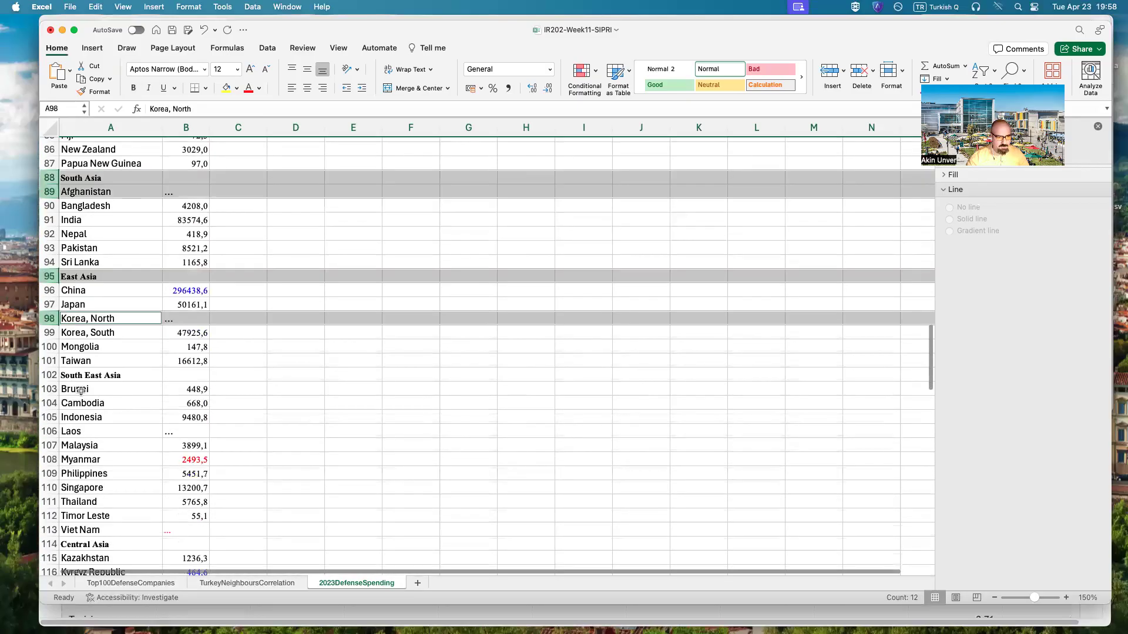
{"action": "left_click", "coordinate": [42, 374], "text": "super"}
{"action": "scroll", "coordinate": [44, 367], "scroll_direction": "down", "scroll_amount": 2}
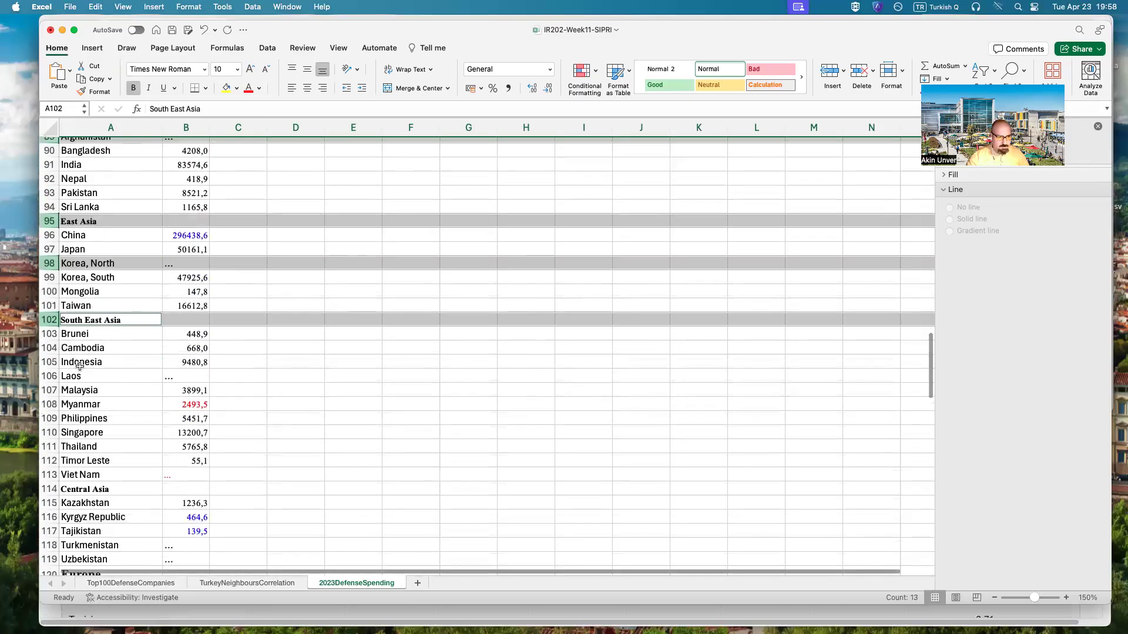
{"action": "left_click", "coordinate": [46, 362], "text": "super"}
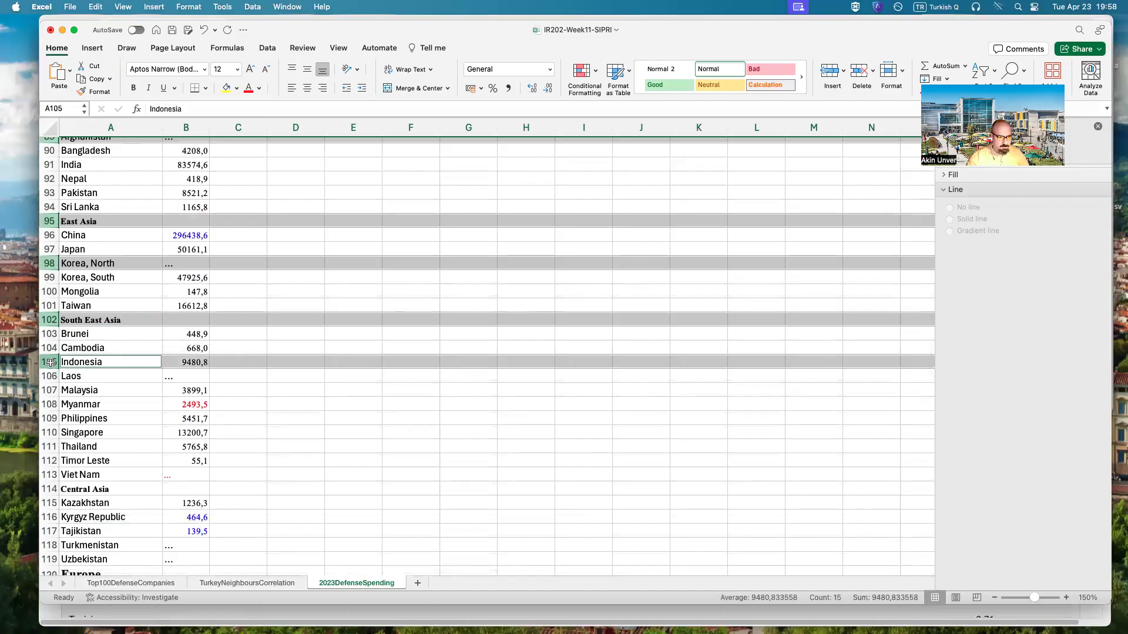
{"action": "left_click", "coordinate": [47, 362], "text": "super"}
{"action": "left_click", "coordinate": [49, 377], "text": "super"}
{"action": "scroll", "coordinate": [91, 383], "scroll_direction": "down", "scroll_amount": 3}
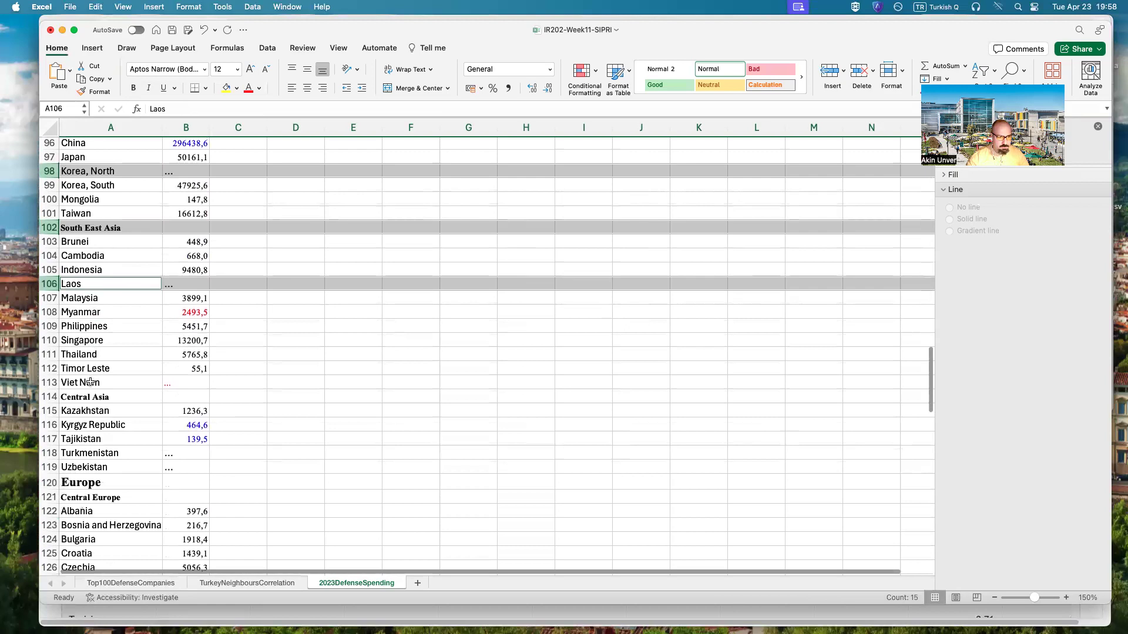
{"action": "left_click", "coordinate": [49, 382], "text": "super"}
{"action": "left_click", "coordinate": [48, 397], "text": "super"}
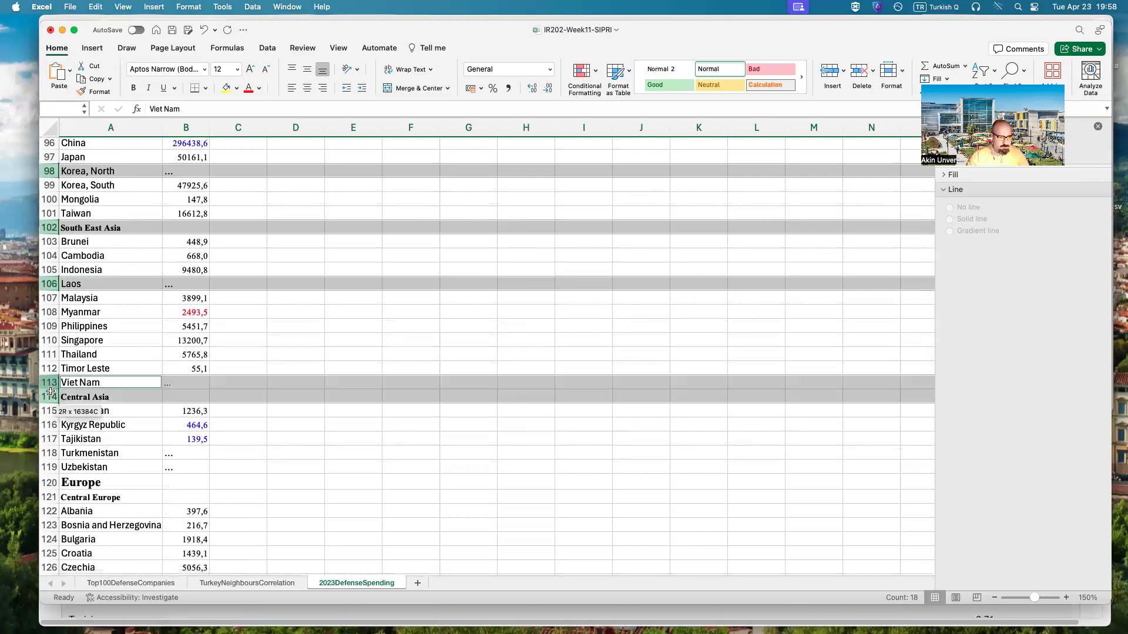
- Add Turkmenistan, Uzbekistan, the "Europe" and "Central Europe" headings, Czechoslovakia and the German Democratic Republic to the selected rows
{"action": "scroll", "coordinate": [90, 375], "scroll_direction": "down", "scroll_amount": 3}
{"action": "left_click_drag", "start_coordinate": [50, 364], "coordinate": [51, 408]}
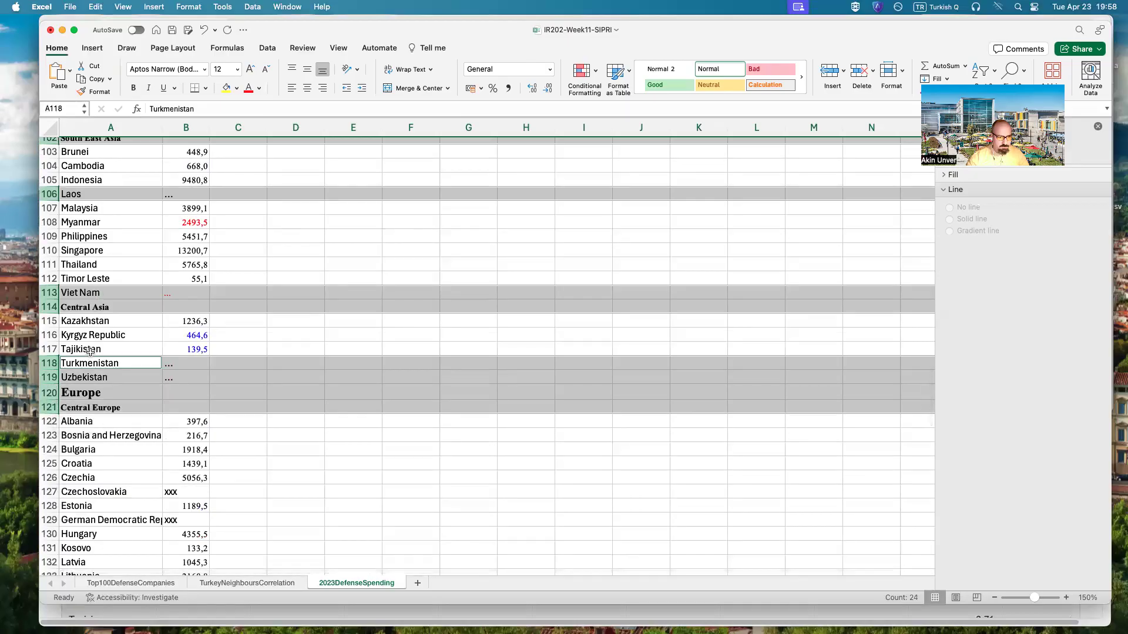
{"action": "scroll", "coordinate": [62, 389], "scroll_direction": "down", "scroll_amount": 3}
{"action": "left_click", "coordinate": [51, 391], "text": "super"}
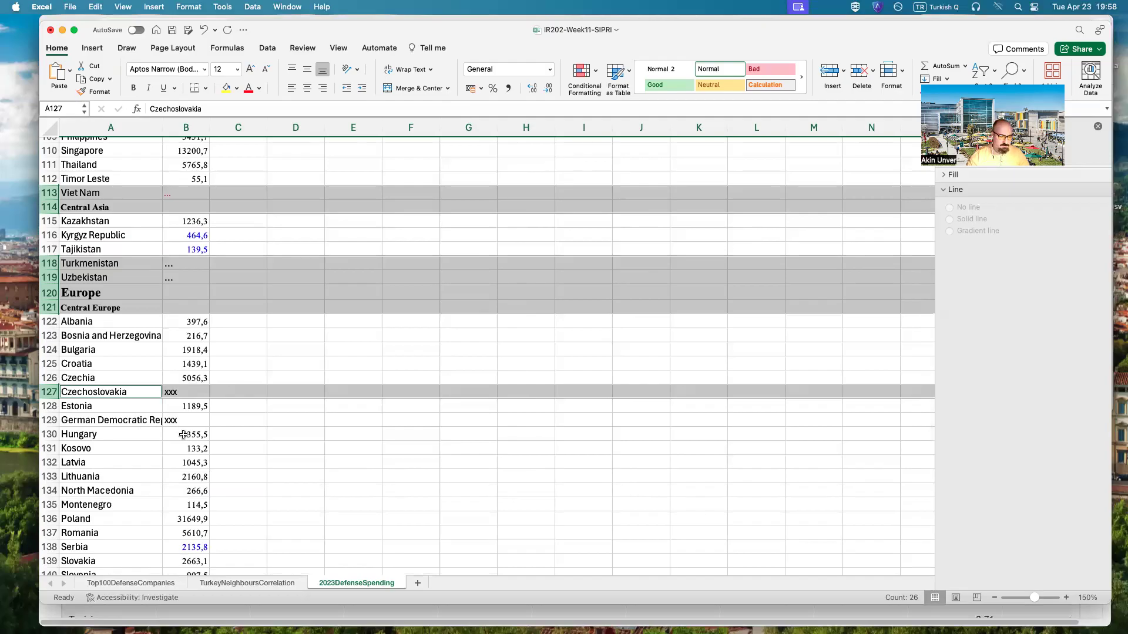
{"action": "left_click", "coordinate": [49, 420], "text": "super"}
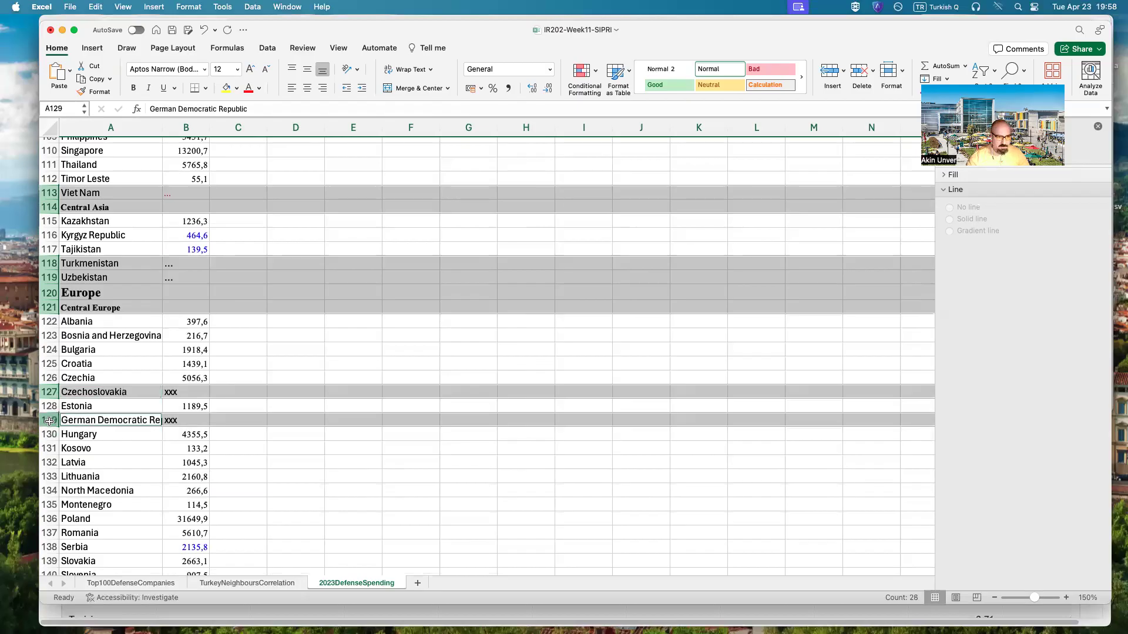
- Include the Yugoslavia and USSR rows and the "Eastern Europe" and "Western Europe" headings in the row selection
{"action": "scroll", "coordinate": [112, 418], "scroll_direction": "down", "scroll_amount": 3}
{"action": "scroll", "coordinate": [111, 418], "scroll_direction": "down", "scroll_amount": 1}
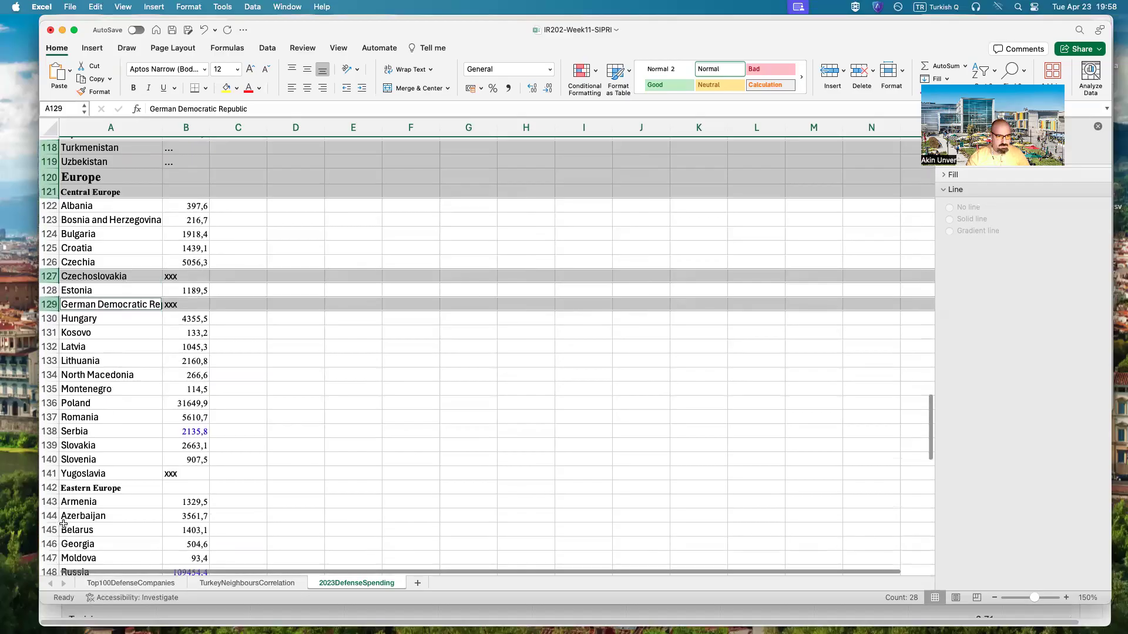
{"action": "left_click", "coordinate": [47, 474], "text": "super"}
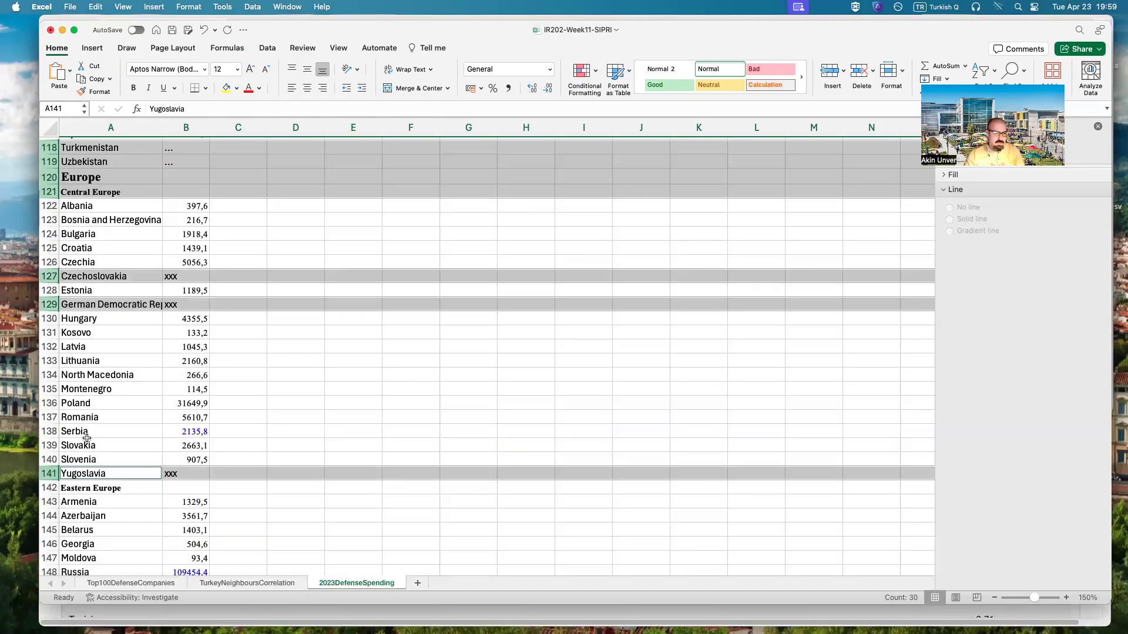
{"action": "left_click", "coordinate": [50, 488], "text": "super"}
{"action": "scroll", "coordinate": [141, 440], "scroll_direction": "down", "scroll_amount": 8}
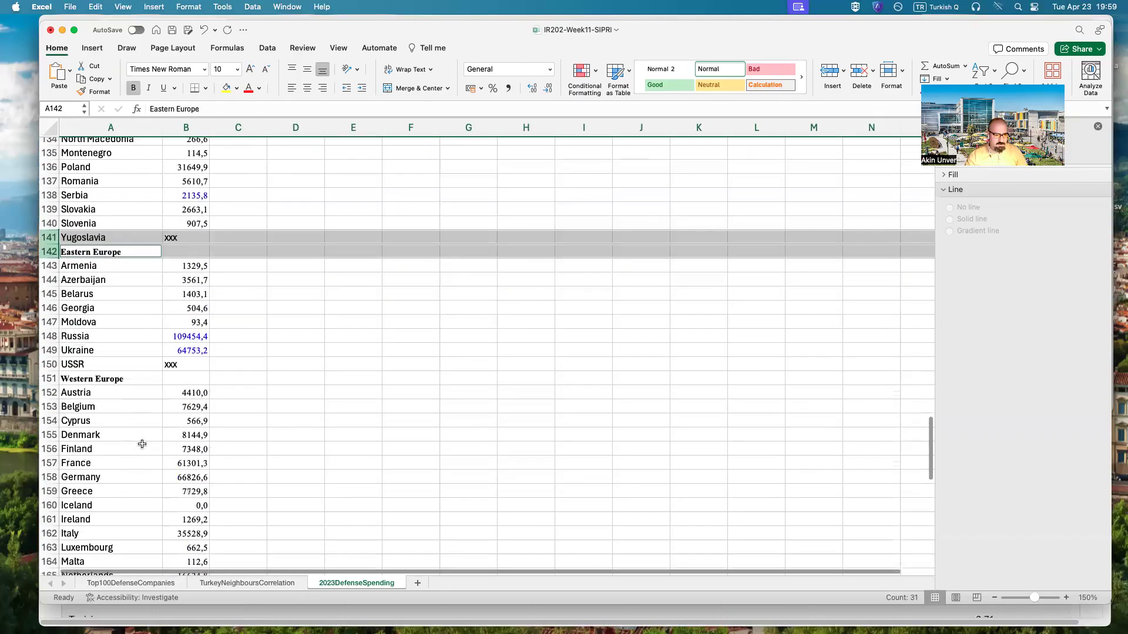
{"action": "left_click", "coordinate": [49, 364], "text": "super"}
{"action": "left_click", "coordinate": [49, 378], "text": "super"}
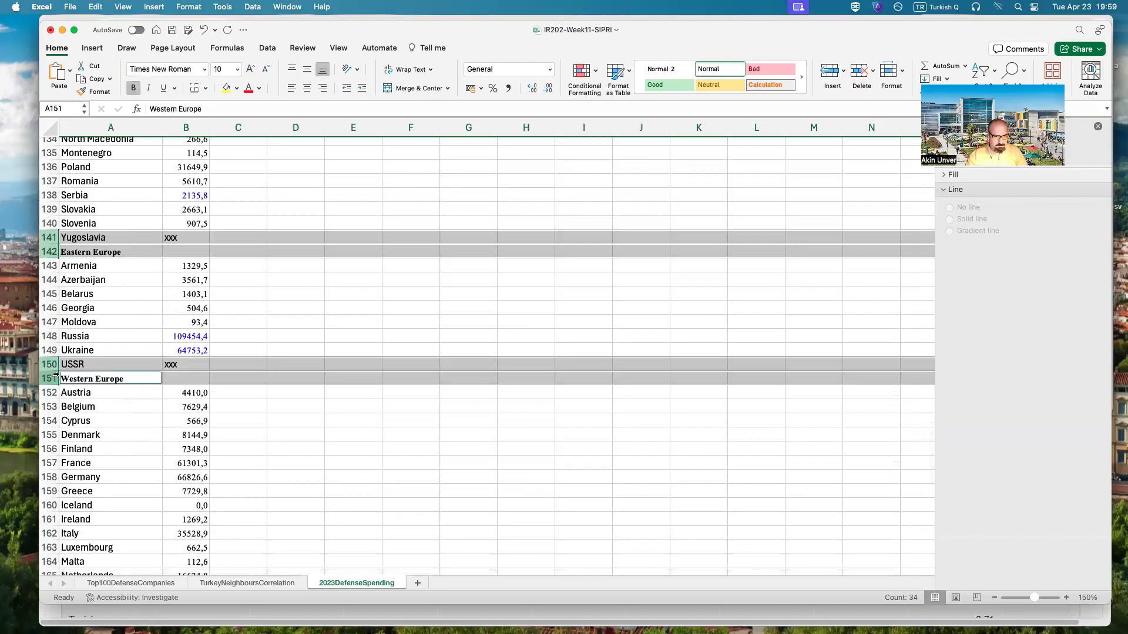
- Add the "Middle East" heading, Qatar, Syria, United Arab Emirates and North Yemen to the selection, and delete all selected rows at once
{"action": "scroll", "coordinate": [156, 431], "scroll_direction": "down", "scroll_amount": 4}
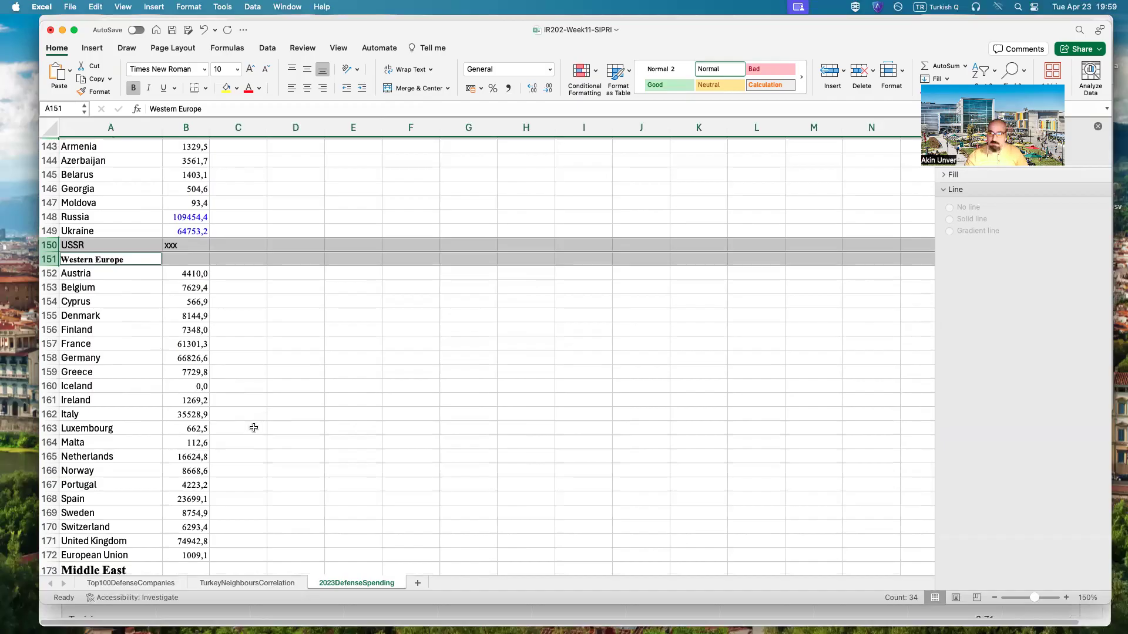
{"action": "scroll", "coordinate": [258, 416], "scroll_direction": "down", "scroll_amount": 3}
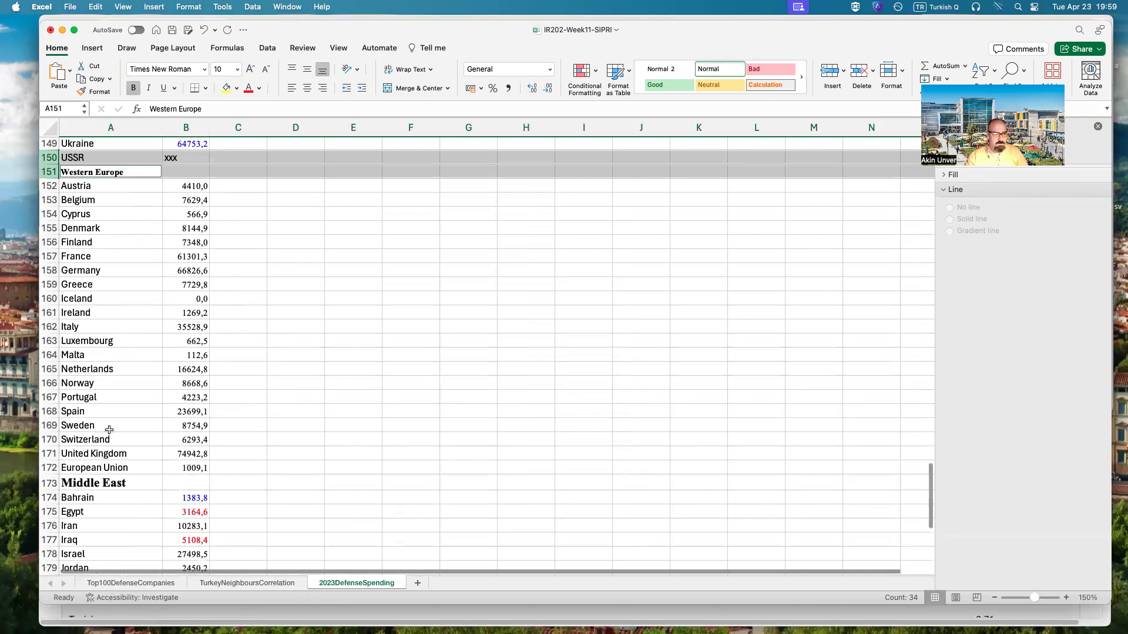
{"action": "scroll", "coordinate": [88, 441], "scroll_direction": "down", "scroll_amount": 2}
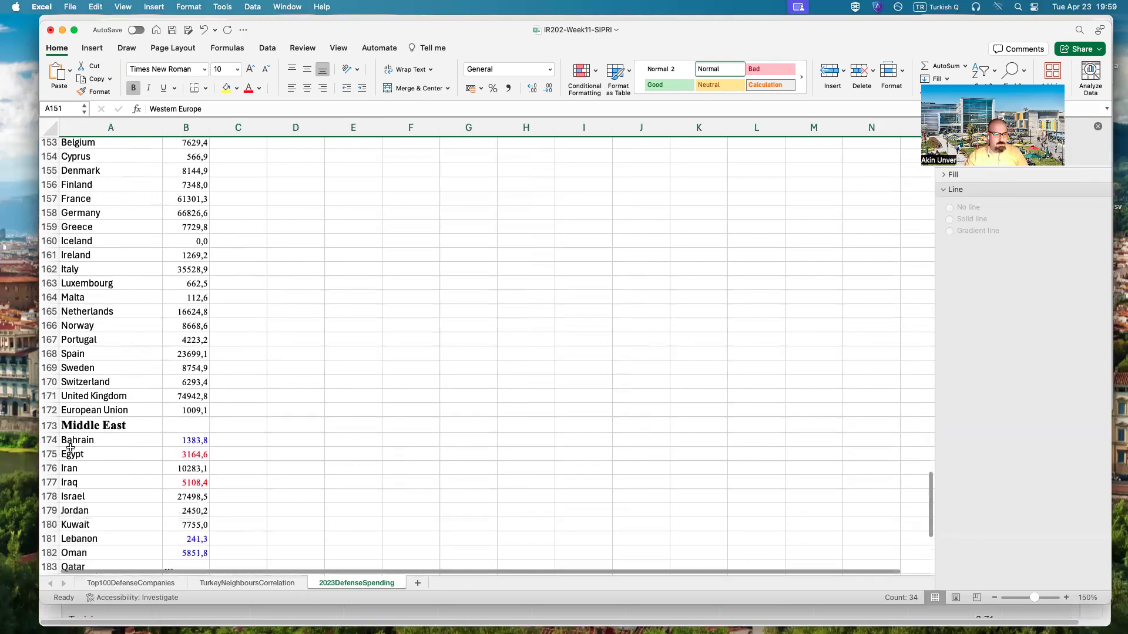
{"action": "left_click", "coordinate": [49, 426]}
{"action": "scroll", "coordinate": [104, 421], "scroll_direction": "down", "scroll_amount": 5}
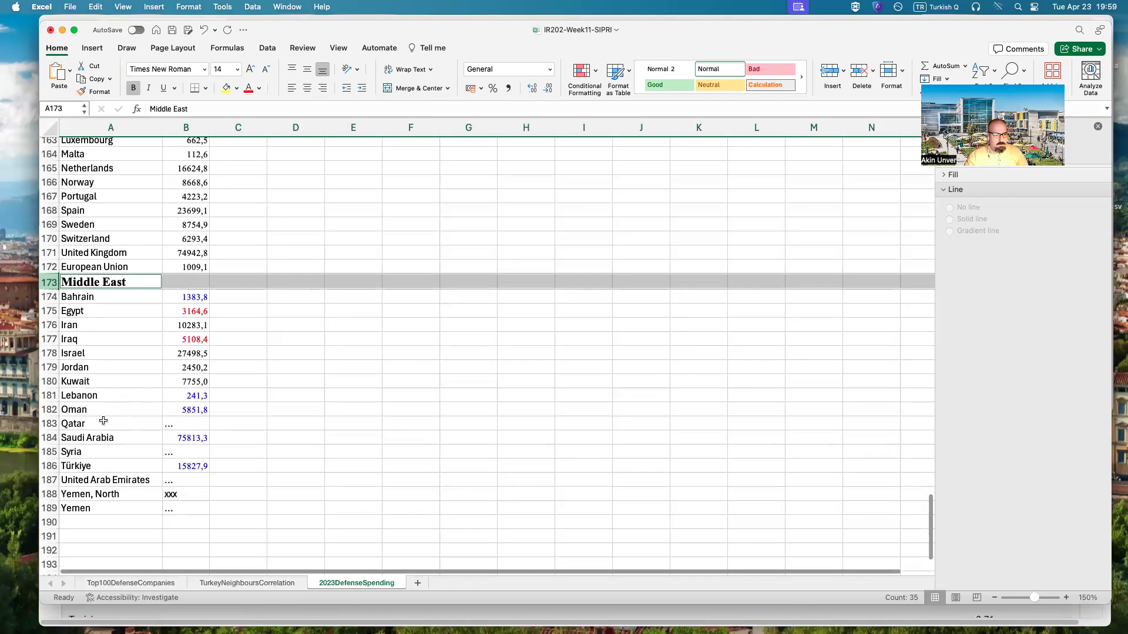
{"action": "left_click", "coordinate": [49, 424], "text": "super"}
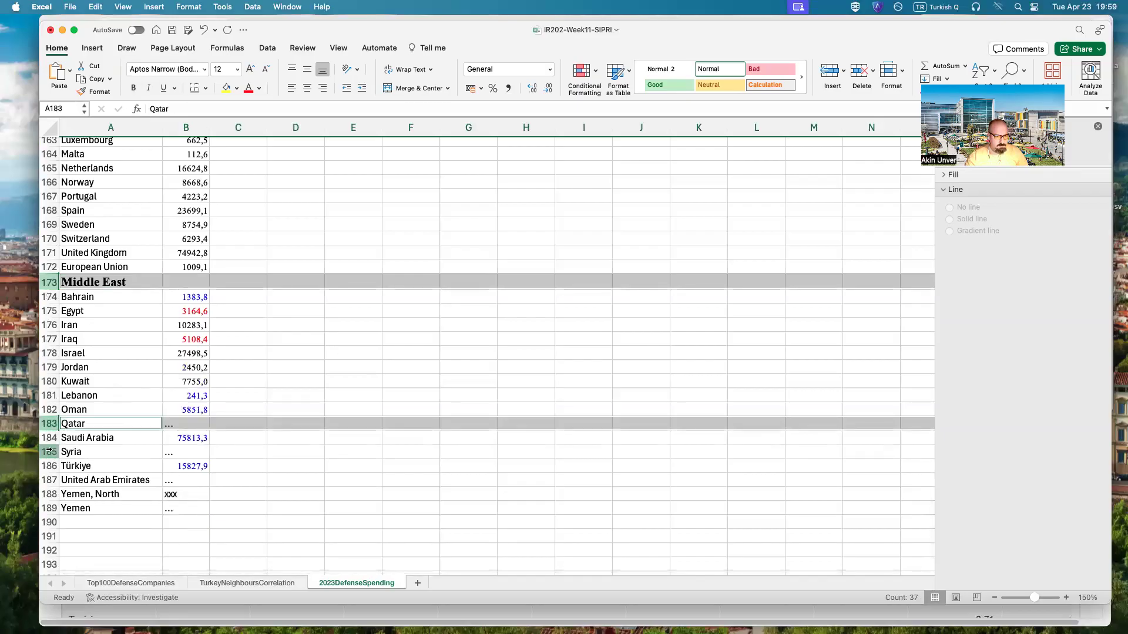
{"action": "left_click", "coordinate": [49, 451], "text": "super"}
{"action": "left_click", "coordinate": [50, 480], "text": "super"}
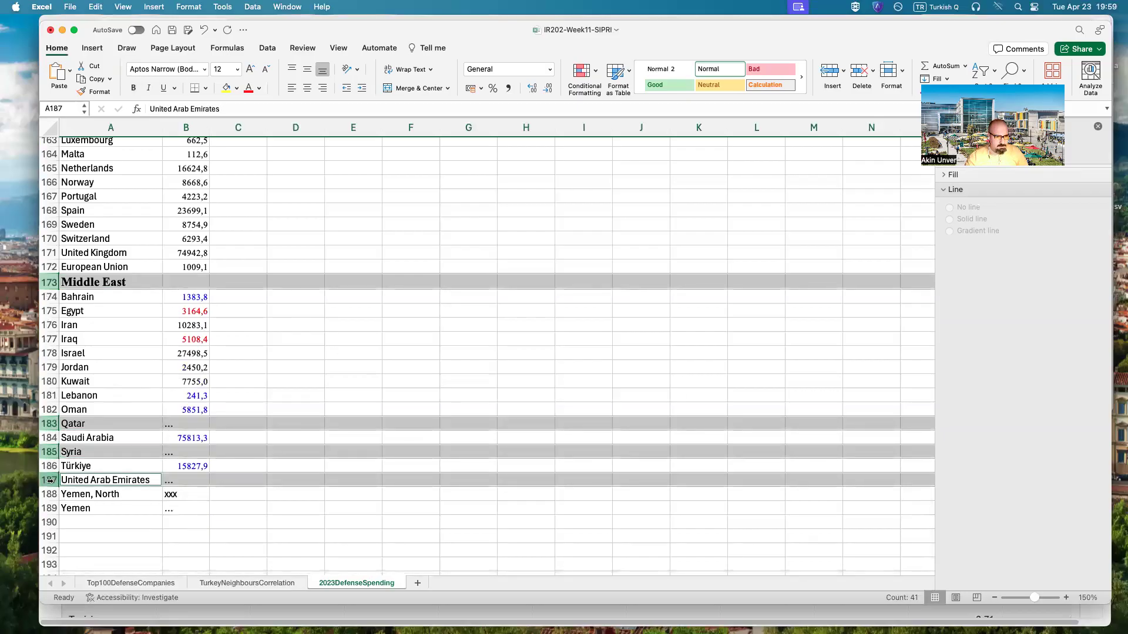
{"action": "left_click", "coordinate": [50, 494], "text": "super"}
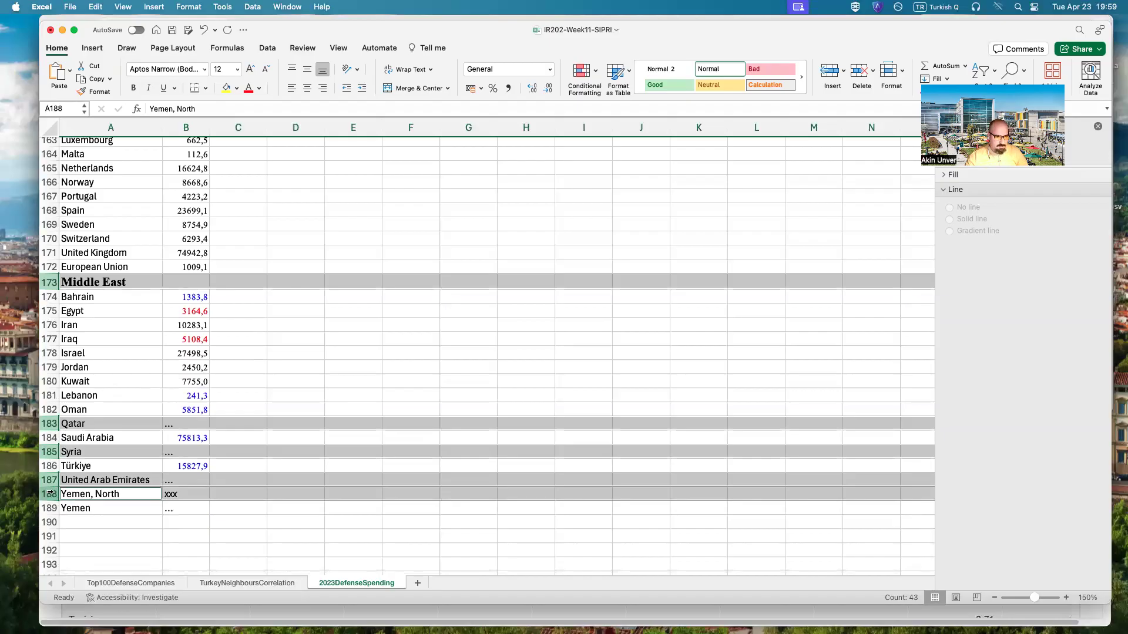
{"action": "right_click", "coordinate": [50, 494]}
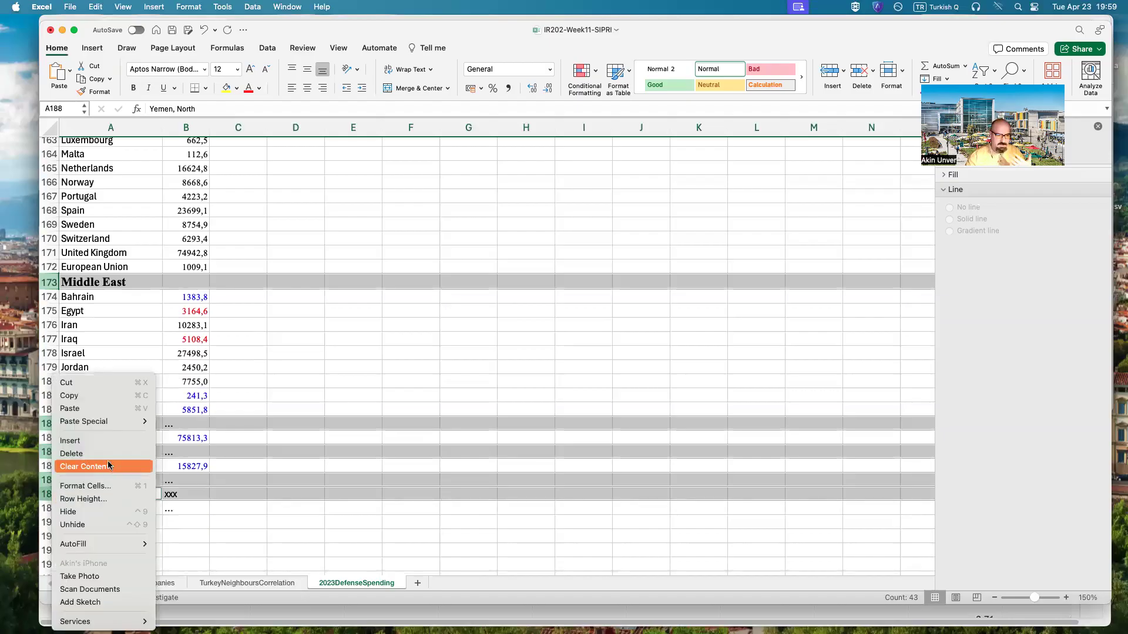
{"action": "left_click", "coordinate": [77, 454]}
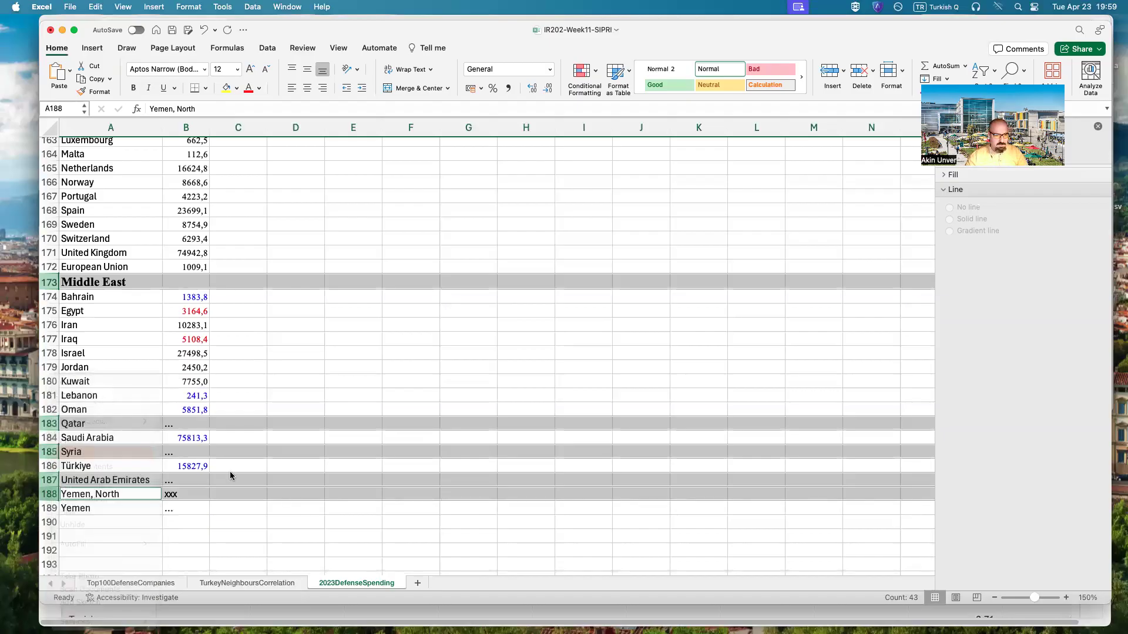
{"action": "scroll", "coordinate": [293, 473], "scroll_direction": "up", "scroll_amount": 2}
{"action": "left_click", "coordinate": [235, 477]}
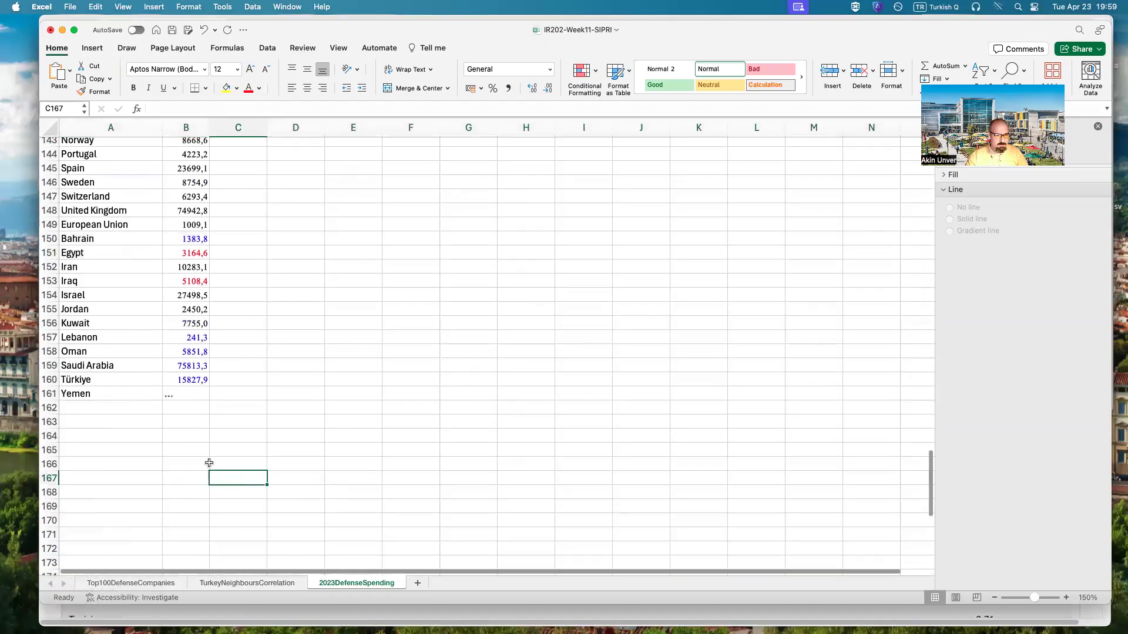
- Delete the Yemen row at the end of the list, which has no 2023 figure
{"action": "right_click", "coordinate": [50, 394]}
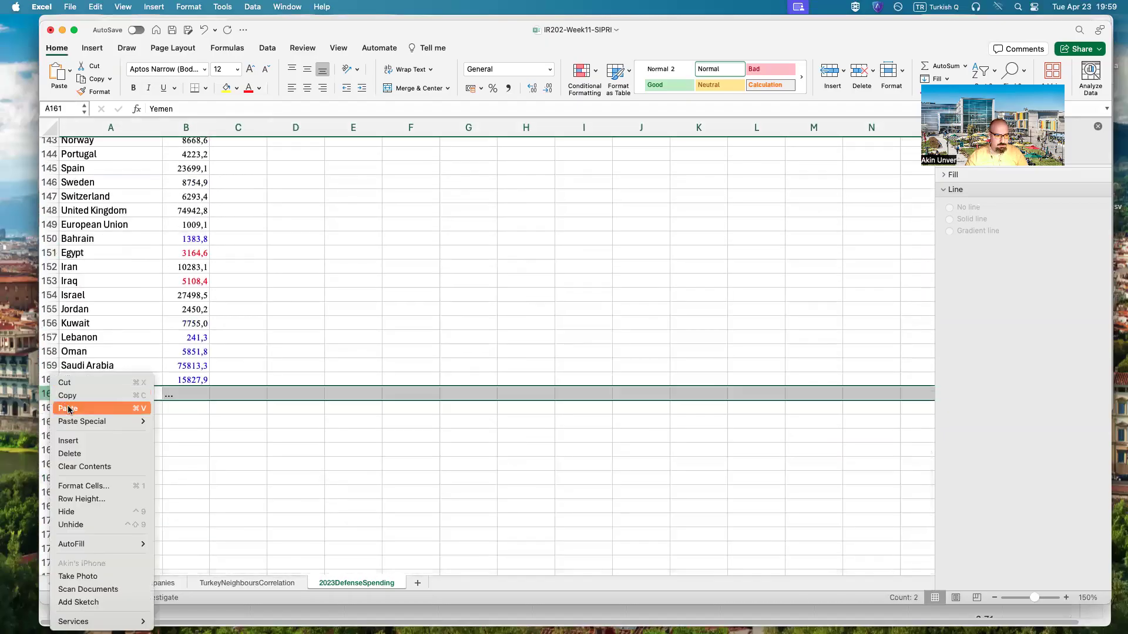
{"action": "left_click", "coordinate": [87, 456]}
{"action": "left_click", "coordinate": [192, 446]}
- Format the range A6:B160 as a table with headers, using the dark style with an orange header and blue banded rows
{"action": "scroll", "coordinate": [192, 447], "scroll_direction": "up", "scroll_amount": 10}
{"action": "scroll", "coordinate": [193, 451], "scroll_direction": "up", "scroll_amount": 20}
{"action": "scroll", "coordinate": [197, 454], "scroll_direction": "up", "scroll_amount": 12}
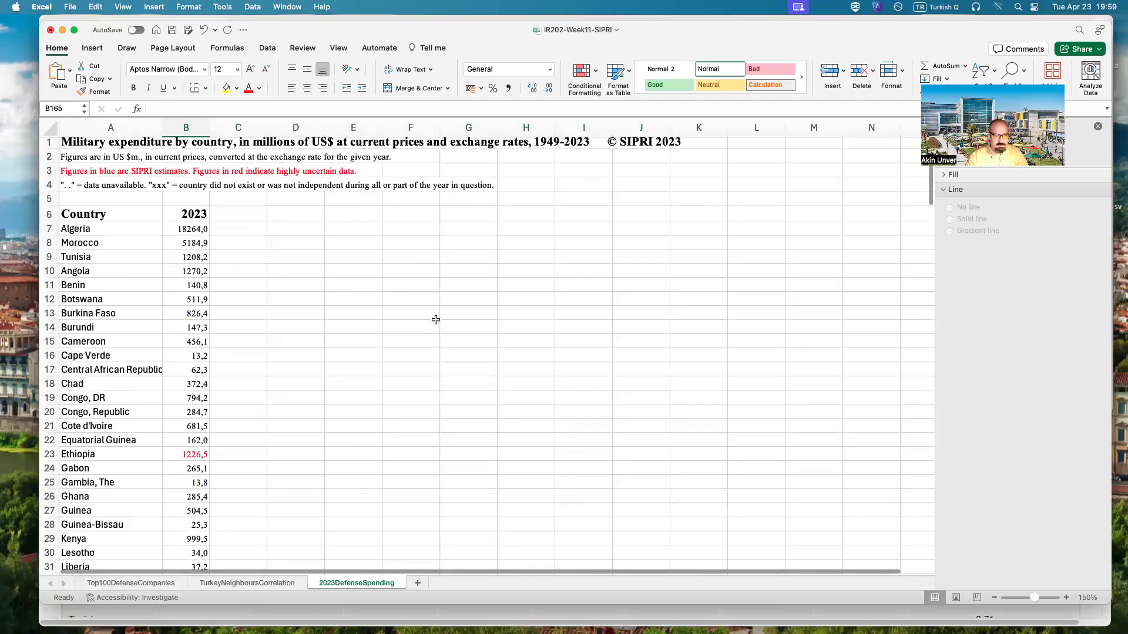
{"action": "left_click", "coordinate": [101, 216]}
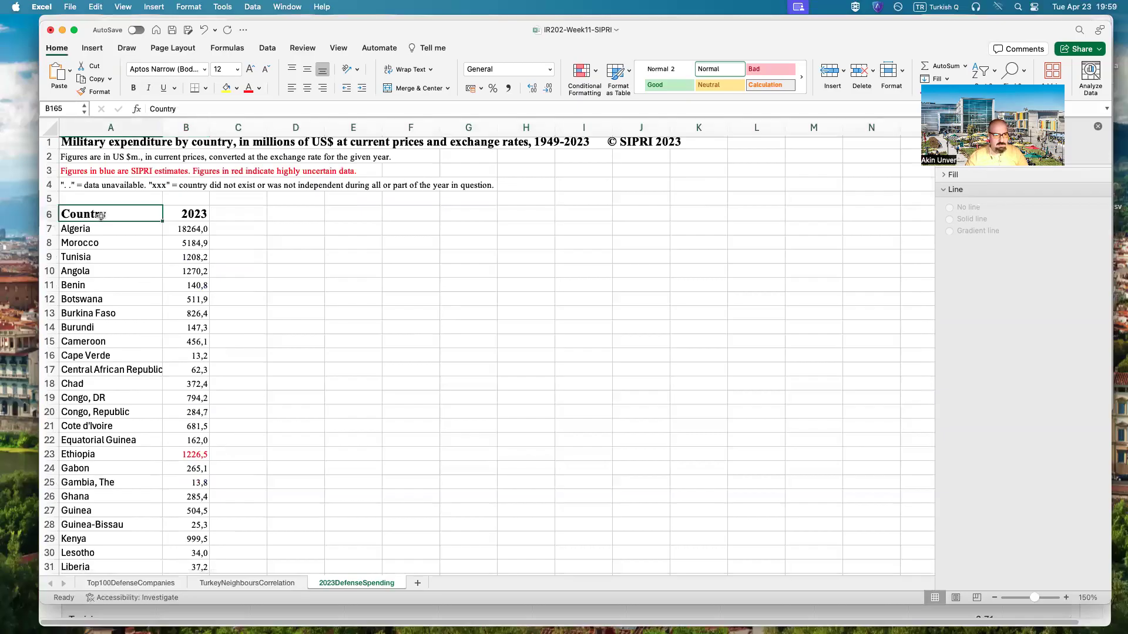
{"action": "left_click_drag", "start_coordinate": [105, 220], "coordinate": [210, 514]}
{"action": "scroll", "coordinate": [343, 346], "scroll_direction": "up", "scroll_amount": 20}
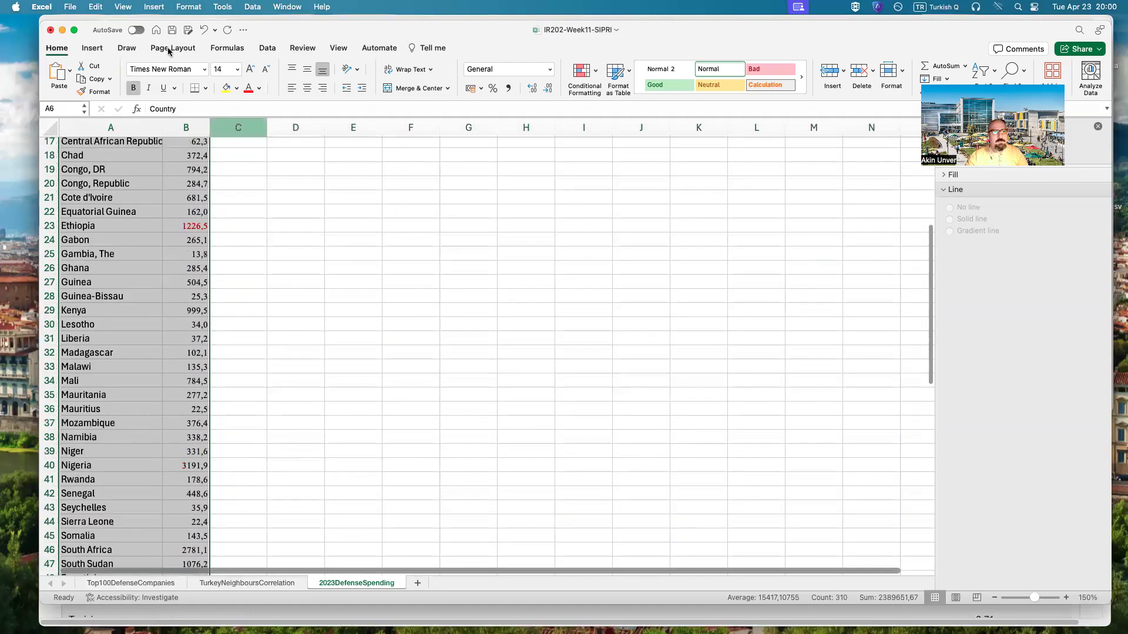
{"action": "scroll", "coordinate": [339, 168], "scroll_direction": "up", "scroll_amount": 2}
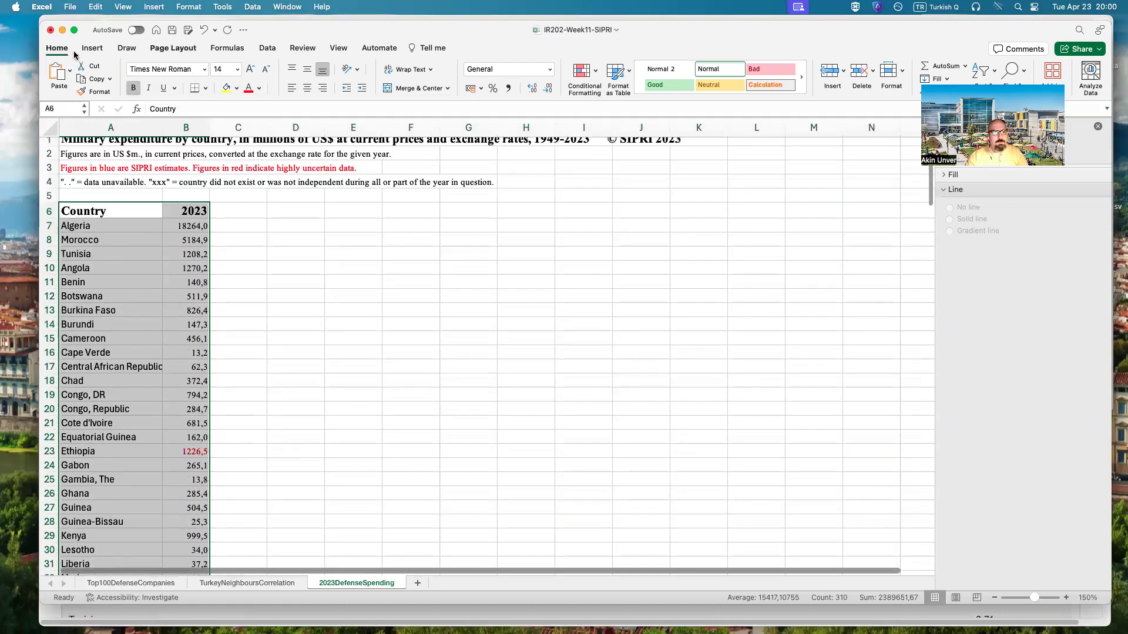
{"action": "left_click", "coordinate": [623, 78]}
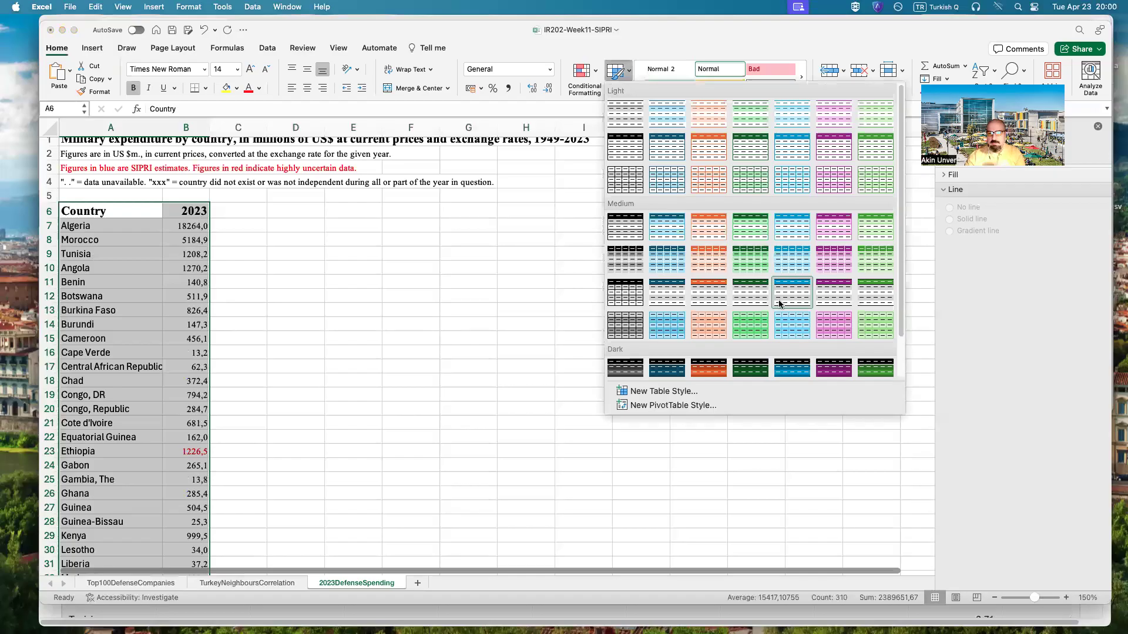
{"action": "scroll", "coordinate": [869, 276], "scroll_direction": "down", "scroll_amount": 3}
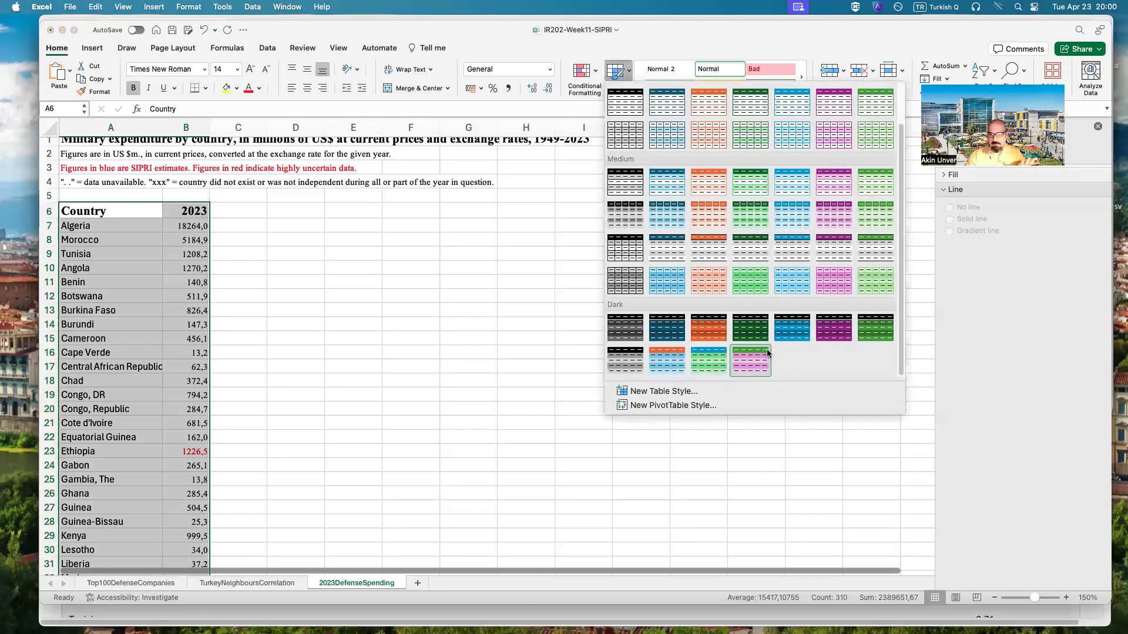
{"action": "left_click", "coordinate": [683, 367]}
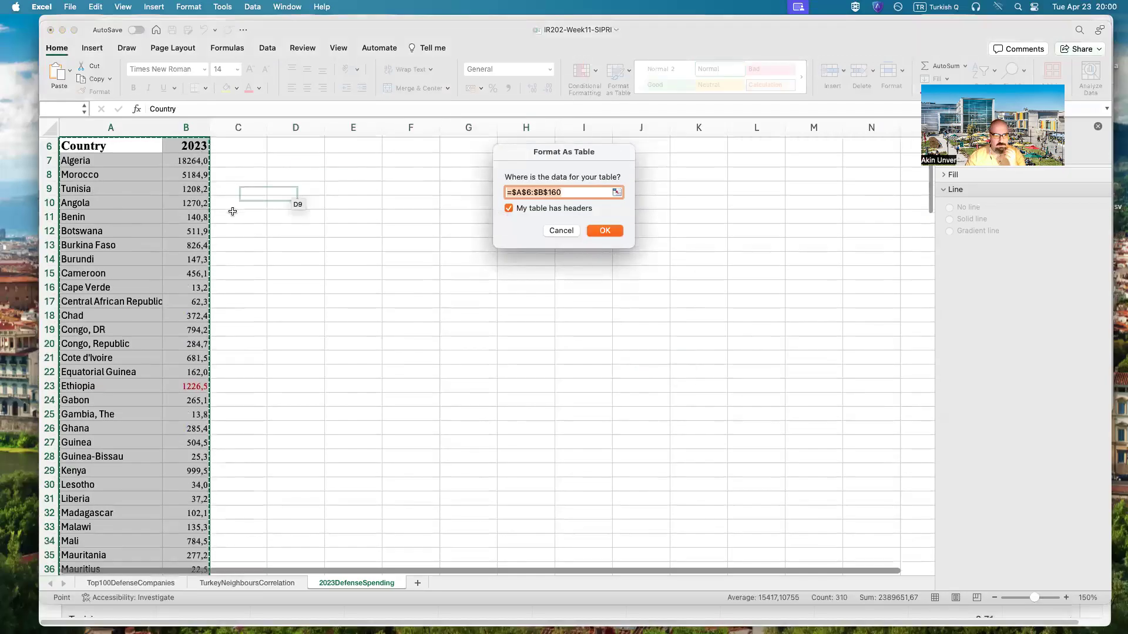
{"action": "scroll", "coordinate": [239, 257], "scroll_direction": "up", "scroll_amount": 2}
{"action": "scroll", "coordinate": [282, 288], "scroll_direction": "down", "scroll_amount": 8}
{"action": "scroll", "coordinate": [282, 288], "scroll_direction": "down", "scroll_amount": 20}
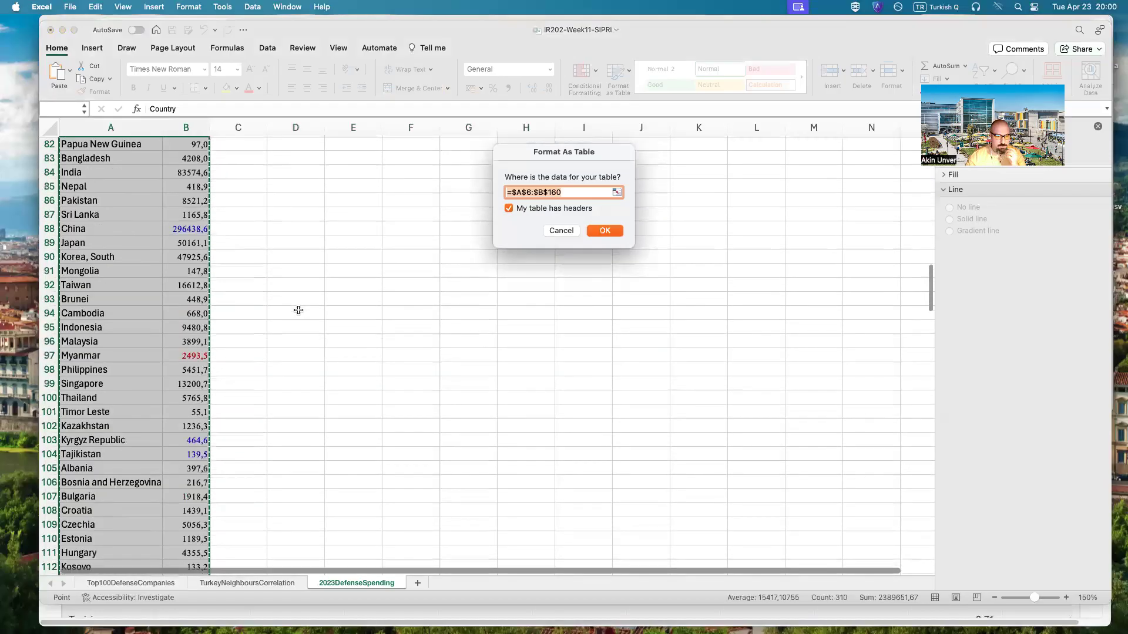
{"action": "scroll", "coordinate": [270, 316], "scroll_direction": "up", "scroll_amount": 20}
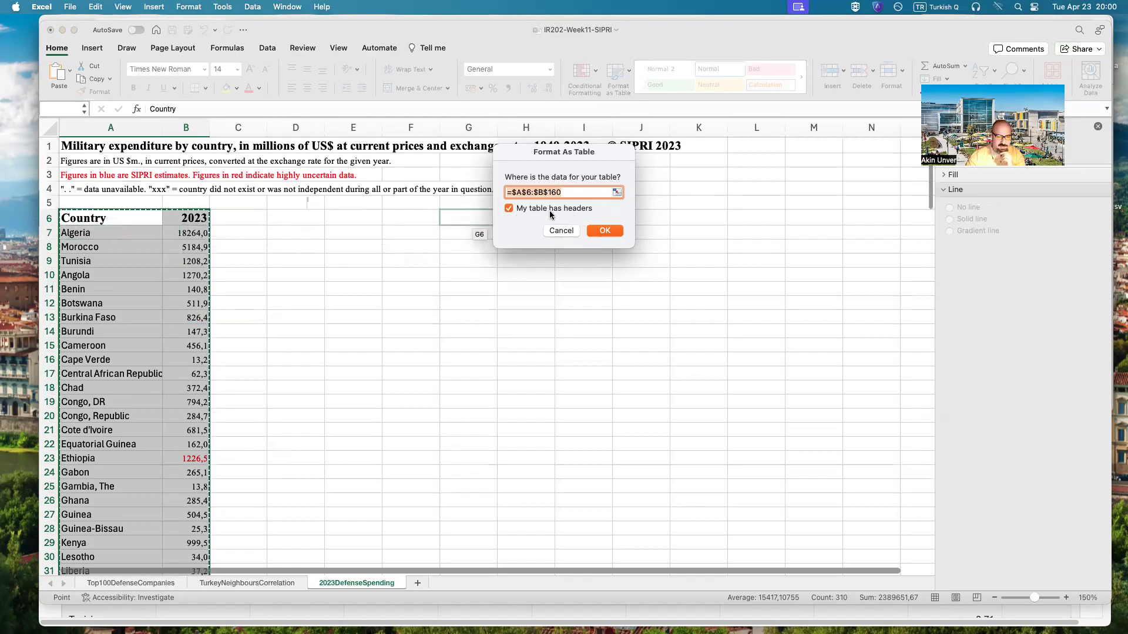
{"action": "left_click", "coordinate": [608, 234]}
{"action": "left_click", "coordinate": [373, 250]}
- Sort the table by the 2023 column in descending order and widen the Country column to fit the longest names
{"action": "left_click", "coordinate": [203, 219]}
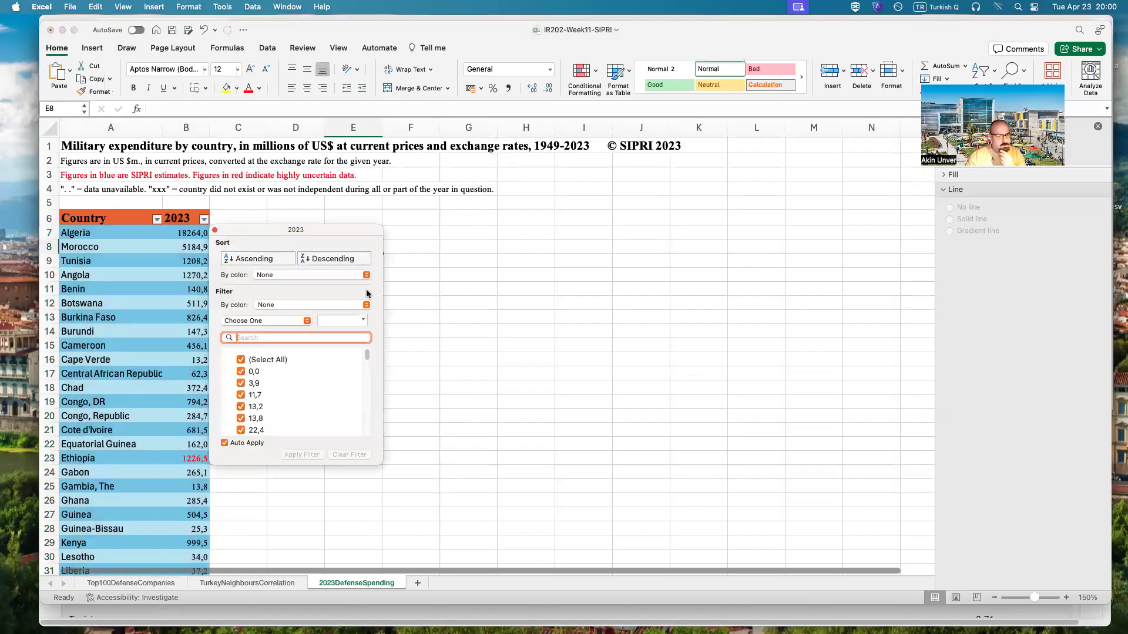
{"action": "left_click", "coordinate": [352, 259]}
{"action": "left_click", "coordinate": [367, 245]}
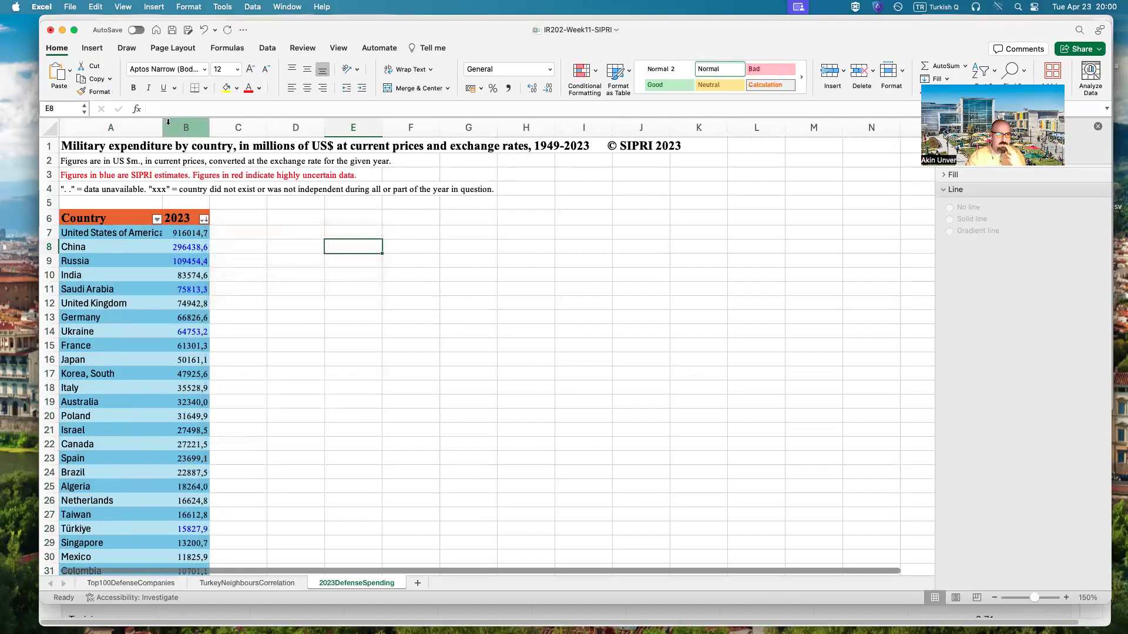
{"action": "left_click_drag", "start_coordinate": [163, 128], "coordinate": [200, 128]}
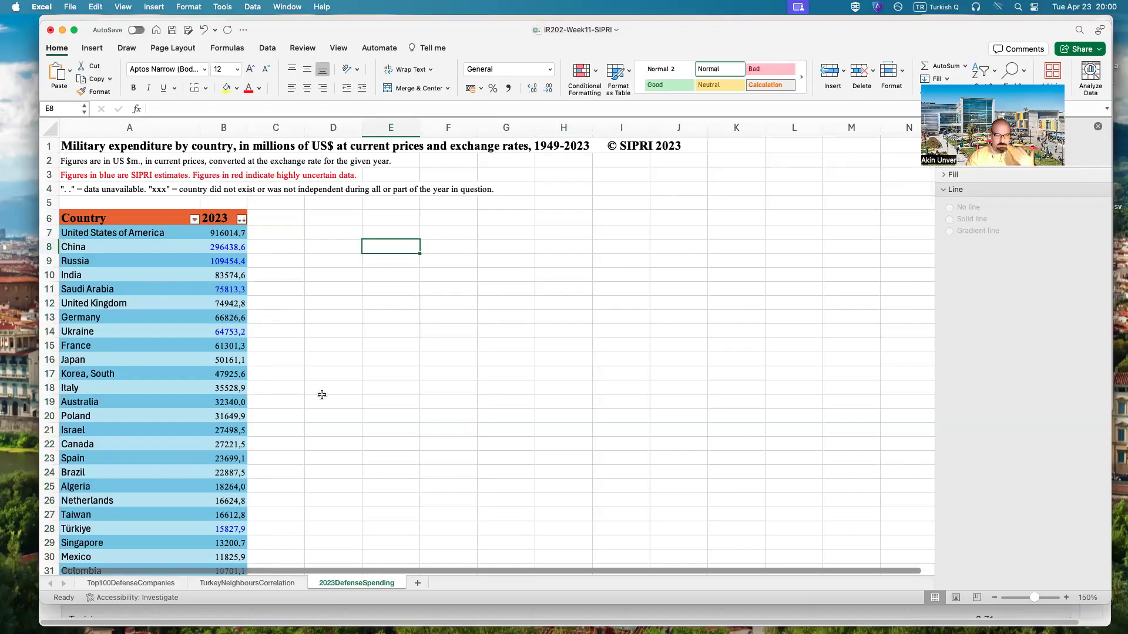
- Insert a treemap chart of the countries from United States of America through Iran with their 2023 figures, and enlarge it
{"action": "scroll", "coordinate": [352, 409], "scroll_direction": "down", "scroll_amount": 3}
{"action": "scroll", "coordinate": [353, 408], "scroll_direction": "up", "scroll_amount": 3}
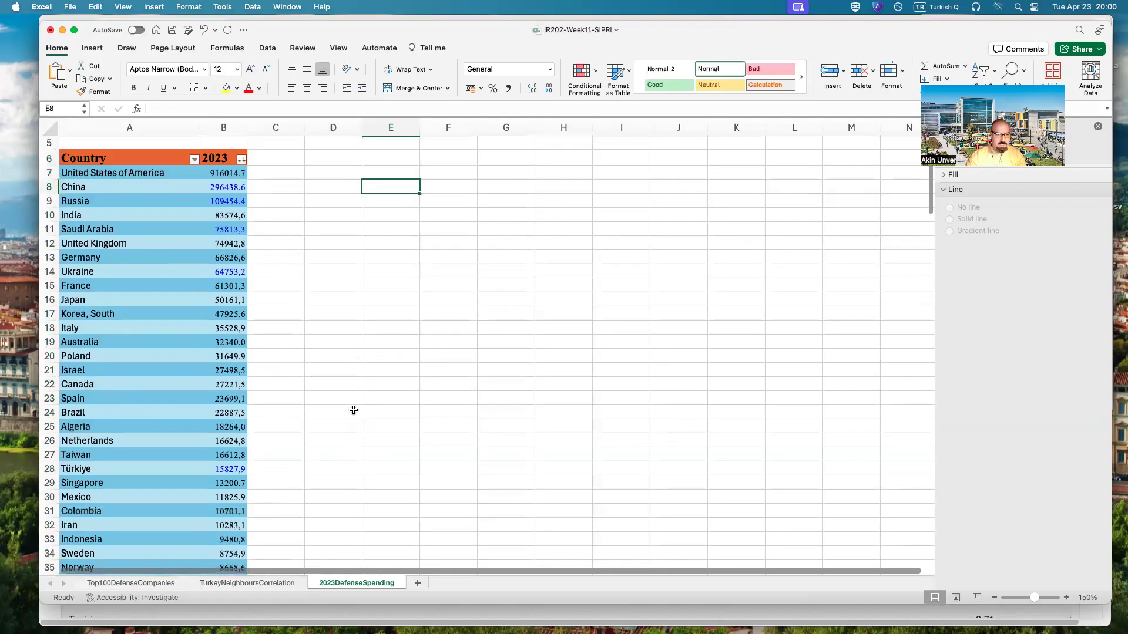
{"action": "scroll", "coordinate": [332, 290], "scroll_direction": "down", "scroll_amount": 3}
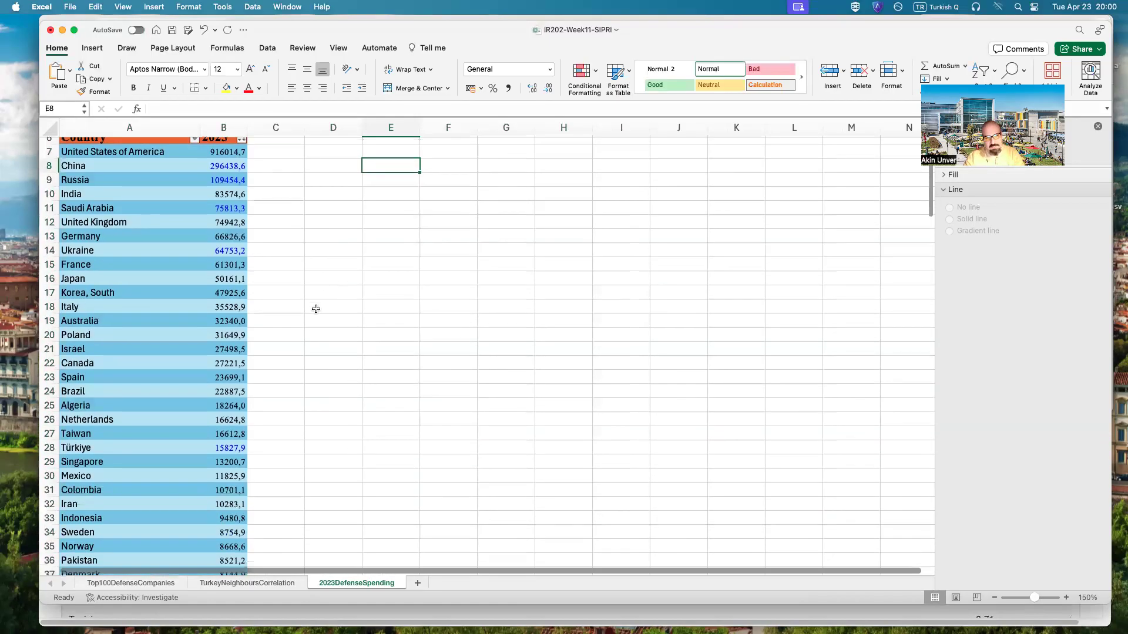
{"action": "scroll", "coordinate": [352, 361], "scroll_direction": "up", "scroll_amount": 1}
{"action": "scroll", "coordinate": [358, 376], "scroll_direction": "up", "scroll_amount": 1}
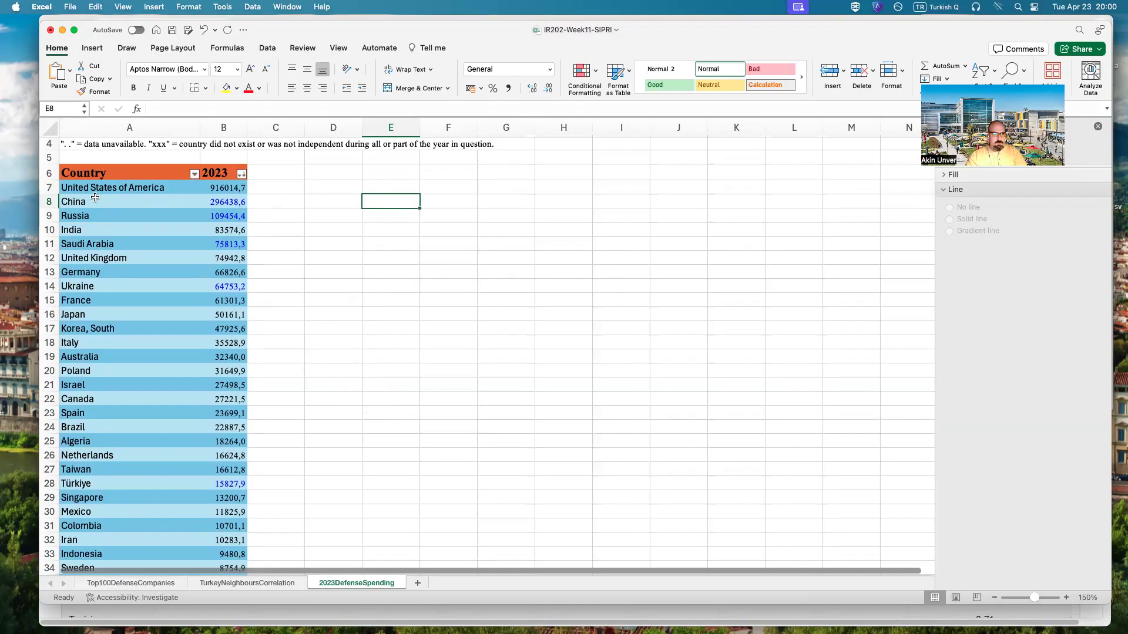
{"action": "left_click", "coordinate": [79, 187]}
{"action": "left_click_drag", "start_coordinate": [76, 190], "coordinate": [112, 524]}
{"action": "left_click_drag", "start_coordinate": [186, 532], "coordinate": [222, 540]}
{"action": "left_click", "coordinate": [91, 52]}
{"action": "left_click", "coordinate": [478, 69]}
{"action": "left_click", "coordinate": [488, 121]}
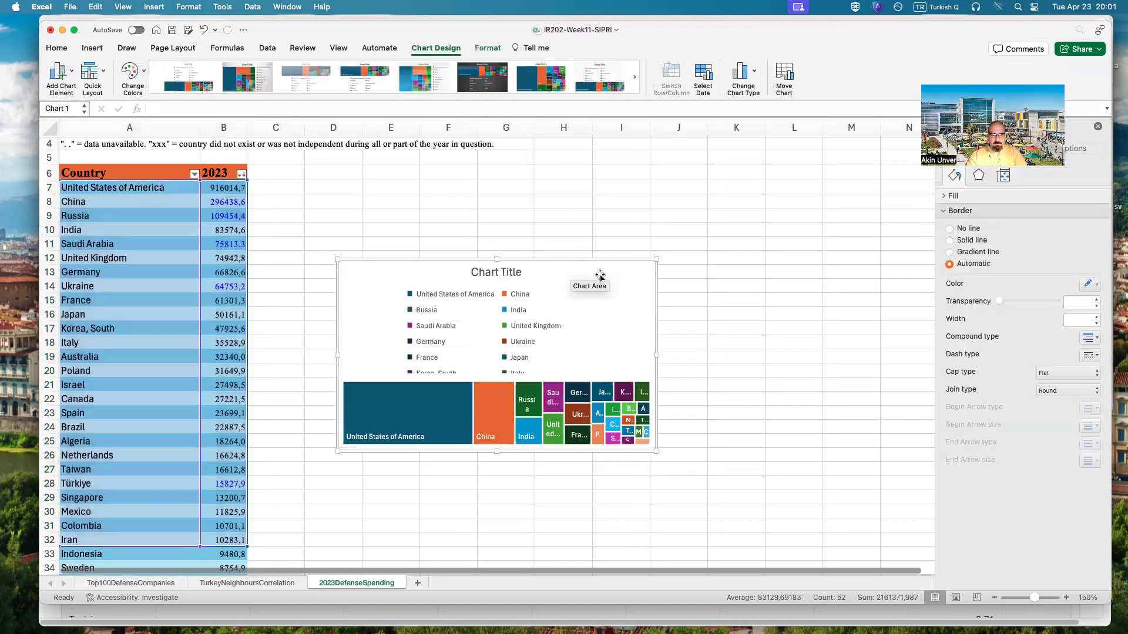
{"action": "left_click_drag", "start_coordinate": [656, 259], "coordinate": [760, 167]}
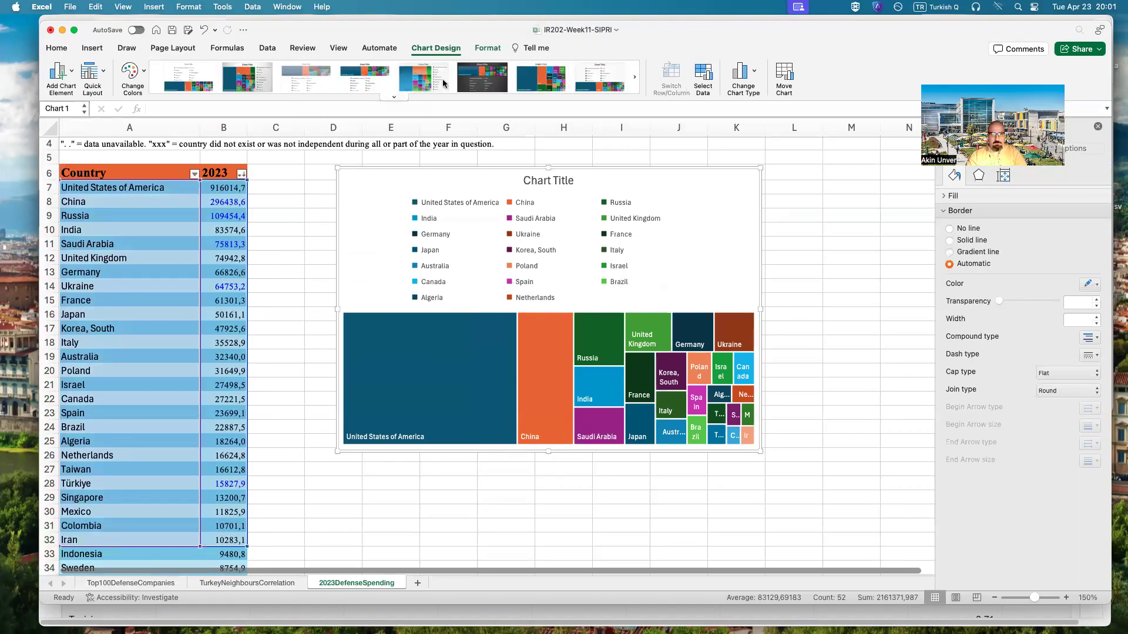
- Restyle the treemap with the legend-free, bold-title chart style in the monochromatic dark-to-light purple palette, and widen the chart
{"action": "left_click", "coordinate": [541, 77]}
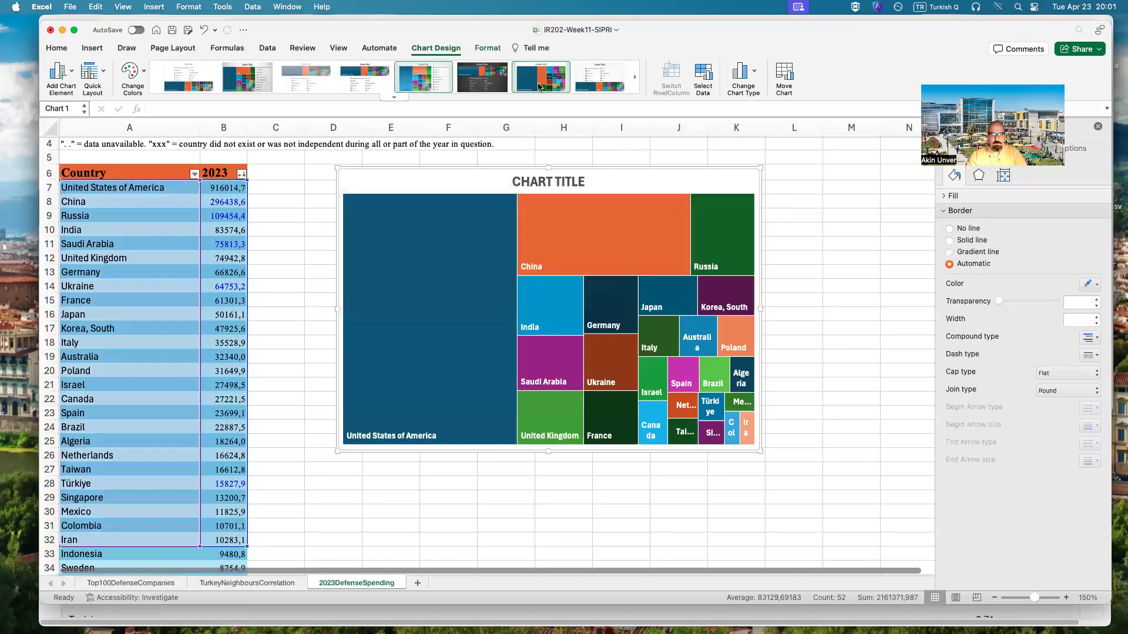
{"action": "left_click", "coordinate": [130, 73]}
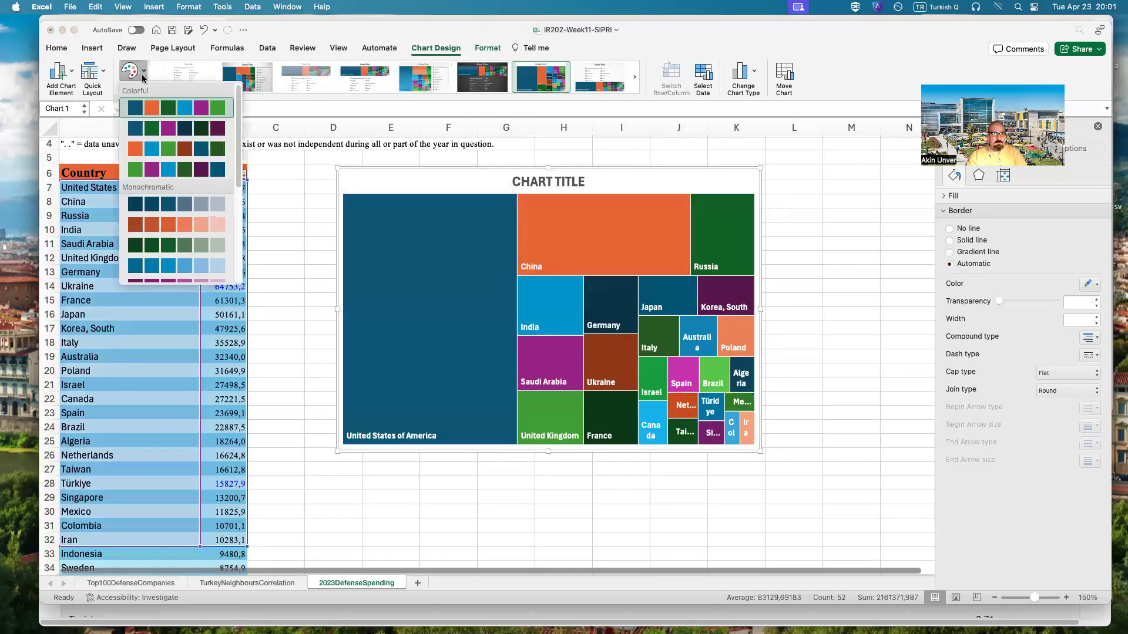
{"action": "left_click", "coordinate": [188, 203]}
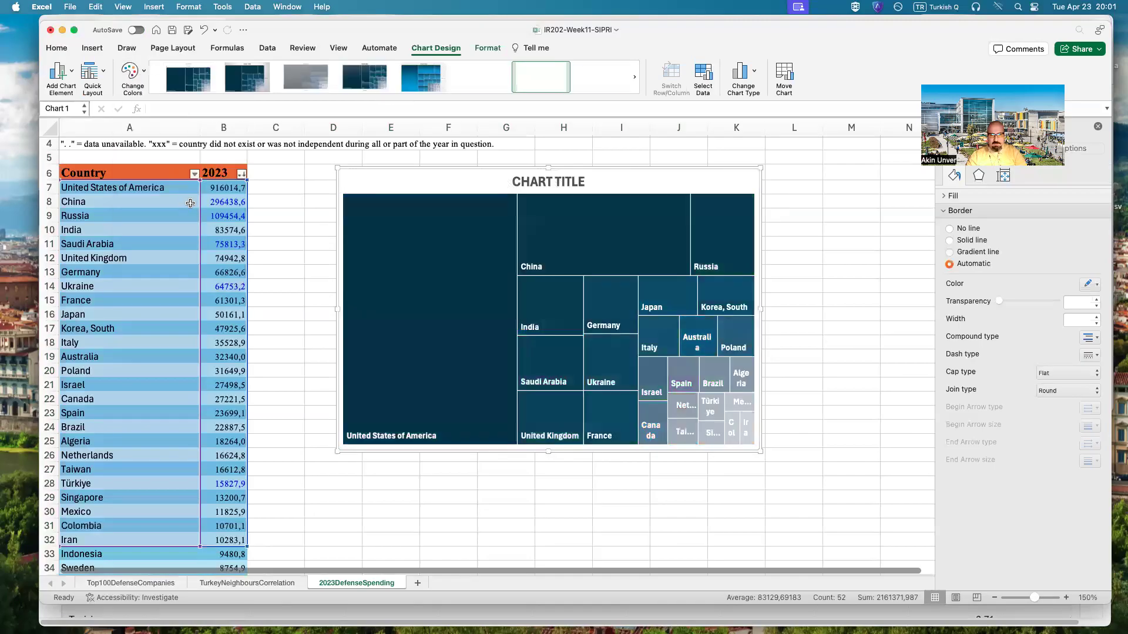
{"action": "left_click", "coordinate": [131, 73]}
{"action": "scroll", "coordinate": [182, 258], "scroll_direction": "down", "scroll_amount": 3}
{"action": "scroll", "coordinate": [176, 194], "scroll_direction": "up", "scroll_amount": 2}
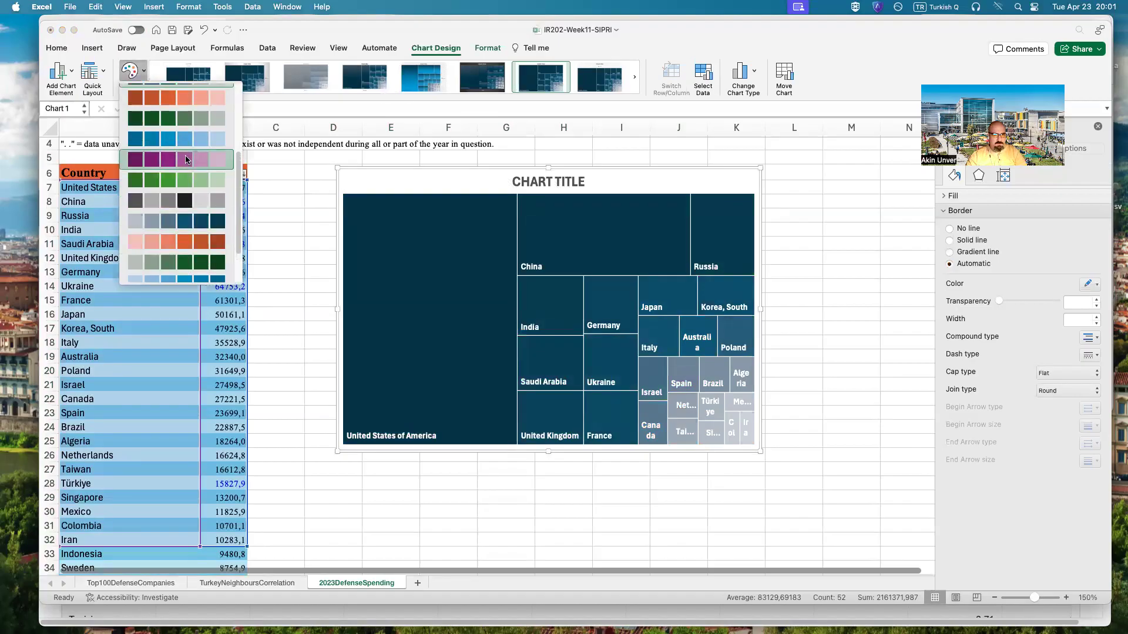
{"action": "left_click", "coordinate": [154, 159]}
{"action": "left_click_drag", "start_coordinate": [335, 452], "coordinate": [277, 448]}
- Change the treemap's title to "TOP 25 COUNTRIES BY DEFENSE SPENDING 2023"
{"action": "left_click", "coordinate": [533, 187]}
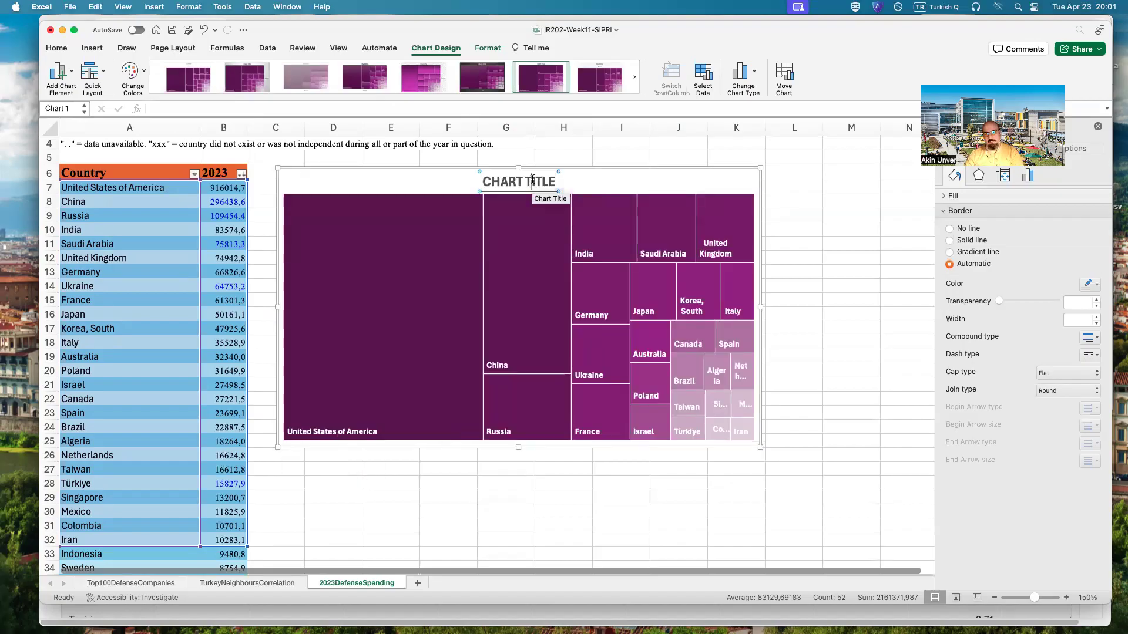
{"action": "left_click", "coordinate": [532, 181]}
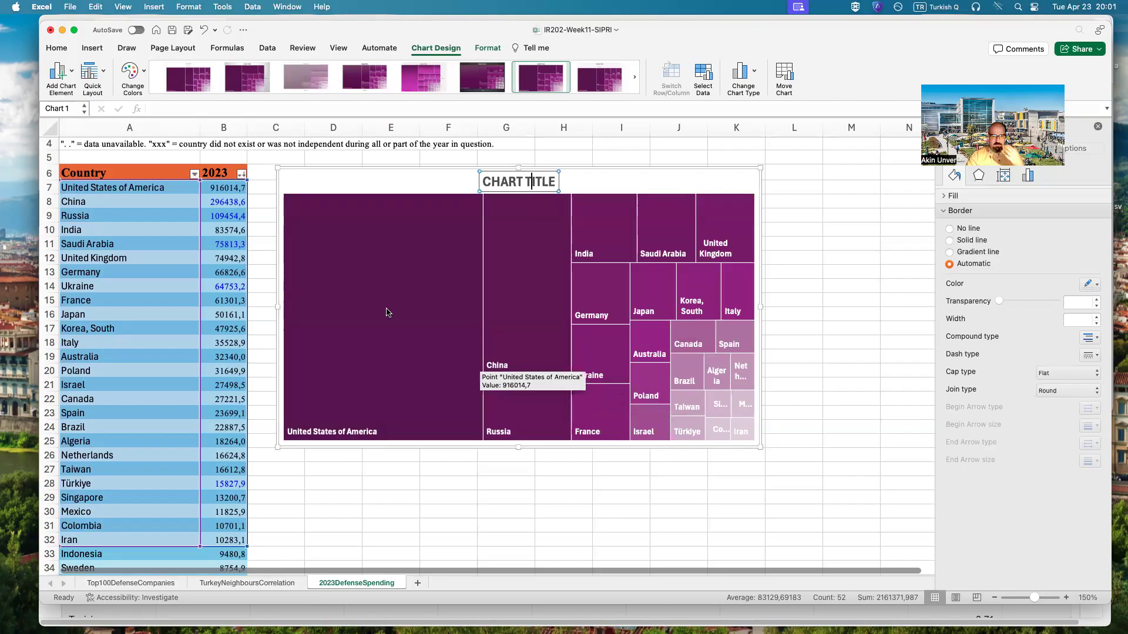
{"action": "key", "text": "super+a"}
{"action": "type", "text": "T"}
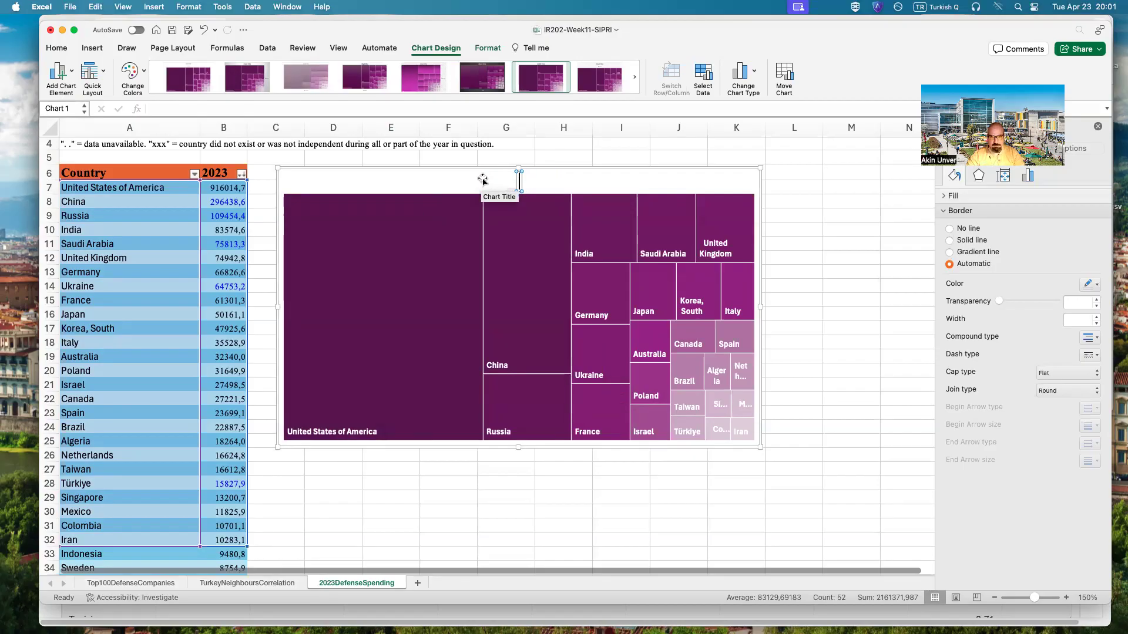
{"action": "type", "text": "OP 25 COUNTRIES BY DEFENSE SPENDING 2023"}
{"action": "left_click", "coordinate": [436, 522]}
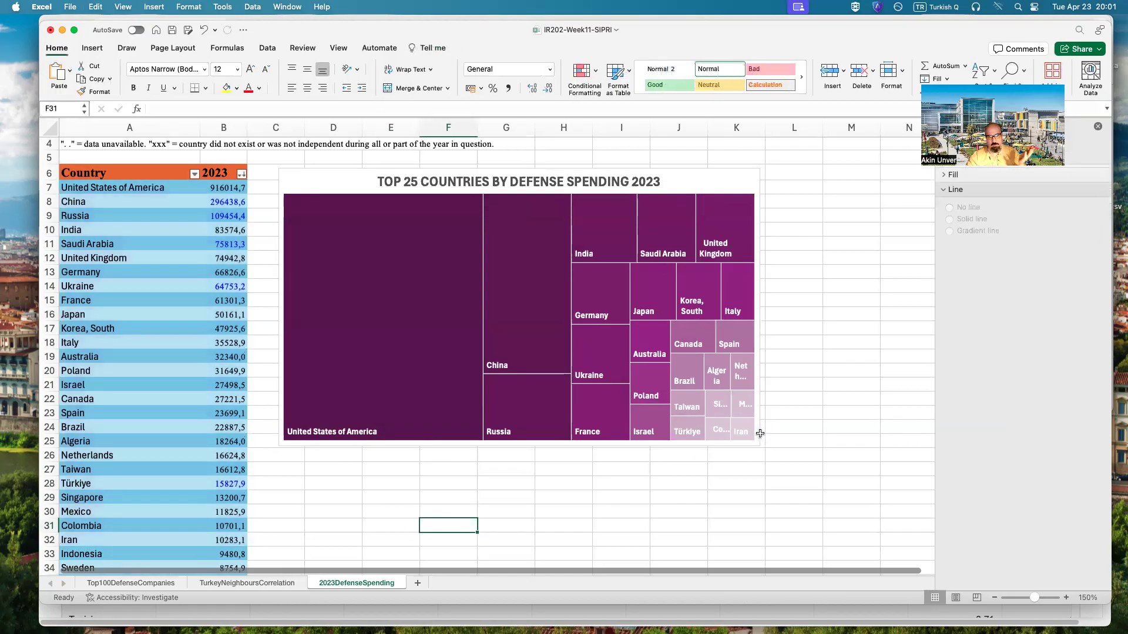
{"action": "left_click", "coordinate": [383, 515]}
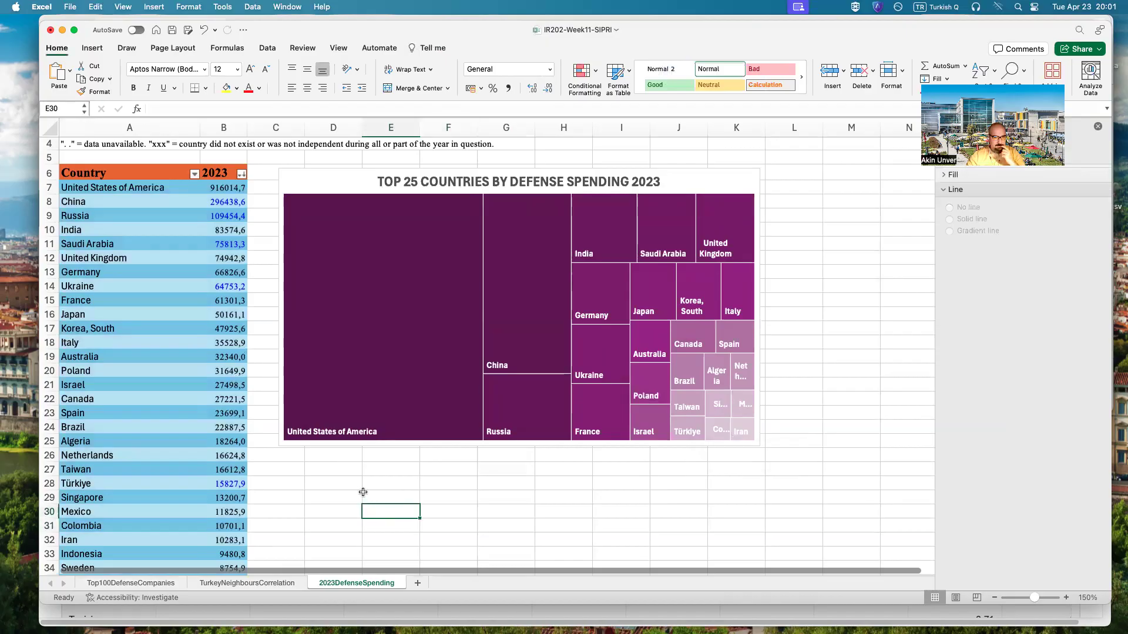
- Open the Descriptive Statistics tool from the data analysis tools
{"action": "scroll", "coordinate": [363, 492], "scroll_direction": "down", "scroll_amount": 2}
{"action": "left_click", "coordinate": [310, 456]}
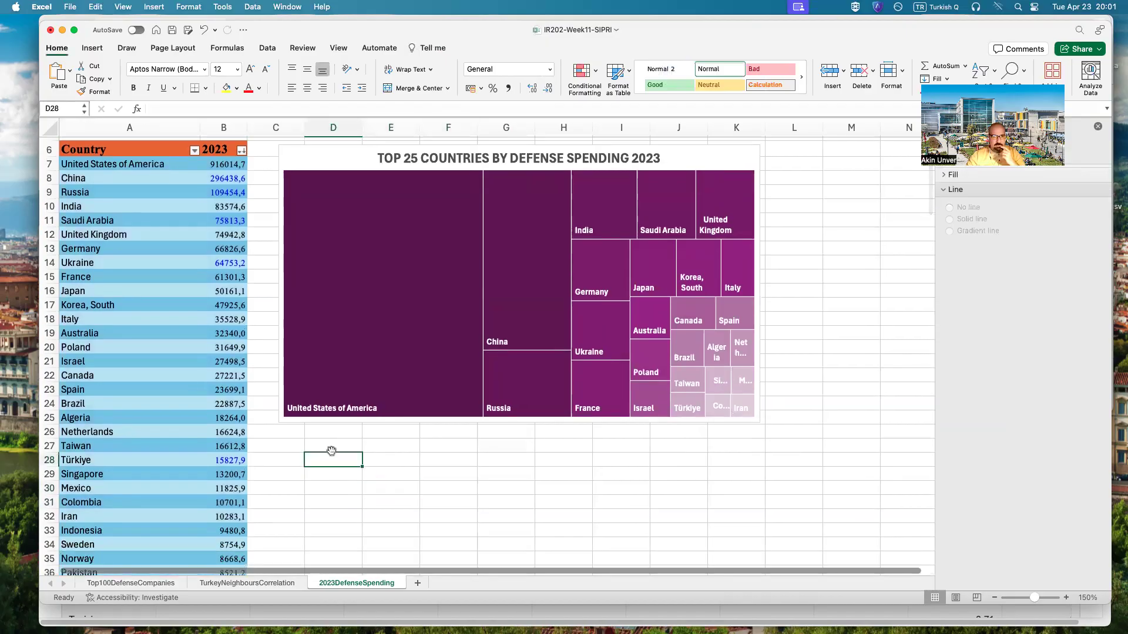
{"action": "left_click", "coordinate": [268, 48]}
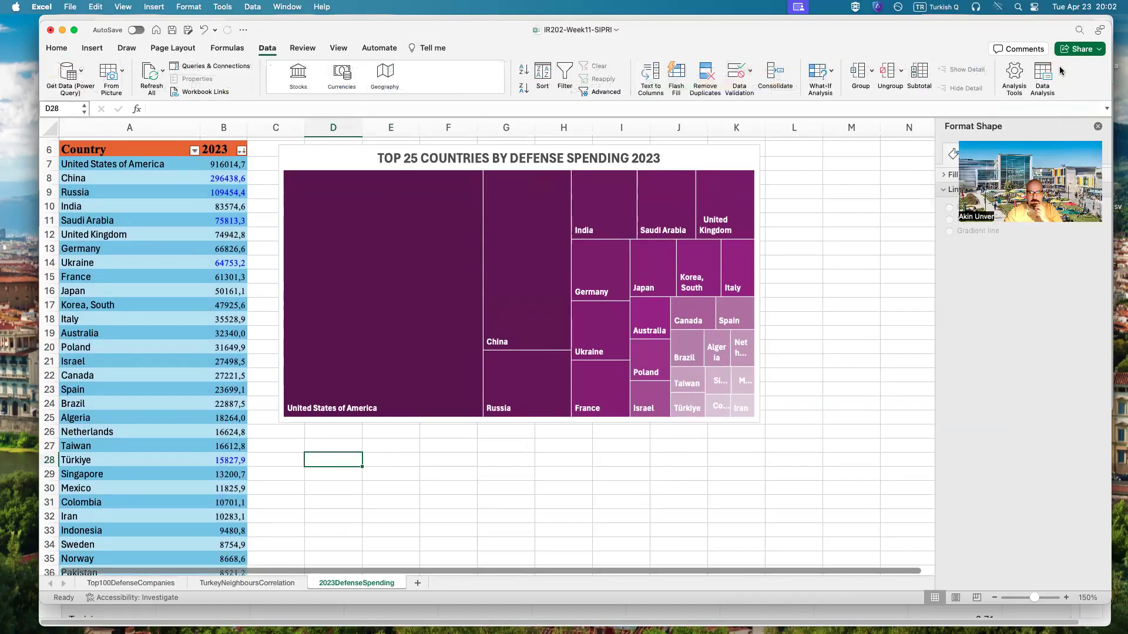
{"action": "left_click", "coordinate": [1043, 75]}
{"action": "scroll", "coordinate": [576, 225], "scroll_direction": "up", "scroll_amount": 3}
{"action": "scroll", "coordinate": [576, 225], "scroll_direction": "down", "scroll_amount": 1}
{"action": "left_click", "coordinate": [487, 225]}
{"action": "left_click", "coordinate": [520, 231]}
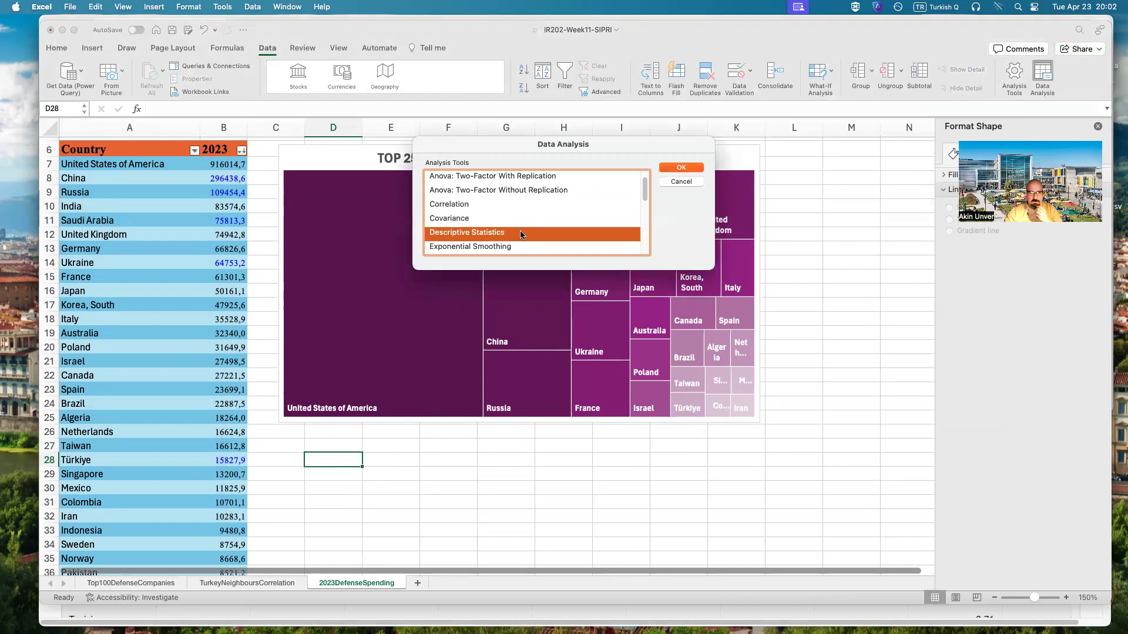
{"action": "left_click", "coordinate": [681, 168]}
- Set the input range for the descriptive statistics to the 2023 figures in B7:B160
{"action": "left_click", "coordinate": [630, 155]}
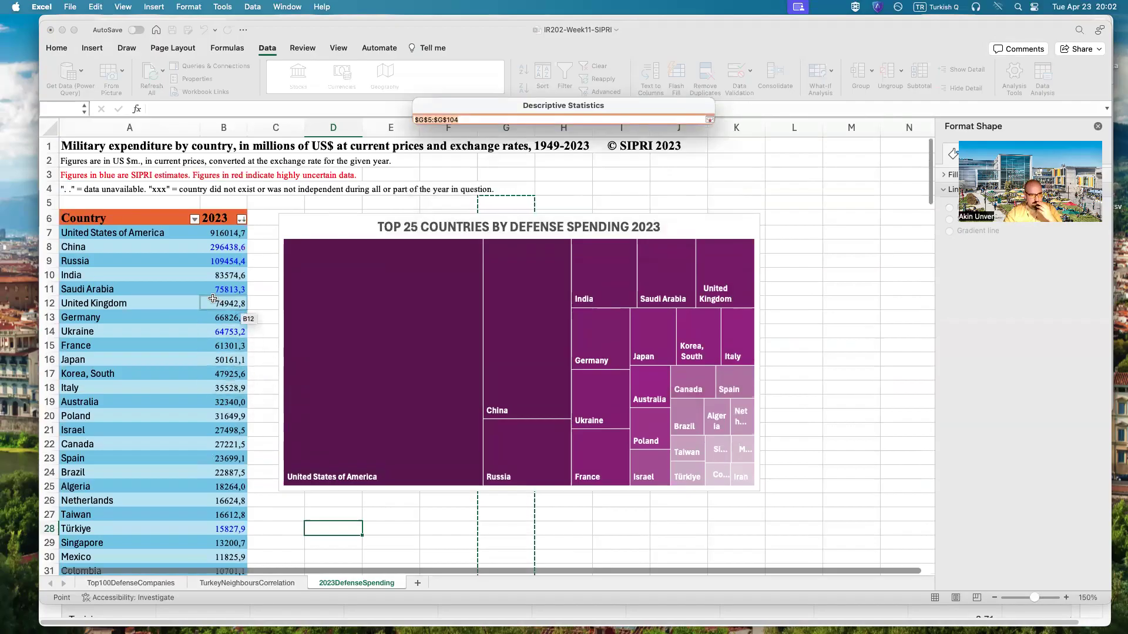
{"action": "left_click_drag", "start_coordinate": [237, 236], "coordinate": [233, 551]}
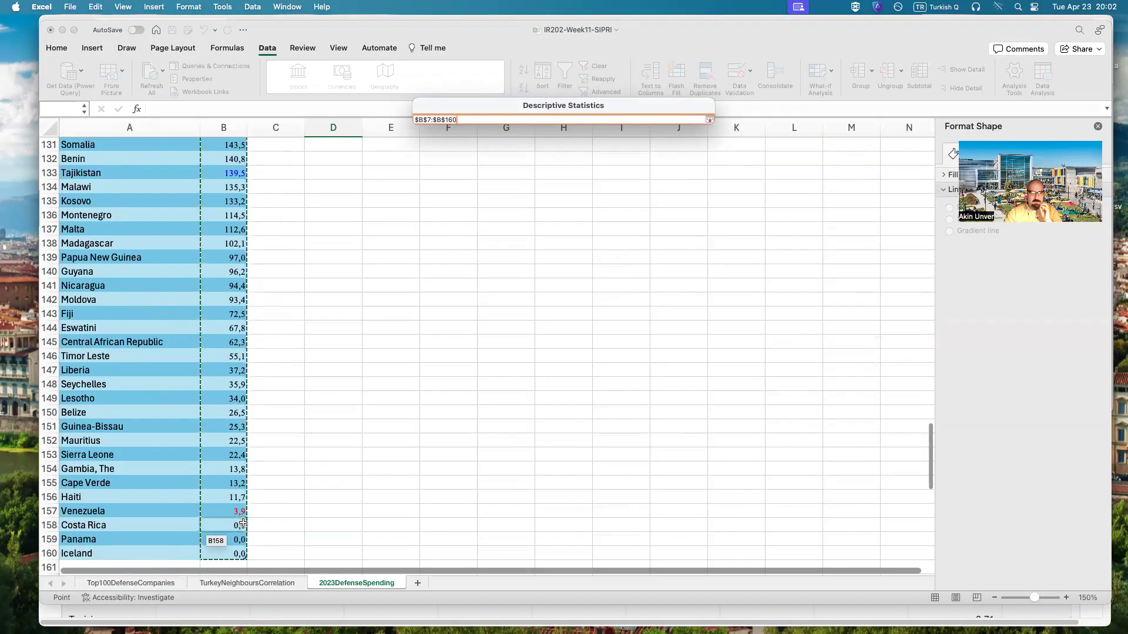
{"action": "scroll", "coordinate": [370, 455], "scroll_direction": "up", "scroll_amount": 20}
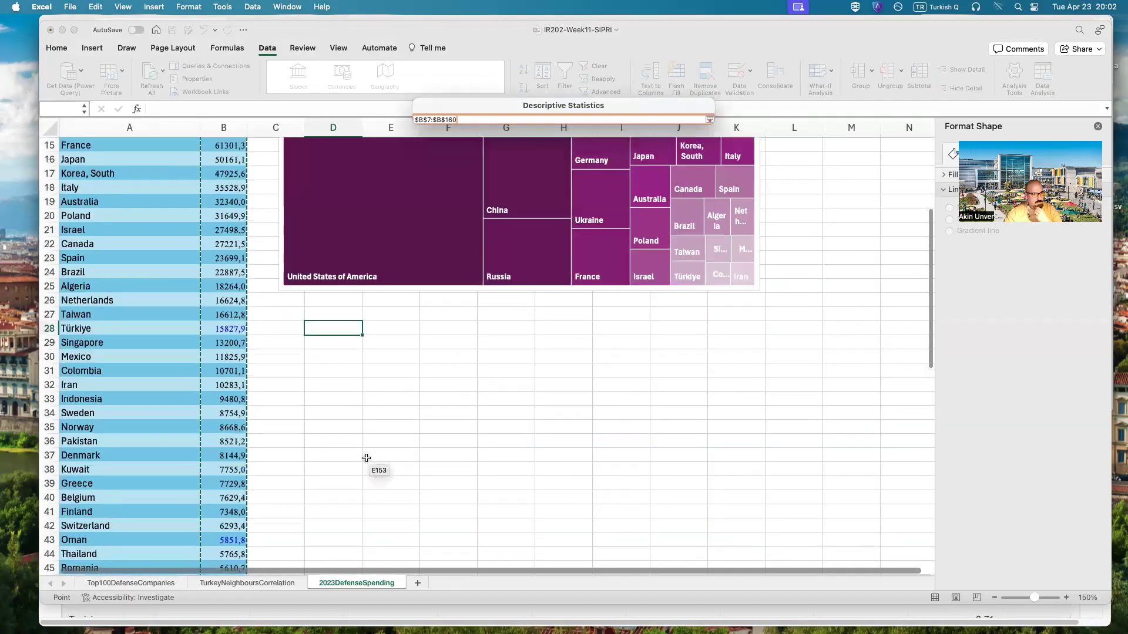
{"action": "scroll", "coordinate": [367, 457], "scroll_direction": "up", "scroll_amount": 5}
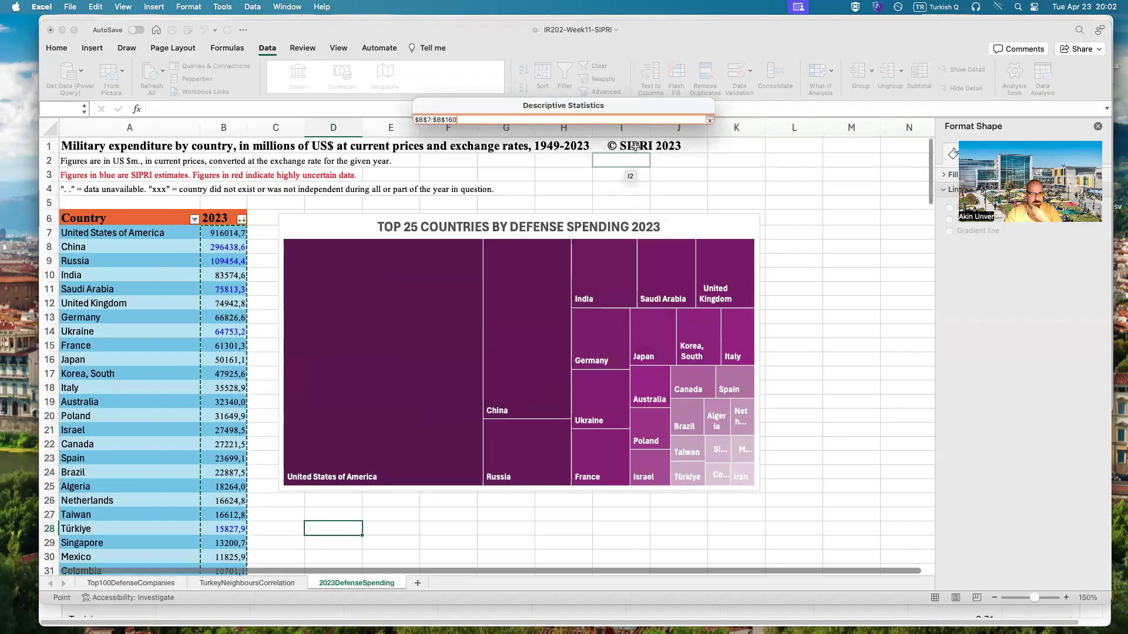
{"action": "left_click", "coordinate": [709, 119]}
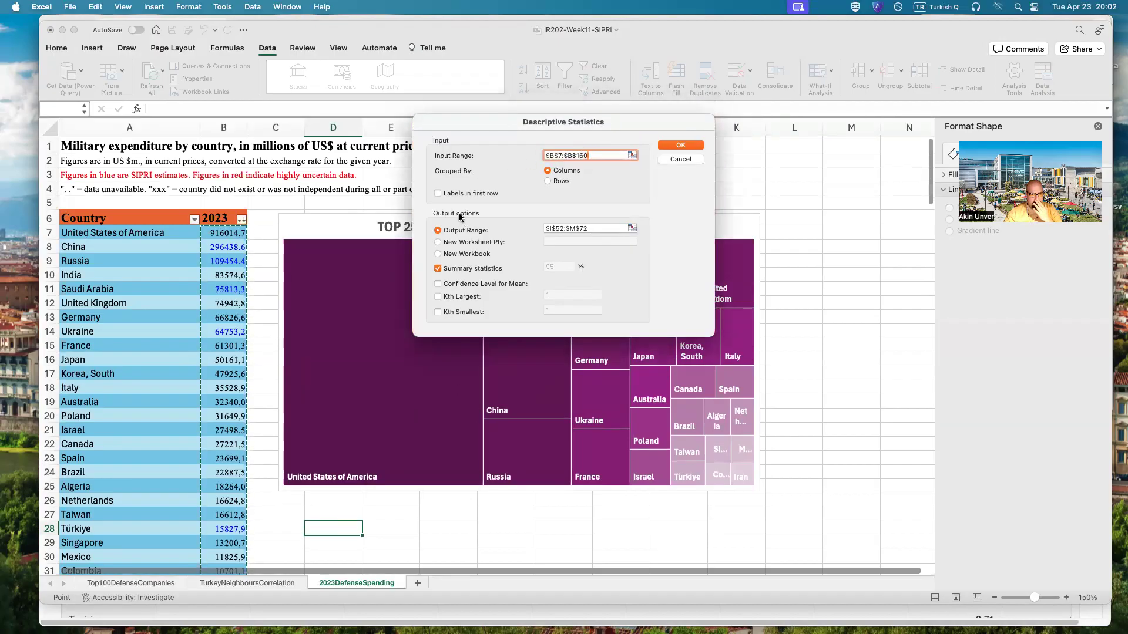
- Set the descriptive statistics output range to D28:H41 and generate the summary statistics below the treemap
{"action": "left_click", "coordinate": [632, 228]}
{"action": "scroll", "coordinate": [466, 278], "scroll_direction": "up", "scroll_amount": 10}
{"action": "left_click_drag", "start_coordinate": [327, 320], "coordinate": [588, 511]}
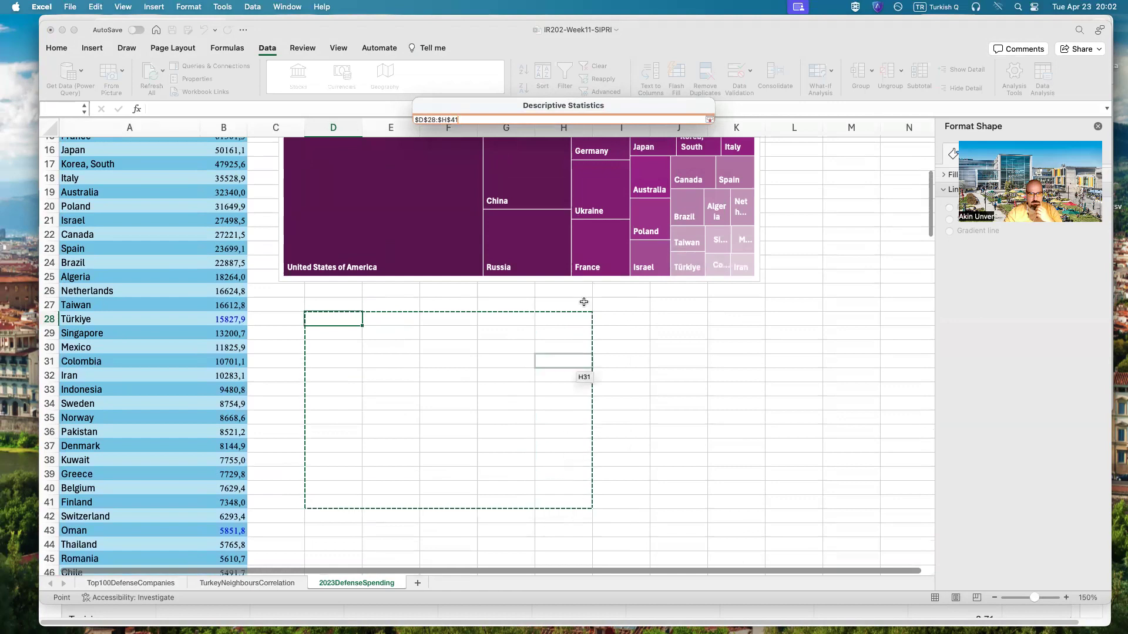
{"action": "left_click", "coordinate": [709, 120]}
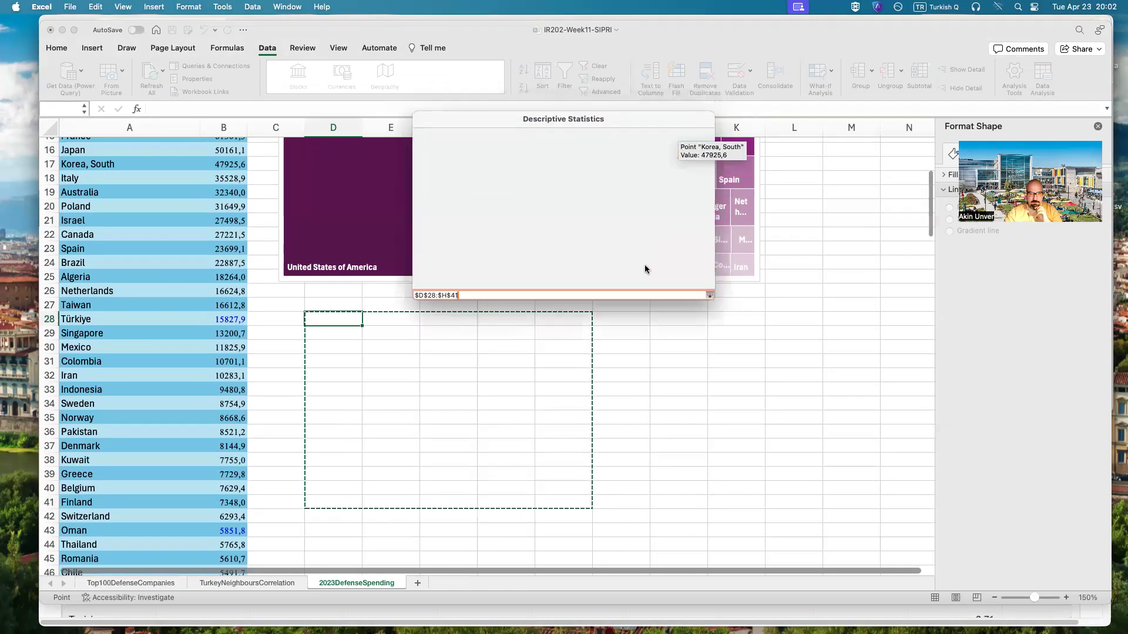
{"action": "left_click", "coordinate": [670, 146]}
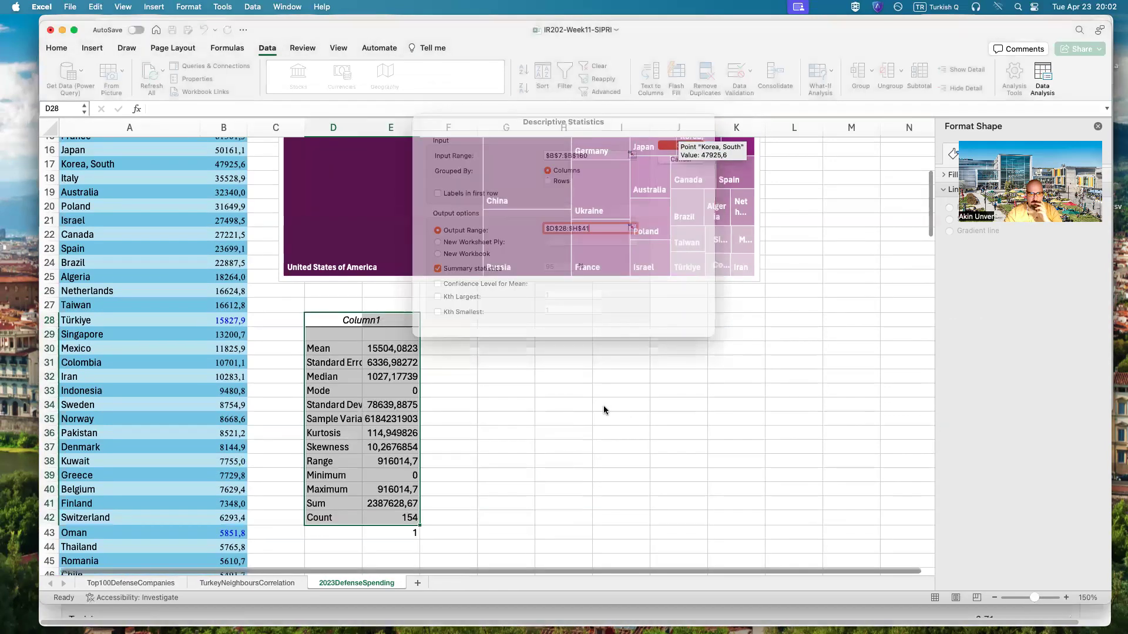
{"action": "left_click", "coordinate": [485, 390]}
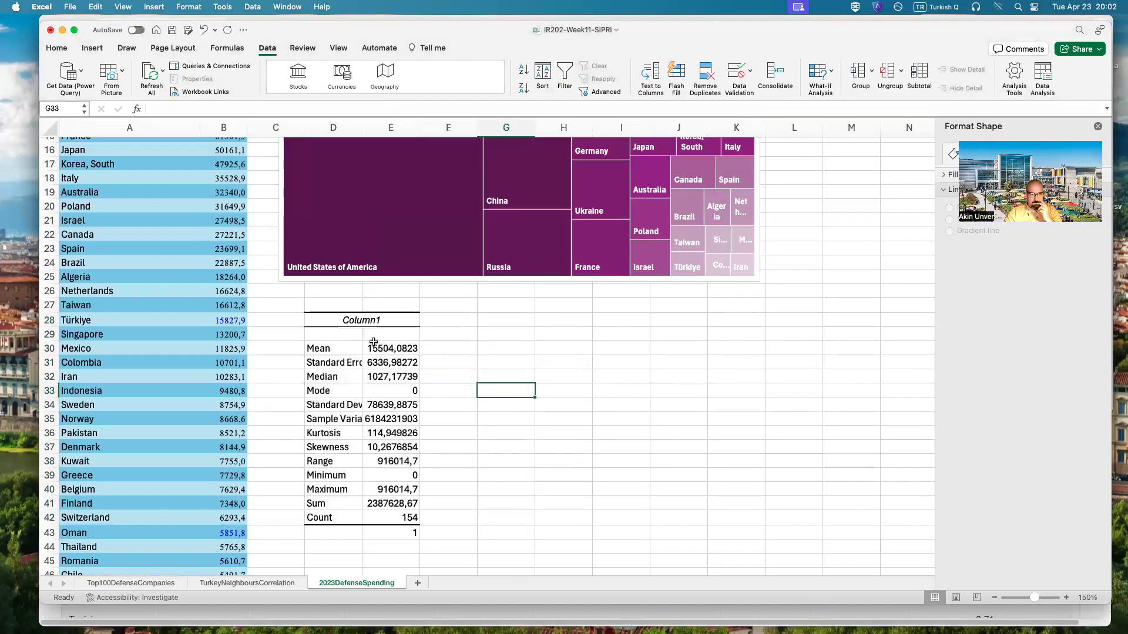
{"action": "scroll", "coordinate": [374, 342], "scroll_direction": "up", "scroll_amount": 5}
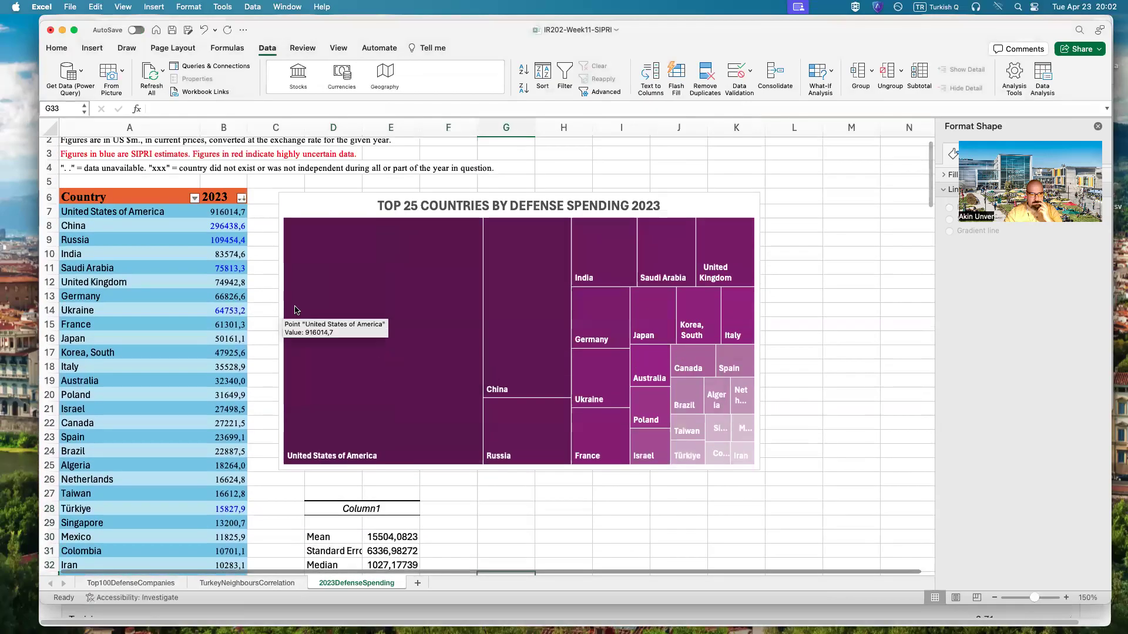
{"action": "scroll", "coordinate": [296, 310], "scroll_direction": "up", "scroll_amount": 1}
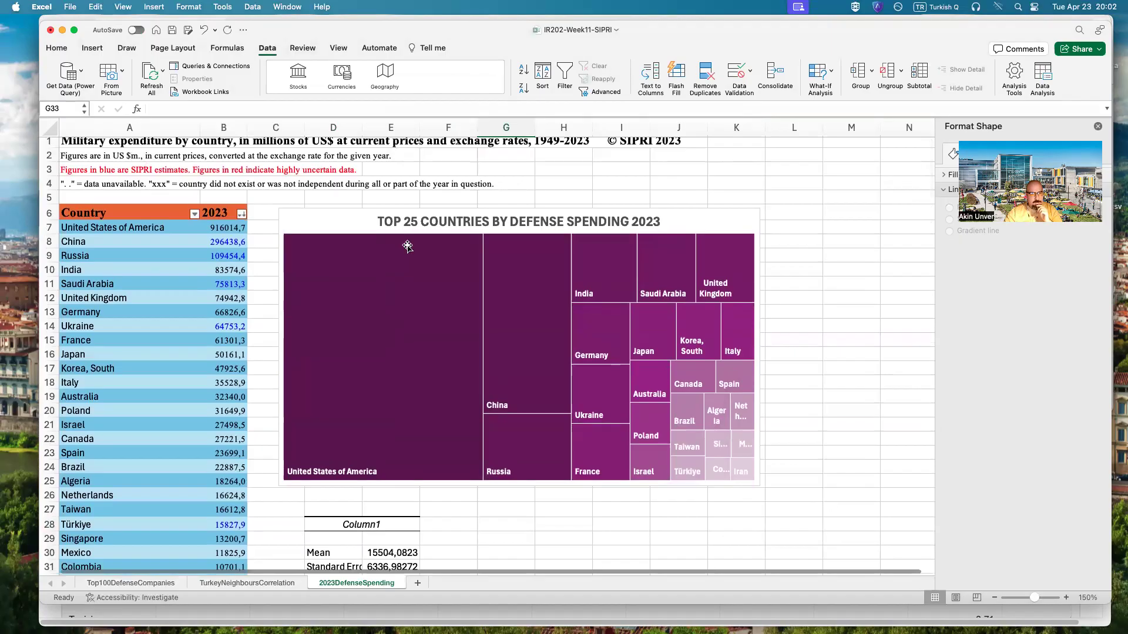
{"action": "scroll", "coordinate": [447, 483], "scroll_direction": "down", "scroll_amount": 4}
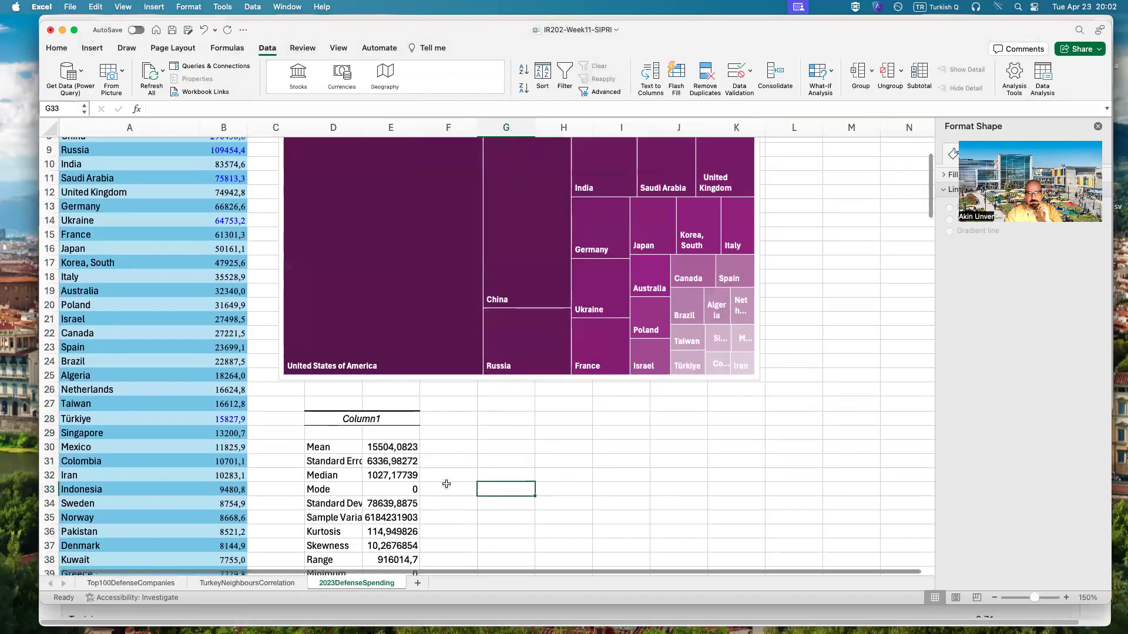
{"action": "left_click", "coordinate": [476, 448]}
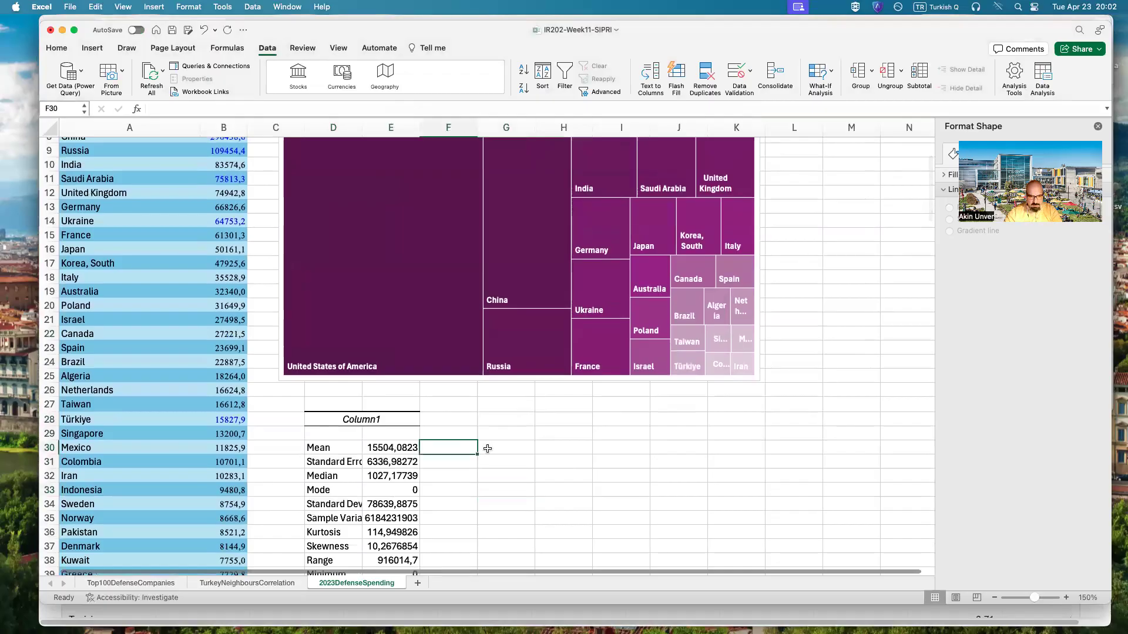
{"action": "type", "text": "11"}
{"action": "key", "text": "BackSpace"}
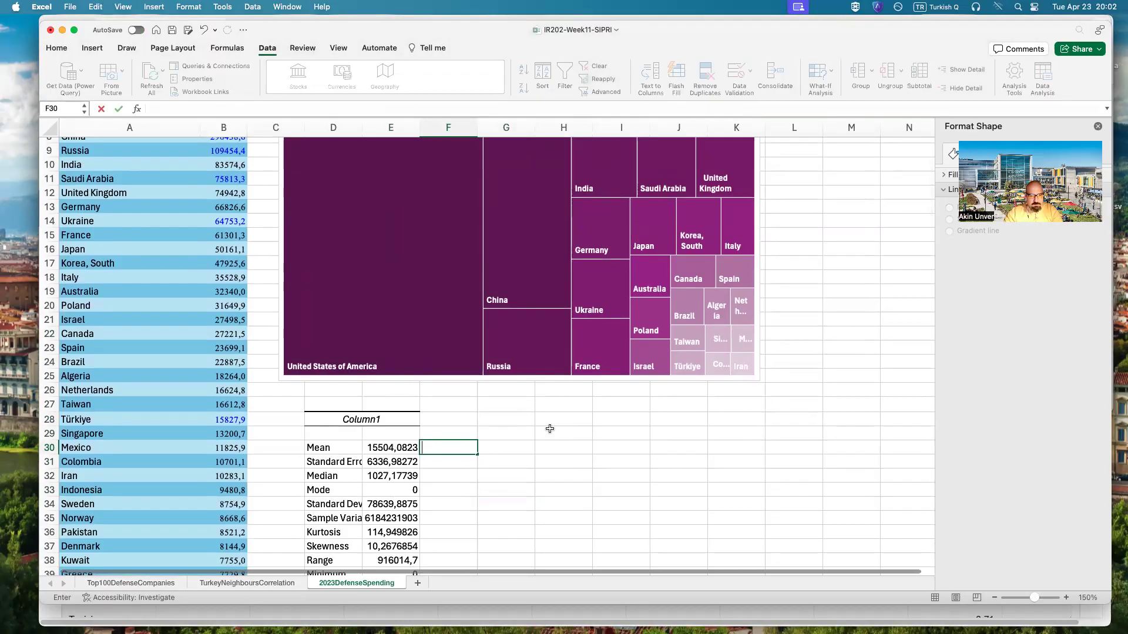
- Select the United States figure in B7, switch to Chrome and search the web for "us military spending 2023"
{"action": "scroll", "coordinate": [575, 396], "scroll_direction": "up", "scroll_amount": 3}
{"action": "left_click", "coordinate": [229, 231]}
{"action": "scroll", "coordinate": [276, 193], "scroll_direction": "up", "scroll_amount": 1}
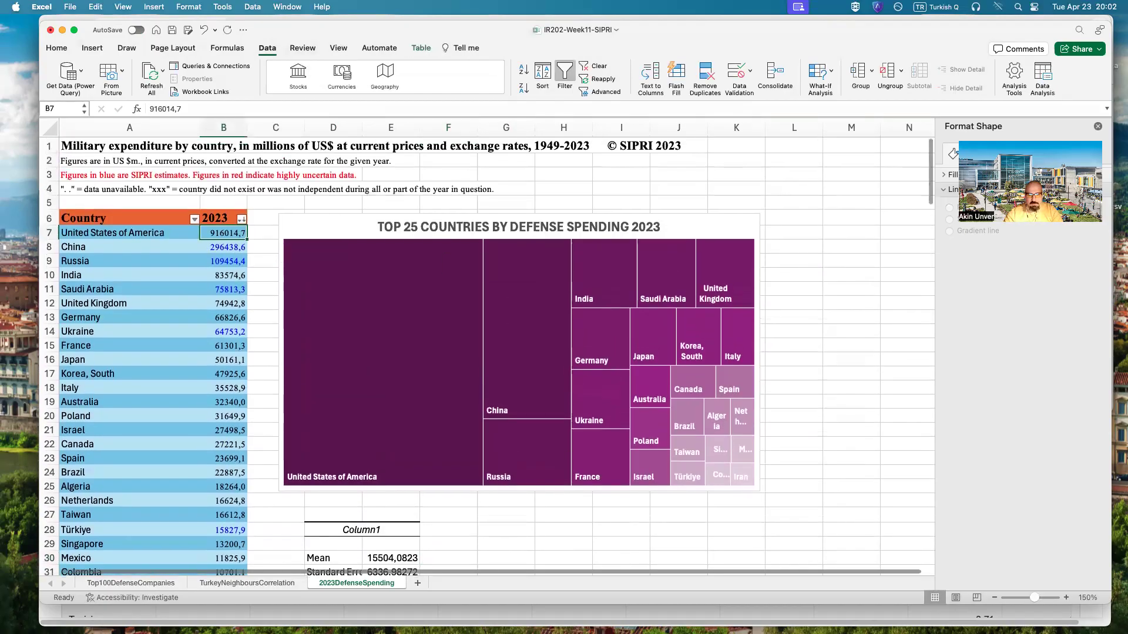
{"action": "left_click", "coordinate": [530, 614]}
{"action": "left_click", "coordinate": [306, 26]}
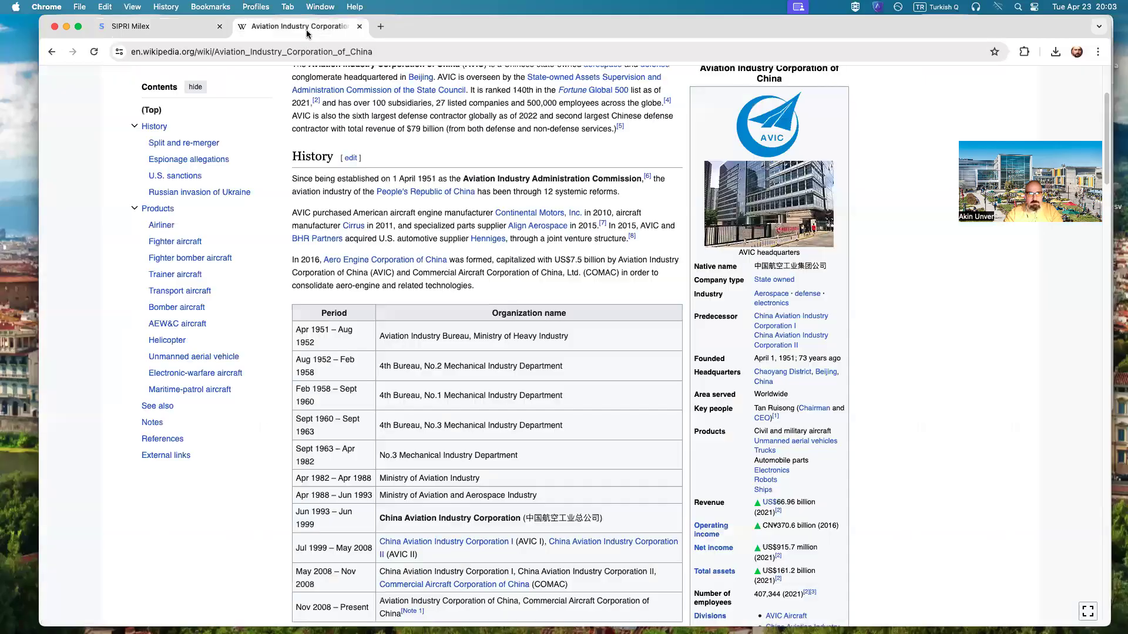
{"action": "left_click", "coordinate": [299, 46]}
{"action": "type", "text": "us militar"}
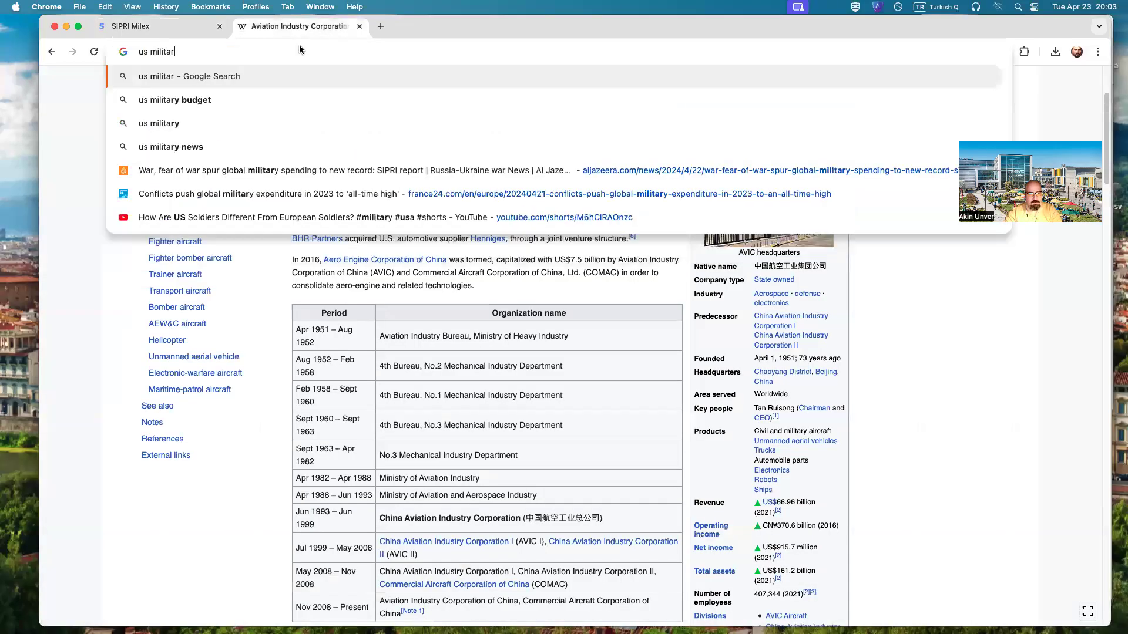
{"action": "type", "text": "y spending 2023"}
{"action": "key", "text": "Return"}
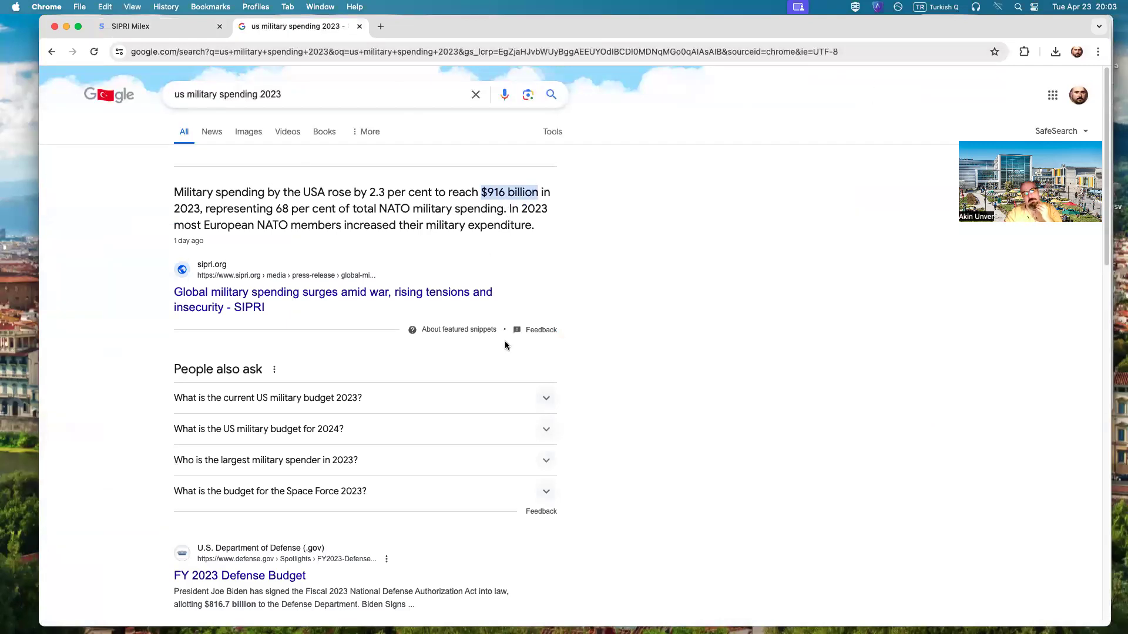
- Switch back to Excel and annotate the mean in F30: "The arithmetic average of defense spending for 2023 was around 15.5 bn USD"
{"action": "mouse_move", "coordinate": [599, 617]}
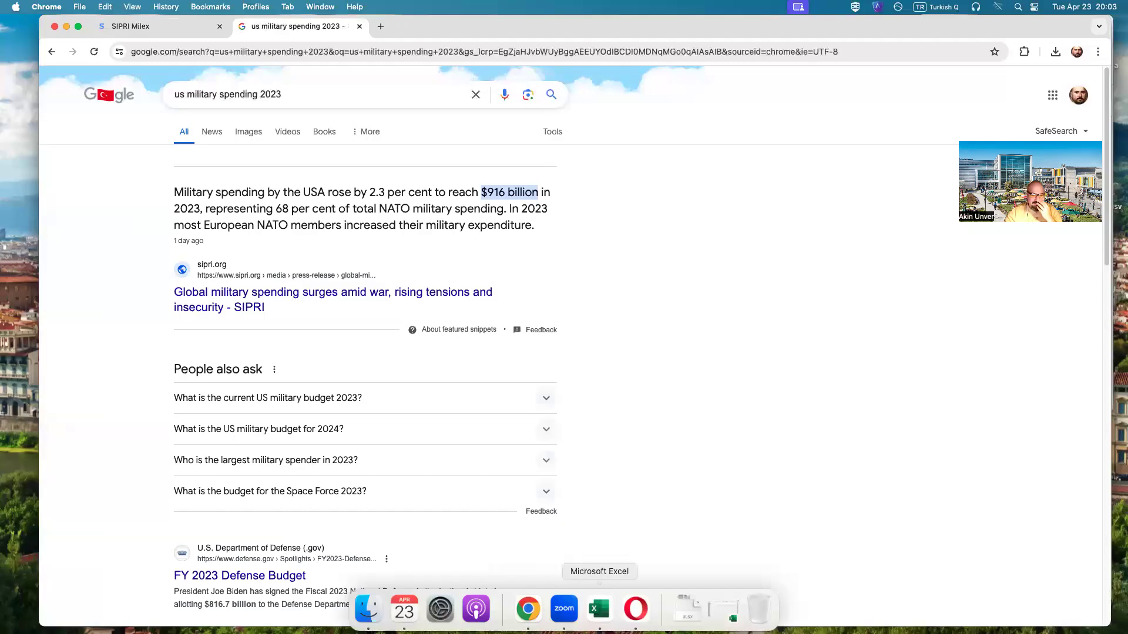
{"action": "left_click", "coordinate": [598, 609]}
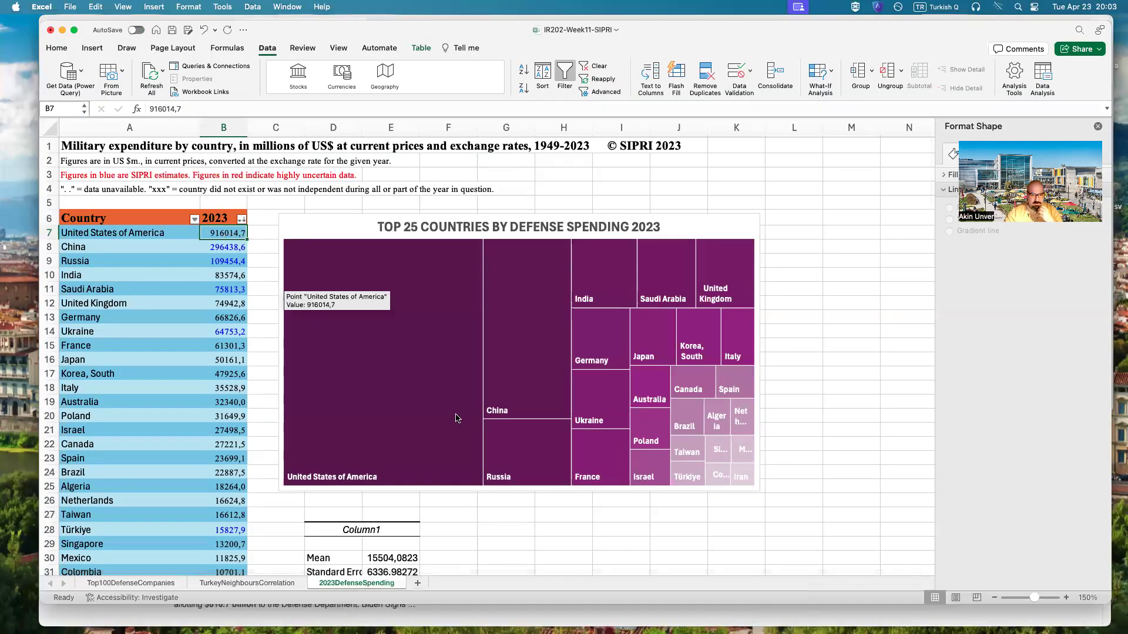
{"action": "scroll", "coordinate": [422, 544], "scroll_direction": "down", "scroll_amount": 1}
{"action": "left_click", "coordinate": [461, 549]}
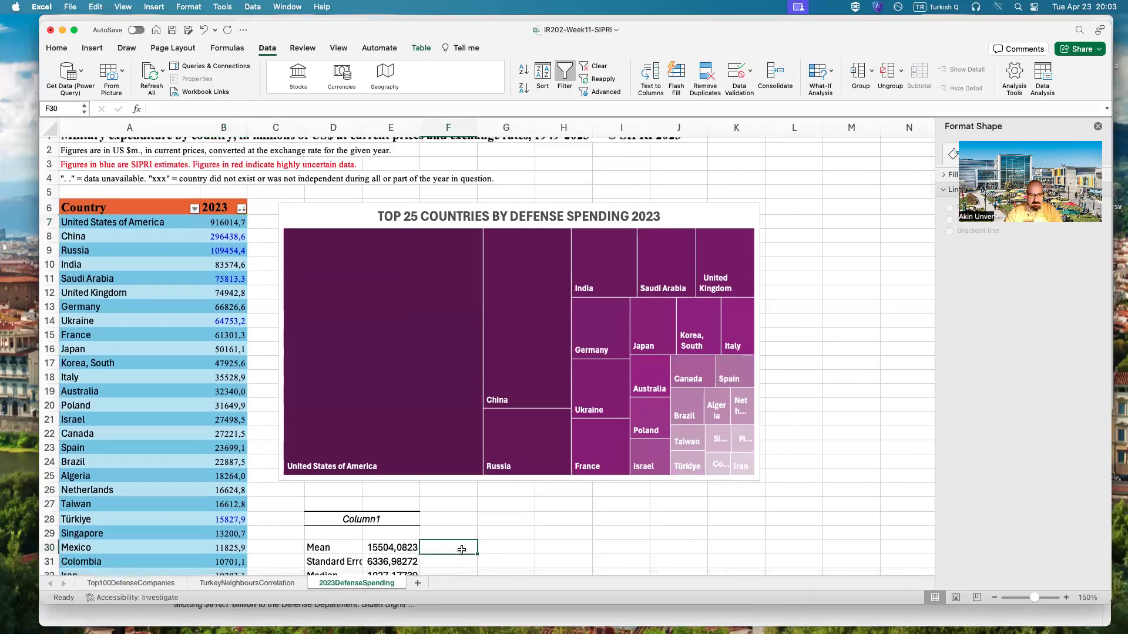
{"action": "type", "text": "The s"}
{"action": "type", "text": "ritc"}
{"action": "type", "text": "hme"}
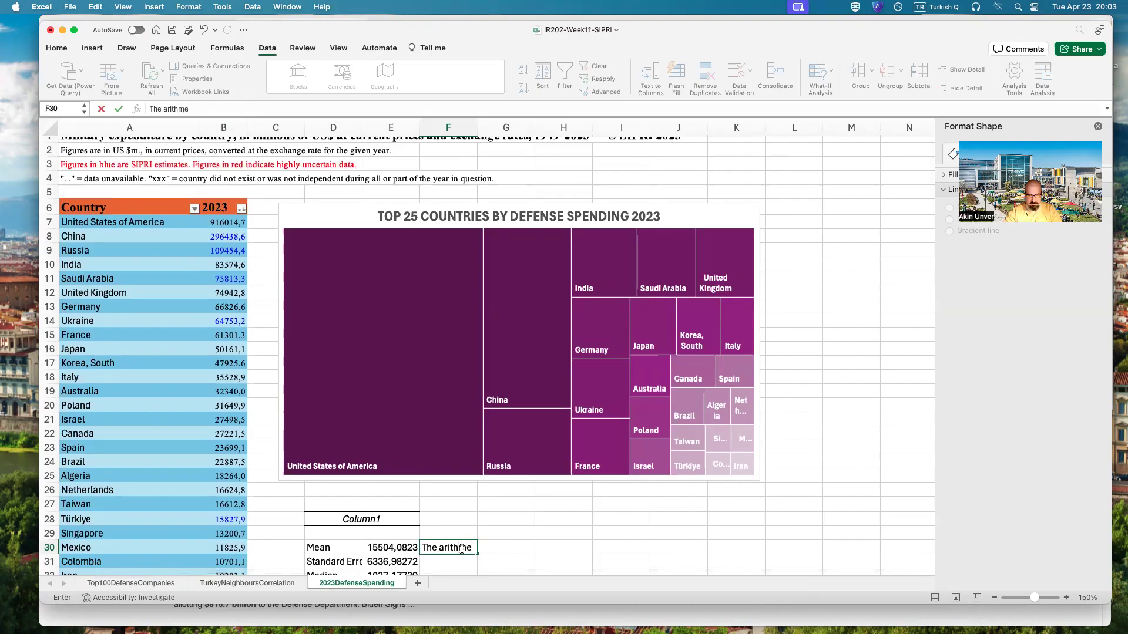
{"action": "type", "text": "tic m"}
{"action": "key", "text": "BackSpace"}
{"action": "type", "text": "abv"}
{"action": "type", "text": "erage of "}
{"action": "type", "text": "defense"}
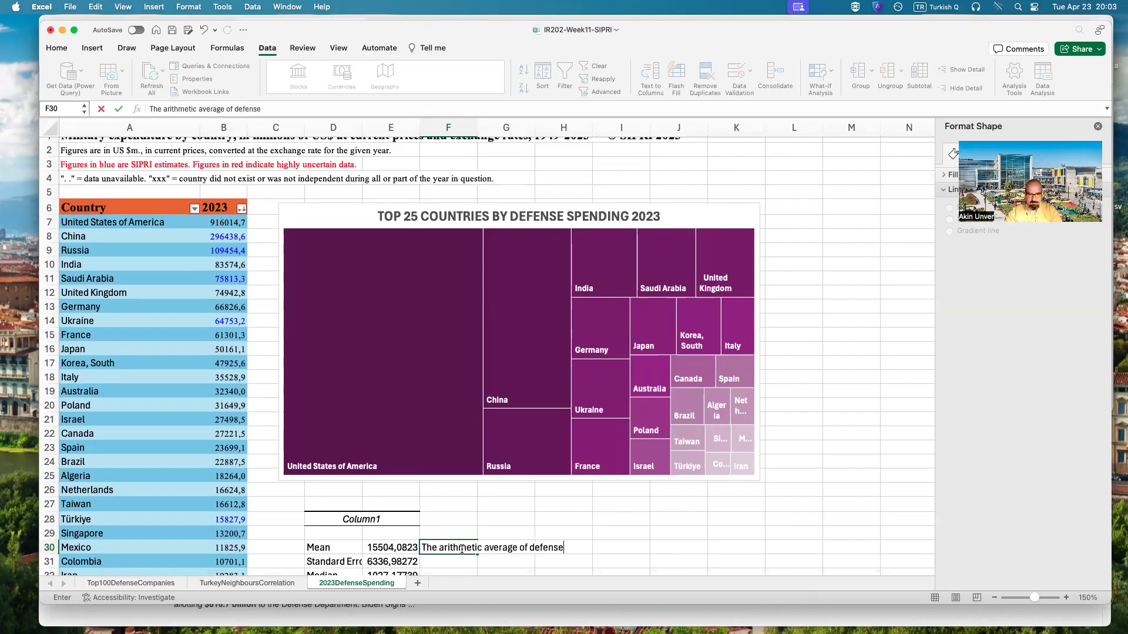
{"action": "type", "text": " spending for 2023 "}
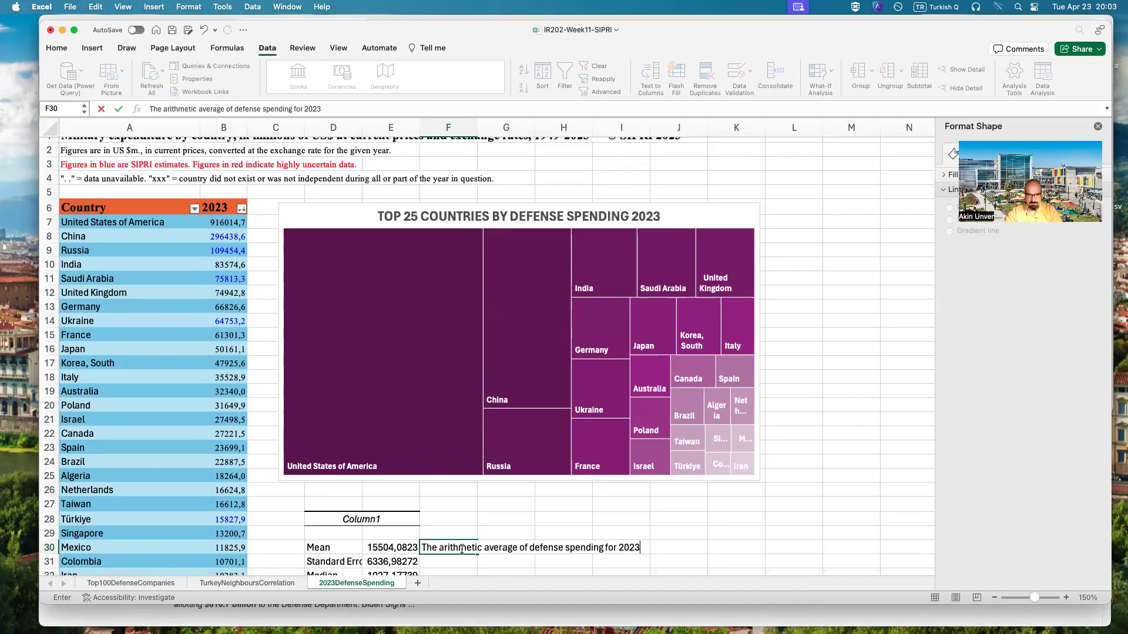
{"action": "type", "text": "was around 15.5 bn USD"}
{"action": "left_click", "coordinate": [563, 532]}
- Annotate the standard error in F31: "How likely it is that the sample mean varies from the true population mean - so it varies by around 6.3bn USD"
{"action": "scroll", "coordinate": [643, 511], "scroll_direction": "down", "scroll_amount": 3}
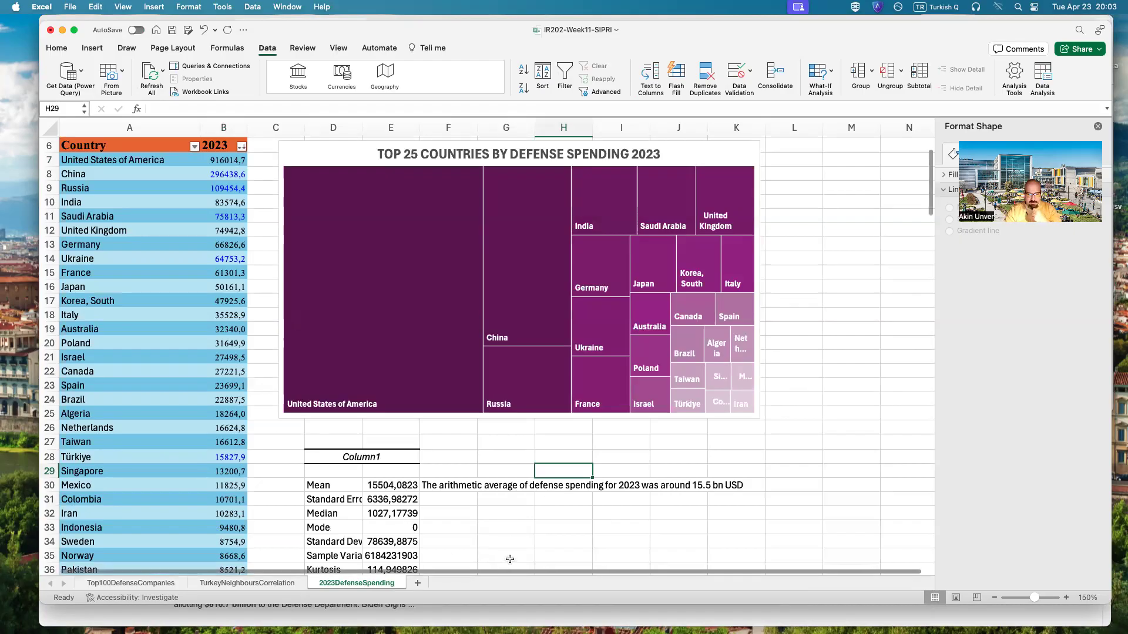
{"action": "left_click", "coordinate": [453, 499]}
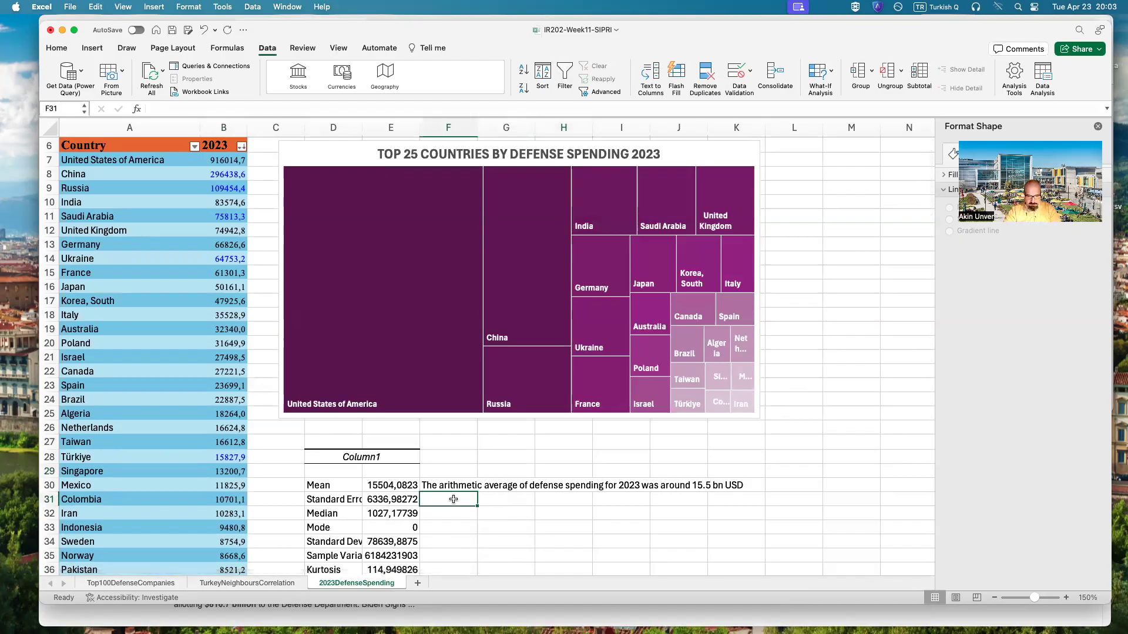
{"action": "type", "text": "How likely it is that the sa"}
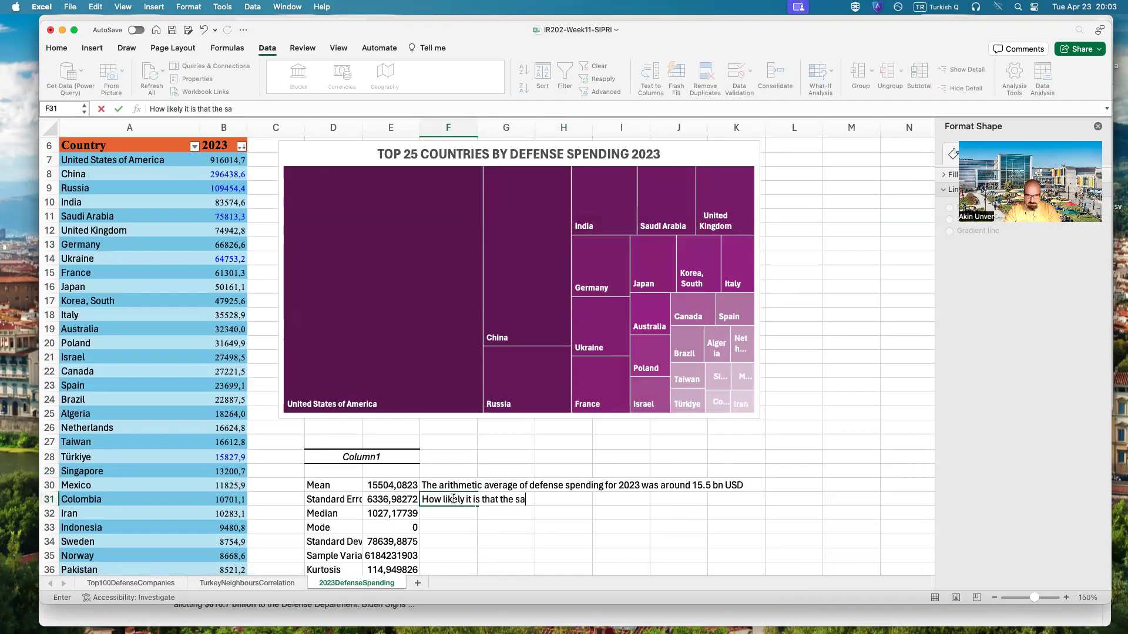
{"action": "type", "text": "mple mean varies from the tru"}
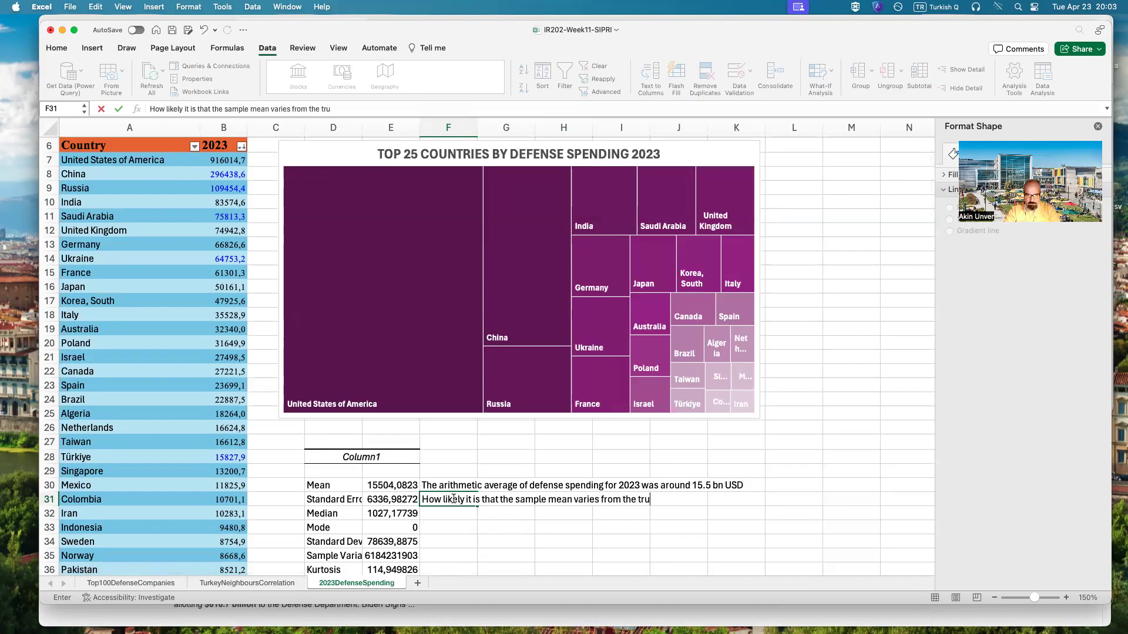
{"action": "type", "text": "e population mea"}
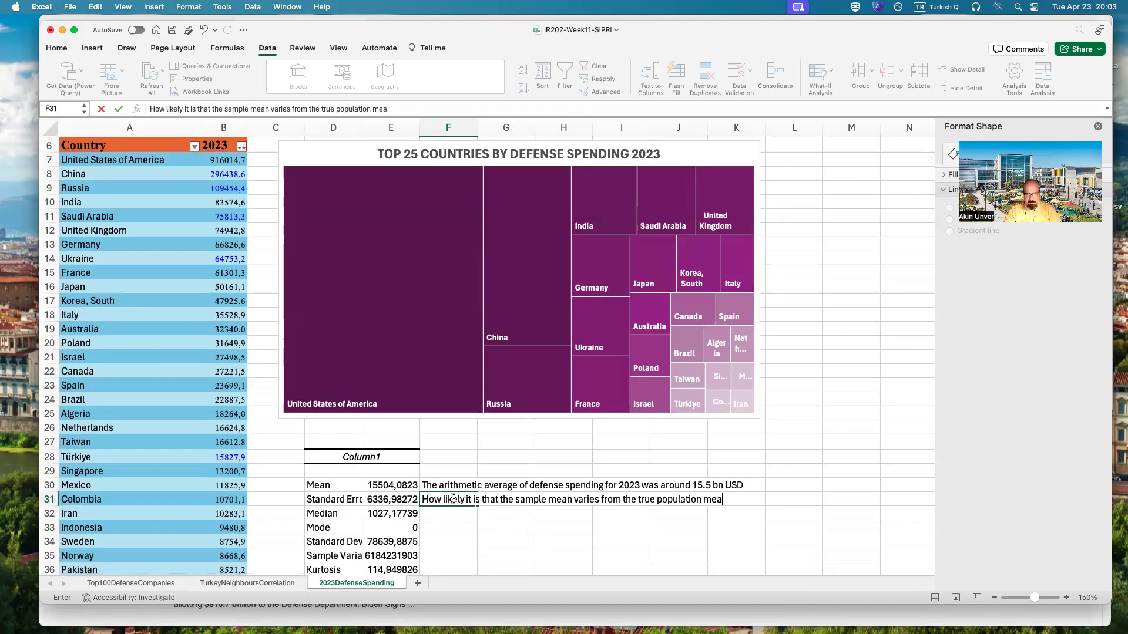
{"action": "type", "text": "n - so it war"}
{"action": "key", "text": "BackSpace"}
{"action": "type", "text": "varies "}
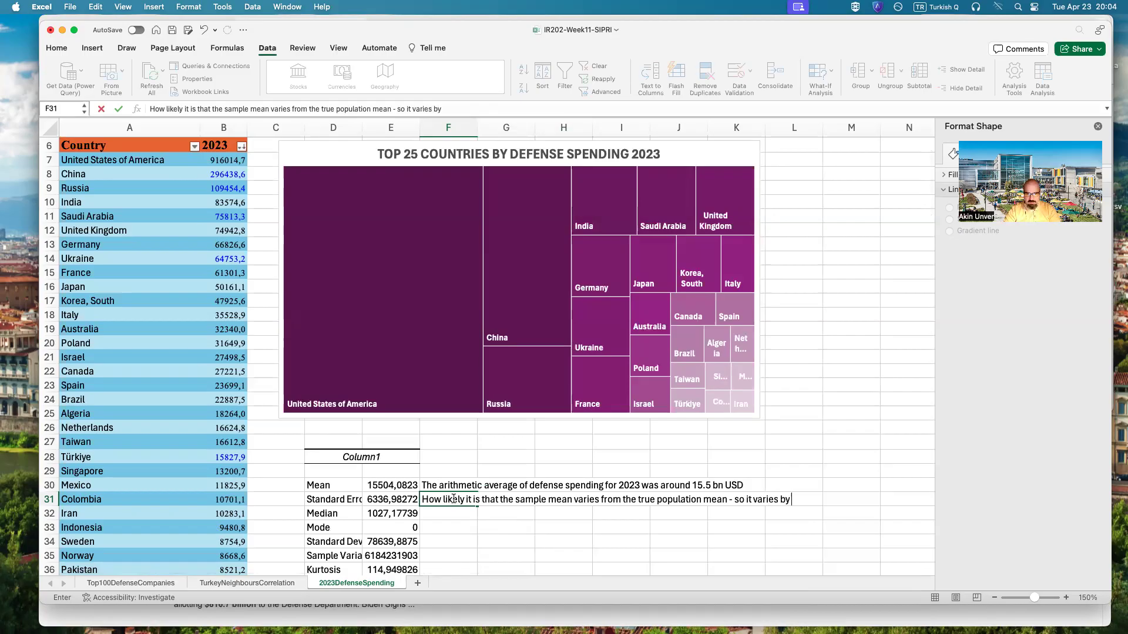
{"action": "type", "text": "by around 6.3bn USD"}
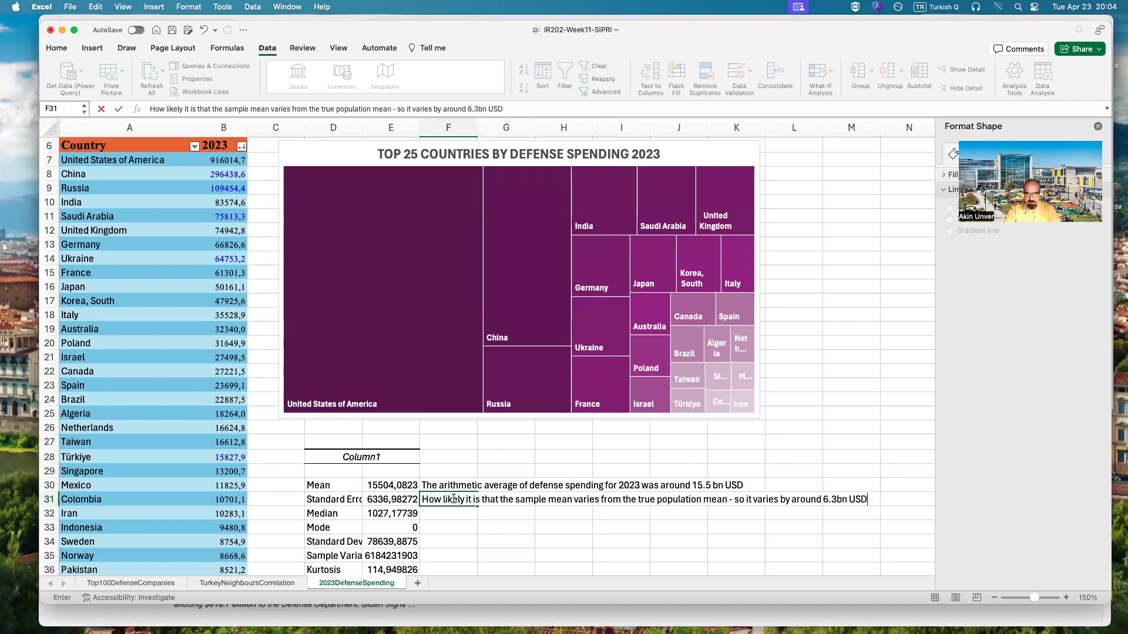
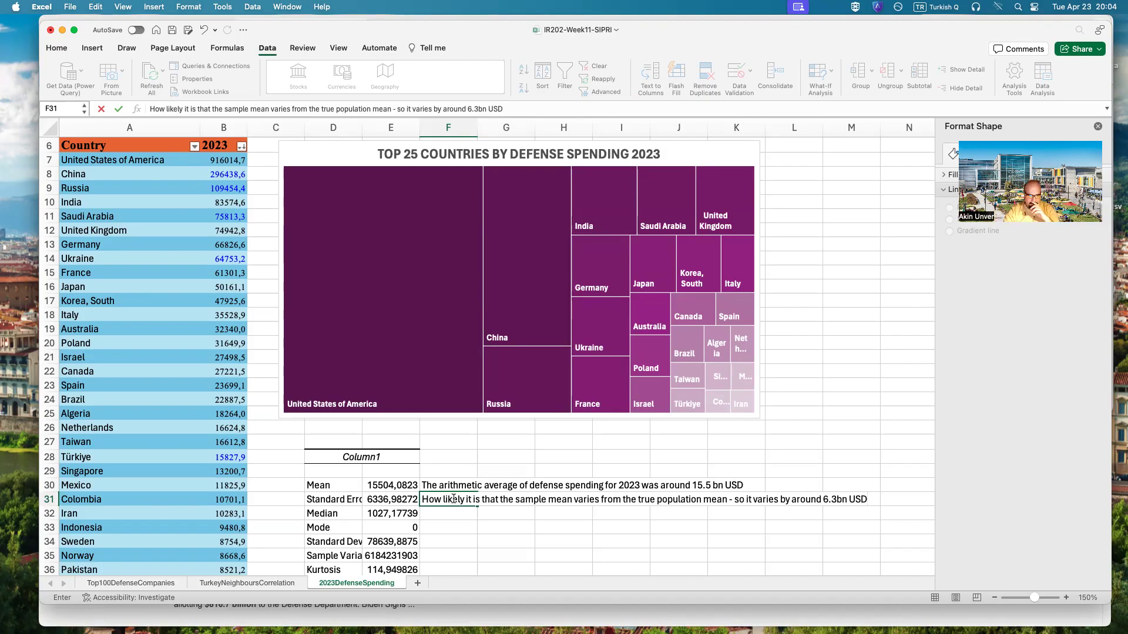
- Annotate the median in F32 as the actual middle value of the data, much lower than the mean because the US pulls the mean to higher numbers
{"action": "scroll", "coordinate": [437, 514], "scroll_direction": "down", "scroll_amount": 1}
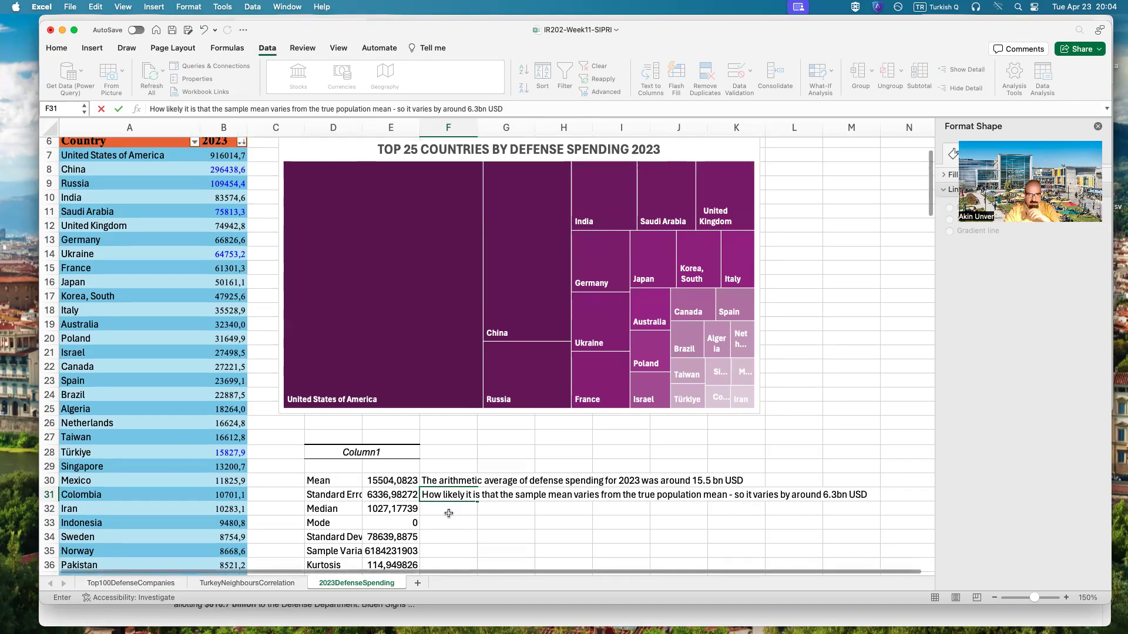
{"action": "left_click", "coordinate": [449, 514]}
{"action": "type", "text": "Is the act"}
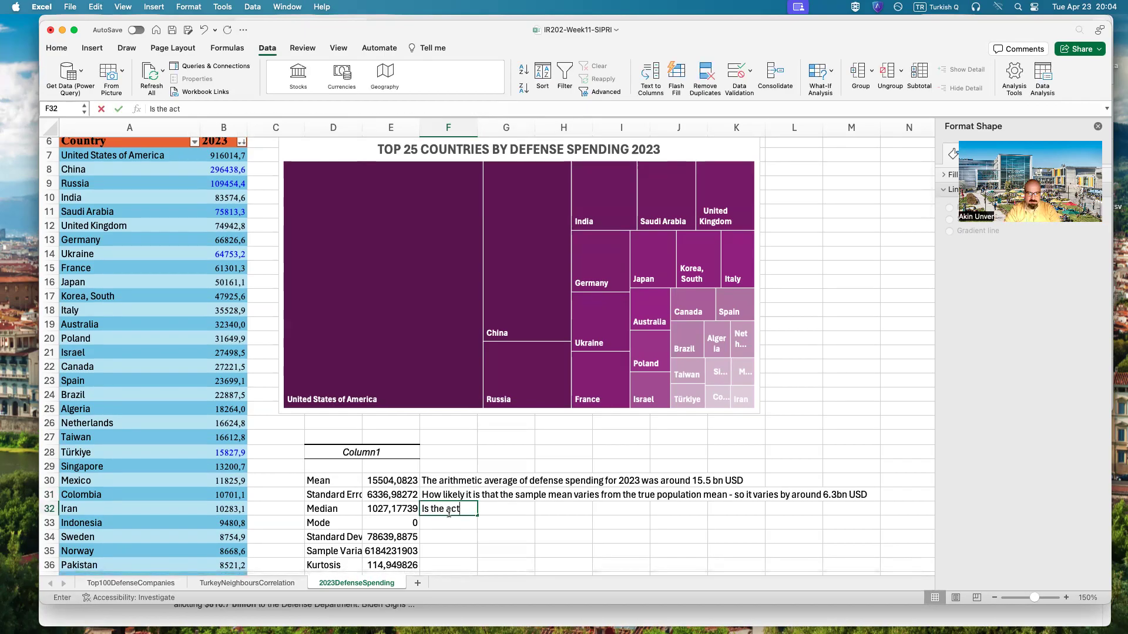
{"action": "type", "text": "ual middle va"}
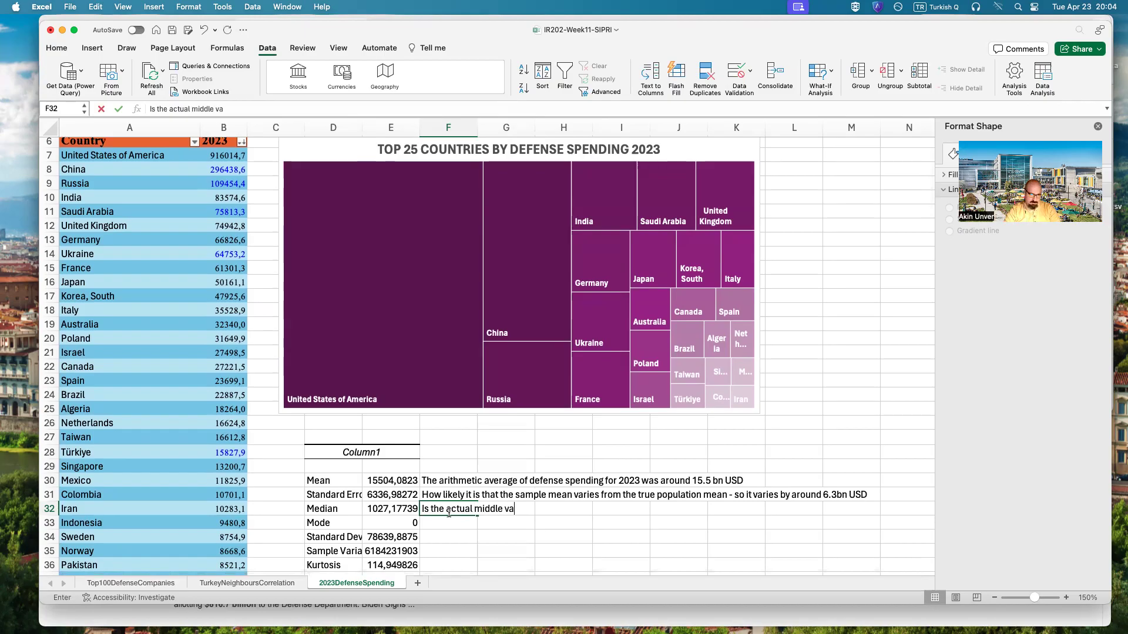
{"action": "type", "text": "lue of the data"}
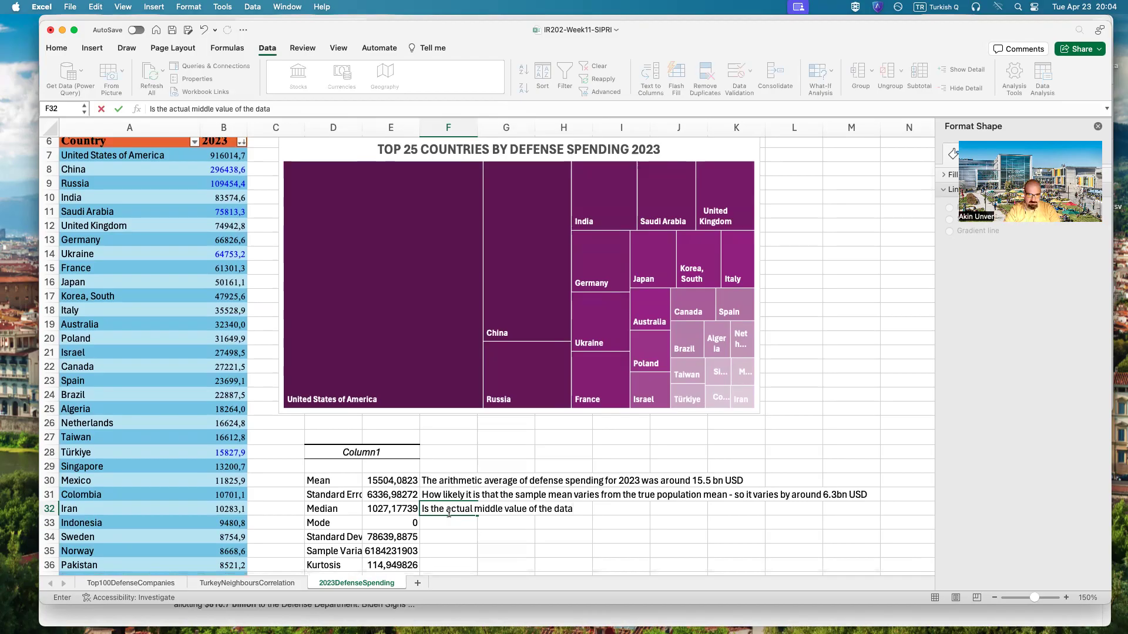
{"action": "type", "text": " - but it is "}
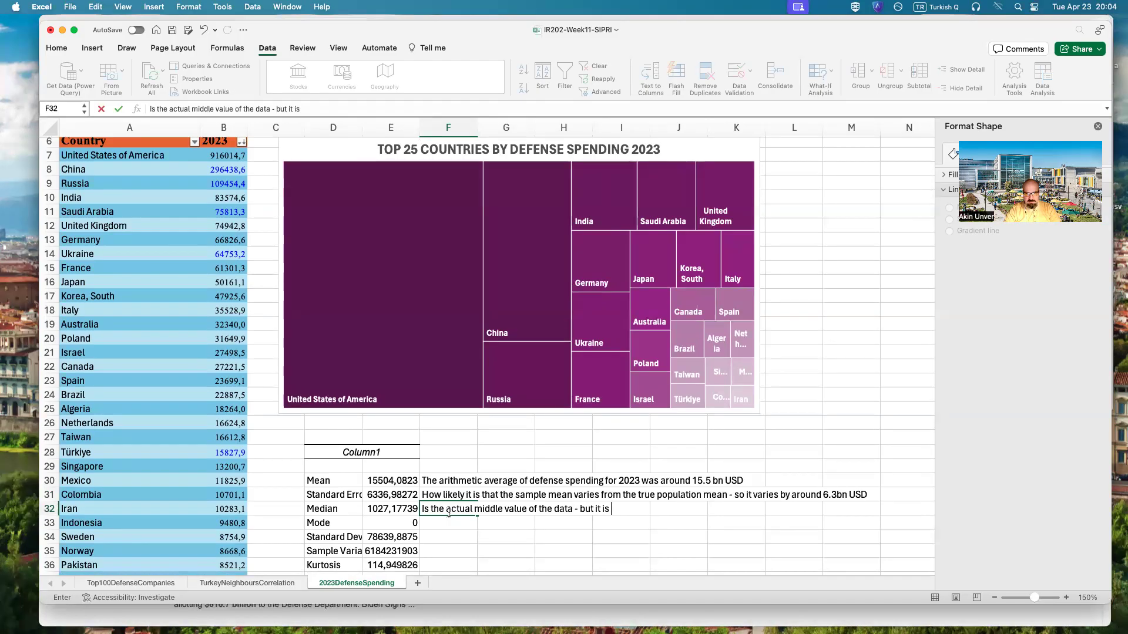
{"action": "type", "text": "much lower tha"}
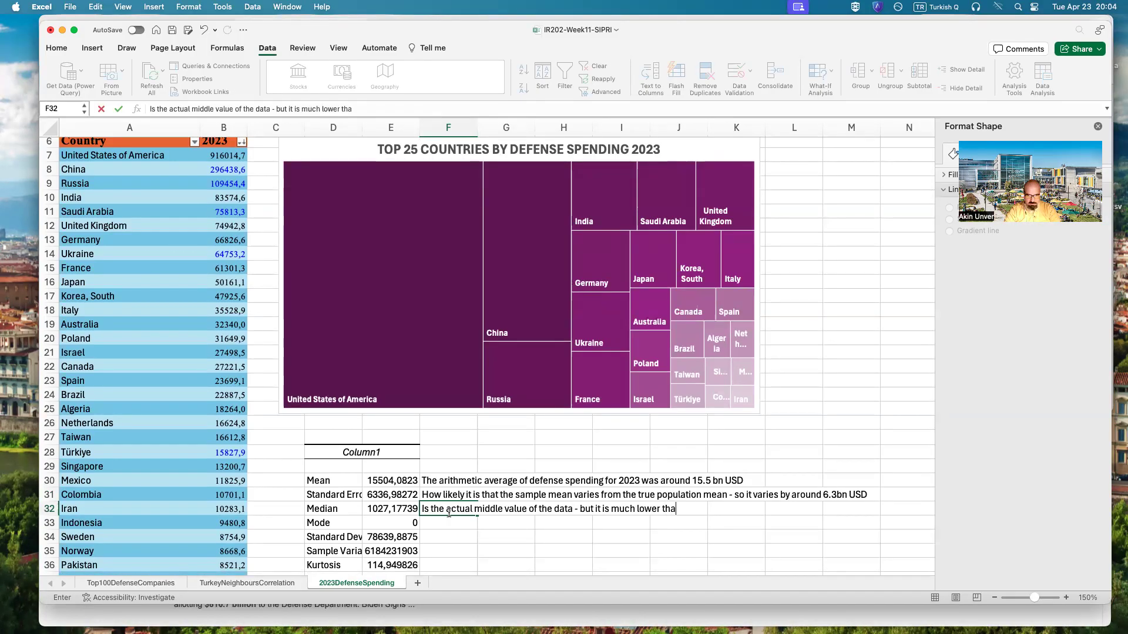
{"action": "type", "text": "n the mean"}
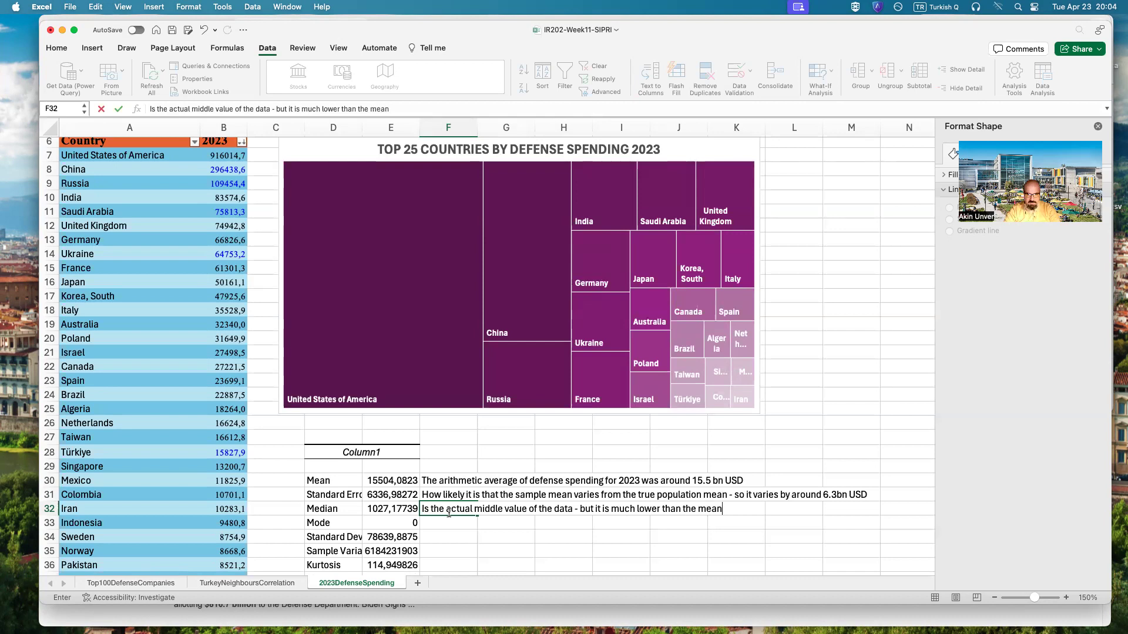
{"action": "type", "text": " because the US"}
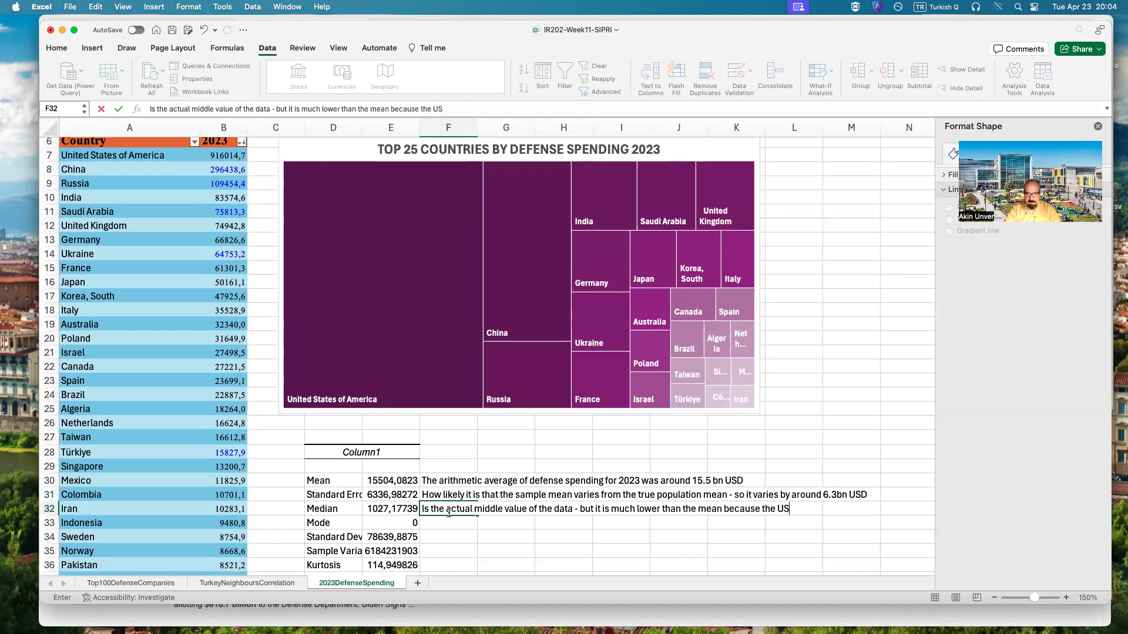
{"action": "type", "text": " is pulling the mean to higher numbers"}
{"action": "key", "text": "Return"}
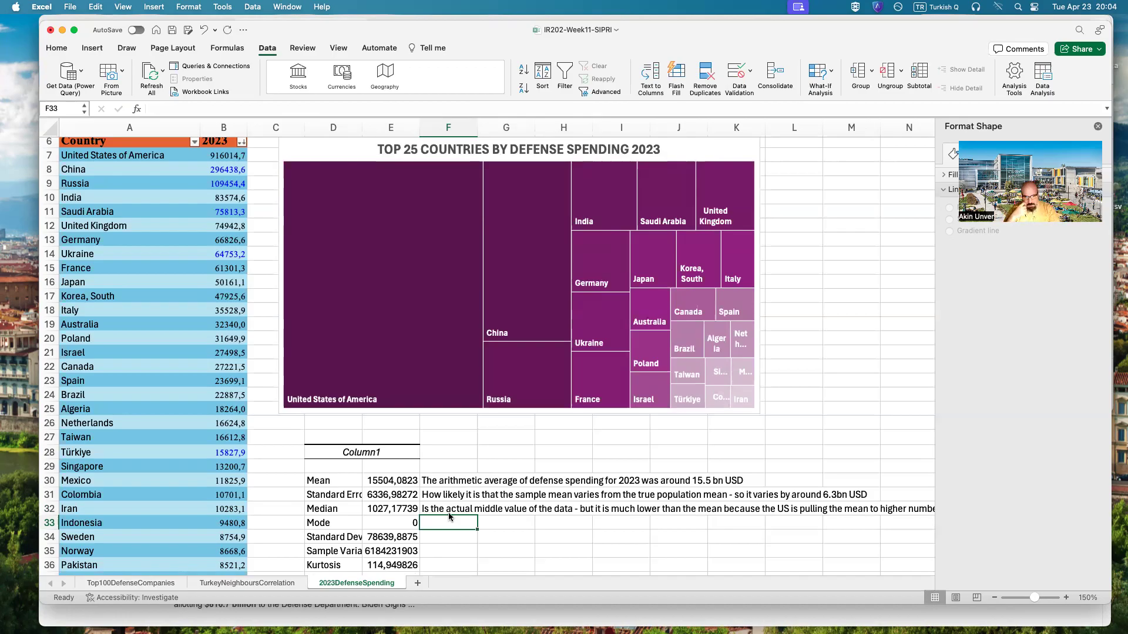
- Annotate the mode in F33: "The most frequently occurring number"
{"action": "type", "text": "The most crequently occu"}
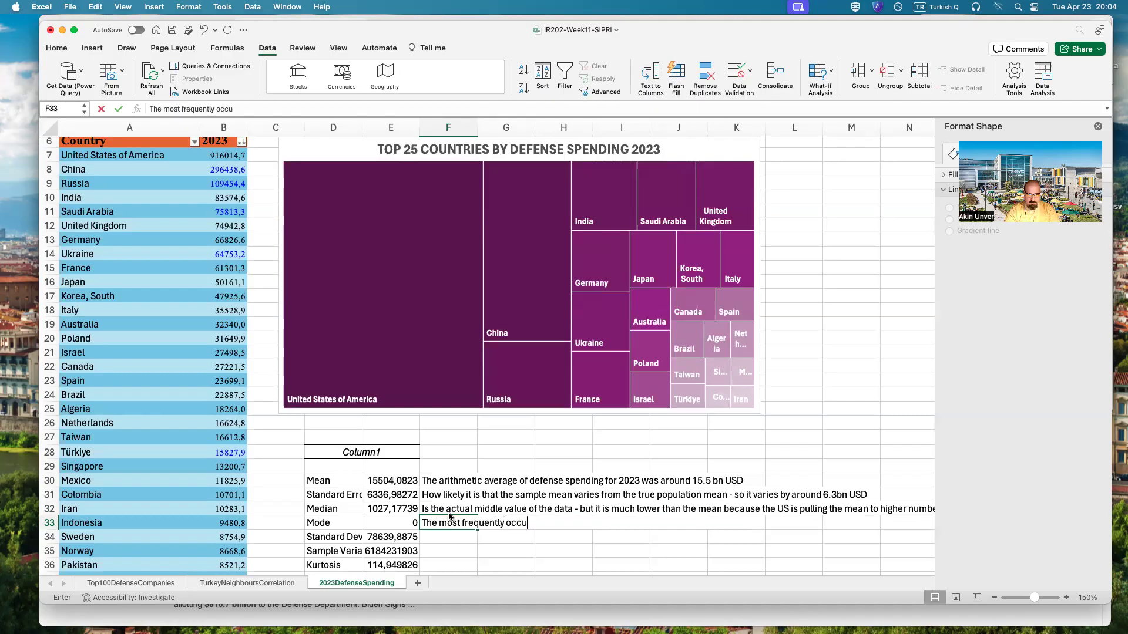
{"action": "type", "text": "rring number"}
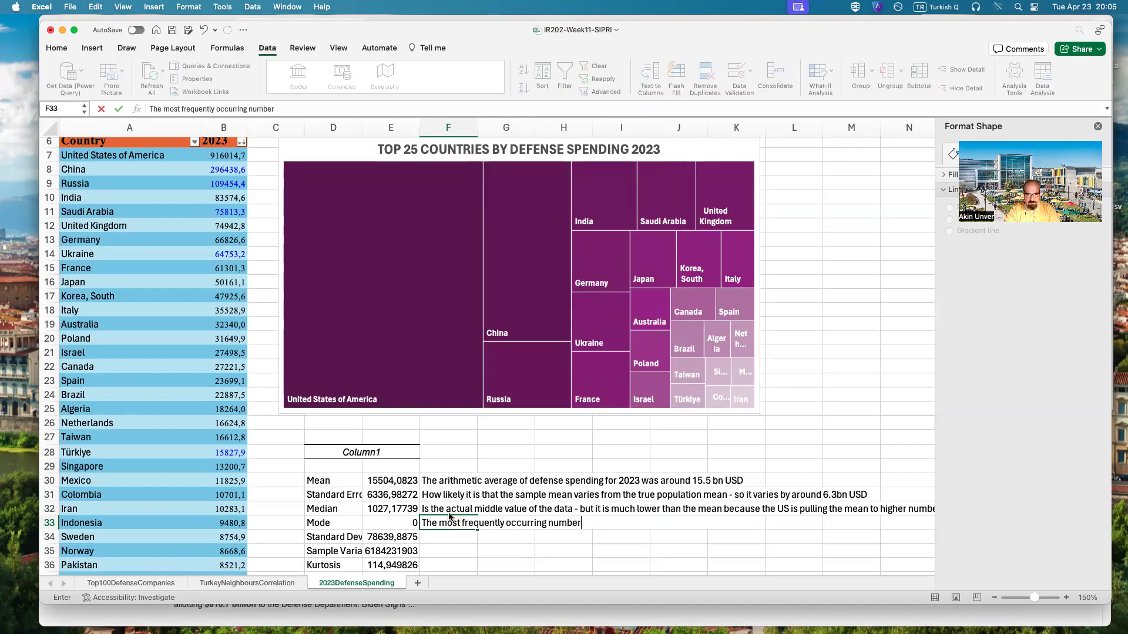
{"action": "key", "text": "Return"}
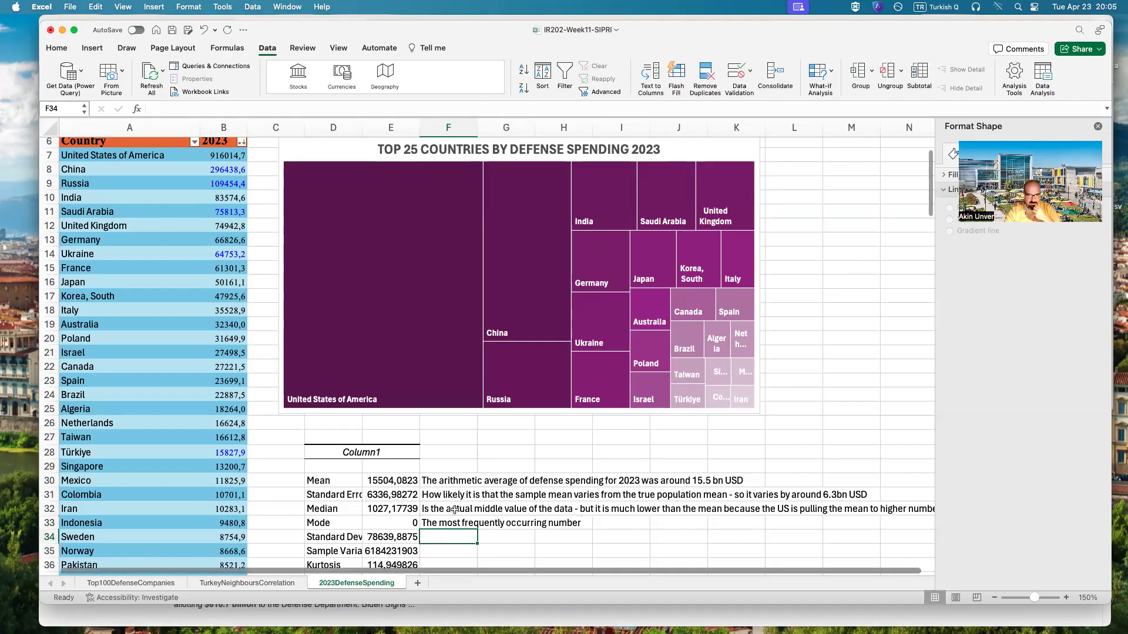
- Annotate the standard deviation in F34: "Is the dispersion of values - a high standard deviation is nearly 78.6bnUSD - the values are widely distributed"
{"action": "scroll", "coordinate": [412, 537], "scroll_direction": "down", "scroll_amount": 1}
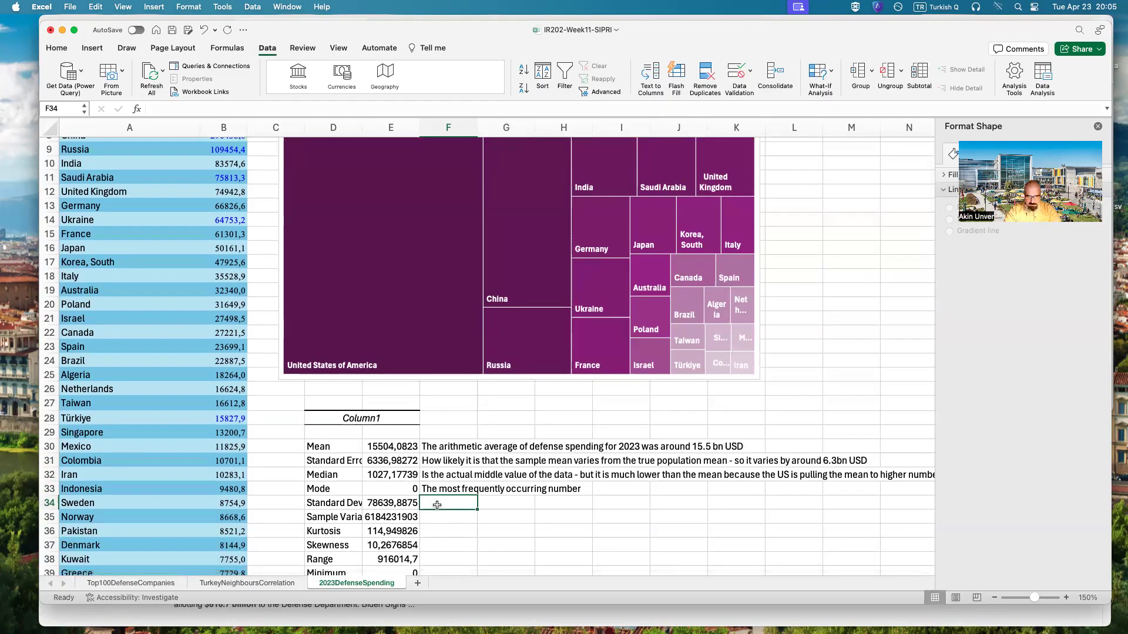
{"action": "type", "text": "Is the "}
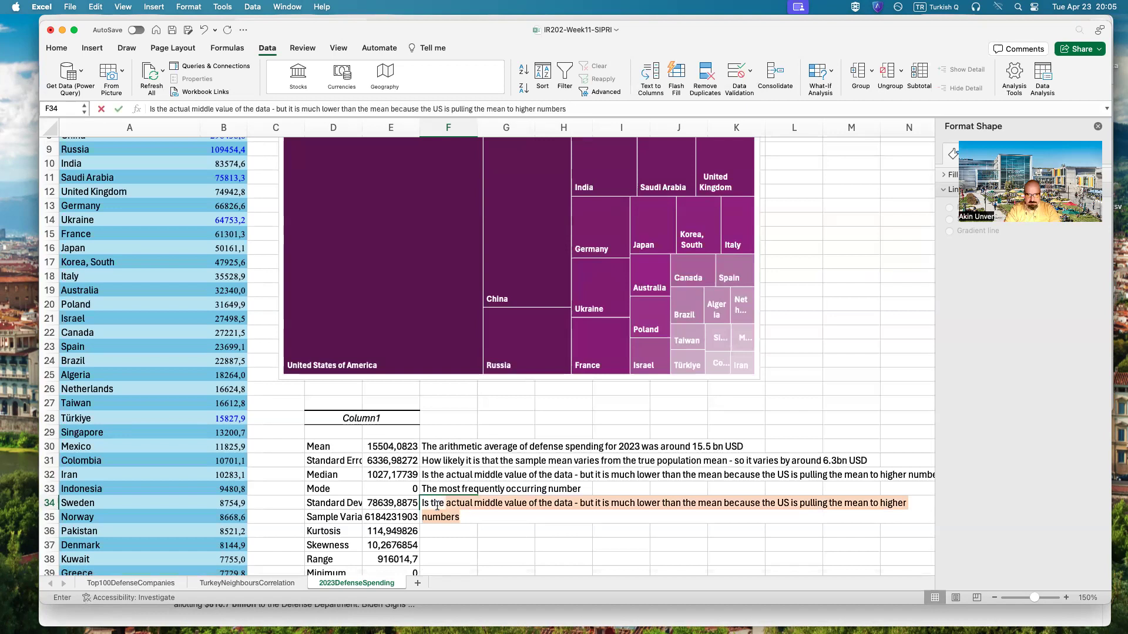
{"action": "type", "text": "dispersion of values"}
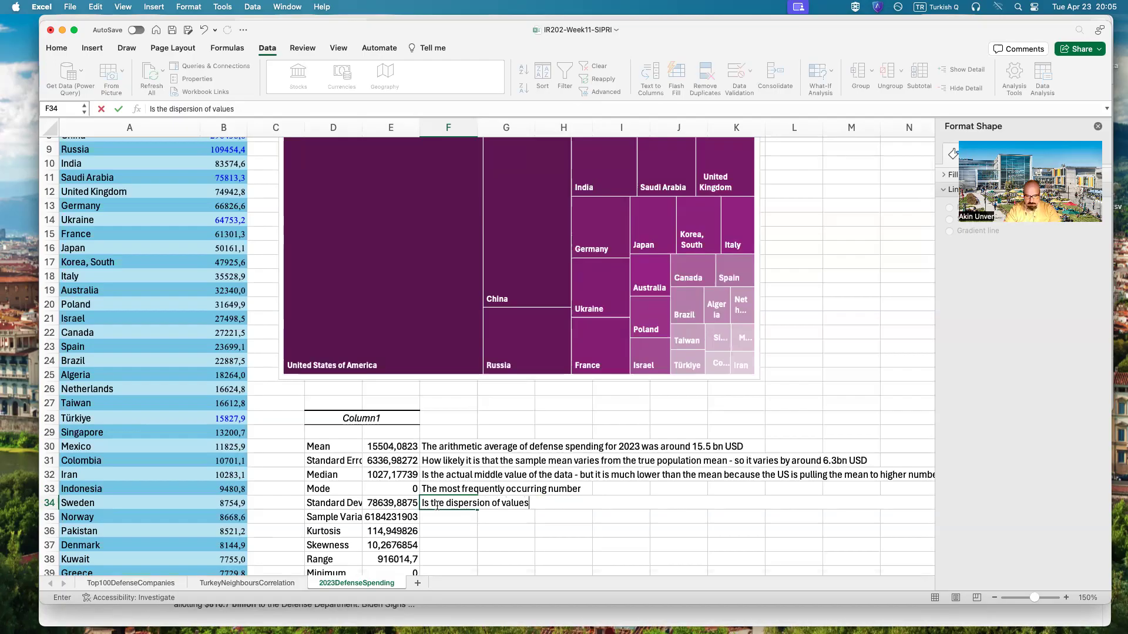
{"action": "type", "text": " - a high standard deviation"}
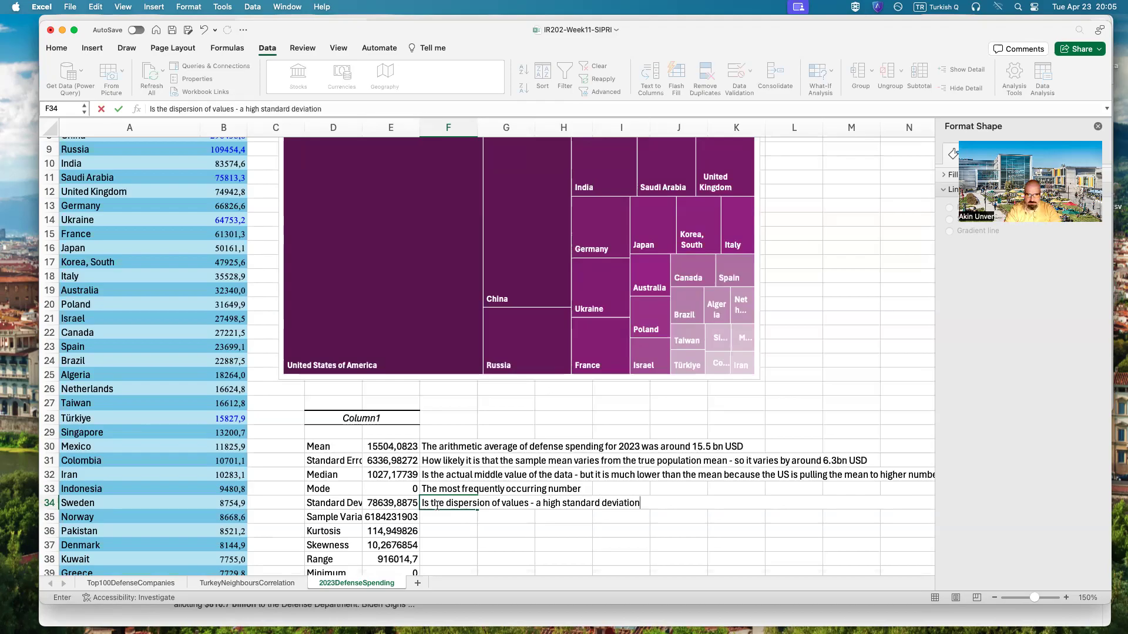
{"action": "type", "text": " is nearly "}
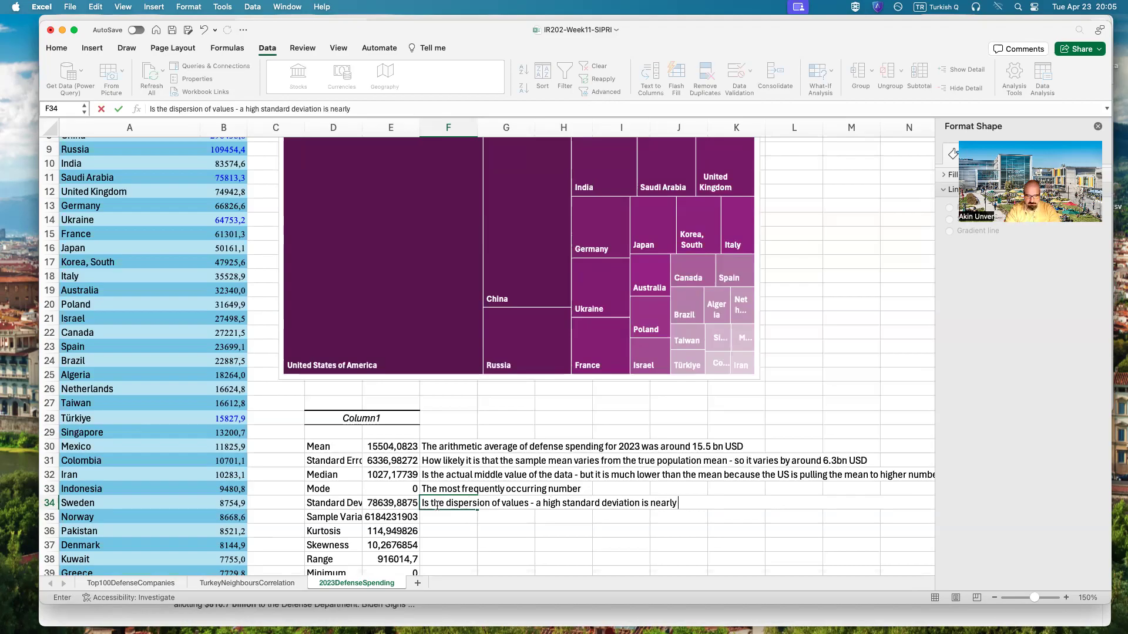
{"action": "type", "text": "78.6bnUSD"}
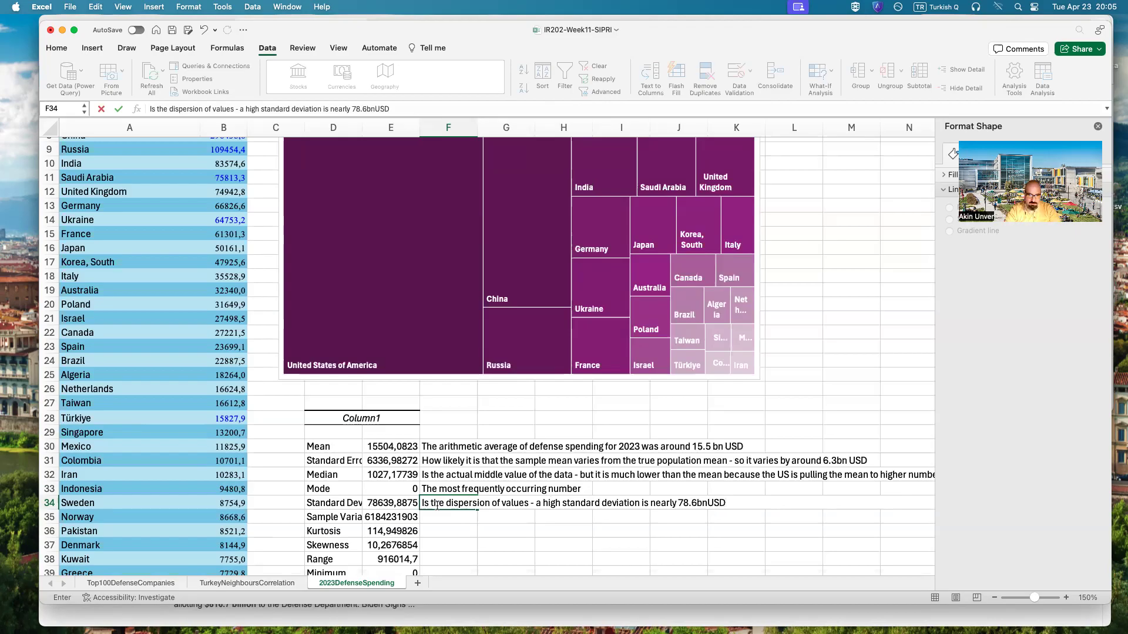
{"action": "type", "text": " - the value"}
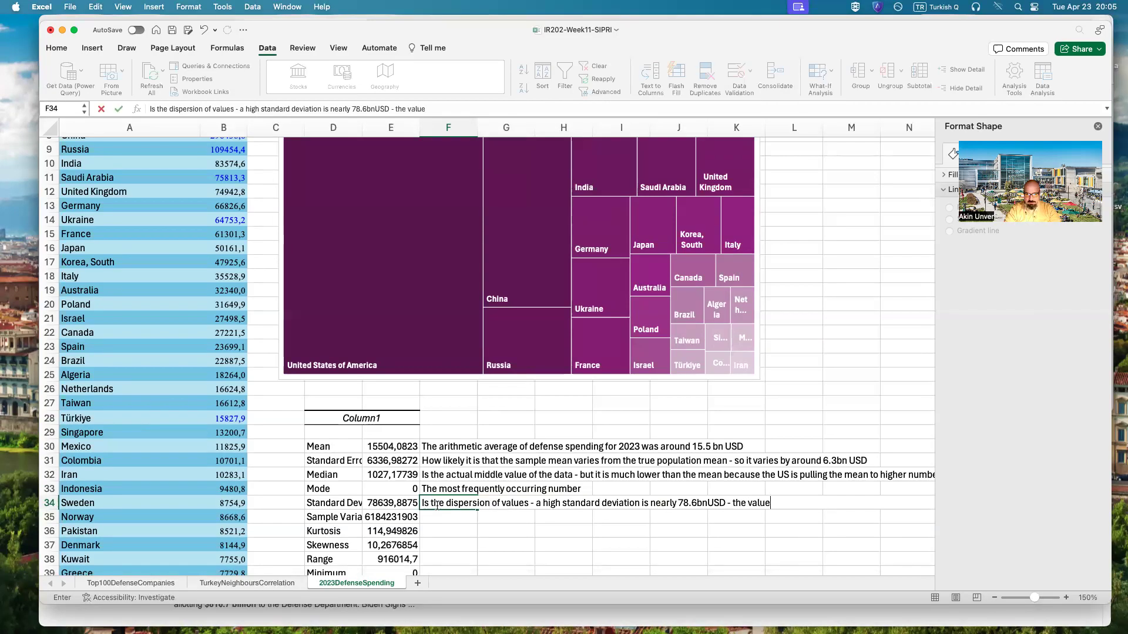
{"action": "type", "text": "s are widely"}
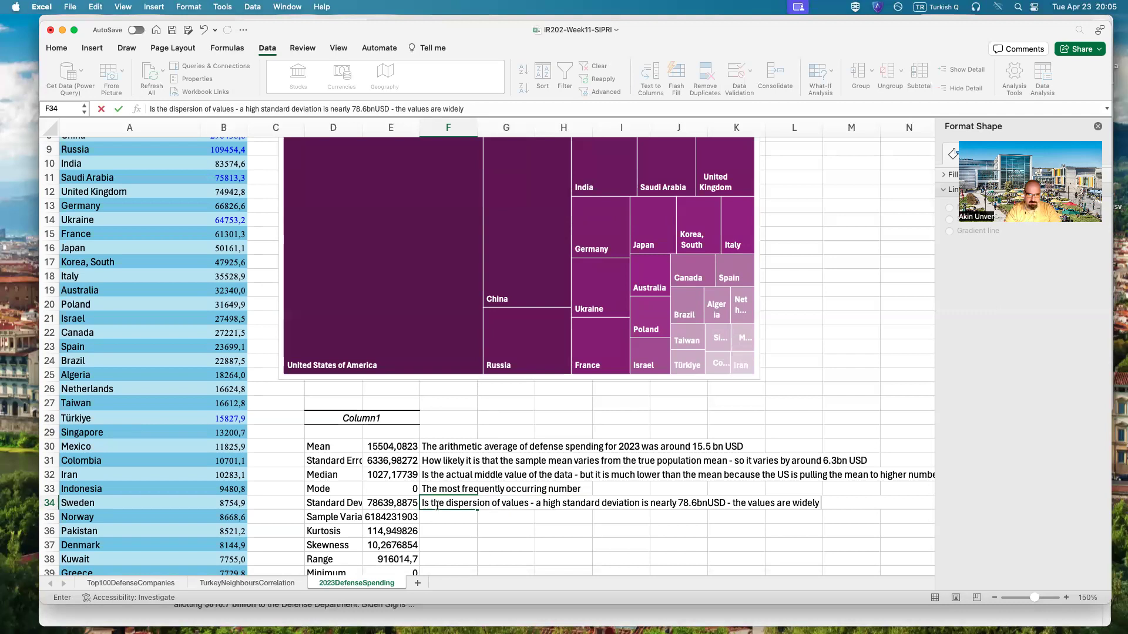
{"action": "type", "text": "distributed"}
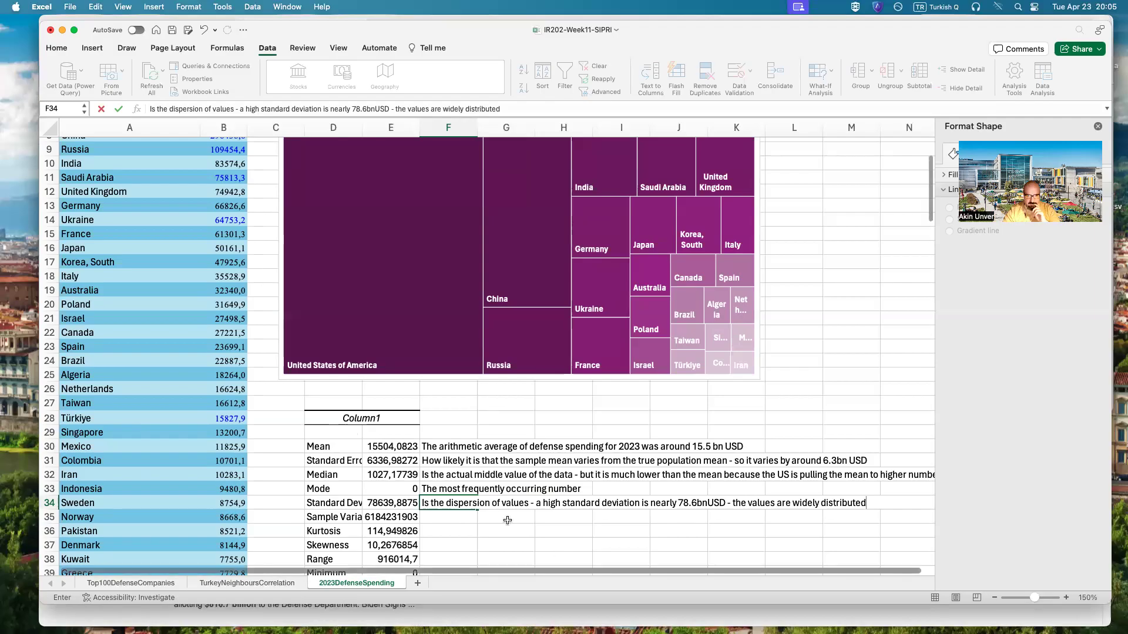
{"action": "scroll", "coordinate": [507, 520], "scroll_direction": "down", "scroll_amount": 2}
{"action": "left_click", "coordinate": [442, 489]}
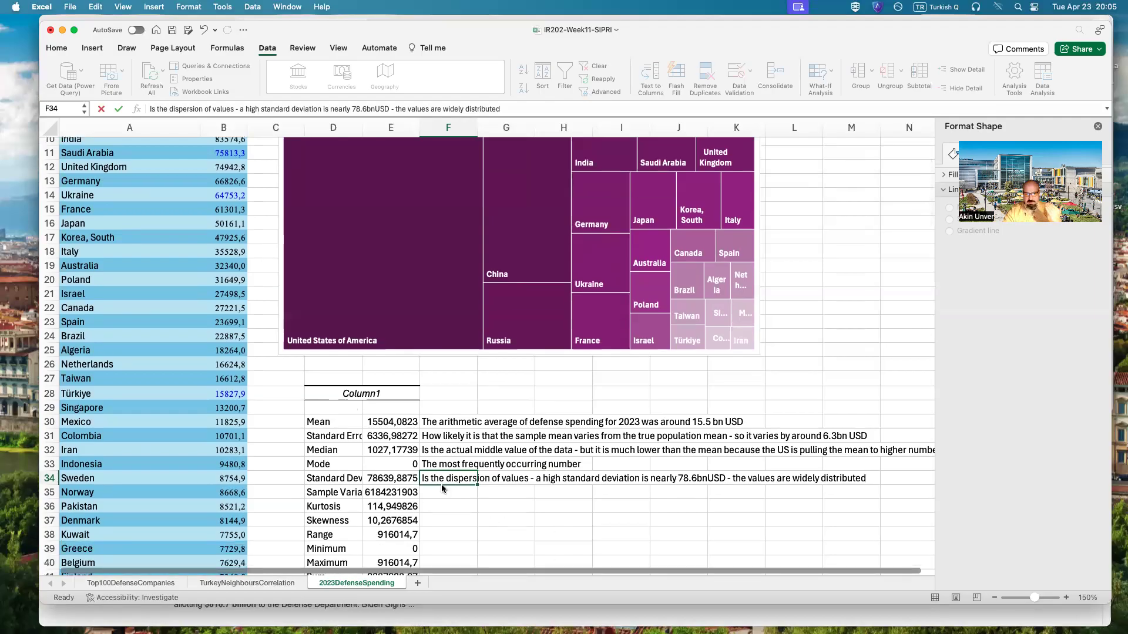
- Annotate the sample variance in F35: "Sample variance renders the SD results robust"
{"action": "left_click", "coordinate": [452, 497]}
{"action": "type", "text": "Sample variance "}
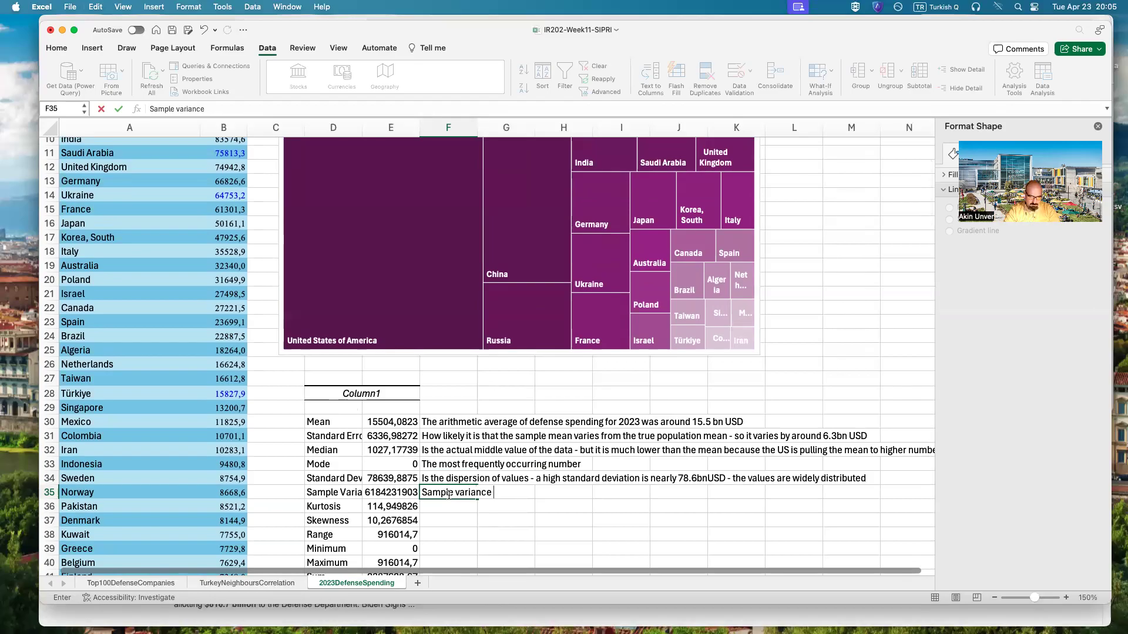
{"action": "type", "text": "renders the SD results robust"}
{"action": "key", "text": "Return"}
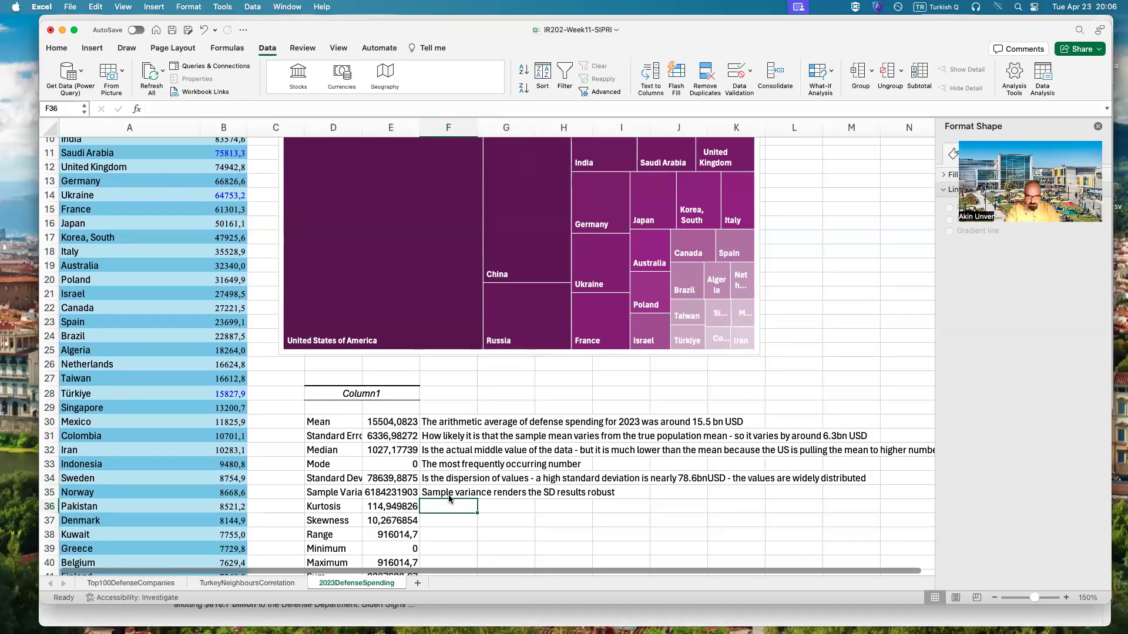
- Annotate the kurtosis in F36: "The peak of the cluster is extremely high - the data is super clustered"
{"action": "type", "text": "The"}
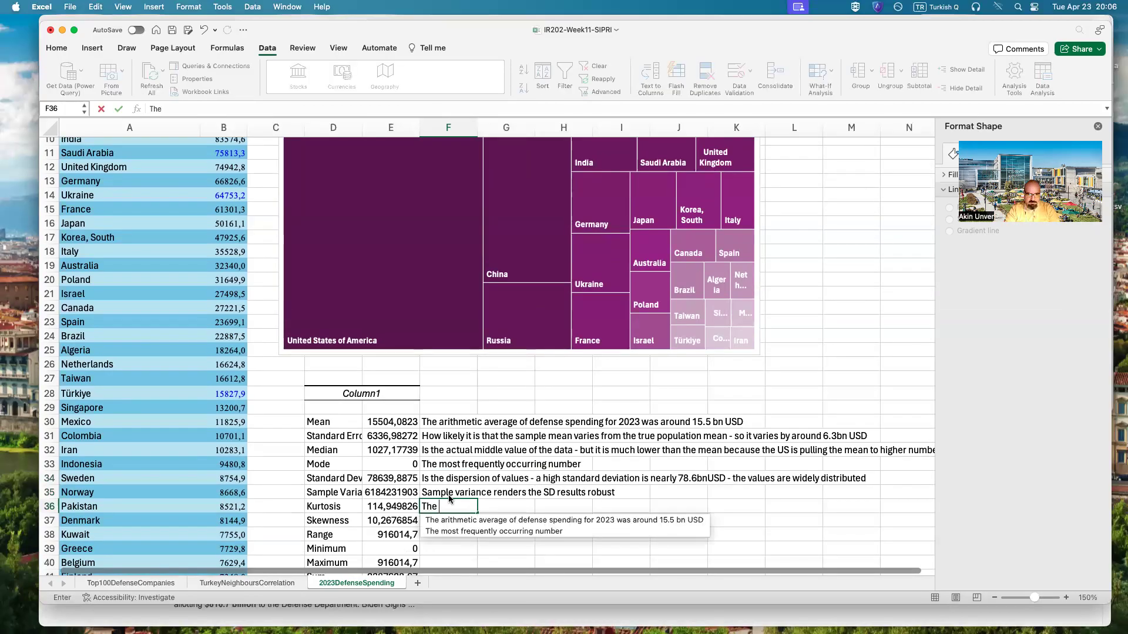
{"action": "type", "text": " peak of t"}
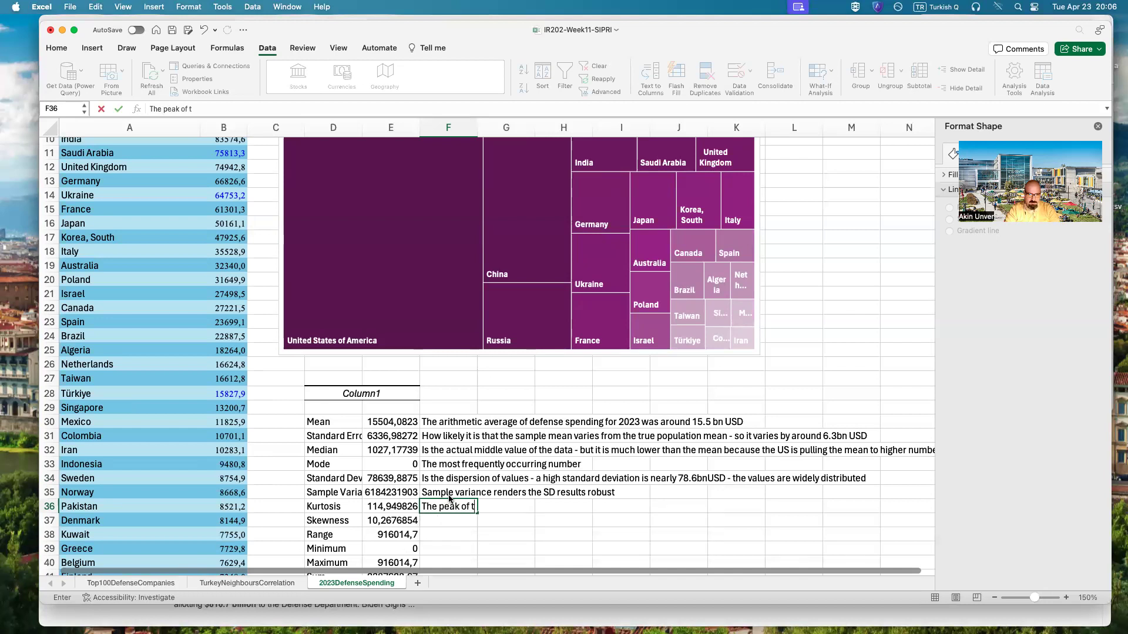
{"action": "type", "text": "he cluster is extr"}
{"action": "key", "text": "BackSpace"}
{"action": "type", "text": "tremely high"}
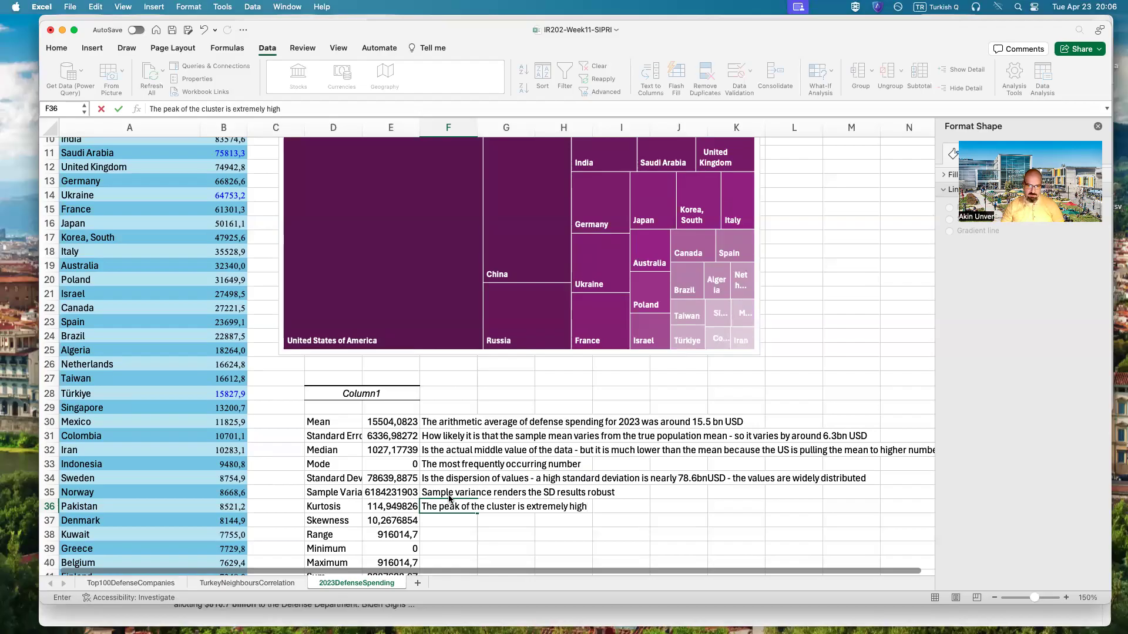
{"action": "type", "text": "the data is"}
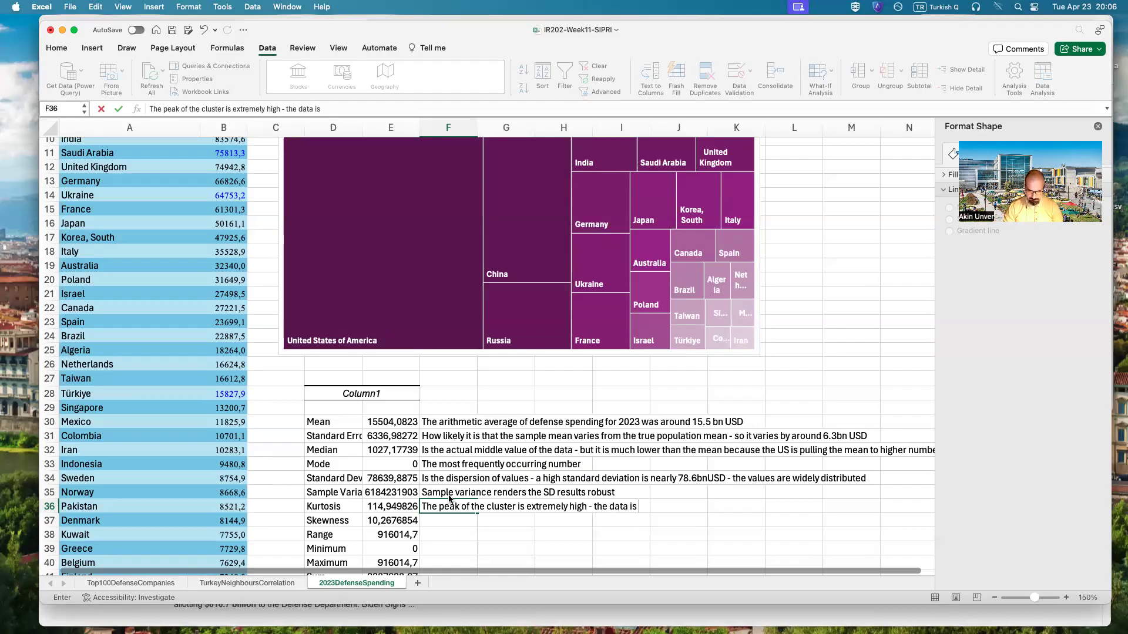
{"action": "type", "text": " sup"}
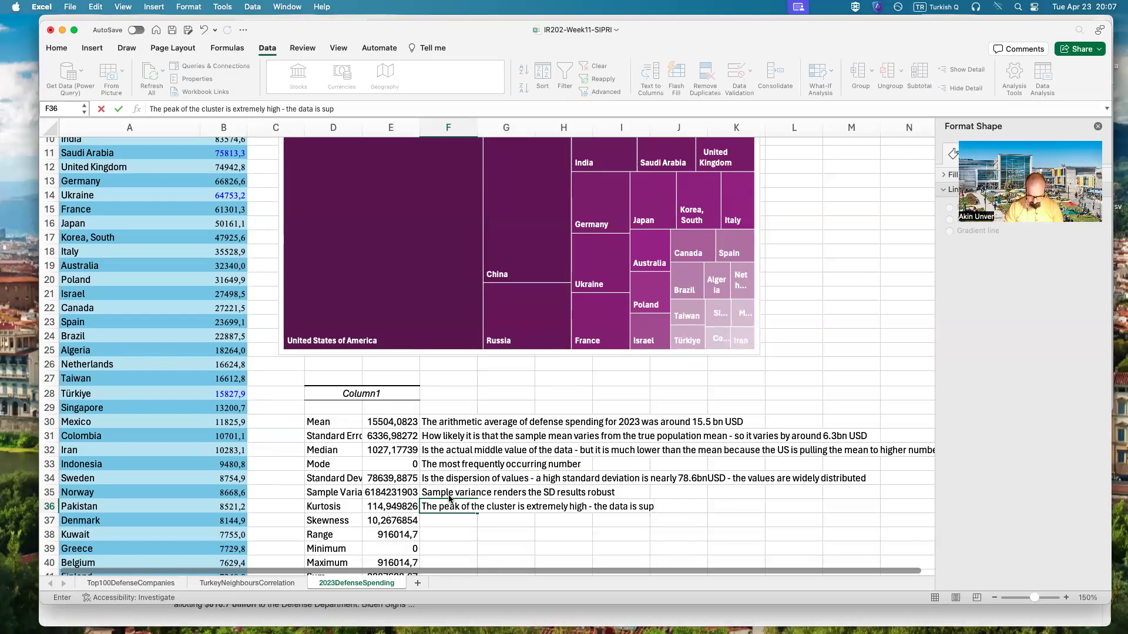
{"action": "type", "text": "wer"}
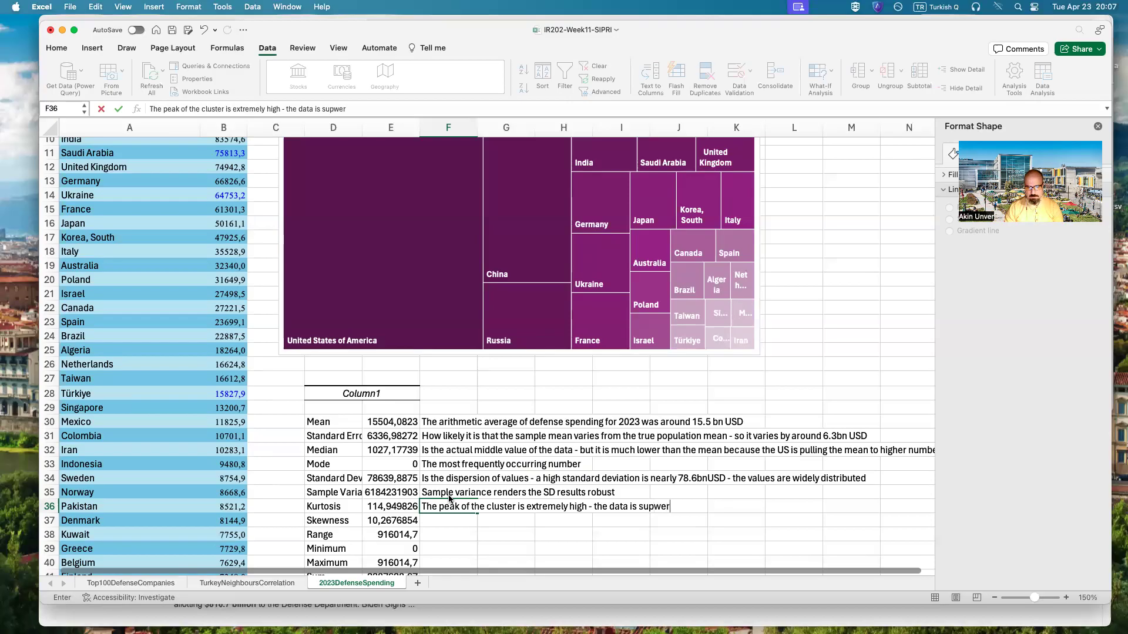
{"action": "key", "text": "BackSpace"}
{"action": "key", "text": "BackSpace"}
{"action": "key", "text": "BackSpace"}
{"action": "type", "text": "er clustered"}
{"action": "key", "text": "Return"}
{"action": "key", "text": "Right"}
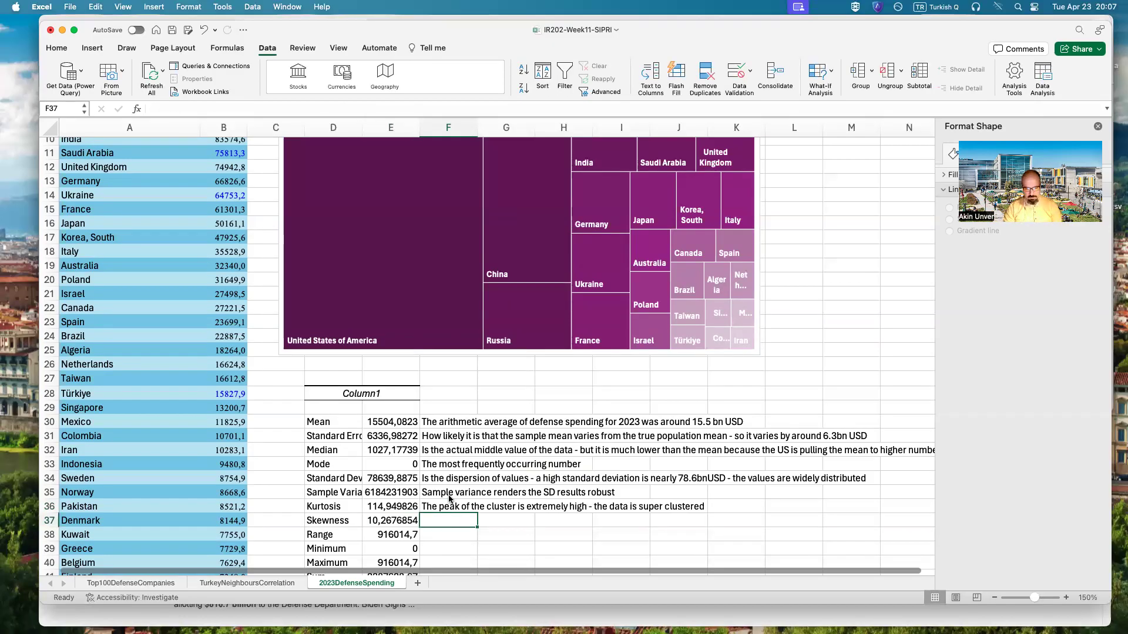
- Annotate the skewness in F37: "The data cluster is skewed very much towards lower values - there is an extremely high number of low military spending countries"
{"action": "type", "text": "The data is"}
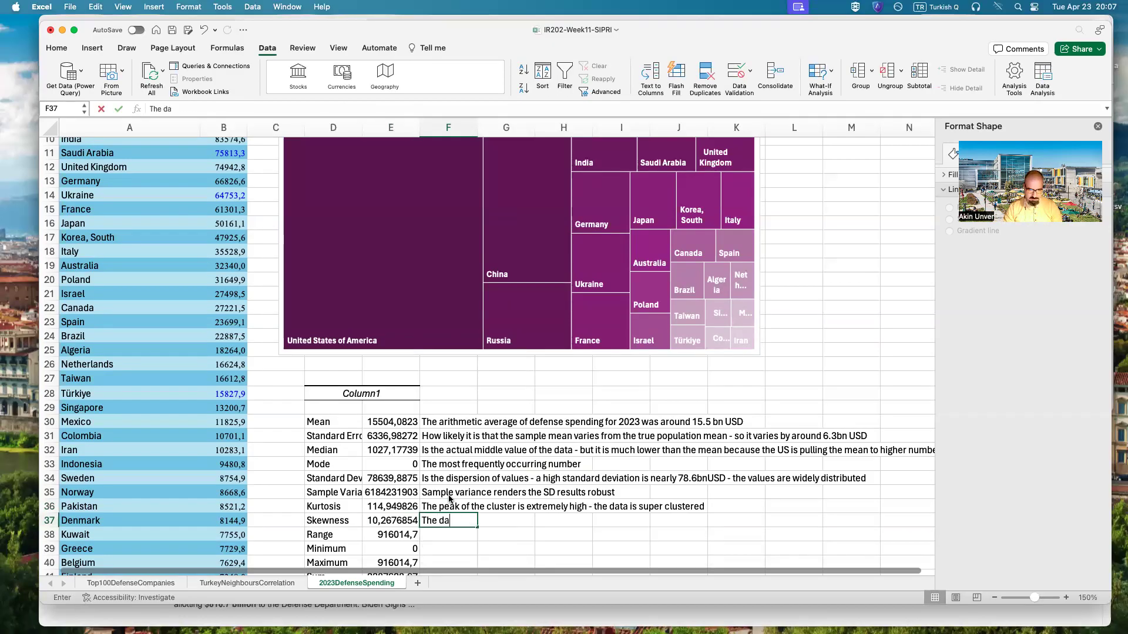
{"action": "key", "text": "BackSpace"}
{"action": "key", "text": "BackSpace"}
{"action": "key", "text": "BackSpace"}
{"action": "type", "text": "cluster is skewed very much "}
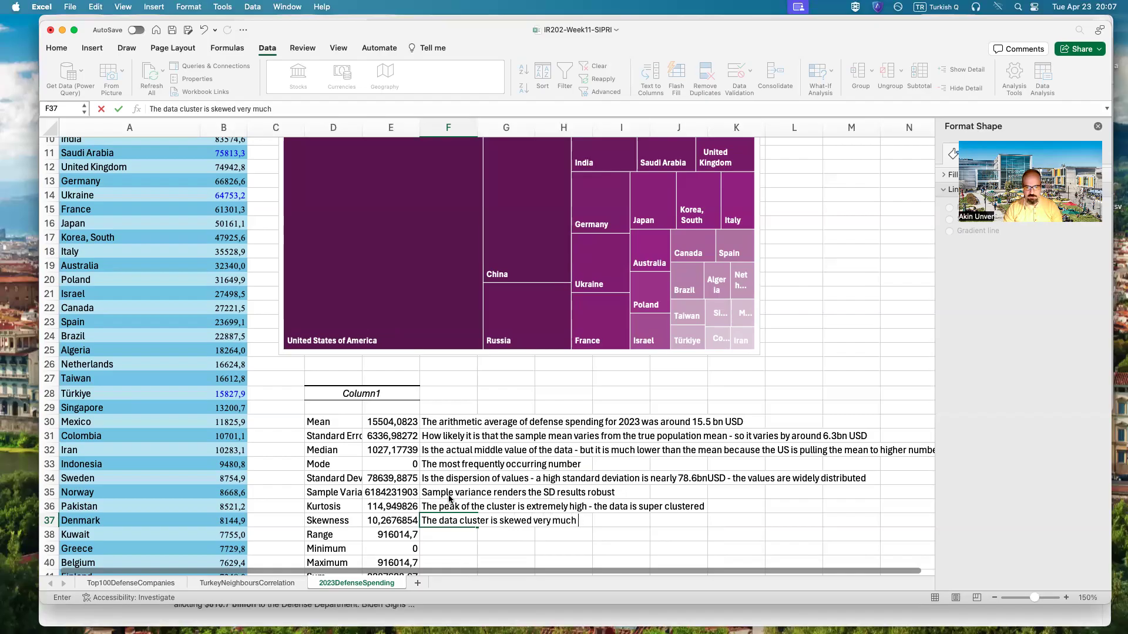
{"action": "type", "text": "towards lower values - there are "}
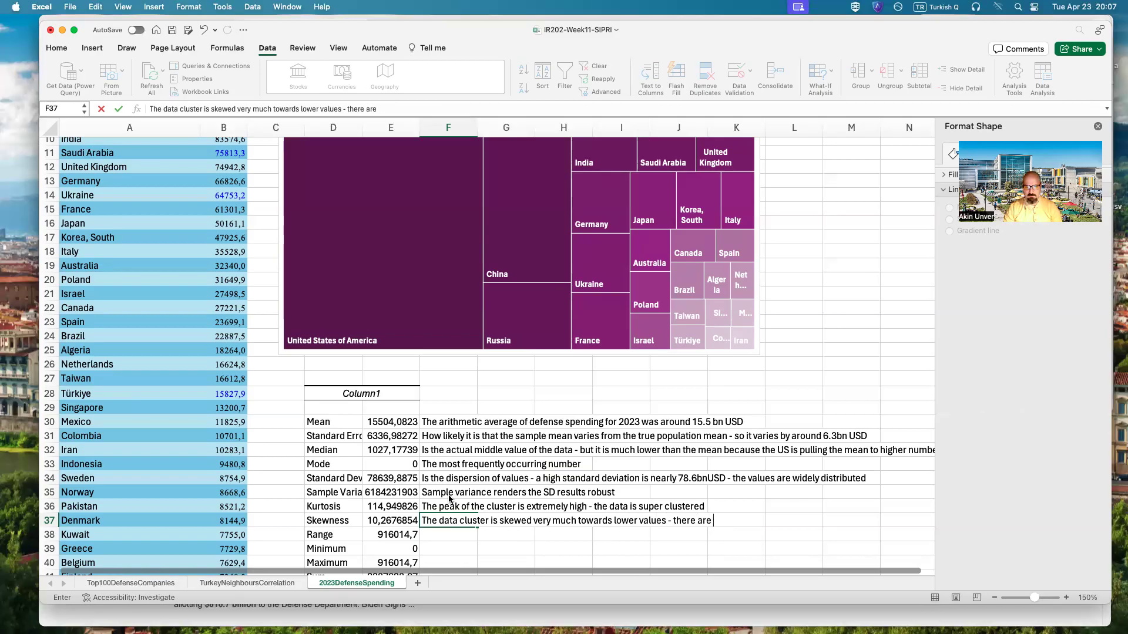
{"action": "key", "text": "BackSpace"}
{"action": "key", "text": "BackSpace"}
{"action": "key", "text": "BackSpace"}
{"action": "key", "text": "BackSpace"}
{"action": "type", "text": "is an ext"}
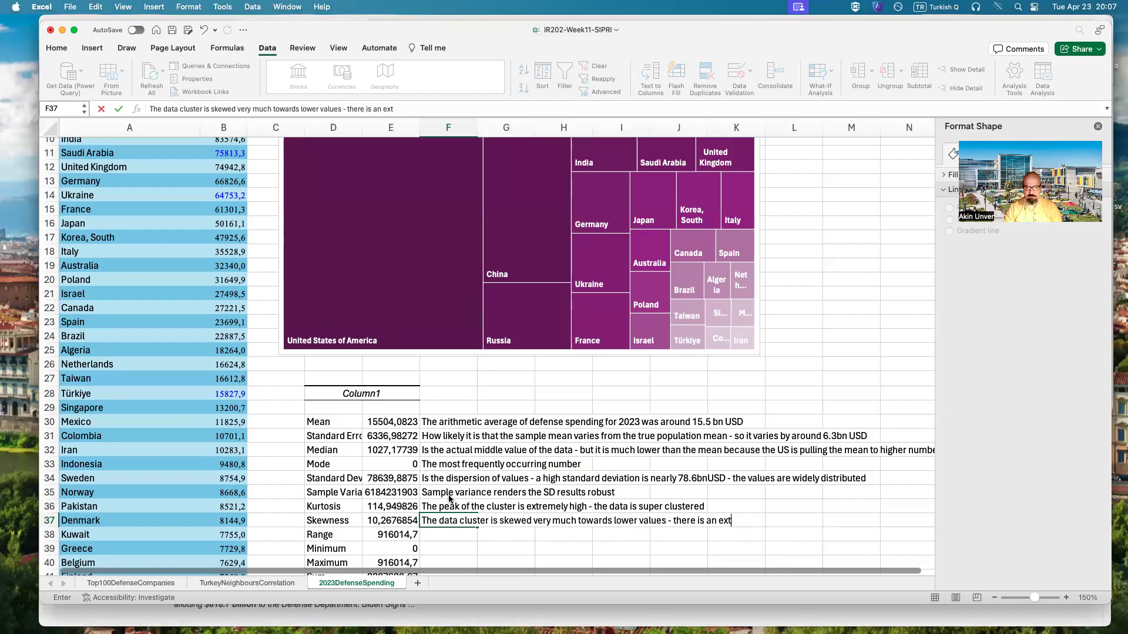
{"action": "type", "text": "remely high number "}
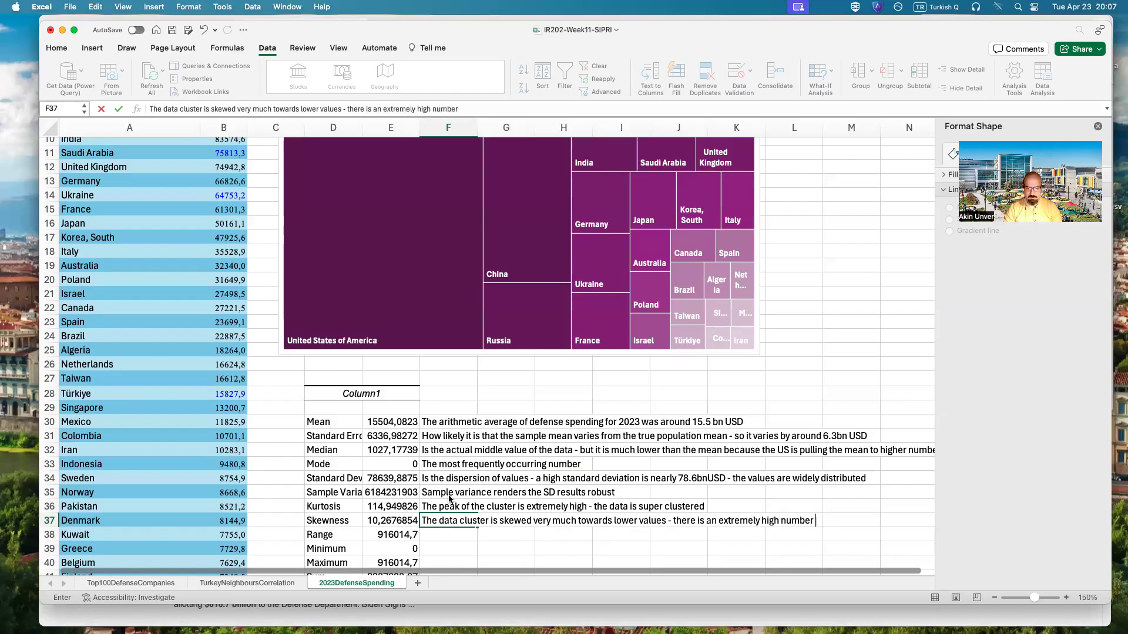
{"action": "type", "text": "of low military spending countries"}
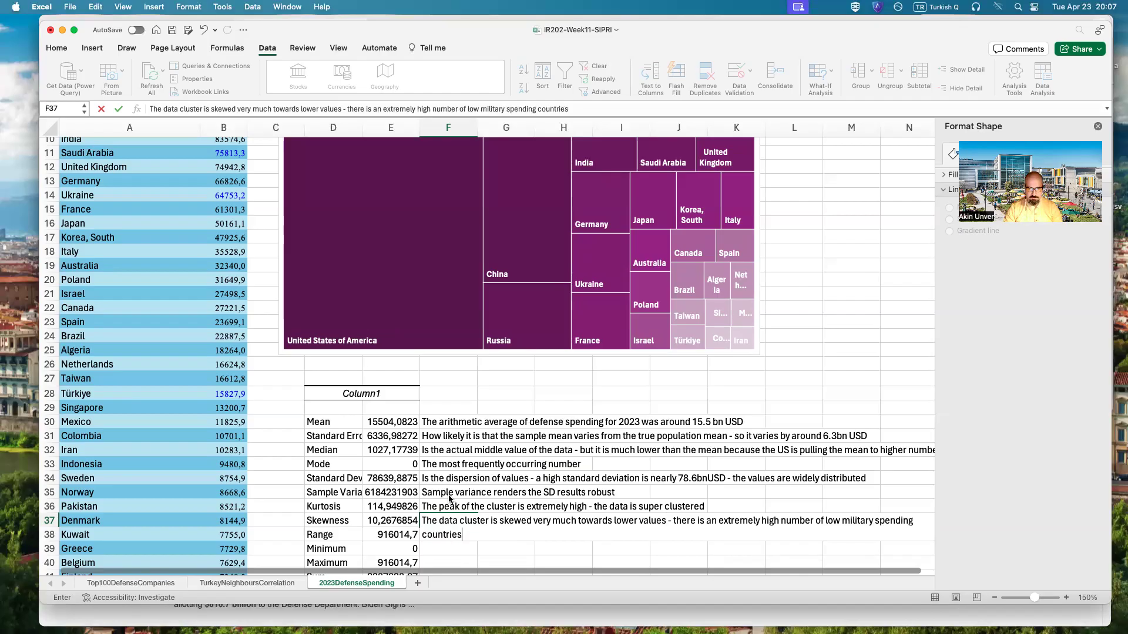
{"action": "key", "text": "Return"}
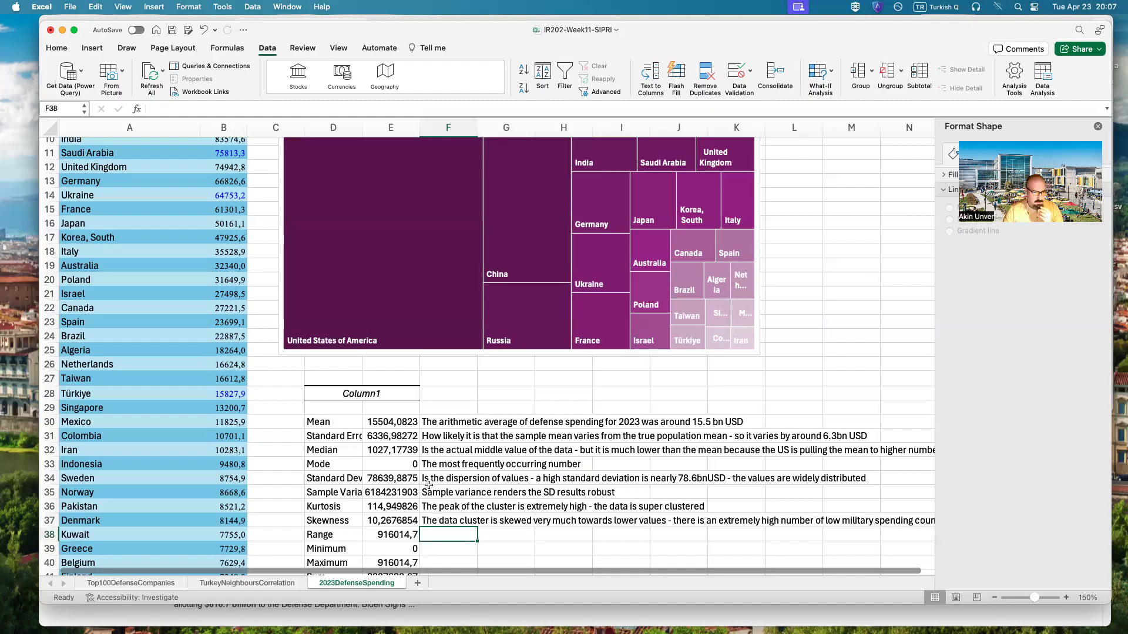
- Switch to Chrome and search Google for "military spending" to check the sum against published figures
{"action": "scroll", "coordinate": [426, 524], "scroll_direction": "down", "scroll_amount": 1}
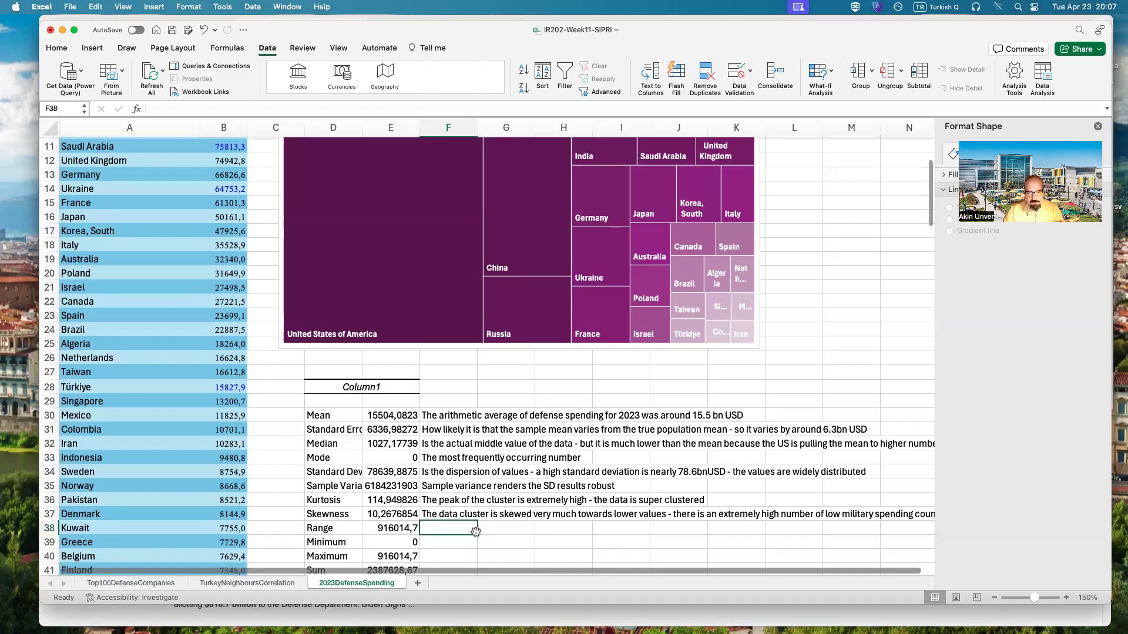
{"action": "scroll", "coordinate": [426, 525], "scroll_direction": "up", "scroll_amount": 10}
{"action": "scroll", "coordinate": [366, 409], "scroll_direction": "down", "scroll_amount": 12}
{"action": "scroll", "coordinate": [365, 410], "scroll_direction": "down", "scroll_amount": 1}
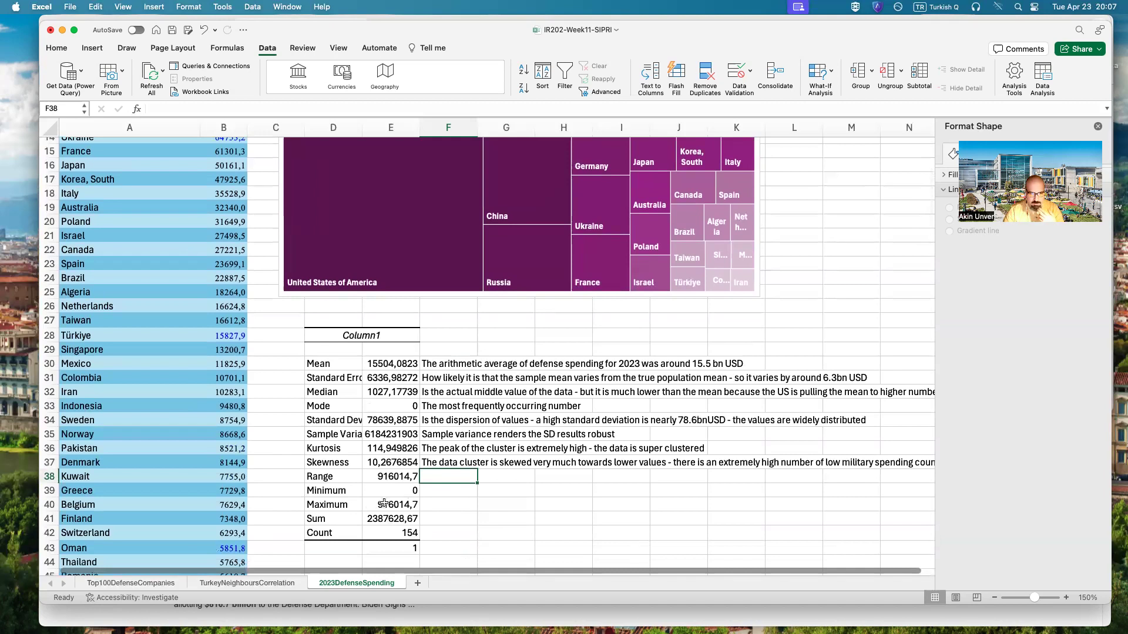
{"action": "left_click", "coordinate": [435, 521]}
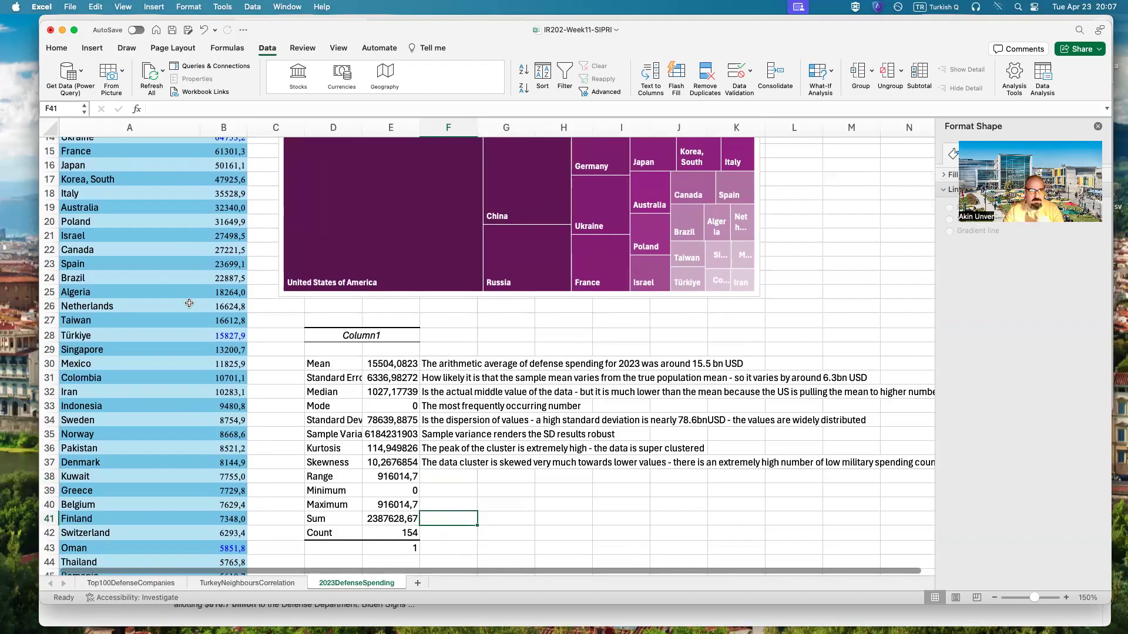
{"action": "left_click_drag", "start_coordinate": [748, 35], "coordinate": [750, 54]}
{"action": "left_click", "coordinate": [310, 26]}
{"action": "left_click", "coordinate": [225, 51]}
{"action": "left_click", "coordinate": [229, 51]}
{"action": "key", "text": "super+a"}
{"action": "type", "text": "milita"}
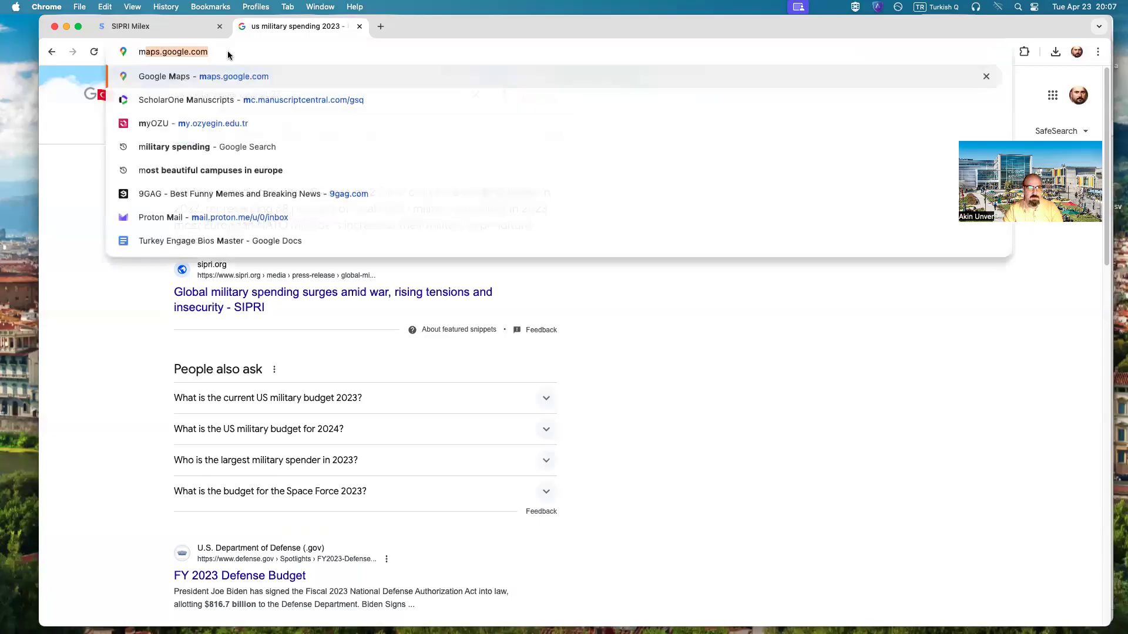
{"action": "key", "text": "Return"}
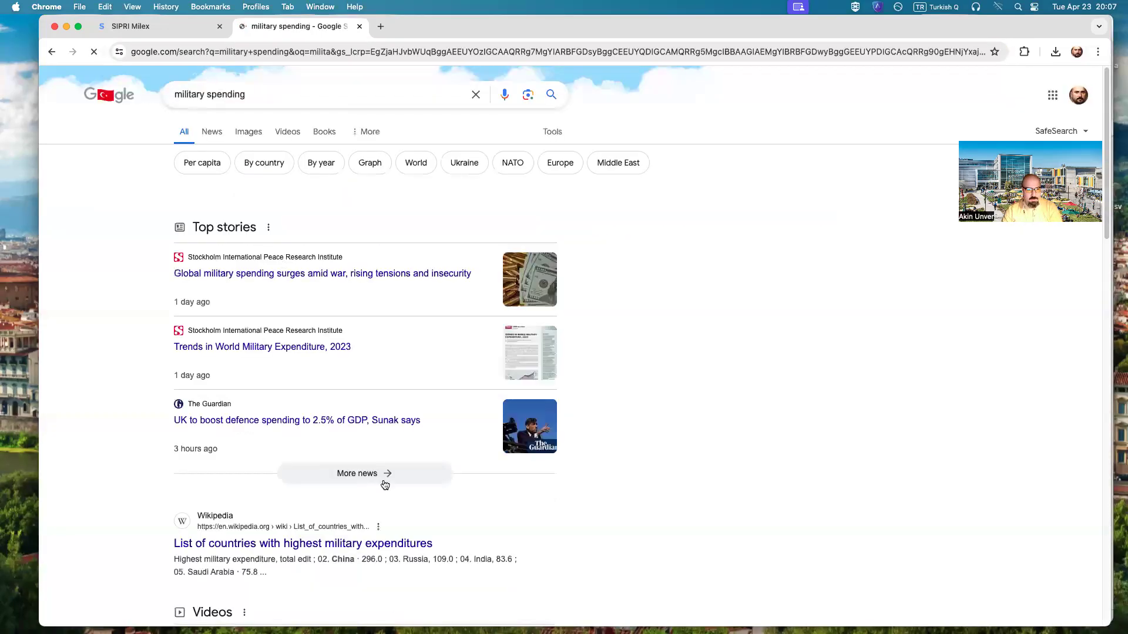
- Open the Al Jazeera article on the SIPRI report and highlight the phrase "of $2.4 trillion" in its subheading
{"action": "scroll", "coordinate": [376, 470], "scroll_direction": "down", "scroll_amount": 14}
{"action": "scroll", "coordinate": [403, 402], "scroll_direction": "down", "scroll_amount": 3}
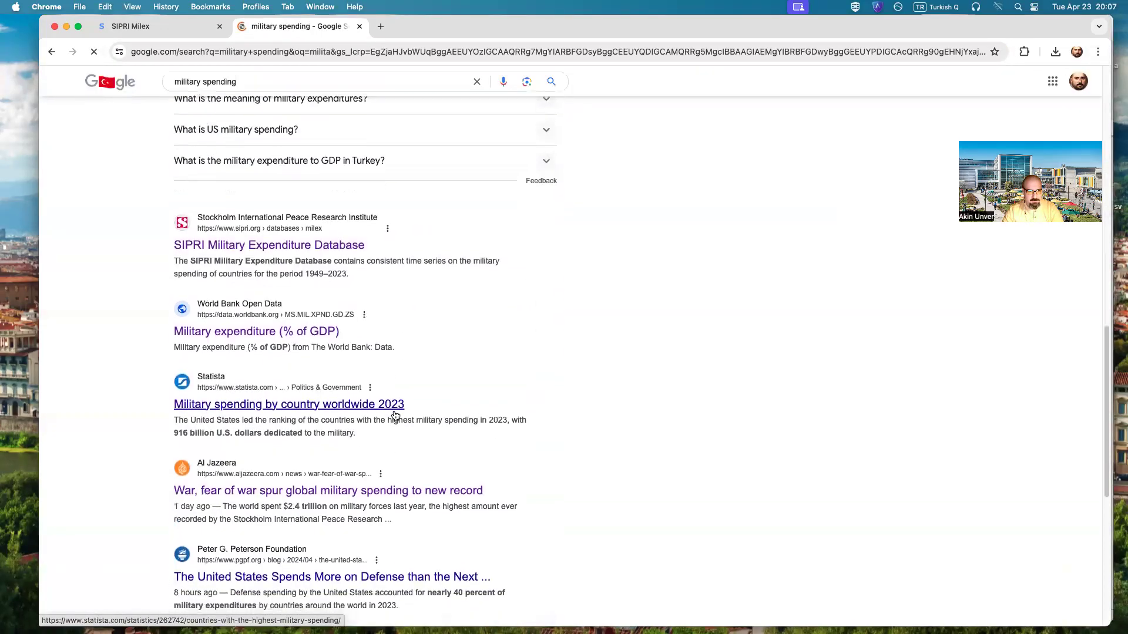
{"action": "left_click", "coordinate": [307, 433]}
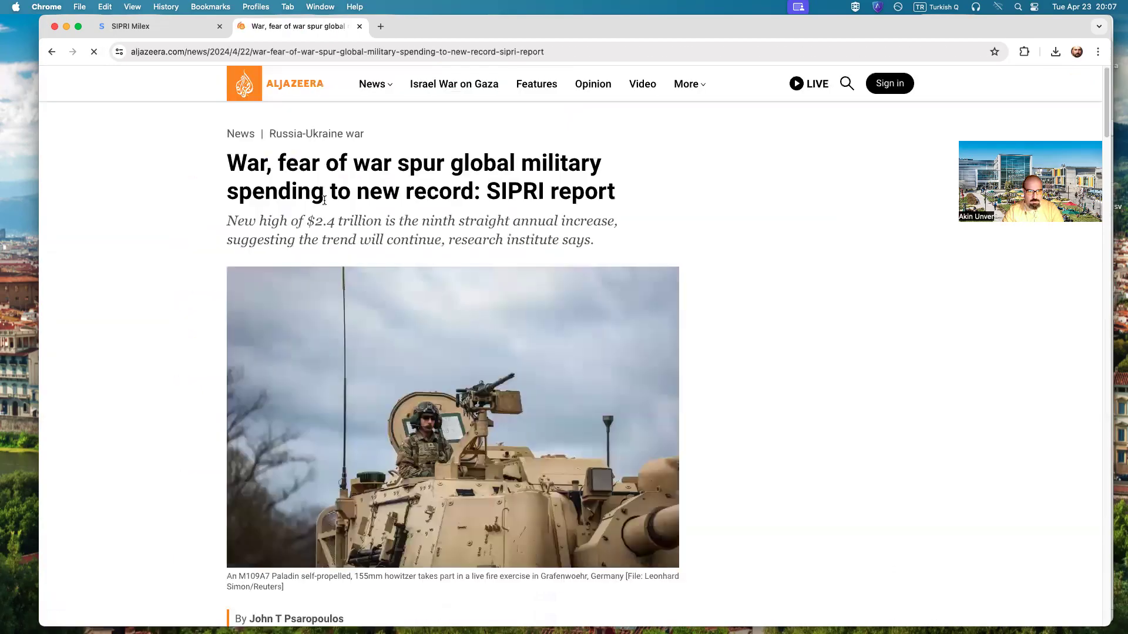
{"action": "left_click_drag", "start_coordinate": [222, 227], "coordinate": [363, 221]}
{"action": "left_click", "coordinate": [372, 221]}
{"action": "left_click_drag", "start_coordinate": [287, 221], "coordinate": [382, 221]}
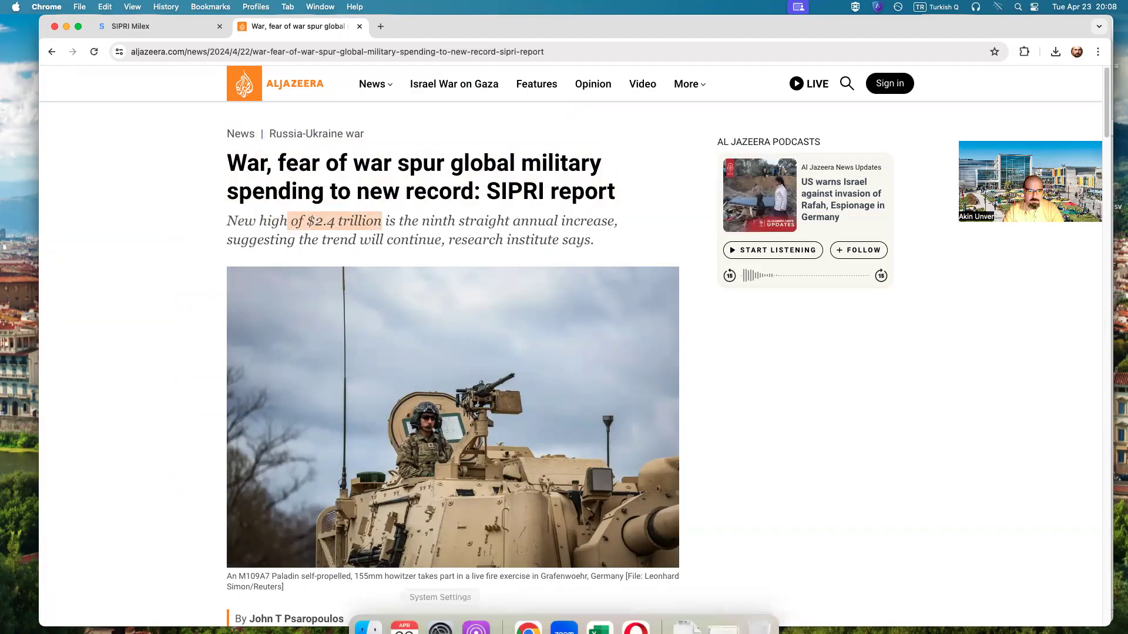
- Switch back to Excel and annotate the sum in F41: "The sum of all countries' military spending was 2.38 trillion US Dollars"
{"action": "left_click", "coordinate": [605, 612]}
{"action": "left_click", "coordinate": [380, 539]}
{"action": "left_click", "coordinate": [443, 542]}
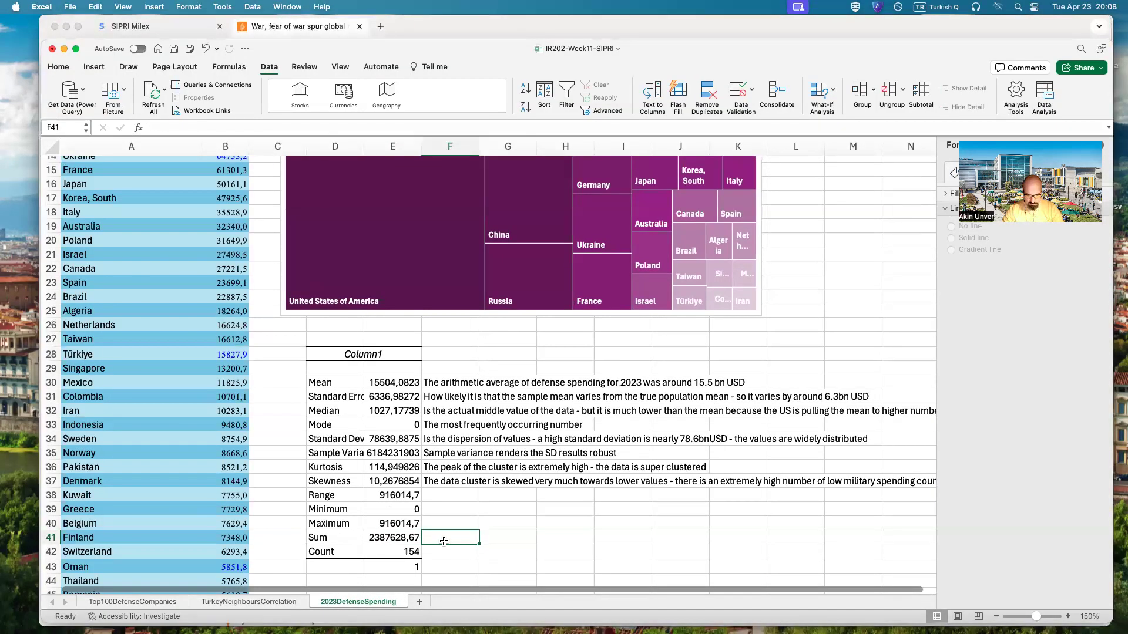
{"action": "type", "text": "The sum of al"}
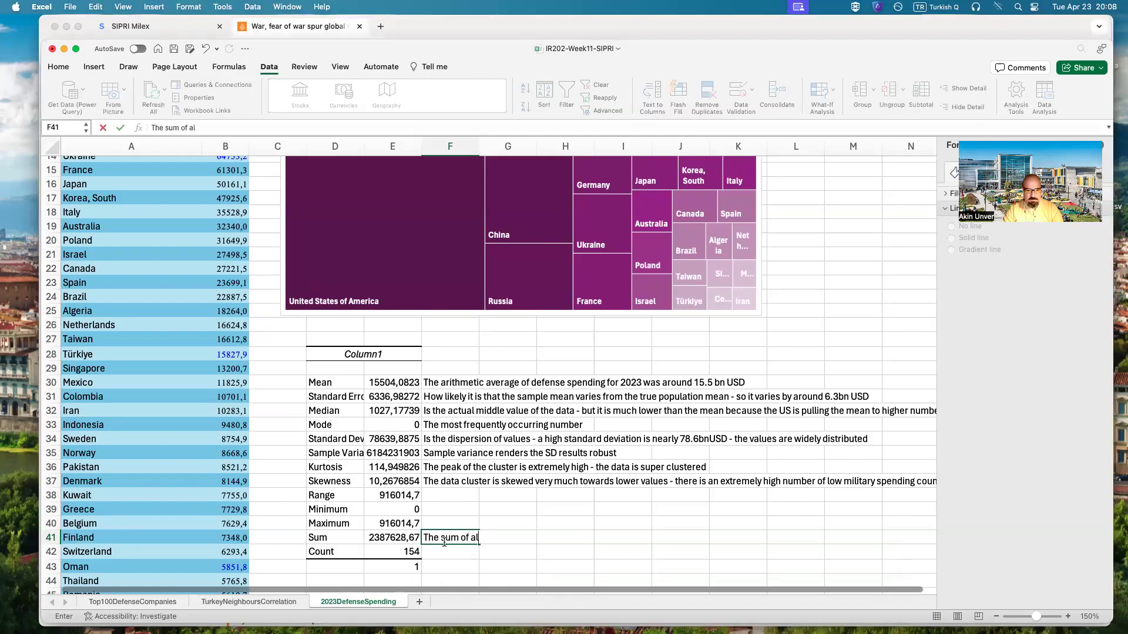
{"action": "type", "text": "l countries'!"}
{"action": "key", "text": "BackSpace"}
{"action": "type", "text": "military spending was"}
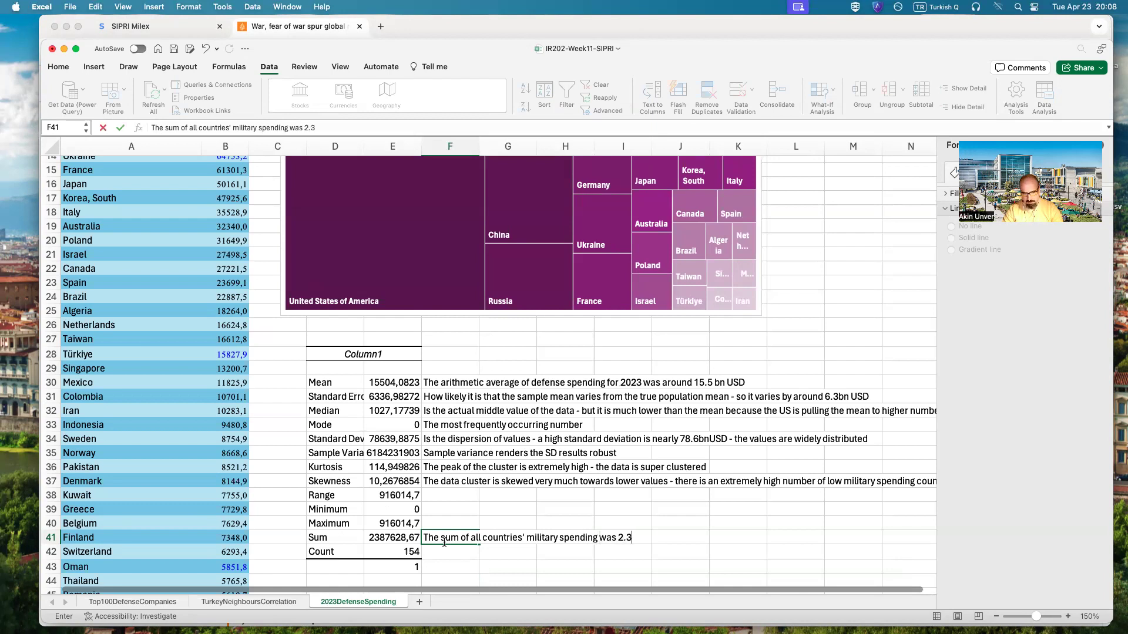
{"action": "type", "text": "2.38 trillion US DOllar"}
{"action": "key", "text": "BackSpace"}
{"action": "key", "text": "BackSpace"}
{"action": "key", "text": "BackSpace"}
{"action": "key", "text": "BackSpace"}
{"action": "key", "text": "BackSpace"}
{"action": "type", "text": "ollars"}
{"action": "left_click", "coordinate": [330, 469]}
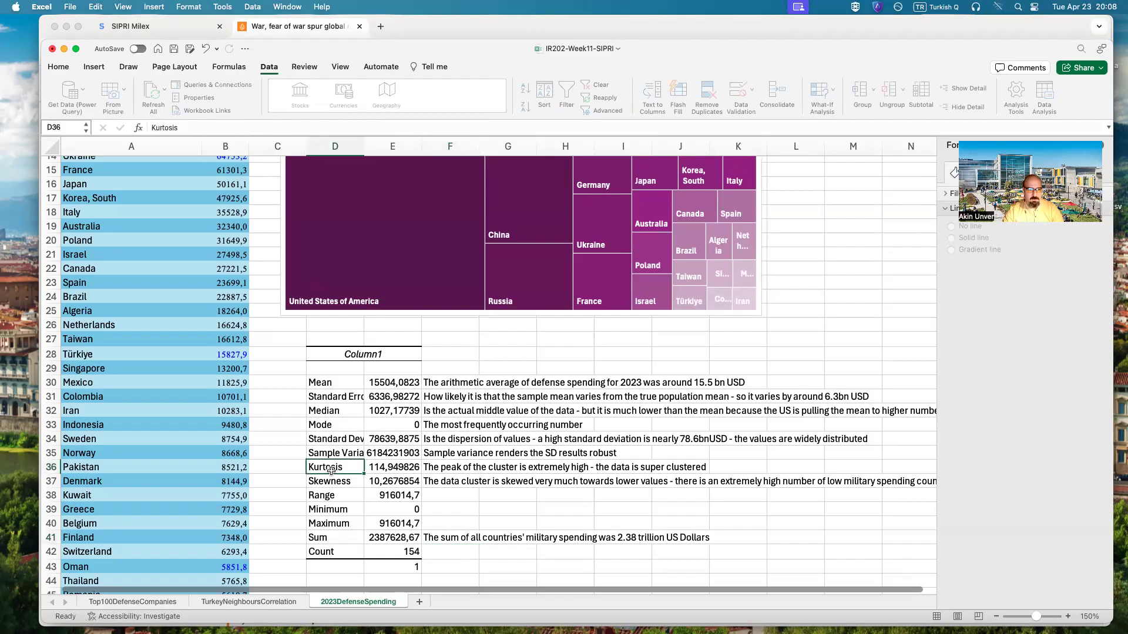
- Insert a histogram chart of the 2023 spending values in column B, starting from B7
{"action": "scroll", "coordinate": [276, 445], "scroll_direction": "up", "scroll_amount": 6}
{"action": "left_click_drag", "start_coordinate": [218, 244], "coordinate": [229, 598]}
{"action": "scroll", "coordinate": [375, 382], "scroll_direction": "up", "scroll_amount": 10}
{"action": "scroll", "coordinate": [370, 385], "scroll_direction": "up", "scroll_amount": 6}
{"action": "left_click", "coordinate": [94, 67]}
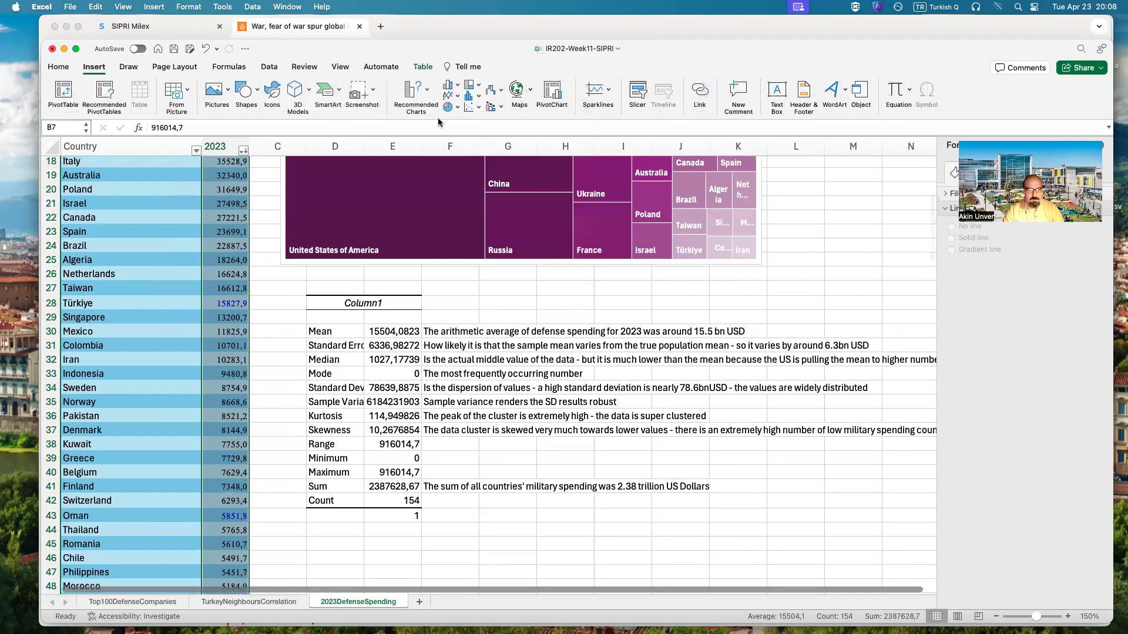
{"action": "left_click", "coordinate": [469, 96]}
{"action": "left_click", "coordinate": [482, 144]}
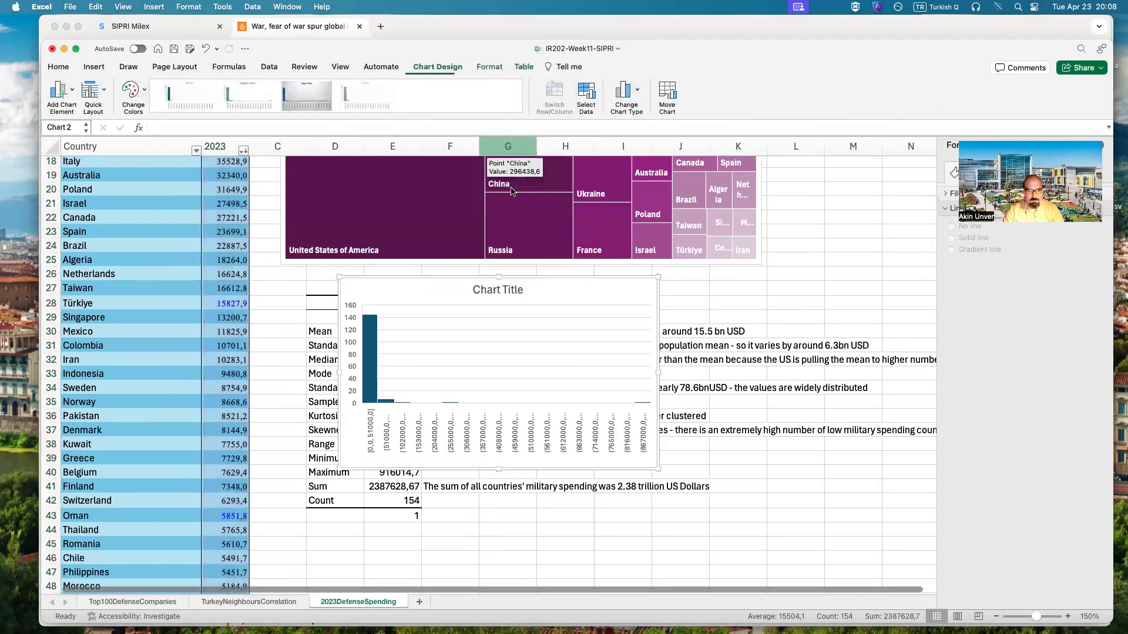
- Move the histogram directly below the descriptive statistics table and enlarge it to span about rows 44 to 61 and columns C to M
{"action": "scroll", "coordinate": [582, 265], "scroll_direction": "down", "scroll_amount": 1}
{"action": "left_click_drag", "start_coordinate": [590, 259], "coordinate": [495, 328]}
{"action": "left_click_drag", "start_coordinate": [575, 504], "coordinate": [869, 570]}
- Title the histogram "Histogram of countries by military spending 2023 (current USD values)"
{"action": "left_click", "coordinate": [569, 326]}
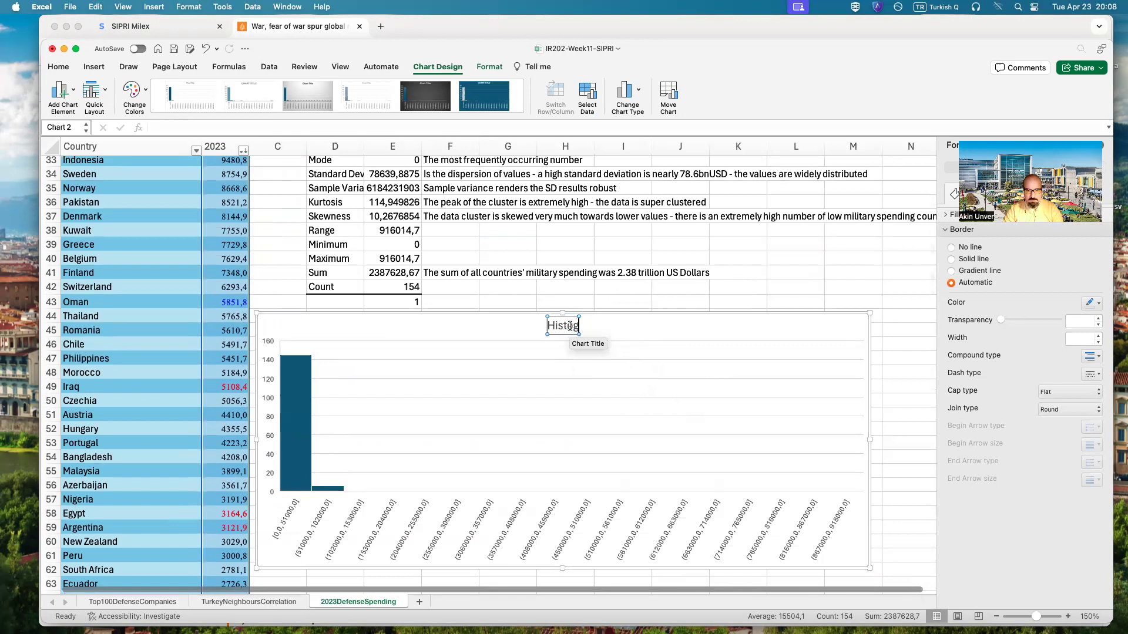
{"action": "type", "text": "Histogram of countries m"}
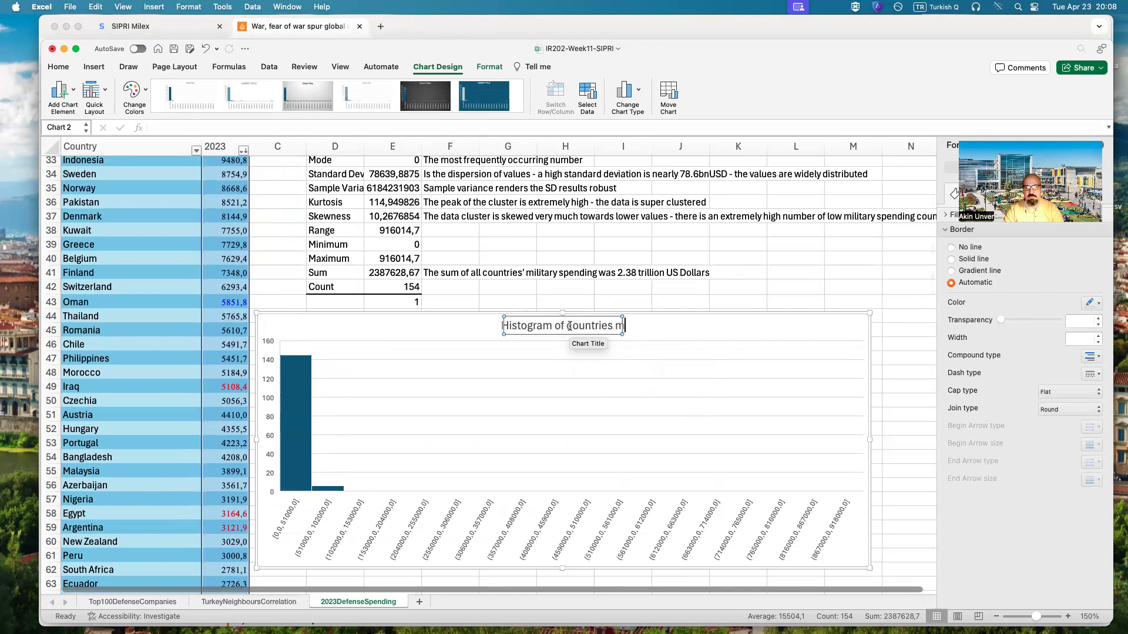
{"action": "key", "text": "BackSpace"}
{"action": "type", "text": "by mil"}
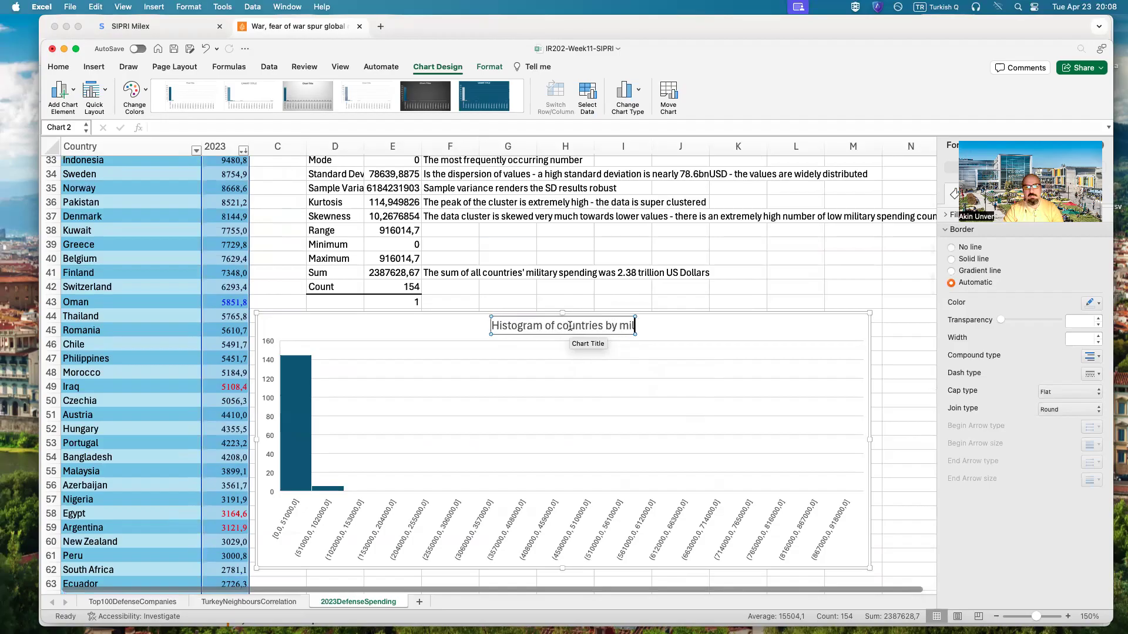
{"action": "type", "text": "itary spending"}
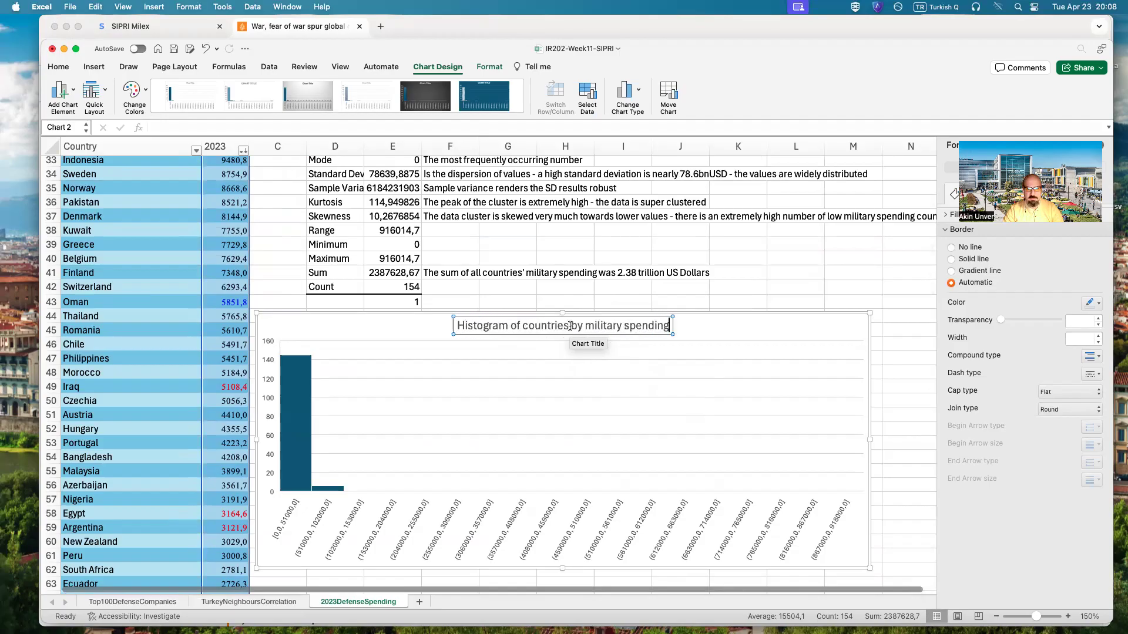
{"action": "type", "text": " 2023 ("}
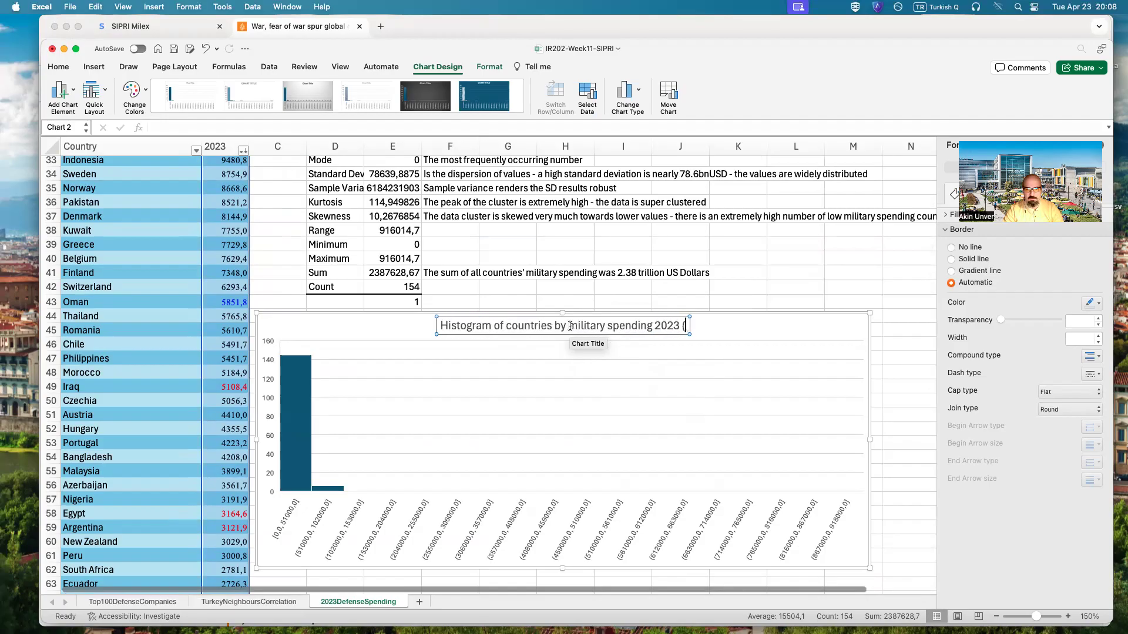
{"action": "type", "text": "current USD"}
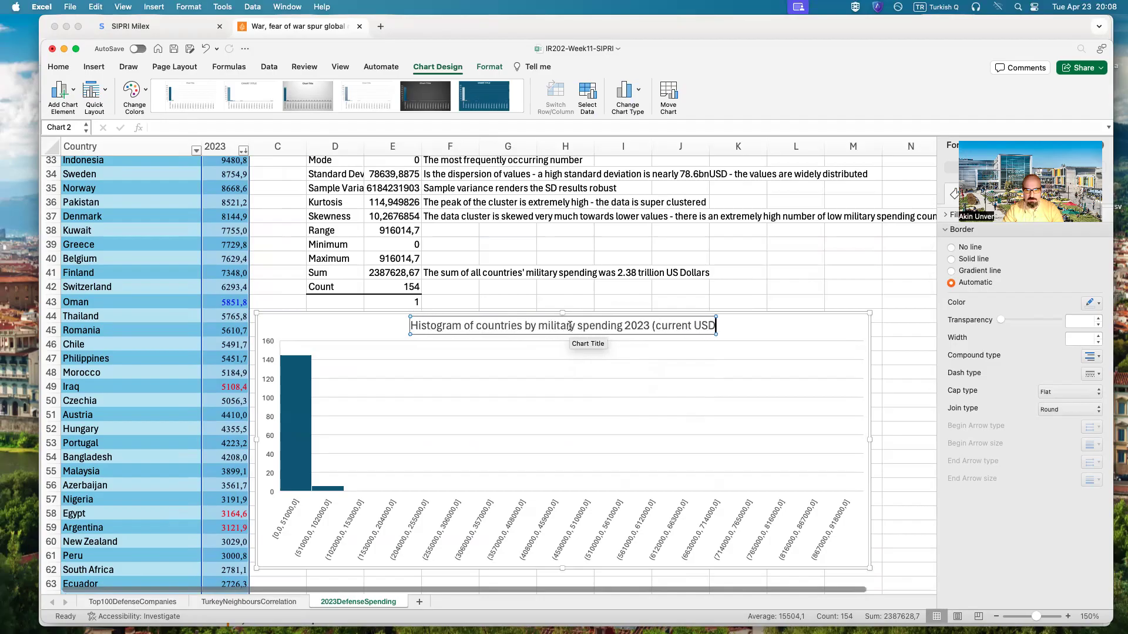
{"action": "type", "text": " values)"}
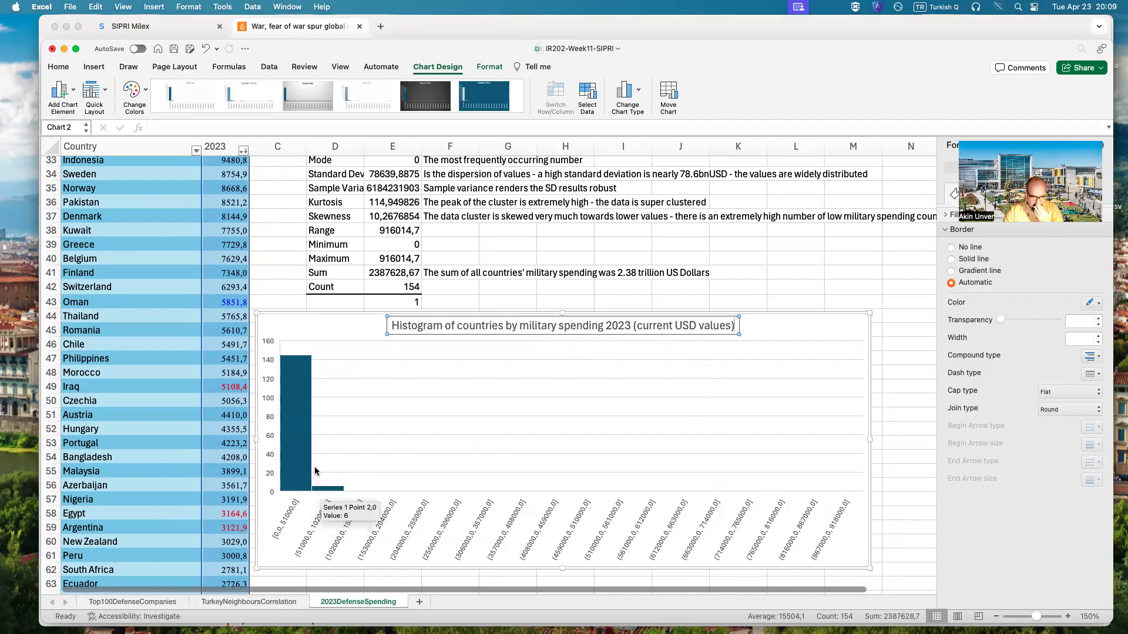
- Open the histogram series' formatting options and set its binning method to Number of bins
{"action": "left_click", "coordinate": [307, 455]}
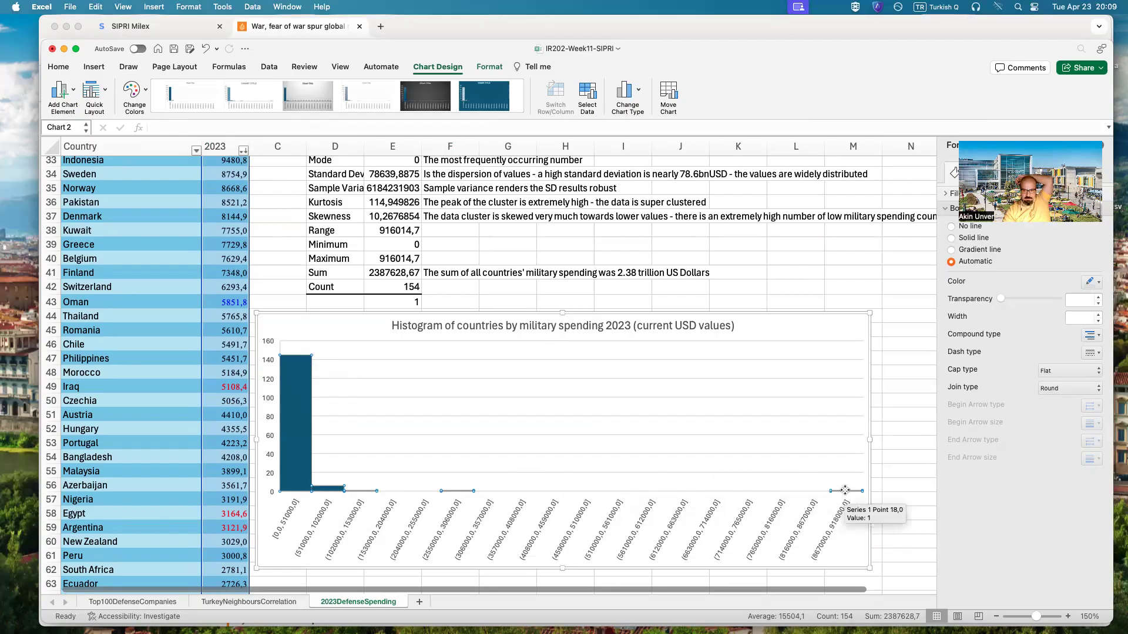
{"action": "right_click", "coordinate": [294, 423]}
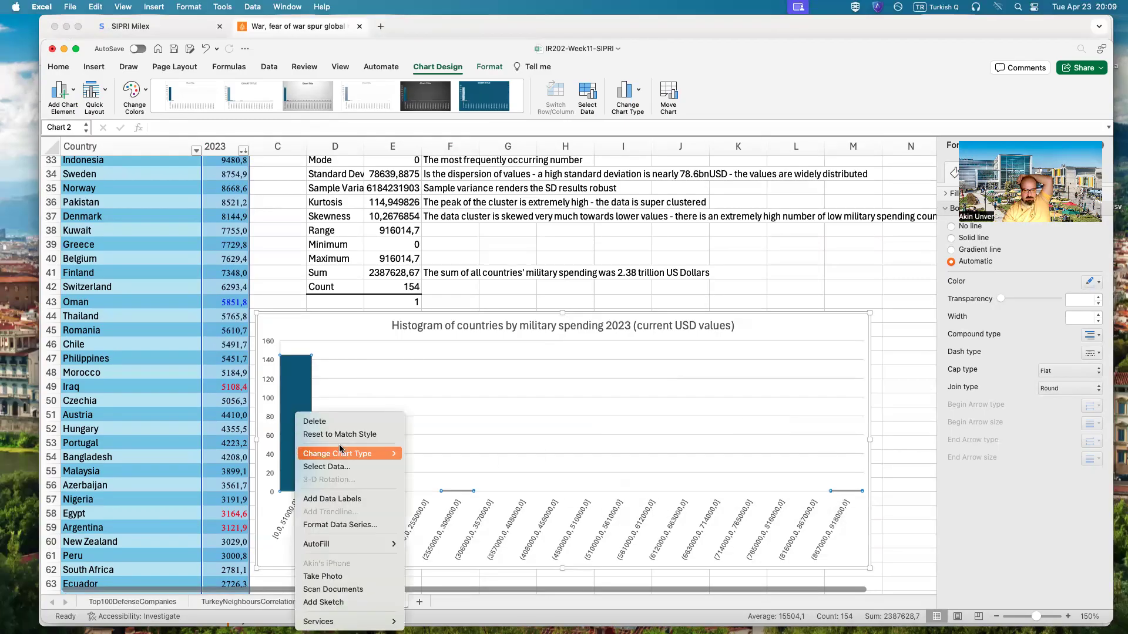
{"action": "left_click", "coordinate": [365, 524]}
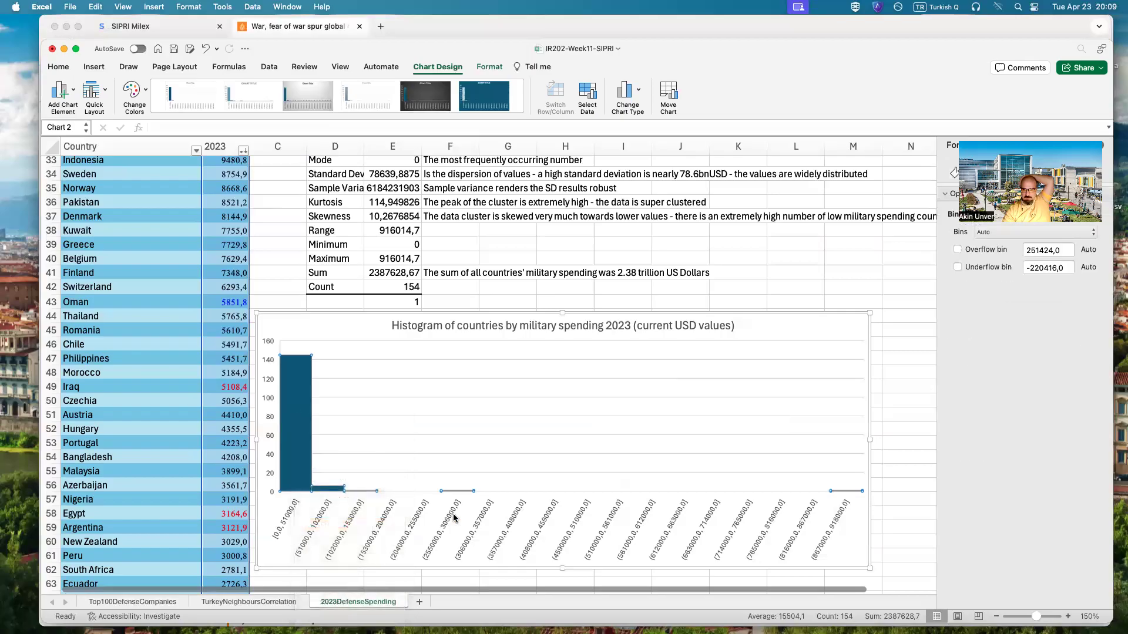
{"action": "left_click", "coordinate": [1032, 232]}
{"action": "left_click", "coordinate": [1030, 259]}
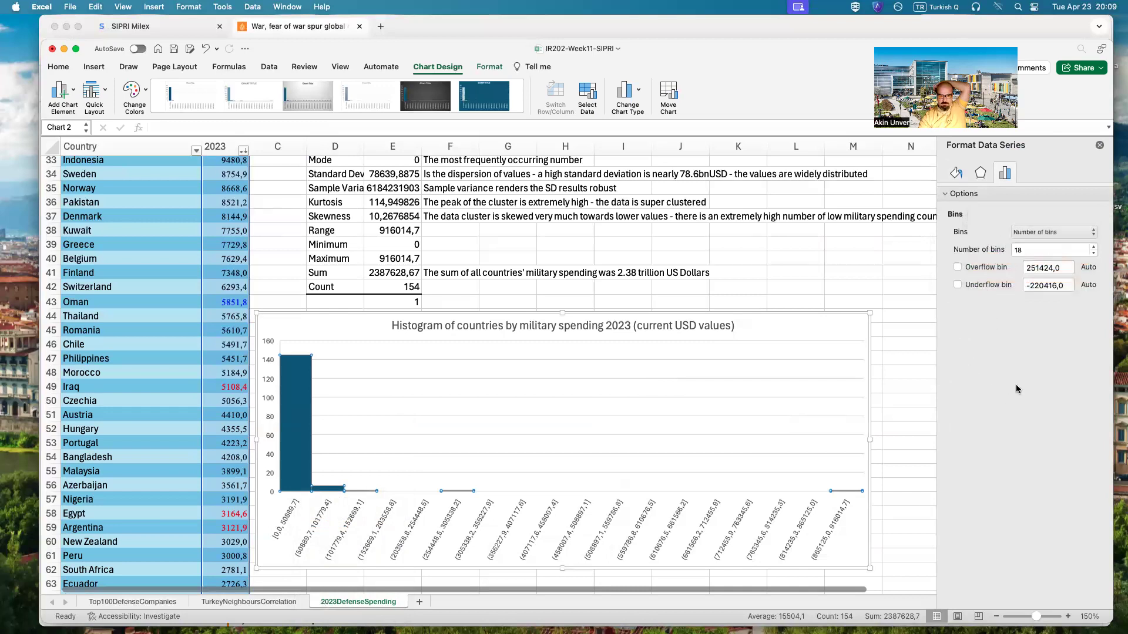
- Increase the histogram's number of bins to 30
{"action": "left_click", "coordinate": [1094, 247]}
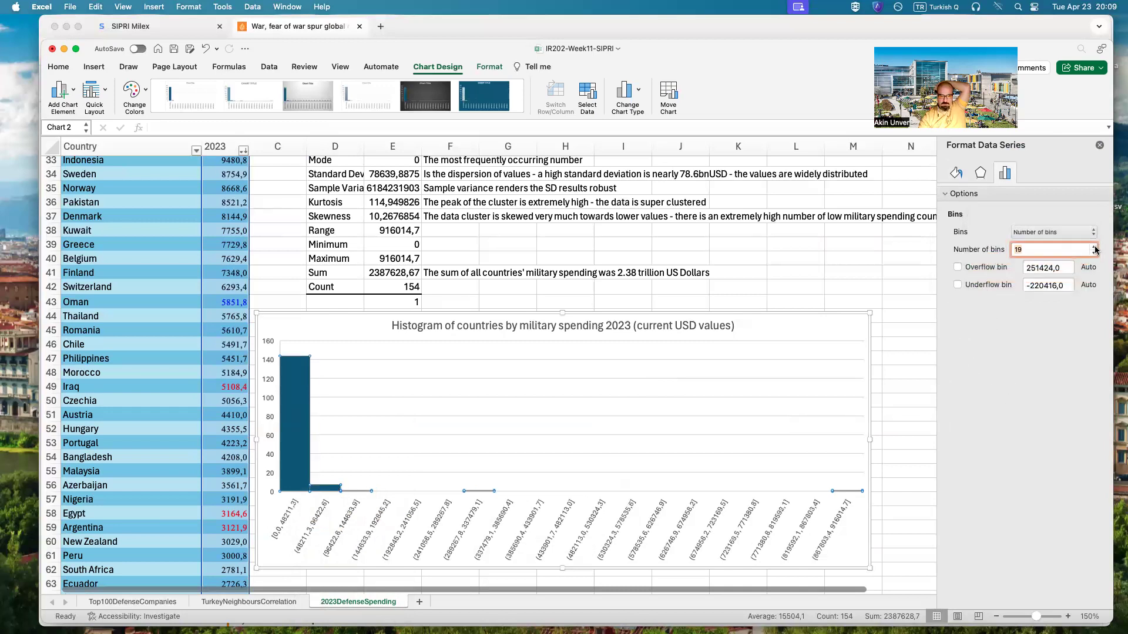
{"action": "left_click", "coordinate": [1095, 247]}
{"action": "left_click", "coordinate": [1094, 248]}
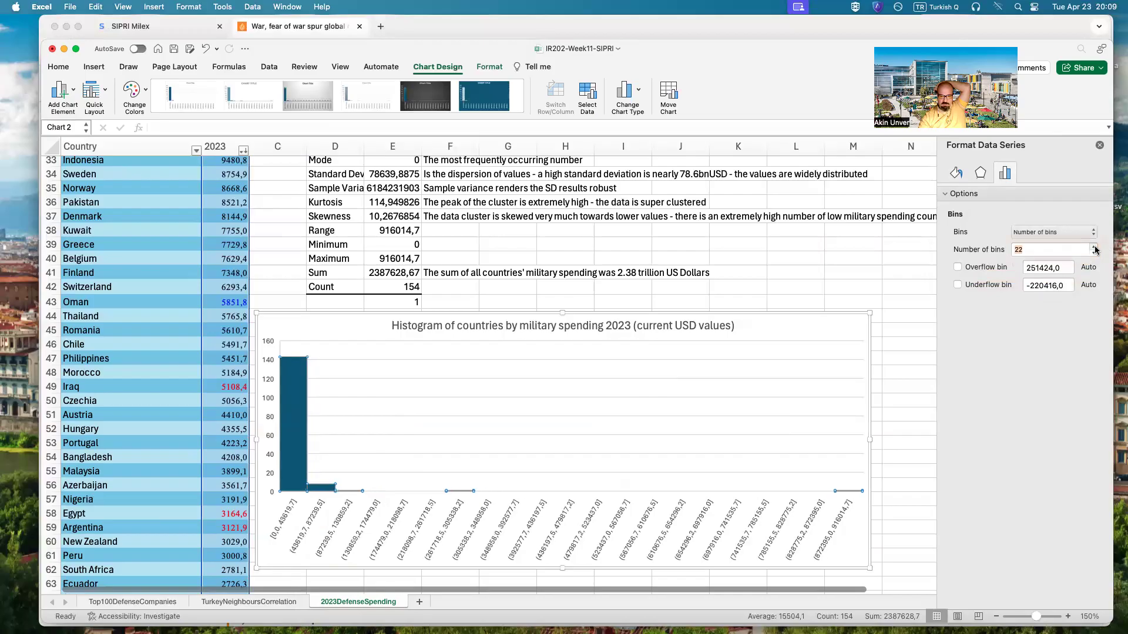
{"action": "left_click", "coordinate": [1094, 247]}
{"action": "left_click", "coordinate": [1094, 248]}
{"action": "left_click", "coordinate": [1095, 248]}
{"action": "left_click", "coordinate": [1095, 247]}
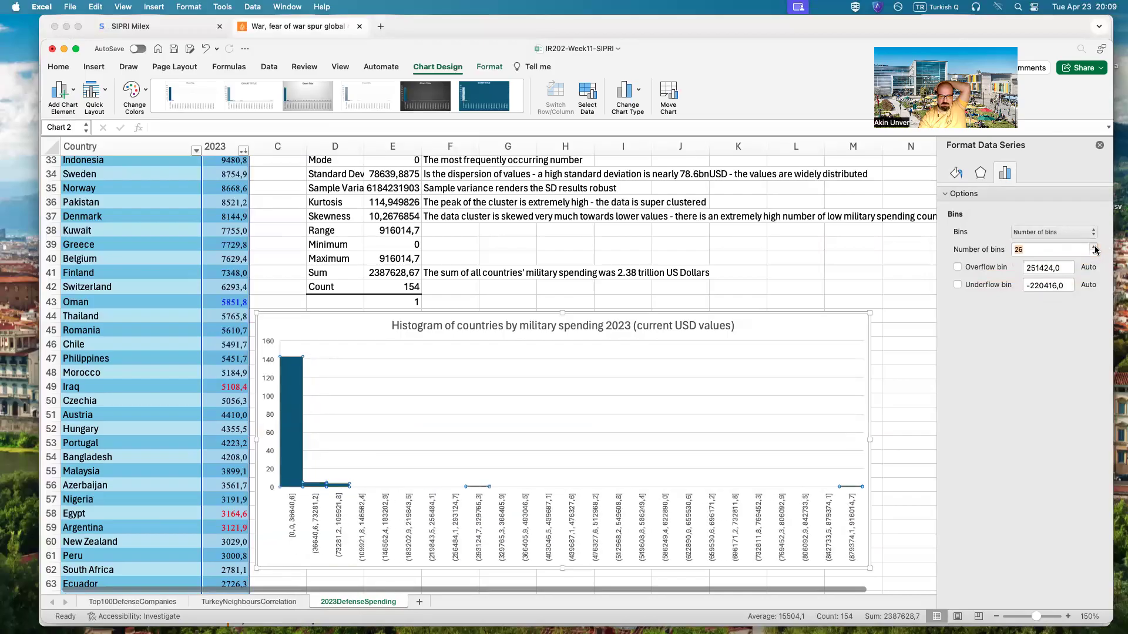
{"action": "left_click", "coordinate": [1094, 248]}
{"action": "left_click", "coordinate": [1094, 247]}
{"action": "left_click", "coordinate": [1095, 247]}
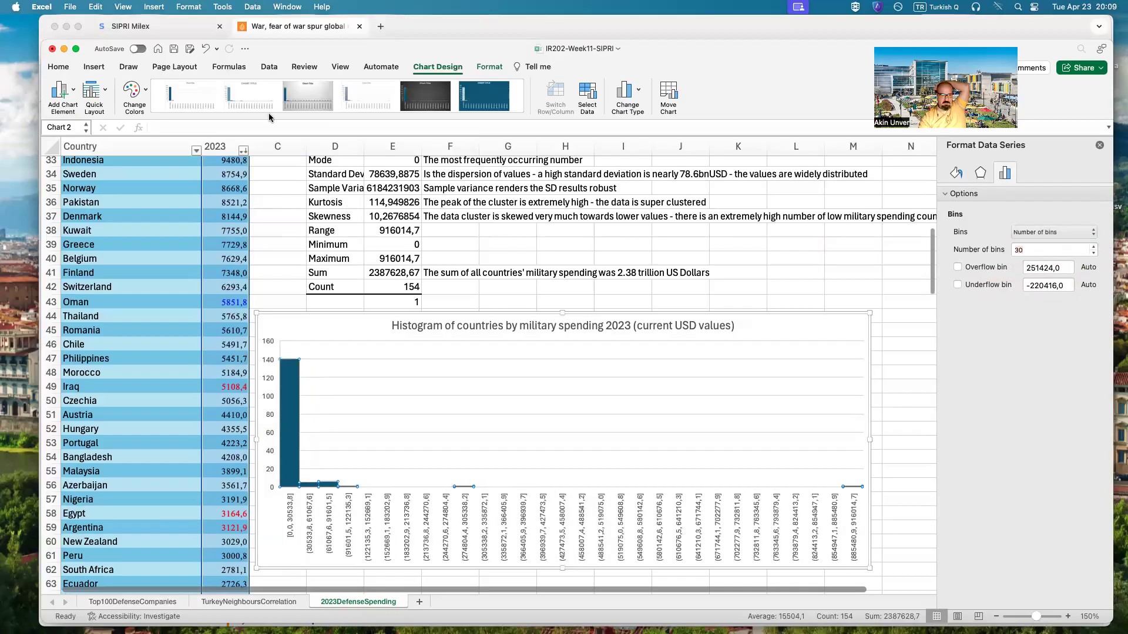
{"action": "right_click", "coordinate": [296, 401]}
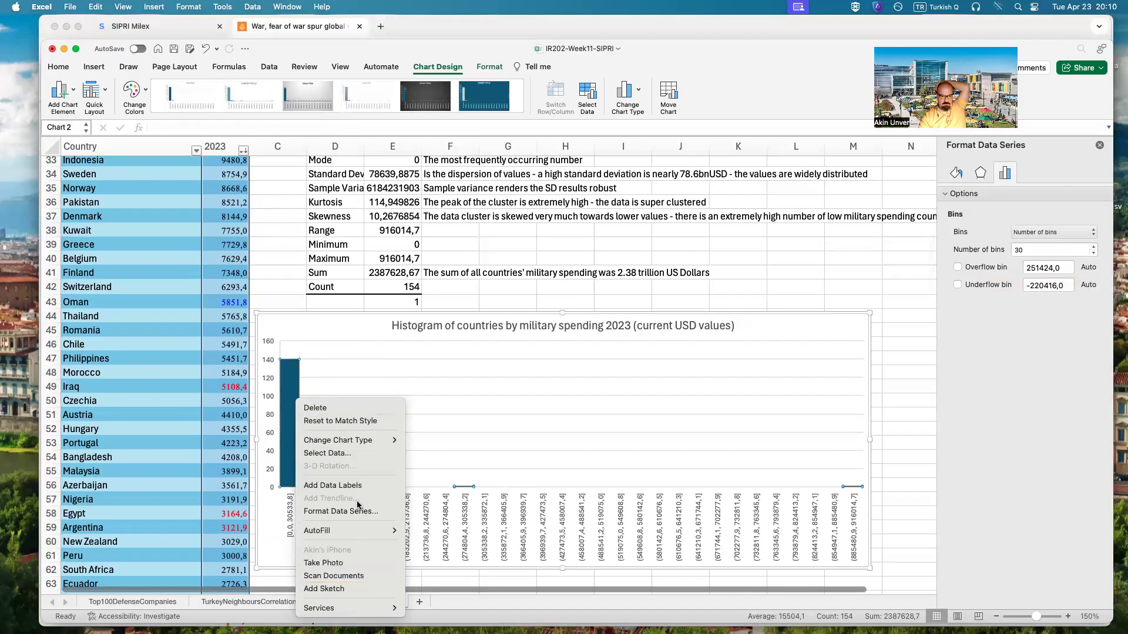
{"action": "left_click", "coordinate": [975, 466]}
{"action": "left_click", "coordinate": [541, 423]}
{"action": "right_click", "coordinate": [363, 418]}
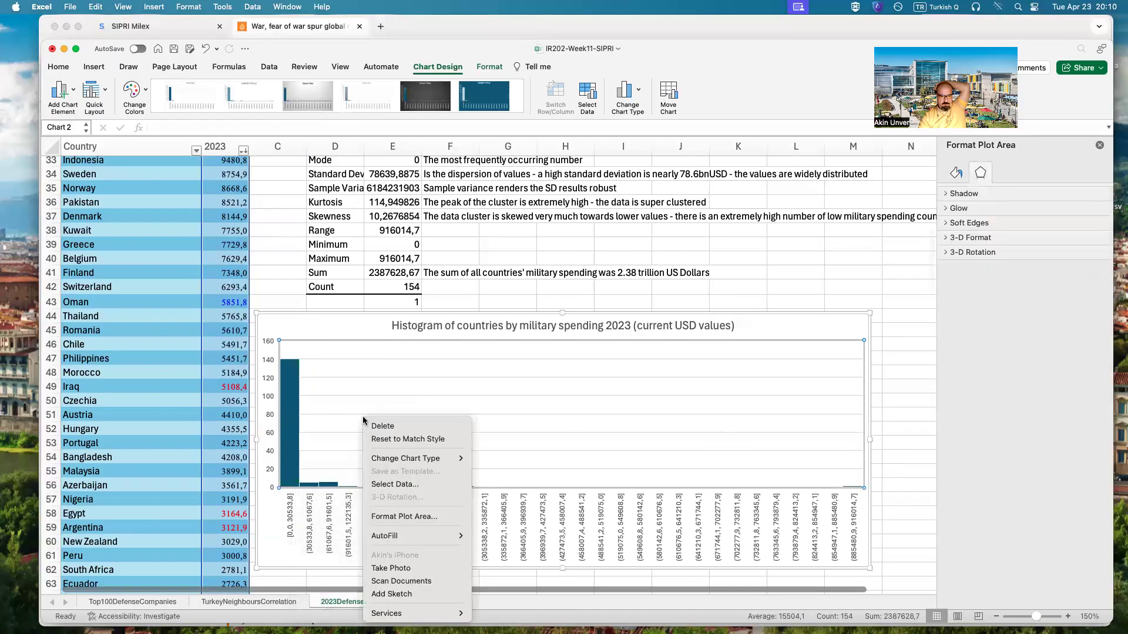
{"action": "left_click", "coordinate": [286, 381]}
{"action": "right_click", "coordinate": [286, 382]}
{"action": "left_click", "coordinate": [293, 339]}
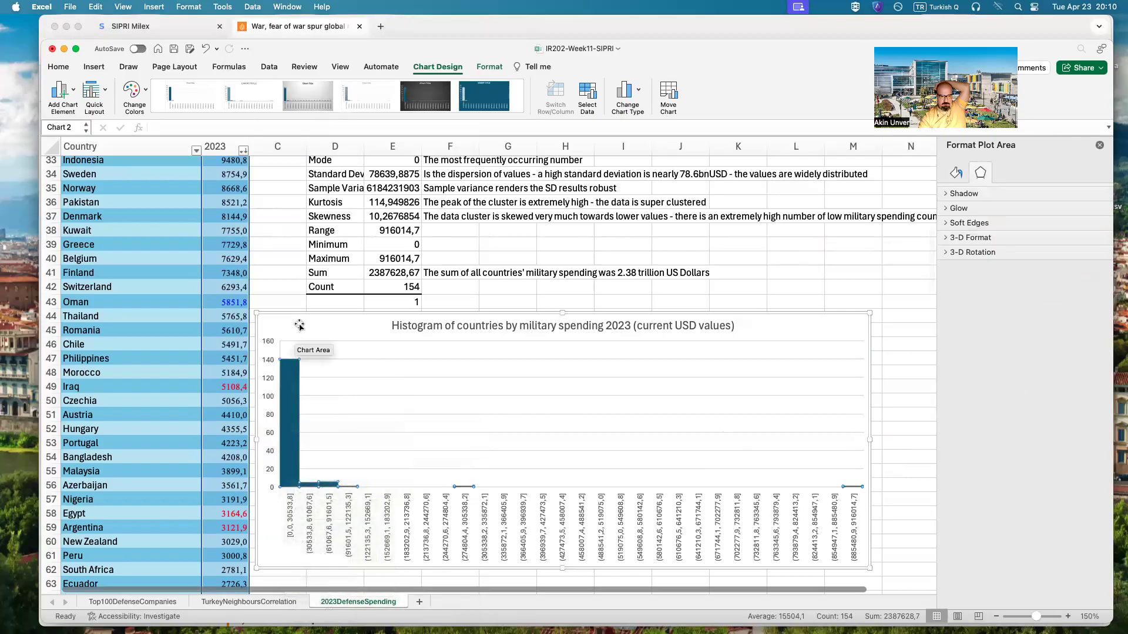
{"action": "right_click", "coordinate": [300, 327]}
{"action": "left_click", "coordinate": [580, 364]}
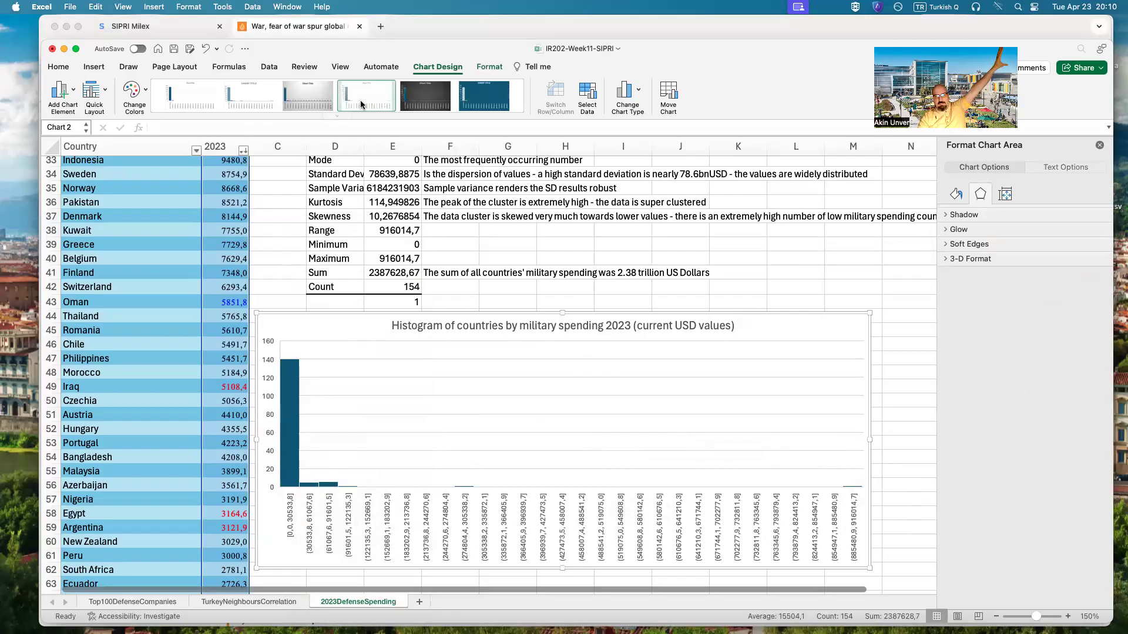
- Apply the dark chart style to the histogram and change its colors to the orange monochromatic palette
{"action": "left_click", "coordinate": [337, 115]}
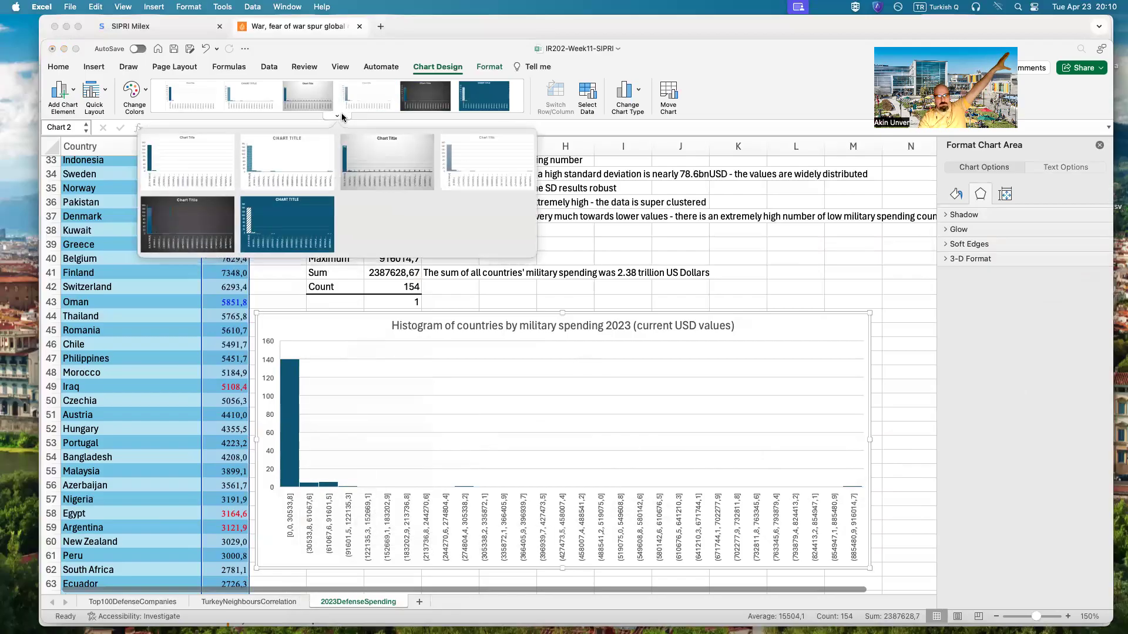
{"action": "left_click", "coordinate": [166, 214]}
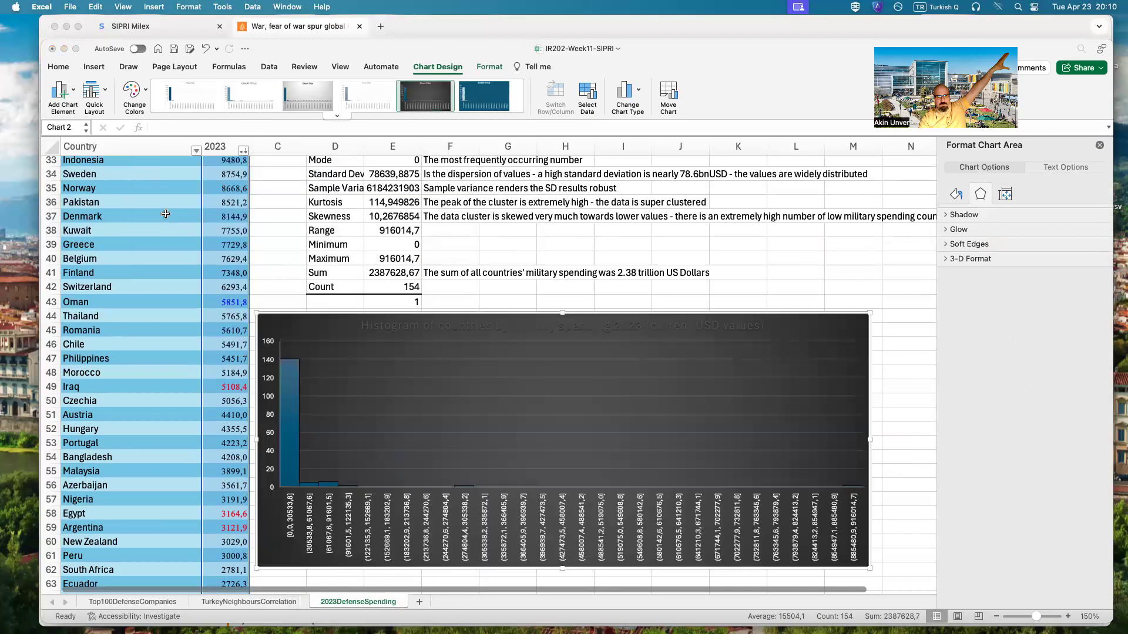
{"action": "left_click", "coordinate": [135, 93]}
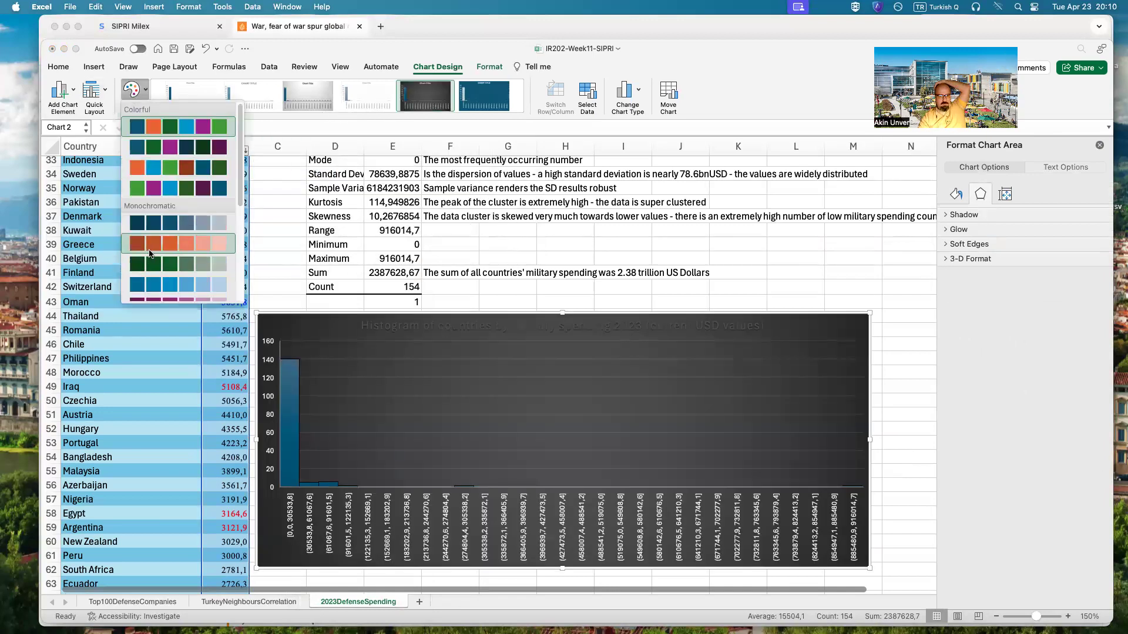
{"action": "left_click", "coordinate": [170, 244]}
- Set the histogram title's font color to yellow
{"action": "left_click", "coordinate": [436, 322]}
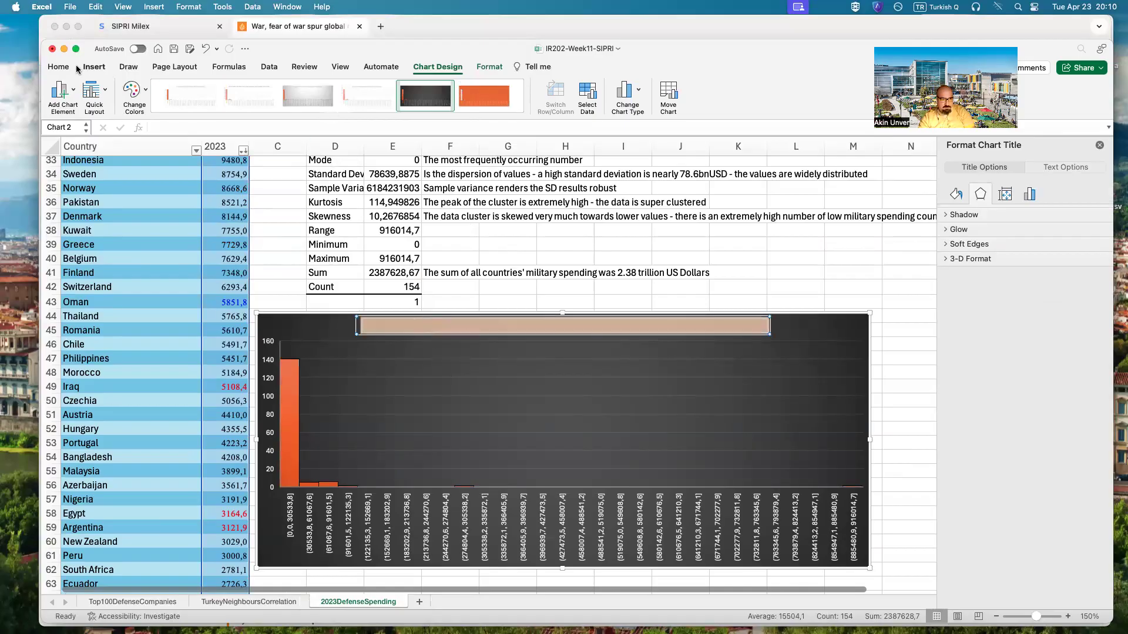
{"action": "left_click", "coordinate": [59, 66]}
{"action": "left_click", "coordinate": [260, 107]}
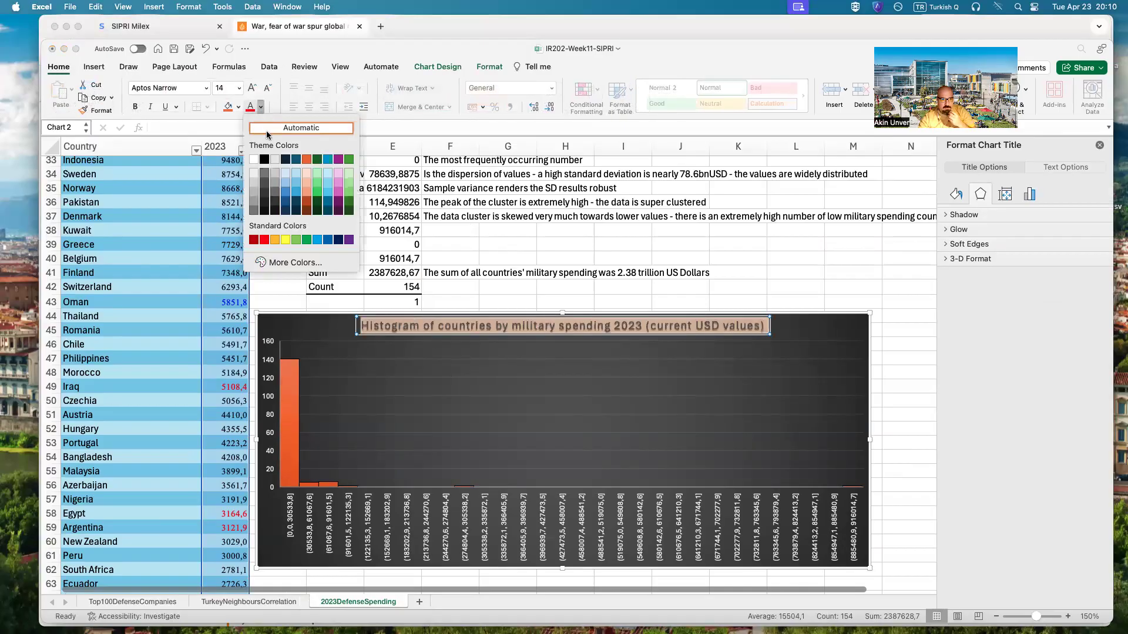
{"action": "left_click", "coordinate": [283, 239]}
{"action": "left_click", "coordinate": [820, 329]}
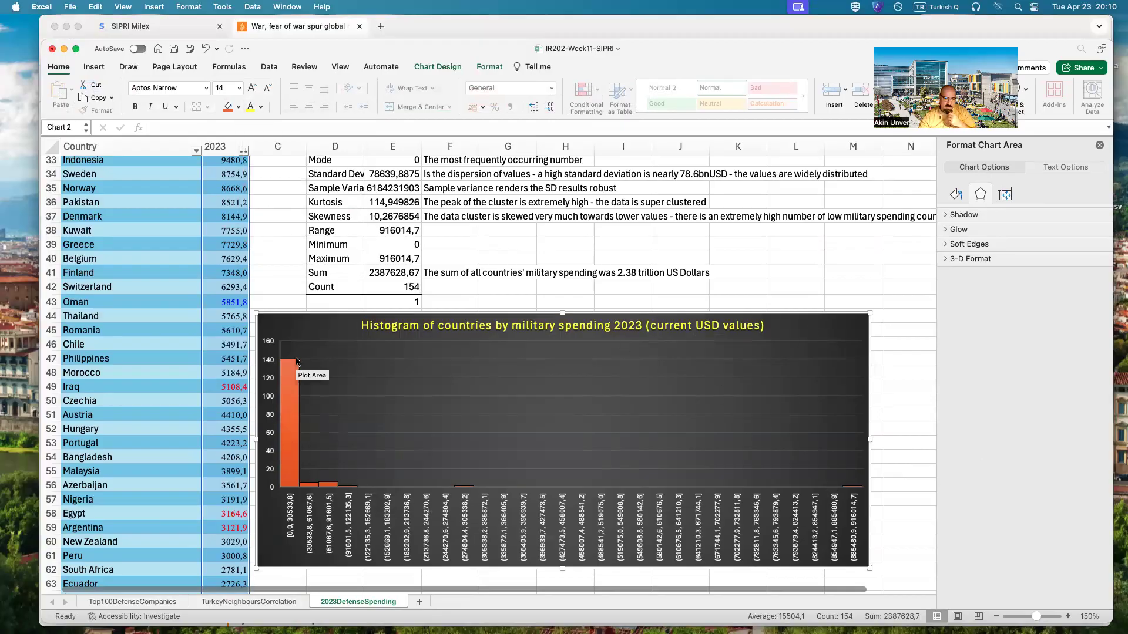
- Examine the histogram's bars and bin ranges against the country spending list and the treemap above
{"action": "mouse_move", "coordinate": [294, 439]}
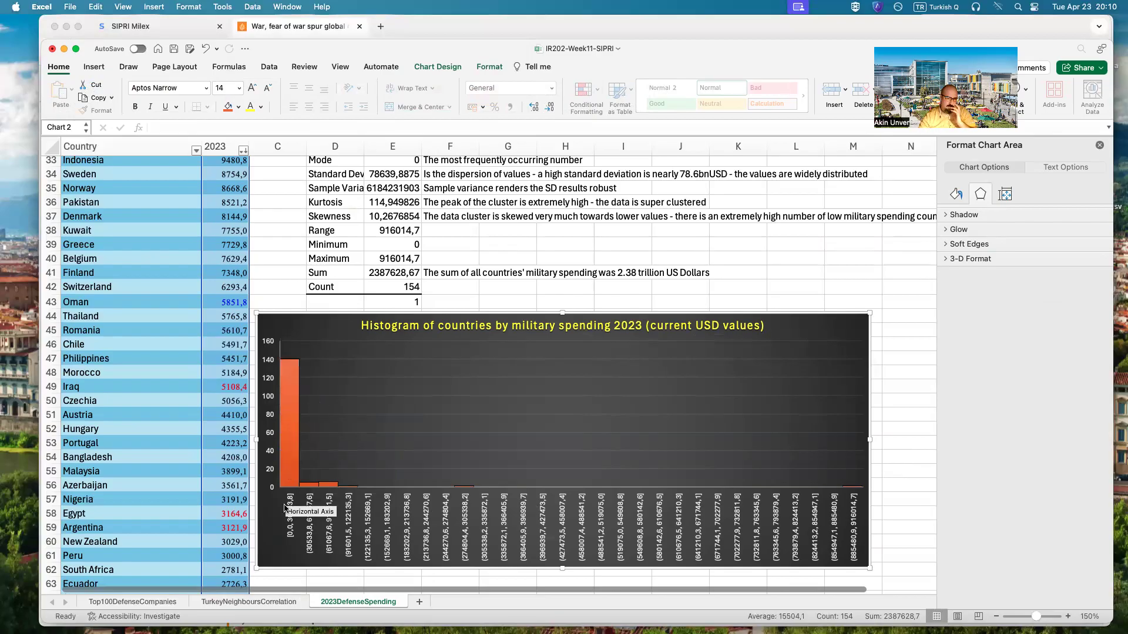
{"action": "mouse_move", "coordinate": [299, 487]}
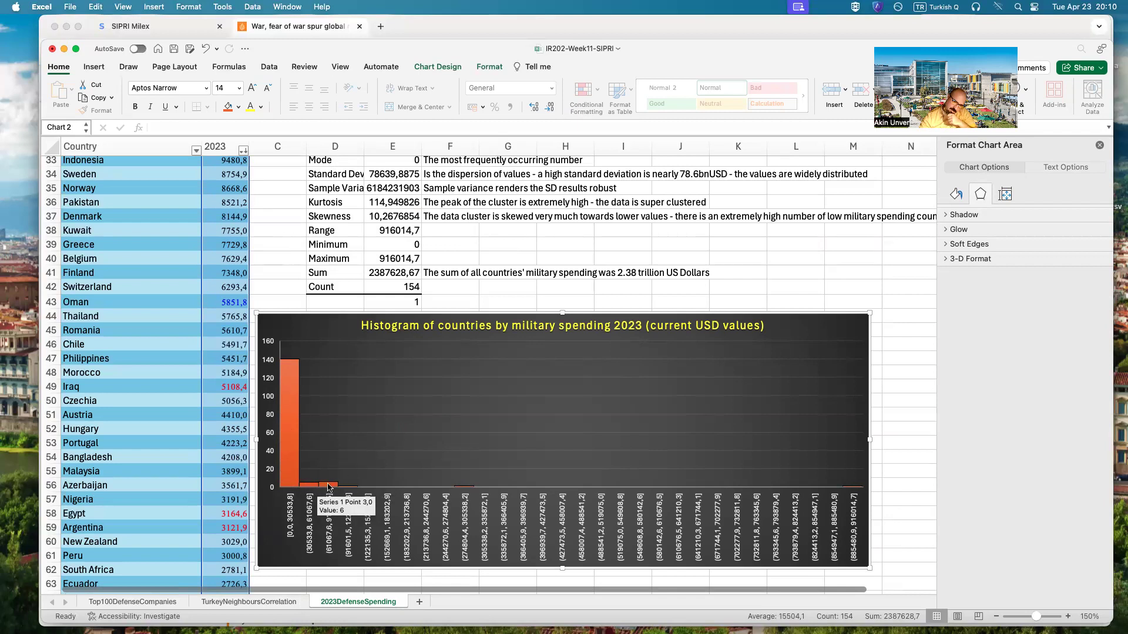
{"action": "left_click", "coordinate": [348, 488]}
{"action": "scroll", "coordinate": [200, 359], "scroll_direction": "up", "scroll_amount": 6}
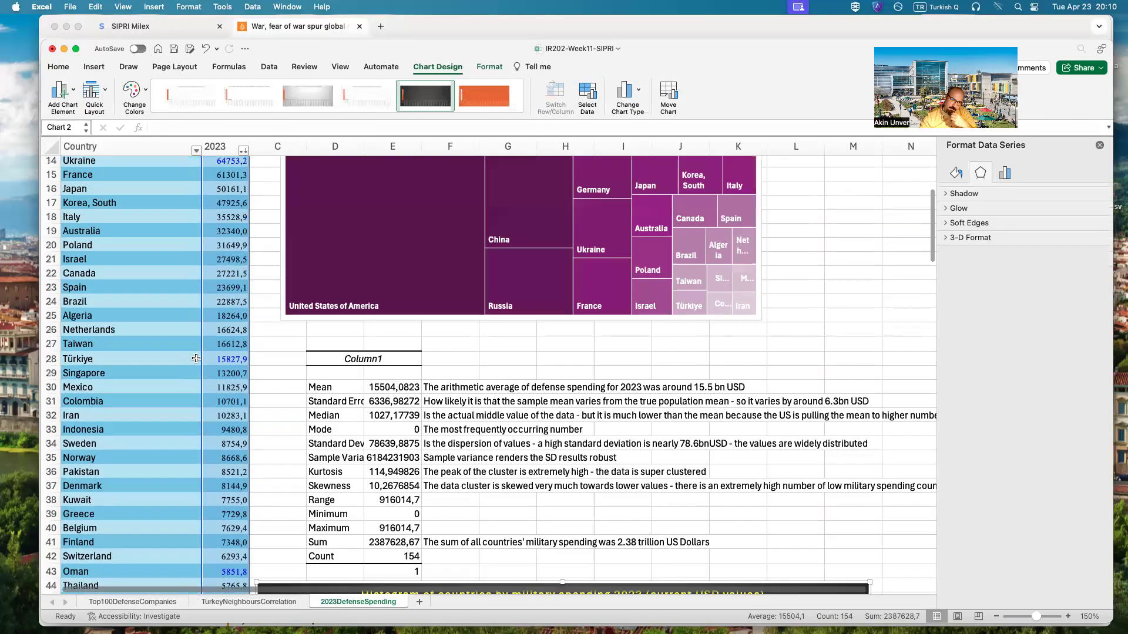
{"action": "scroll", "coordinate": [188, 243], "scroll_direction": "up", "scroll_amount": 4}
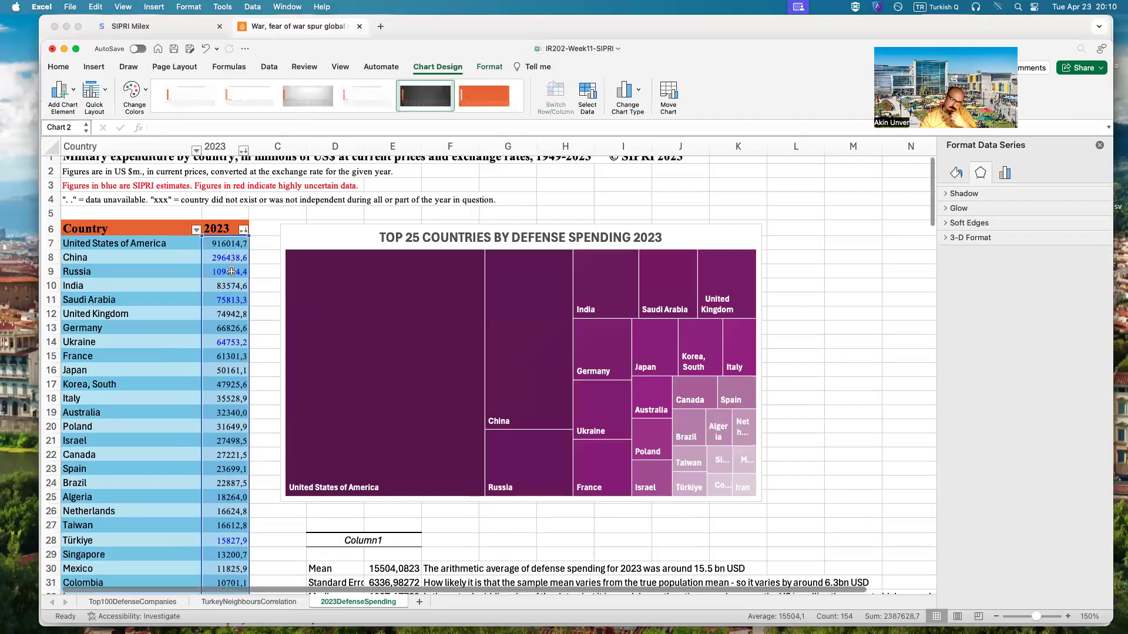
{"action": "scroll", "coordinate": [294, 376], "scroll_direction": "down", "scroll_amount": 13}
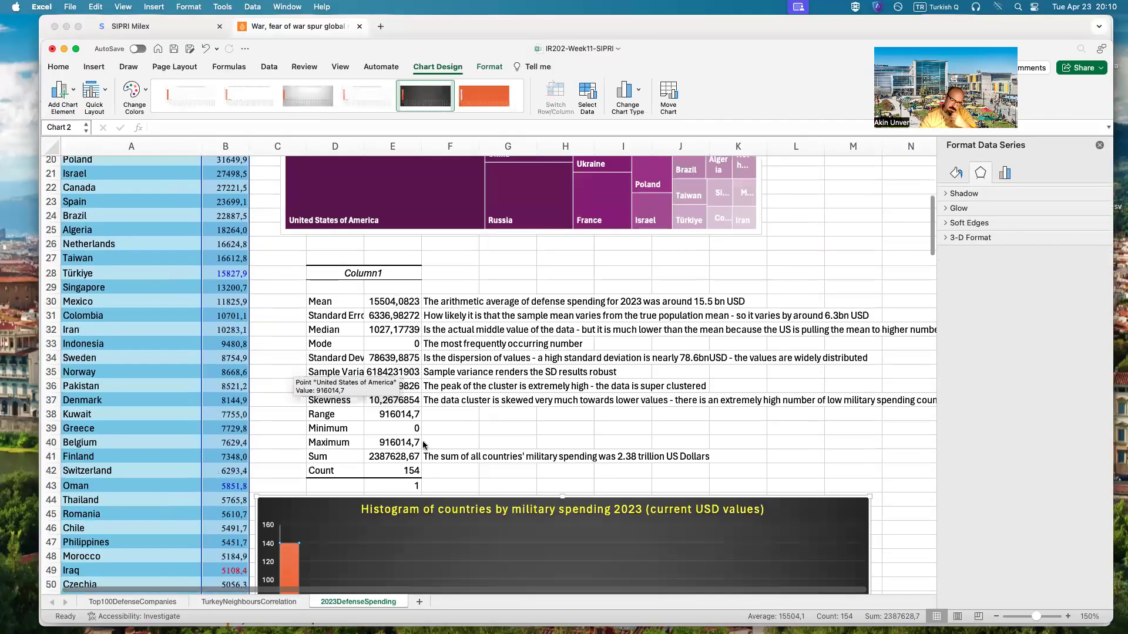
{"action": "left_click", "coordinate": [659, 474]}
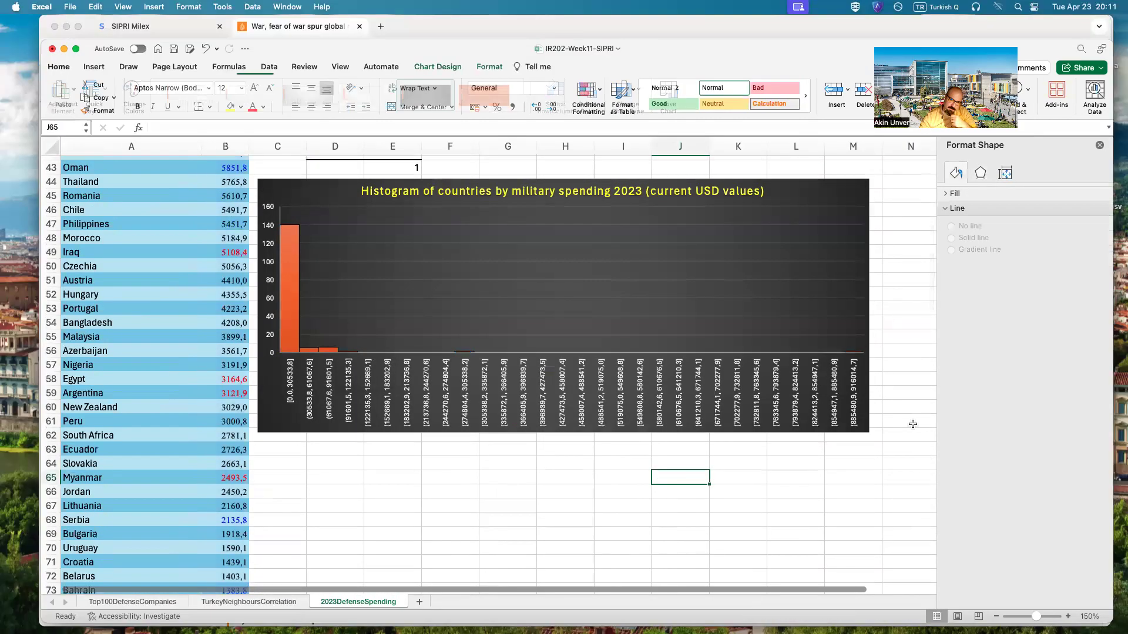
- Change the histogram title's font color to the standard golden orange
{"action": "scroll", "coordinate": [889, 429], "scroll_direction": "up", "scroll_amount": 3}
{"action": "left_click", "coordinate": [562, 311]}
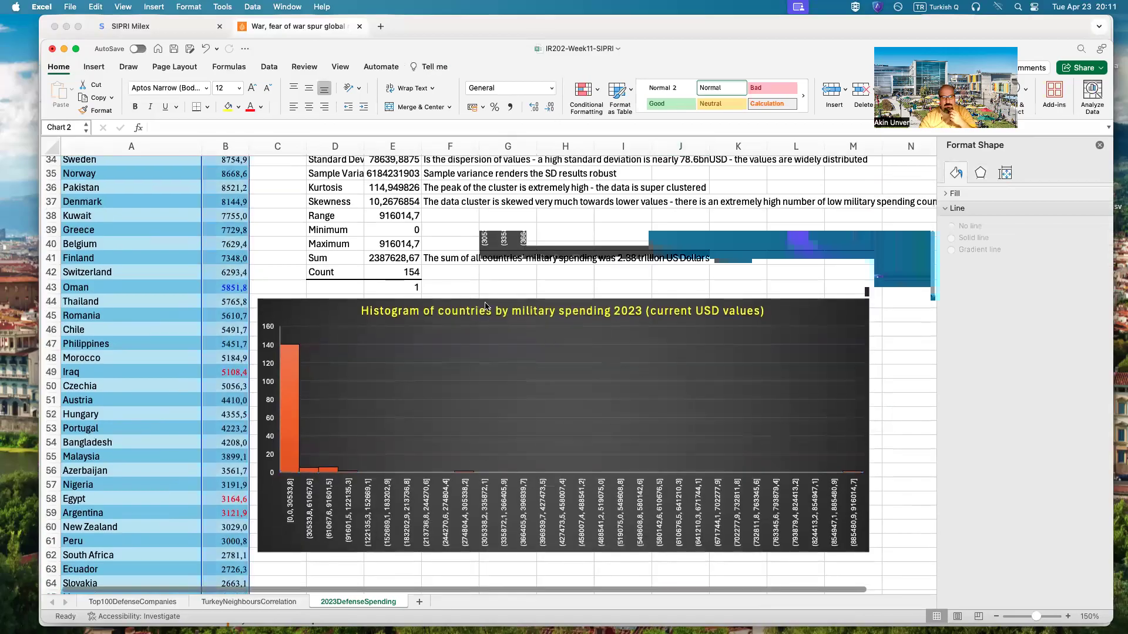
{"action": "left_click", "coordinate": [259, 107]}
{"action": "left_click", "coordinate": [280, 239]}
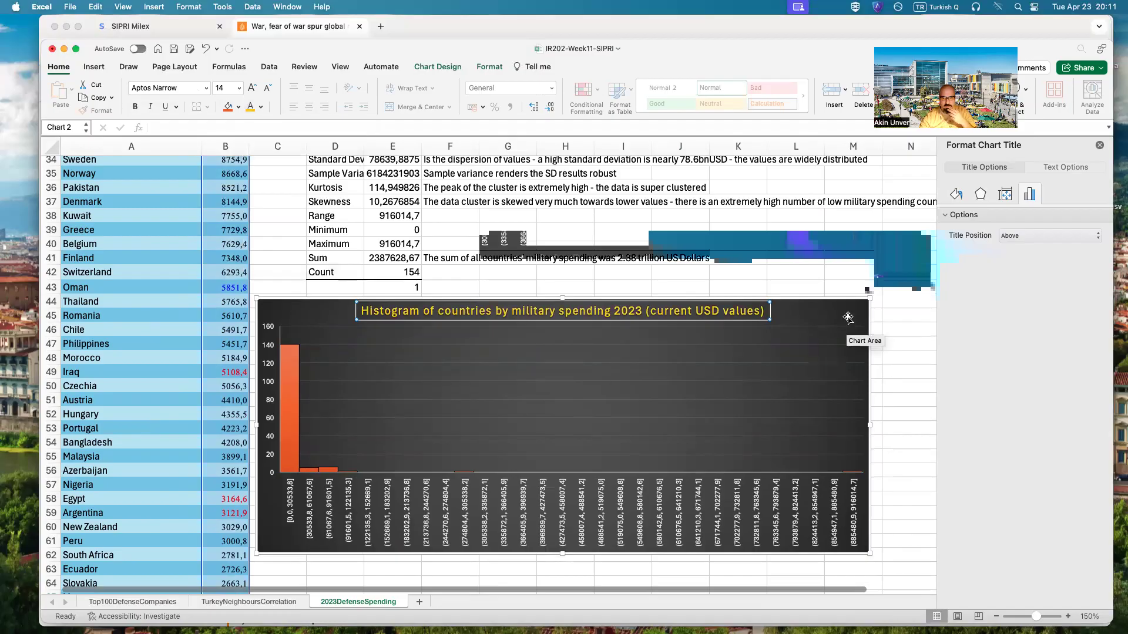
{"action": "left_click", "coordinate": [847, 314]}
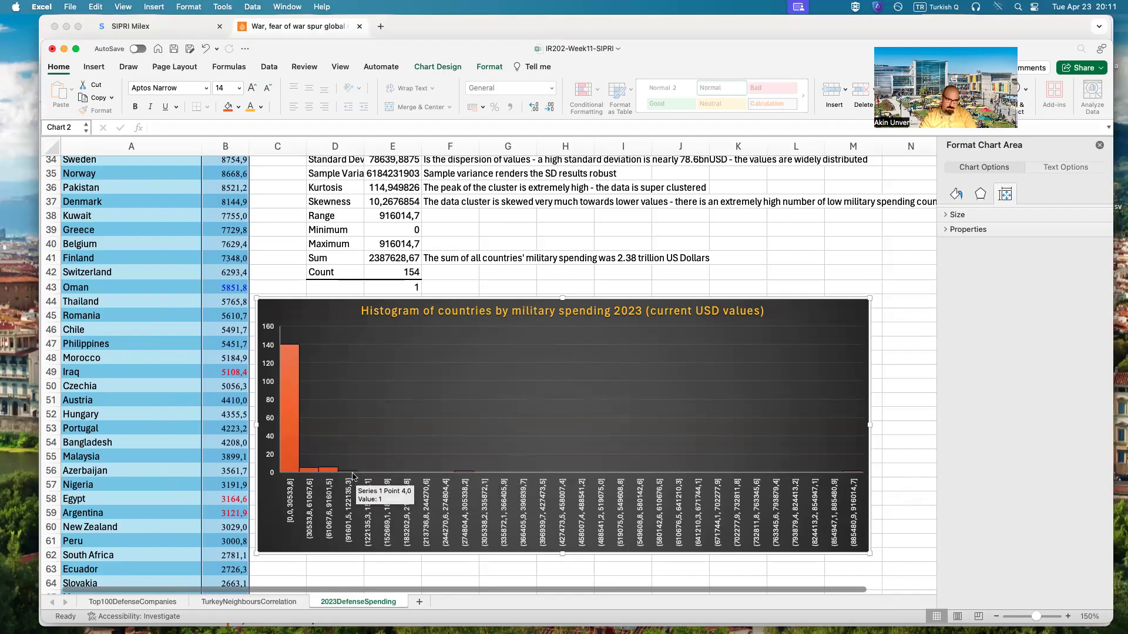
- Review the charts and the annotated descriptive statistics on the Top100DefenseCompanies sheet
{"action": "scroll", "coordinate": [270, 442], "scroll_direction": "up", "scroll_amount": 10}
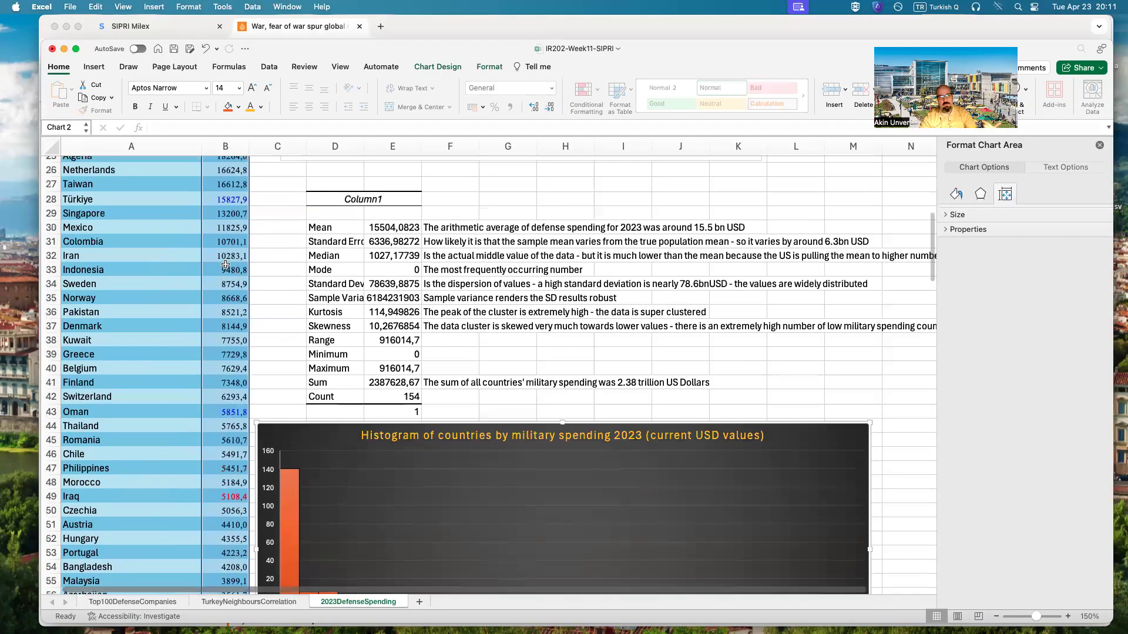
{"action": "scroll", "coordinate": [270, 470], "scroll_direction": "down", "scroll_amount": 5}
{"action": "scroll", "coordinate": [269, 470], "scroll_direction": "down", "scroll_amount": 1}
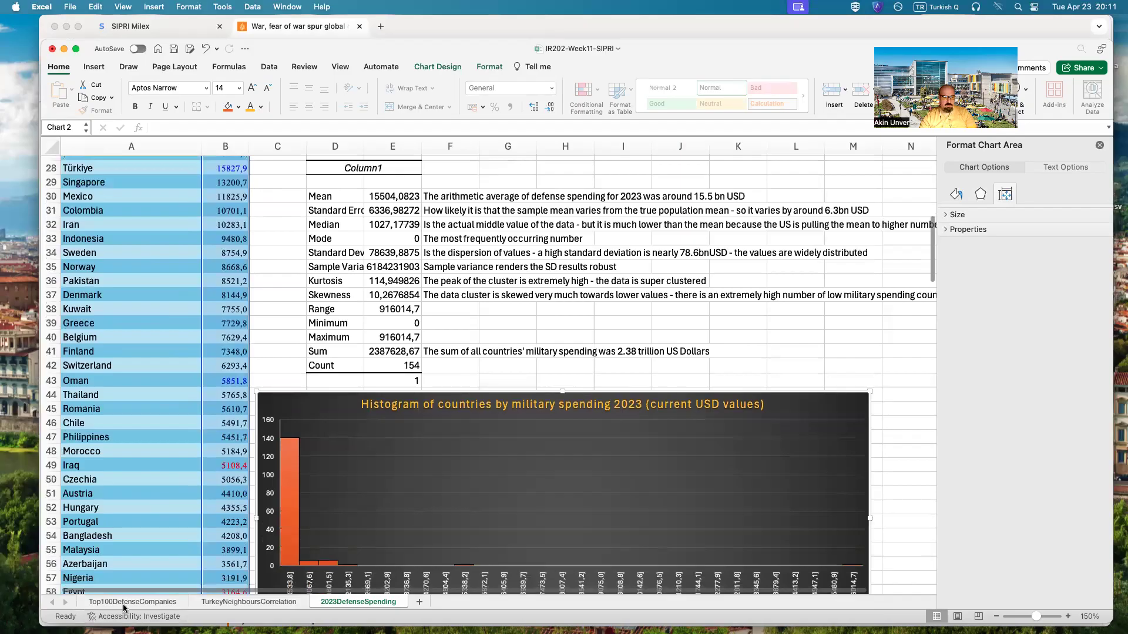
{"action": "left_click", "coordinate": [129, 602]}
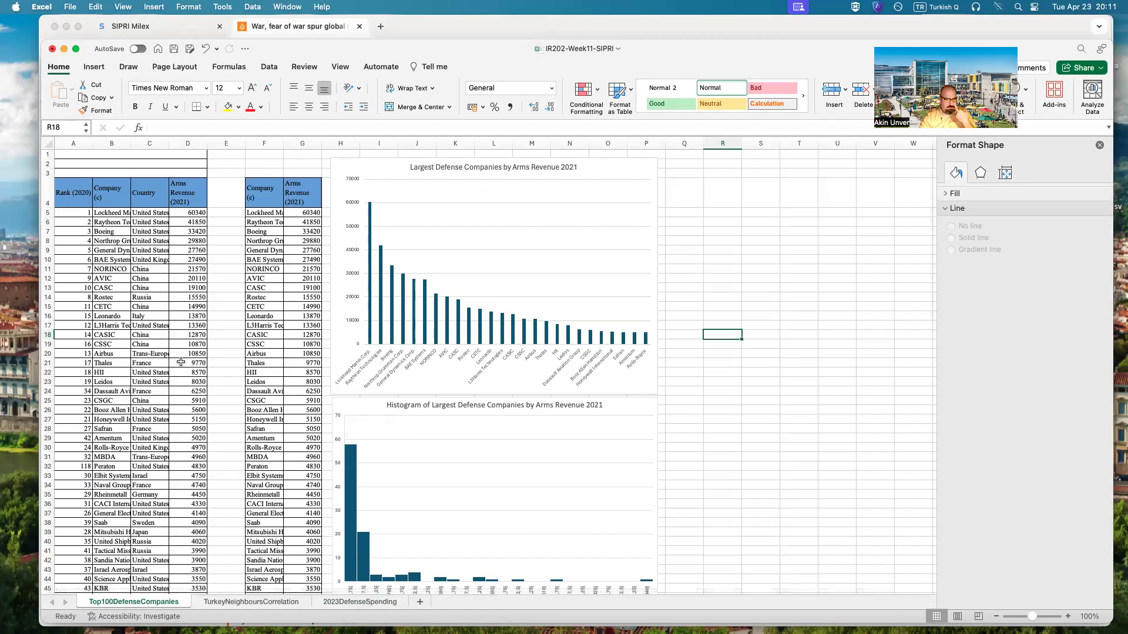
{"action": "scroll", "coordinate": [395, 191], "scroll_direction": "down", "scroll_amount": 9}
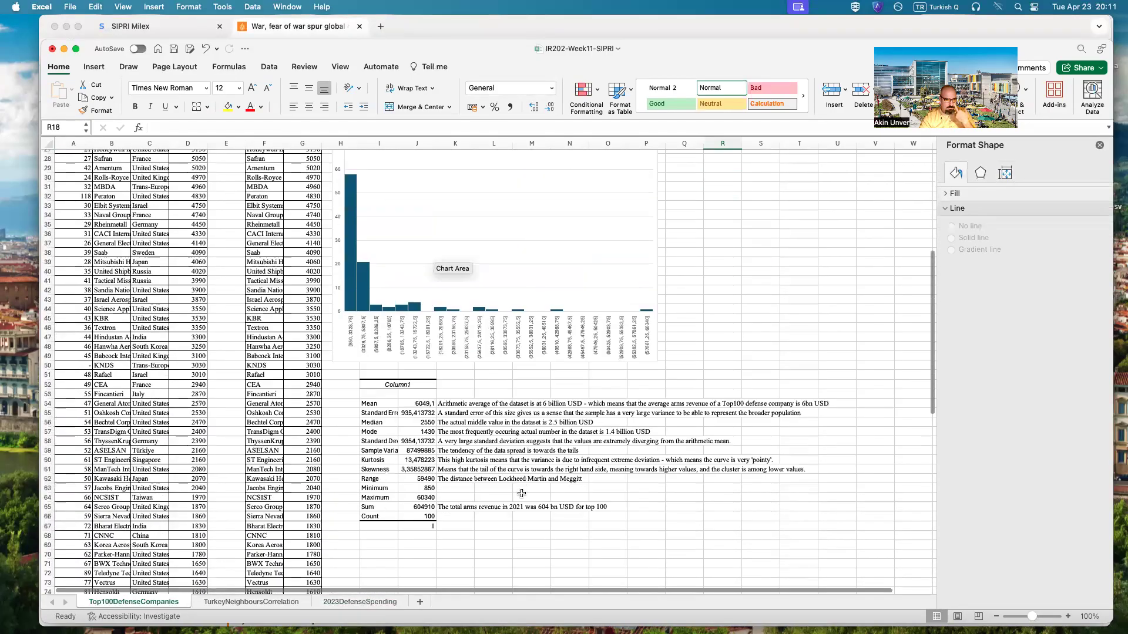
{"action": "scroll", "coordinate": [522, 494], "scroll_direction": "down", "scroll_amount": 3}
{"action": "scroll", "coordinate": [435, 353], "scroll_direction": "up", "scroll_amount": 10}
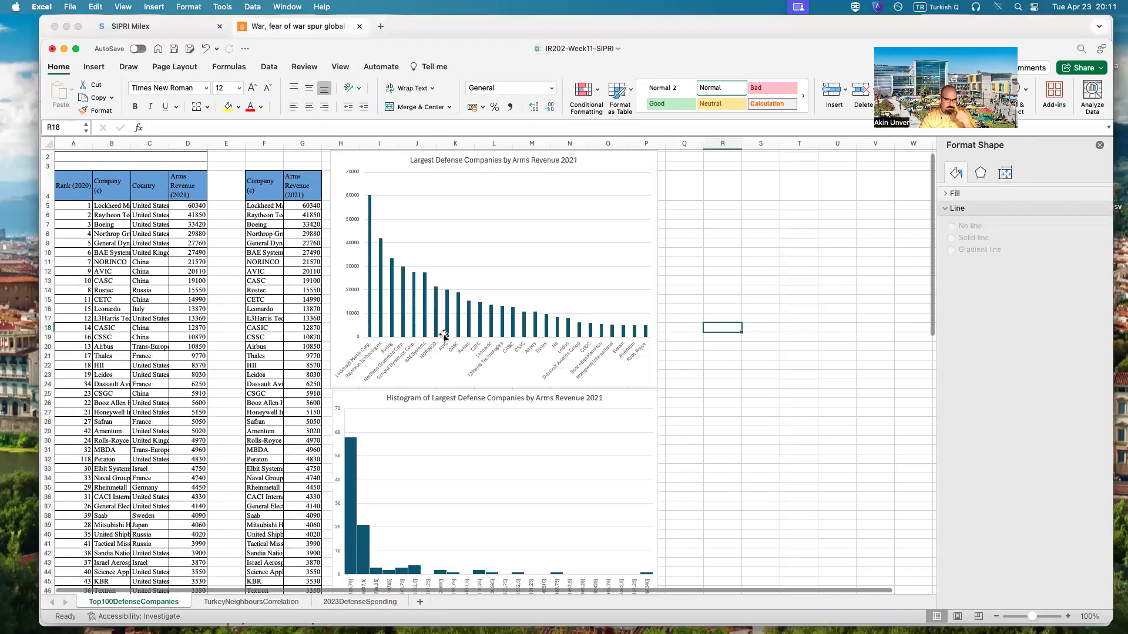
{"action": "scroll", "coordinate": [445, 336], "scroll_direction": "down", "scroll_amount": 12}
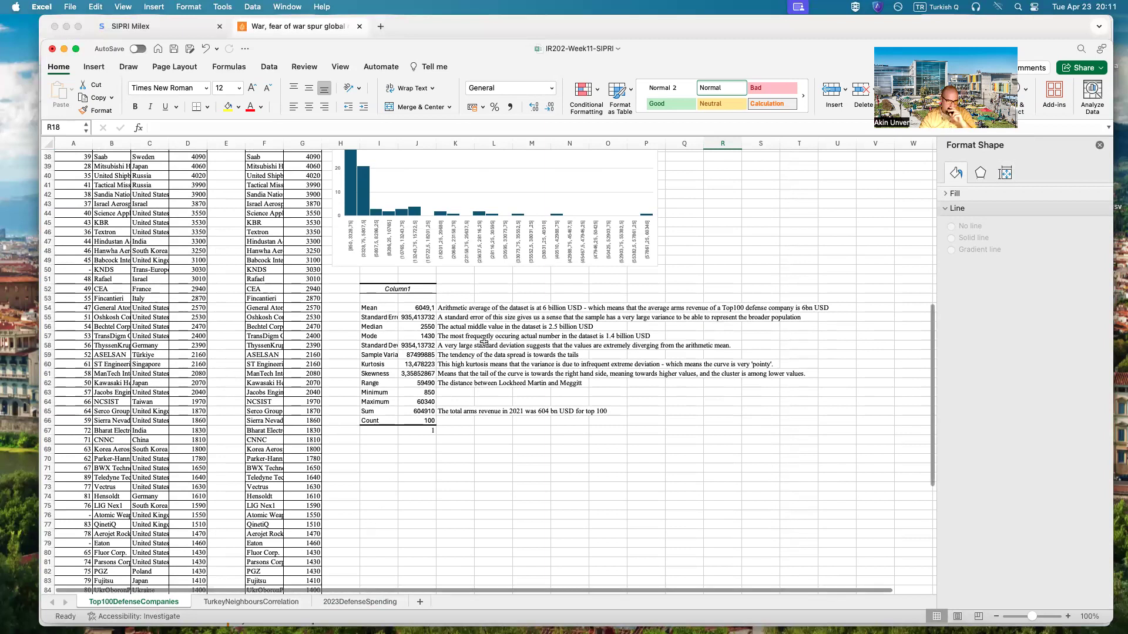
- Review the scatter chart, correlation matrix and written findings on the TurkeyNeighboursCorrelation sheet
{"action": "left_click", "coordinate": [251, 601]}
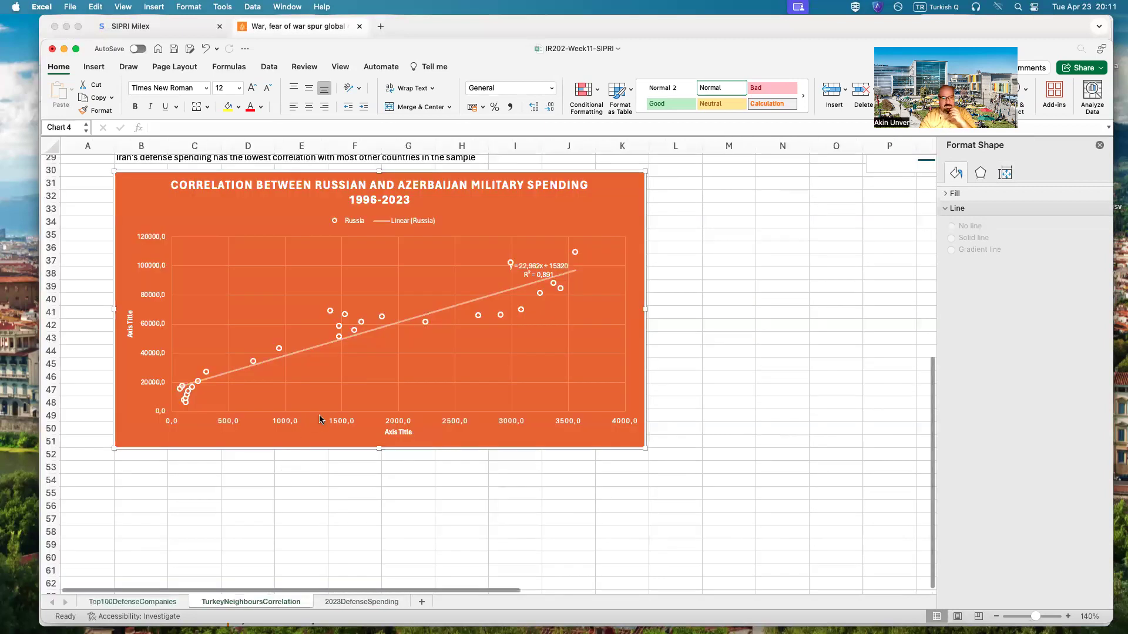
{"action": "scroll", "coordinate": [331, 481], "scroll_direction": "up", "scroll_amount": 4}
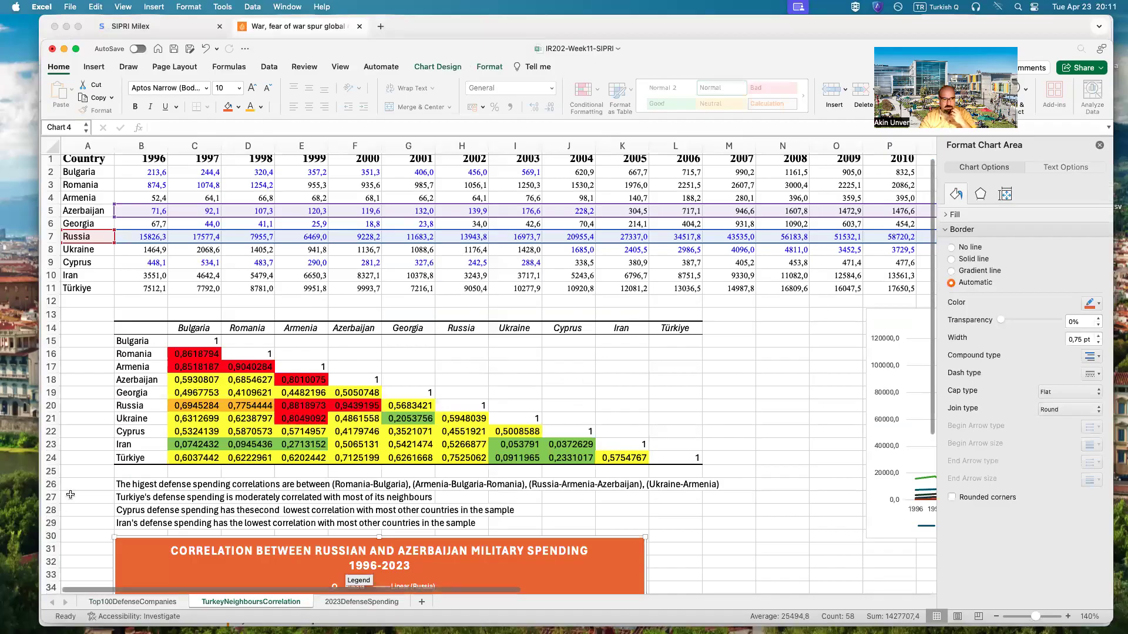
{"action": "left_click_drag", "start_coordinate": [41, 497], "coordinate": [5, 497]}
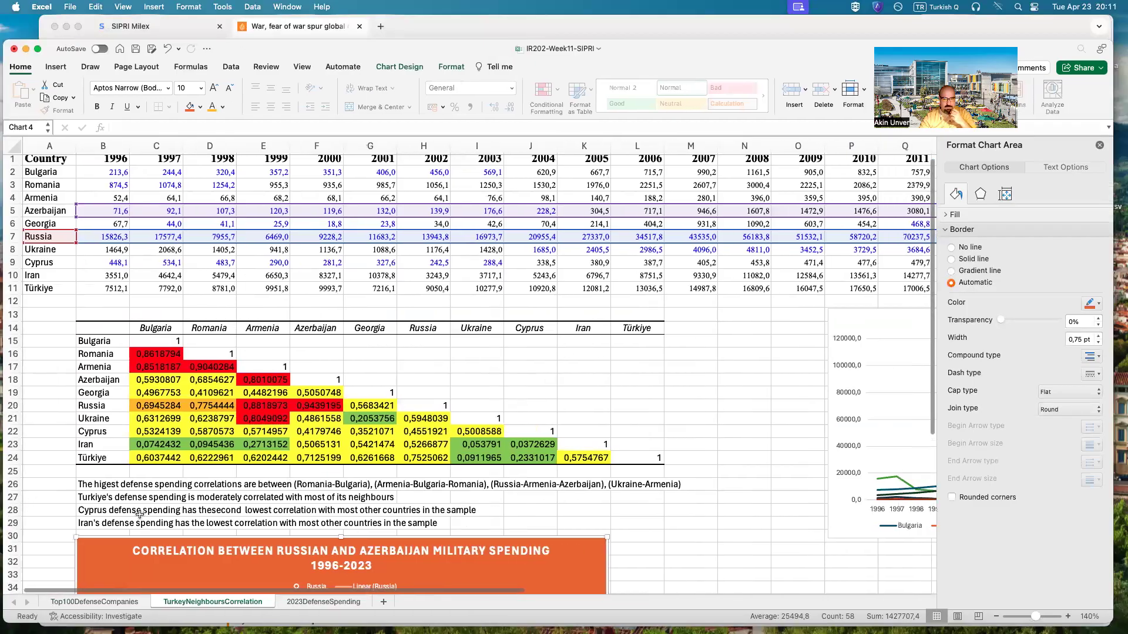
- Apply the dark grey chart style with glowing lines and gridlines to the line graph of Türkiye and its neighbours' military spending
{"action": "scroll", "coordinate": [477, 577], "scroll_direction": "right", "scroll_amount": 4}
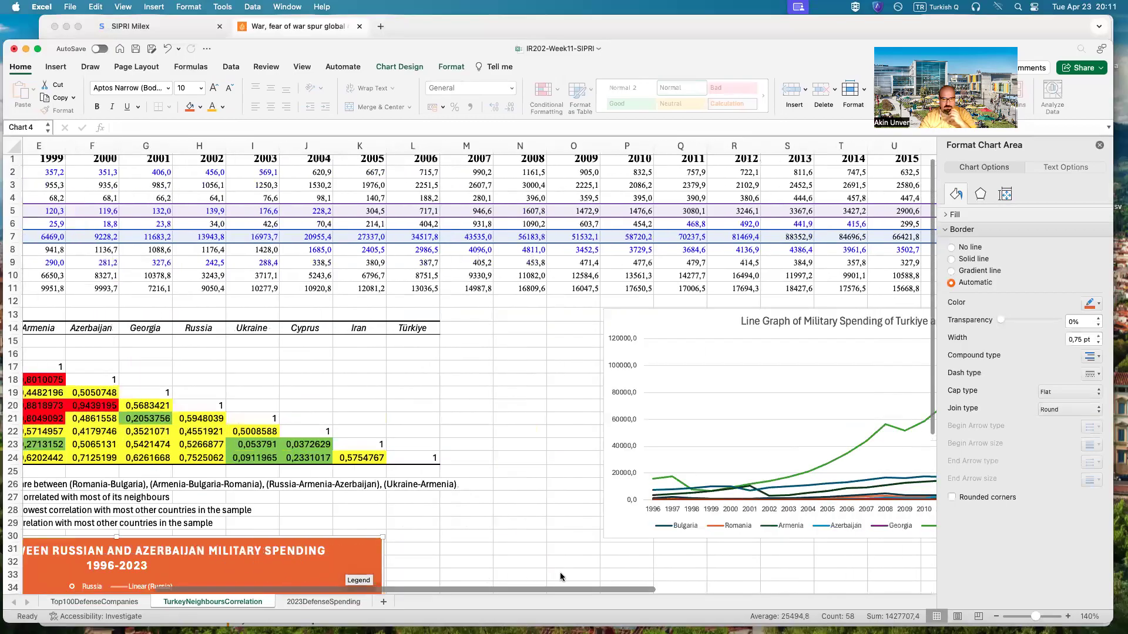
{"action": "scroll", "coordinate": [561, 576], "scroll_direction": "right", "scroll_amount": 4}
{"action": "scroll", "coordinate": [548, 336], "scroll_direction": "left", "scroll_amount": 3}
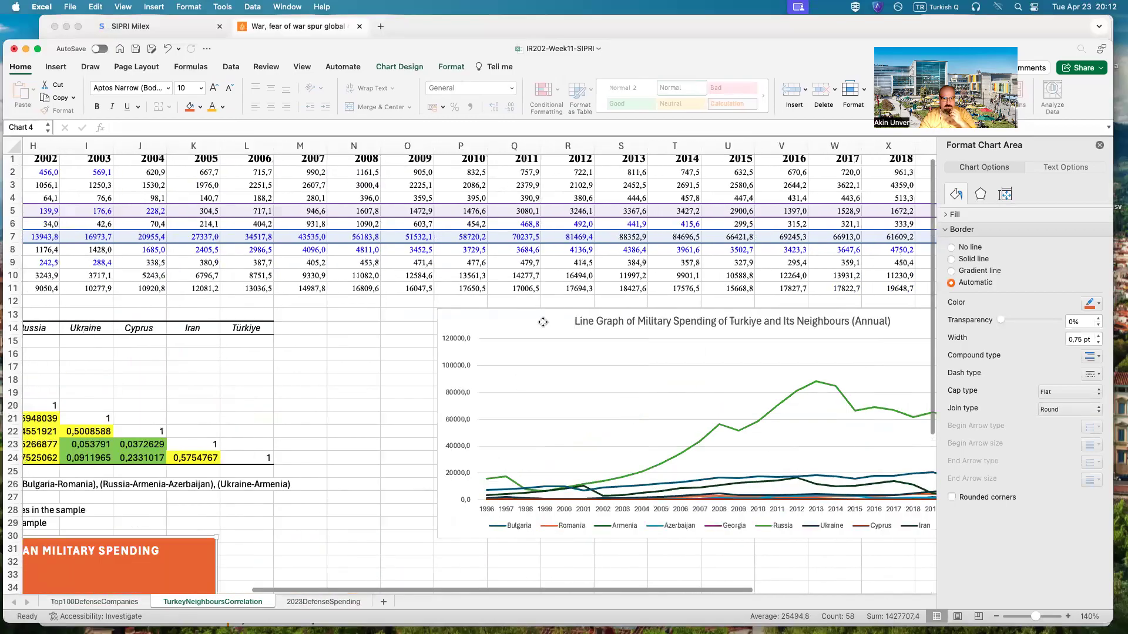
{"action": "left_click", "coordinate": [518, 334]}
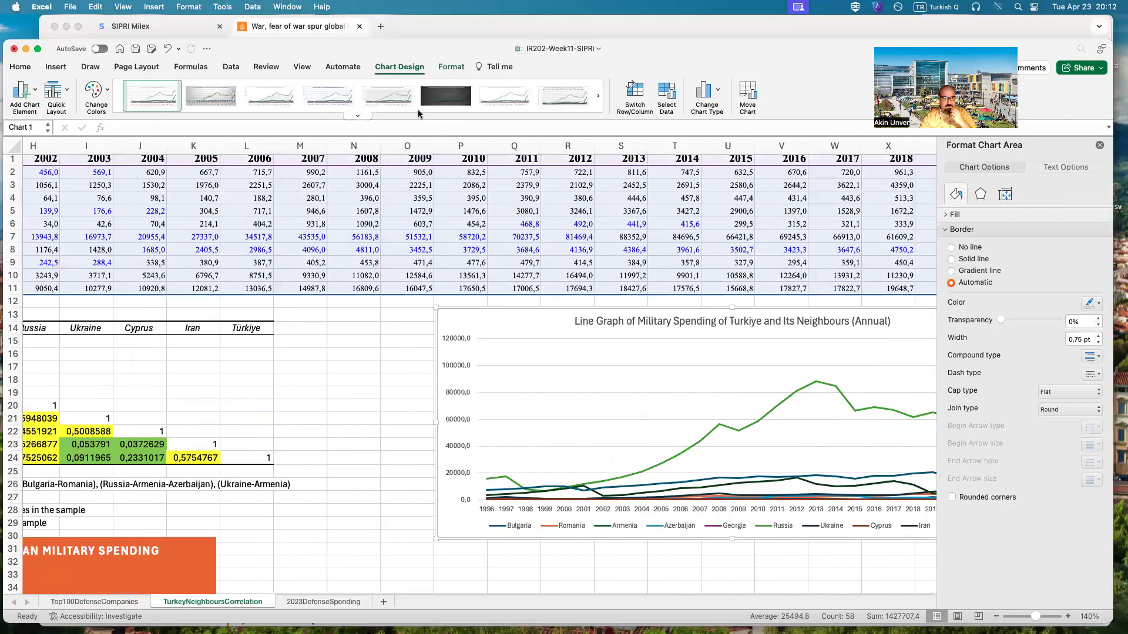
{"action": "left_click", "coordinate": [369, 116]}
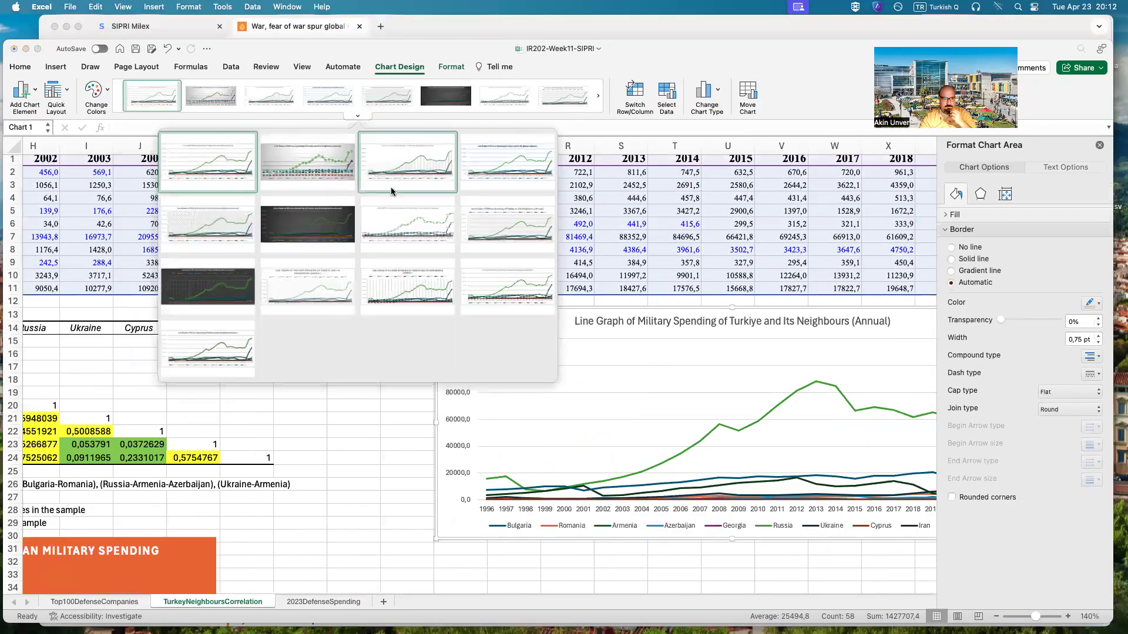
{"action": "left_click", "coordinate": [213, 302]}
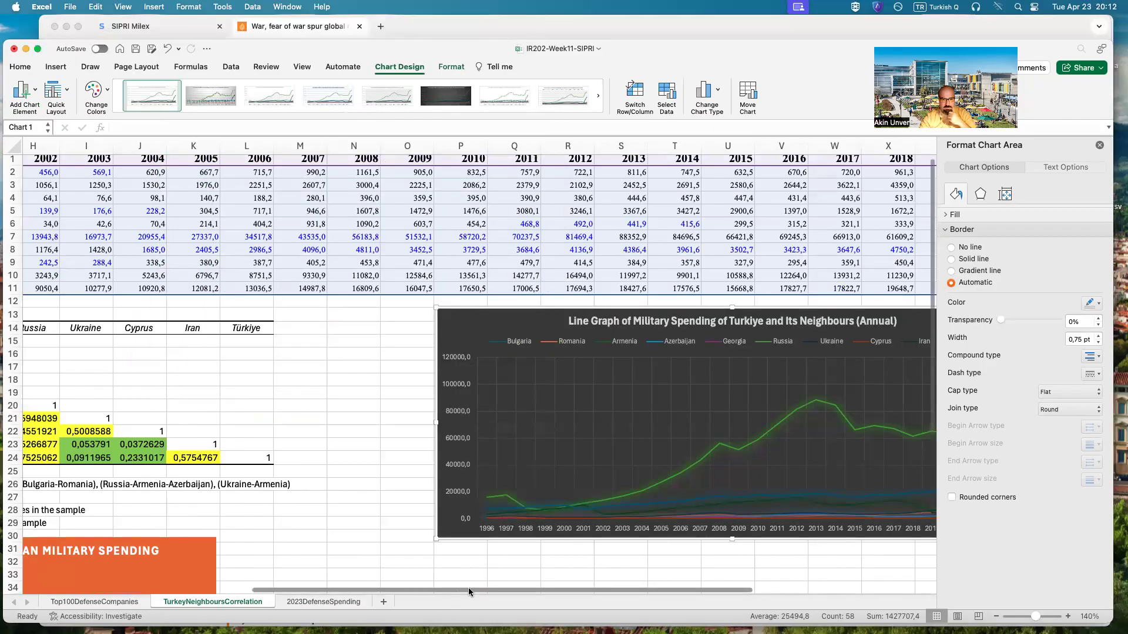
- Try the third, second and fourth colorful palettes and the orange monochromatic palette on the line graph
{"action": "left_click_drag", "start_coordinate": [467, 587], "coordinate": [584, 586]}
{"action": "left_click", "coordinate": [107, 89]}
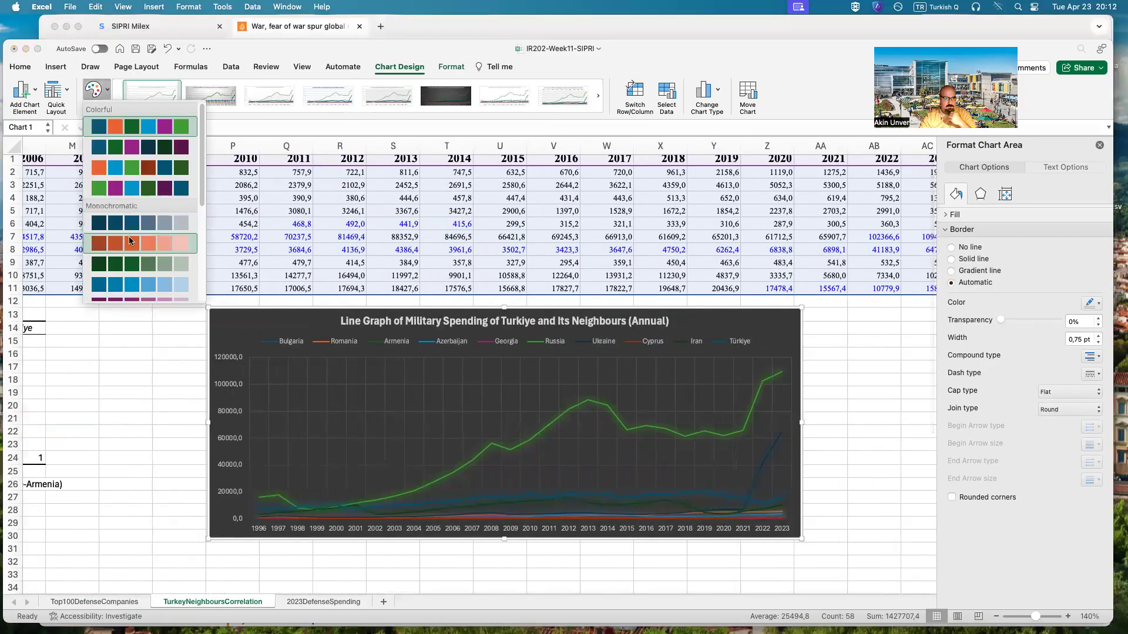
{"action": "left_click", "coordinate": [134, 169]}
{"action": "left_click", "coordinate": [97, 92]}
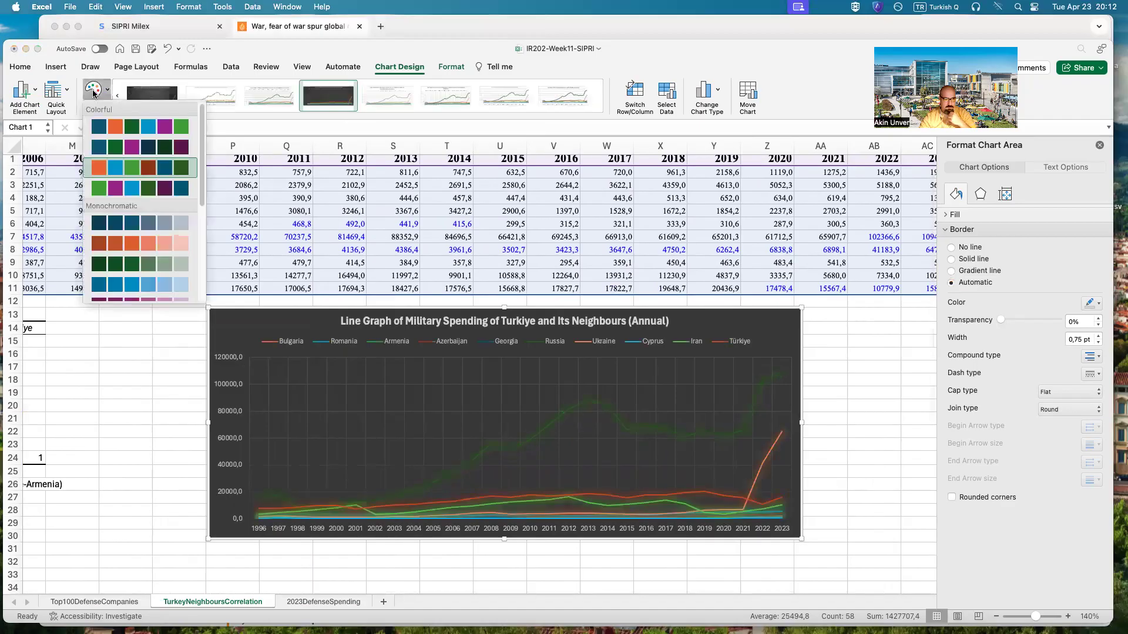
{"action": "left_click", "coordinate": [124, 150]}
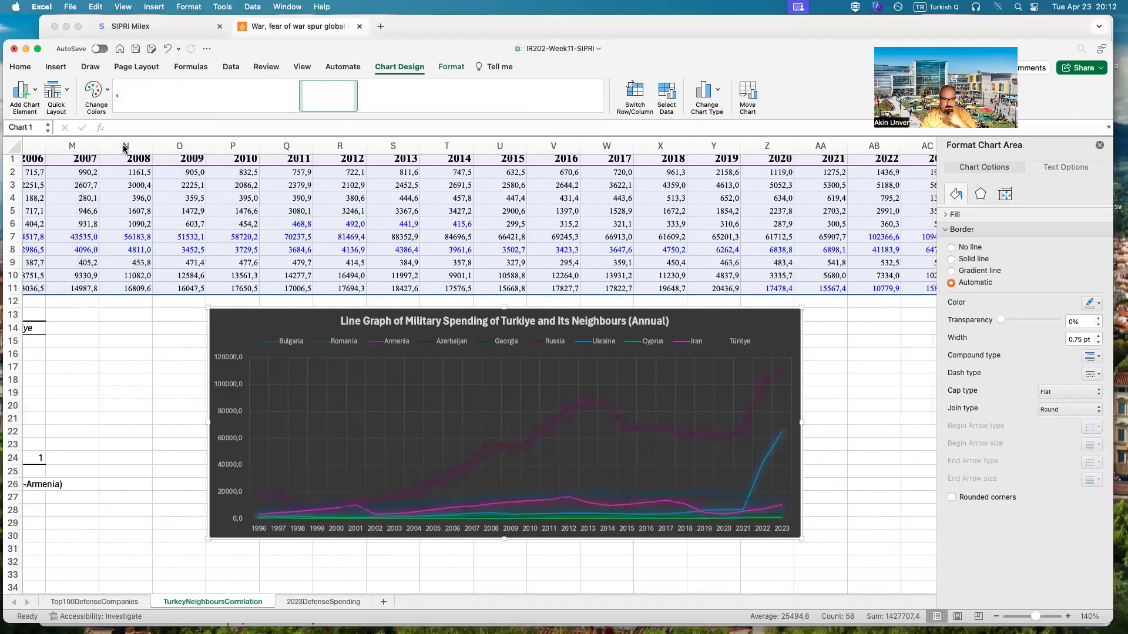
{"action": "left_click", "coordinate": [94, 91]}
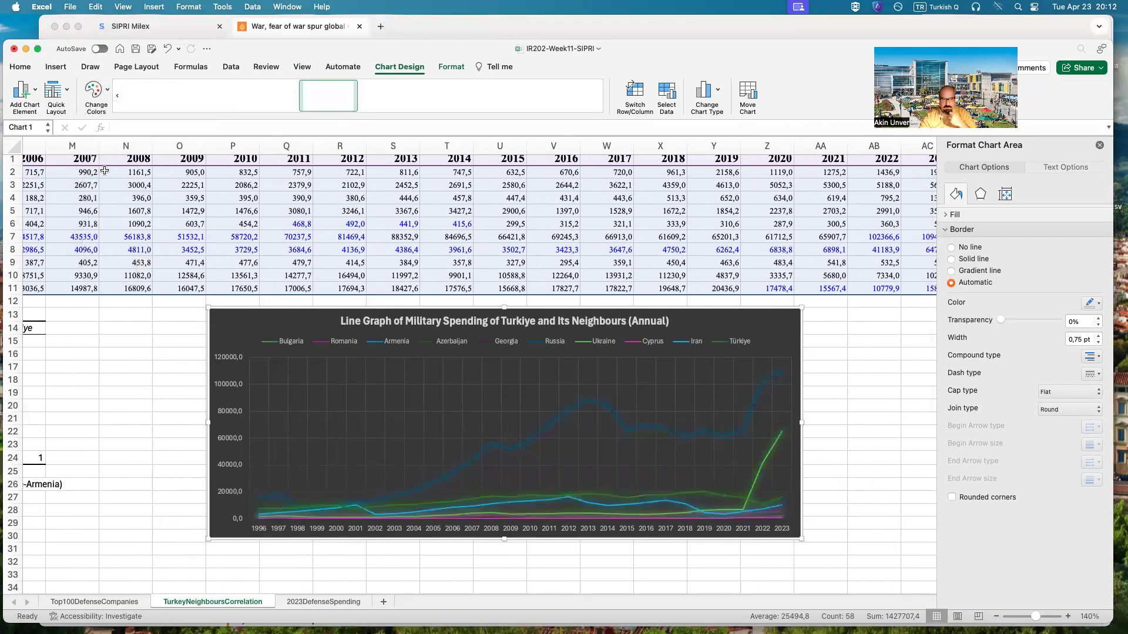
{"action": "left_click", "coordinate": [93, 89]}
{"action": "left_click", "coordinate": [130, 246]}
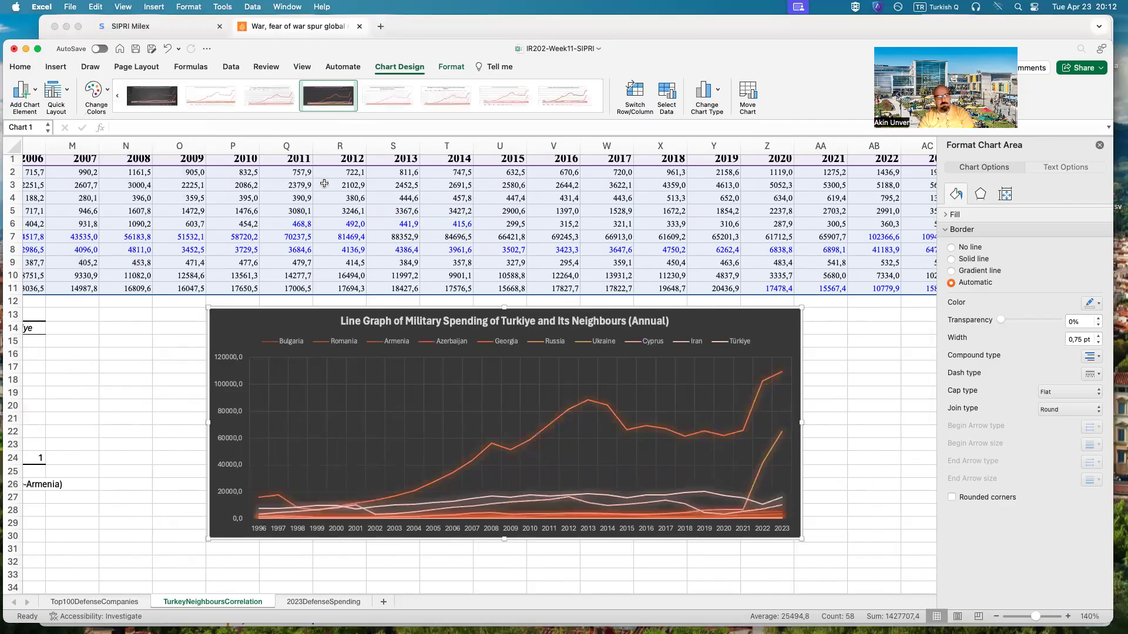
- Recolor the line graph with the fourth colorful palette, starting with green, magenta and blue, and close the chart area formatting options
{"action": "left_click", "coordinate": [92, 90]}
{"action": "scroll", "coordinate": [163, 233], "scroll_direction": "up", "scroll_amount": 5}
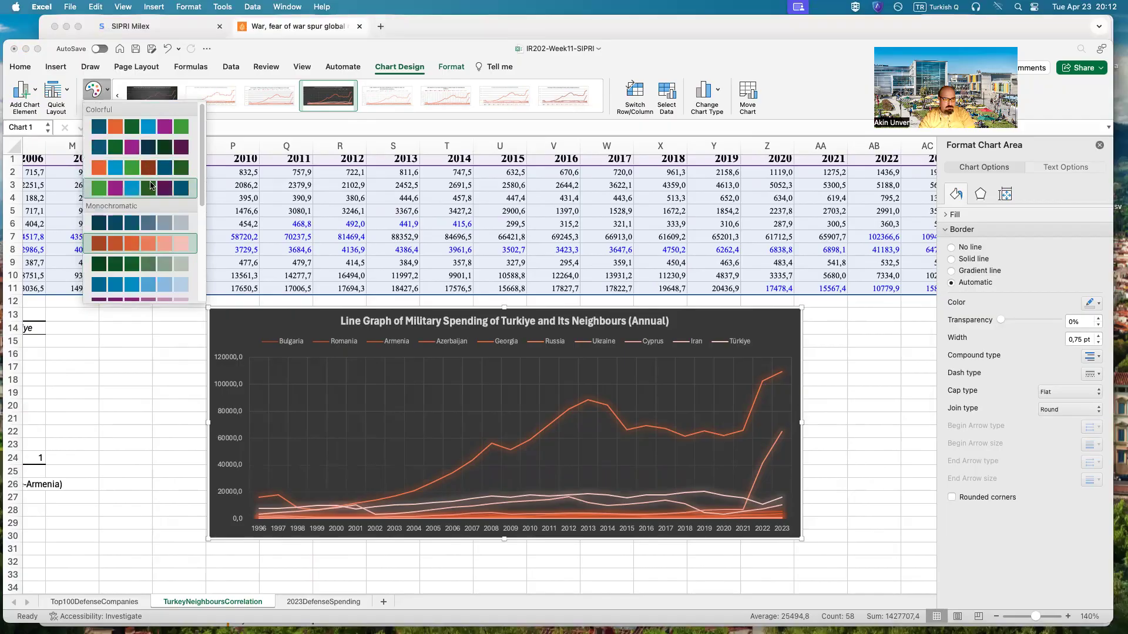
{"action": "left_click", "coordinate": [153, 191]}
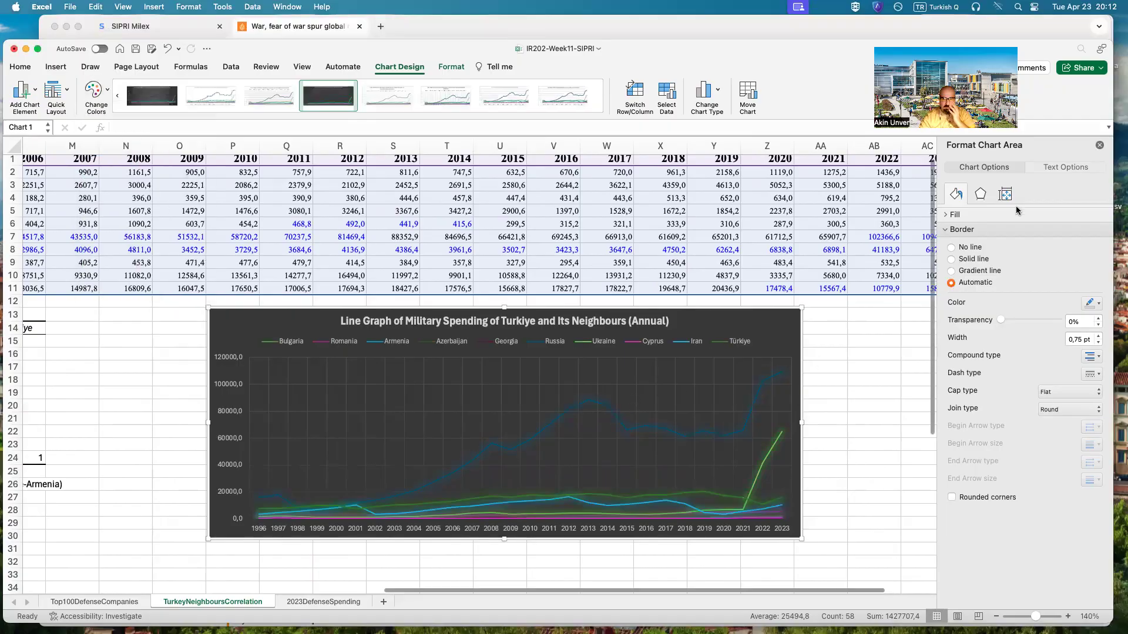
{"action": "left_click", "coordinate": [1100, 144]}
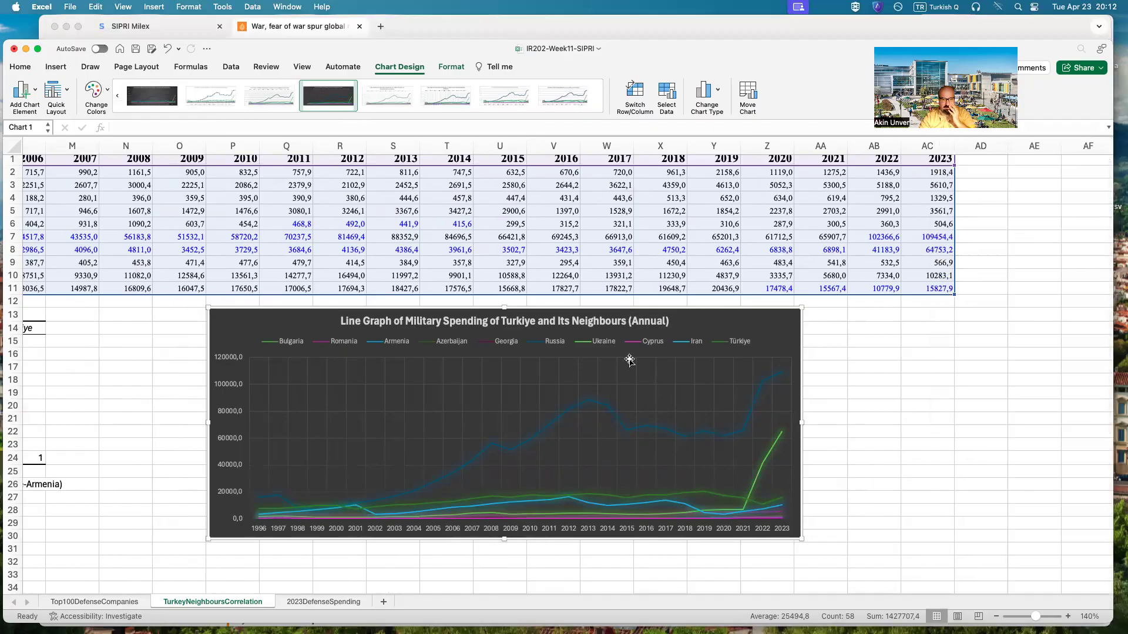
- Review the correlation matrix and scatter chart, and the treemap, annotated statistics and histogram on the 2023DefenseSpending sheet
{"action": "left_click_drag", "start_coordinate": [564, 595], "coordinate": [159, 597]}
{"action": "scroll", "coordinate": [291, 456], "scroll_direction": "left", "scroll_amount": 1}
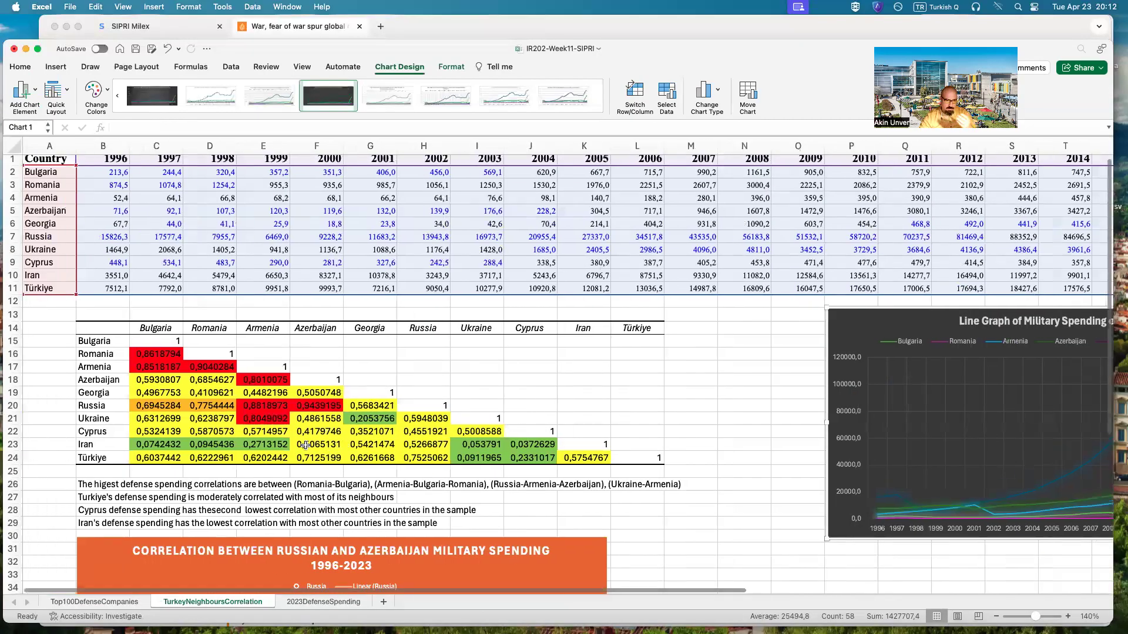
{"action": "scroll", "coordinate": [235, 373], "scroll_direction": "down", "scroll_amount": 8}
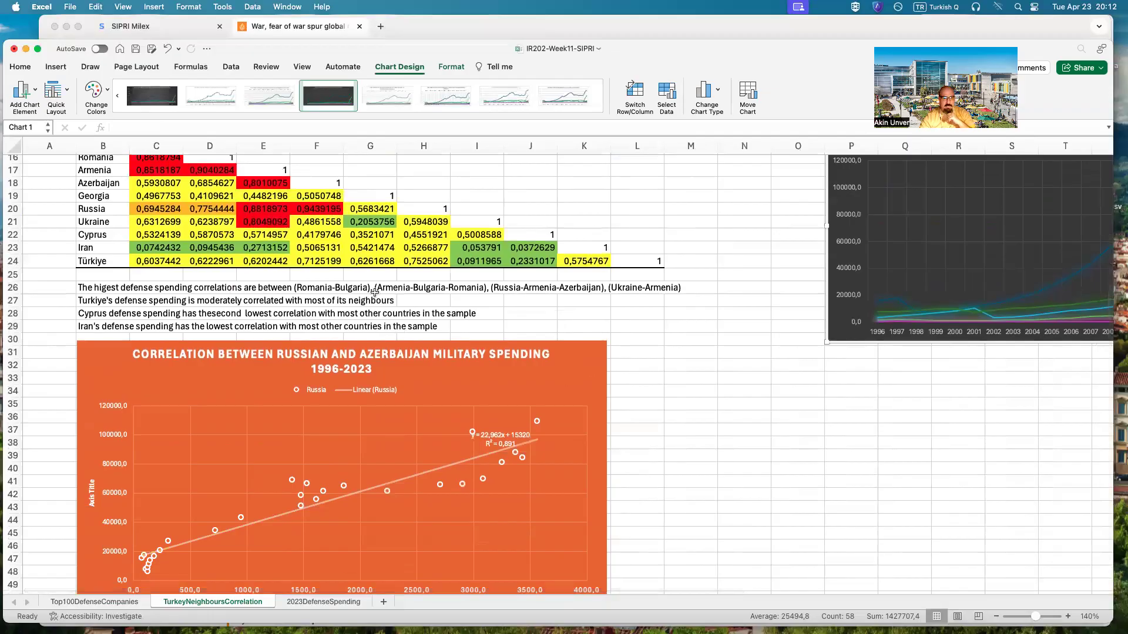
{"action": "left_click", "coordinate": [323, 602]}
{"action": "scroll", "coordinate": [198, 464], "scroll_direction": "up", "scroll_amount": 12}
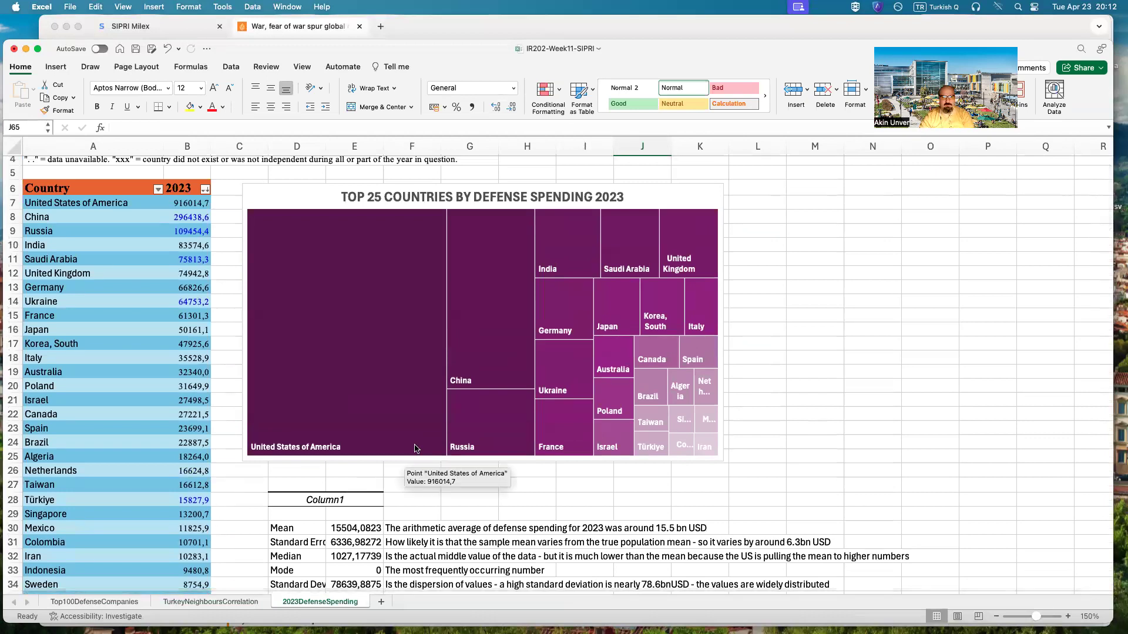
{"action": "scroll", "coordinate": [481, 455], "scroll_direction": "up", "scroll_amount": 2}
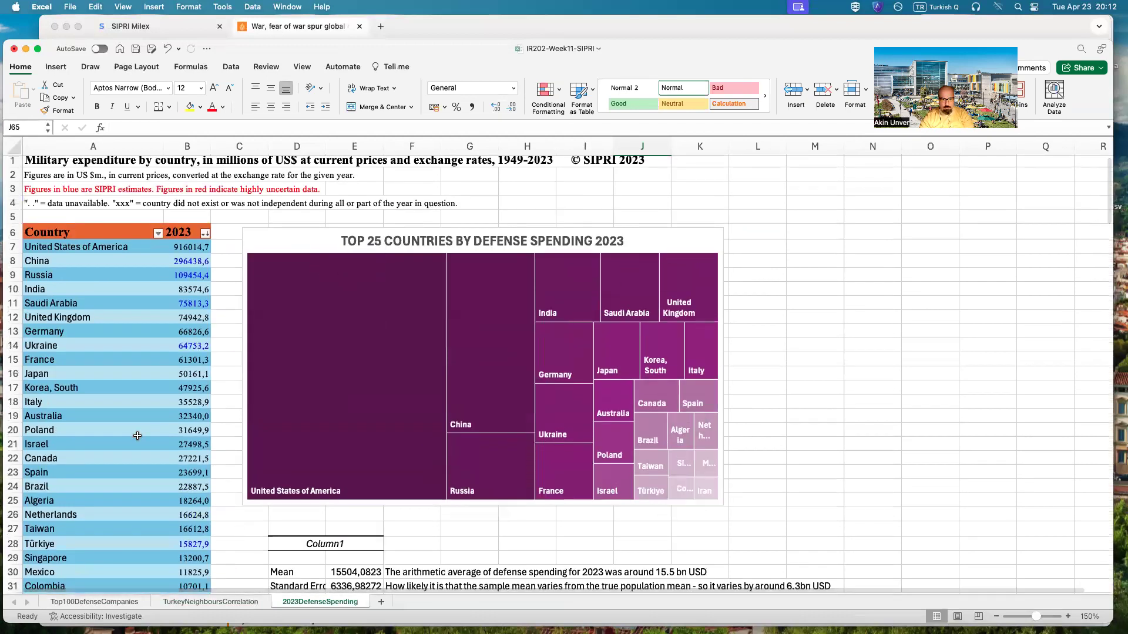
{"action": "scroll", "coordinate": [546, 468], "scroll_direction": "down", "scroll_amount": 3}
{"action": "scroll", "coordinate": [546, 468], "scroll_direction": "down", "scroll_amount": 4}
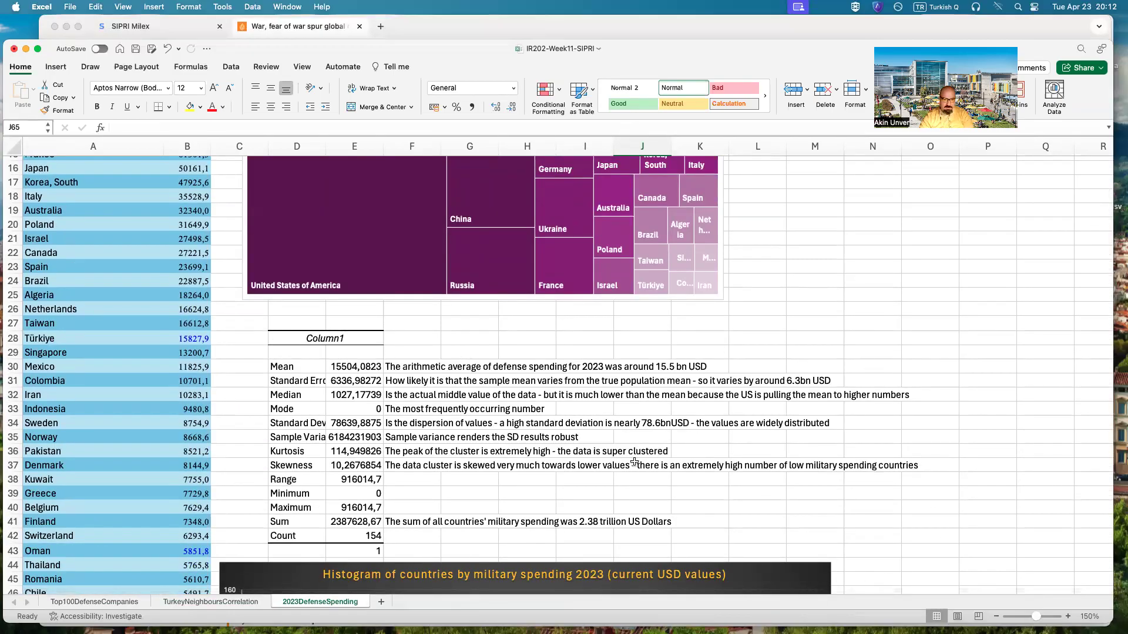
{"action": "scroll", "coordinate": [646, 457], "scroll_direction": "down", "scroll_amount": 8}
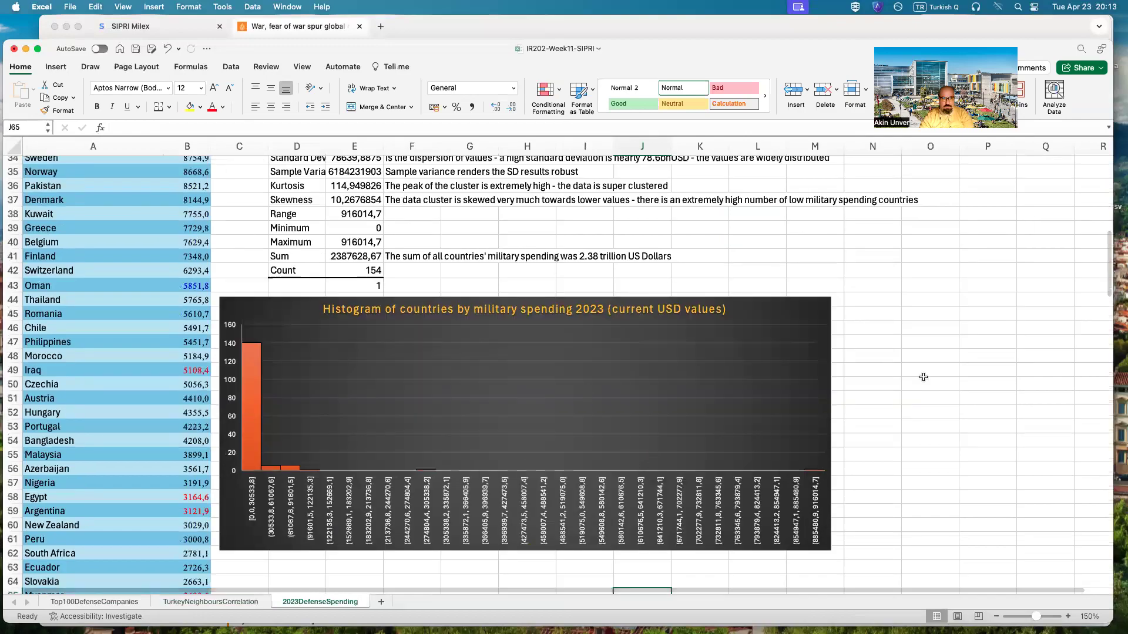
- Save the workbook
{"action": "left_click", "coordinate": [136, 48]}
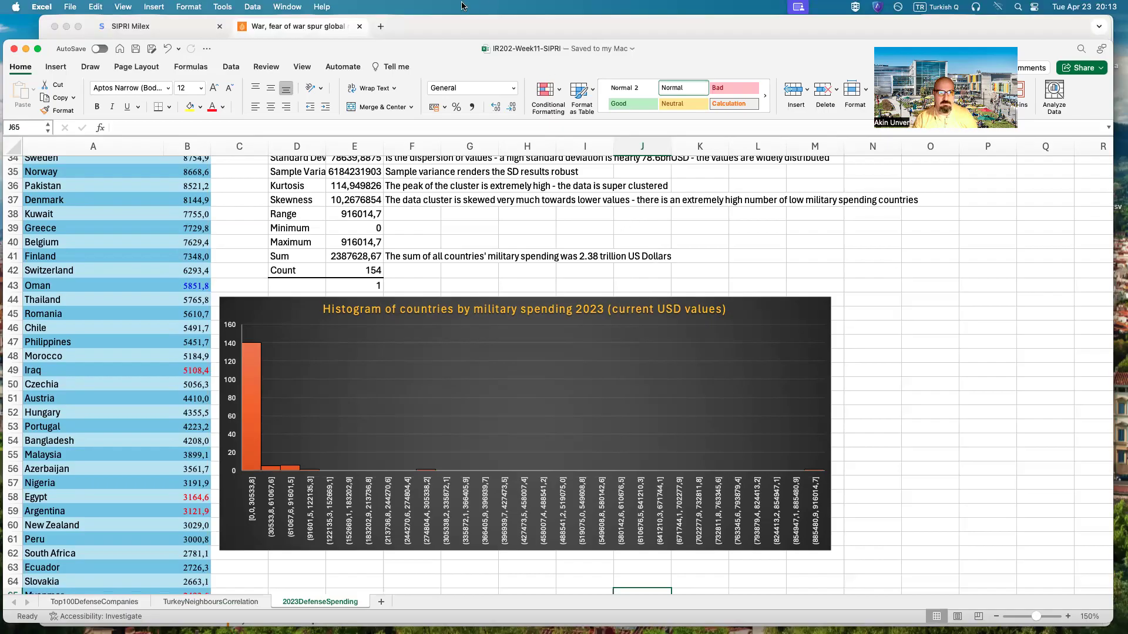
{"action": "left_click", "coordinate": [322, 6]}
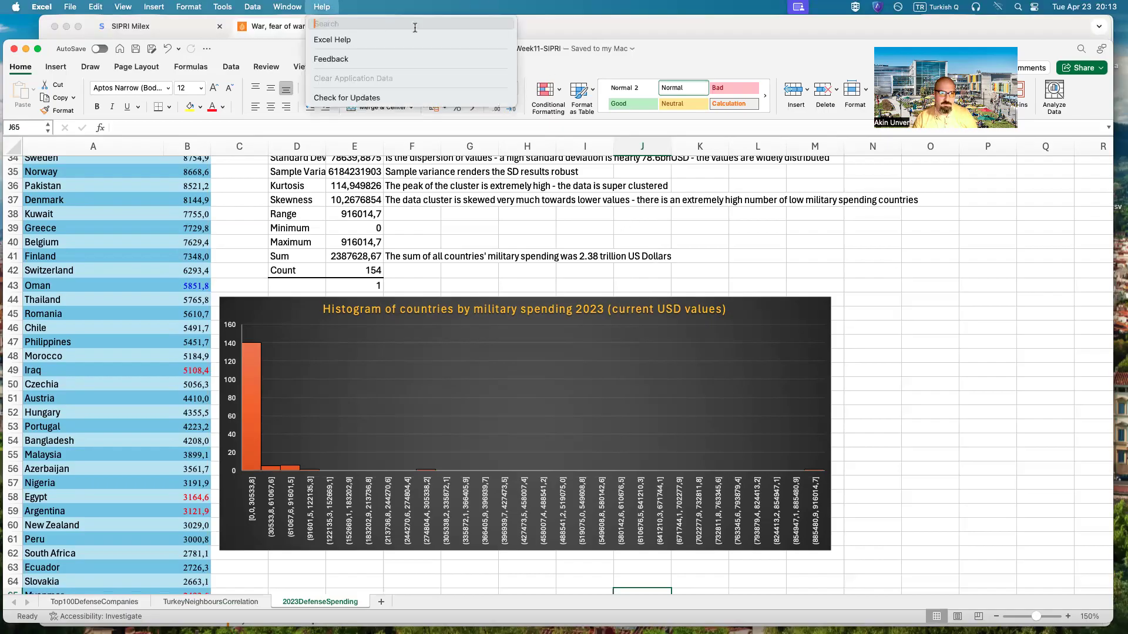
{"action": "left_click", "coordinate": [670, 54]}
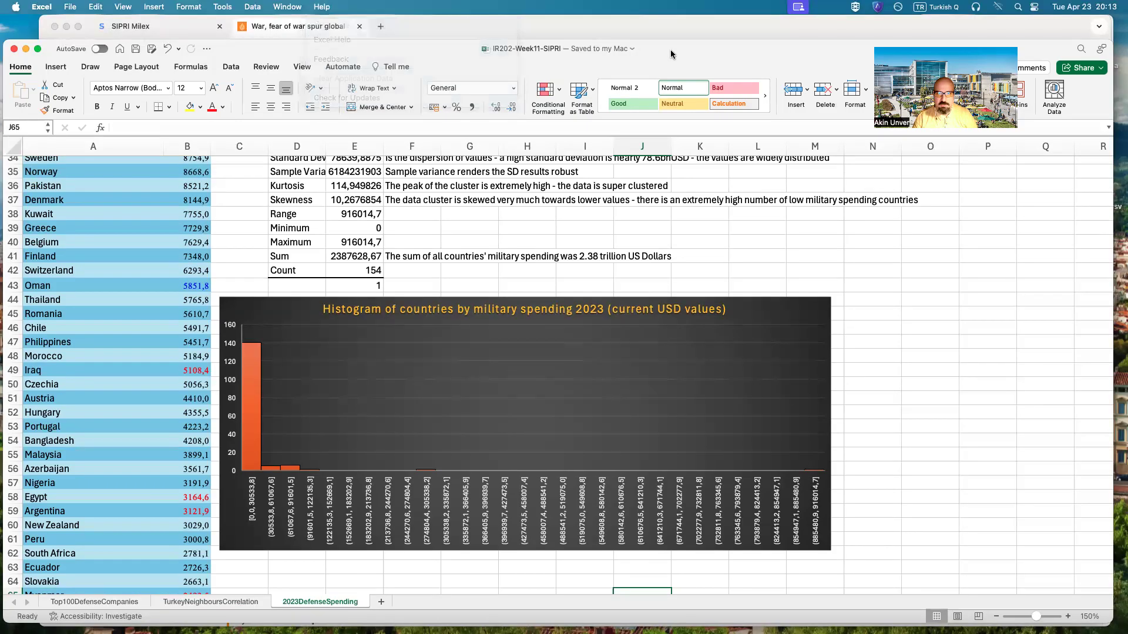